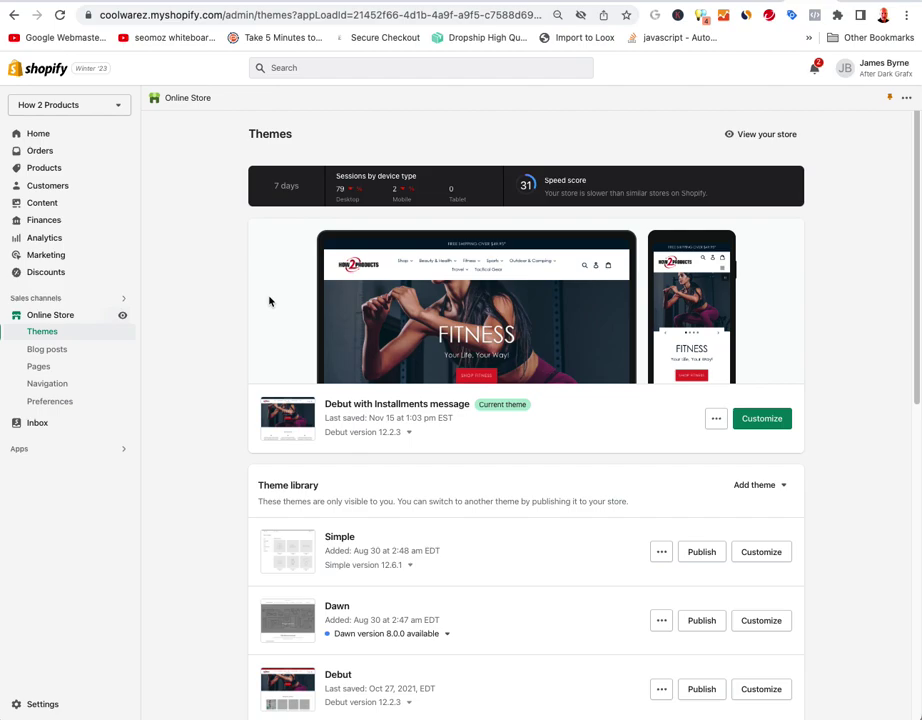
- Look through the theme library and the popular free themes, and open the help article about themes
scroll(238, 316, down, 5)
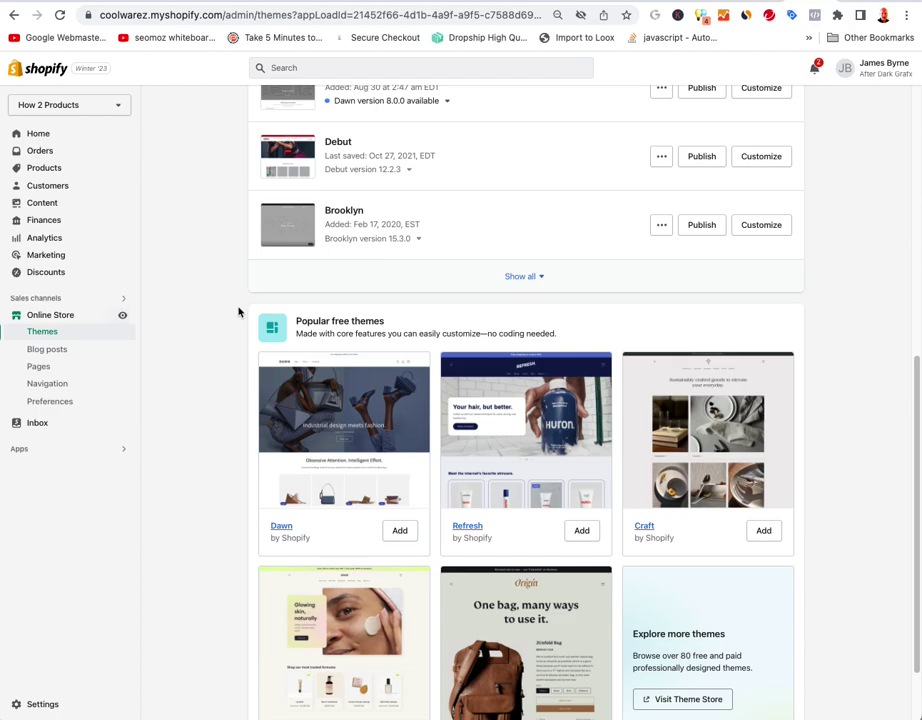
scroll(224, 292, up, 5)
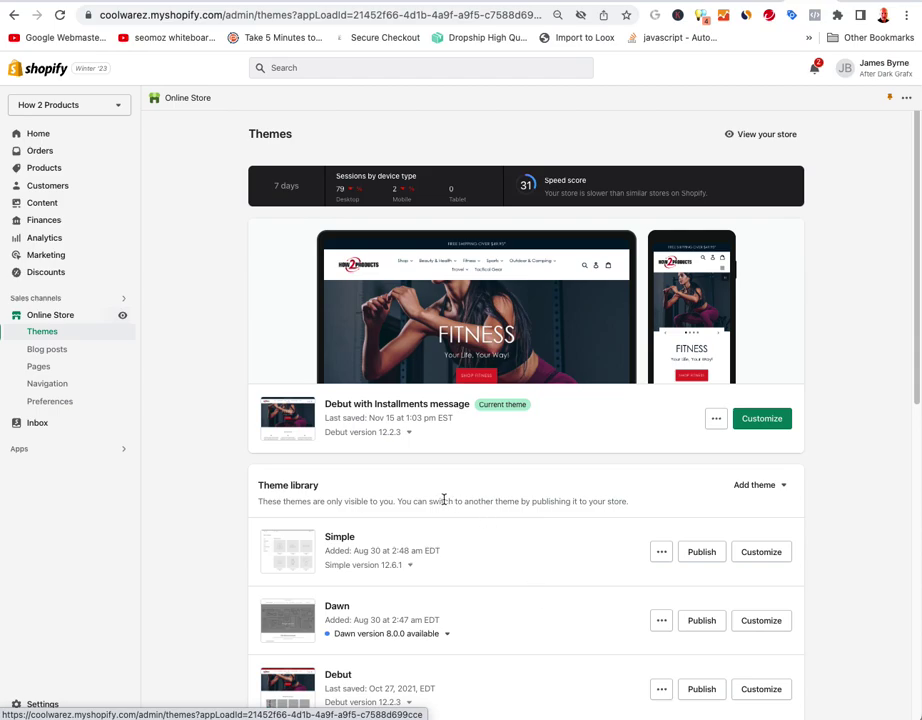
scroll(197, 456, down, 5)
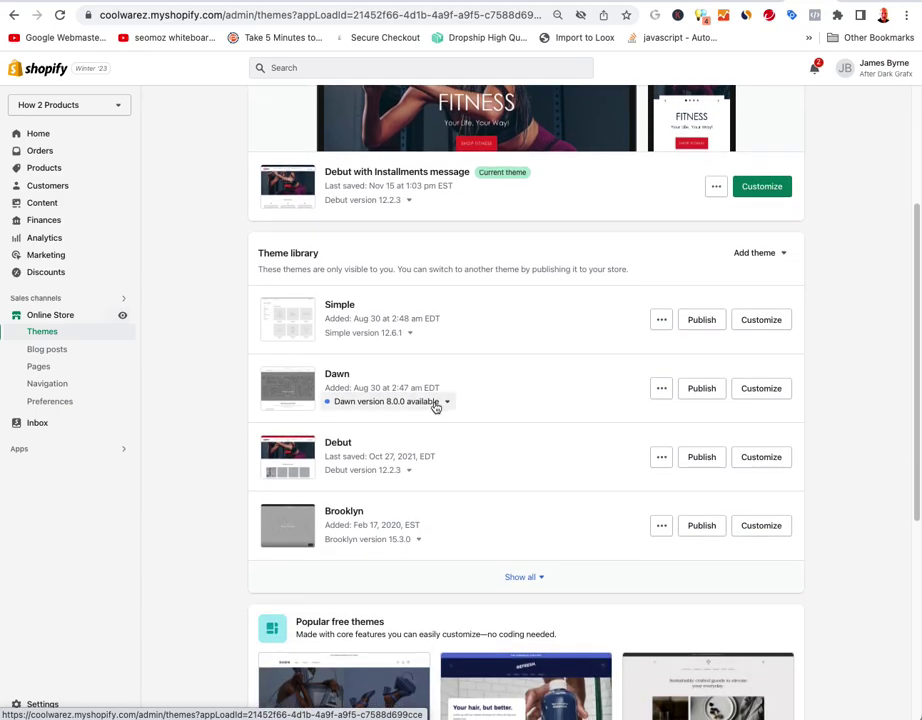
scroll(596, 498, down, 7)
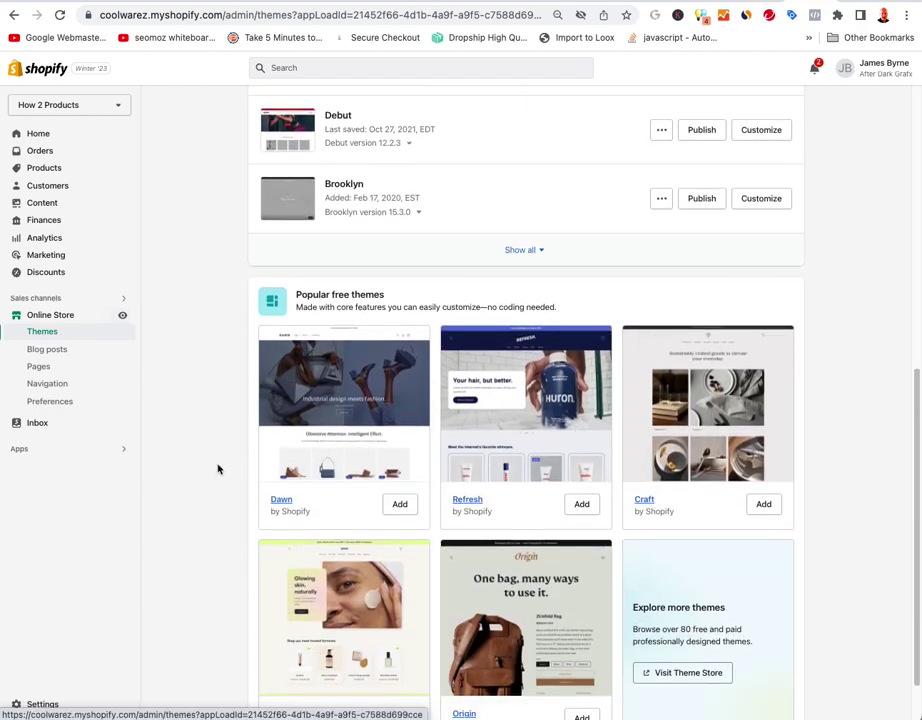
scroll(214, 465, down, 2)
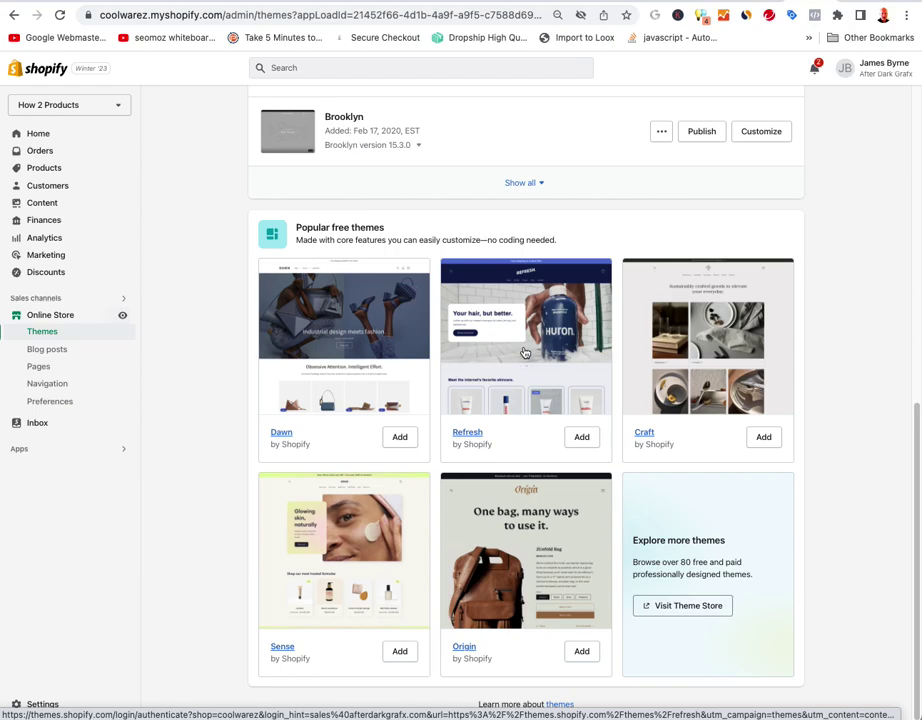
click(565, 706)
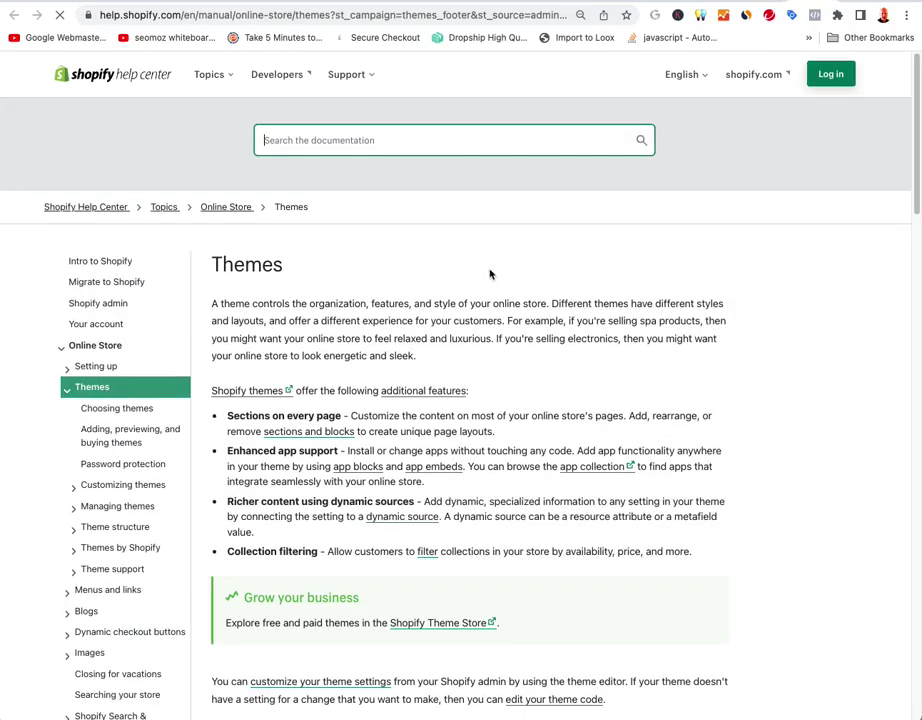
- Go to the Shopify Theme Store at themes.shopify.com
click(222, 16)
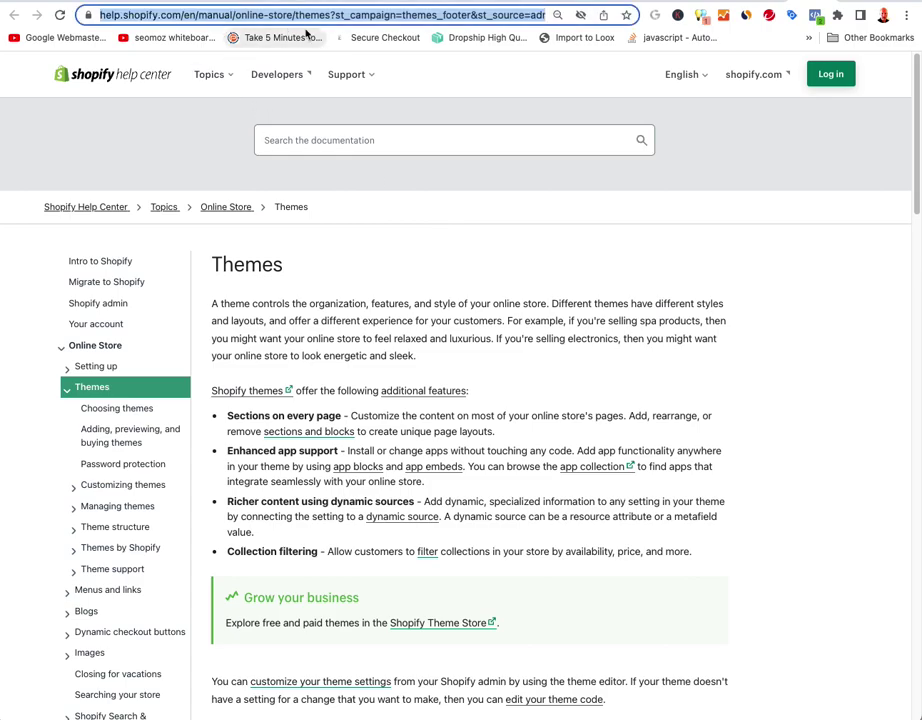
text(themes.)
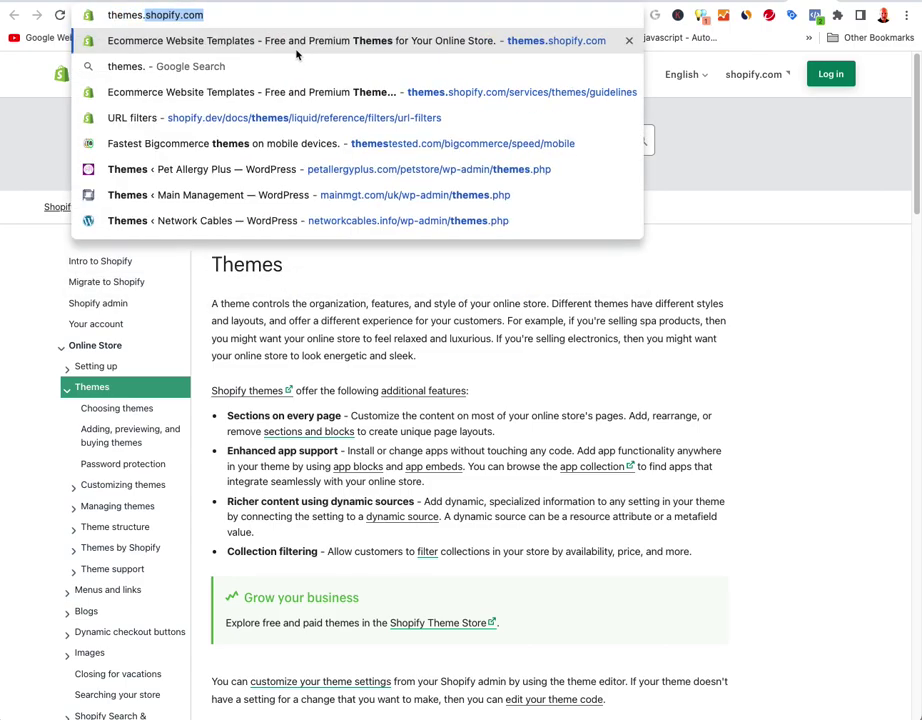
key(Return)
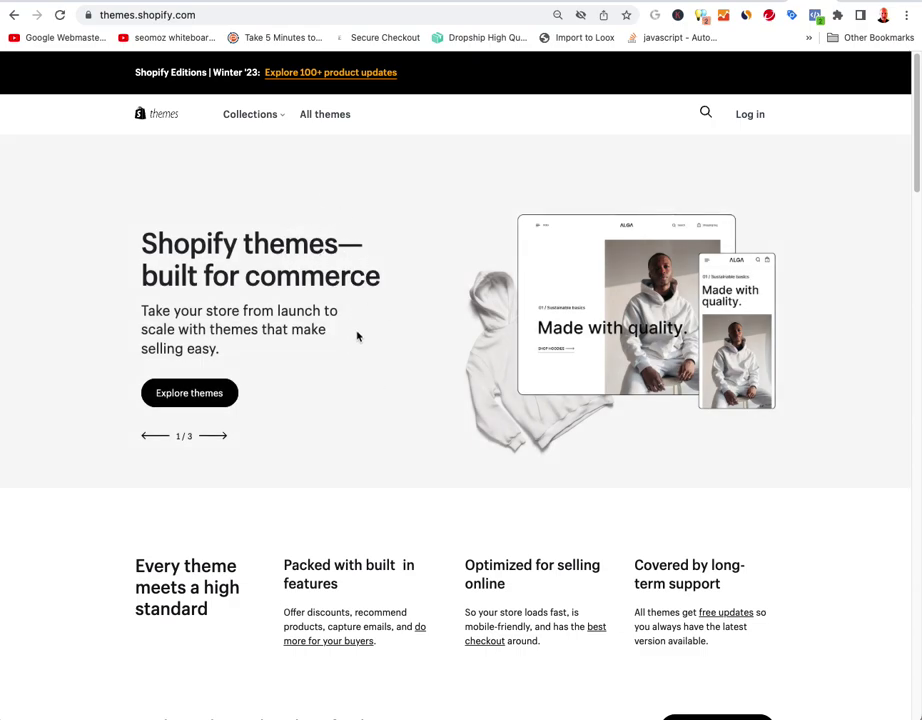
- Browse the themes offered exclusively on the Shopify Theme Store and open the details of the Xtra theme
scroll(357, 336, down, 6)
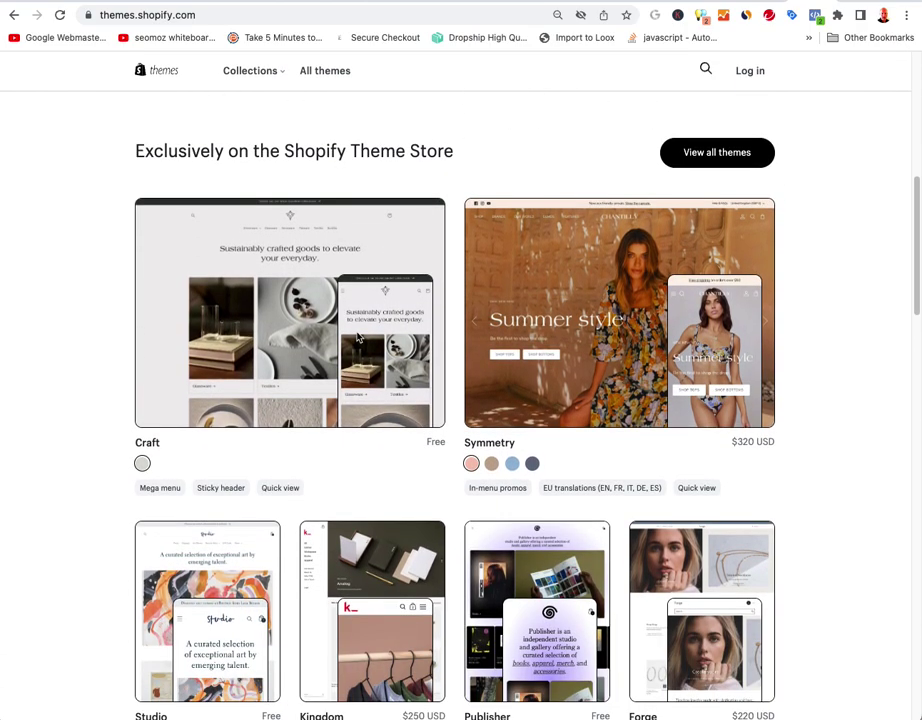
scroll(355, 336, down, 1)
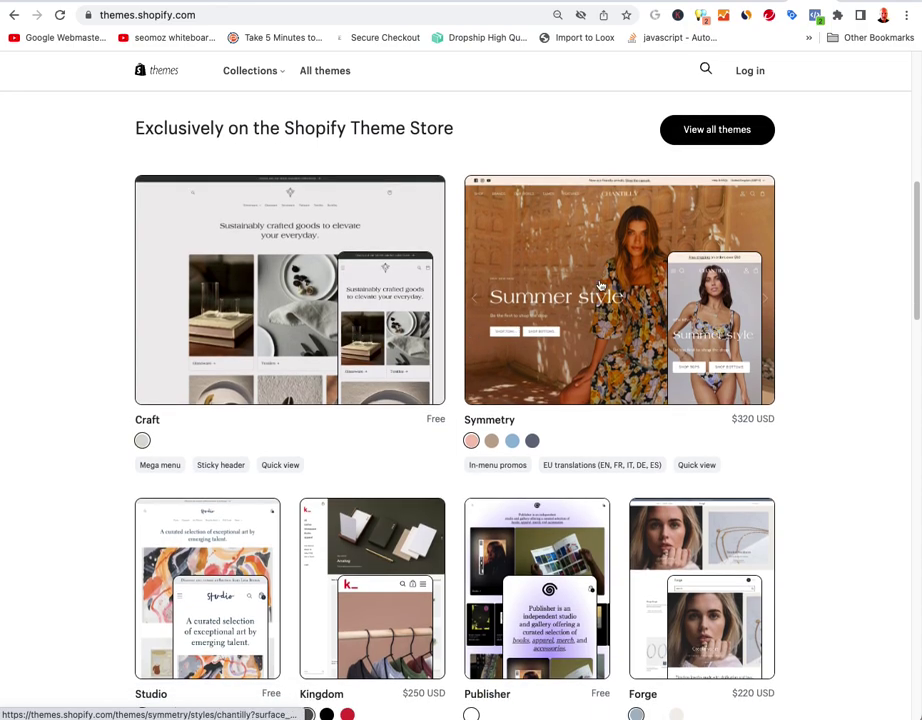
scroll(645, 372, down, 3)
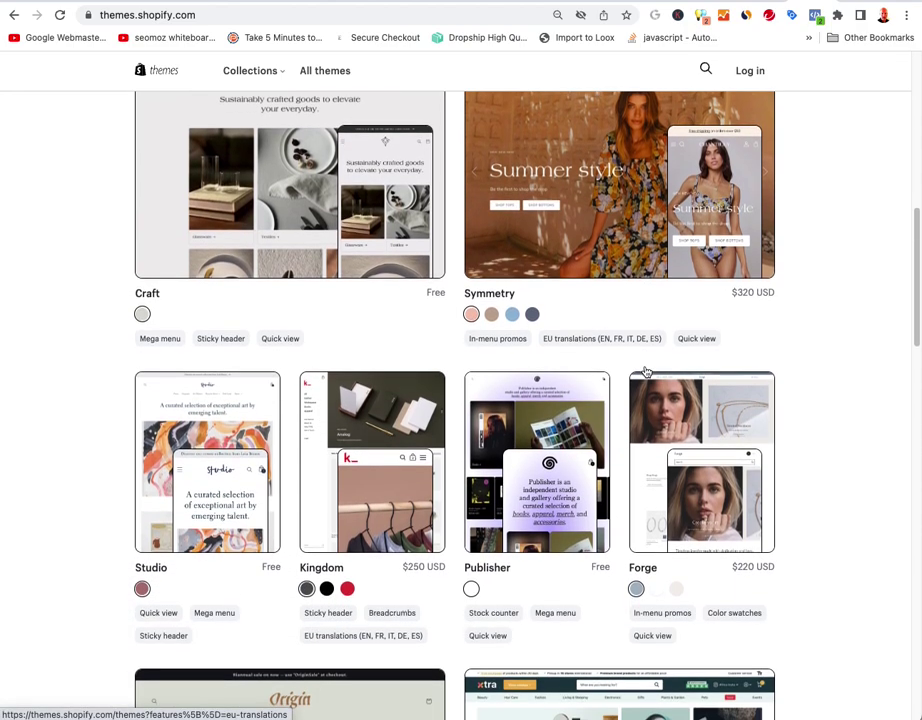
scroll(645, 372, down, 2)
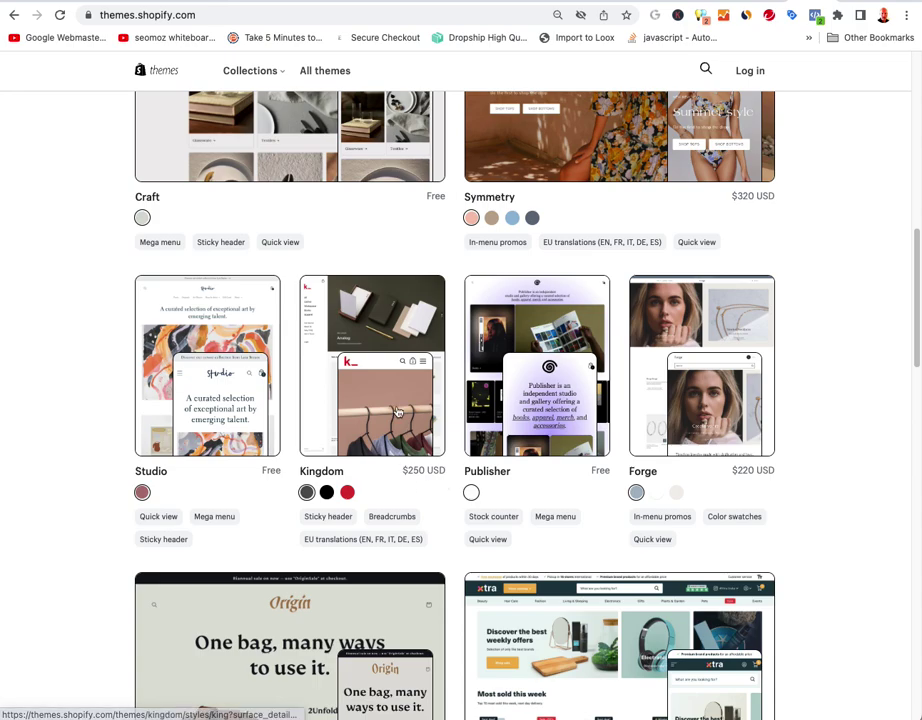
scroll(215, 386, down, 1)
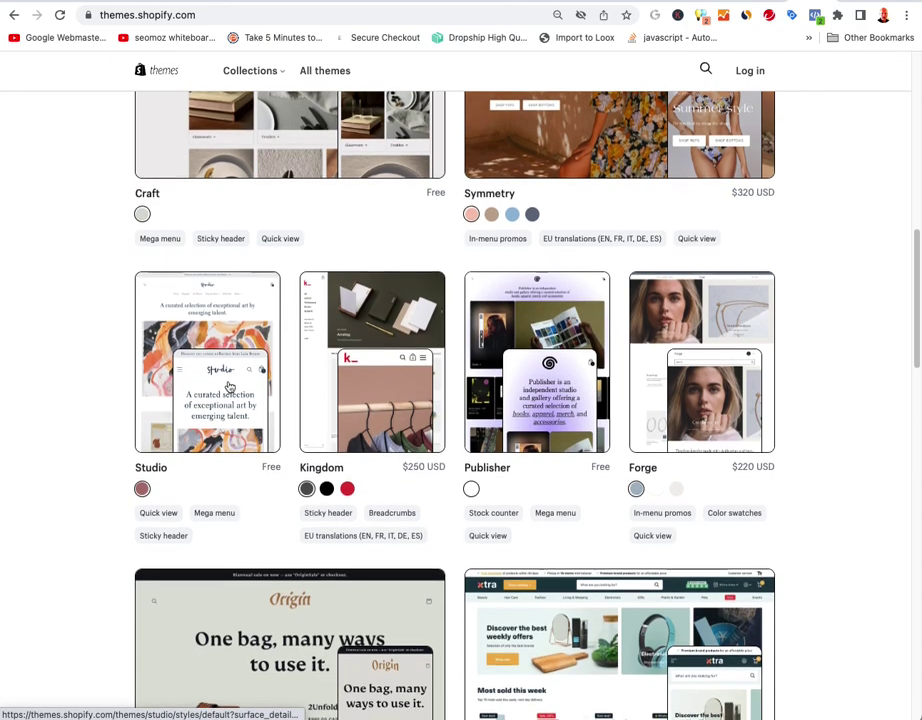
scroll(229, 386, down, 5)
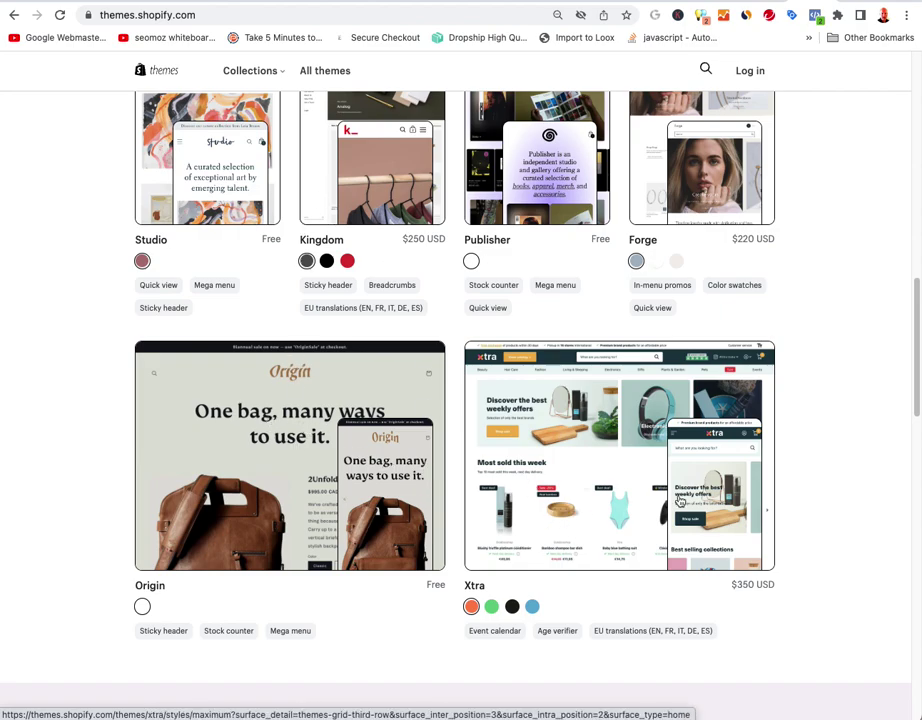
click(680, 501)
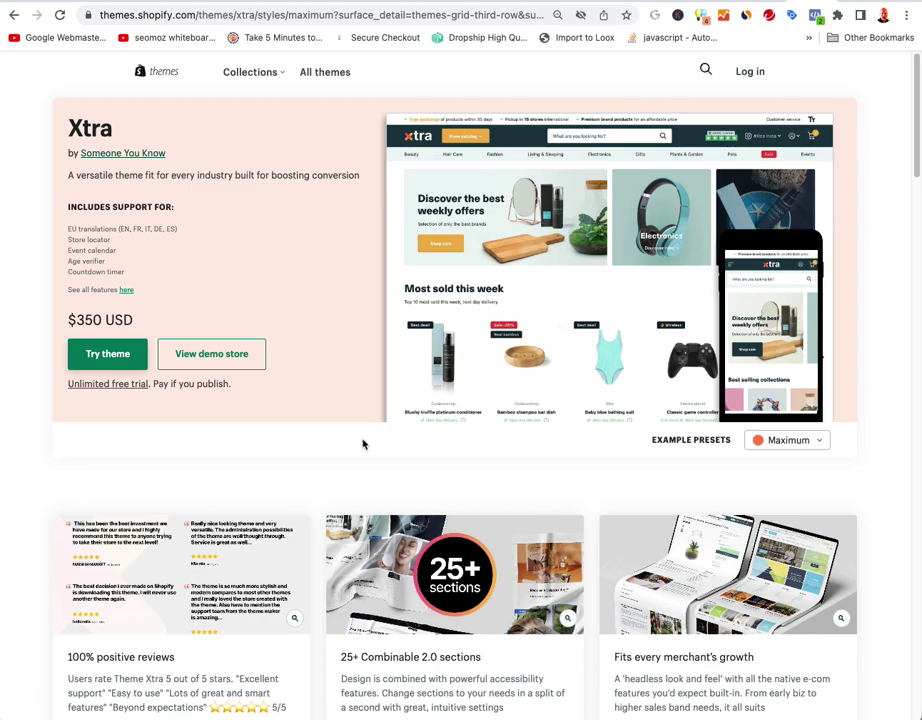
- View the Xtra theme's demo store and look through its home page sections
click(213, 354)
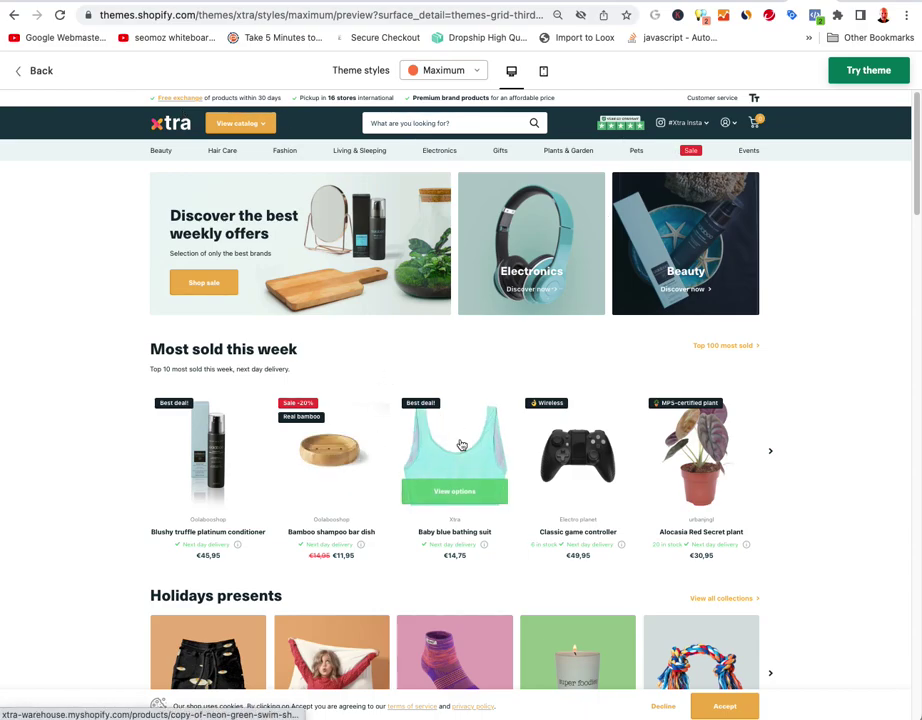
scroll(460, 443, down, 5)
scroll(460, 443, down, 9)
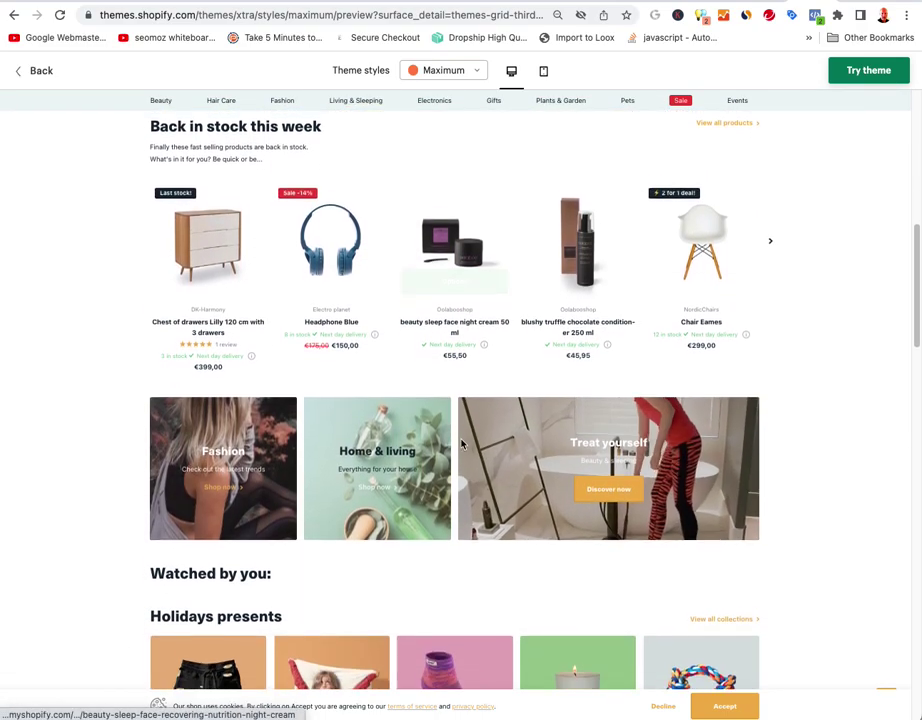
scroll(462, 444, down, 14)
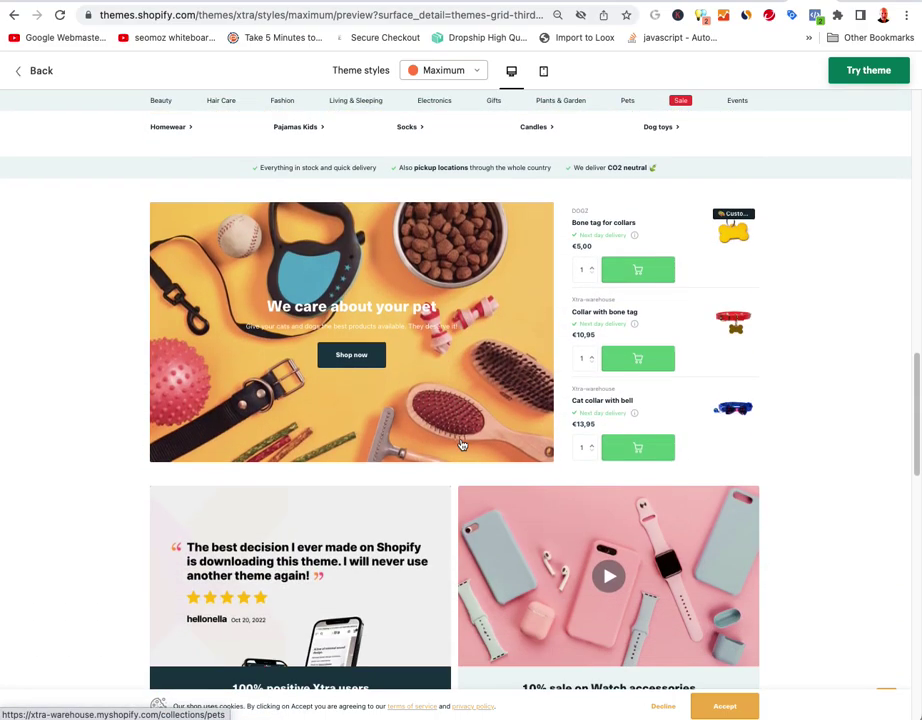
scroll(461, 444, down, 3)
scroll(461, 444, up, 20)
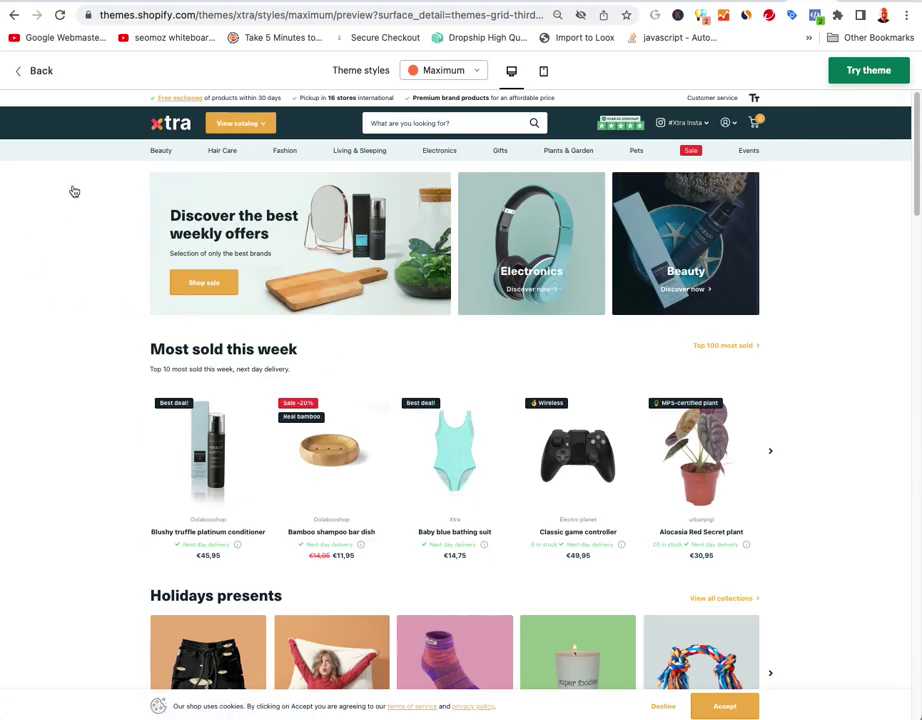
- Return to the store's themes page, add the free Refresh theme to the theme library and check its version details
key(super+Left)
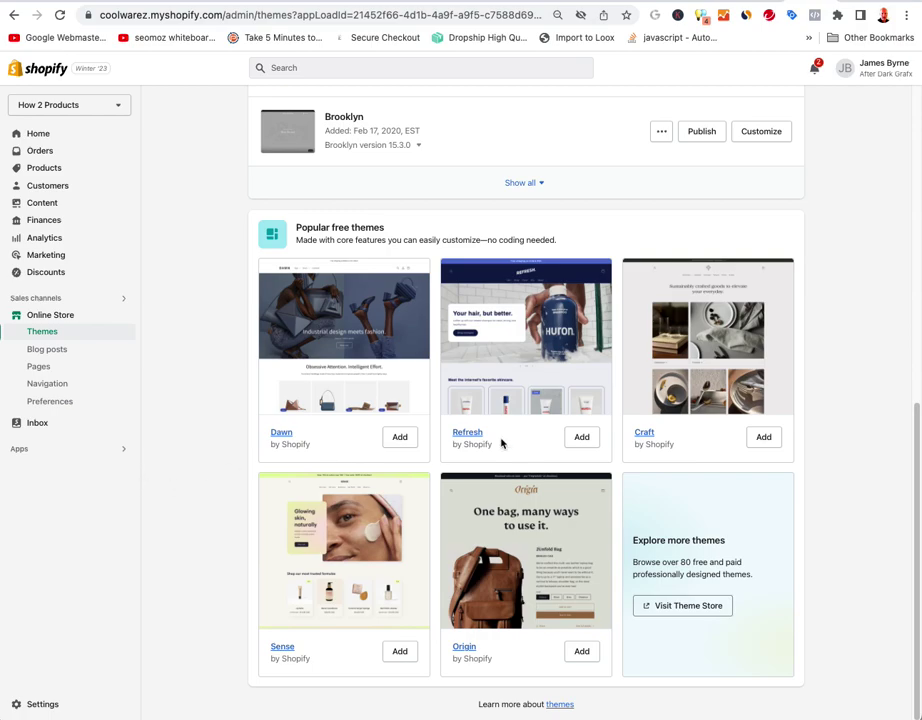
click(575, 439)
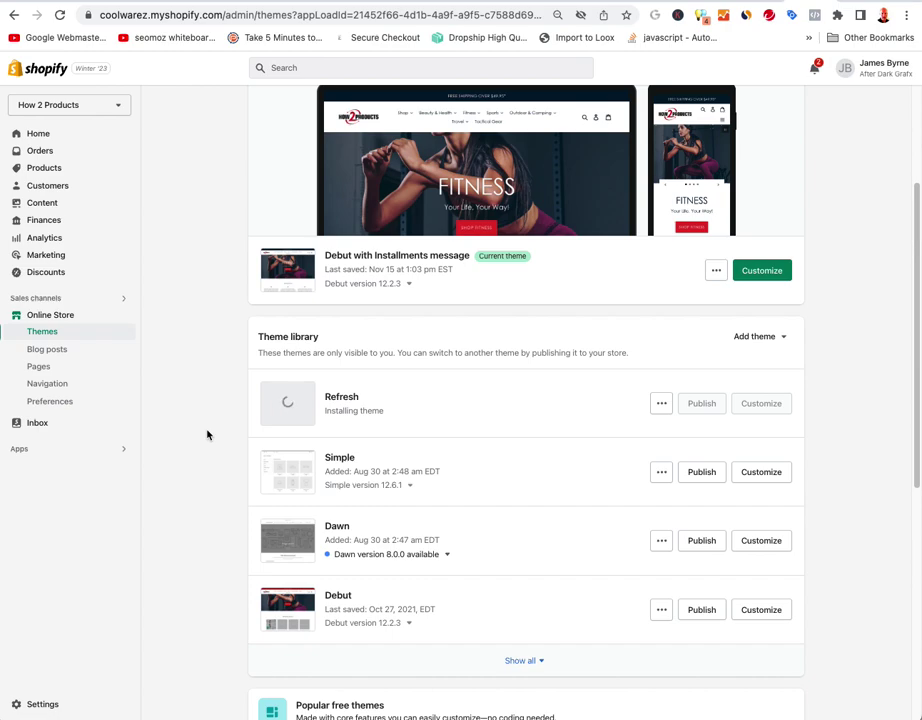
key(super+r)
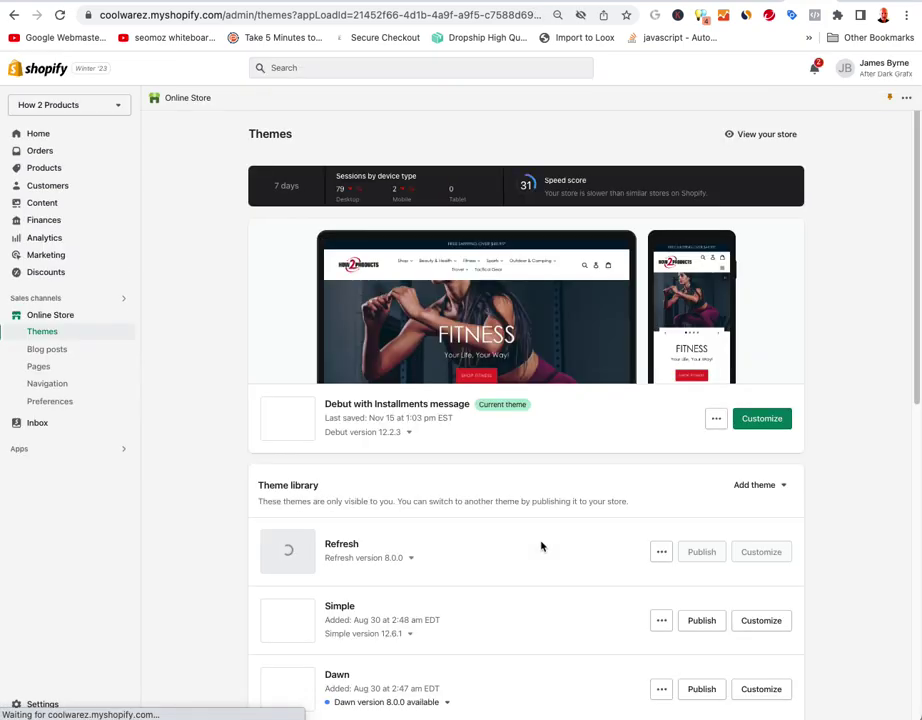
click(411, 566)
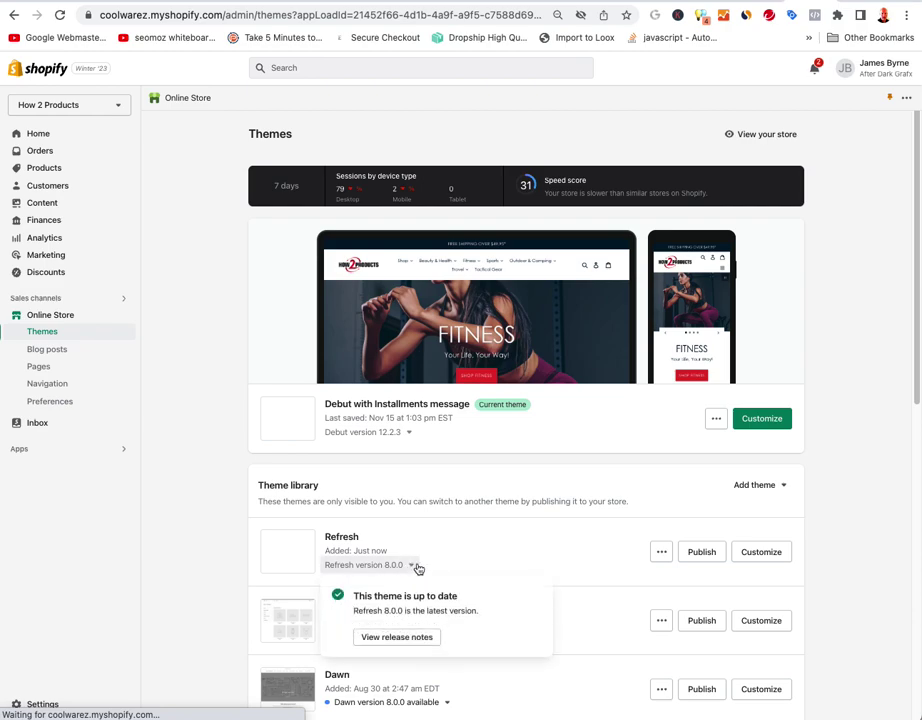
click(501, 566)
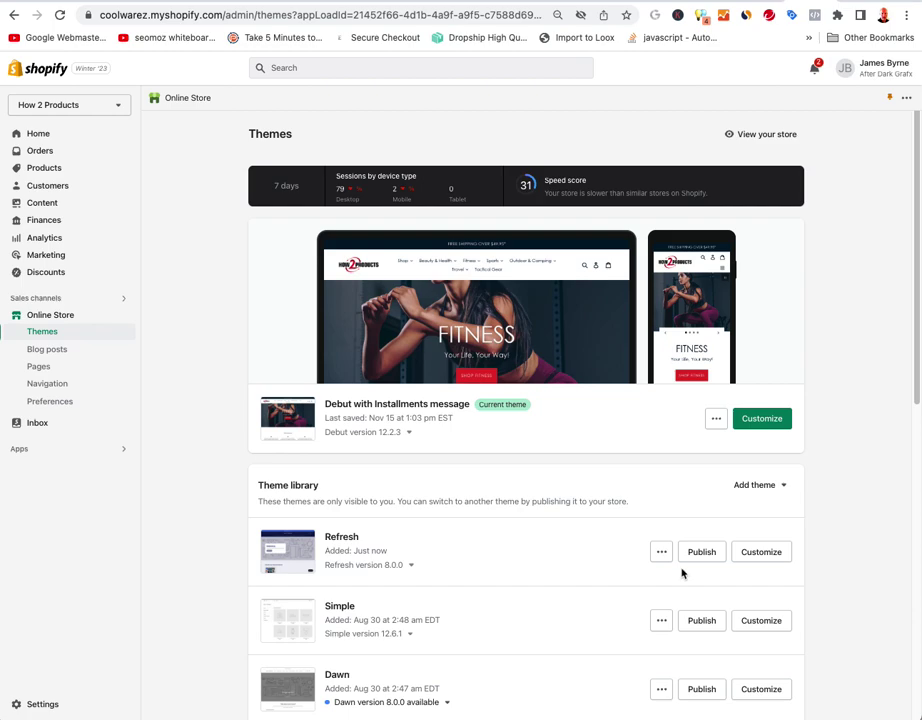
- Preview the newly added Refresh theme on the store
scroll(577, 555, down, 2)
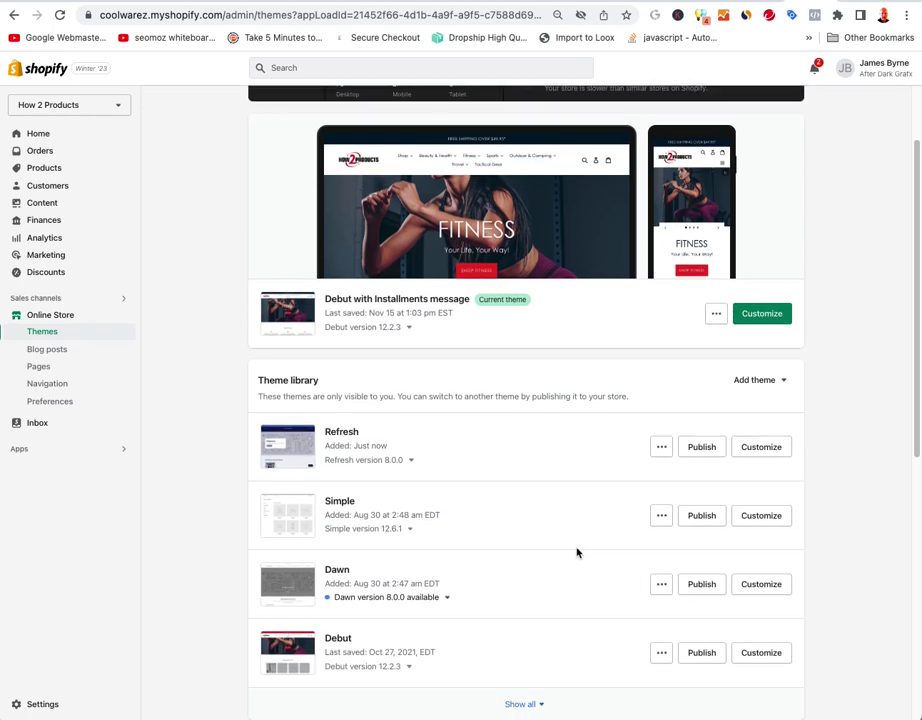
click(665, 450)
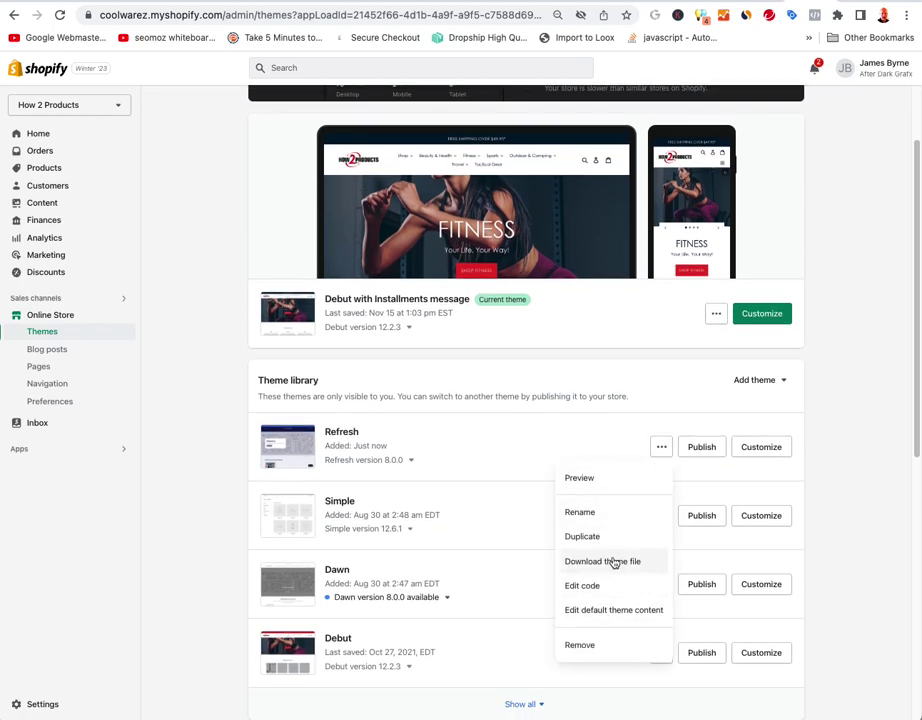
click(580, 478)
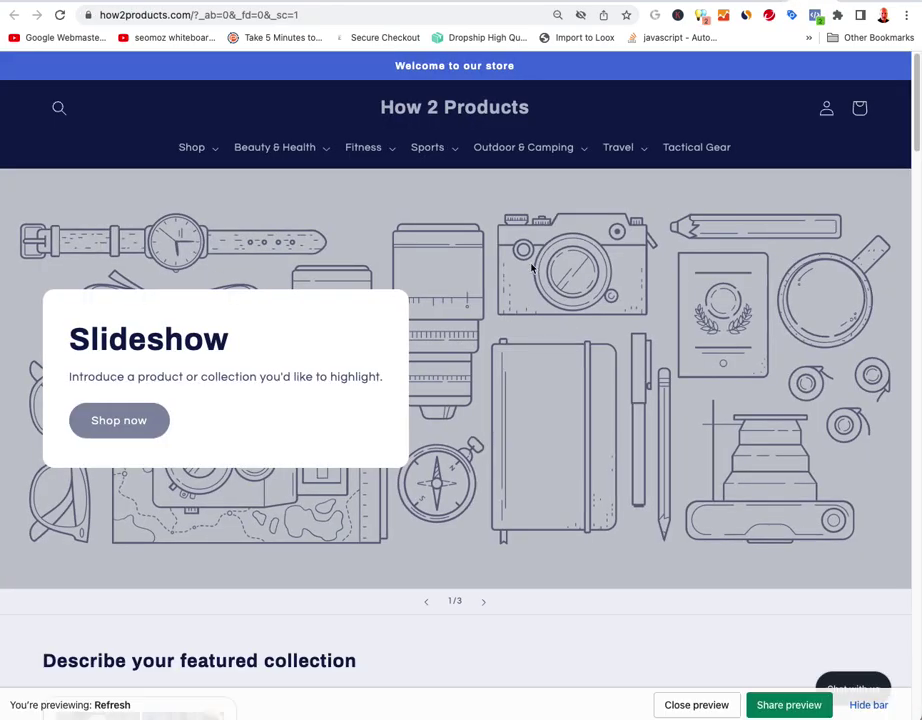
- Examine the Sports, Fitness and Beauty & Health dropdown menus in the Refresh preview's navigation
click(452, 153)
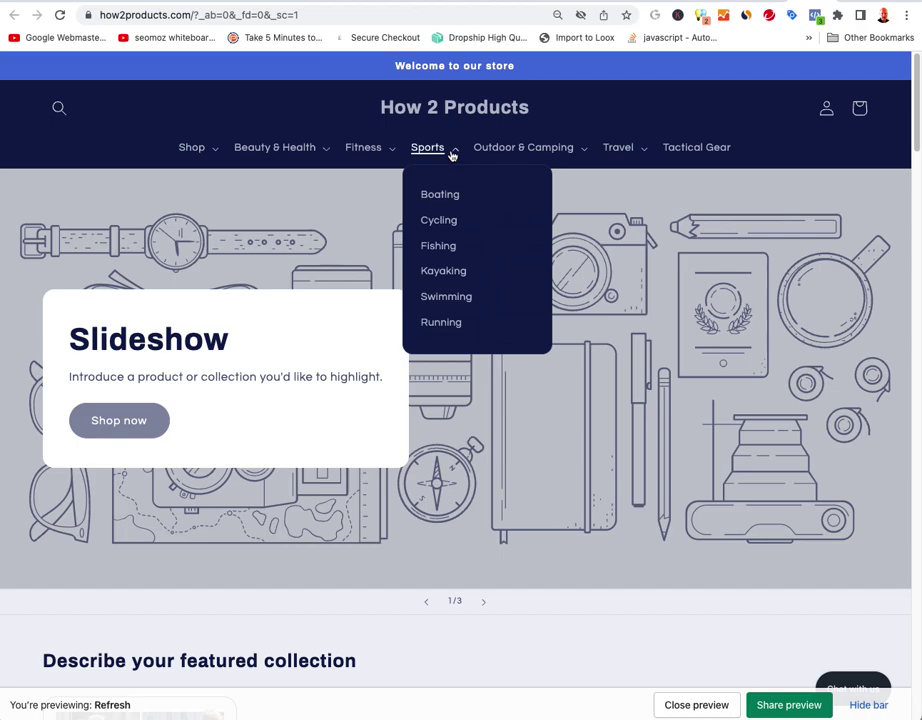
click(390, 154)
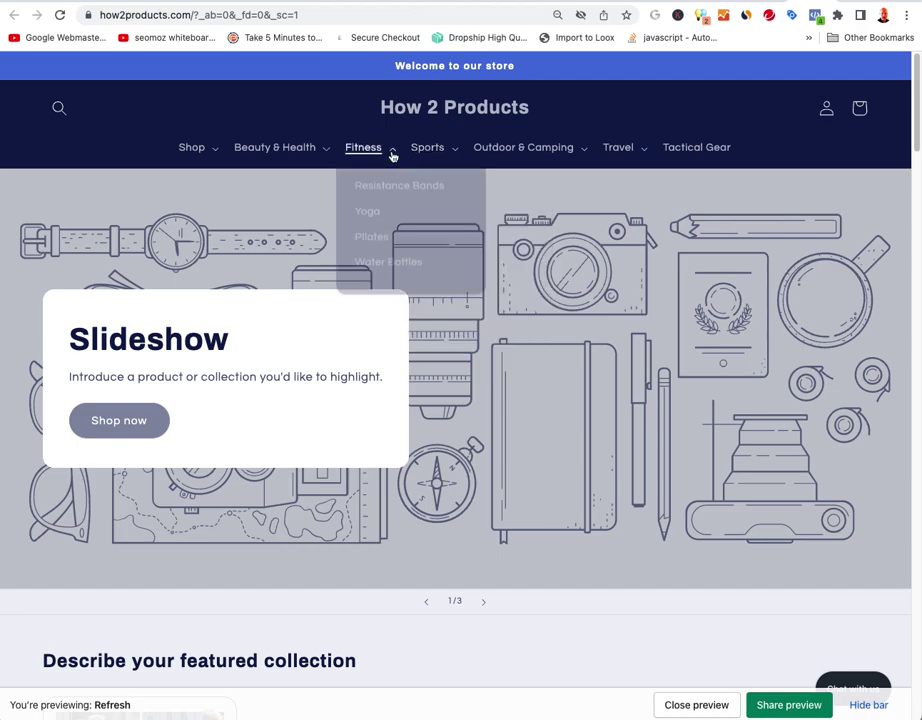
click(318, 152)
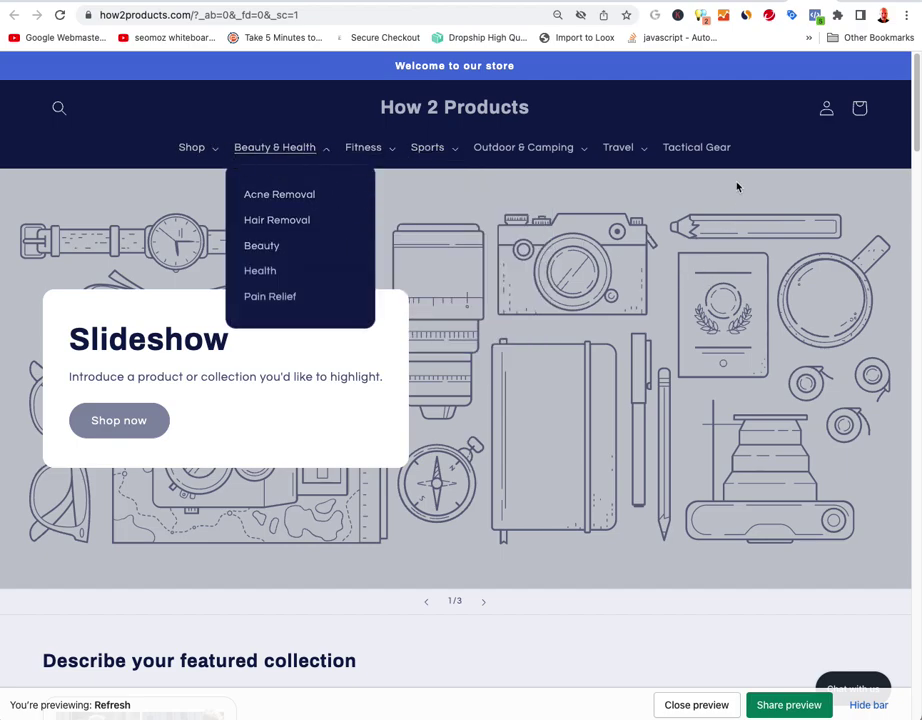
click(779, 165)
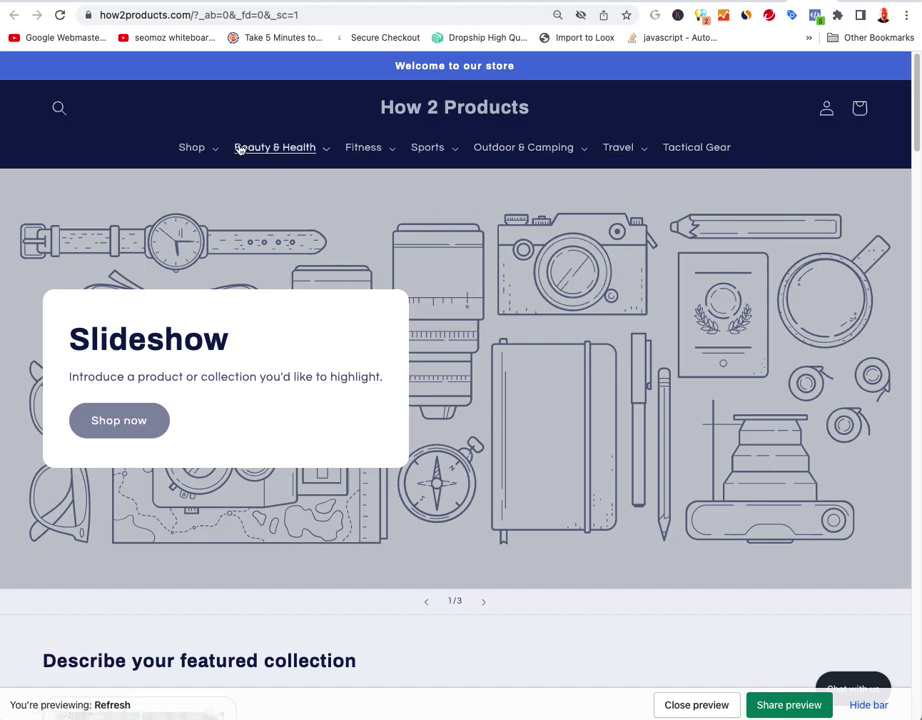
click(270, 160)
click(152, 197)
- Look through the Refresh preview's home page sections from the slideshow to the footer
scroll(485, 384, down, 4)
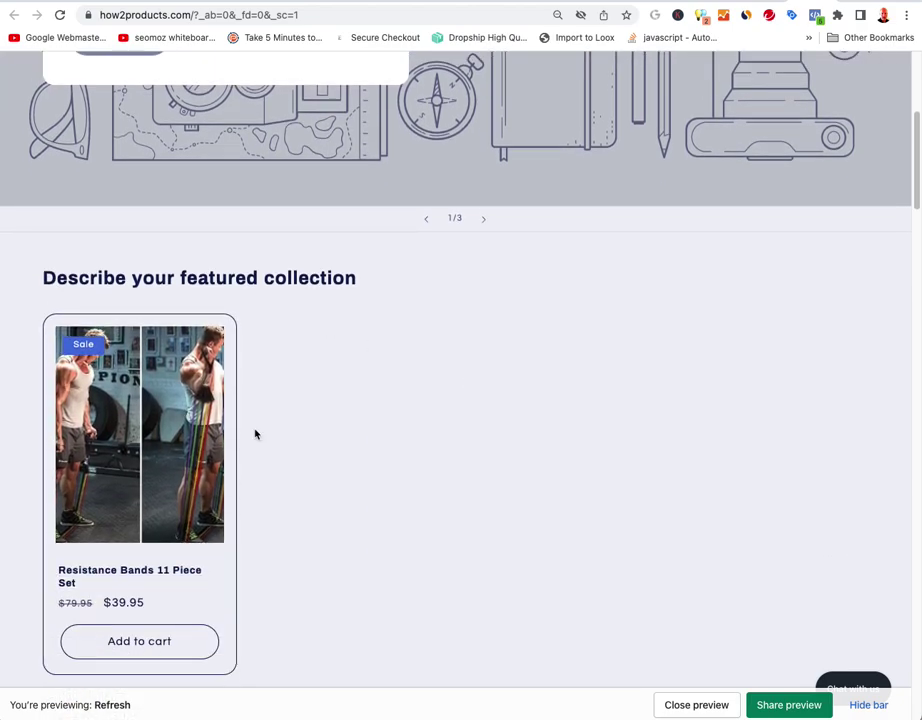
scroll(354, 463, down, 4)
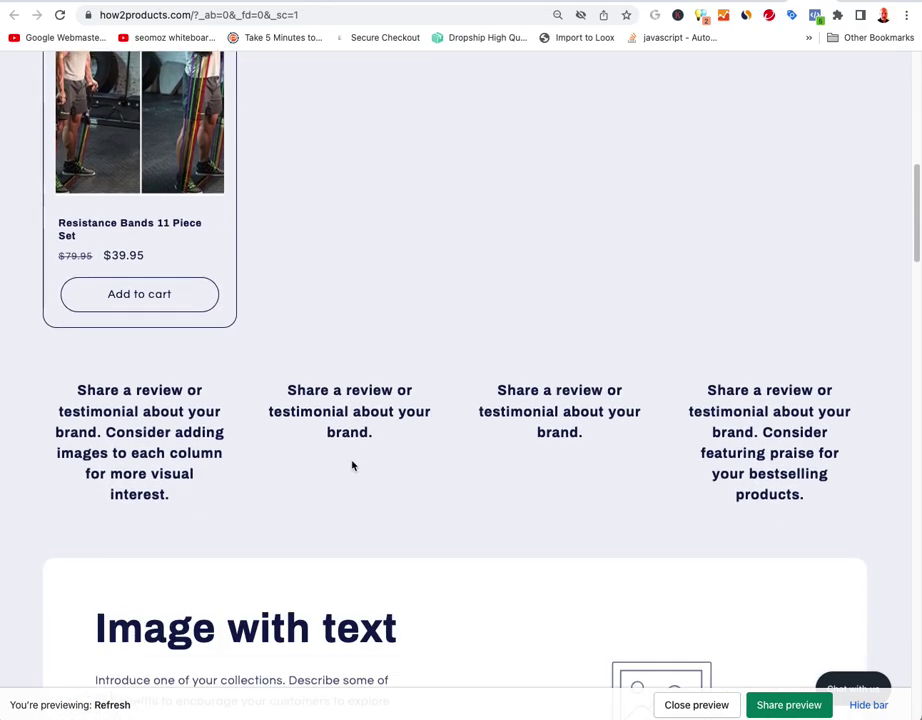
scroll(352, 465, down, 7)
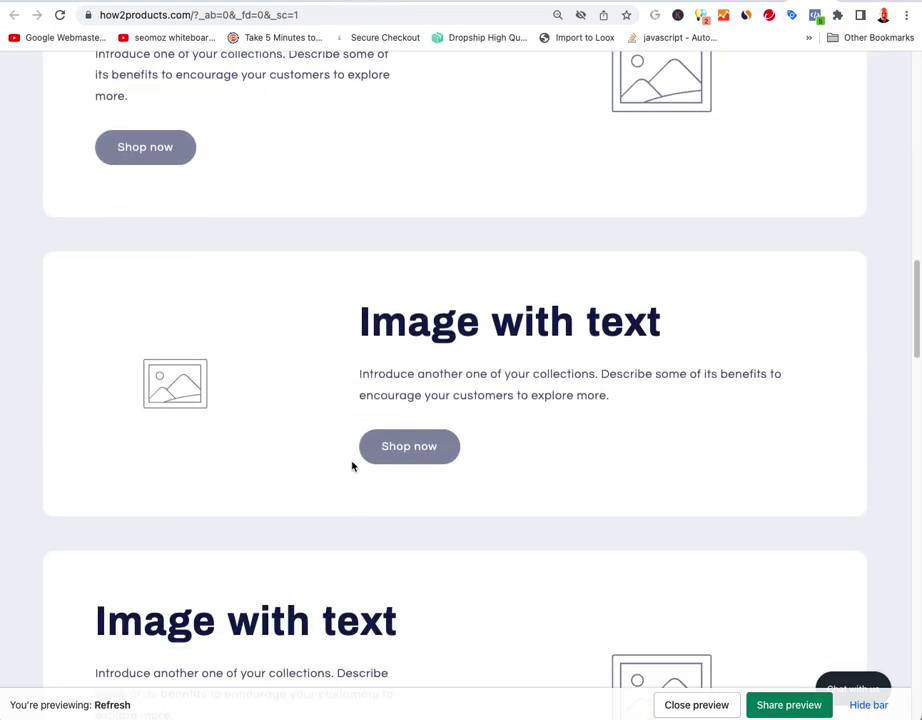
scroll(352, 465, down, 10)
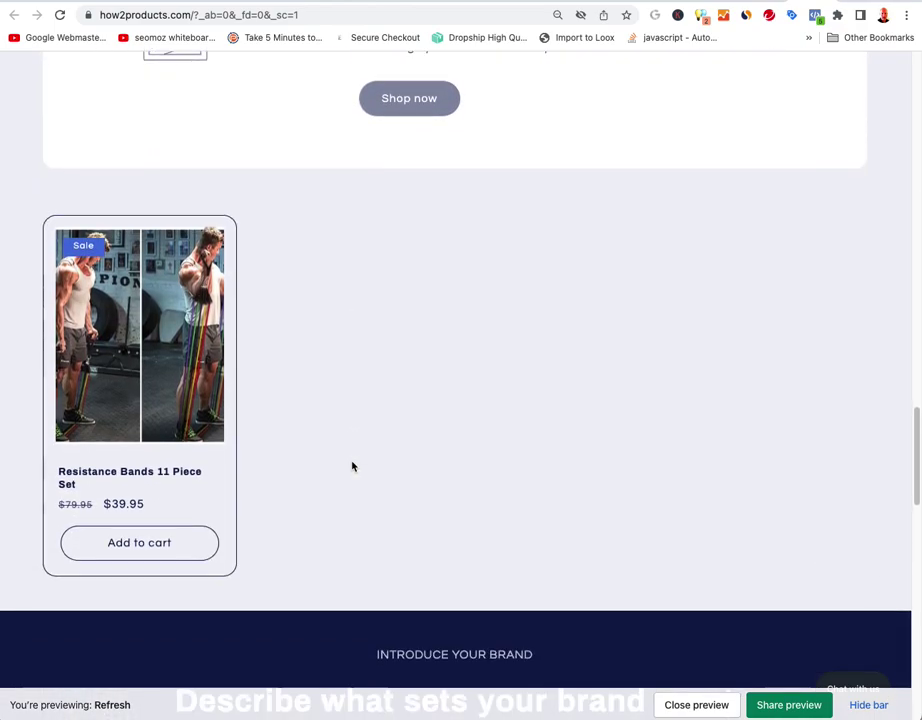
scroll(352, 465, down, 8)
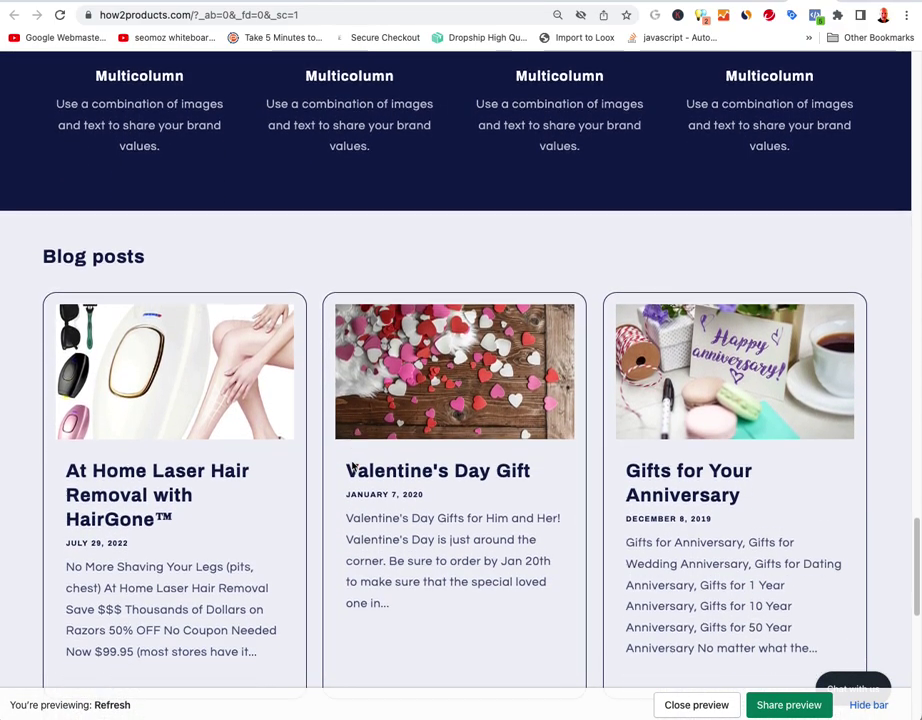
scroll(352, 465, down, 7)
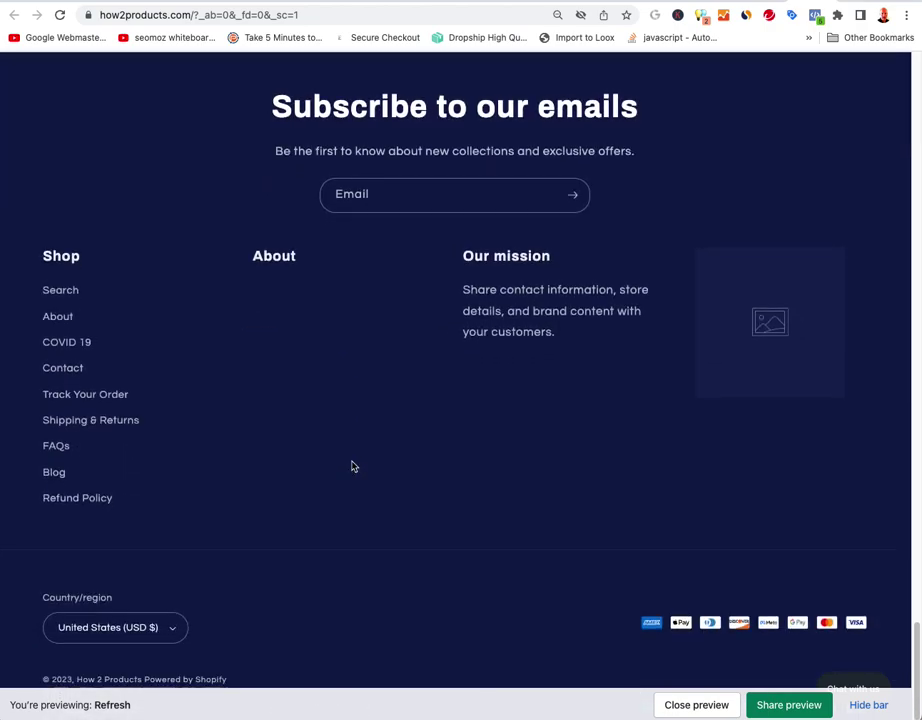
scroll(352, 465, up, 20)
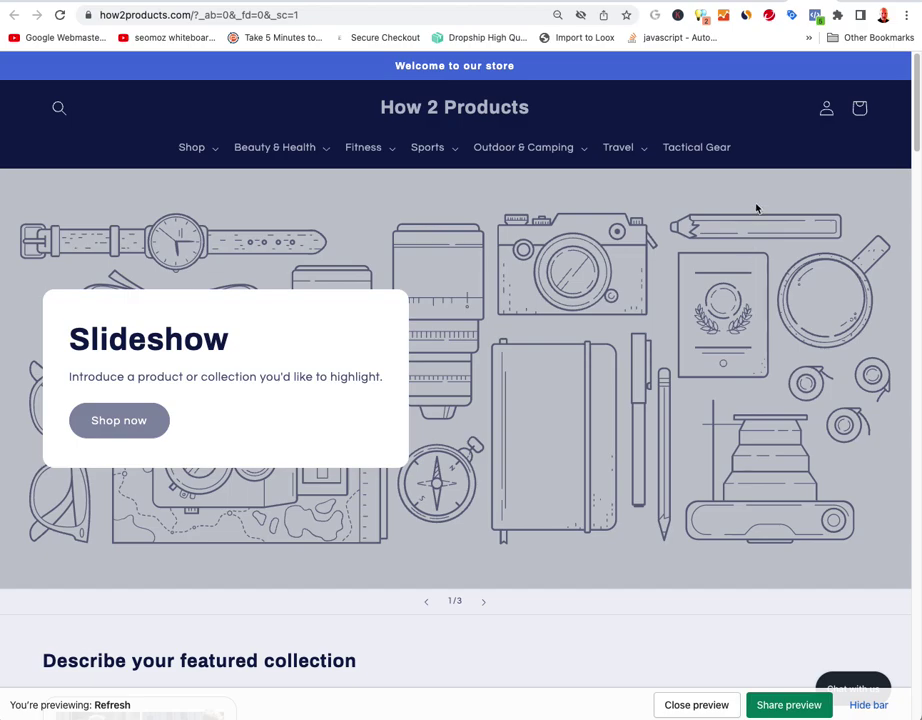
- Return to the store's themes page, open the Refresh theme for customization and dismiss the email sign-up popups
key(super+w)
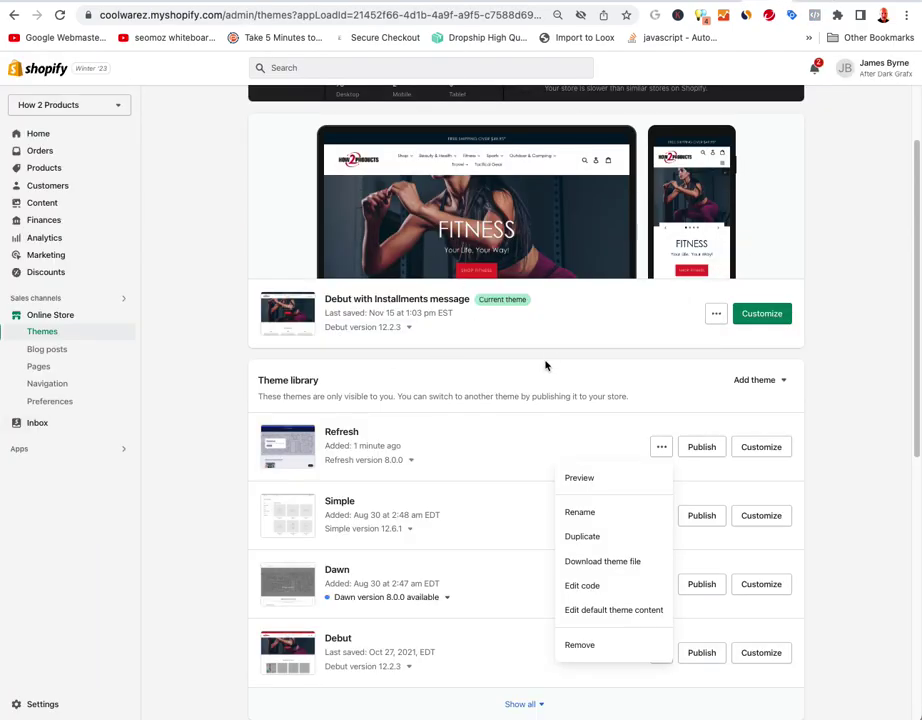
key(ctrl+Tab)
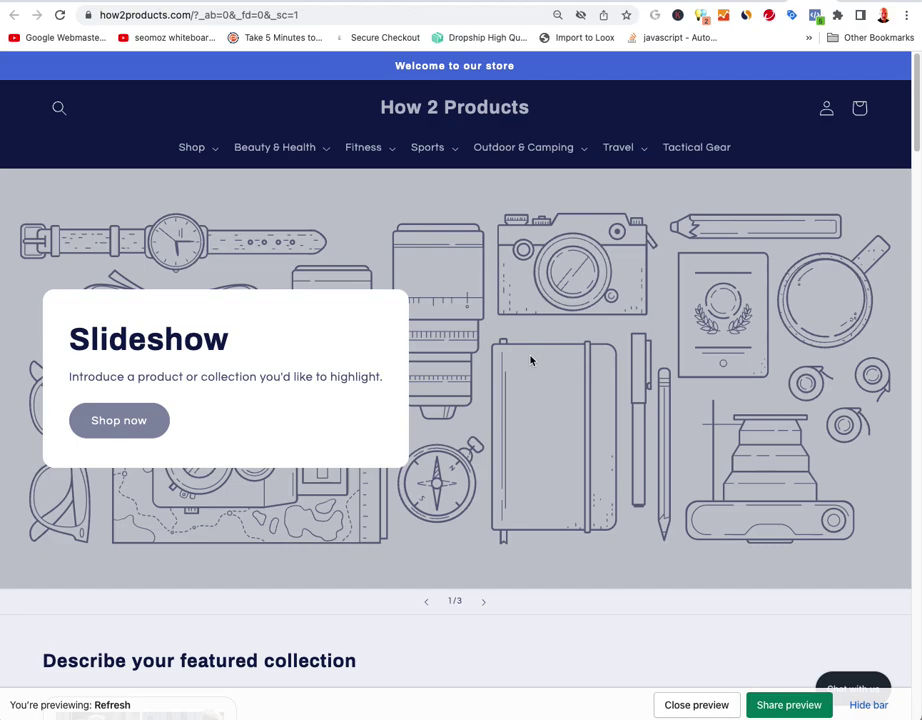
key(ctrl+shift+Tab)
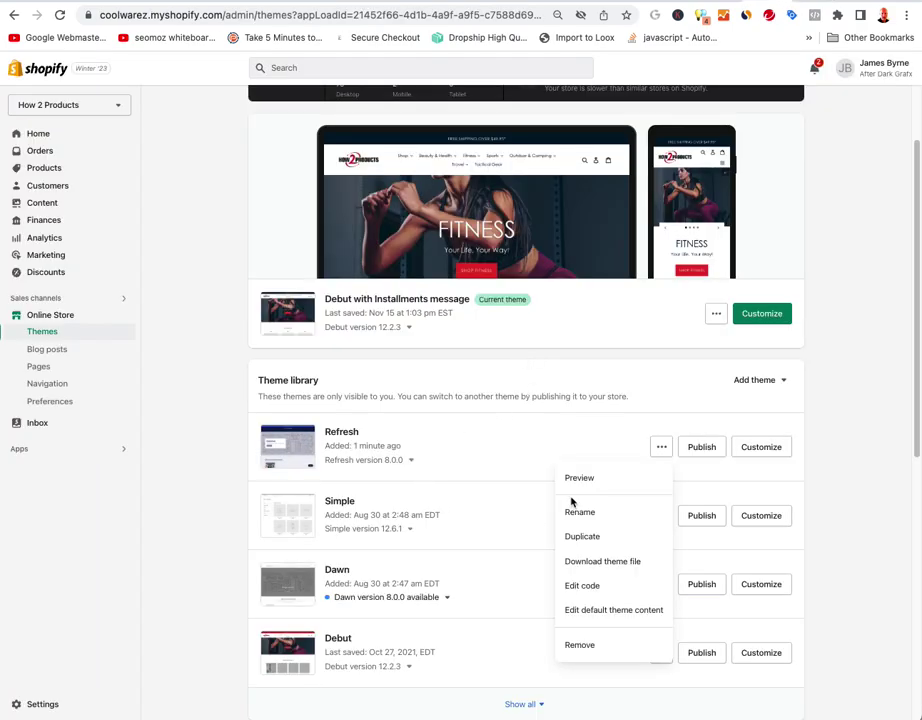
click(648, 455)
click(751, 451)
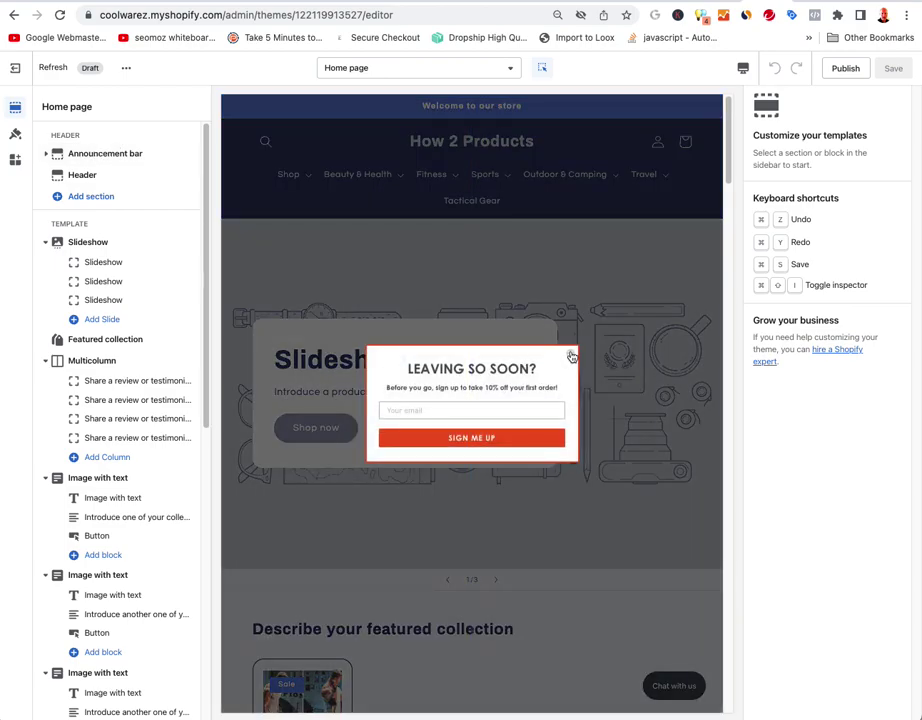
click(571, 354)
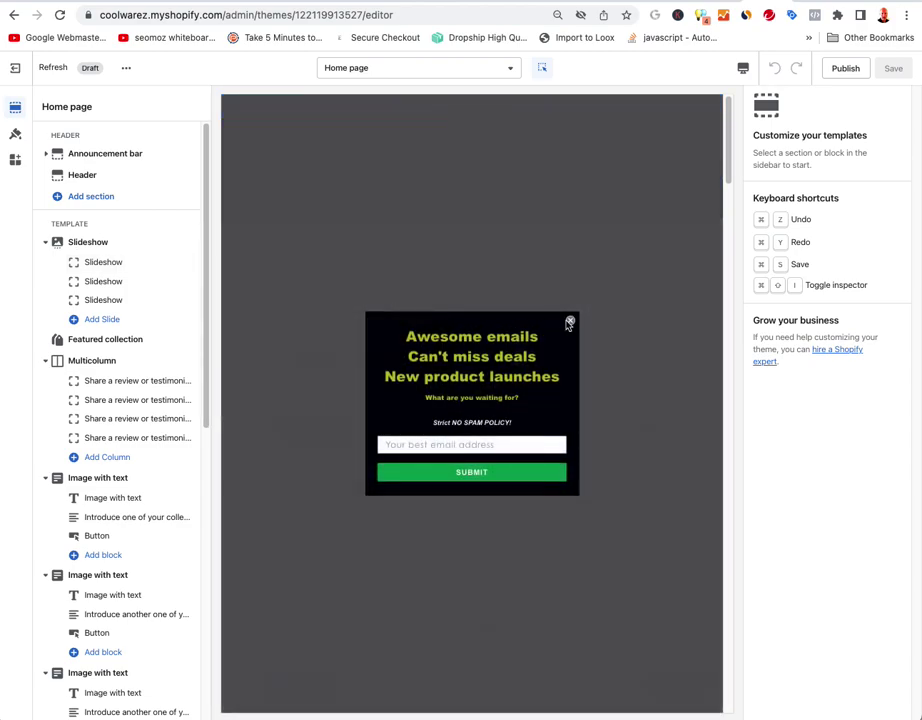
click(571, 322)
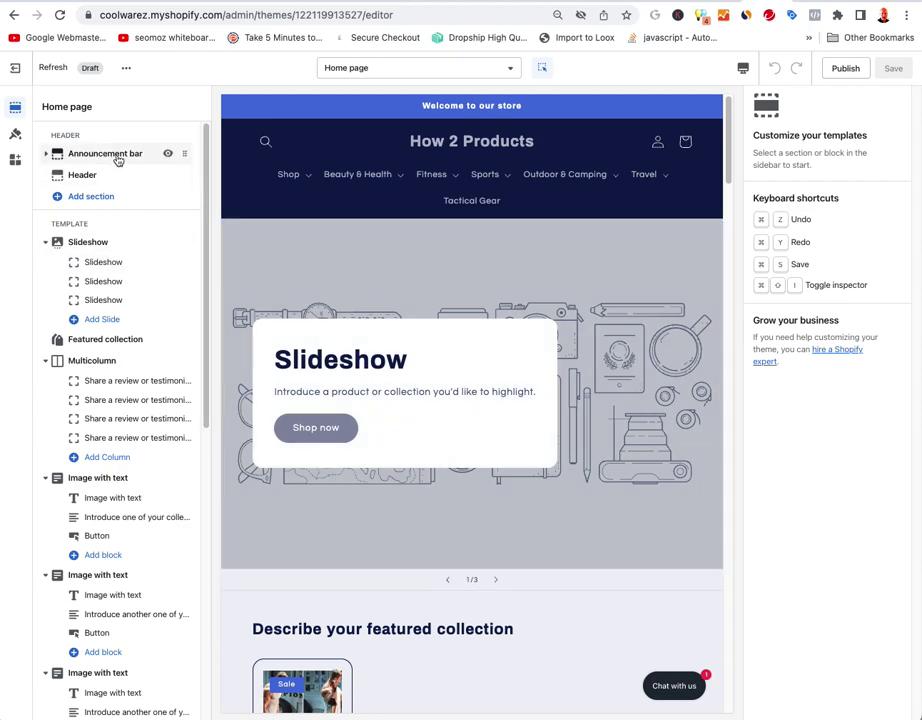
- Open the "Welcome to our store" announcement in the header's announcement bar and set its color scheme to Accent 2
click(84, 154)
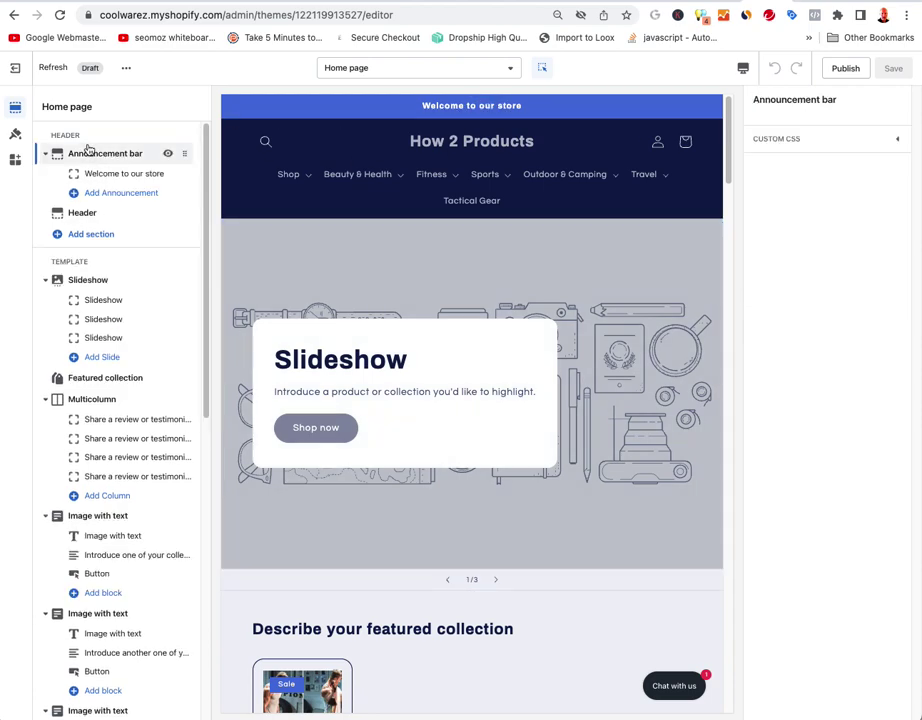
click(115, 173)
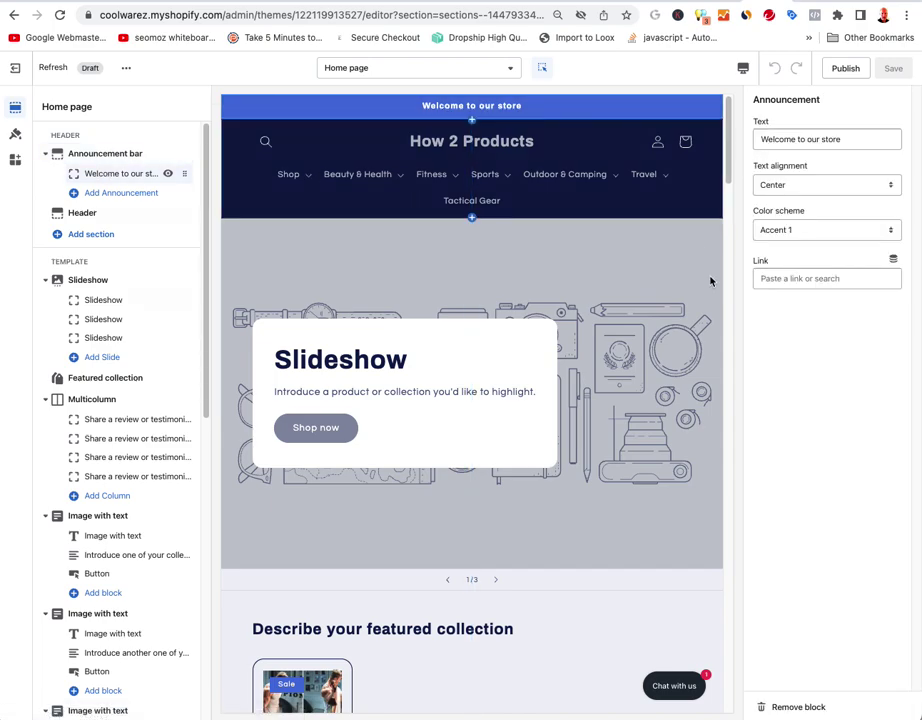
click(821, 139)
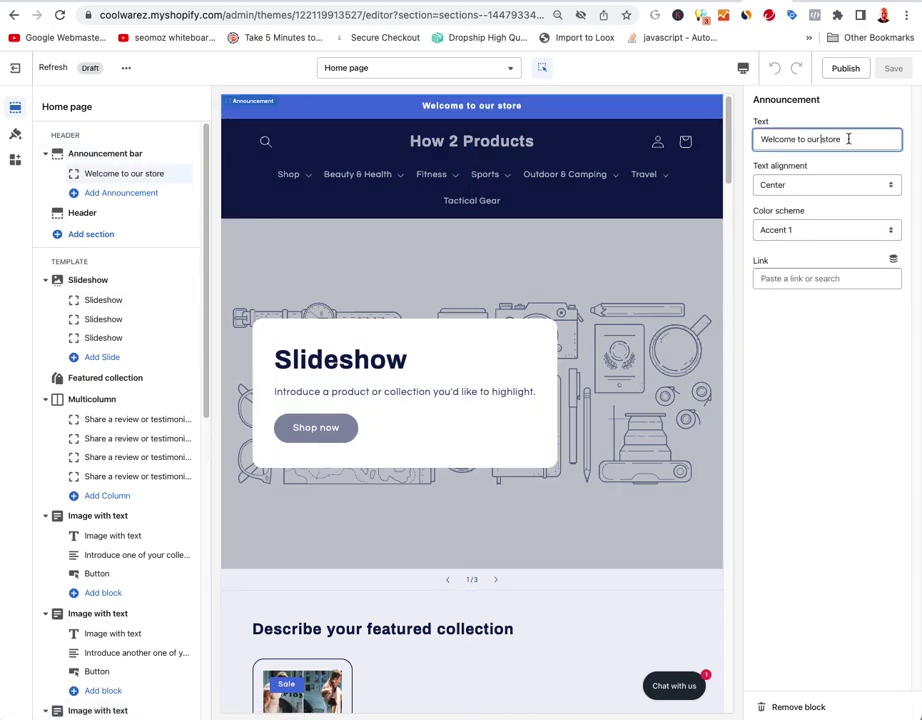
click(806, 230)
click(808, 243)
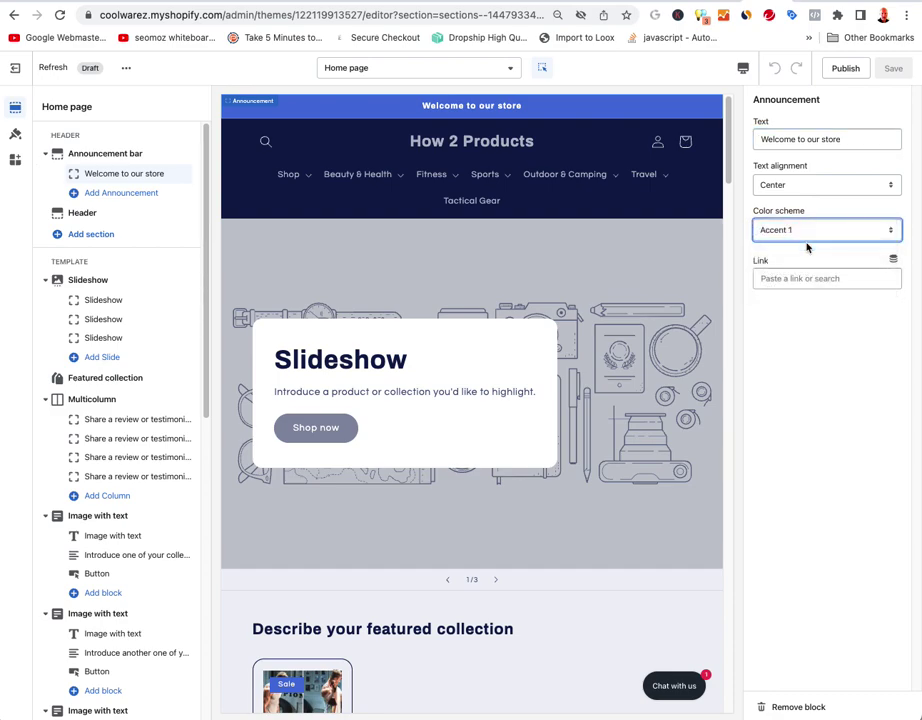
- Try the Background 1 and Inverse color schemes on the announcement and return it to Accent 2
click(793, 229)
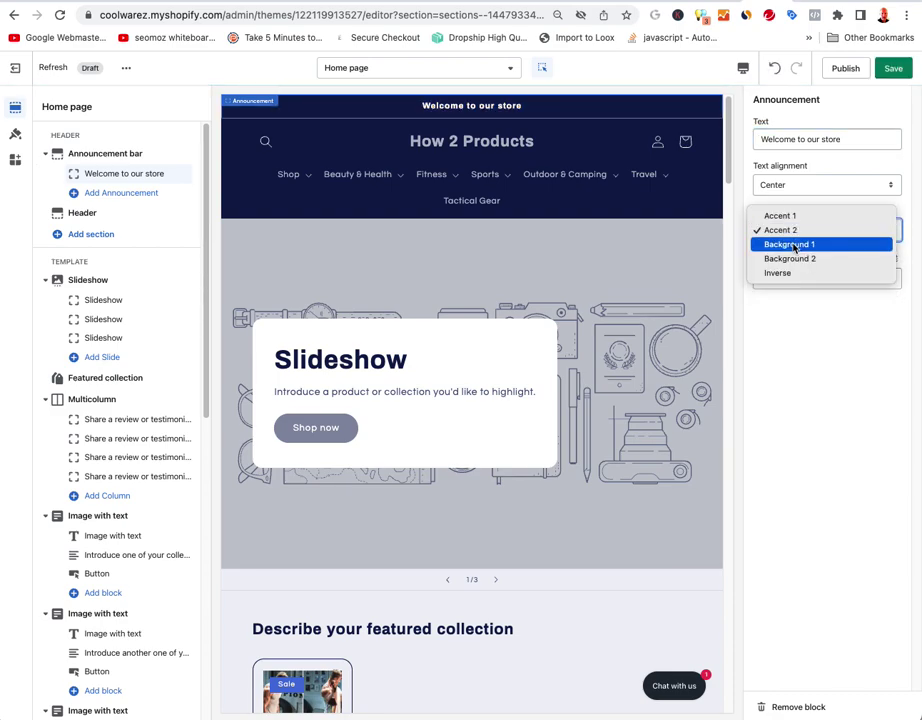
click(796, 243)
click(793, 231)
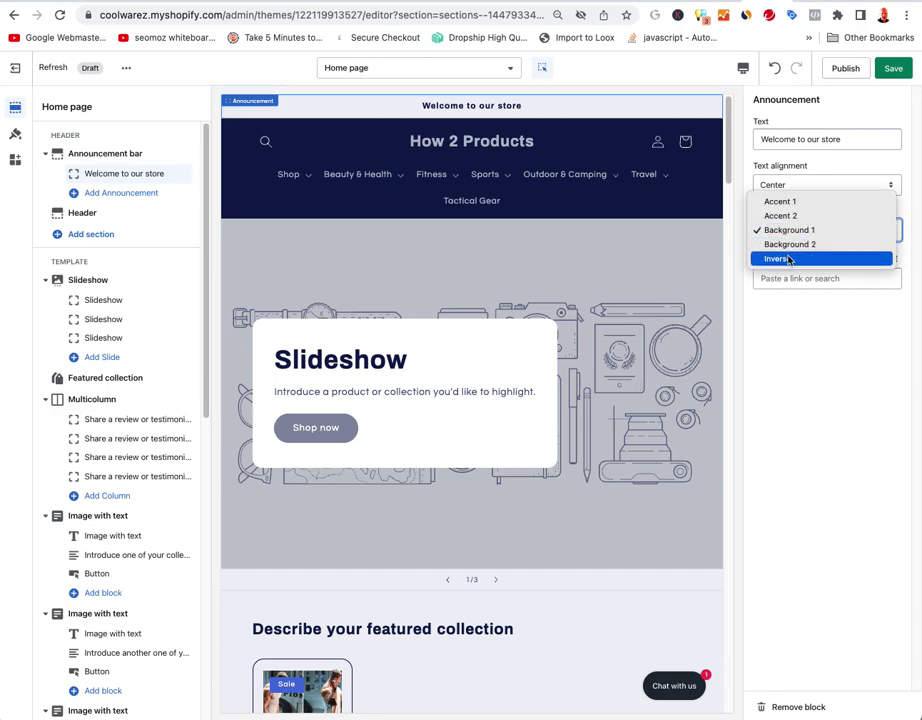
click(780, 258)
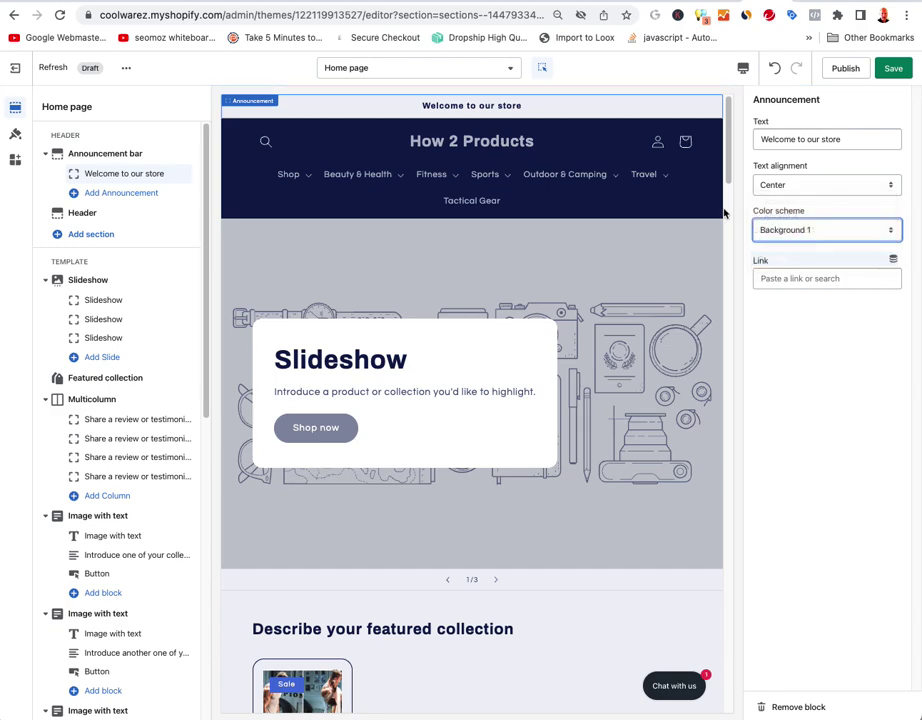
click(802, 231)
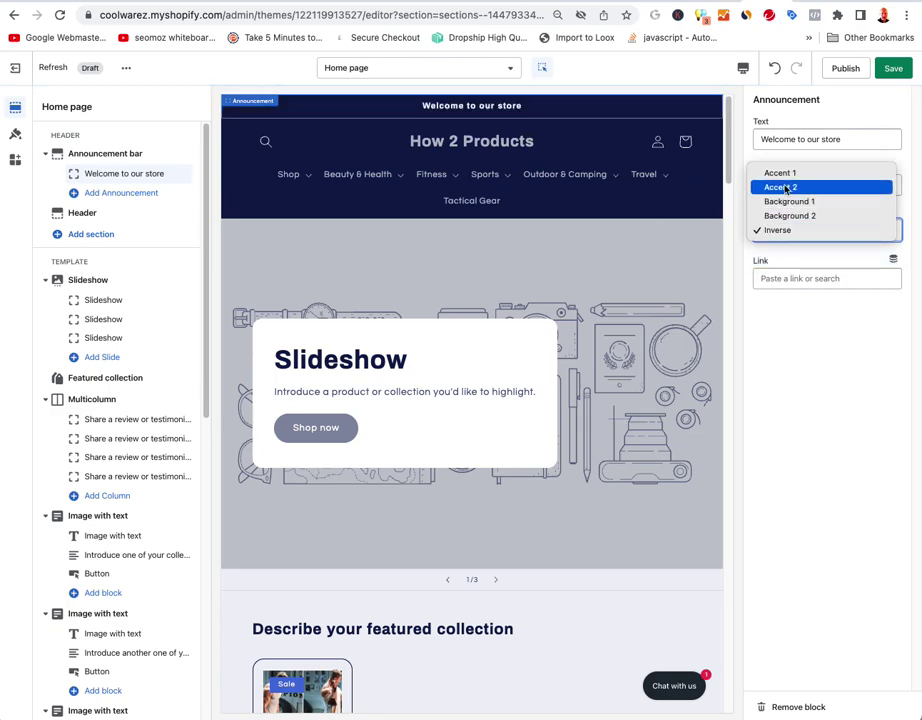
click(786, 188)
- Replace the announcement's text with "FREE ORDERS OVER 100"
click(803, 143)
key(super+a)
text(FREE ORDERS OVER)
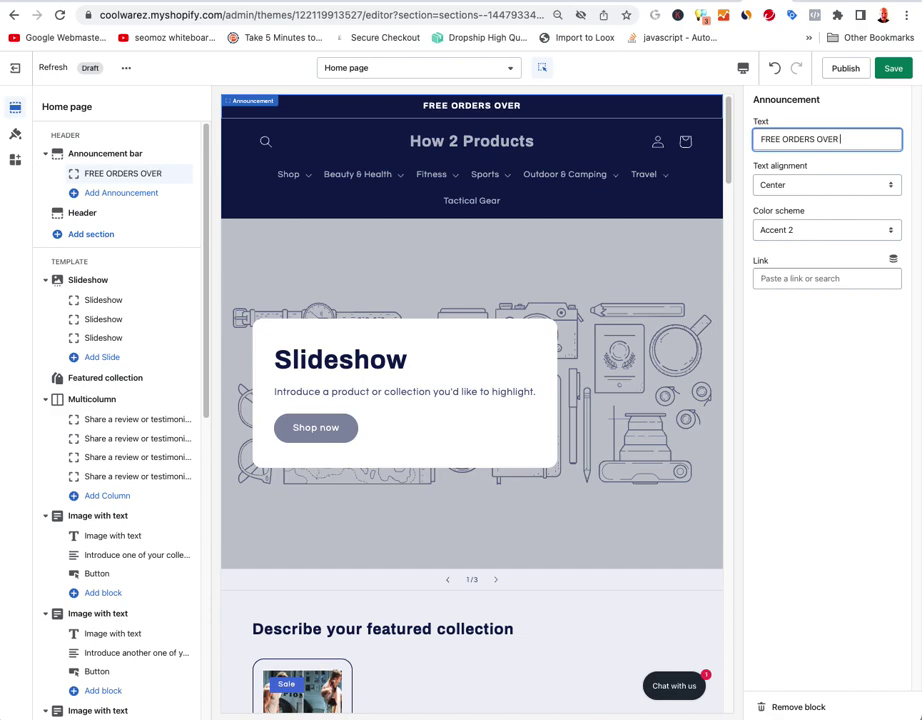
text( 100)
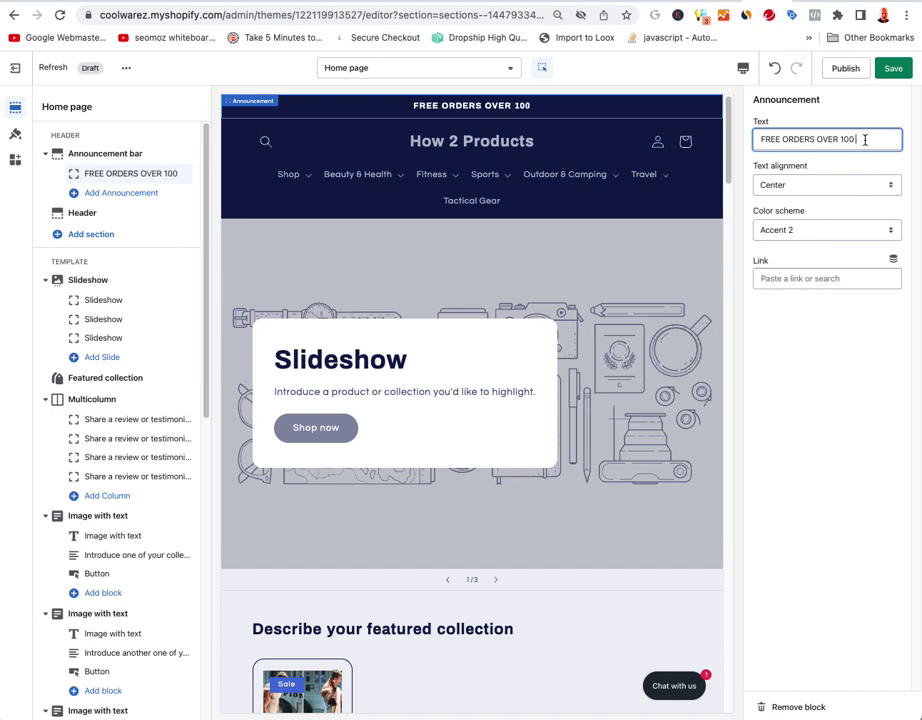
- Try a fire emoji at the end of the announcement text and remove it
right_click(865, 140)
key(Escape)
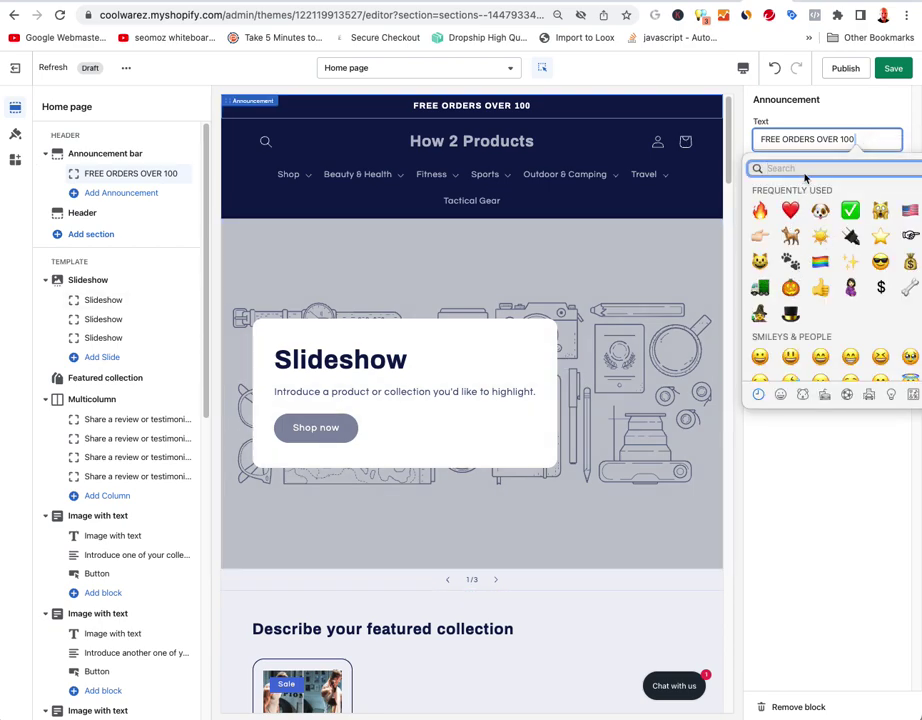
click(760, 210)
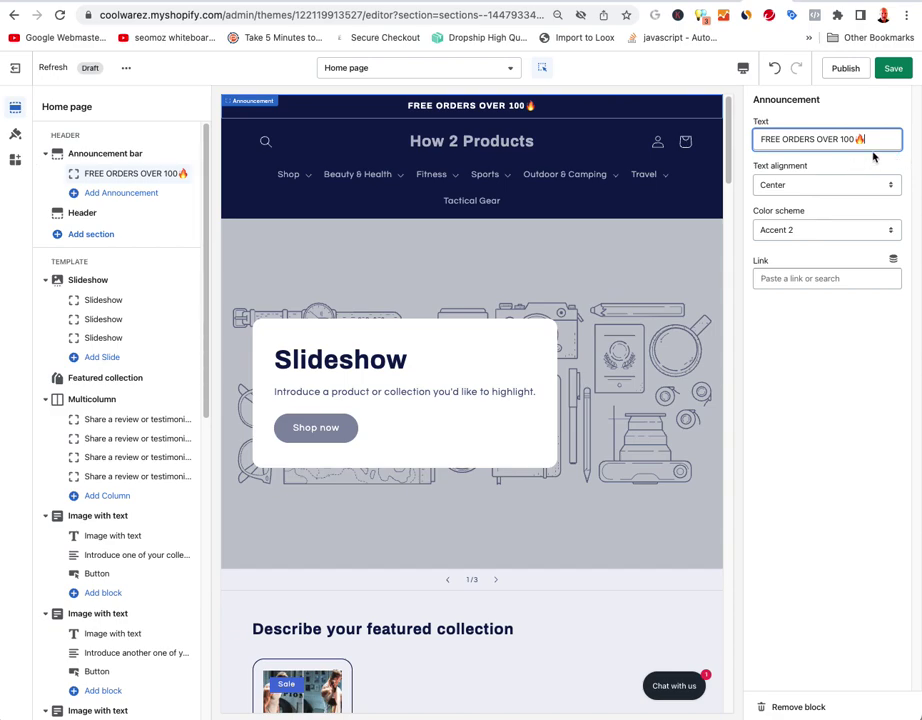
key(BackSpace)
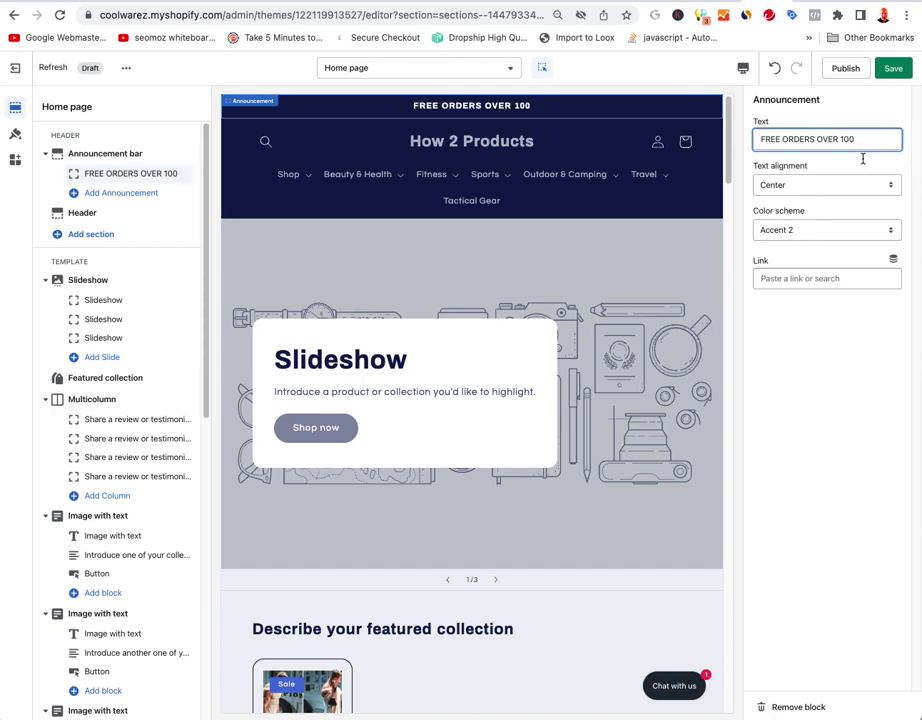
- Try left alignment for the announcement text and set it back to Center
click(792, 187)
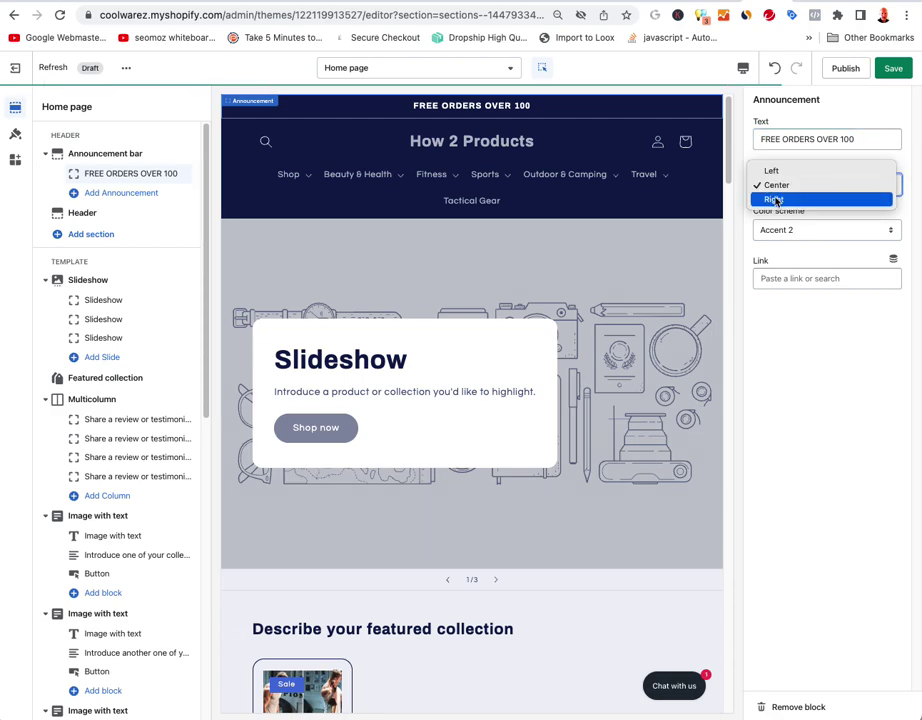
click(775, 170)
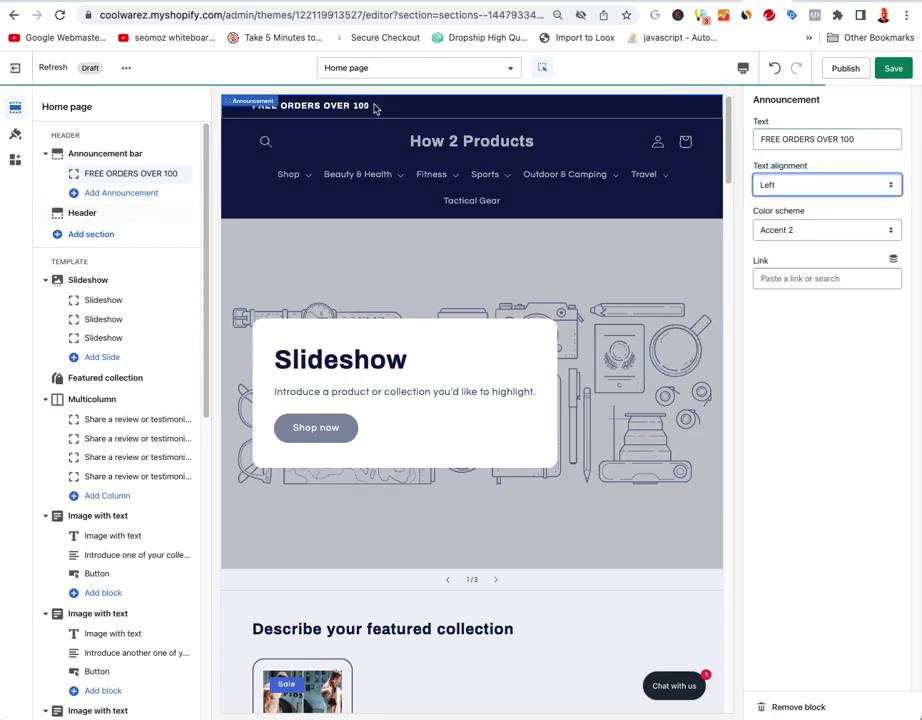
click(804, 188)
click(810, 207)
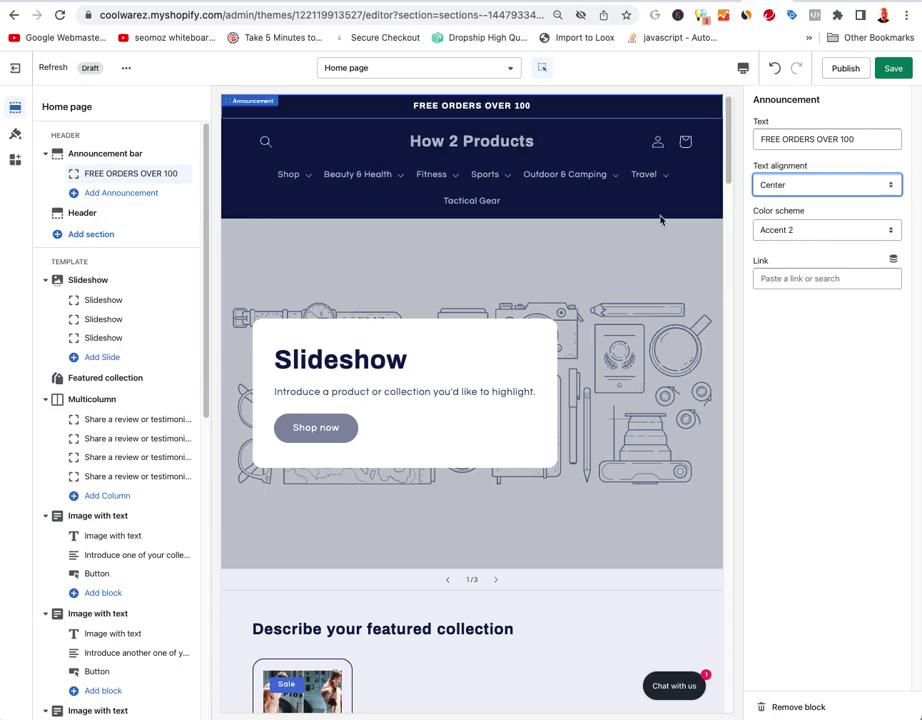
- Link the announcement to the Tactical Gear collection and save the theme changes
click(807, 277)
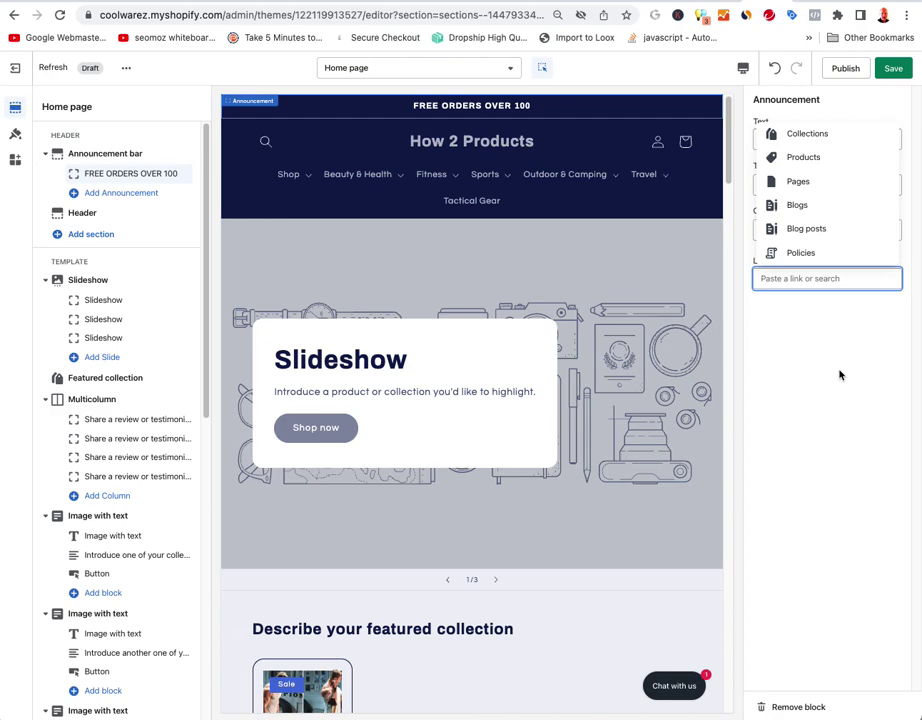
click(790, 134)
scroll(795, 430, down, 10)
scroll(803, 404, down, 10)
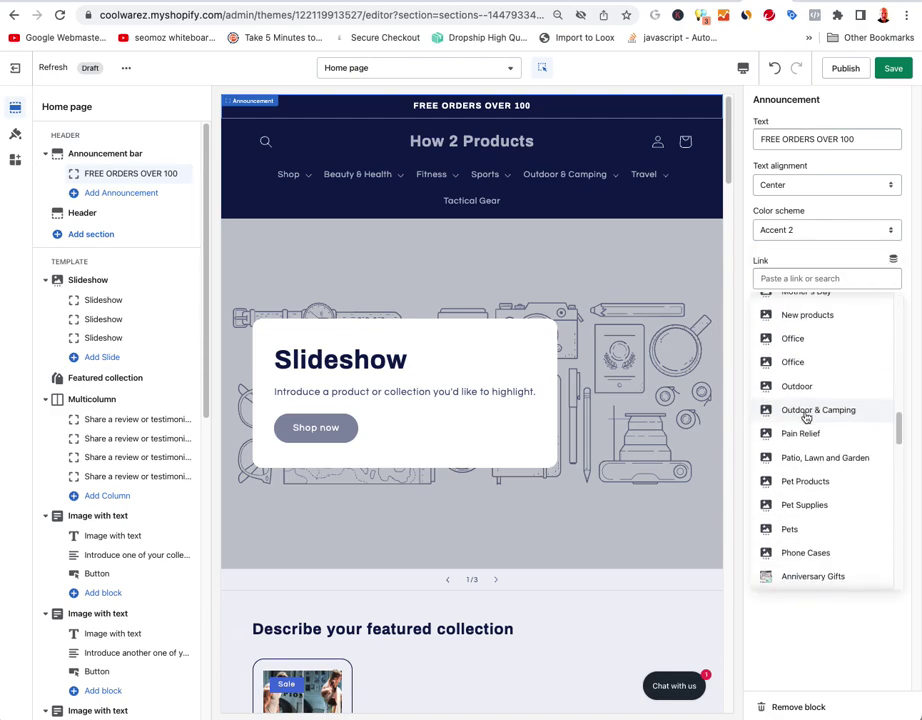
click(782, 278)
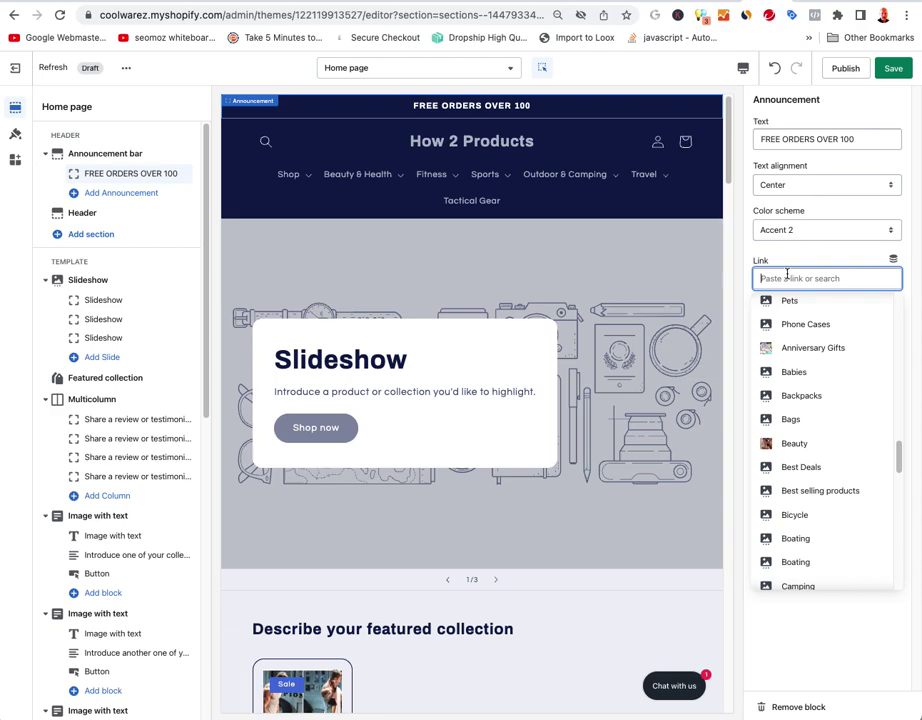
text(ta)
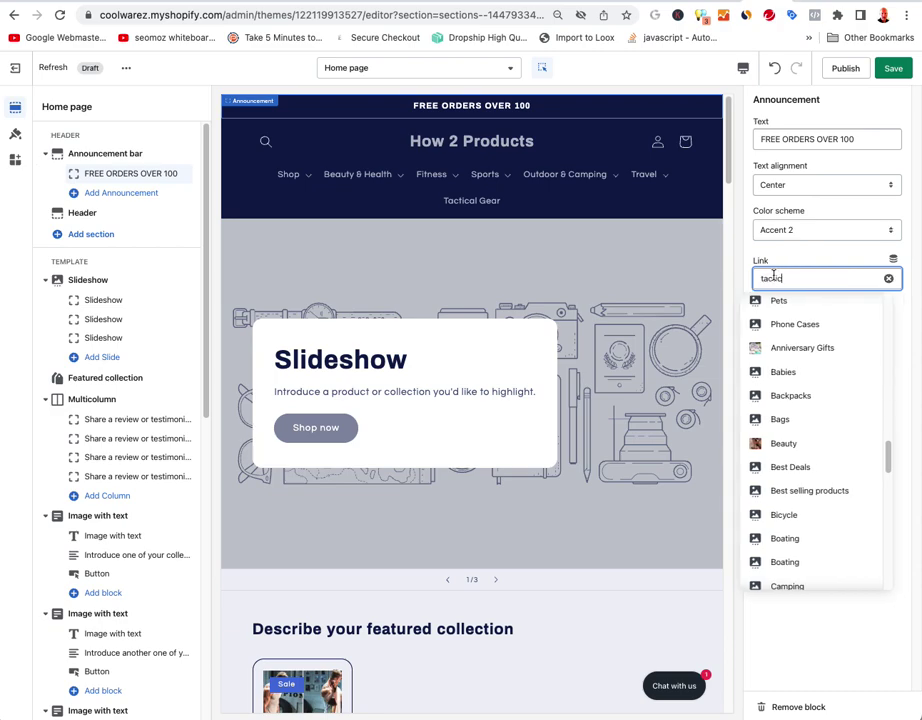
text(ctic)
click(805, 255)
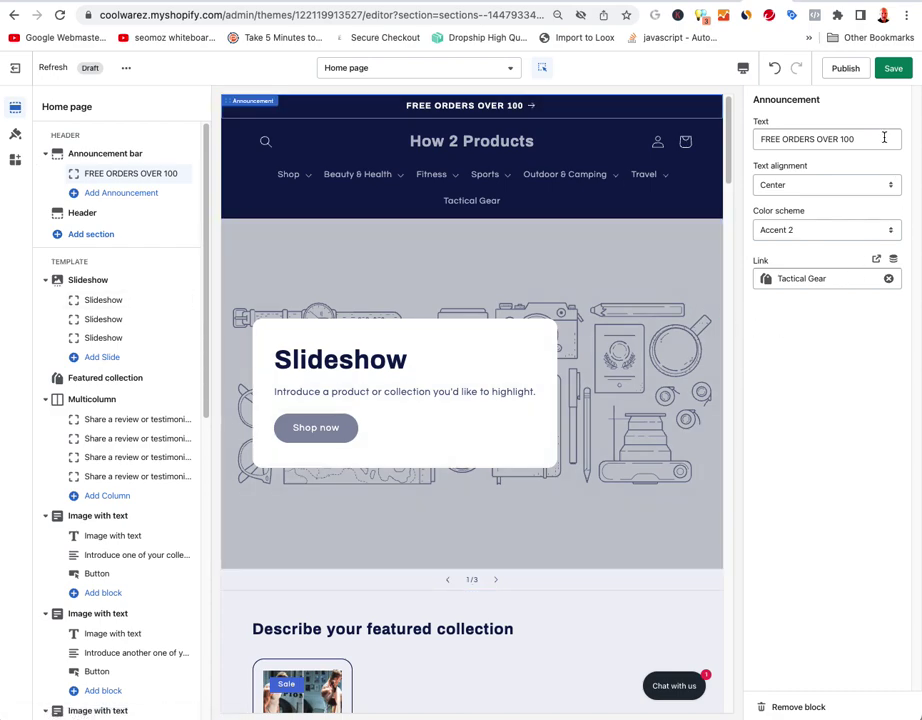
click(893, 68)
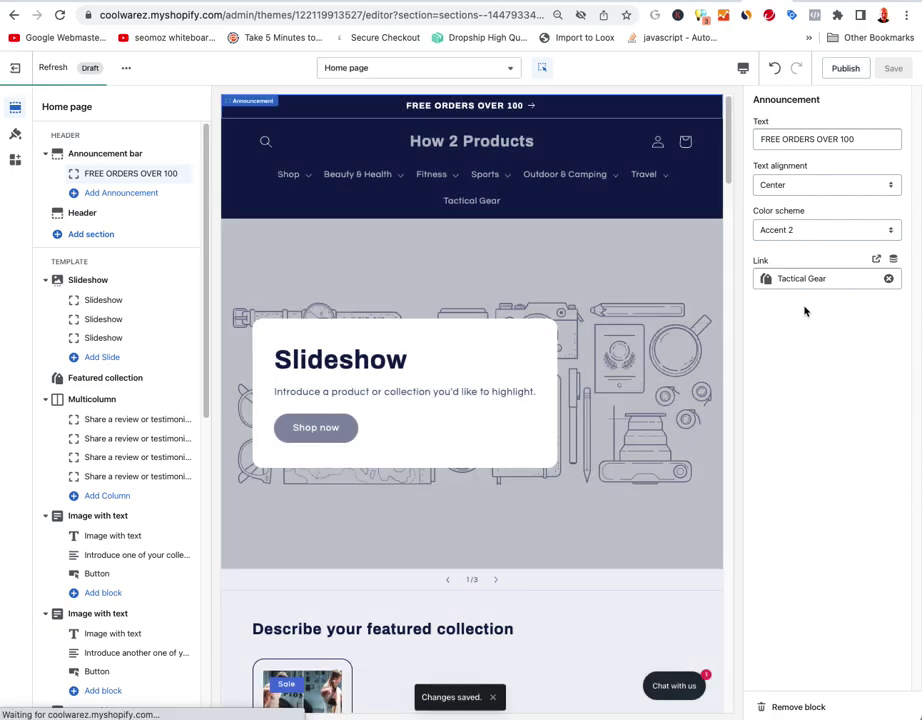
- Preview the home page in the mobile view and return to the desktop view
click(743, 69)
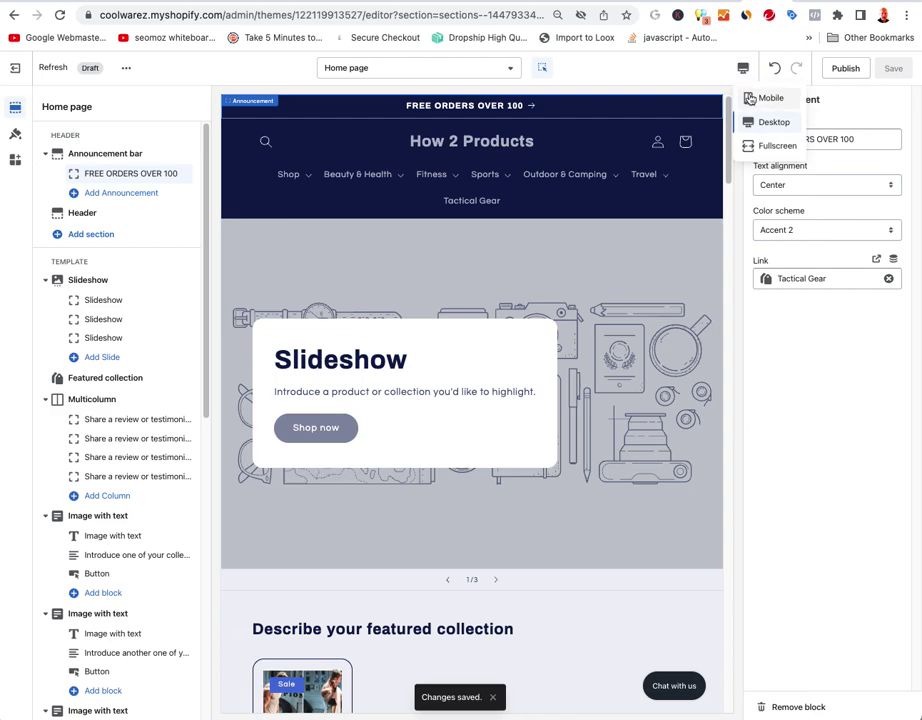
click(752, 98)
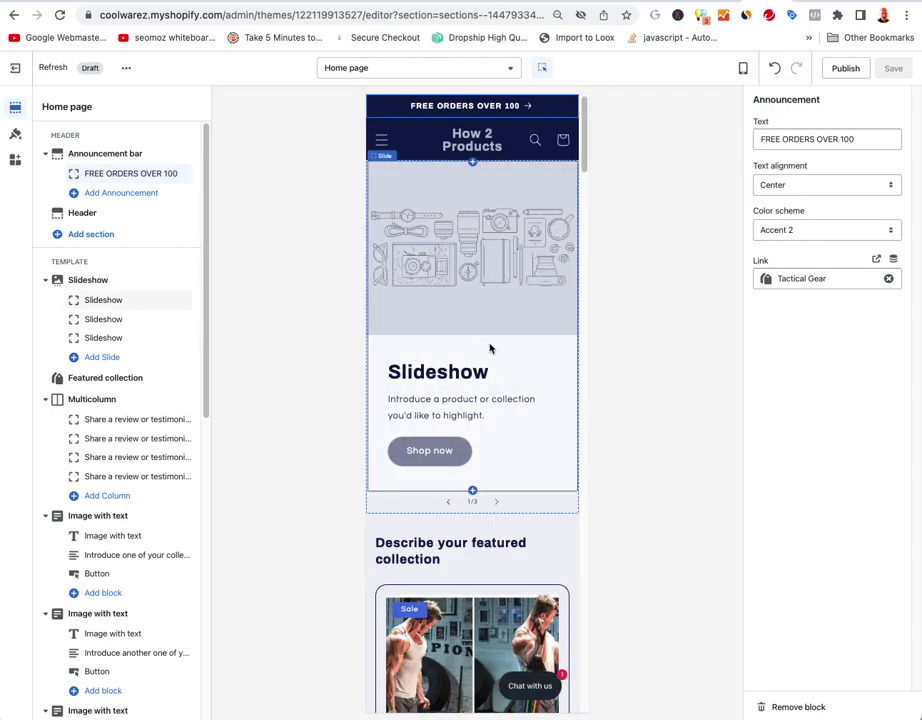
click(743, 68)
click(757, 128)
click(757, 128)
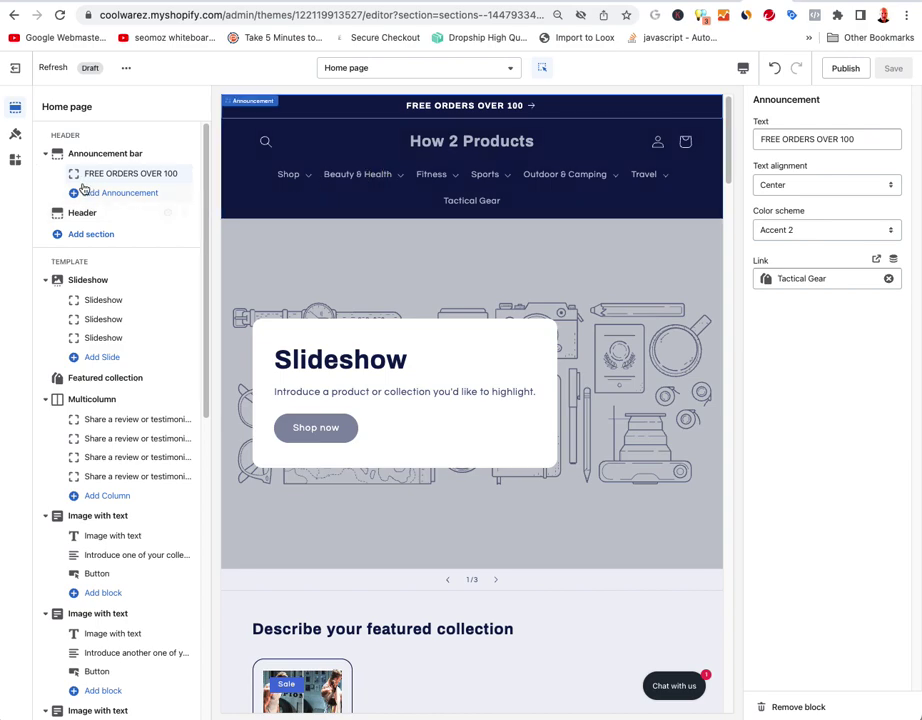
- Try a second announcement in the announcement bar, hiding and showing it, and remove the block
click(120, 192)
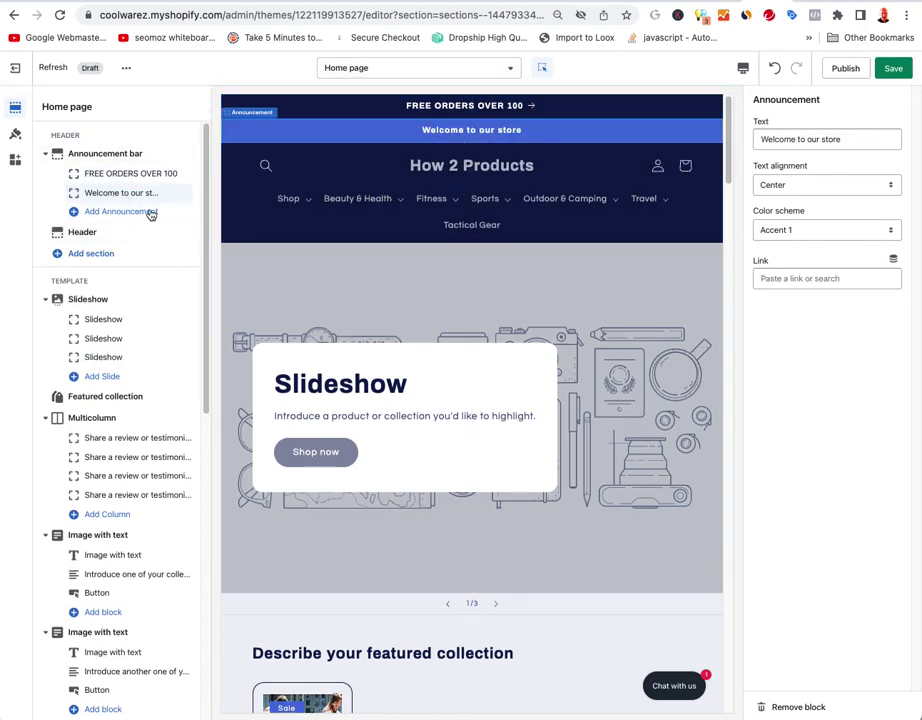
mouse_move(97, 191)
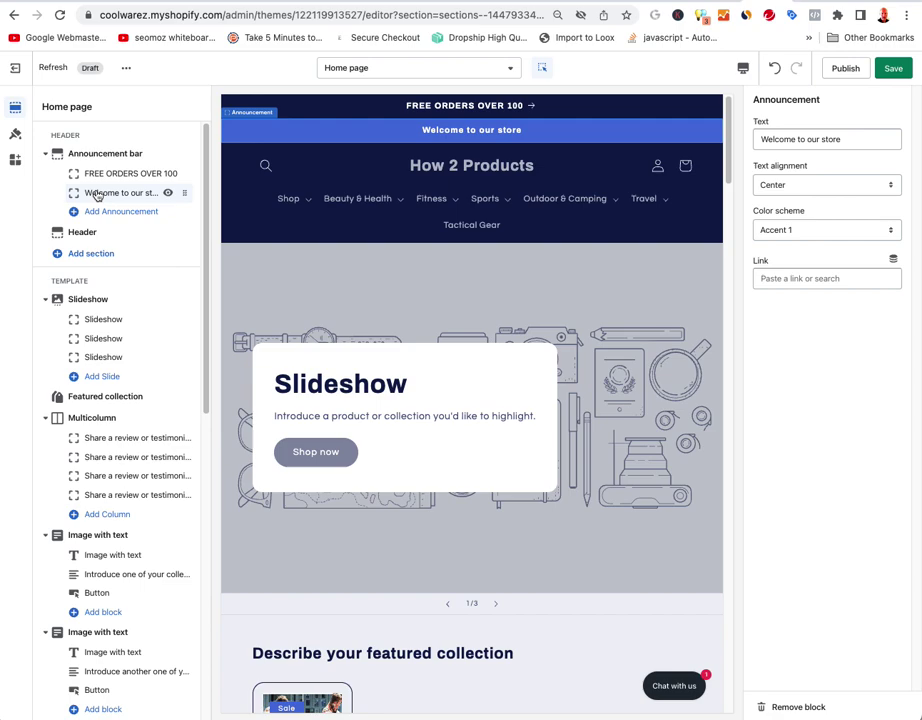
click(167, 193)
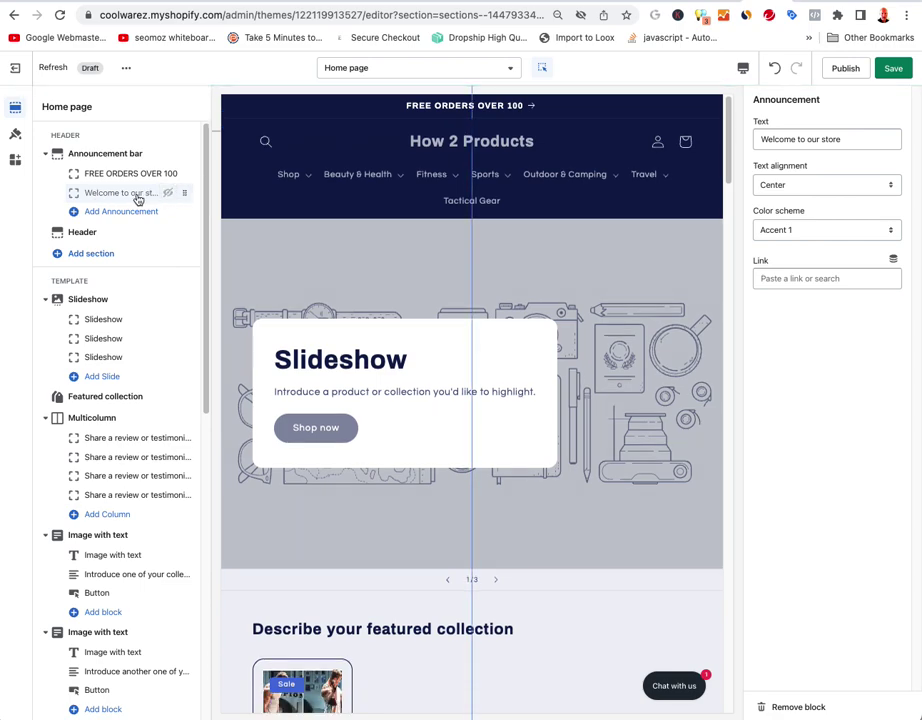
click(168, 194)
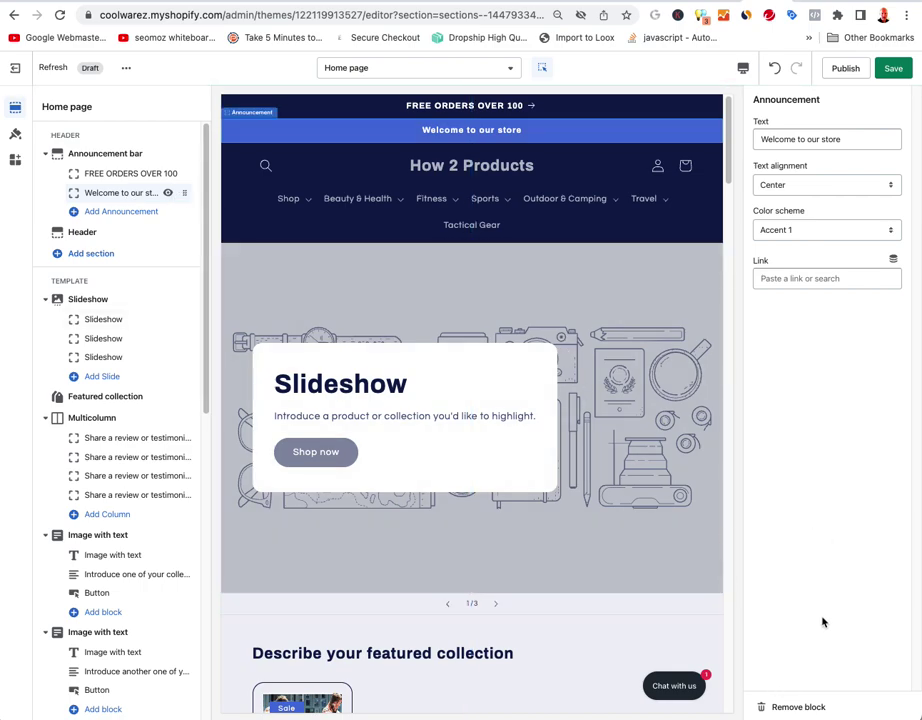
click(794, 706)
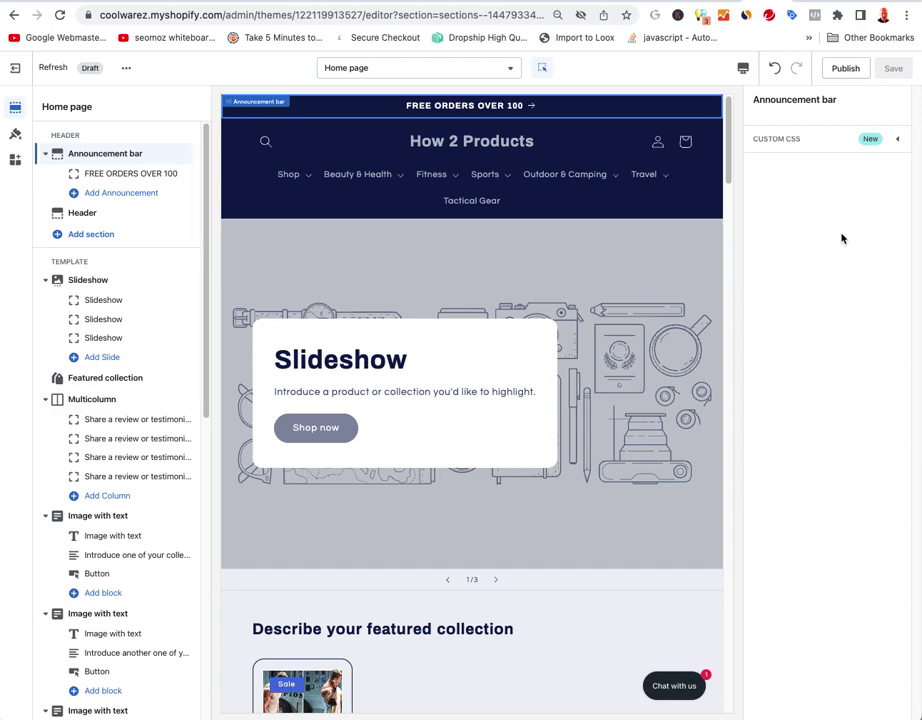
- Try custom CSS on the announcement bar section that sets the h2 font-size to 12px, and undo it
click(821, 146)
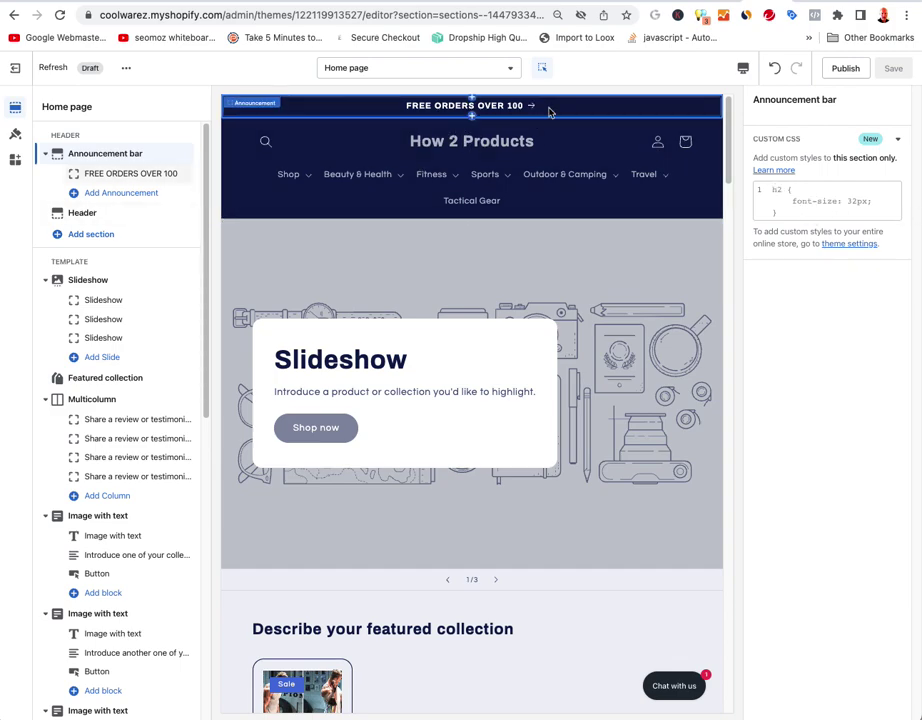
click(796, 200)
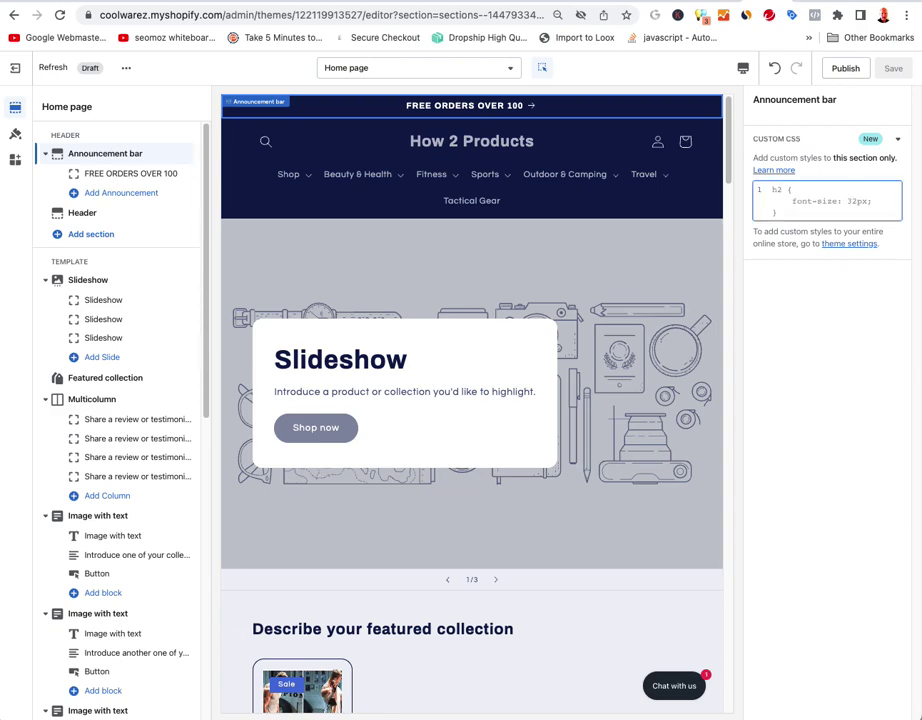
text(h2)
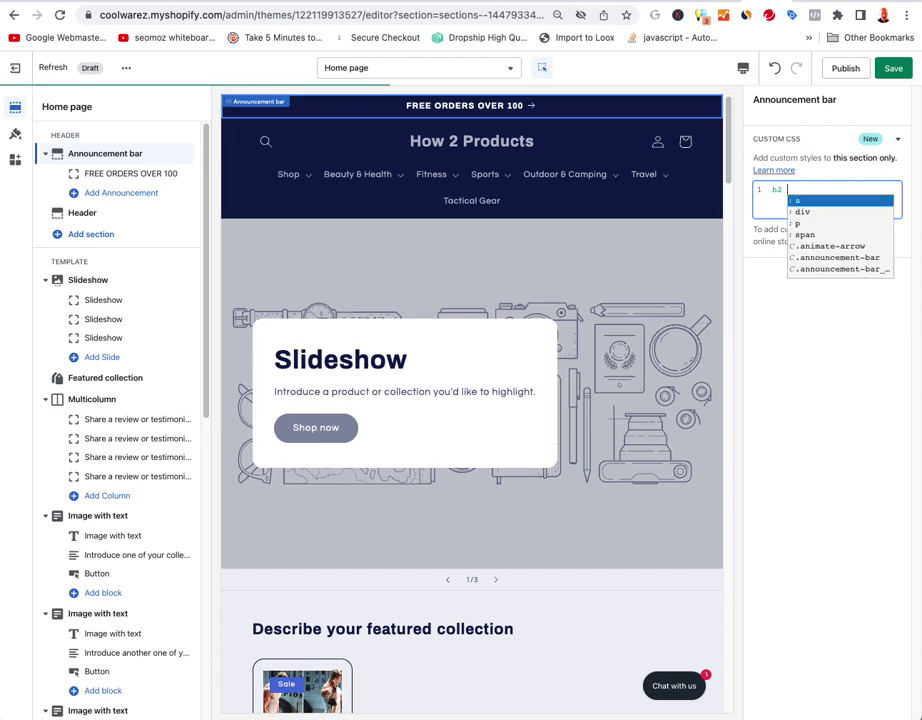
text( {font)
text(-siz)
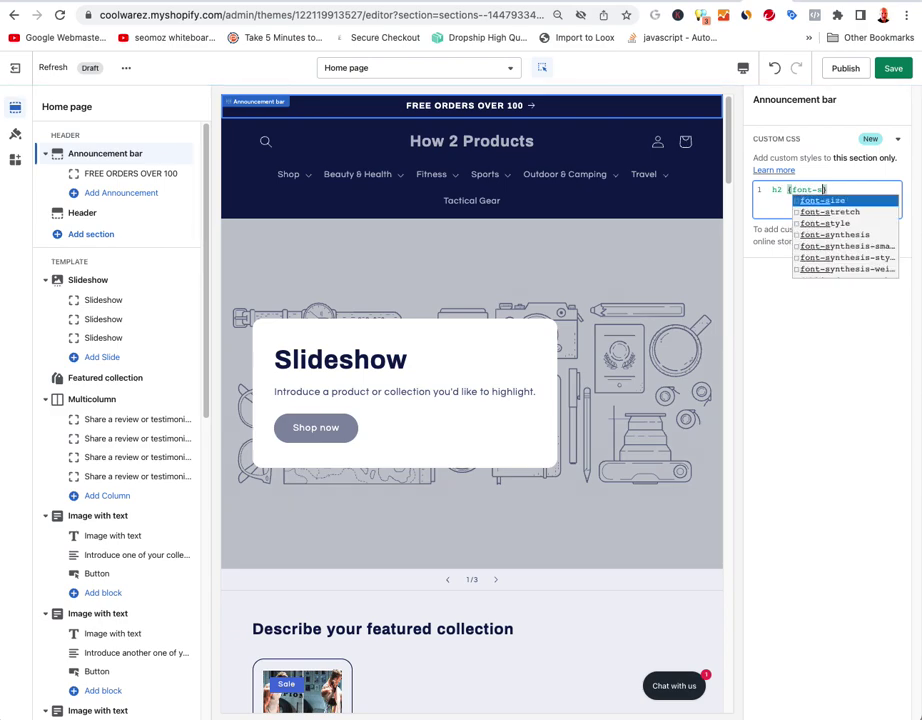
text(e:12px)
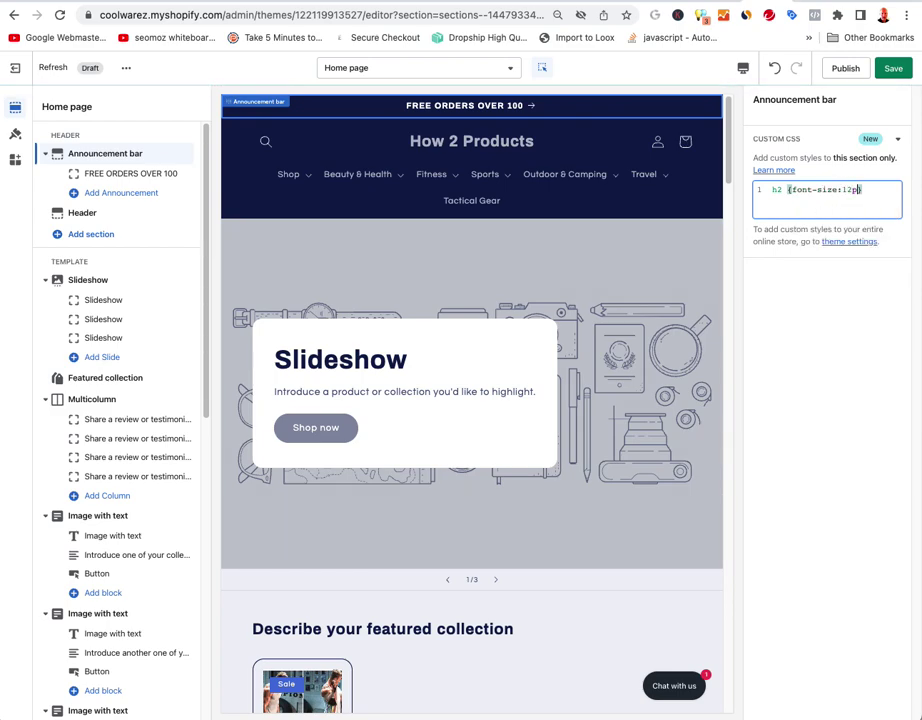
text(;)
click(825, 281)
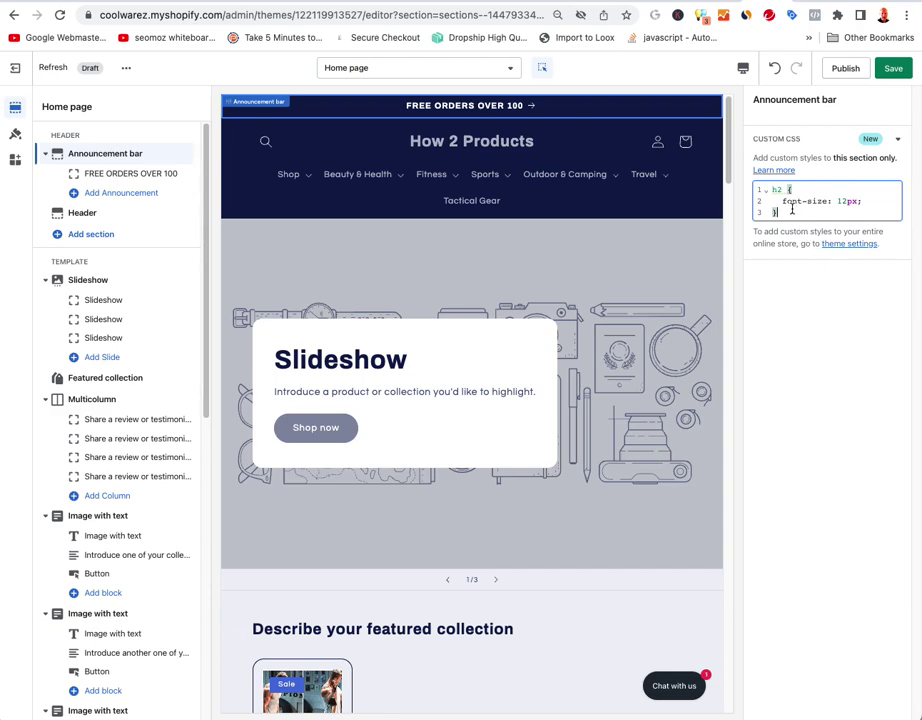
drag(799, 211, 766, 177)
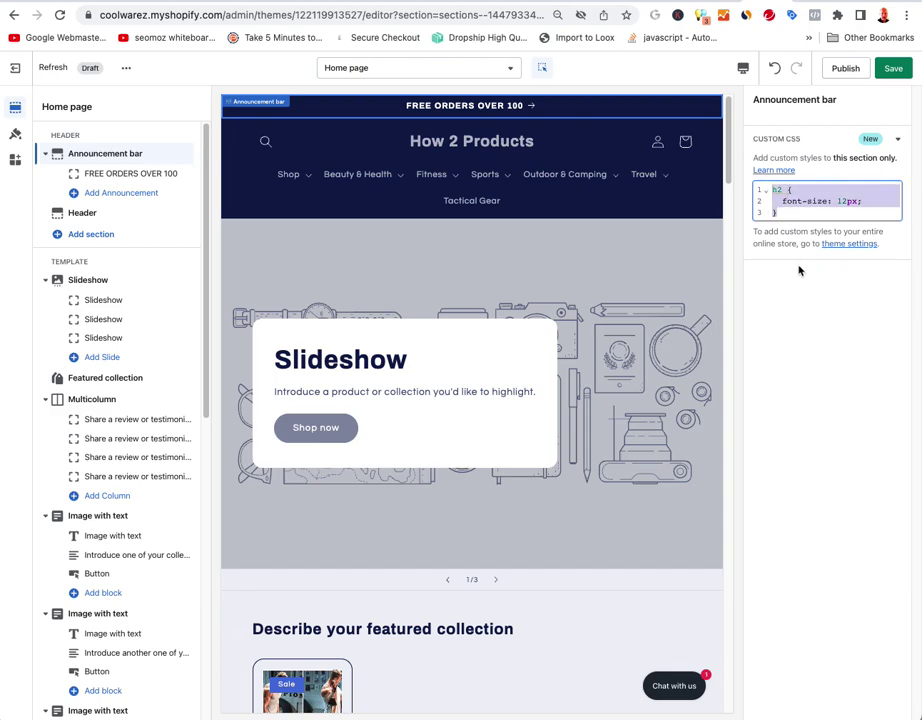
key(super+z)
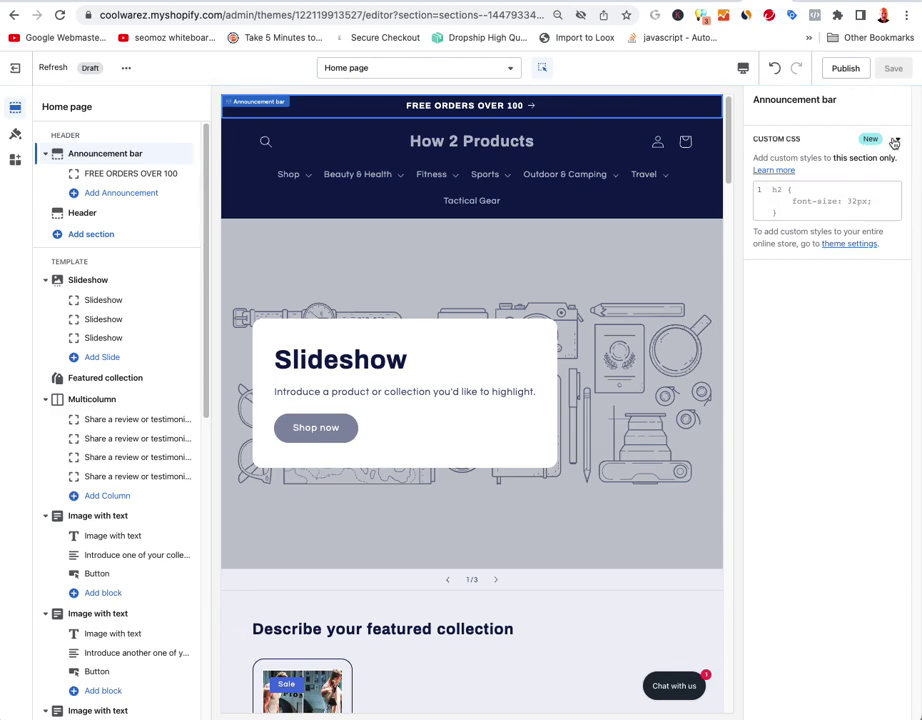
click(894, 142)
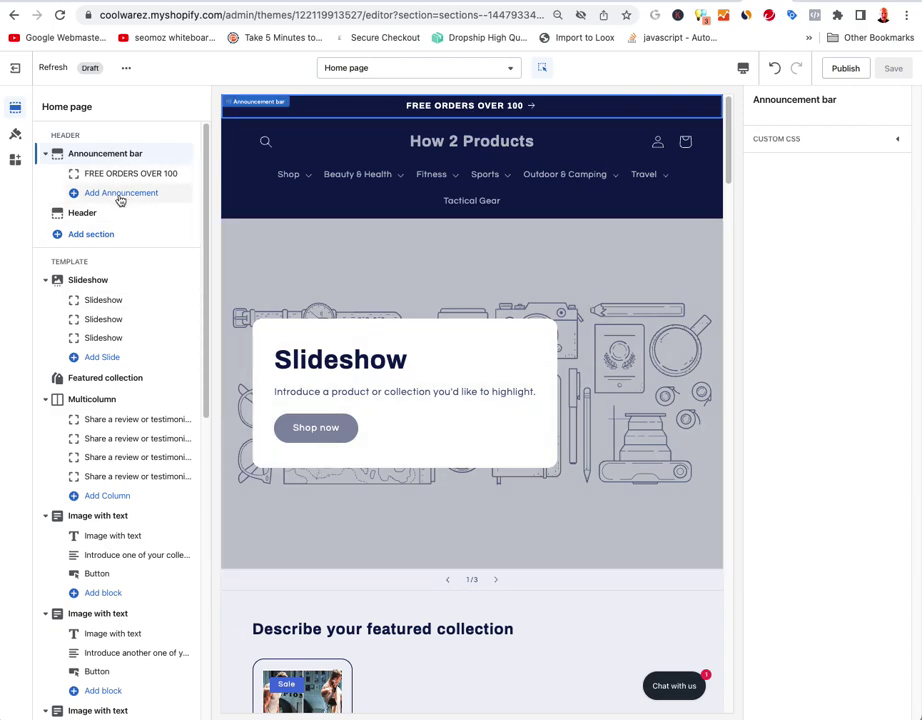
- Try the Background 2, Background 1 and Accent 2 color schemes on the header and set it back to Inverse
click(83, 213)
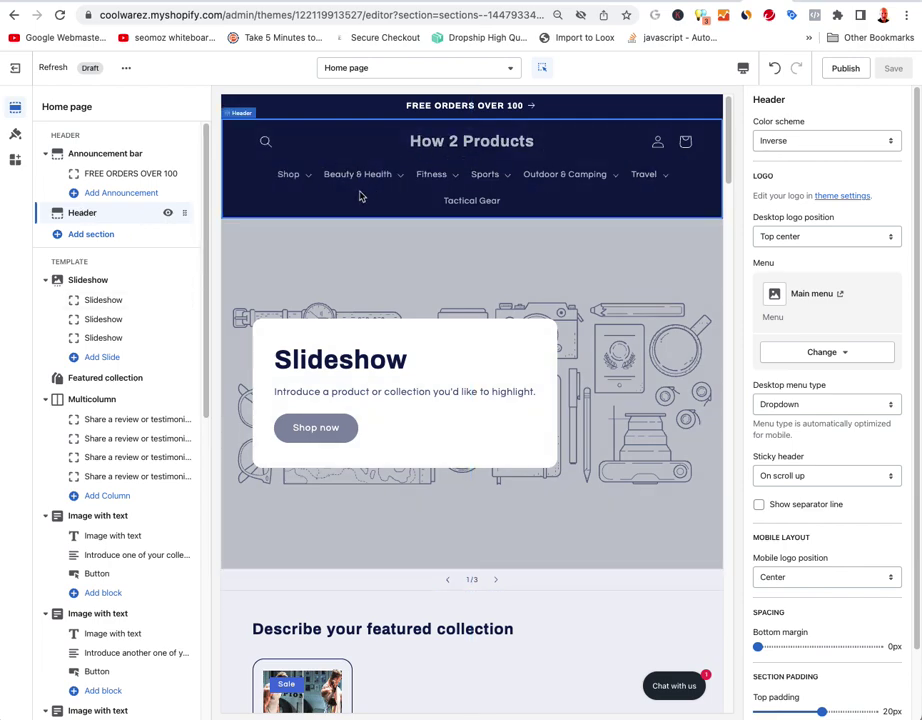
click(826, 142)
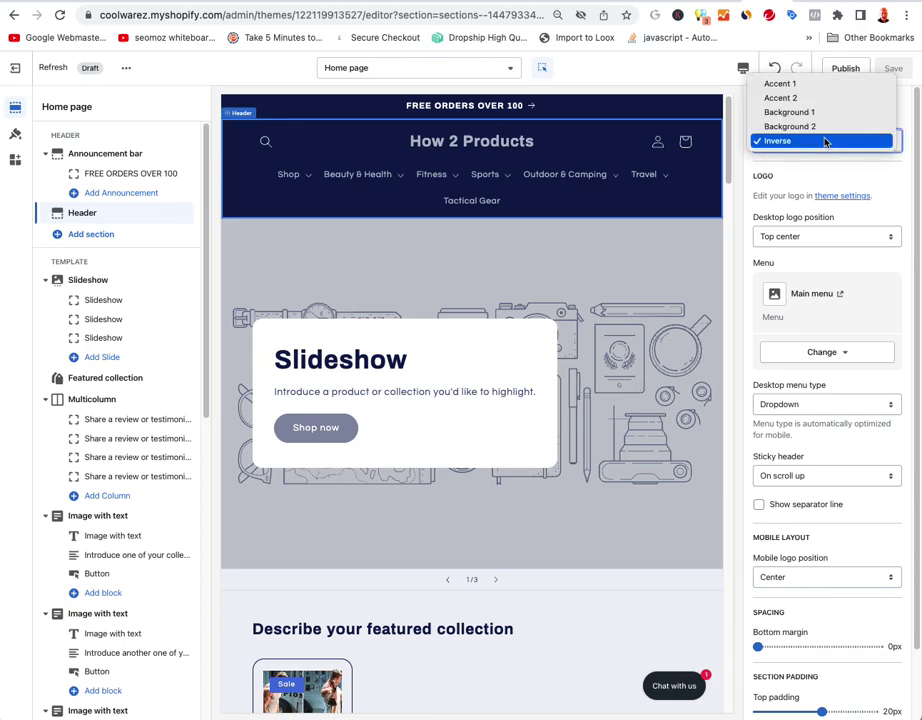
click(817, 127)
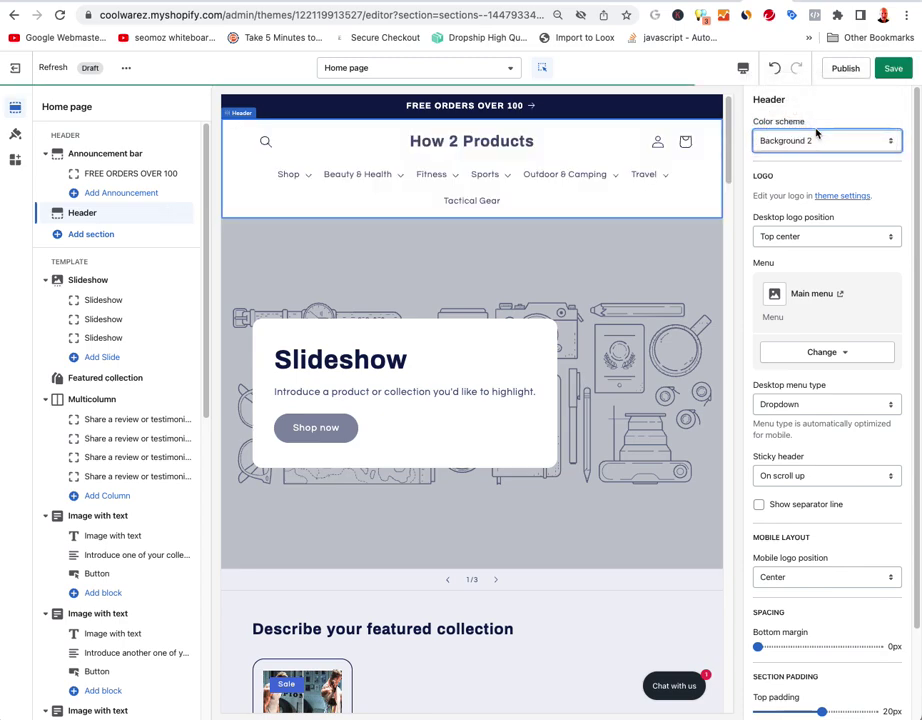
click(815, 142)
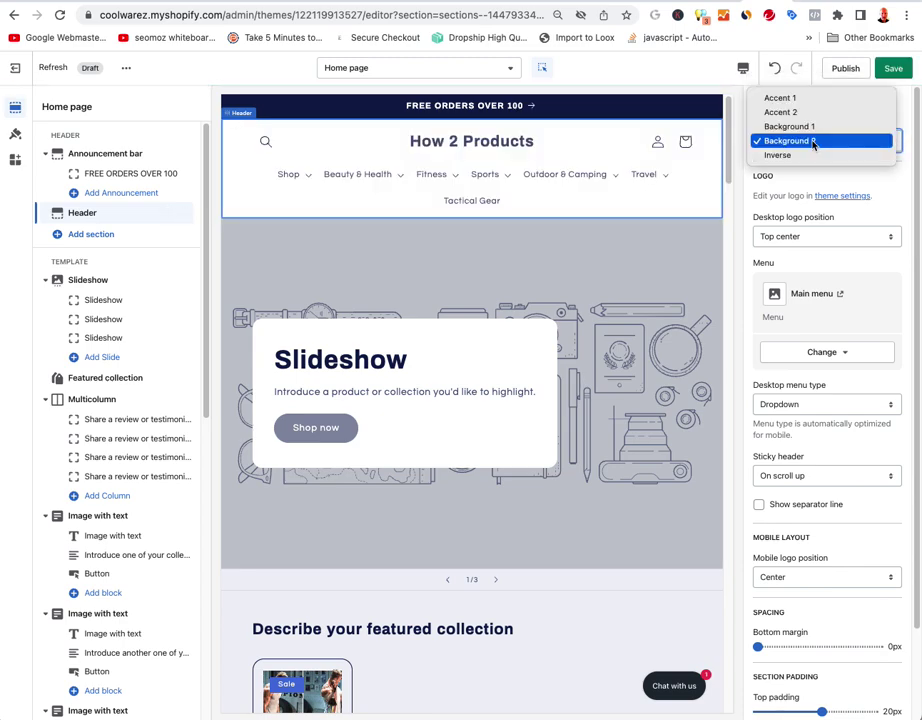
click(809, 128)
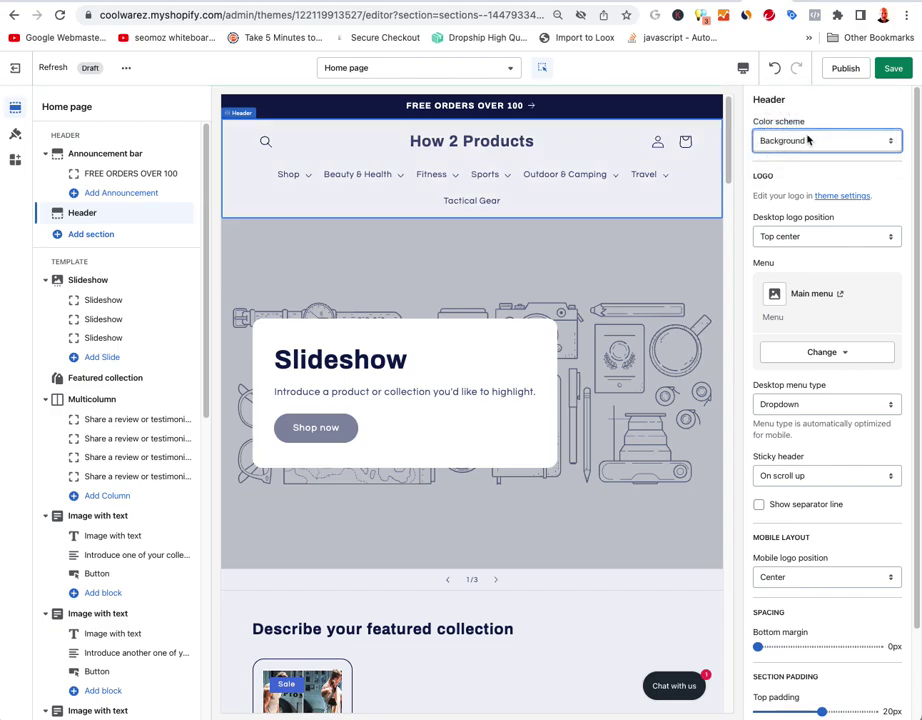
click(808, 140)
click(801, 128)
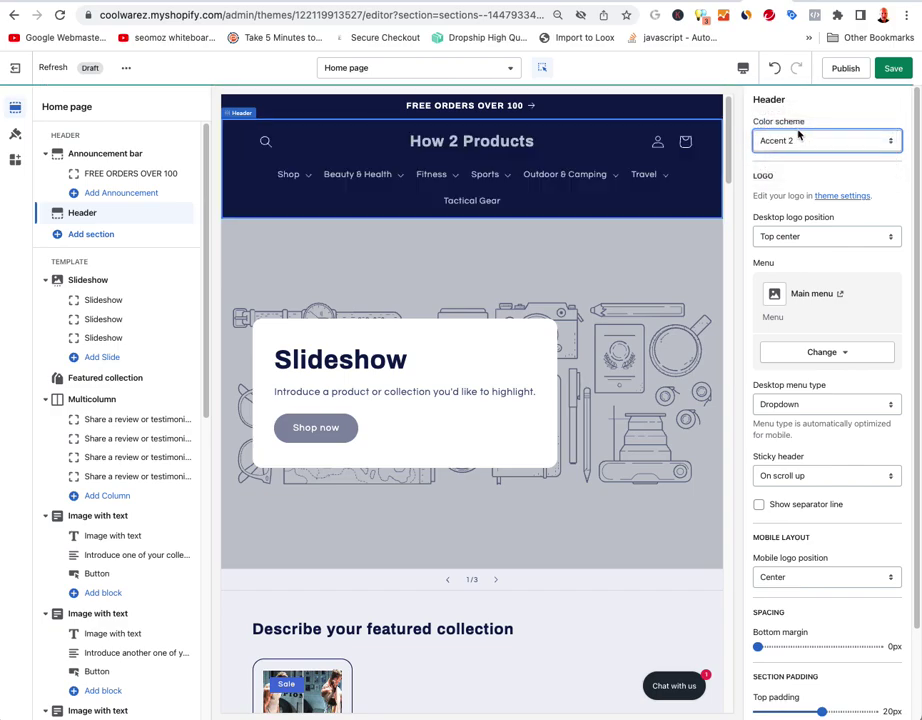
click(799, 132)
click(785, 184)
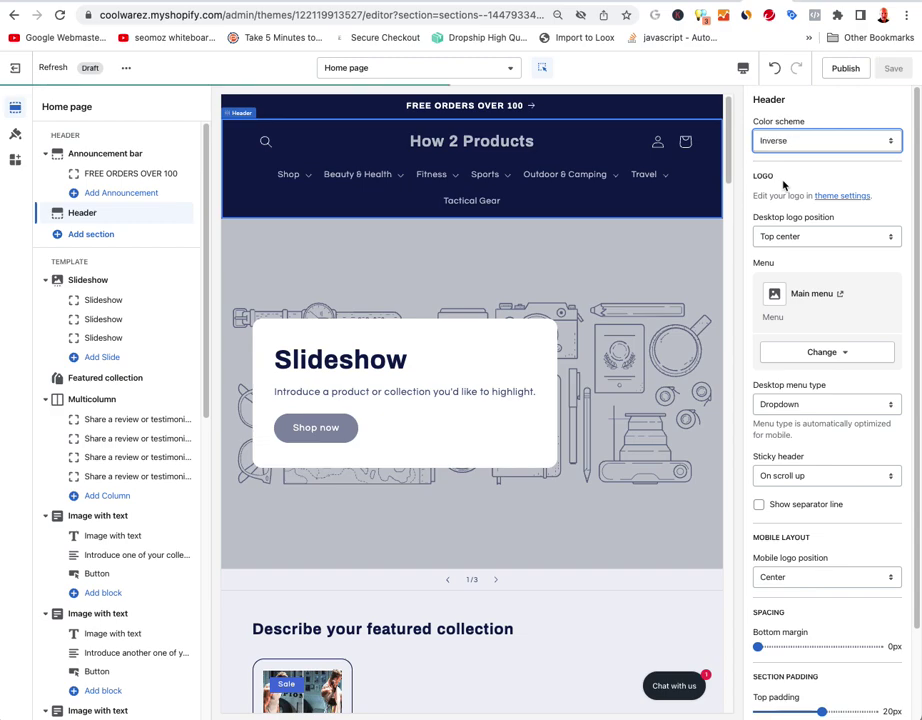
click(813, 141)
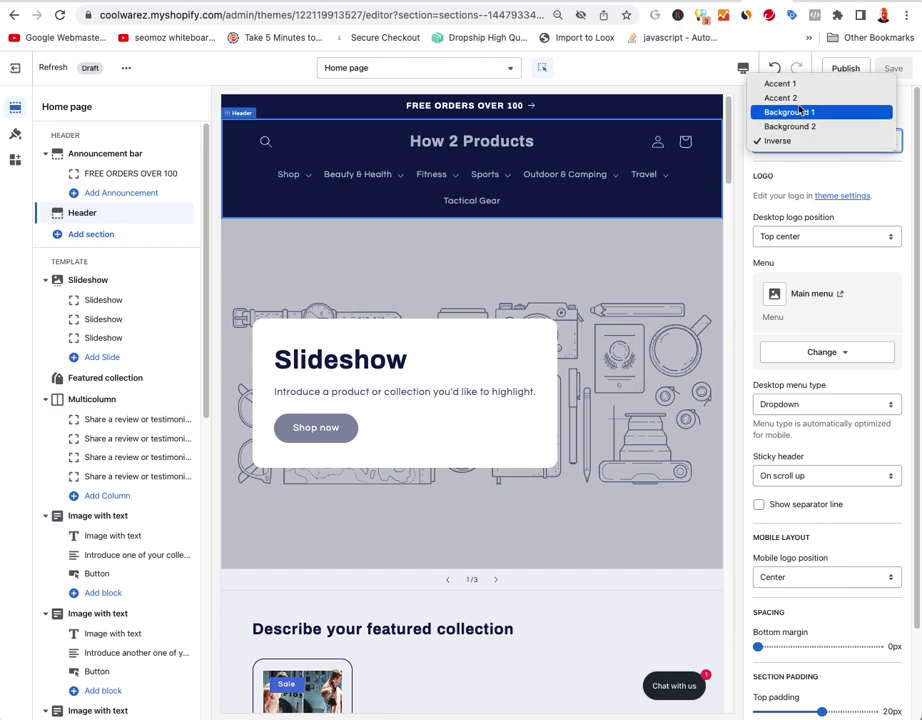
click(797, 185)
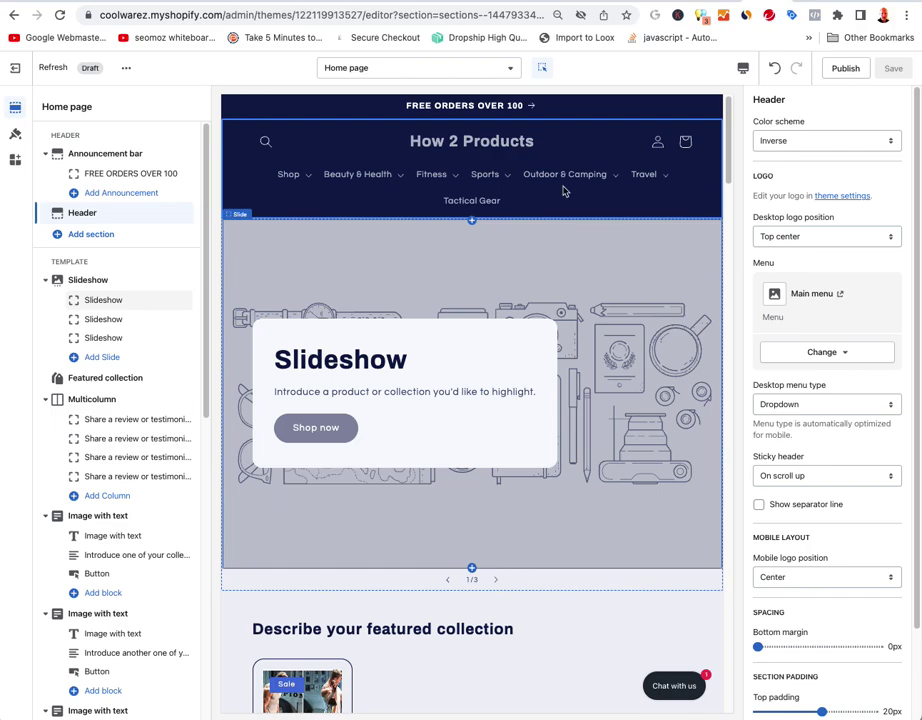
- Set the theme logo to the Logo9 image with the red swoosh from the image library and its desktop width to 220px
click(16, 136)
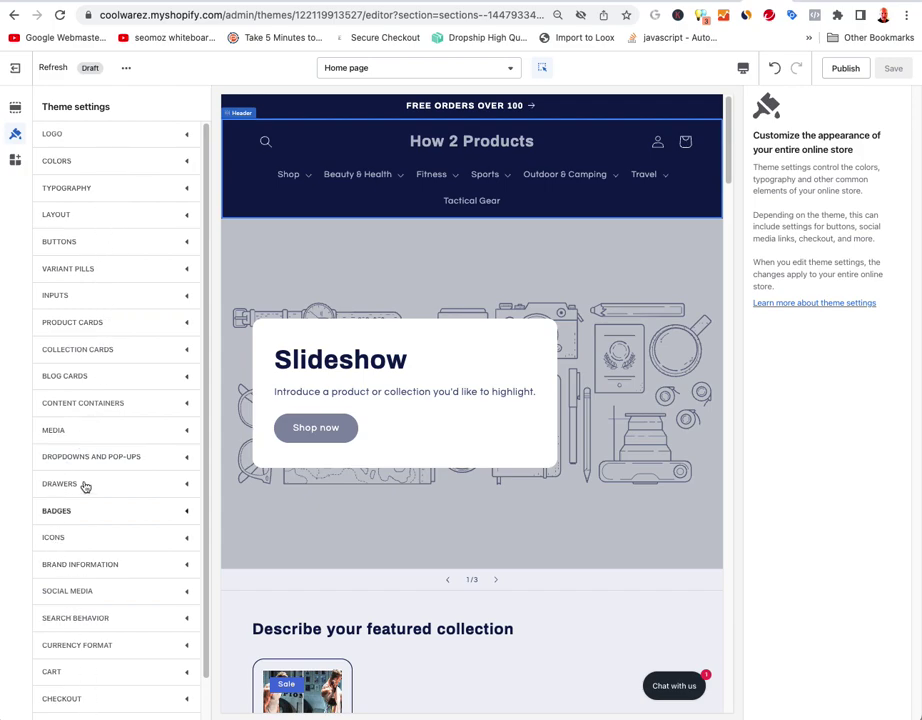
click(92, 136)
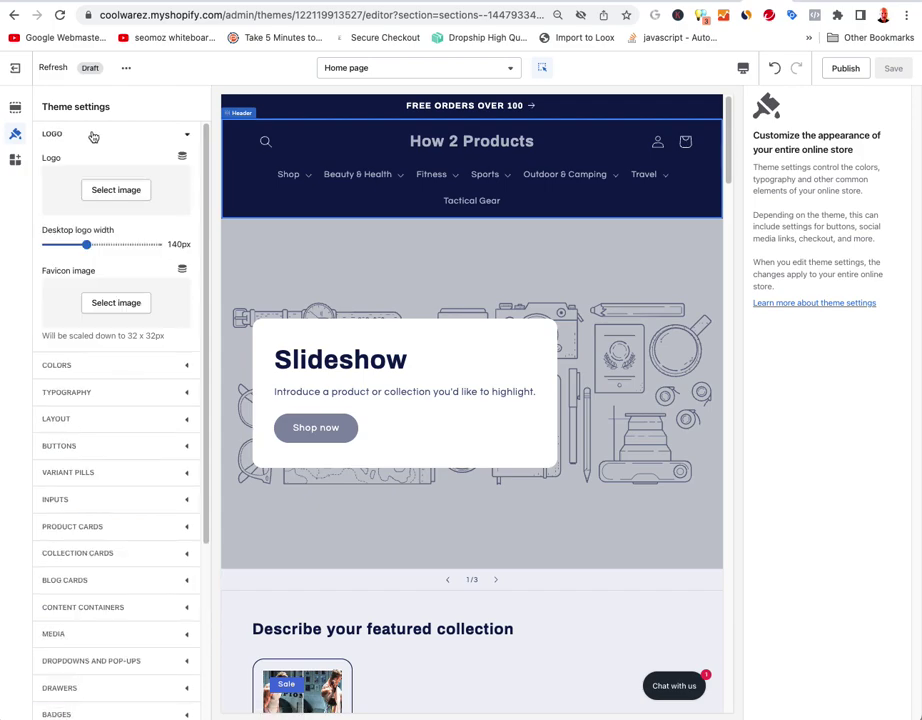
click(116, 189)
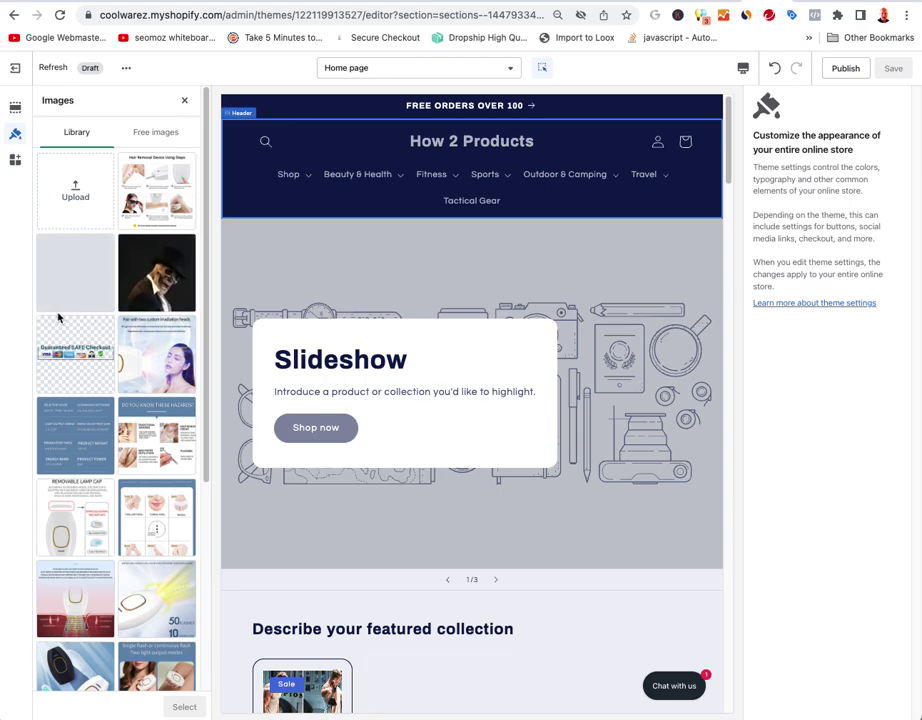
scroll(124, 345, down, 5)
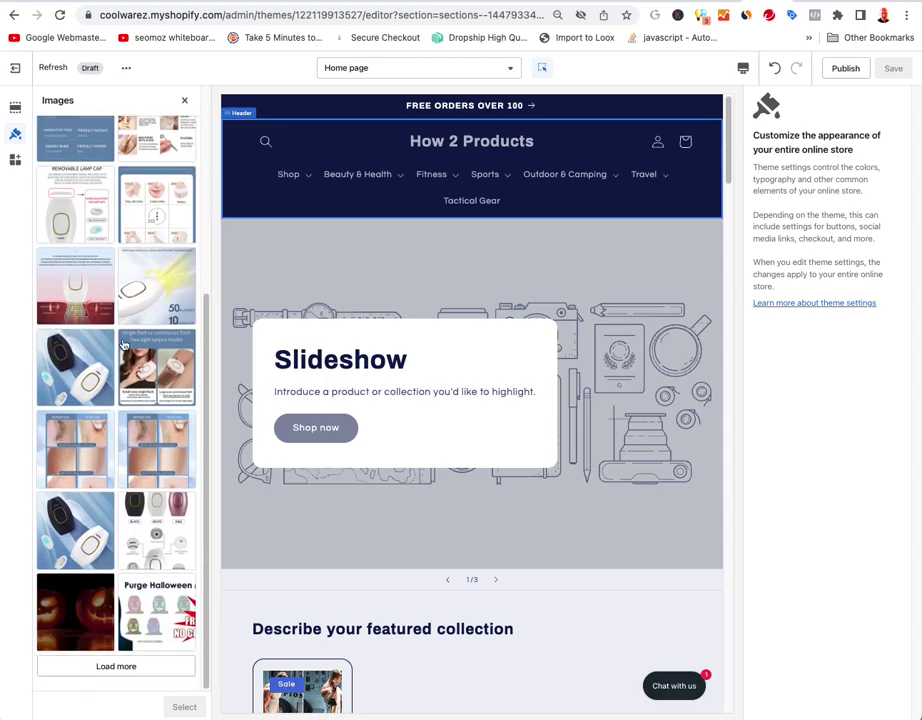
click(108, 669)
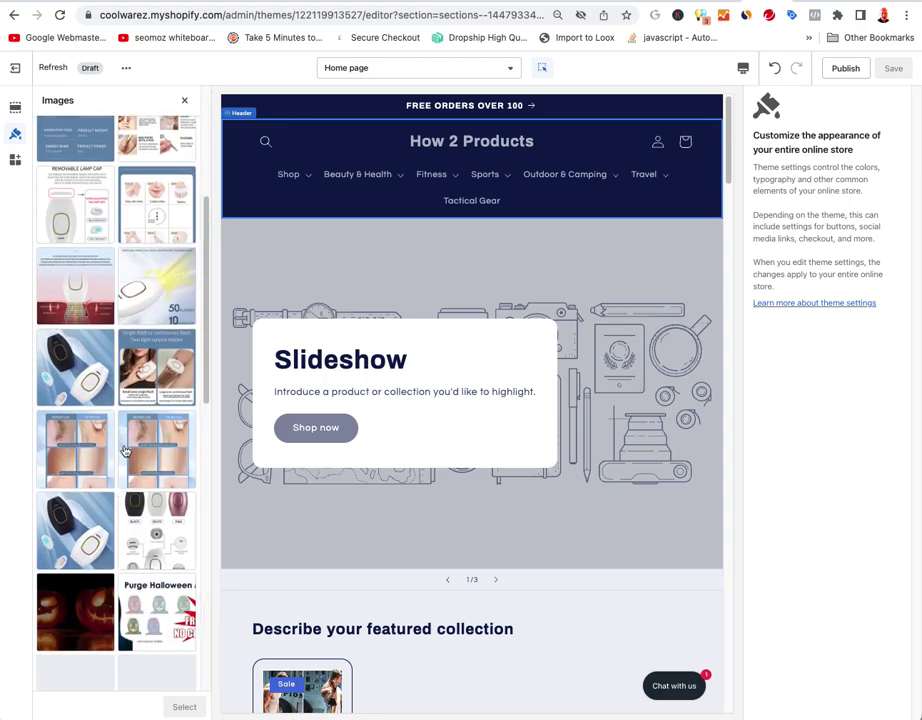
scroll(128, 449, down, 15)
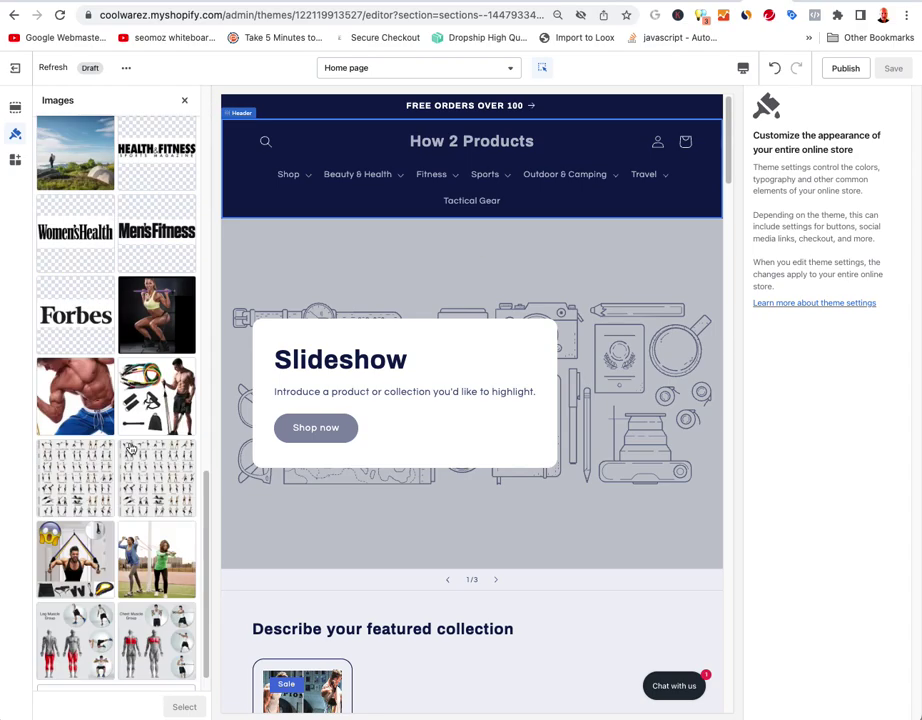
click(118, 665)
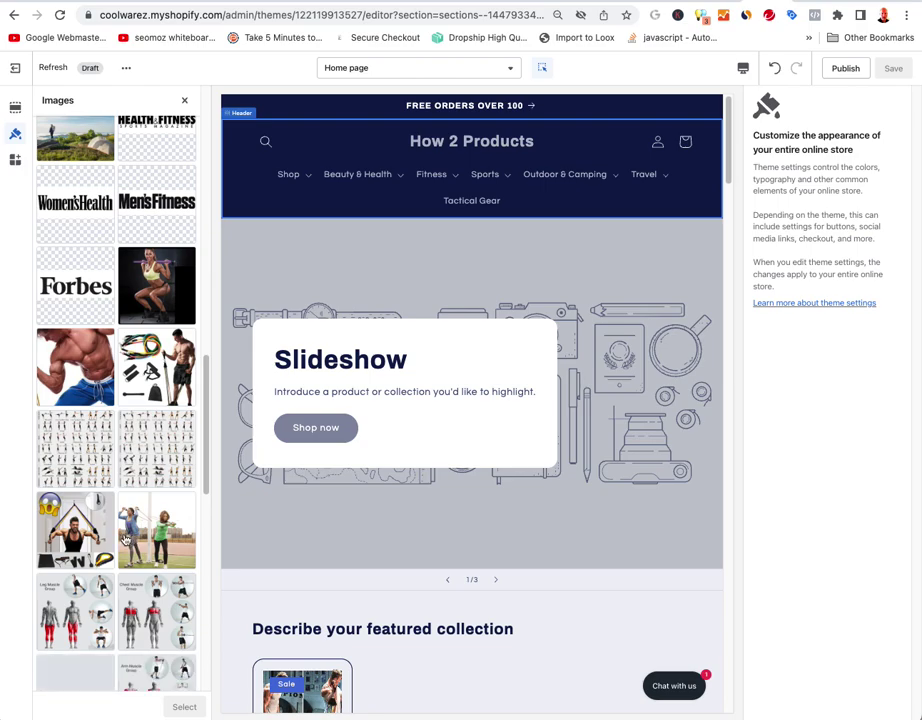
scroll(125, 538, down, 8)
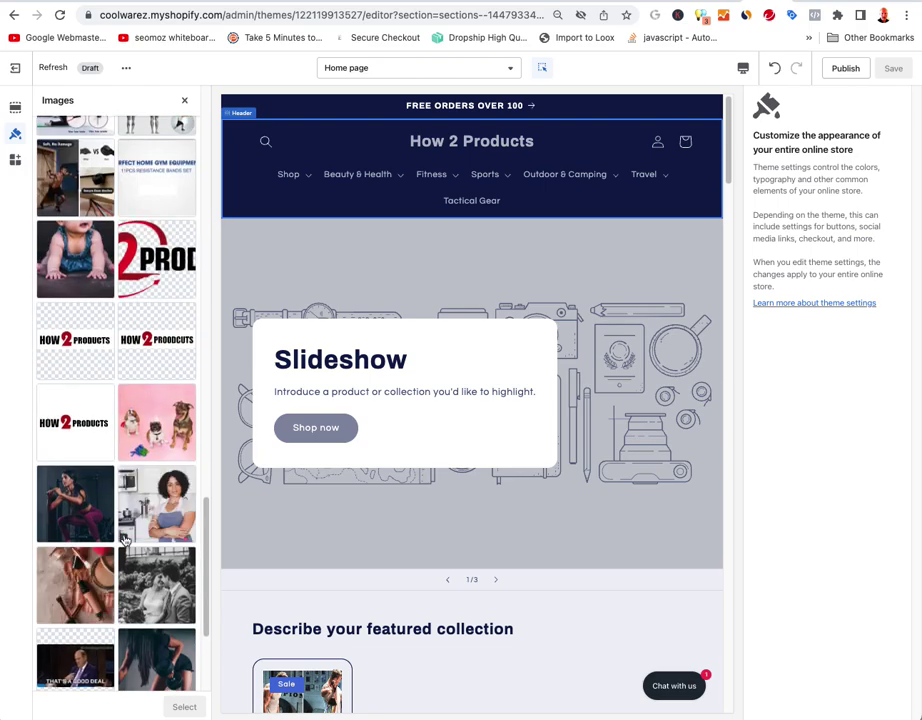
click(153, 245)
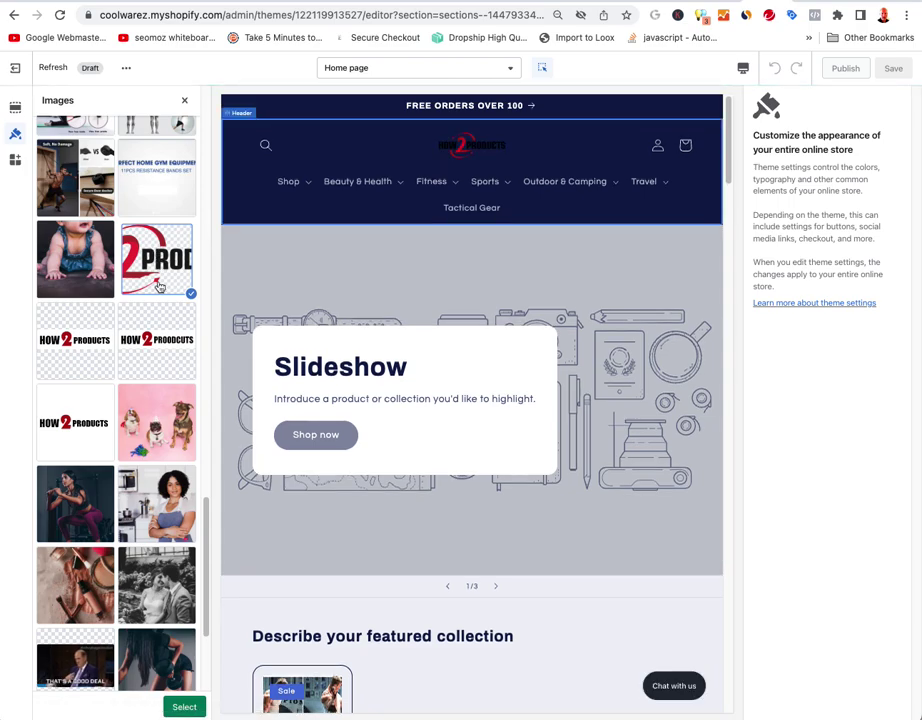
click(158, 316)
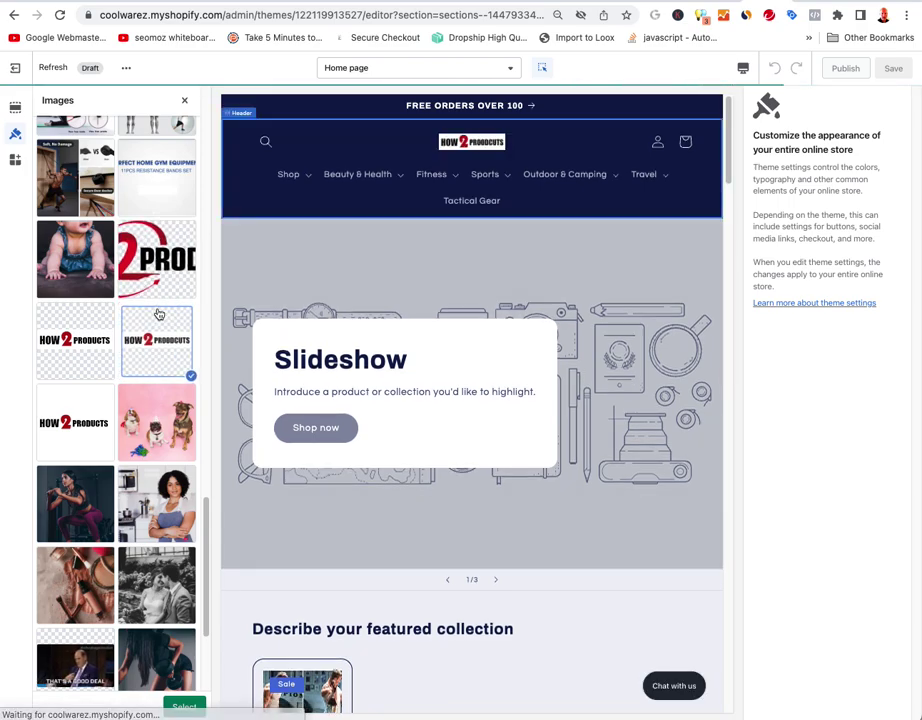
click(176, 256)
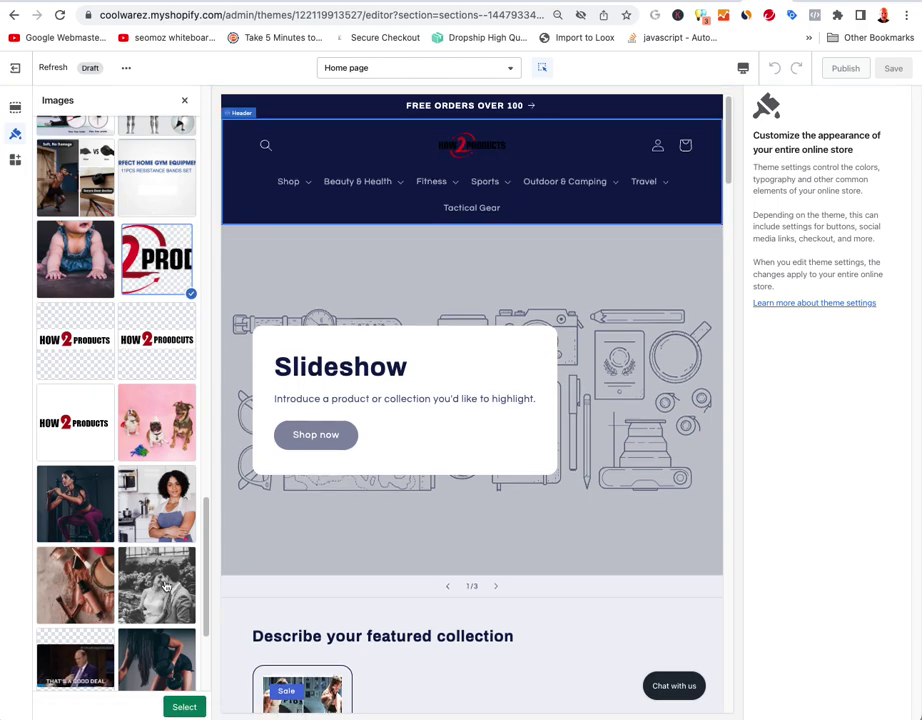
click(184, 707)
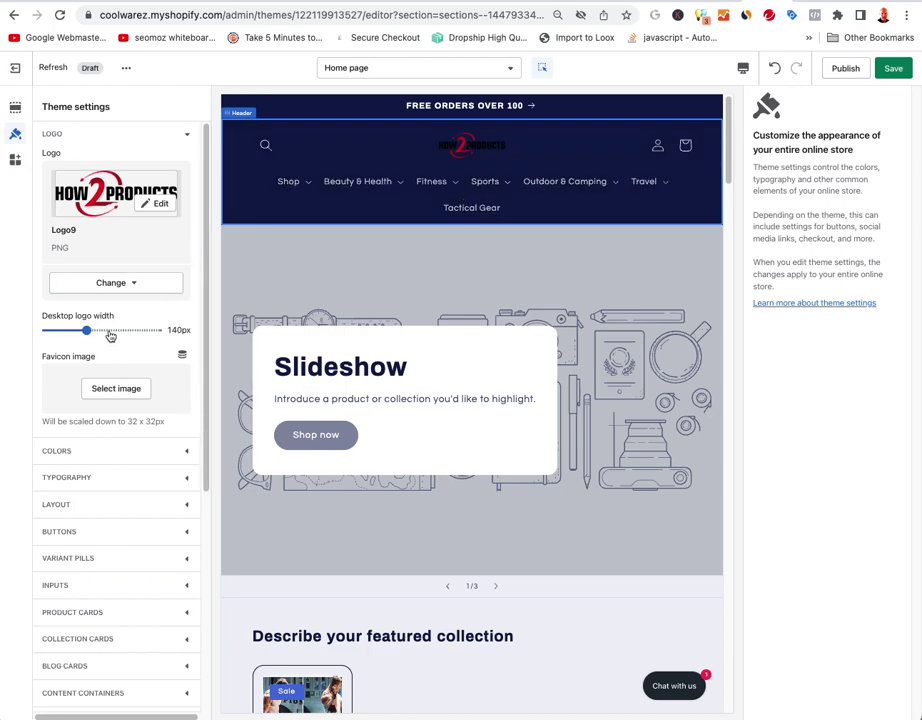
drag(110, 335, 122, 330)
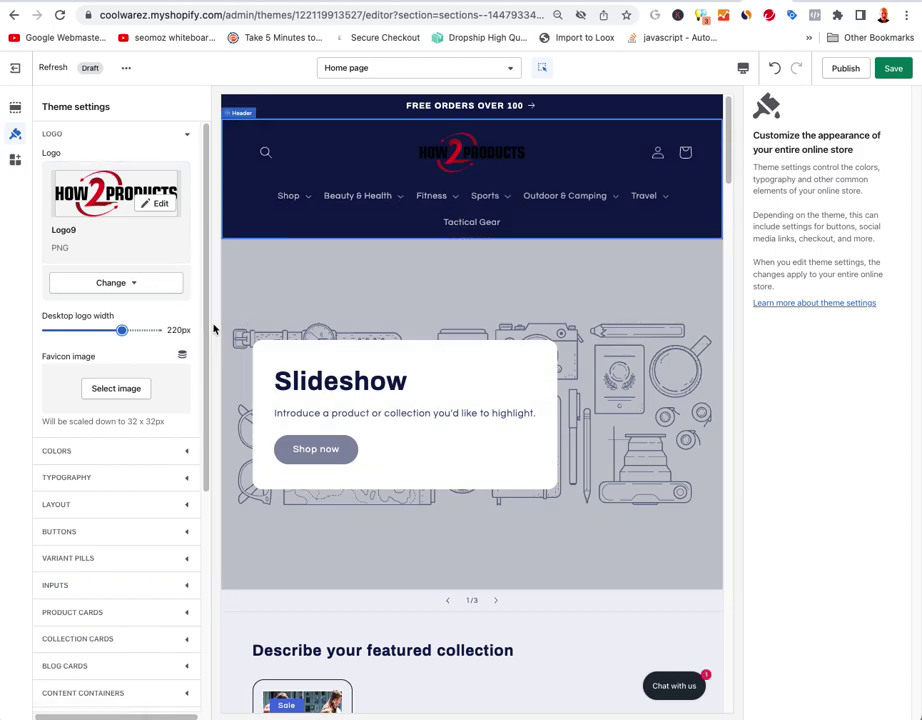
- Change the theme's Accent 1 color to red #FE0F0F and check the sale badges down the home page preview
click(71, 453)
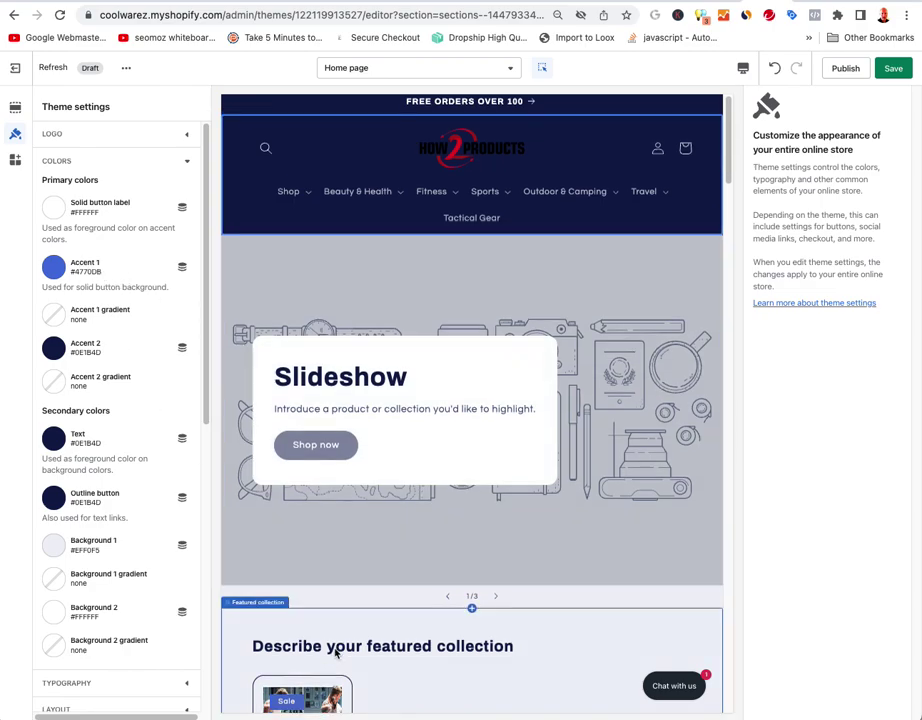
scroll(293, 636, down, 2)
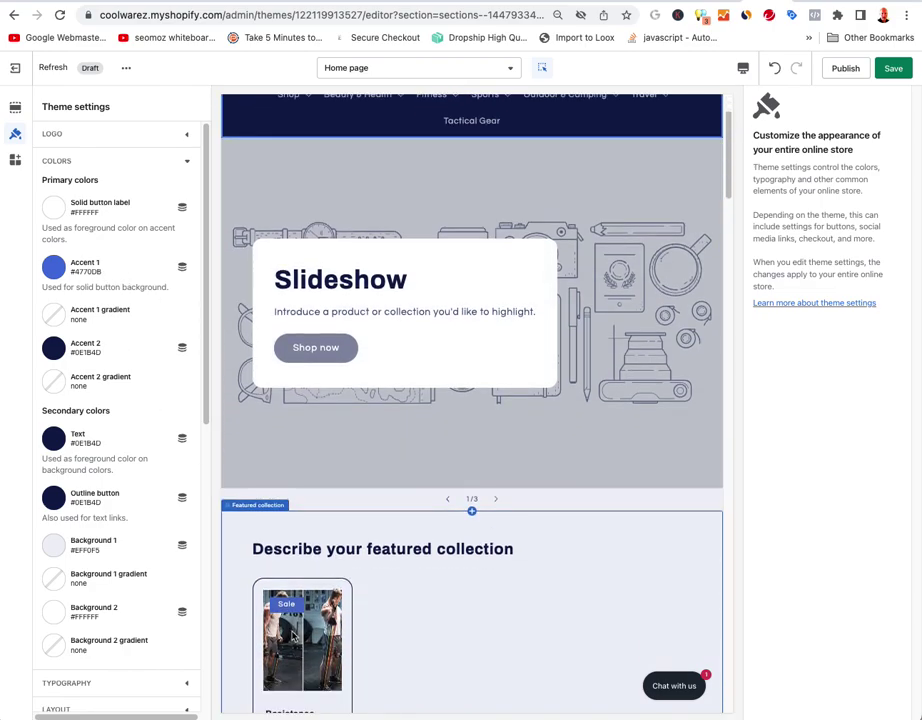
click(55, 268)
drag(152, 86, 138, 66)
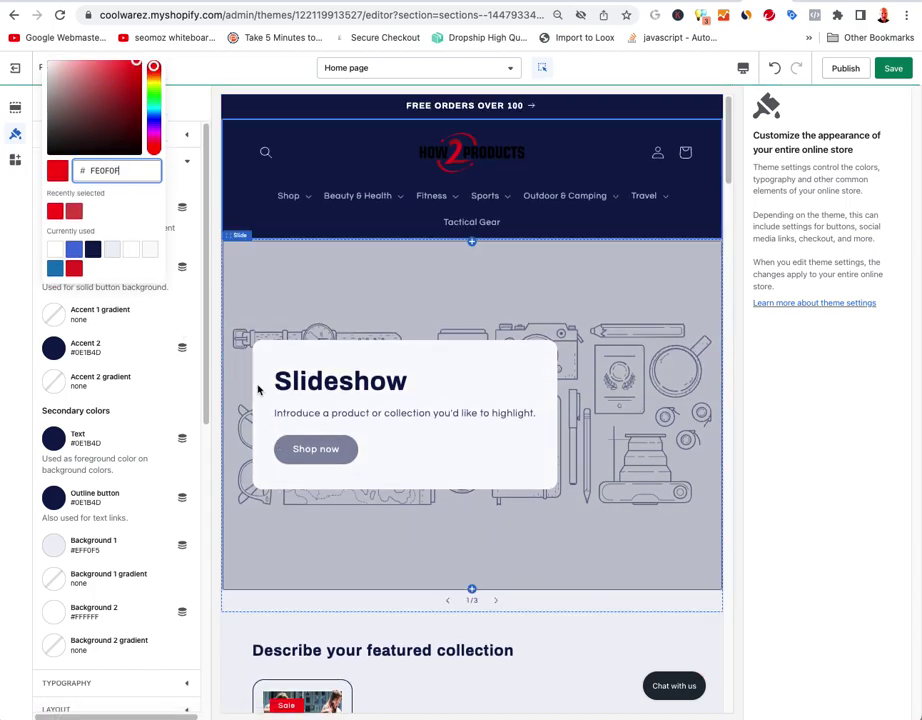
scroll(497, 445, down, 6)
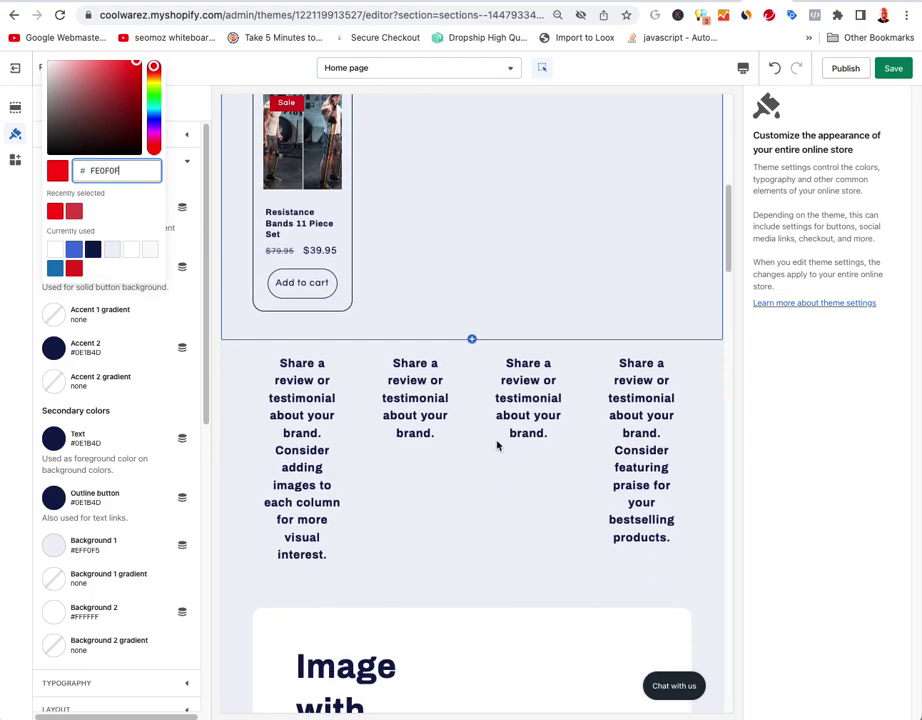
scroll(497, 445, down, 10)
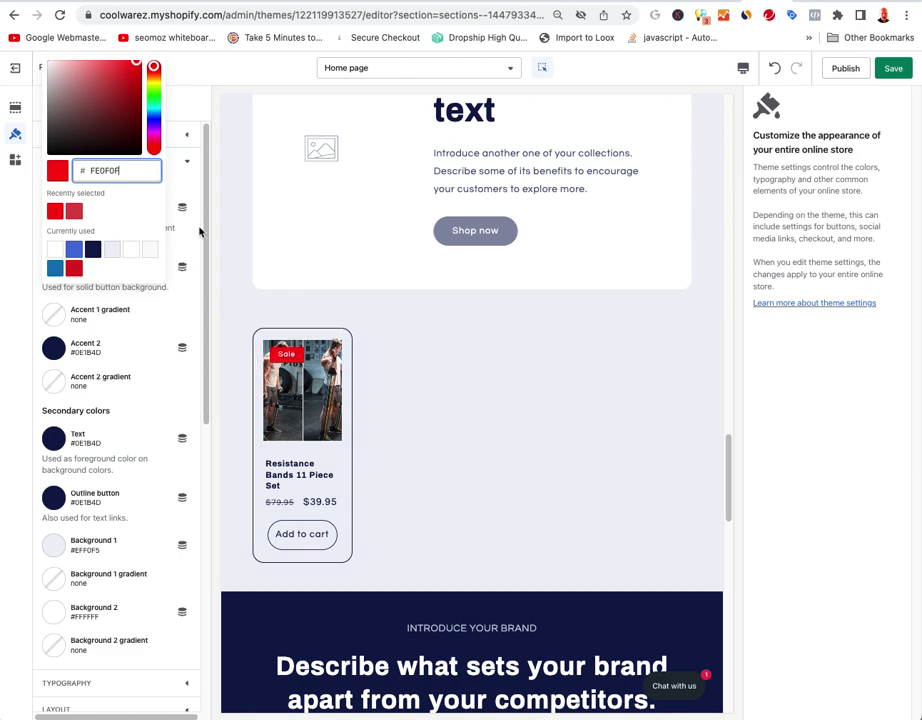
click(184, 193)
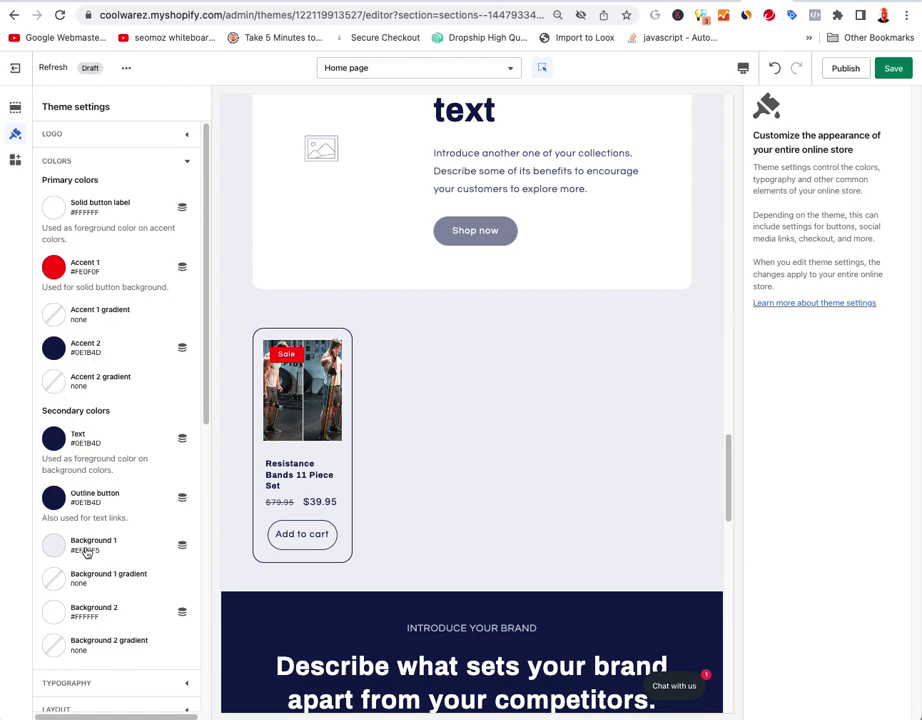
- Try the Abel font for the theme's headings, then set the headings font to Archivo Regular
scroll(126, 473, down, 5)
scroll(126, 473, up, 3)
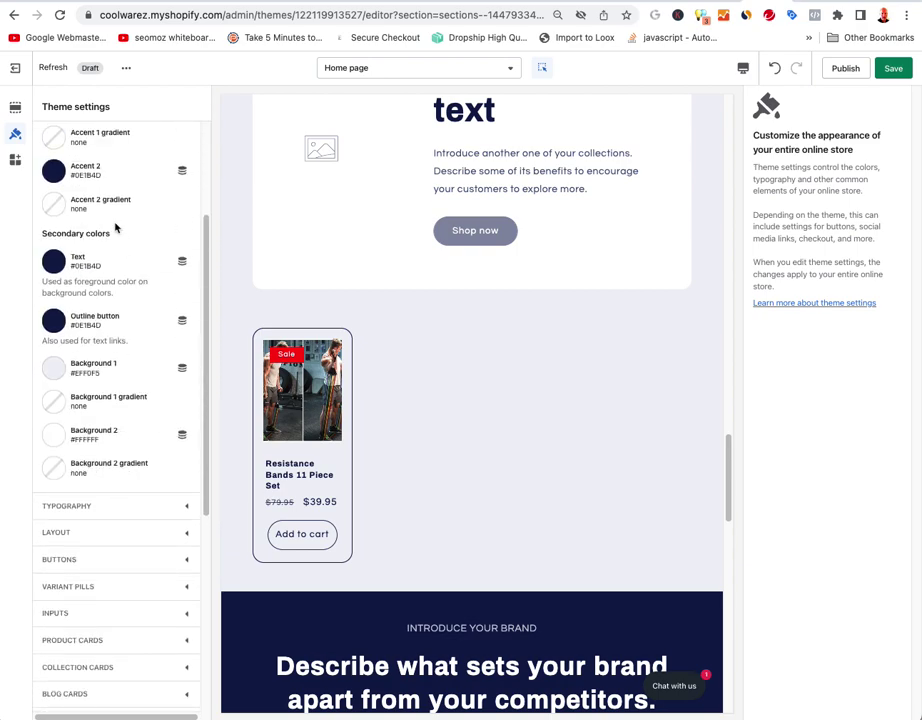
scroll(88, 483, down, 1)
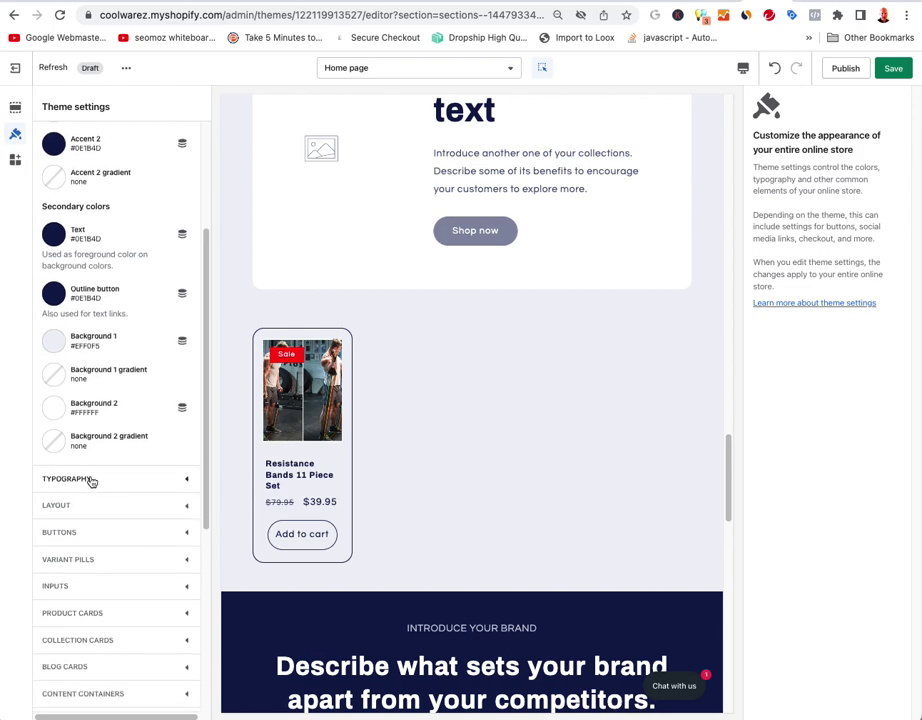
click(90, 480)
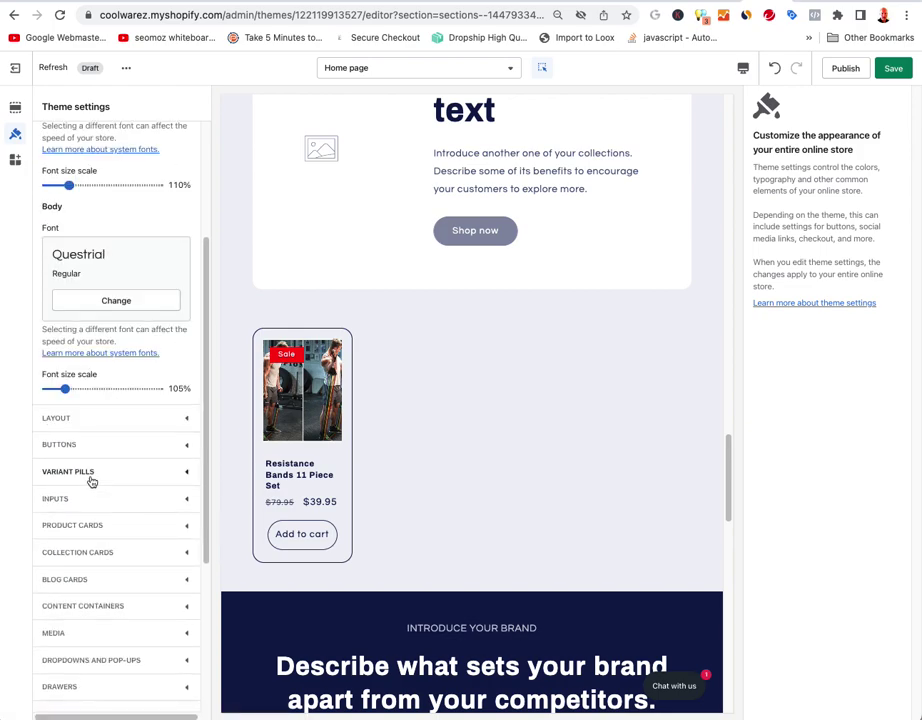
scroll(115, 390, up, 2)
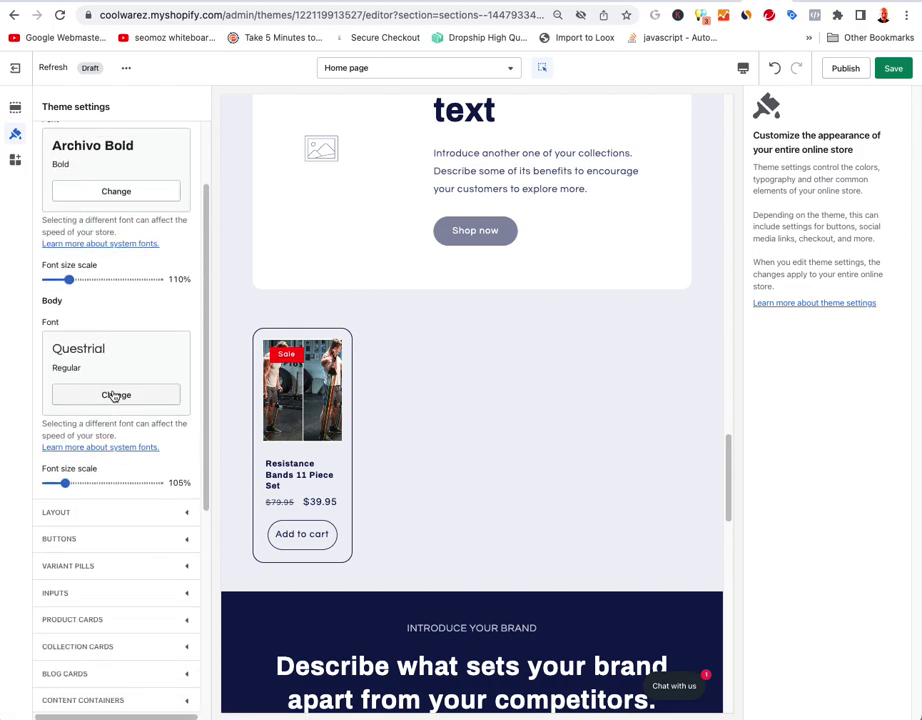
scroll(113, 396, up, 3)
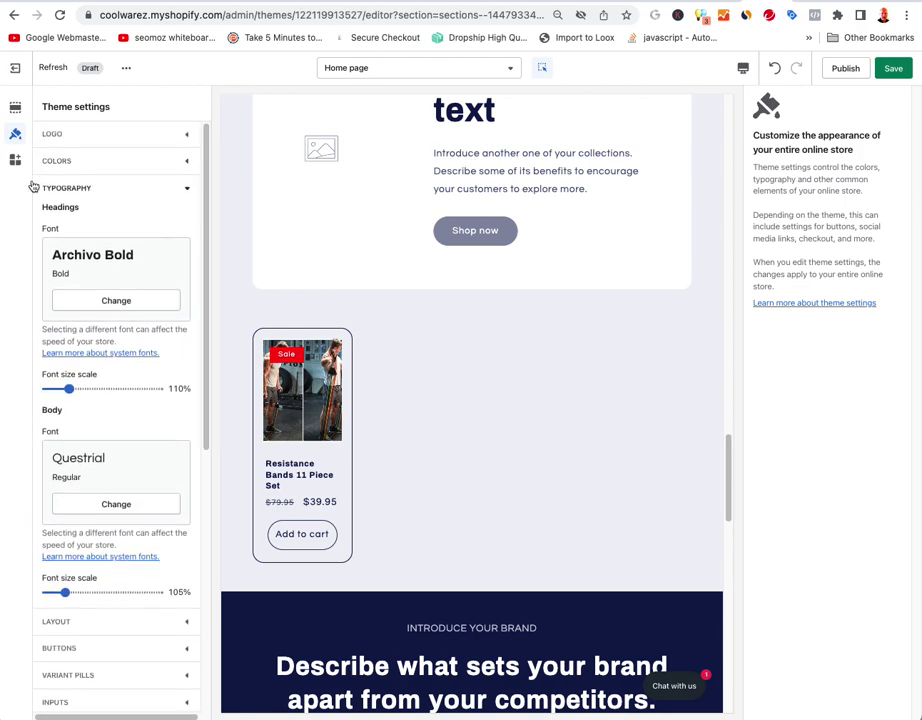
scroll(424, 290, up, 3)
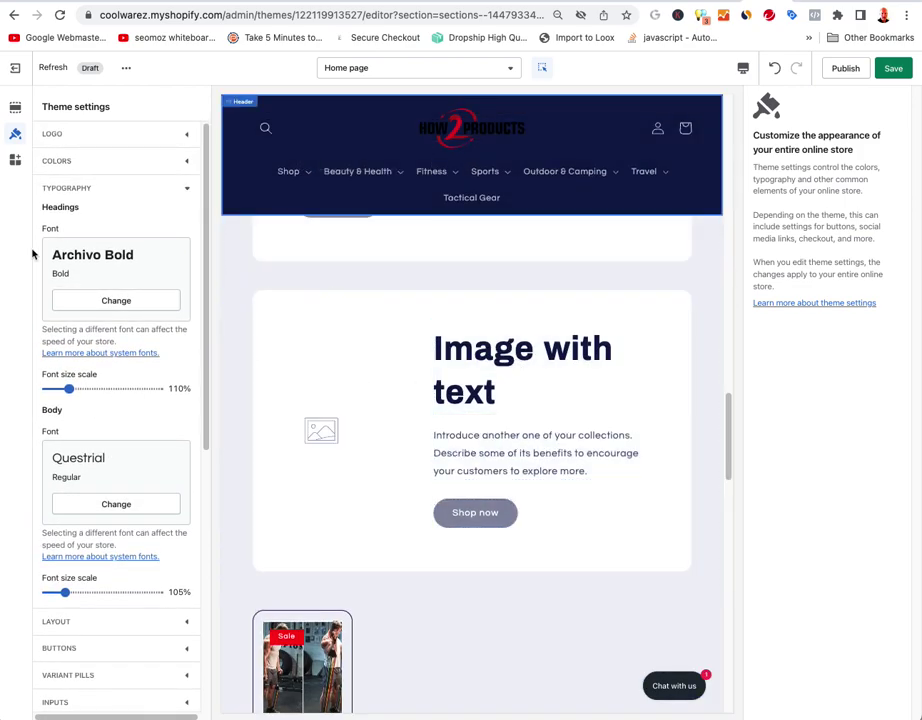
click(113, 302)
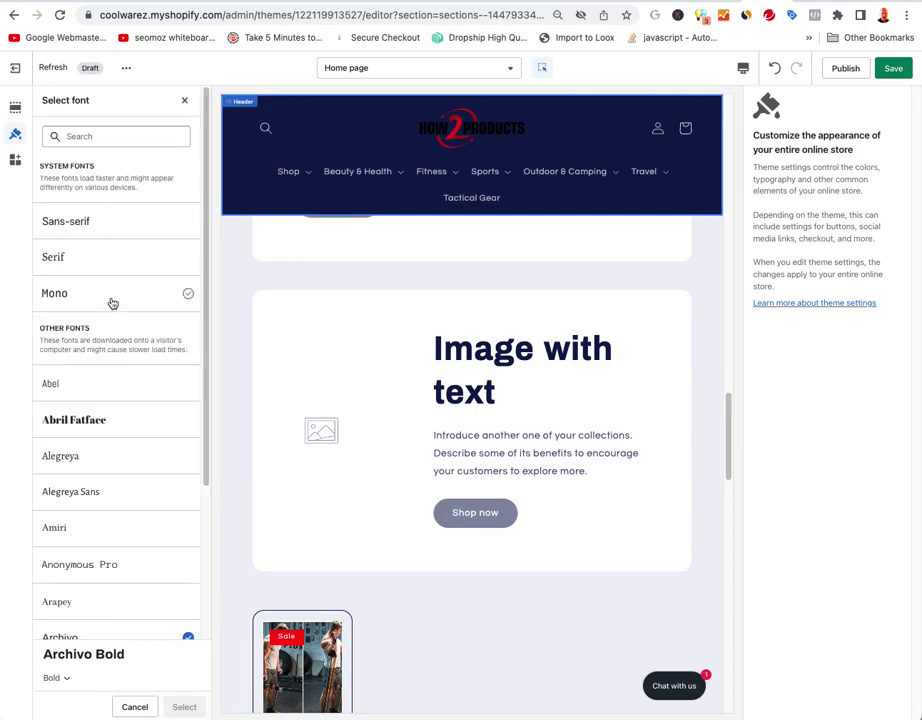
click(58, 387)
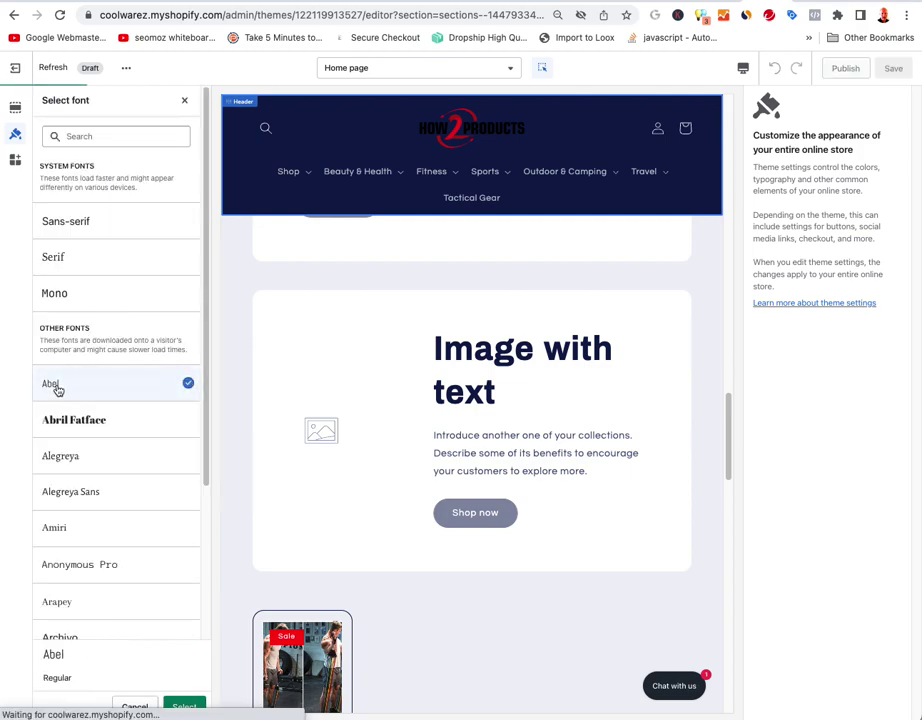
scroll(630, 320, up, 2)
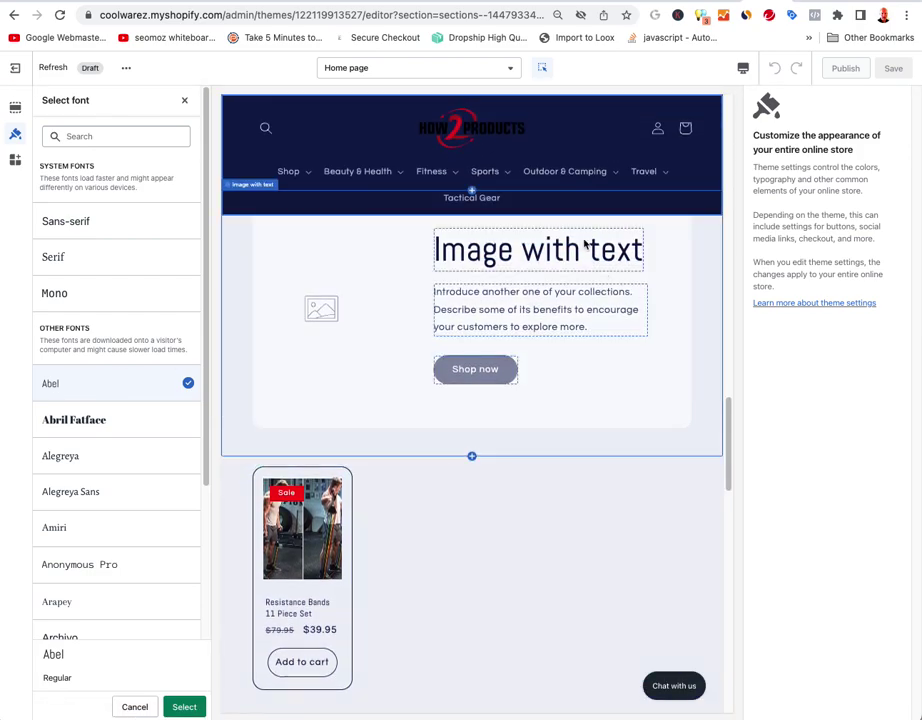
scroll(80, 405, down, 1)
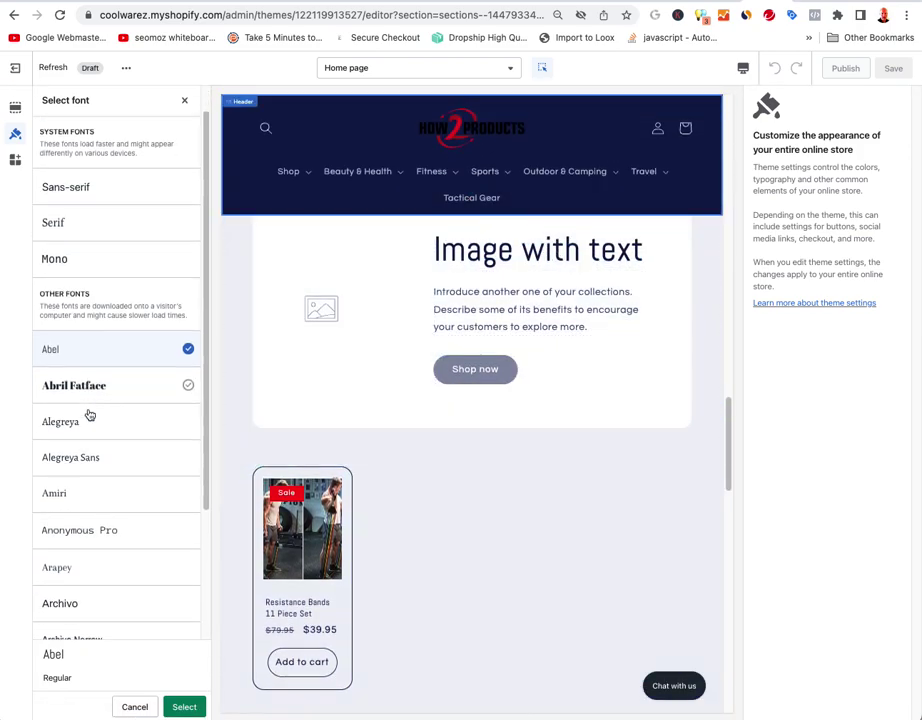
scroll(89, 414, down, 4)
click(105, 442)
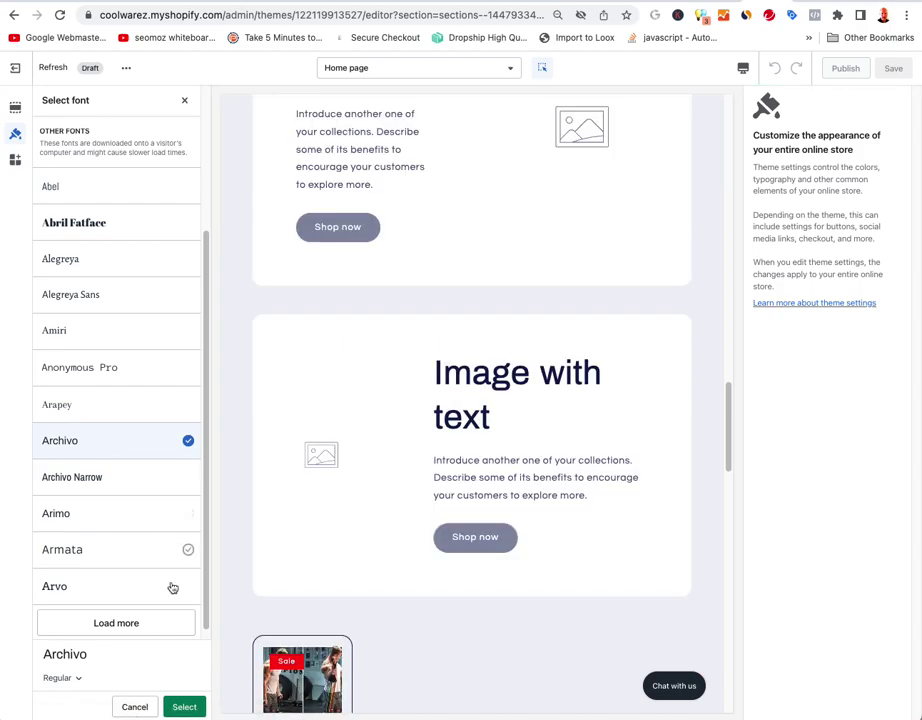
click(189, 706)
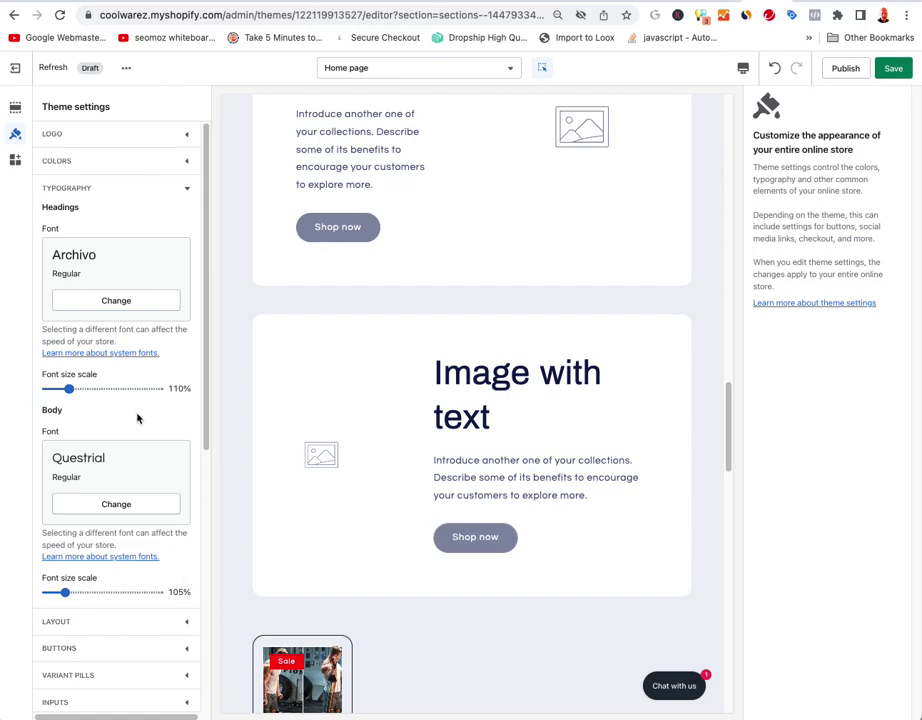
- Inspect the body text block in the image with text section above the product card and return to the theme's typography settings
scroll(117, 395, down, 3)
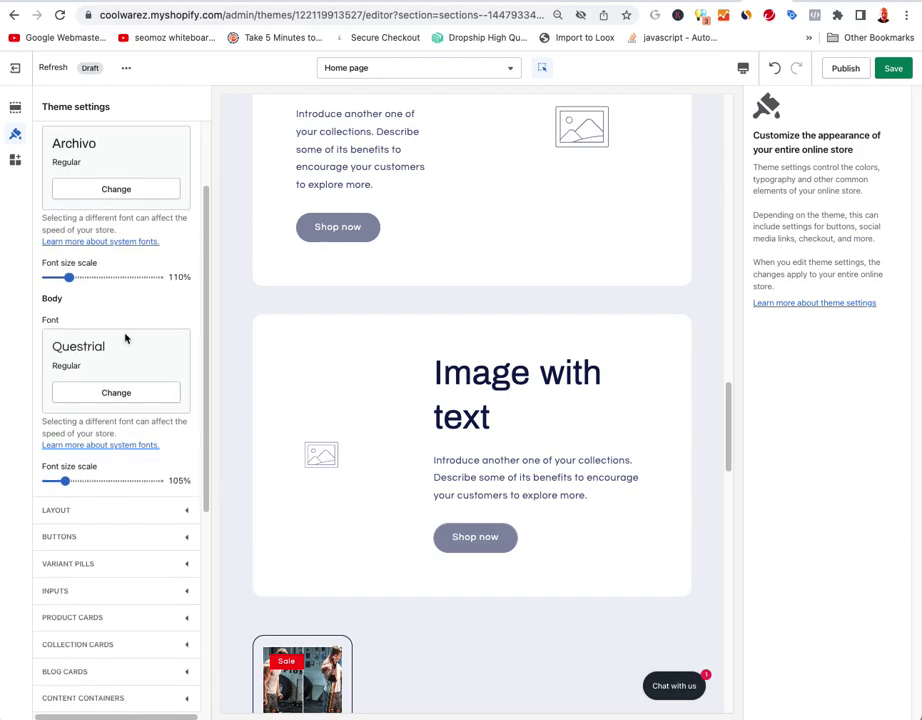
click(521, 479)
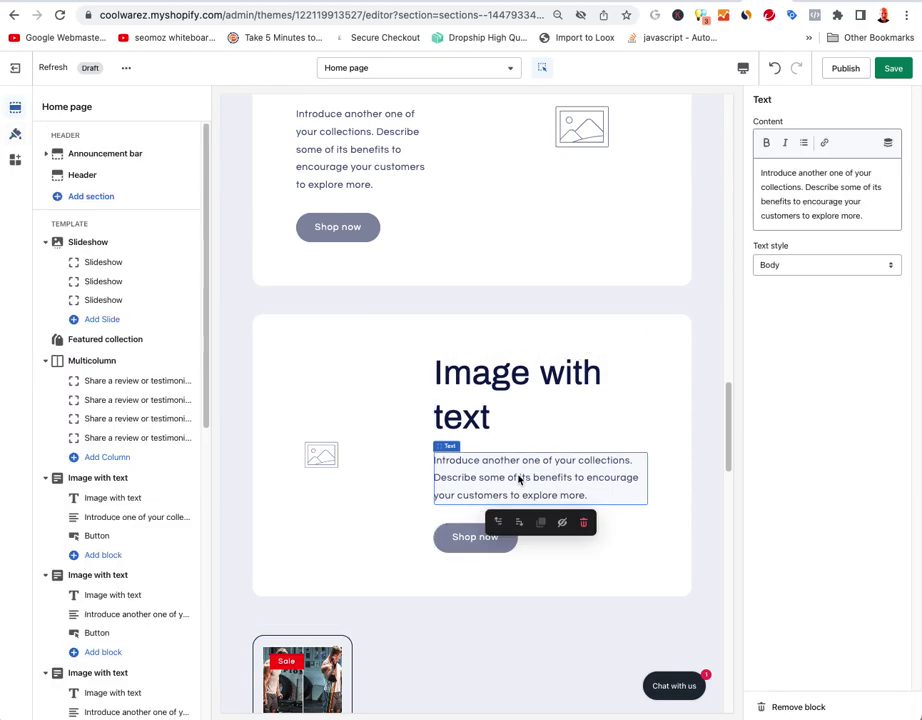
click(15, 137)
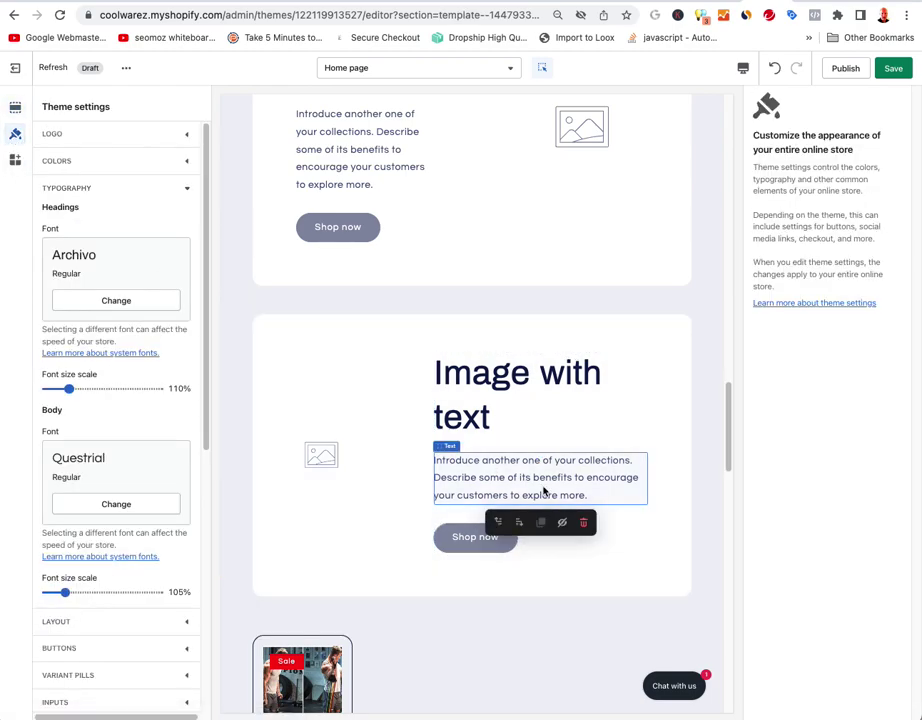
scroll(126, 272, down, 5)
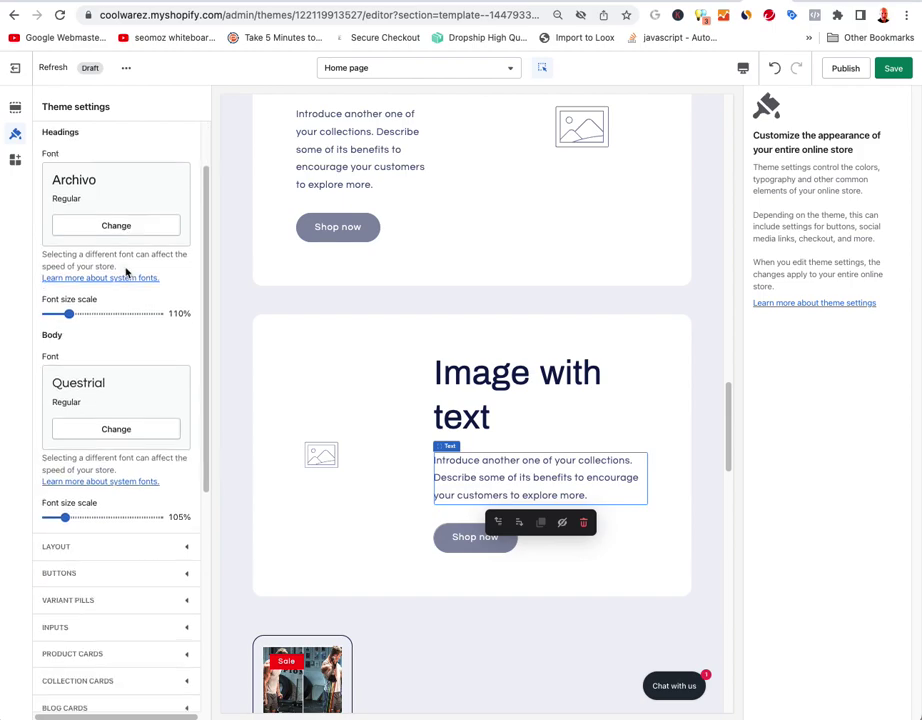
- Try a wider page width in the theme's layout settings, then bring it back down
click(115, 276)
scroll(115, 271, down, 3)
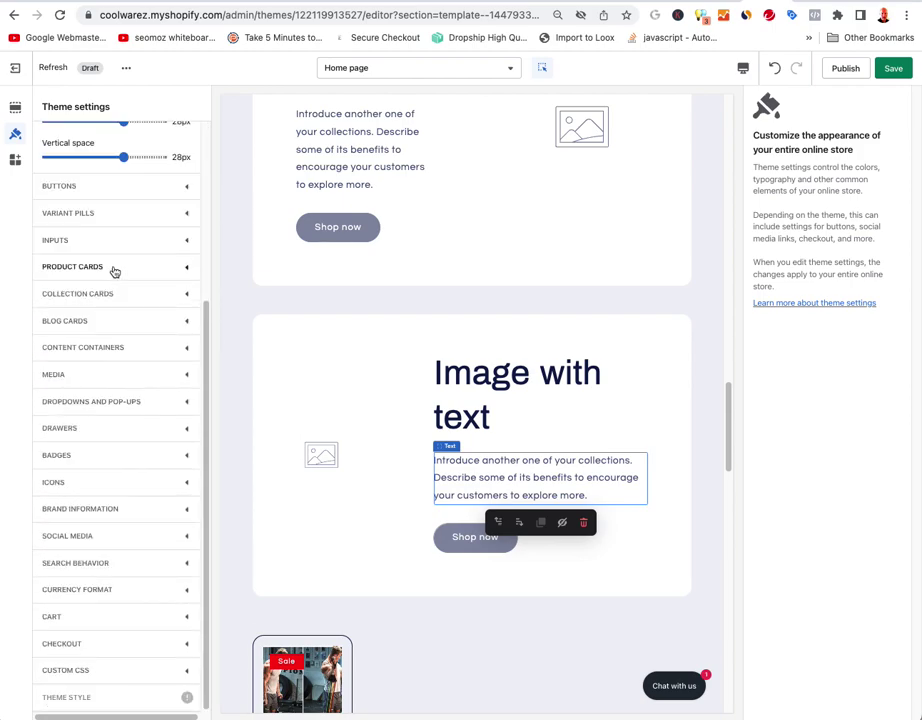
scroll(128, 345, up, 5)
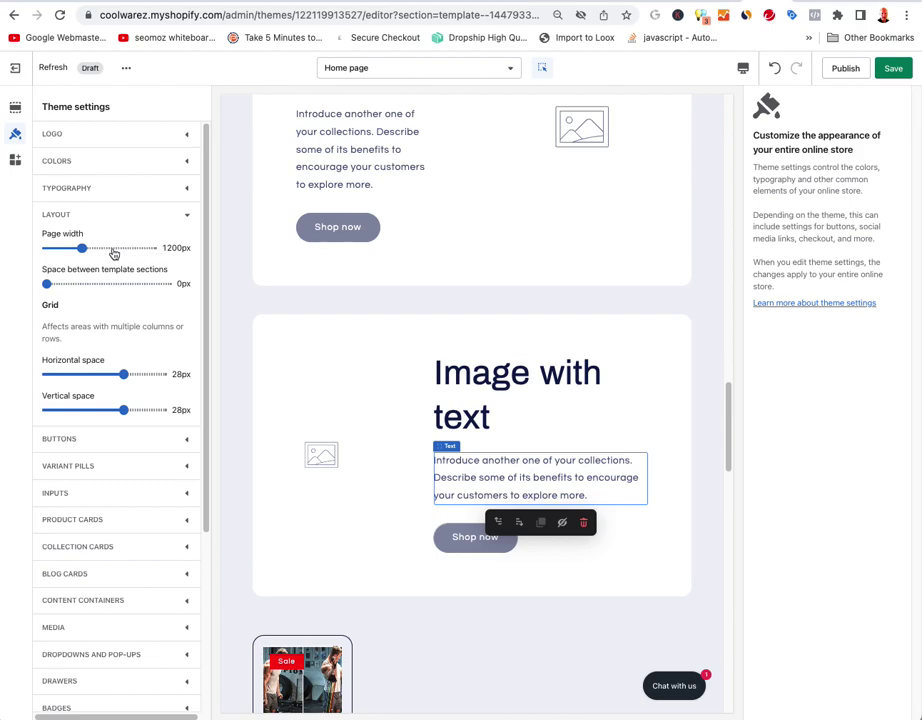
mouse_move(82, 247)
mouse_down()
mouse_move(178, 247)
mouse_move(100, 249)
mouse_up()
mouse_move(96, 249)
mouse_down()
mouse_move(56, 246)
mouse_move(84, 249)
mouse_up()
- Examine the border and shadow settings for the theme's buttons
click(115, 437)
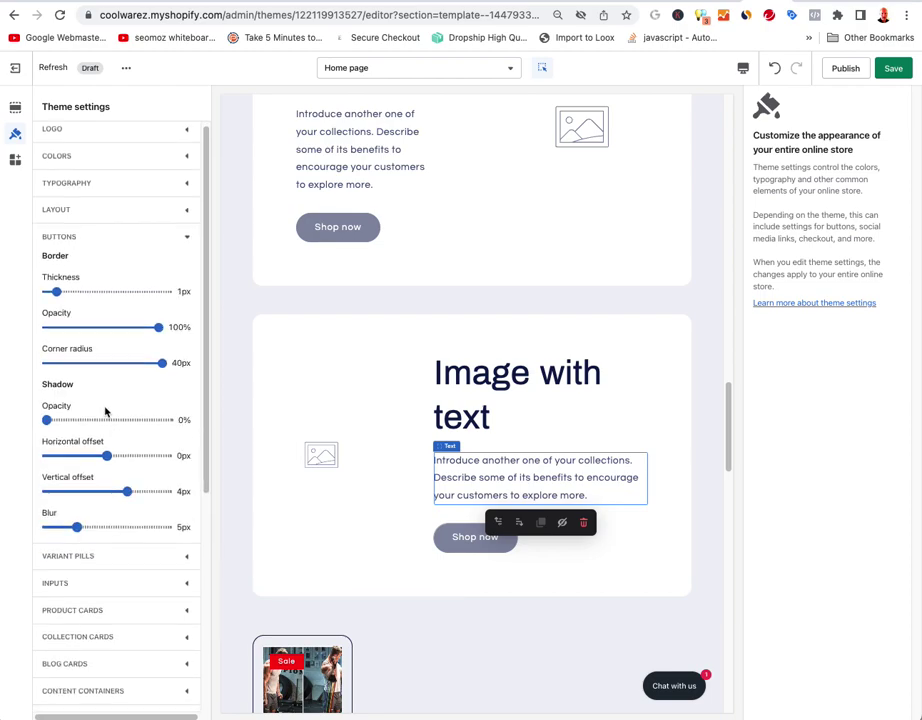
scroll(107, 410, down, 3)
scroll(125, 388, down, 3)
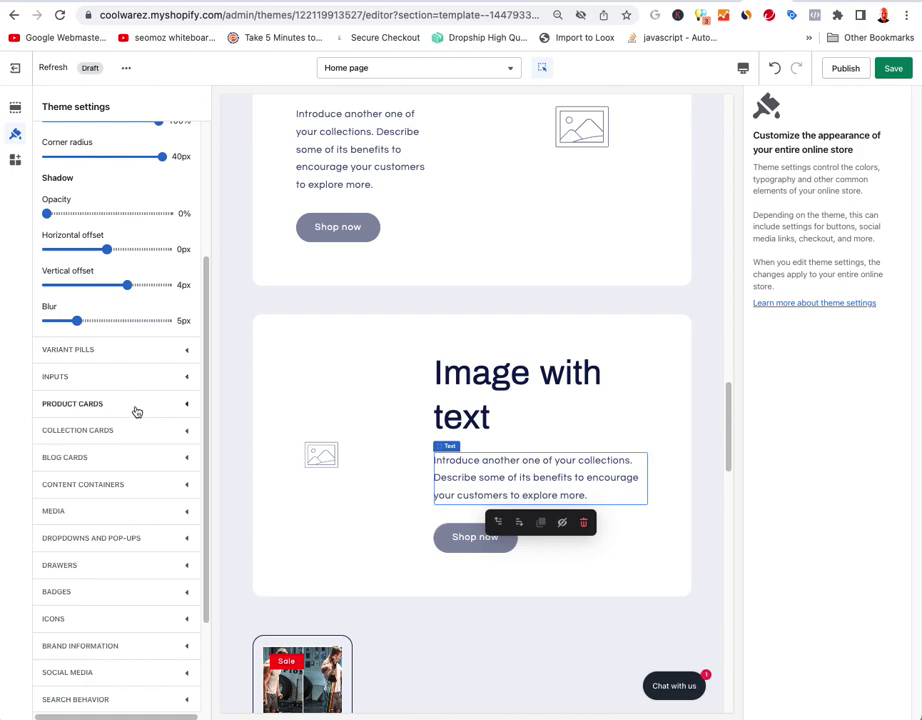
- Try product card border thicknesses of 5px and 0px and 60% opacity, then return them to 1px and 100%
click(136, 405)
scroll(138, 408, down, 2)
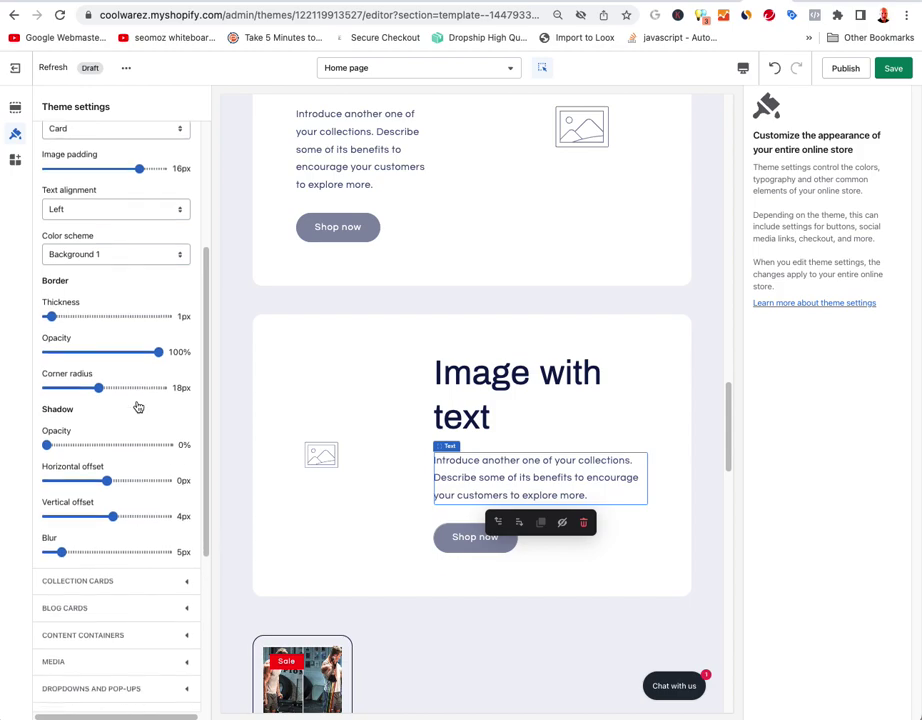
scroll(323, 566, down, 5)
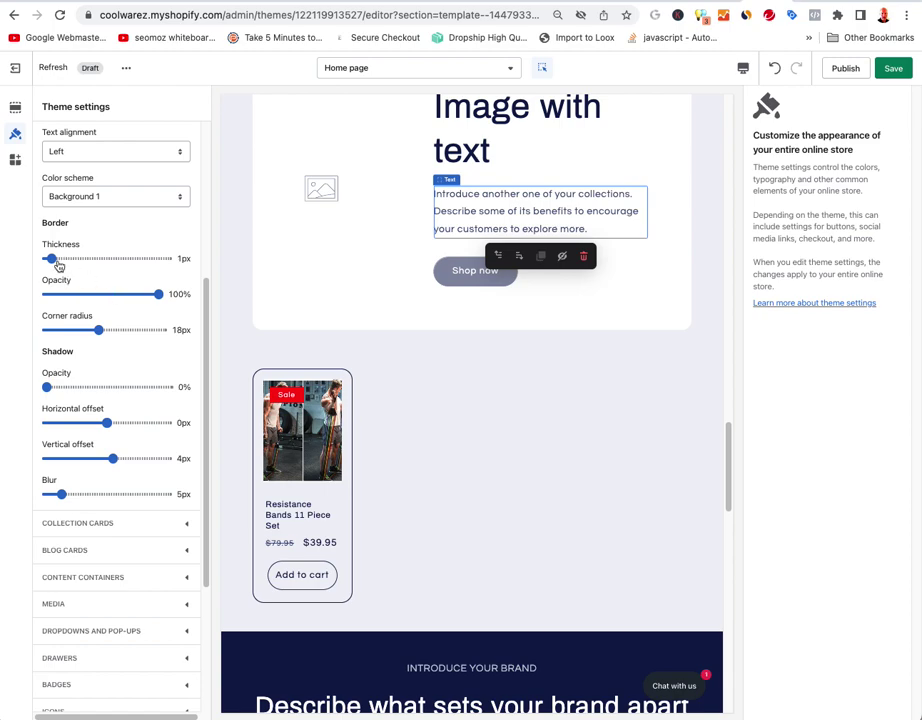
drag(51, 259, 72, 258)
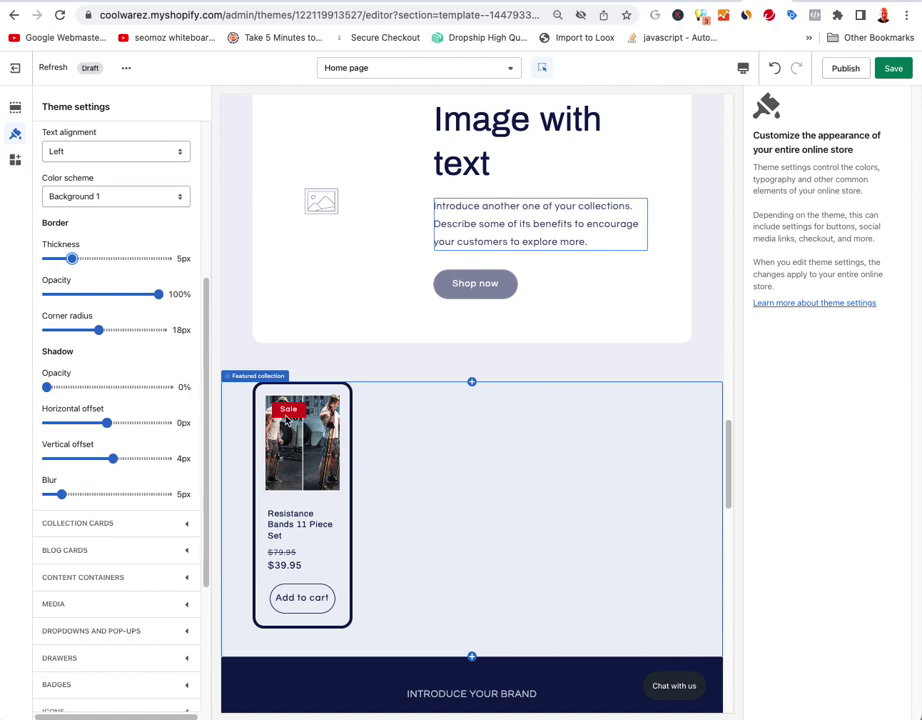
drag(58, 260, 46, 257)
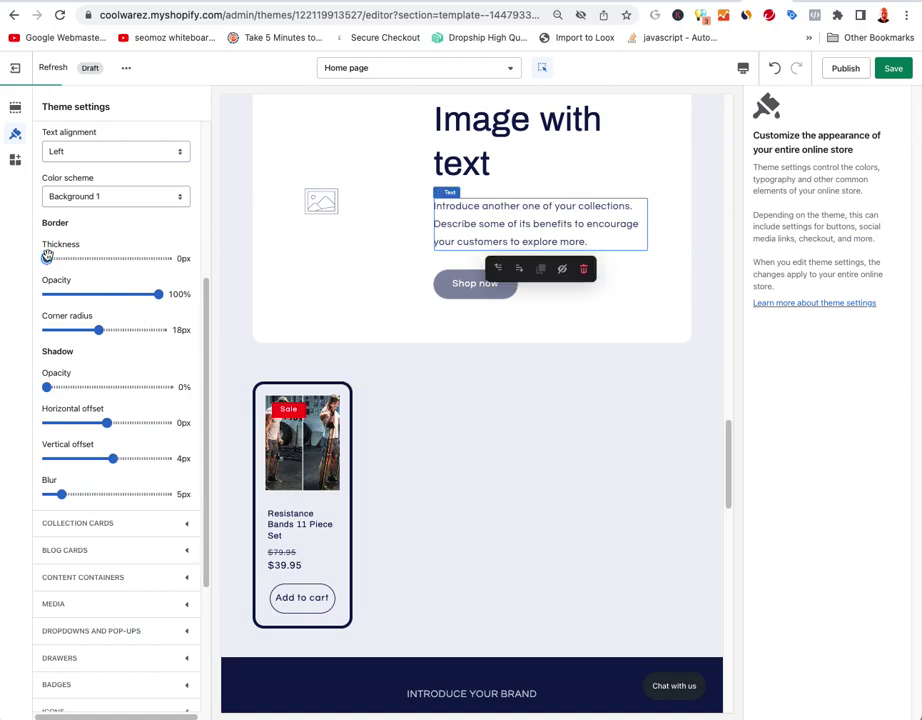
drag(54, 261, 50, 258)
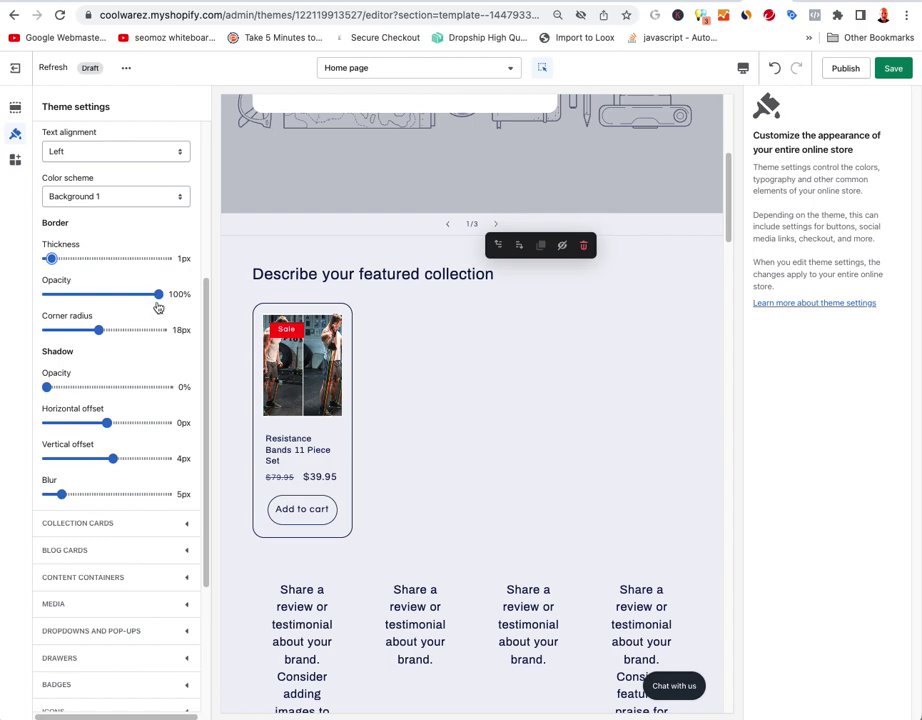
drag(158, 294, 117, 294)
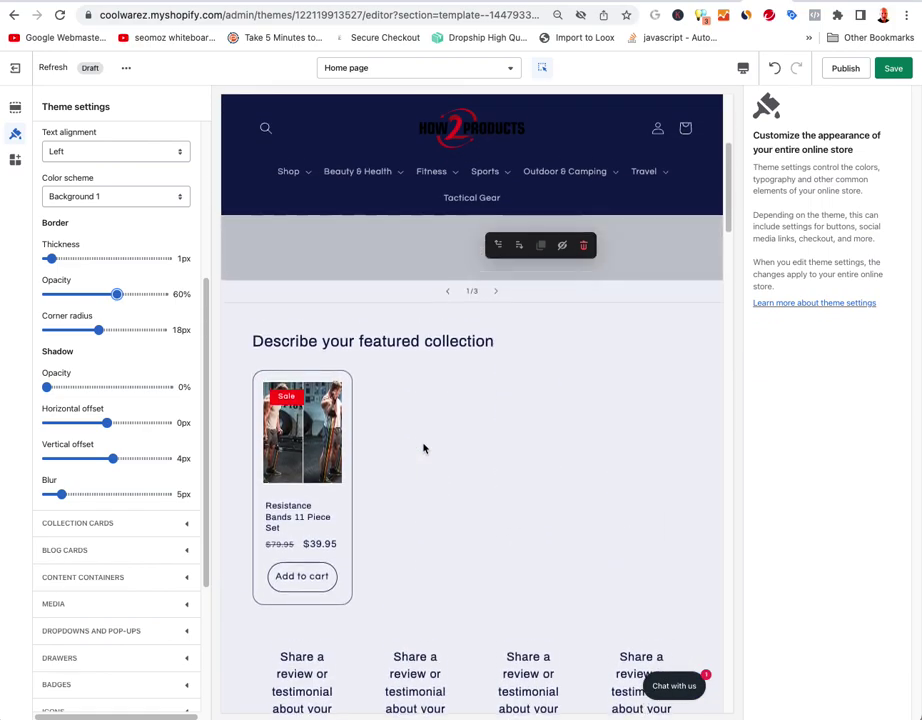
drag(117, 294, 170, 298)
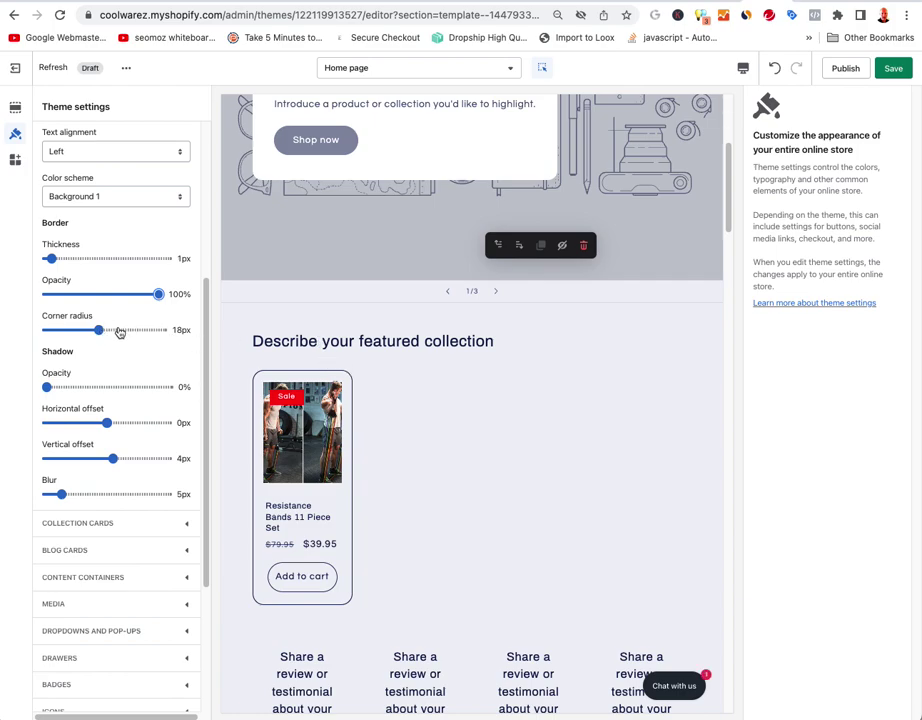
- Look through the theme settings for collection cards, content containers, media, and dropdowns and pop-ups
scroll(107, 355, down, 2)
scroll(107, 355, down, 5)
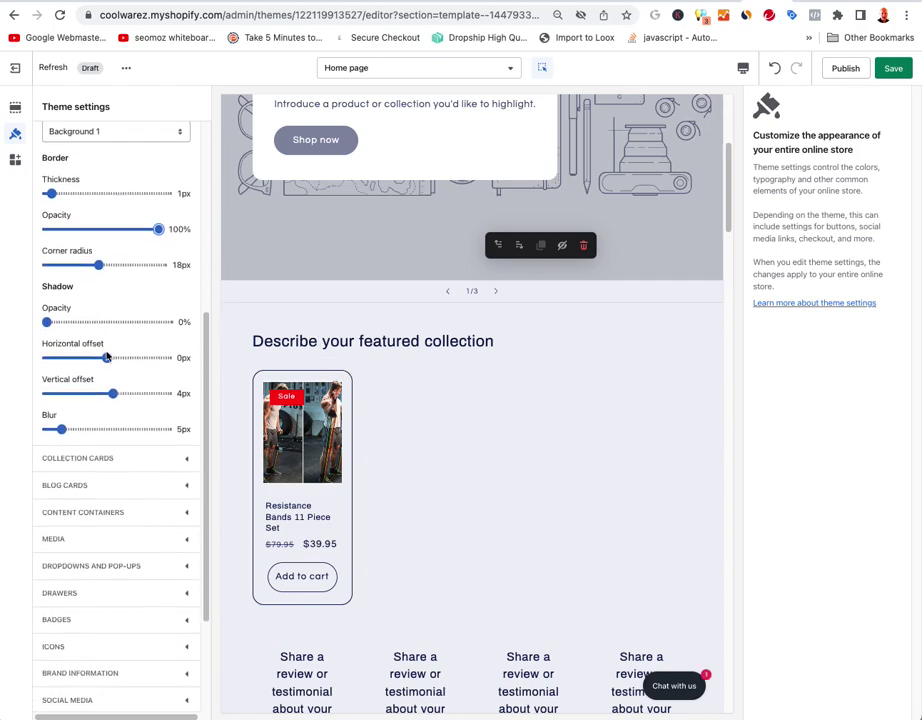
scroll(107, 369, up, 2)
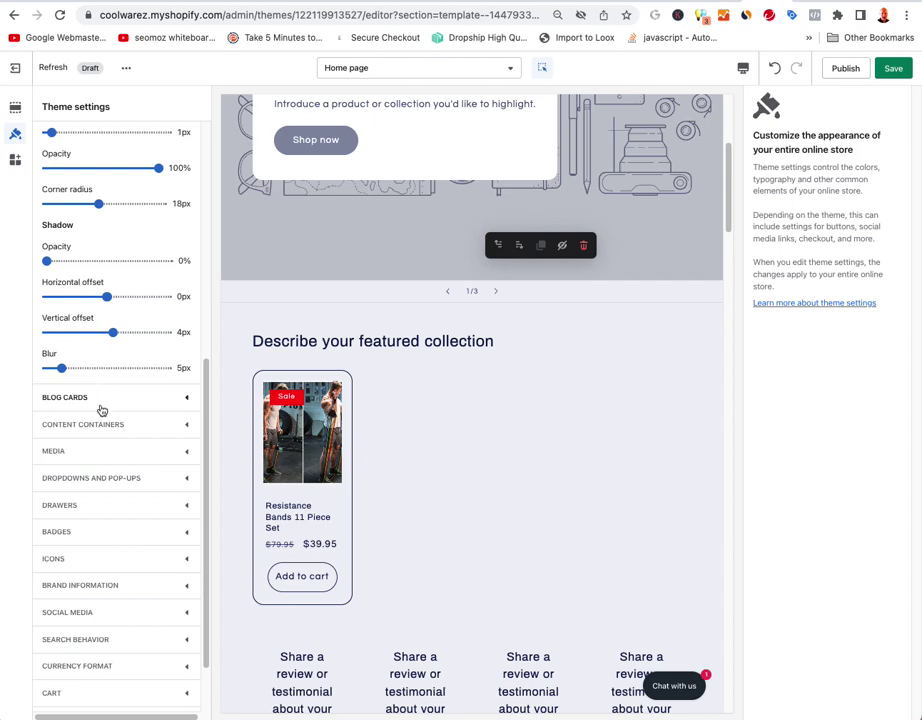
scroll(101, 427, down, 2)
scroll(119, 352, up, 11)
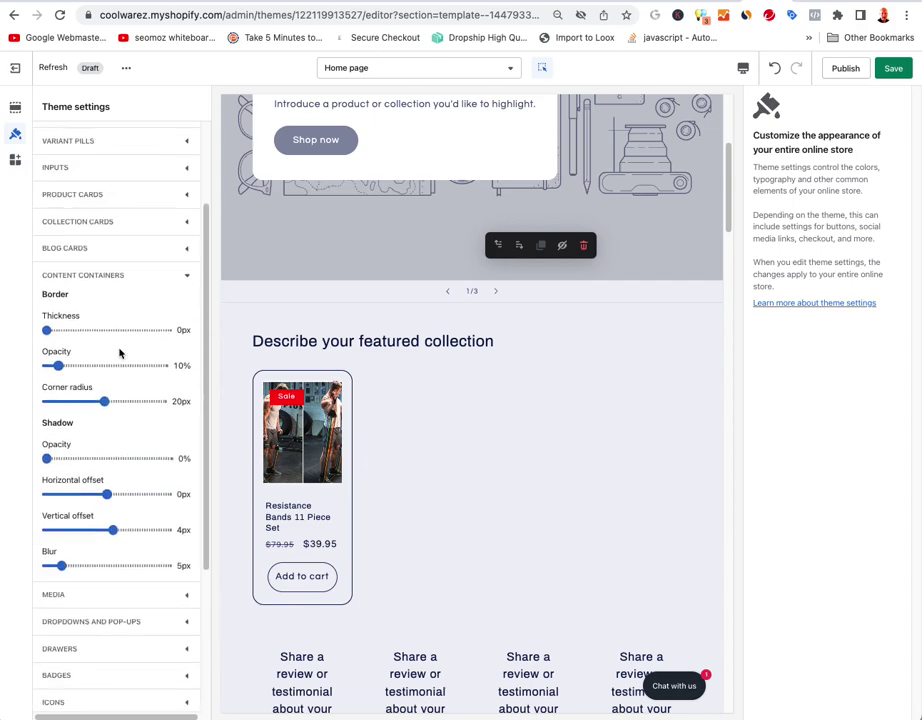
scroll(122, 352, down, 3)
scroll(123, 352, down, 1)
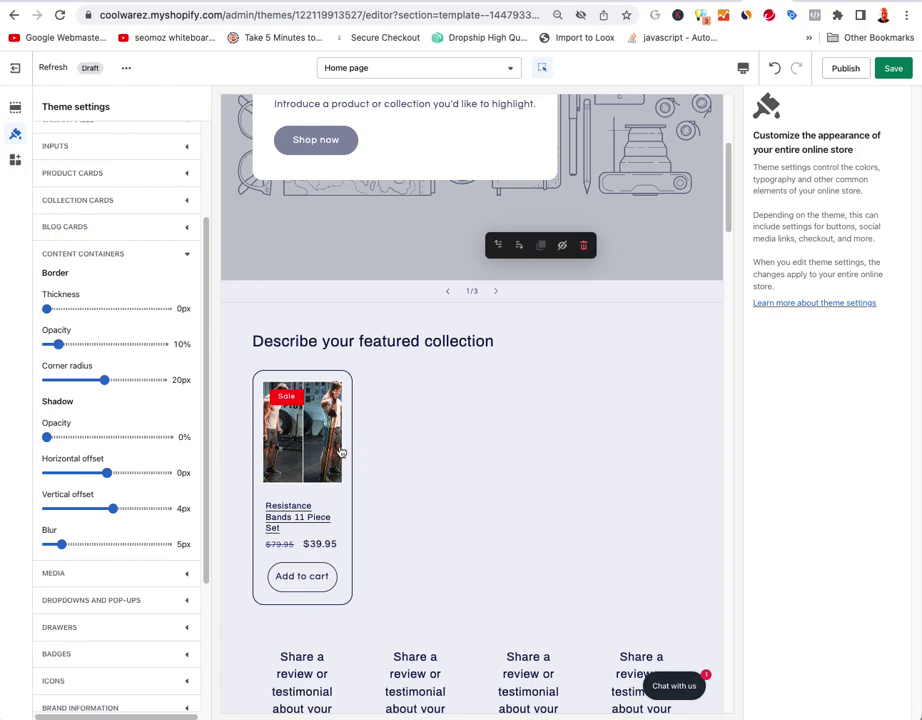
scroll(106, 440, down, 5)
click(105, 446)
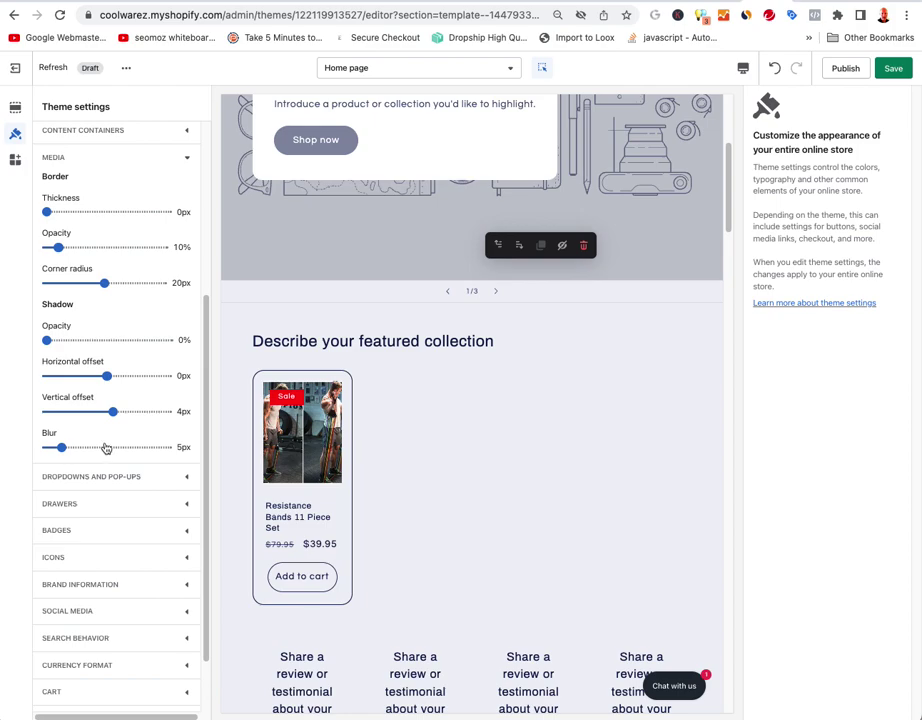
click(107, 478)
scroll(108, 472, down, 3)
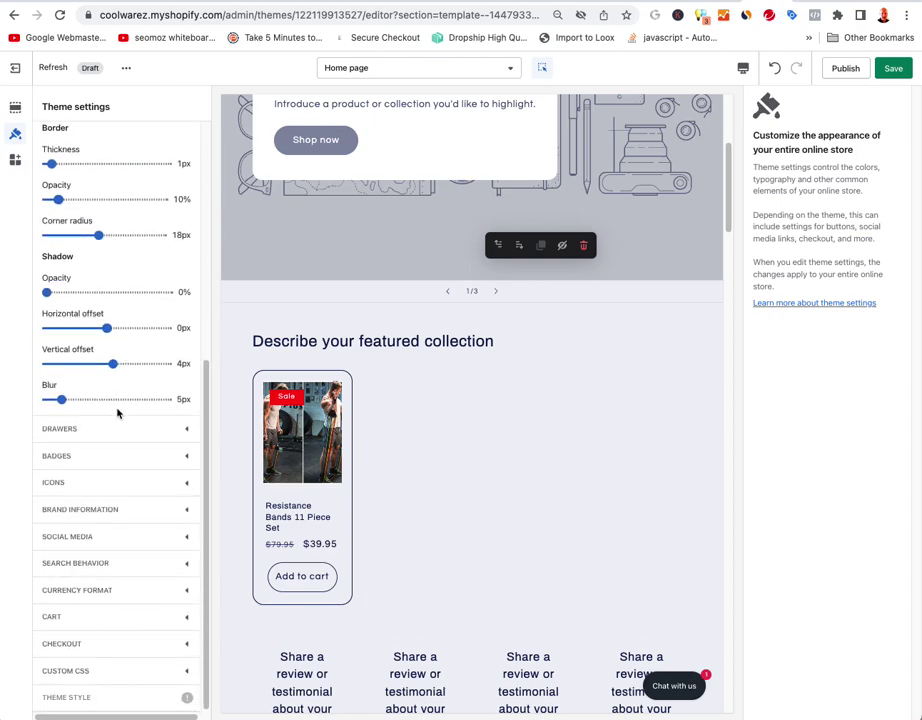
- Set the badges' position on product cards to Top right
click(82, 464)
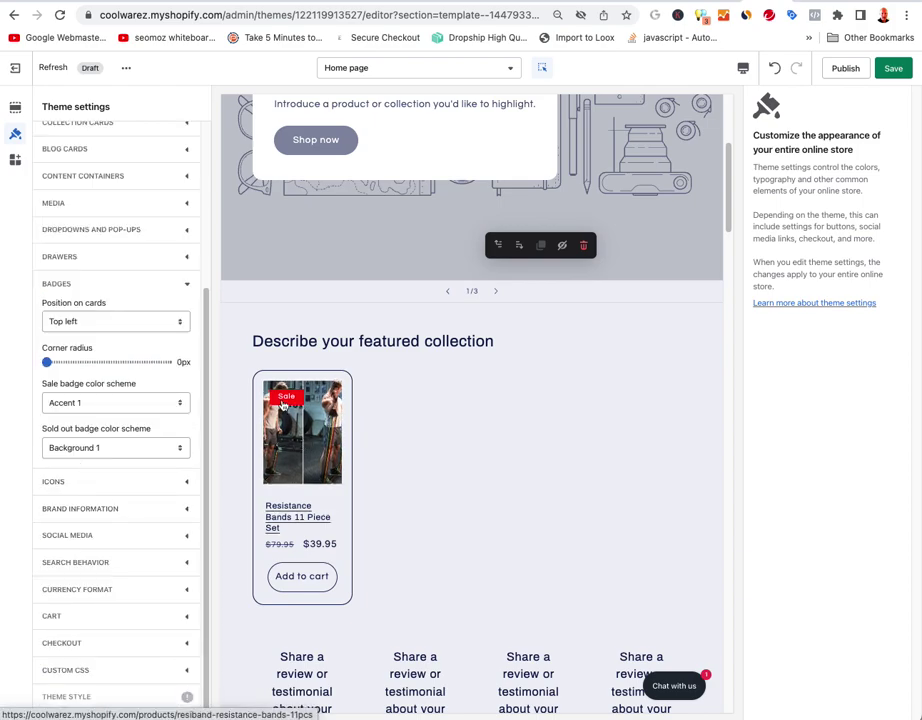
click(90, 321)
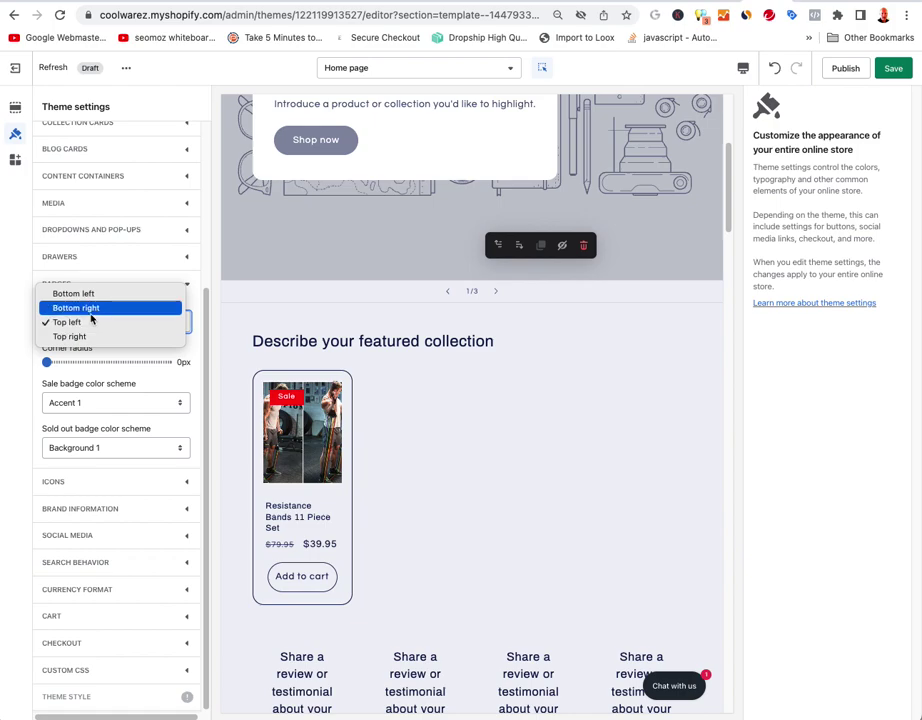
click(80, 336)
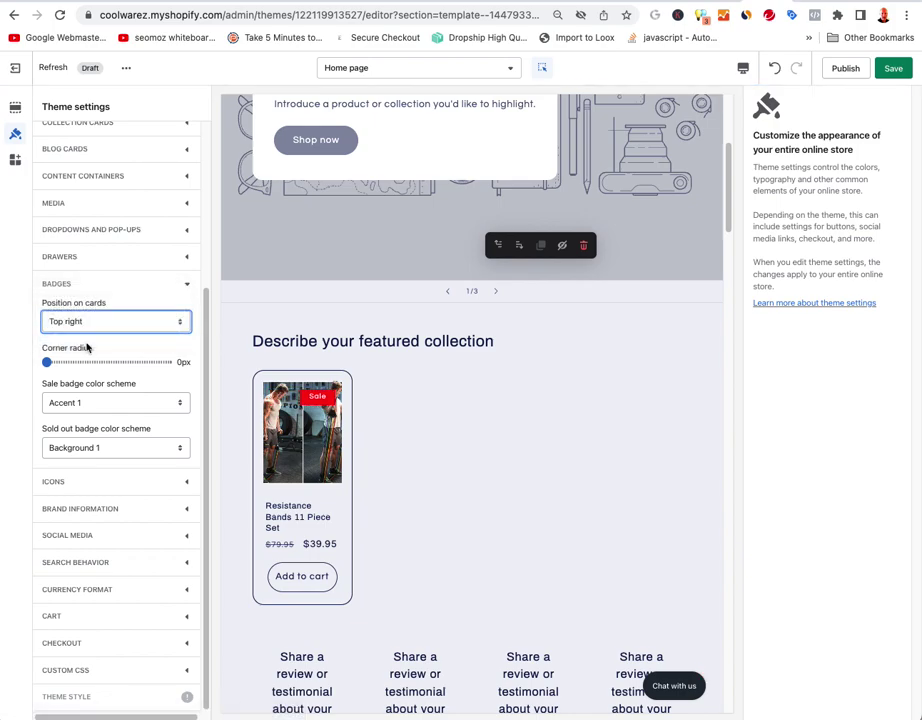
- Try the Accent 2 color scheme for the sale badge, then return it to Accent 1
click(93, 404)
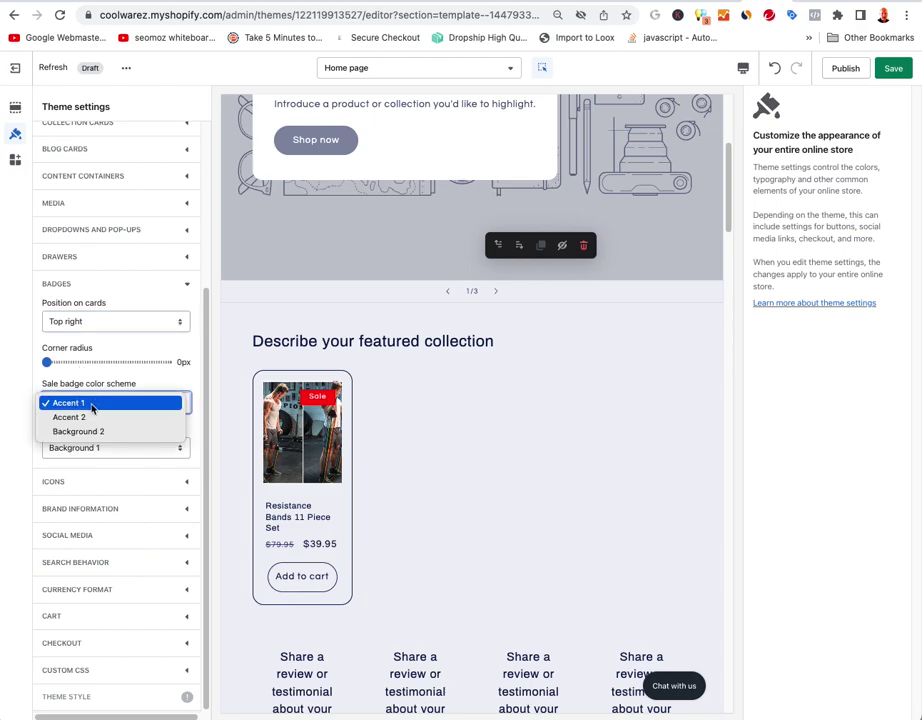
click(91, 416)
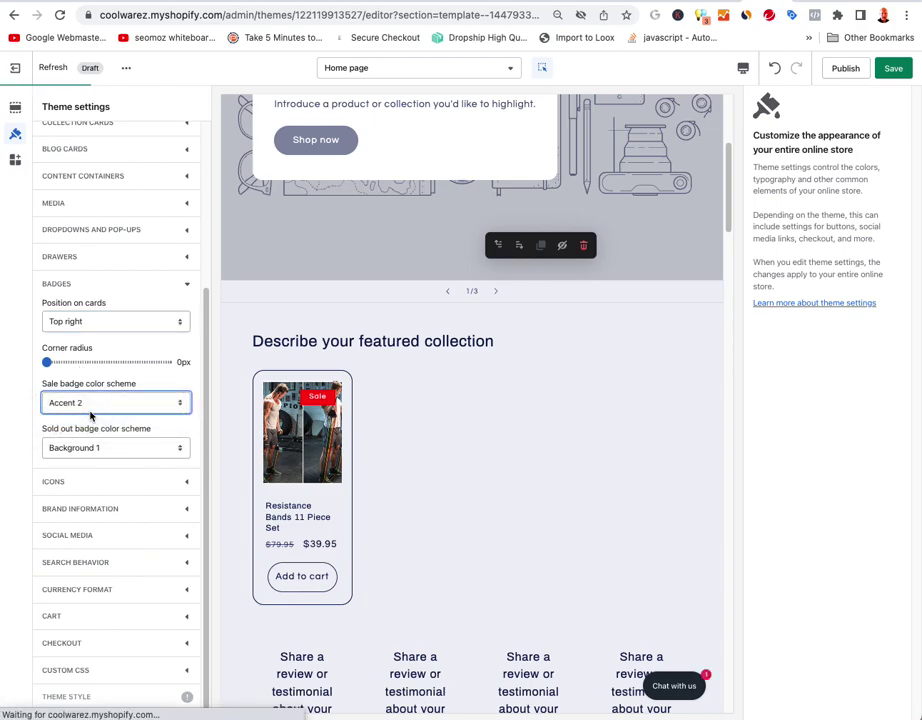
click(90, 403)
click(88, 389)
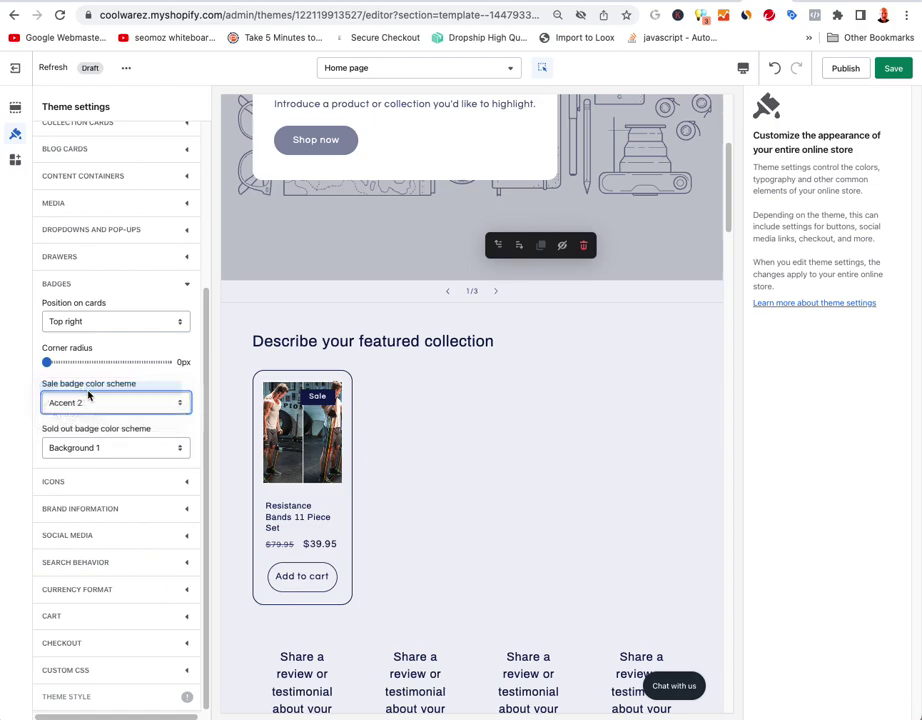
- Check the available color options in the theme's icon settings
click(55, 482)
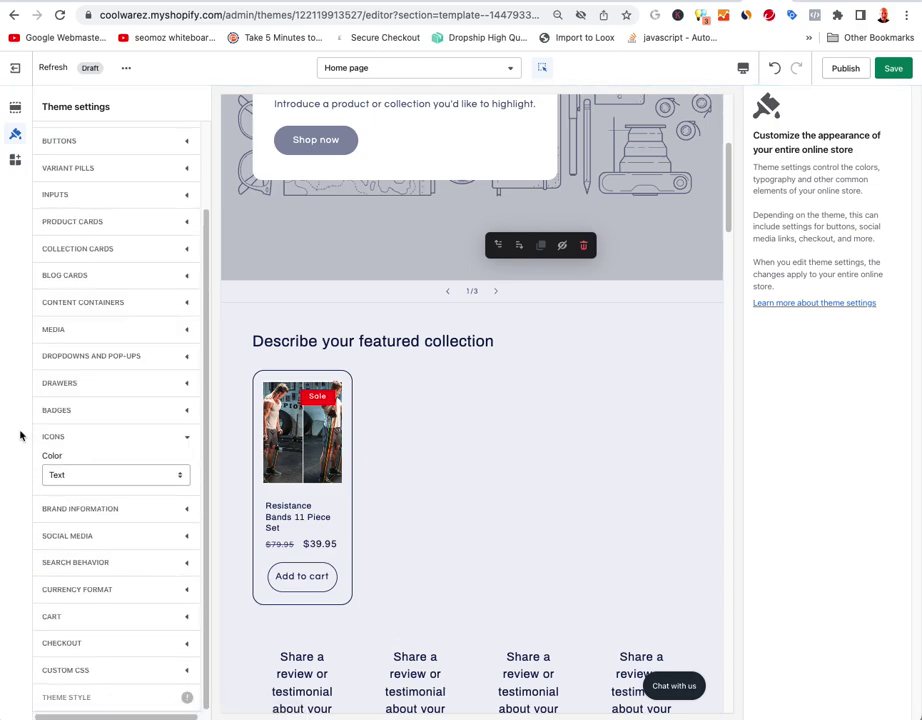
click(70, 476)
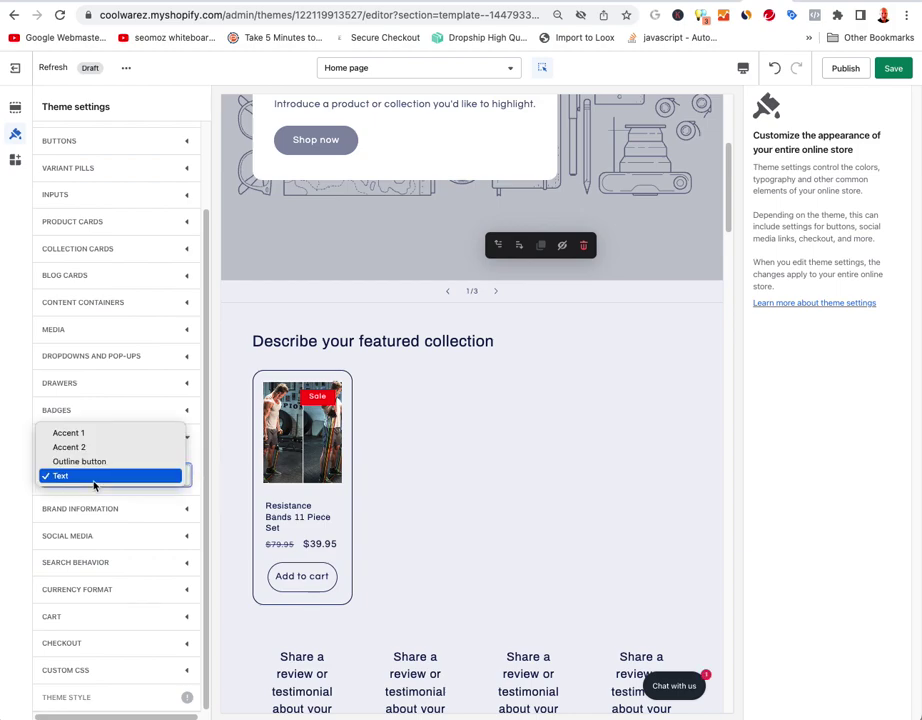
click(24, 486)
click(11, 459)
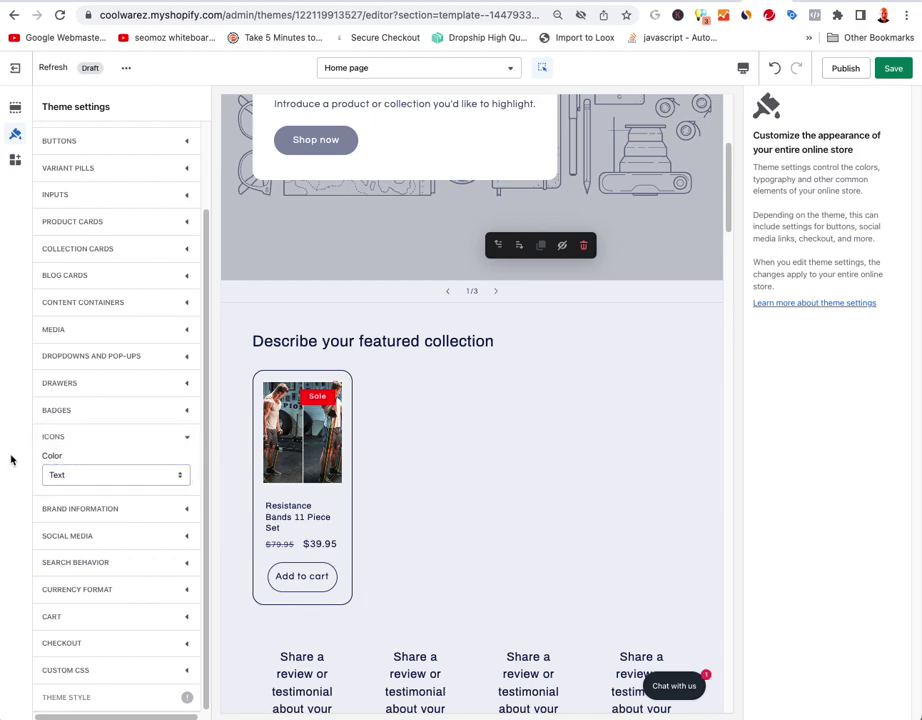
click(41, 537)
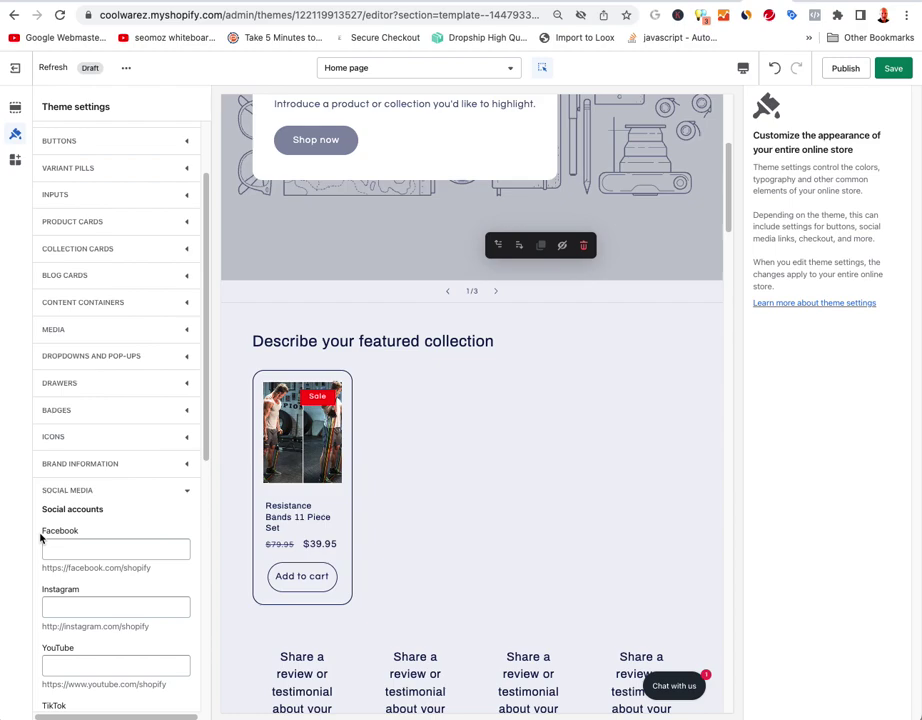
scroll(113, 518, down, 5)
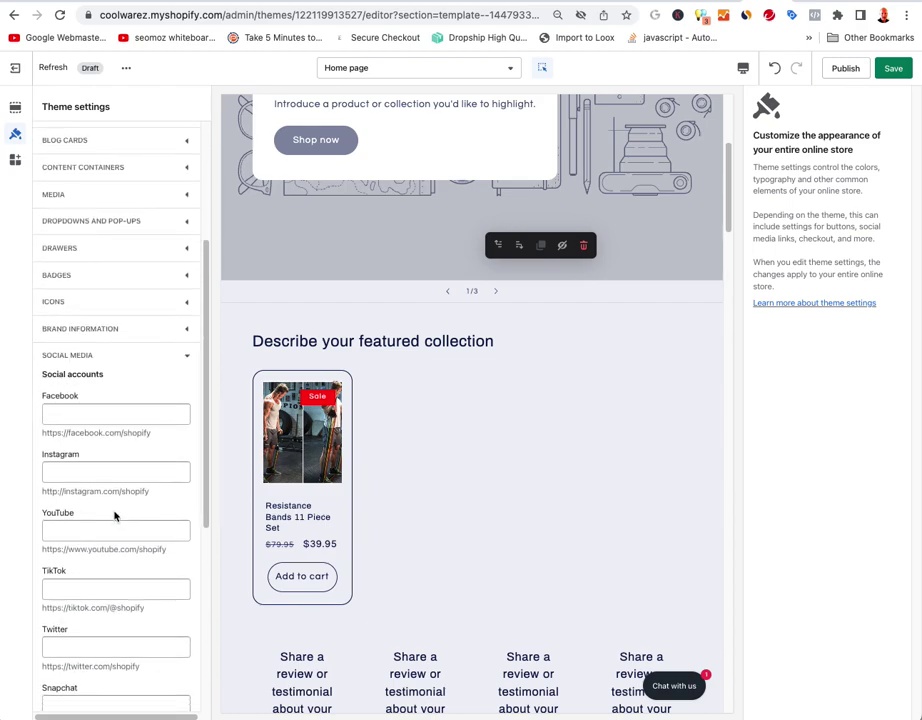
scroll(95, 425, down, 2)
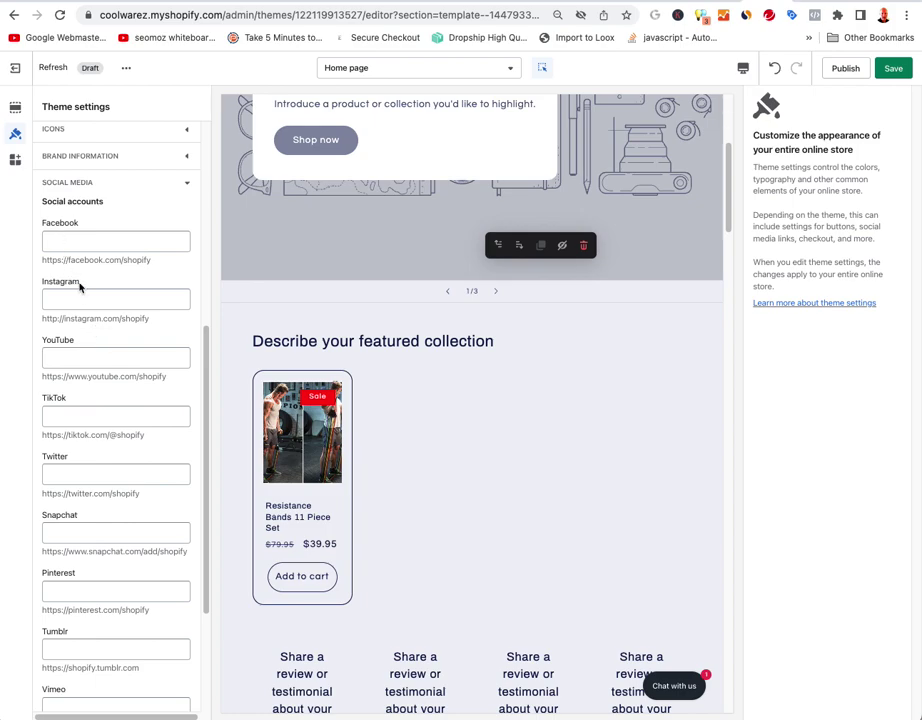
drag(153, 264, 45, 264)
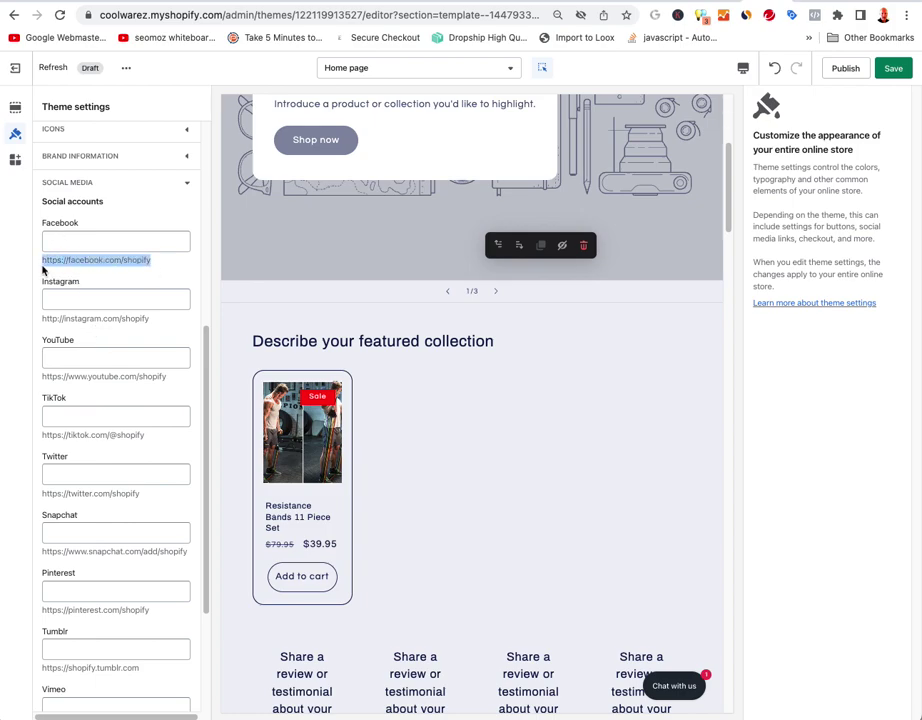
click(90, 241)
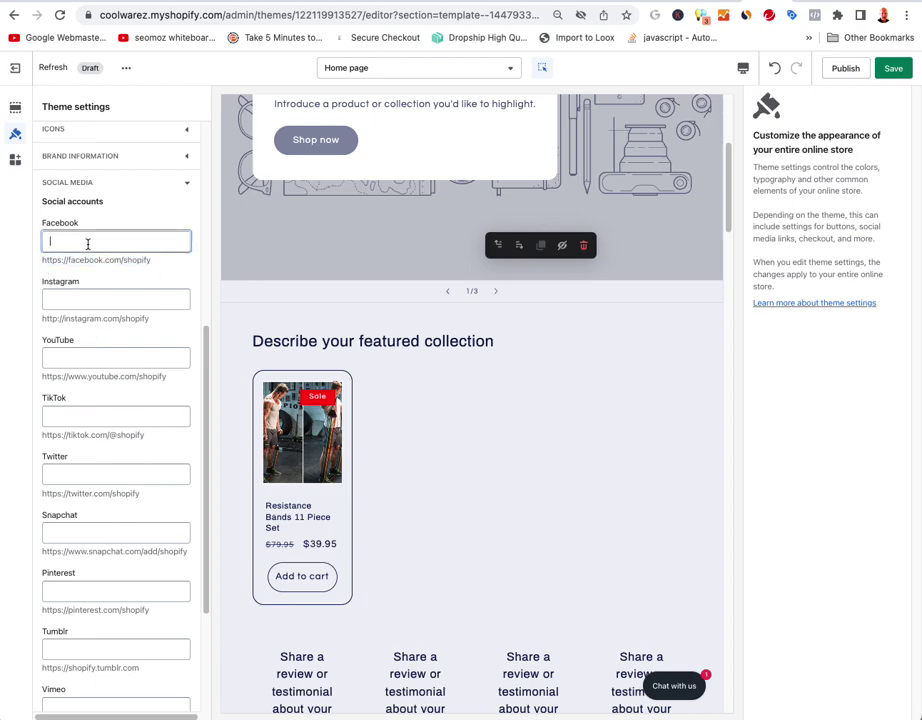
text(https://facebook.com/shopify)
key(BackSpace)
key(BackSpace)
key(BackSpace)
key(BackSpace)
key(BackSpace)
key(BackSpace)
key(BackSpace)
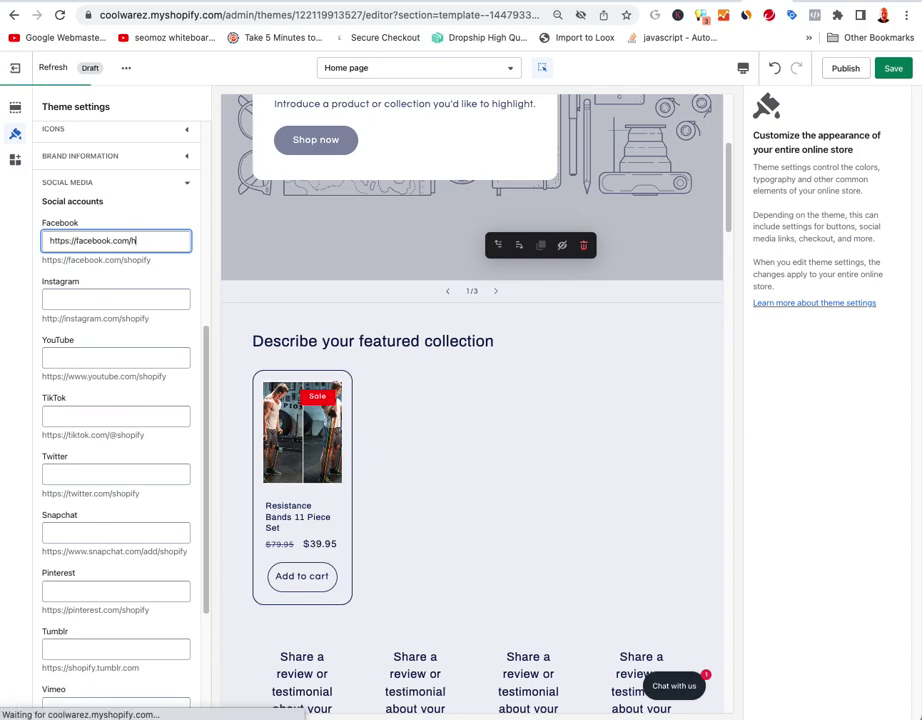
text(how2products)
key(super+a)
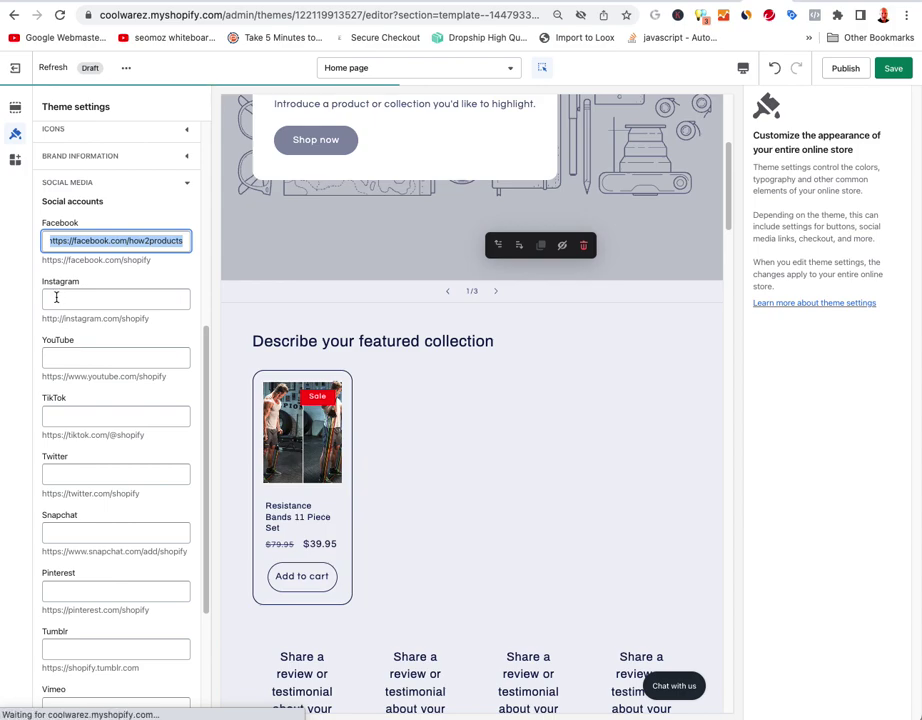
click(56, 297)
drag(144, 319, 40, 323)
key(super+c)
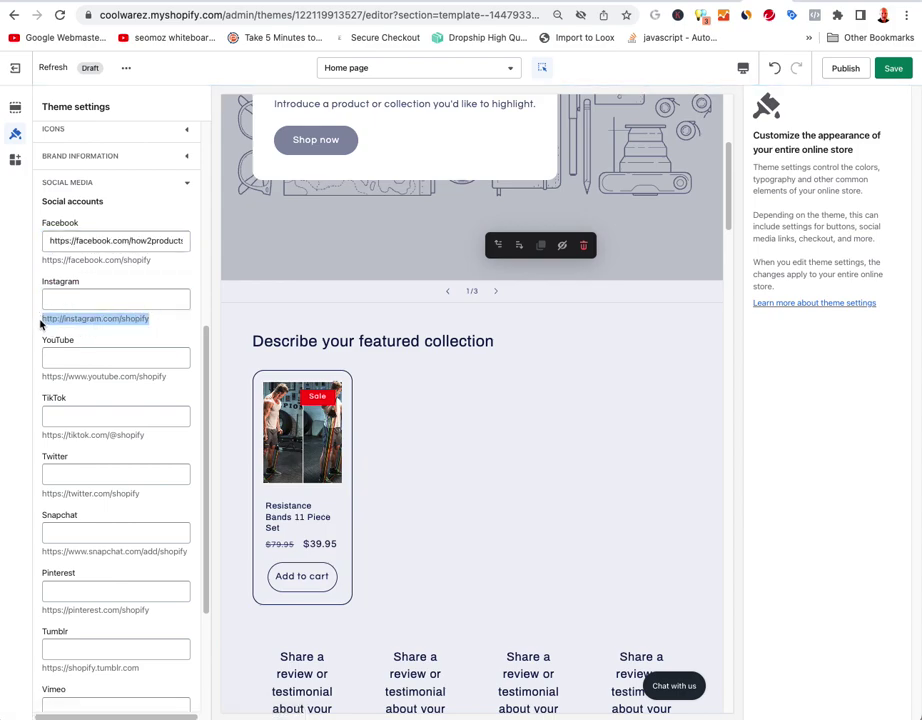
click(67, 300)
key(super+v)
click(99, 358)
drag(170, 380, 40, 378)
key(super+c)
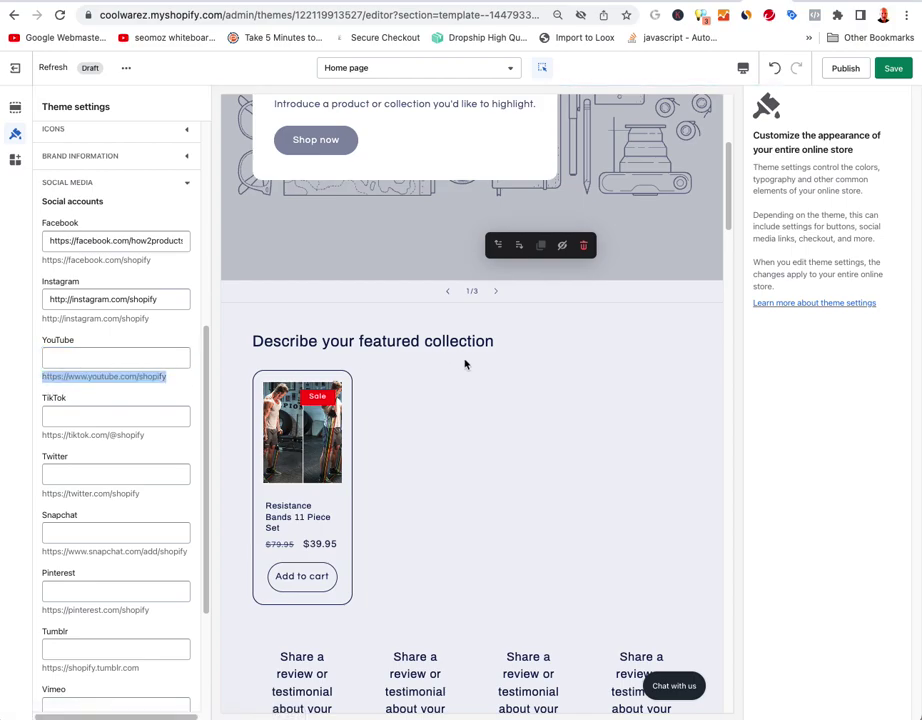
scroll(527, 429, down, 5)
scroll(527, 429, down, 20)
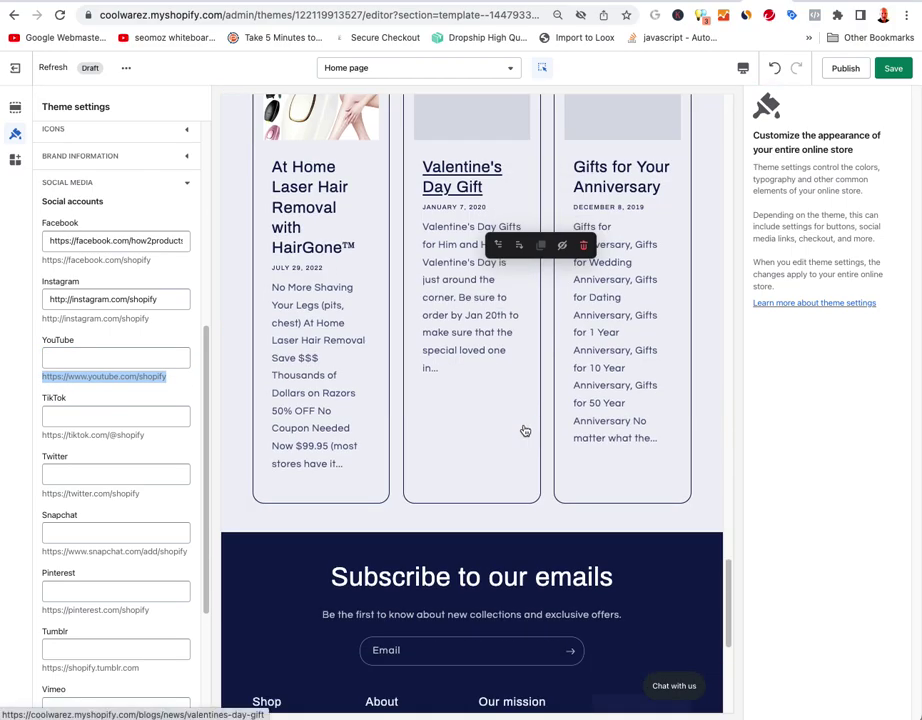
scroll(525, 430, down, 3)
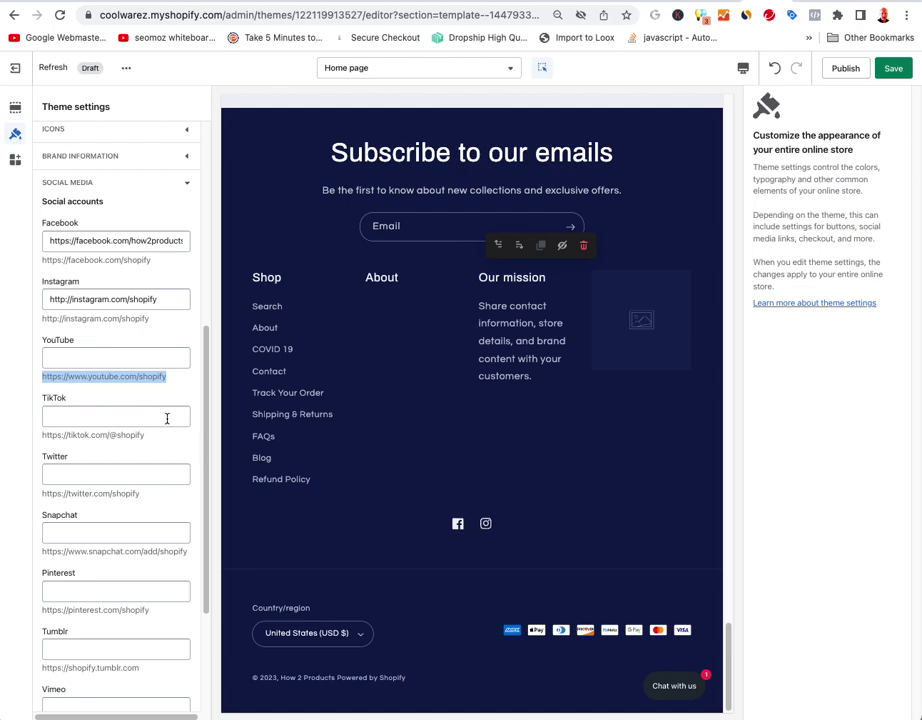
click(106, 366)
key(super+v)
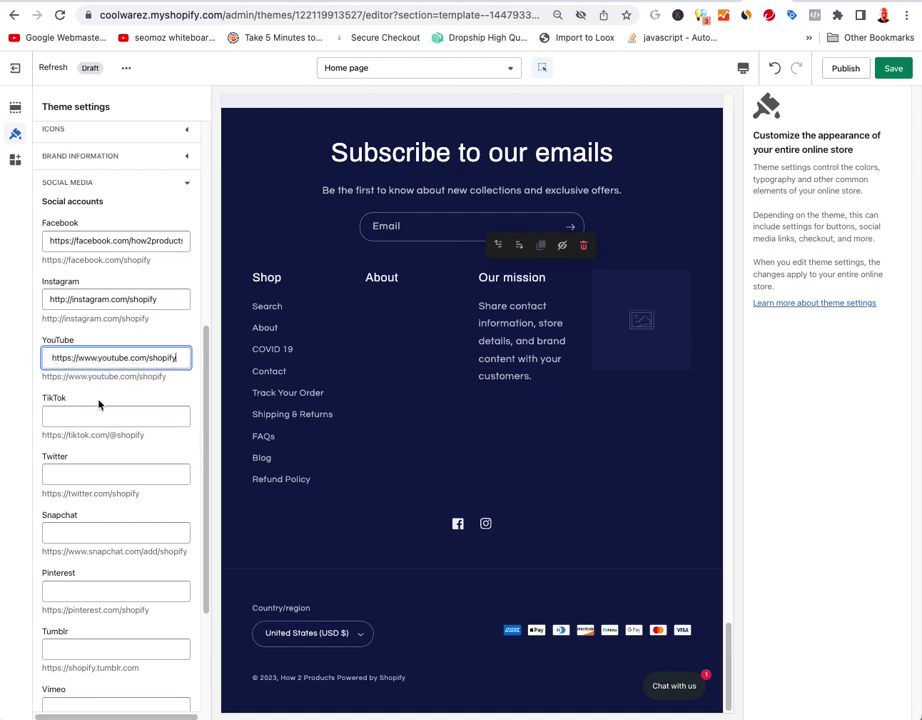
click(93, 415)
drag(148, 436, 40, 436)
key(super+c)
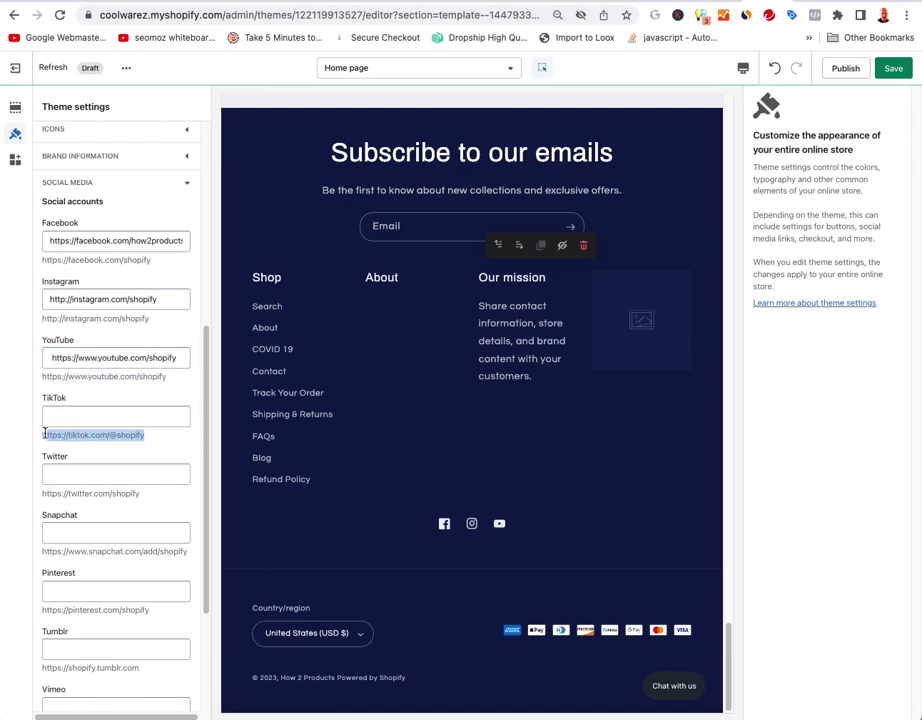
click(79, 418)
key(super+v)
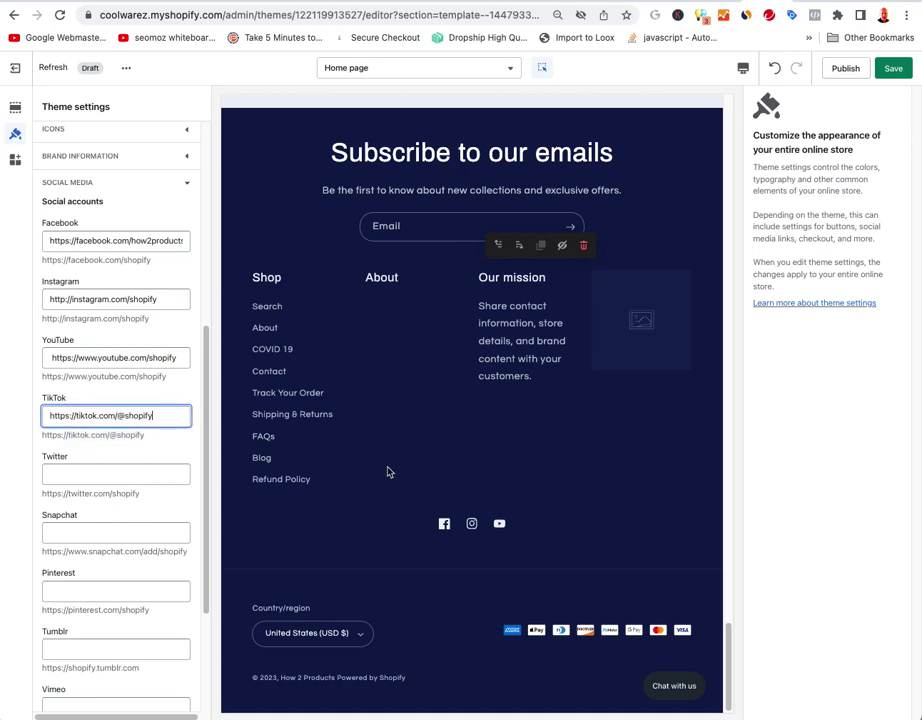
- Enter # as the placeholder link for the Twitter and Pinterest social accounts
click(78, 477)
text(#)
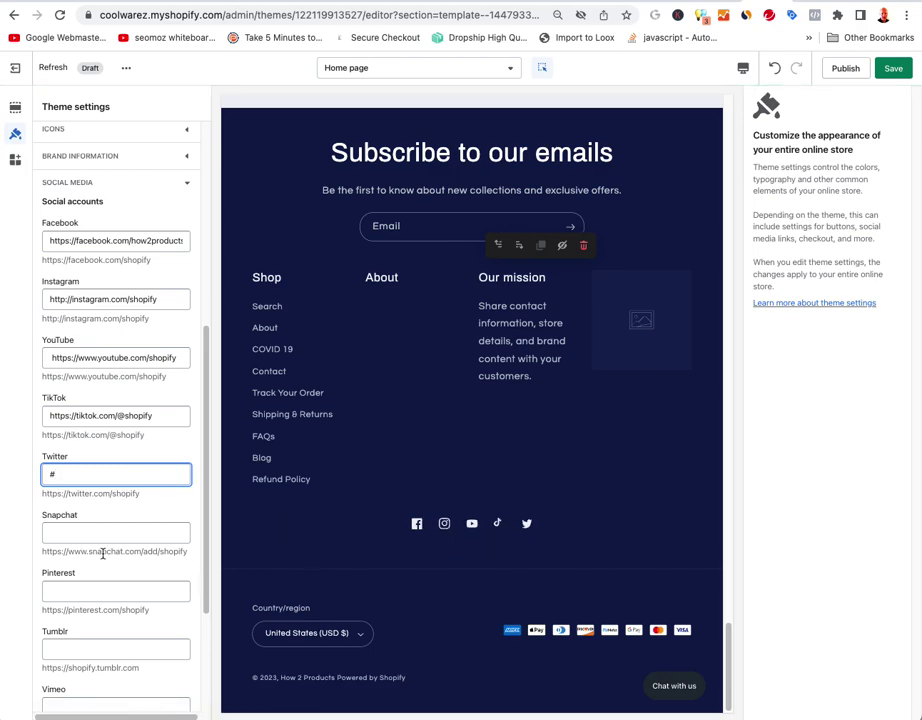
scroll(102, 553, down, 2)
click(58, 490)
text(#)
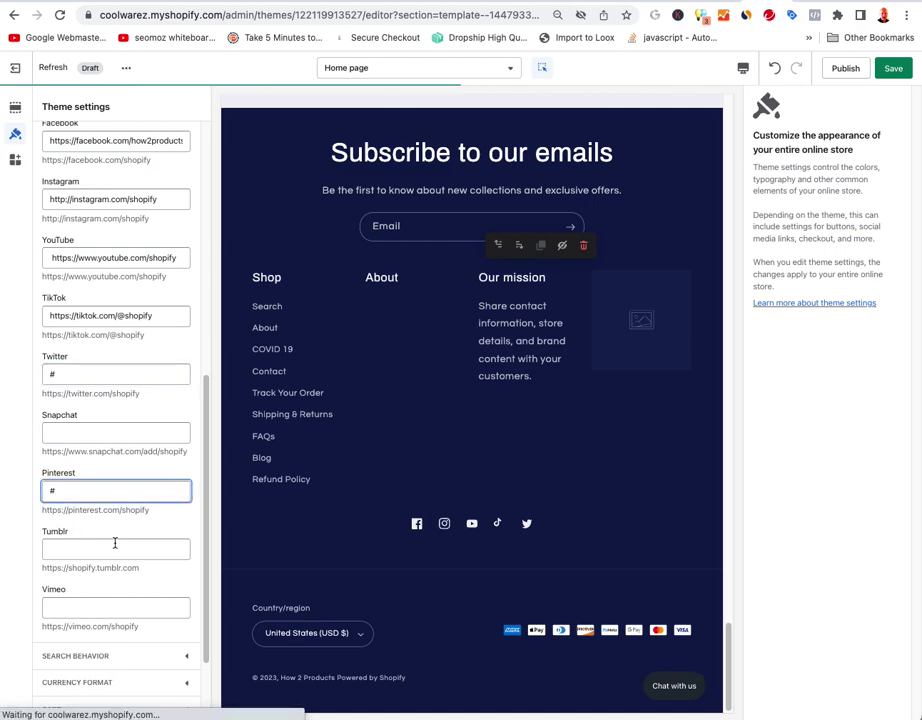
- Open the search behavior settings and try the search suggestions in the home page preview with "resistance"
scroll(115, 545, down, 2)
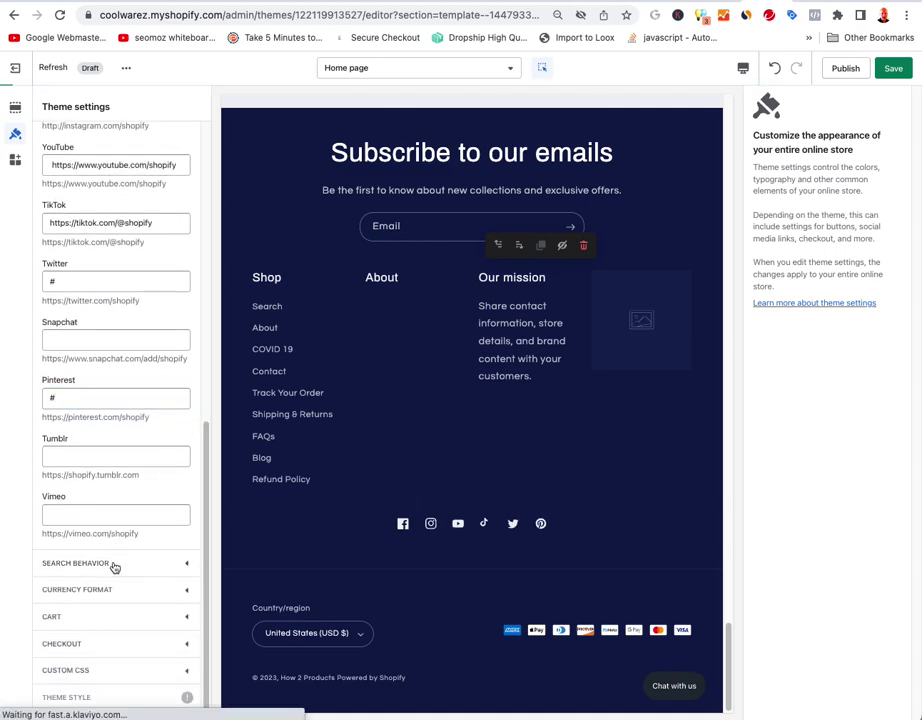
click(114, 564)
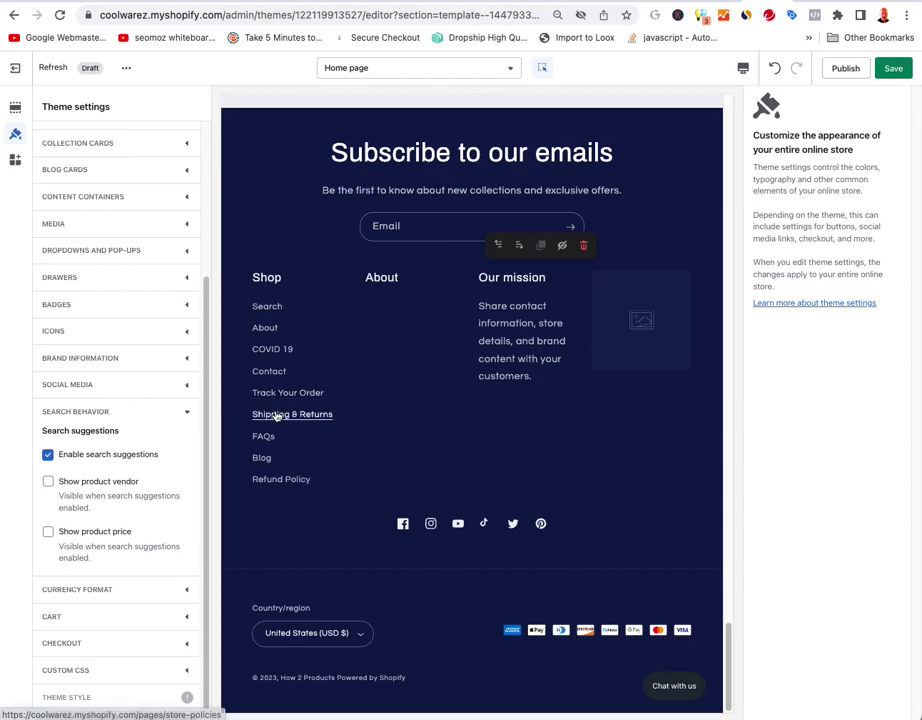
scroll(278, 418, up, 10)
scroll(284, 408, up, 5)
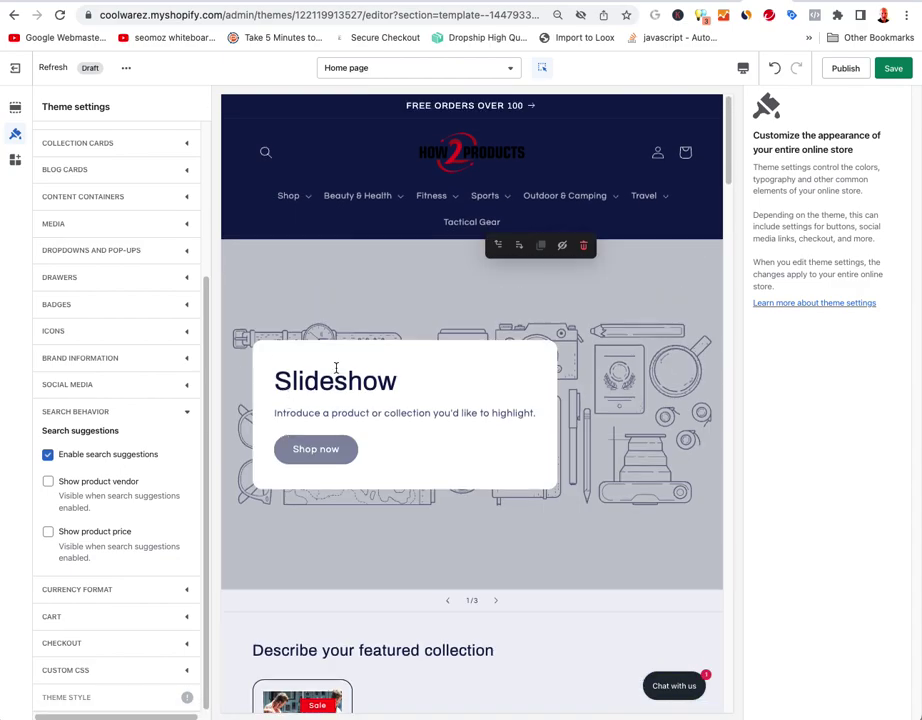
click(266, 152)
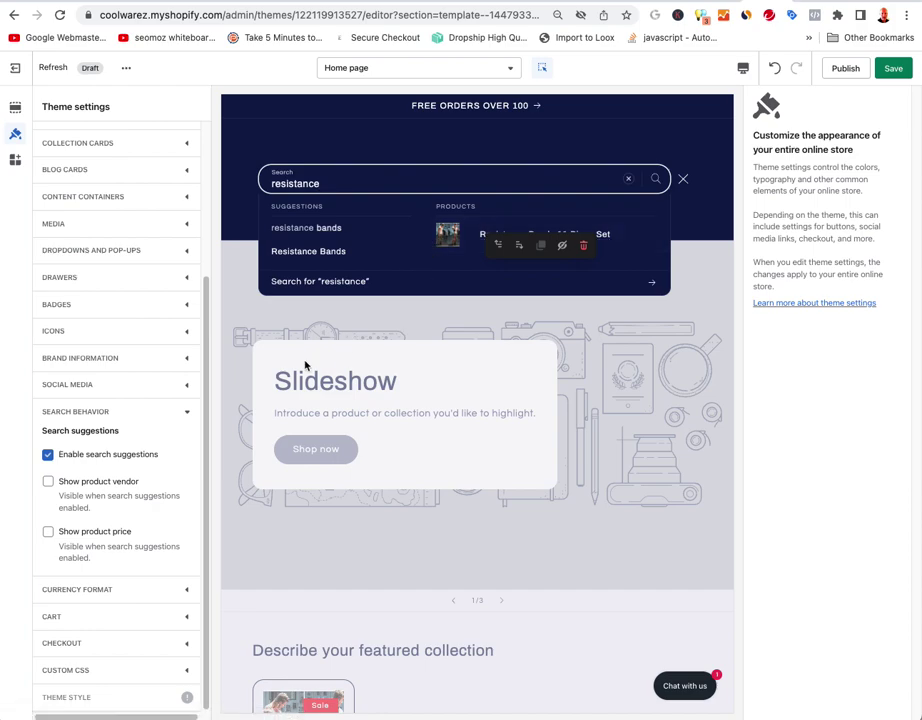
- Enable product prices in search suggestions and test the setting by searching the store preview for "resistan"
click(48, 532)
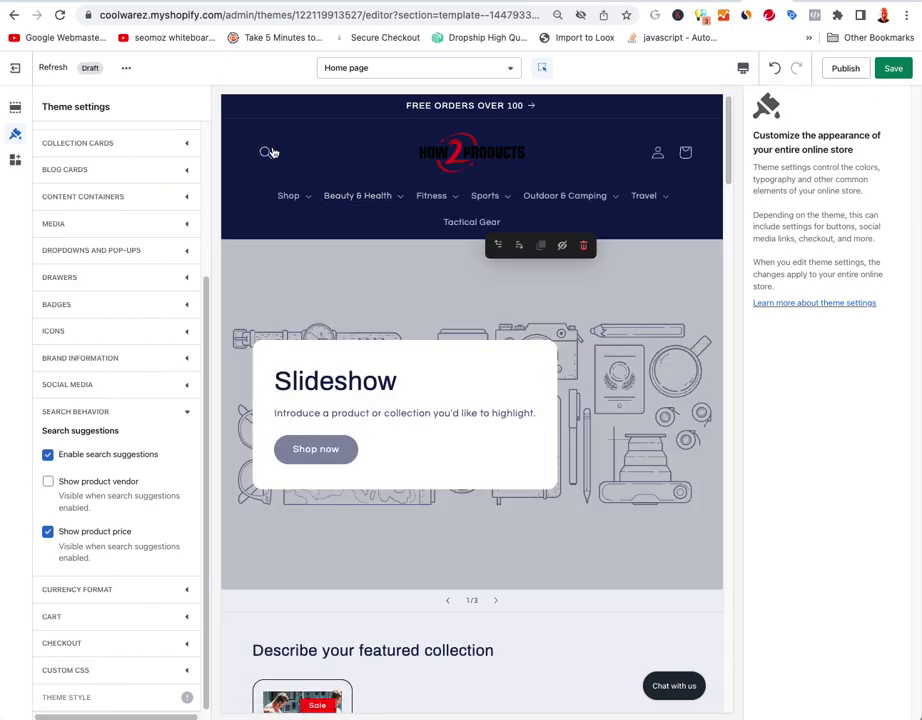
click(266, 152)
text(resis)
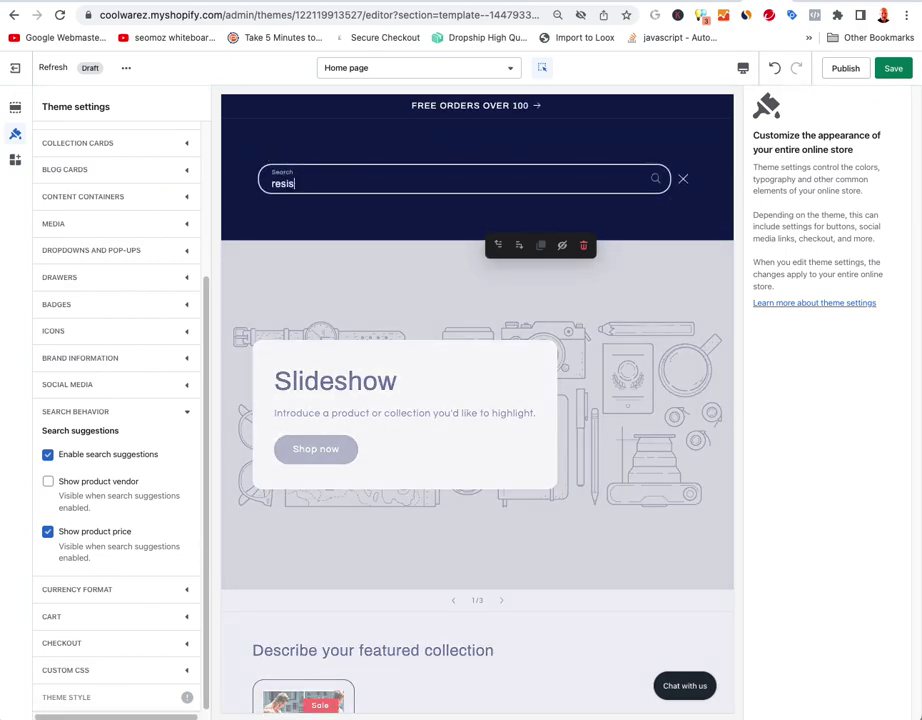
text(tan)
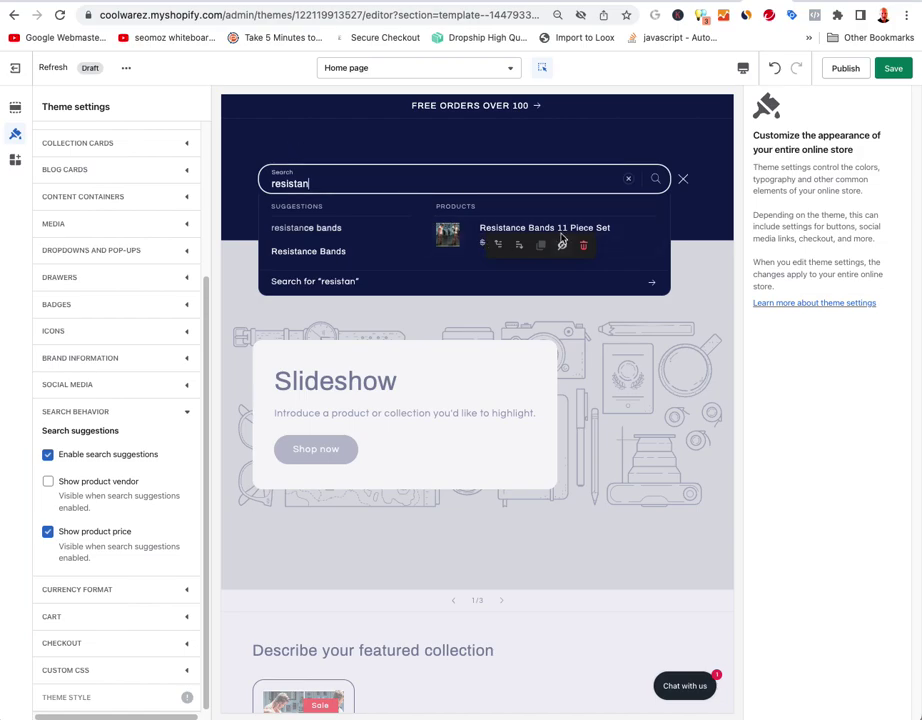
click(443, 283)
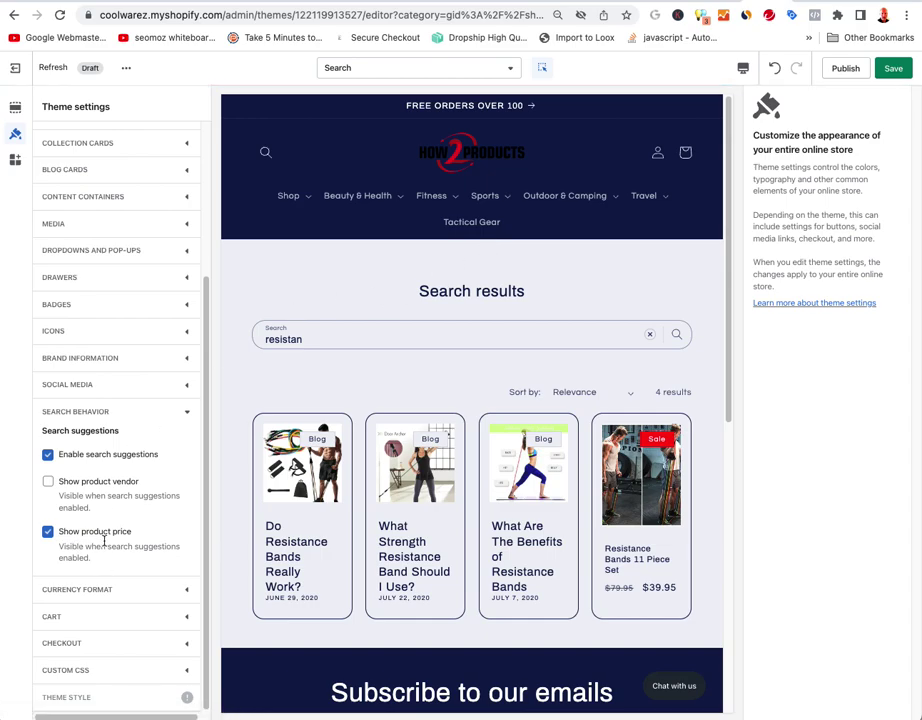
- Check the available cart types in the theme's cart settings, keeping Drawer selected
click(78, 616)
scroll(153, 565, down, 2)
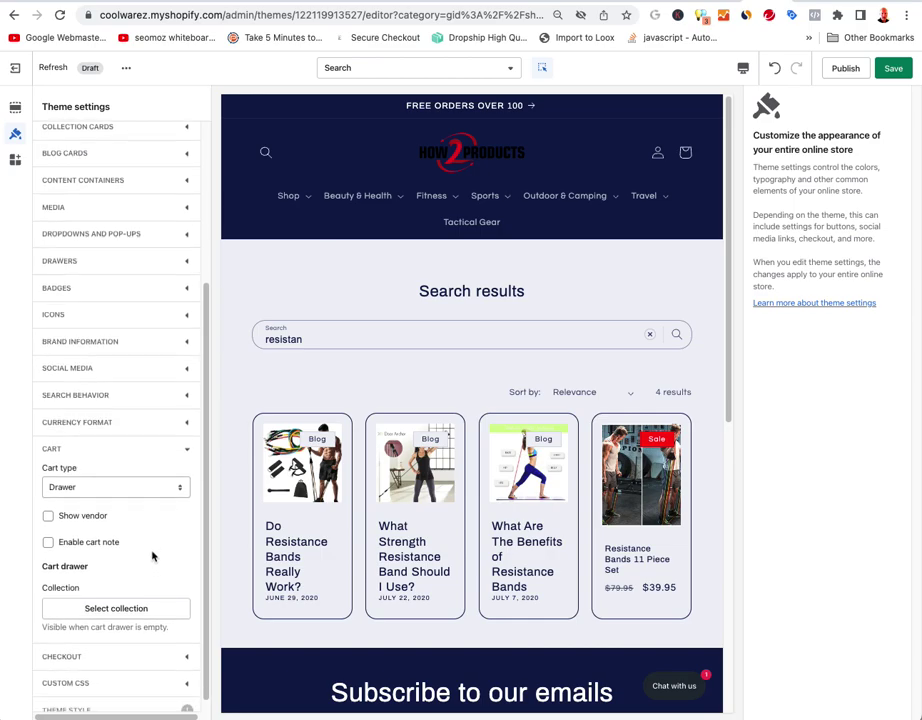
click(133, 476)
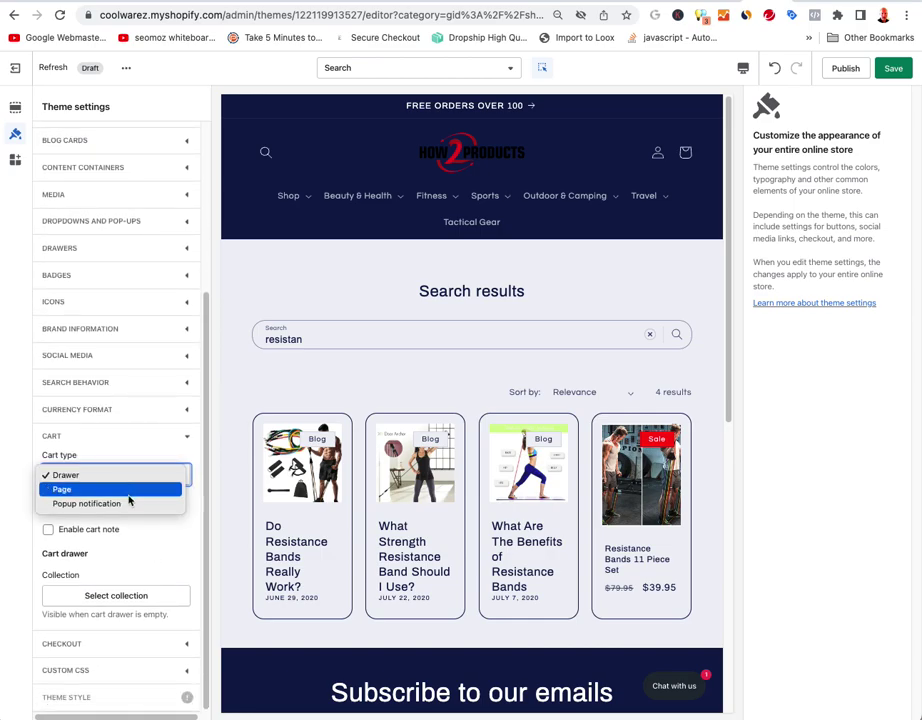
click(24, 466)
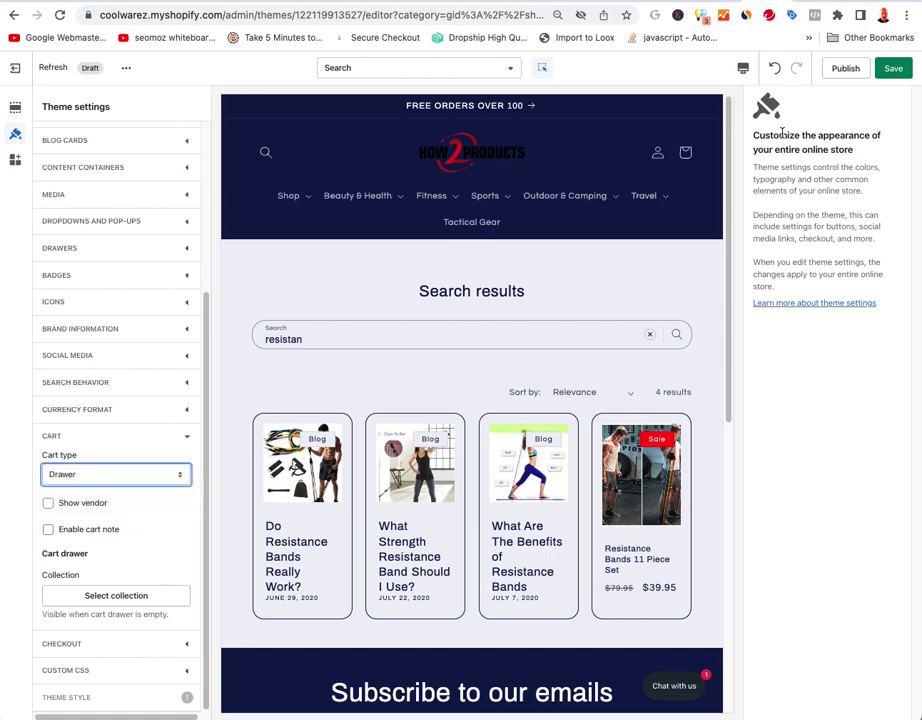
- Save the theme changes and test the announcement bar link in the reloaded store preview
click(893, 68)
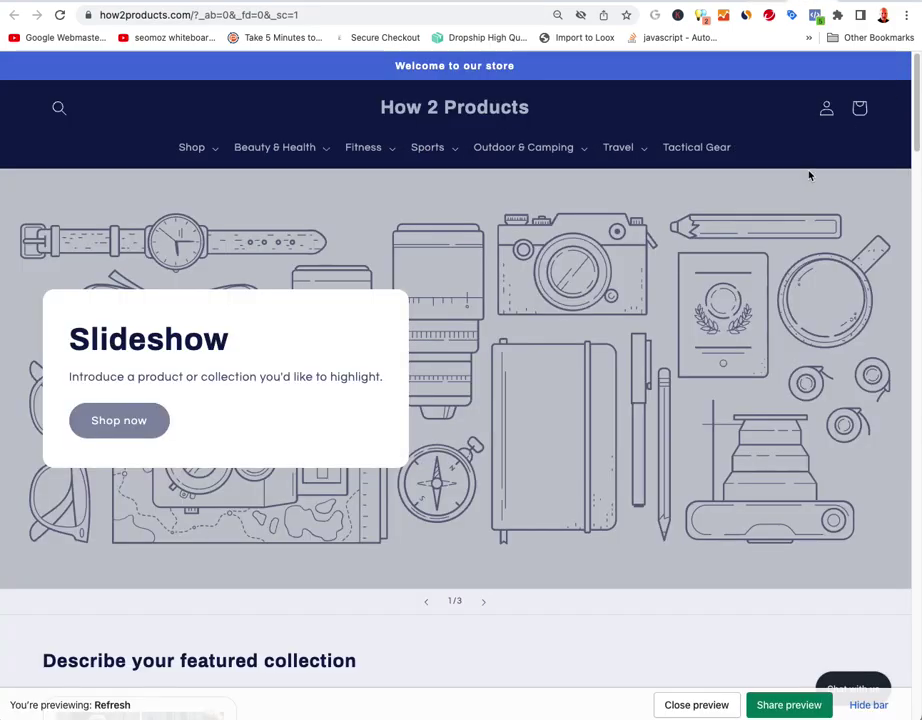
key(super+r)
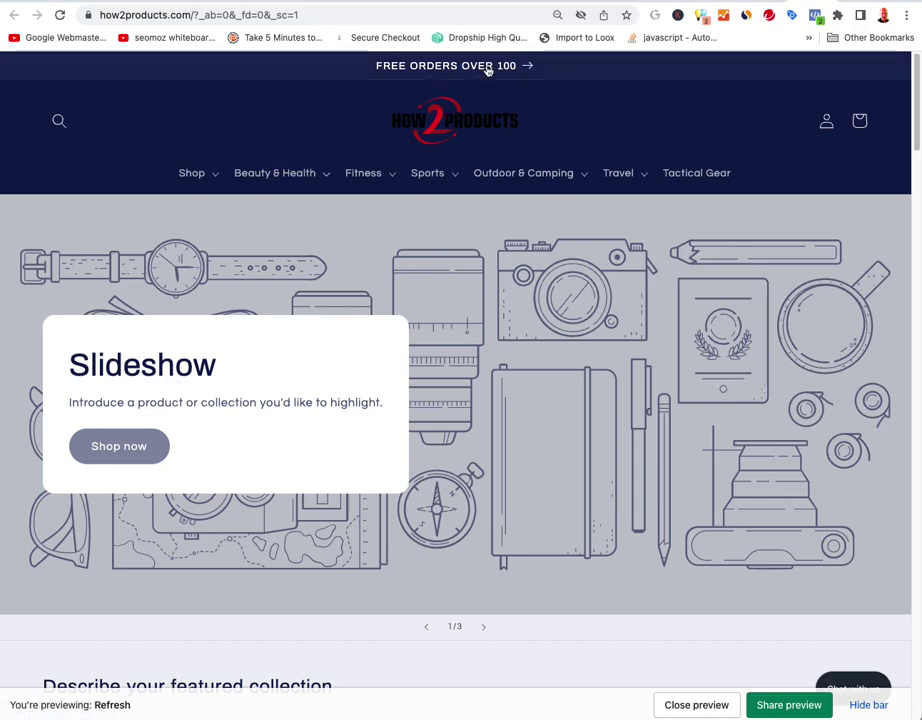
click(531, 66)
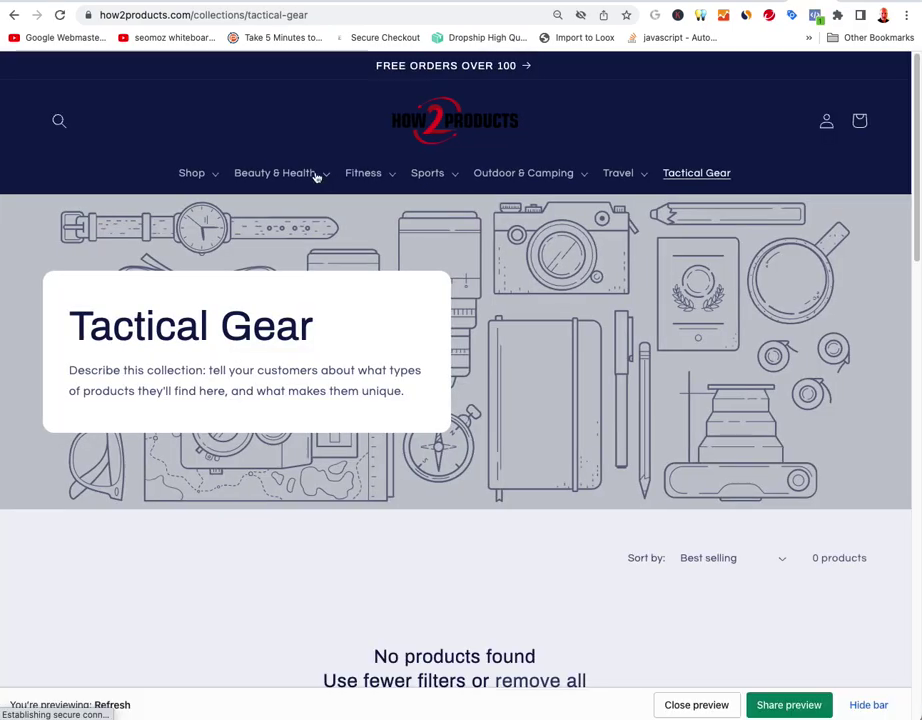
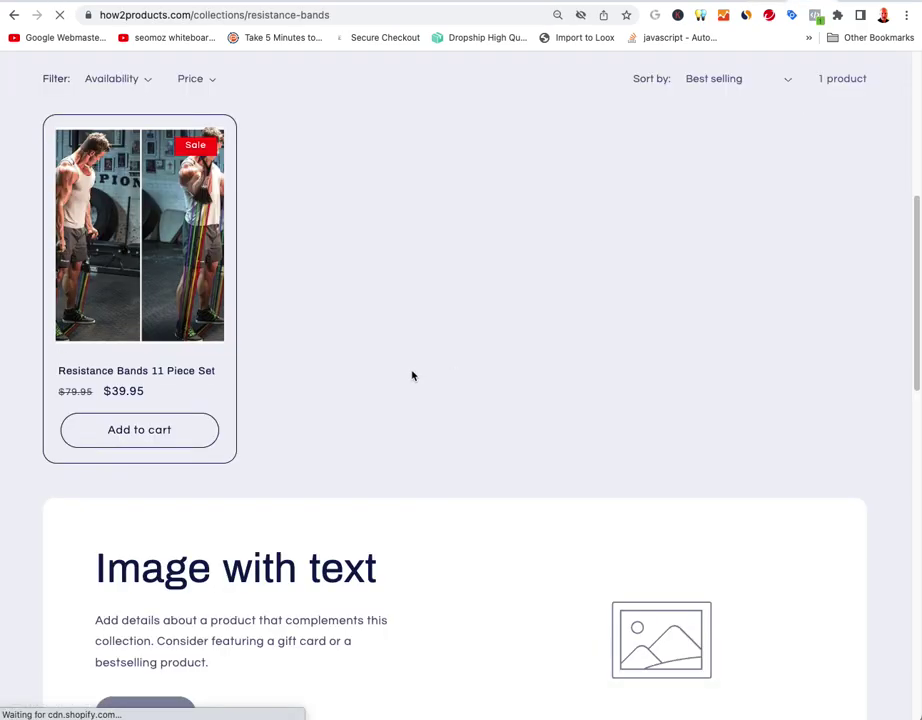
- Test the popup cart notification by adding the Resistance Bands 11 Piece Set to the cart, then dismiss it
click(139, 430)
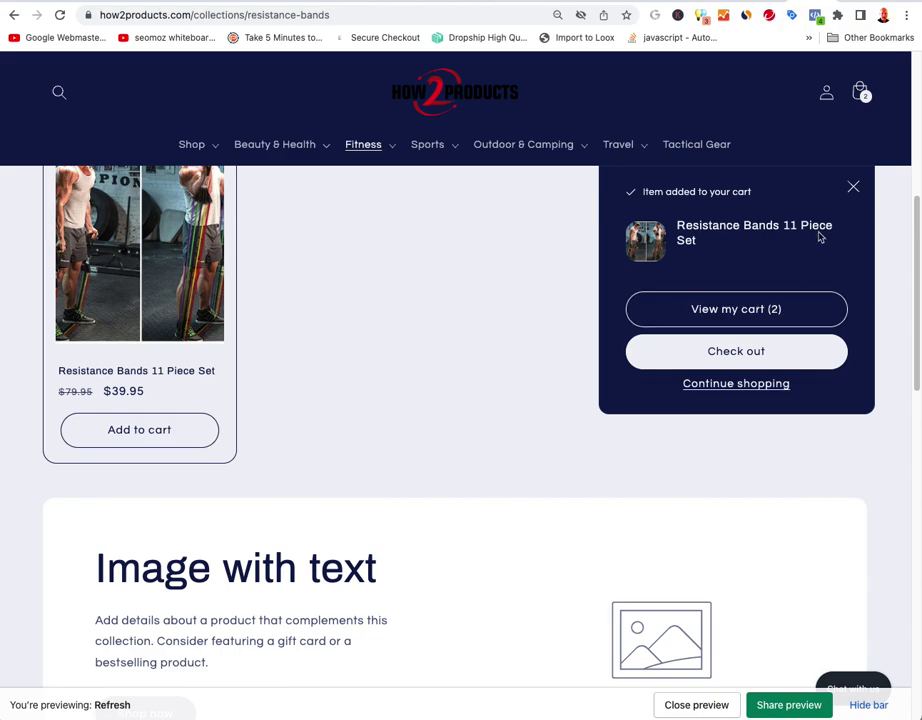
click(854, 189)
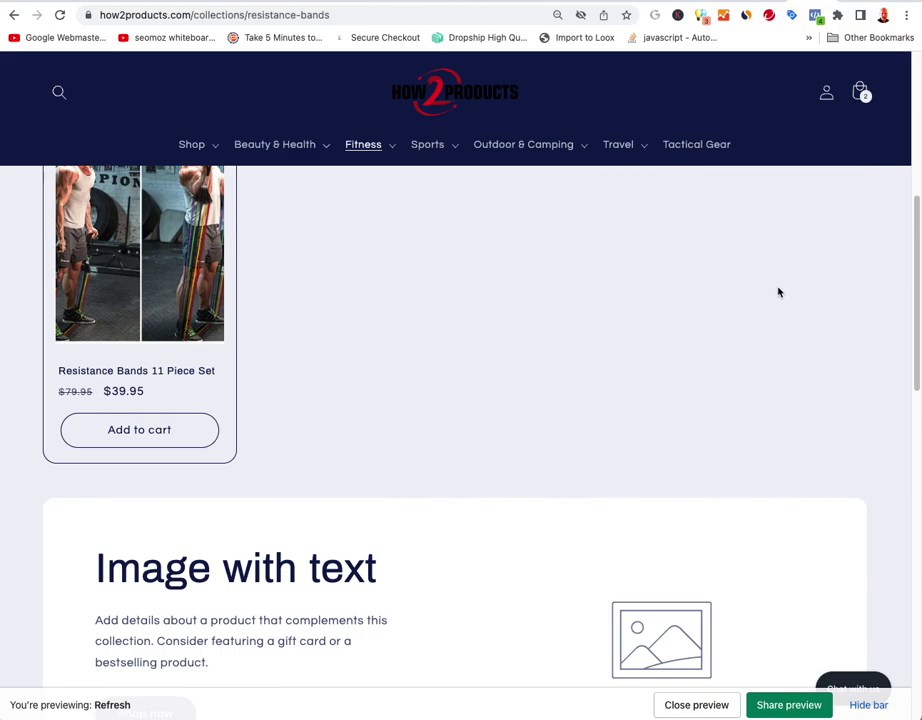
key(super+w)
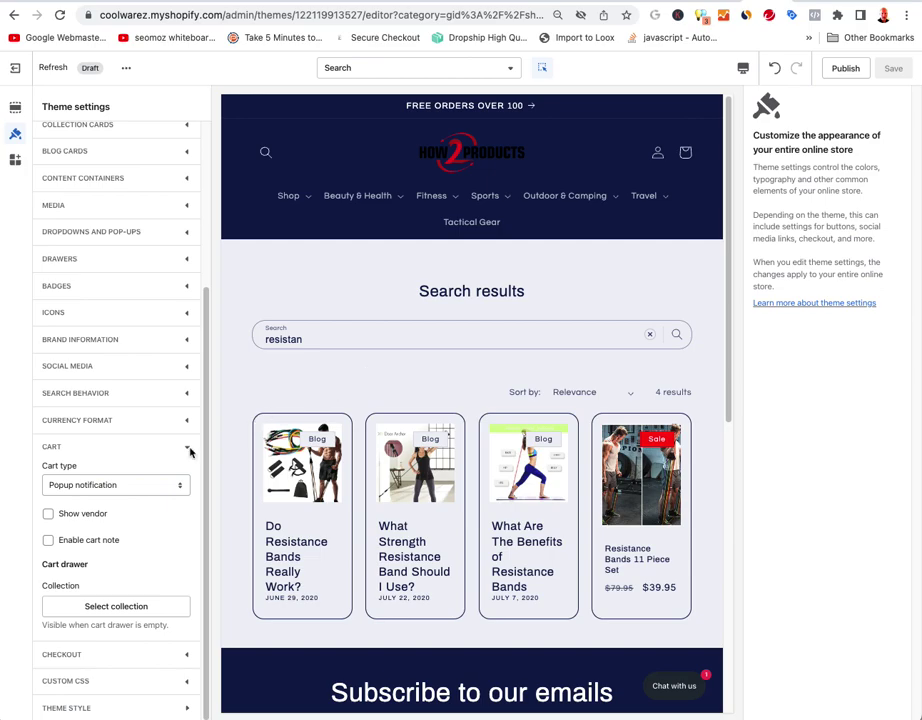
- Set the cart type to Page in the theme's cart settings and save the theme
click(100, 487)
click(80, 470)
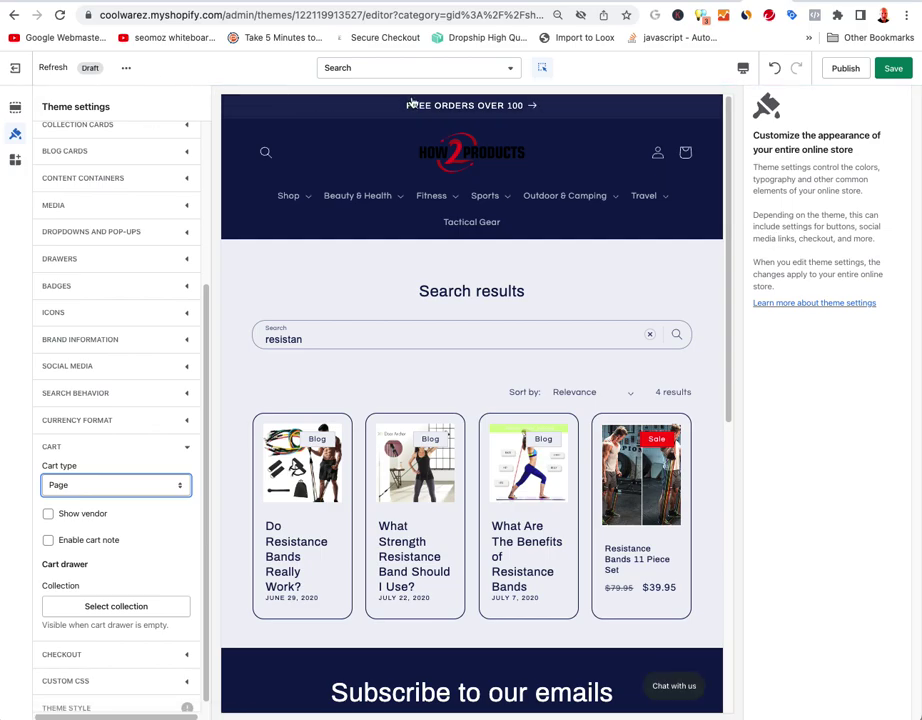
click(897, 74)
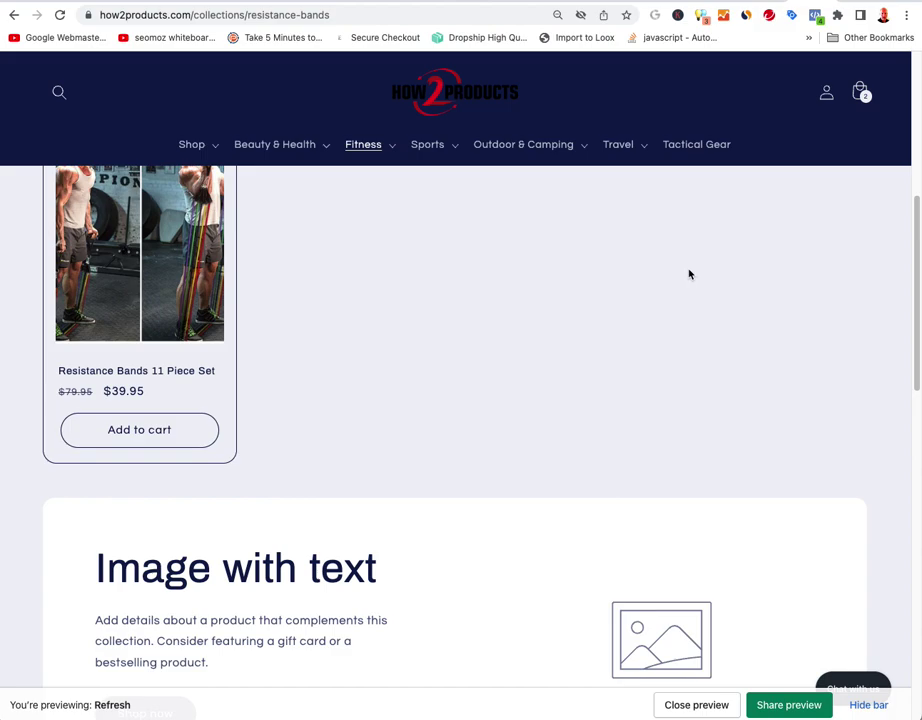
- Reload the Resistance Bands collection preview and add the 11 Piece Set to the cart to test the page cart
key(super+r)
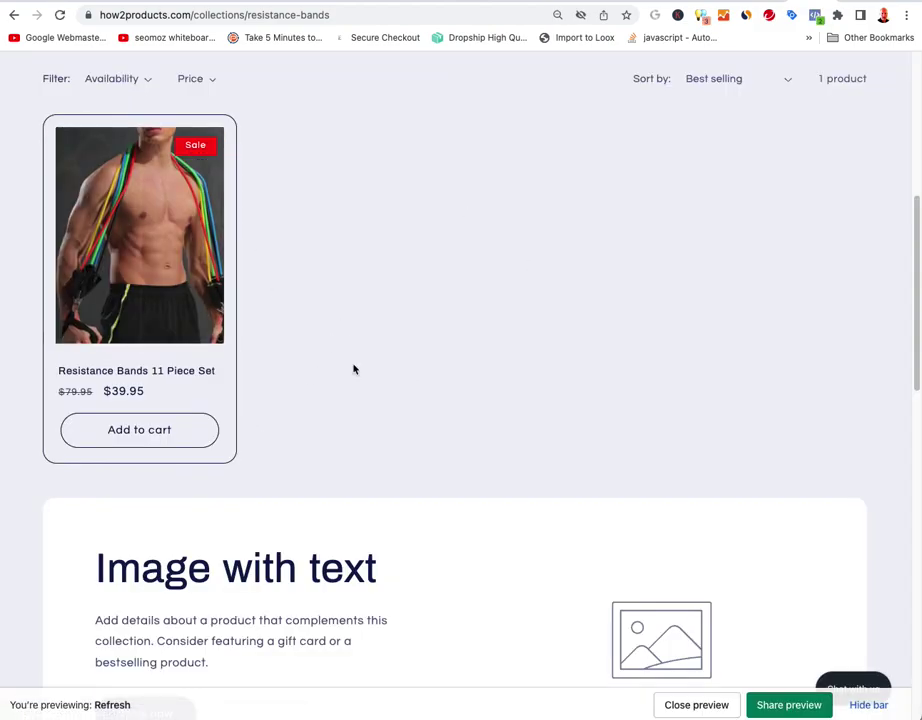
scroll(228, 420, down, 3)
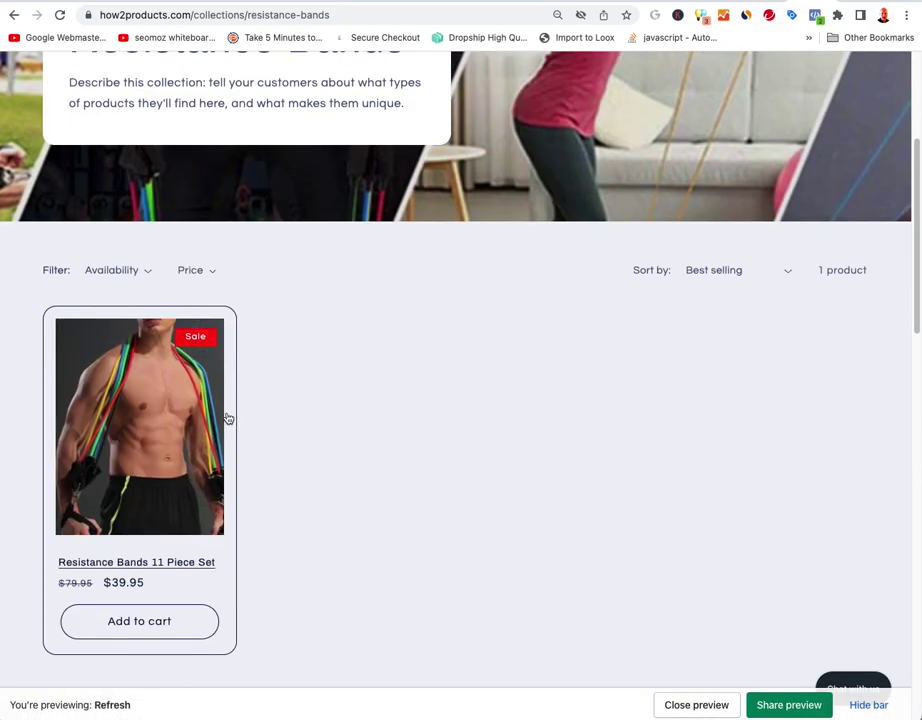
click(158, 620)
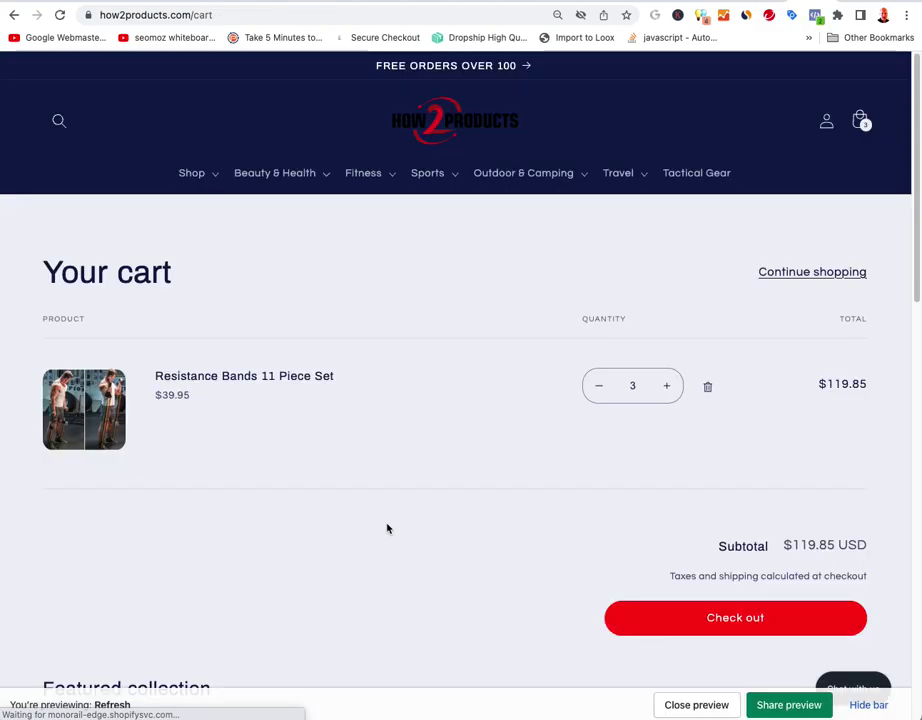
- Examine the cart page's product list, checkout area and featured collection in the store preview
scroll(429, 378, down, 3)
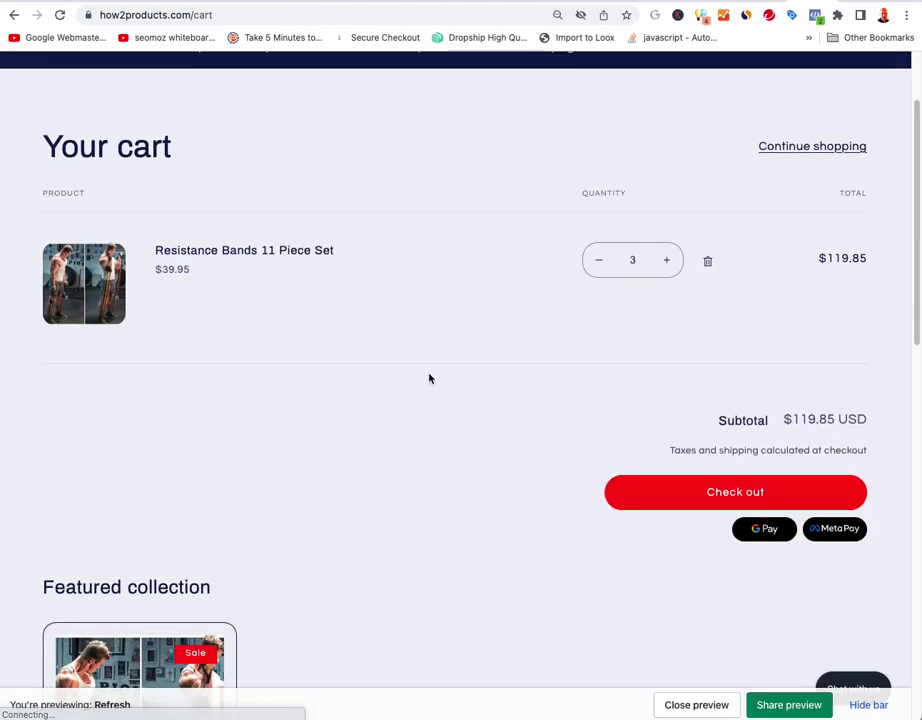
scroll(429, 380, up, 3)
scroll(429, 380, down, 5)
scroll(429, 382, down, 8)
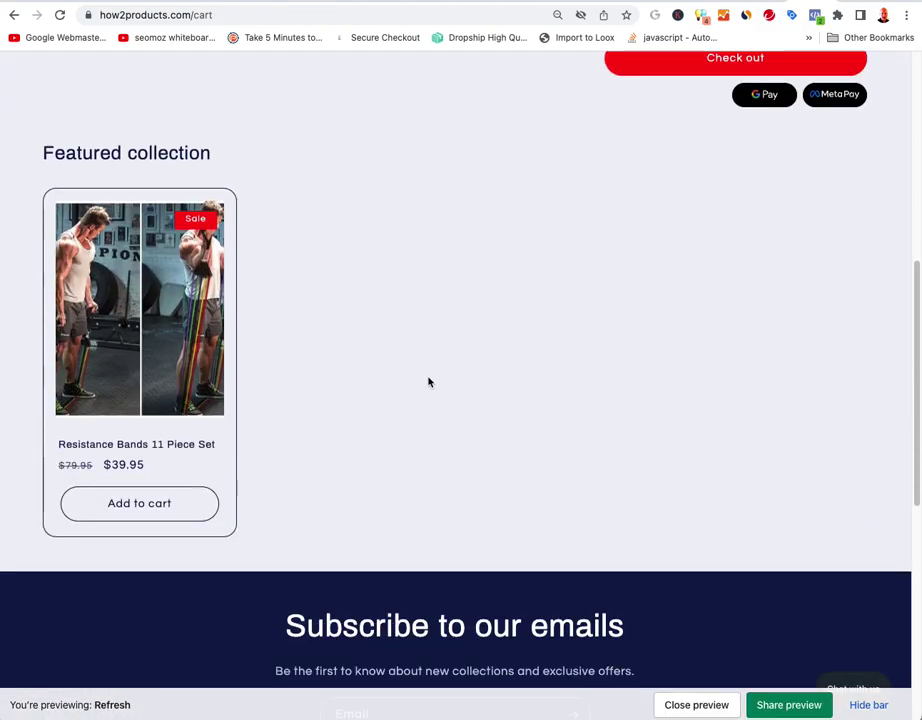
scroll(429, 382, up, 9)
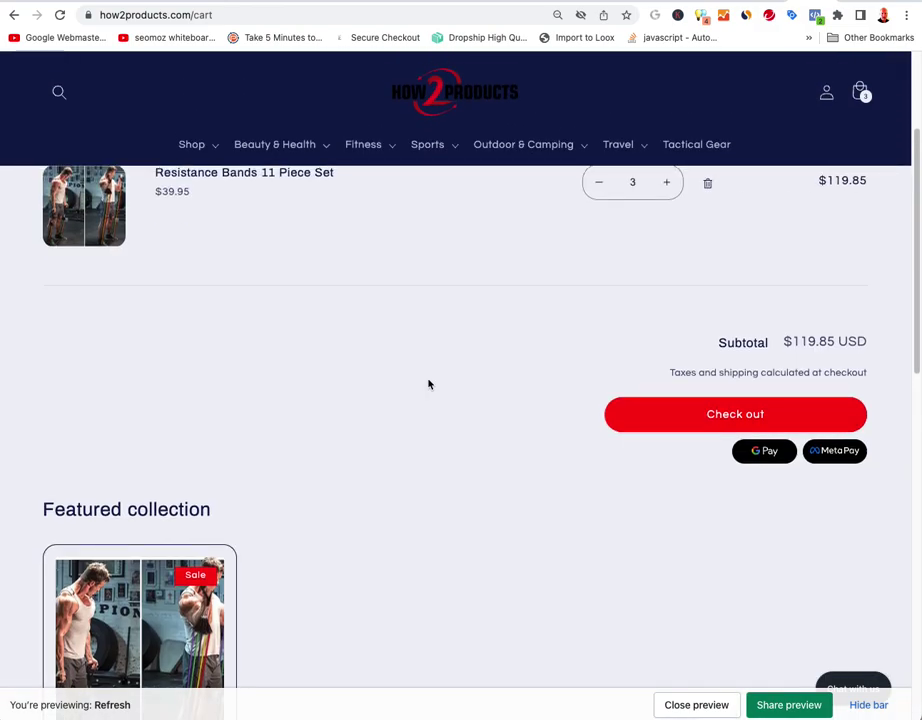
scroll(429, 384, up, 3)
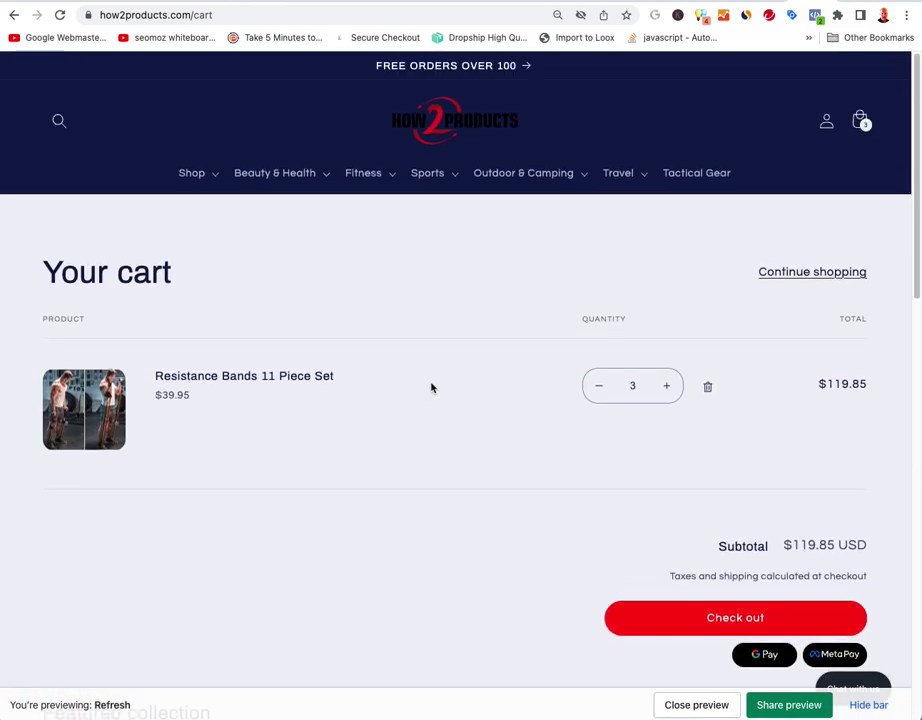
- Return to the theme editor, save the cart type as Popup notification, and view the collection choices for the cart drawer
key(ctrl+Tab)
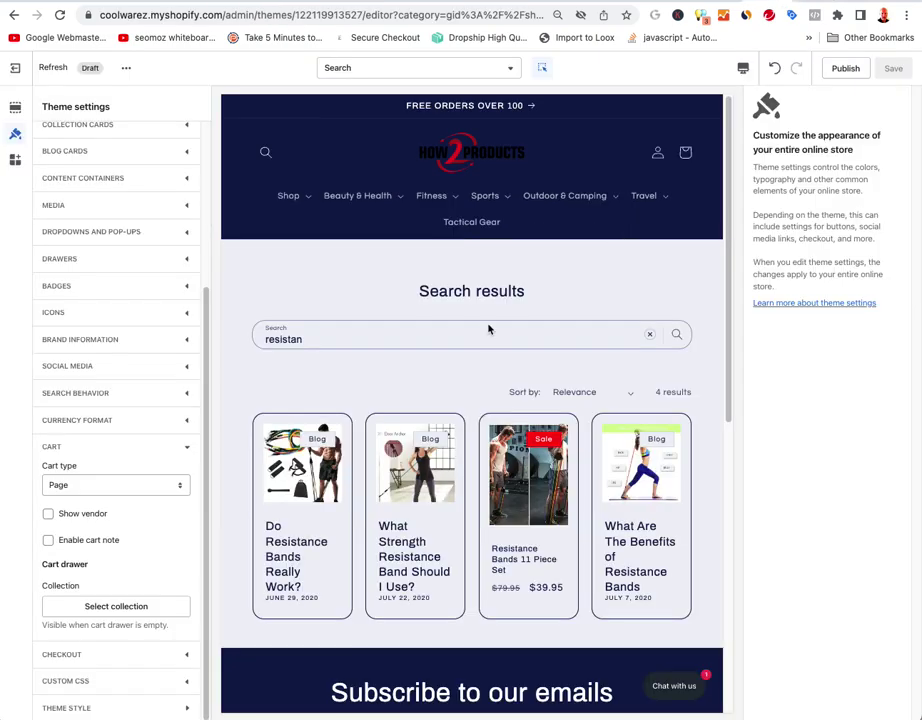
click(129, 494)
click(113, 500)
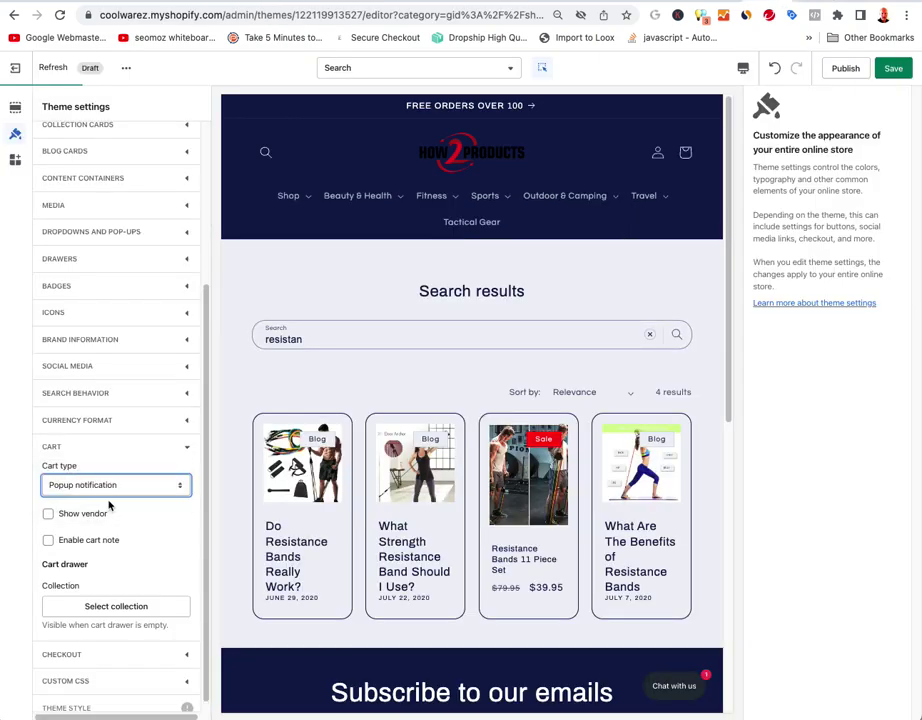
click(893, 68)
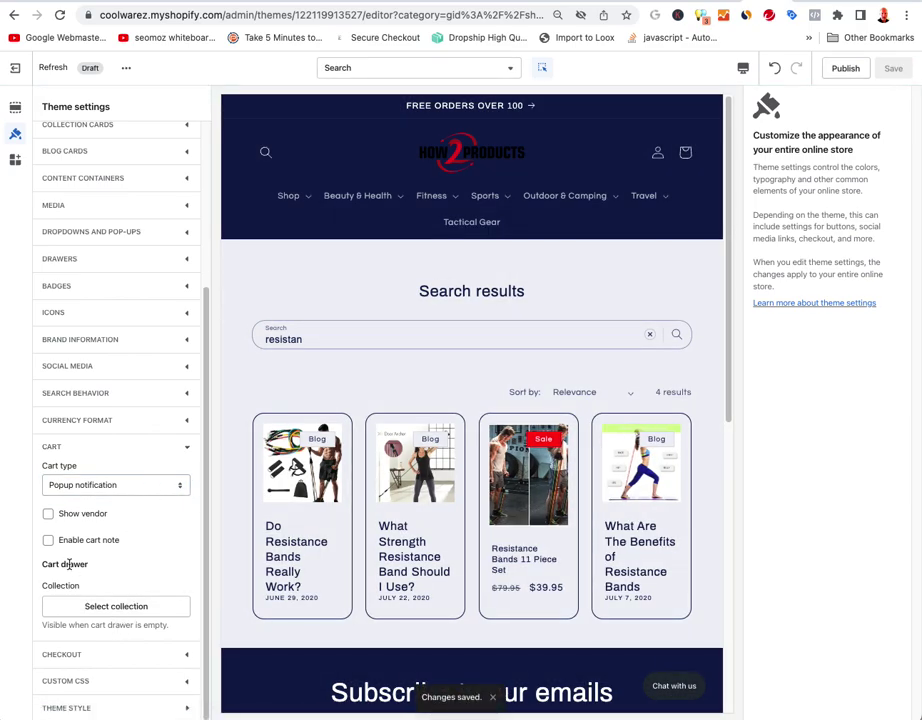
click(113, 610)
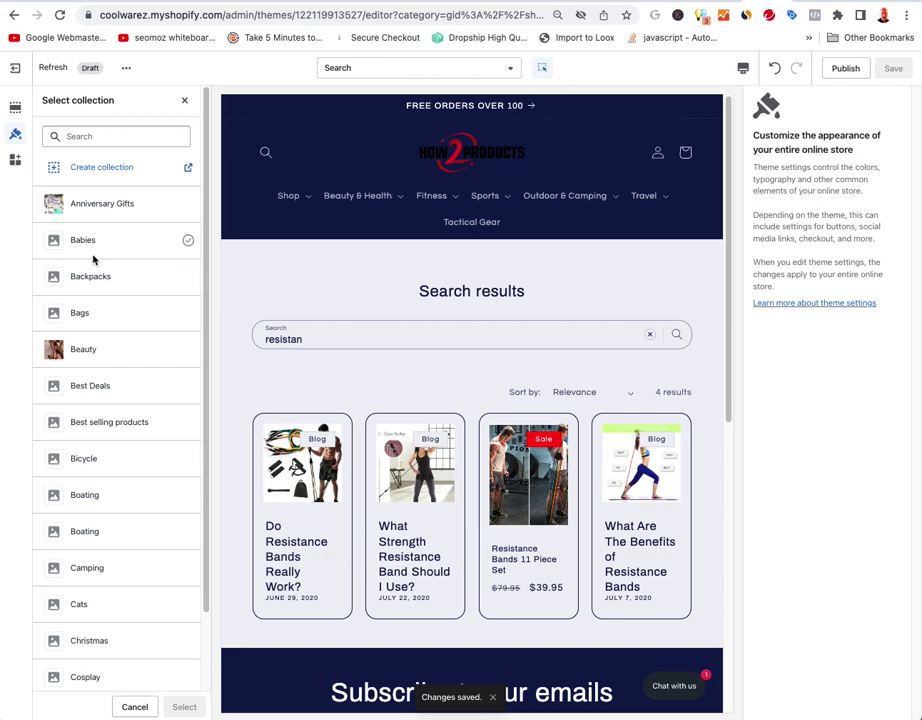
click(184, 100)
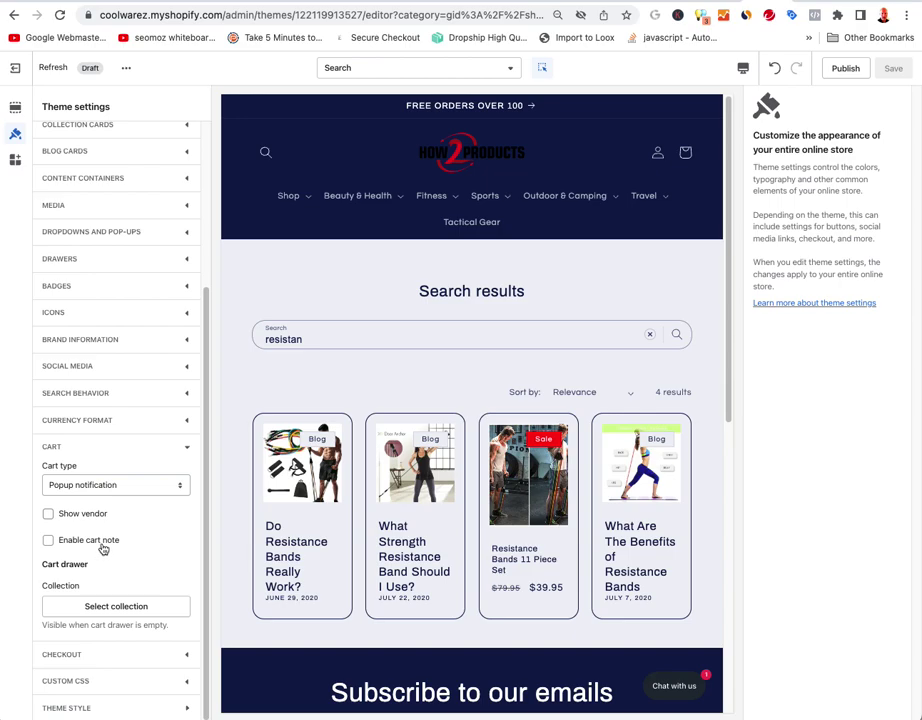
- Open the theme's checkout settings and proceed to checkout from the cart page preview
click(122, 654)
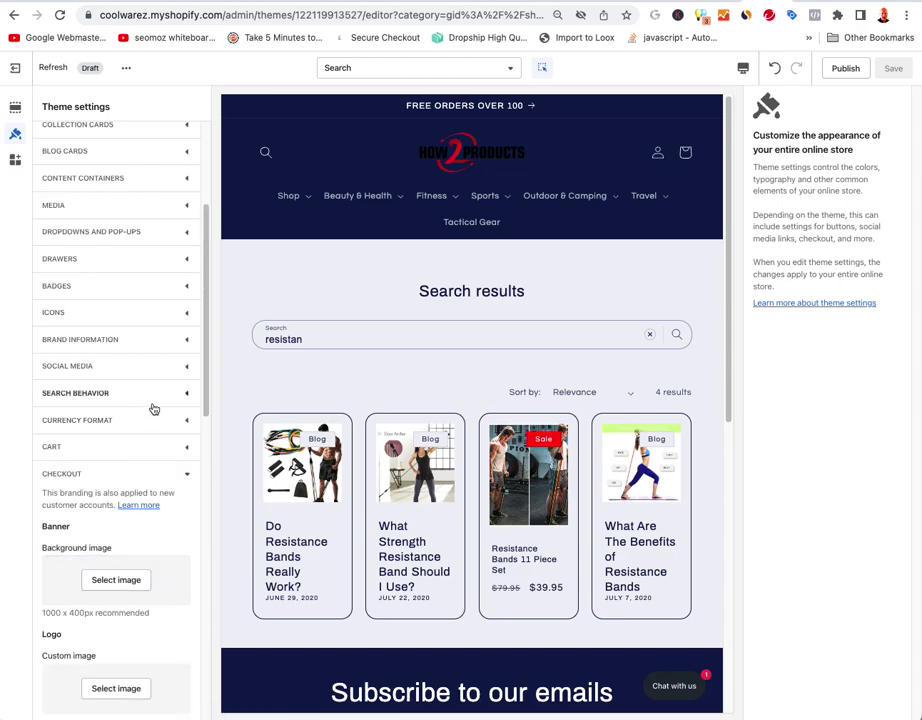
scroll(90, 537, down, 5)
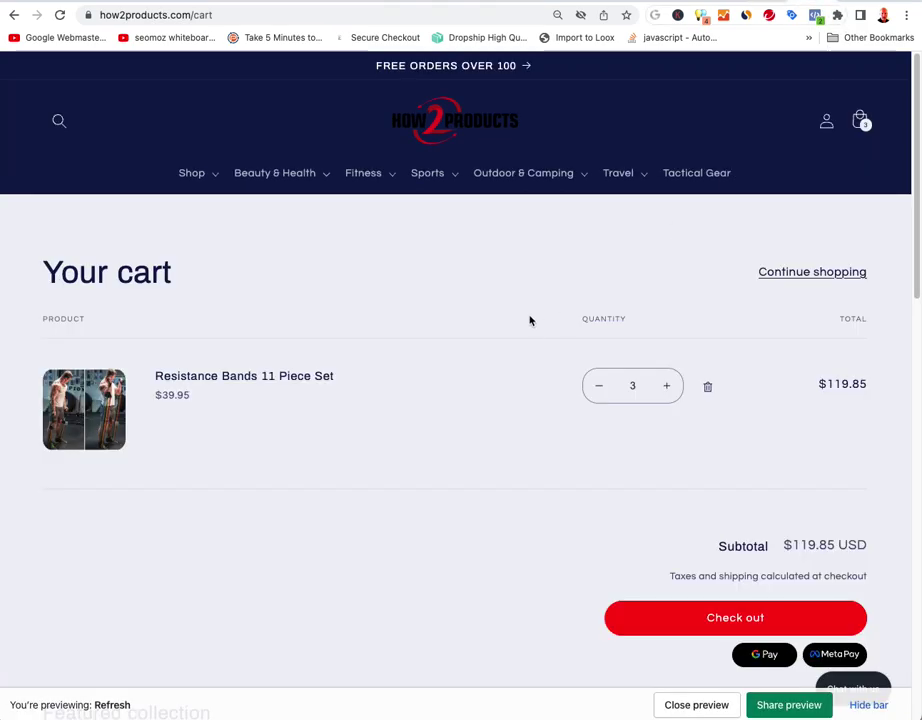
click(708, 616)
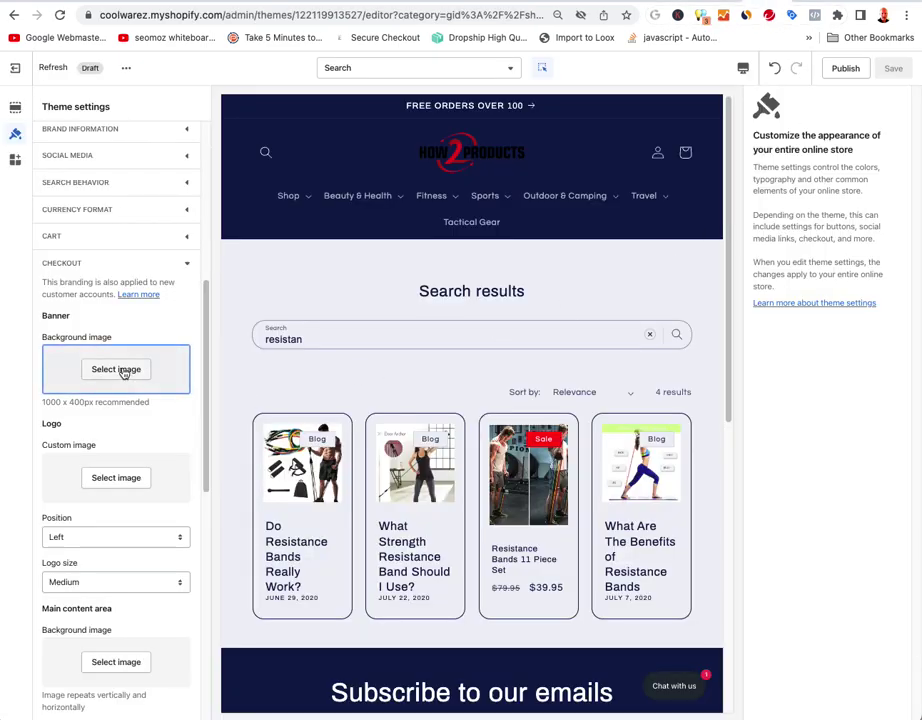
- Choose the How2Products logo from the image library as the checkout's custom logo image
click(128, 478)
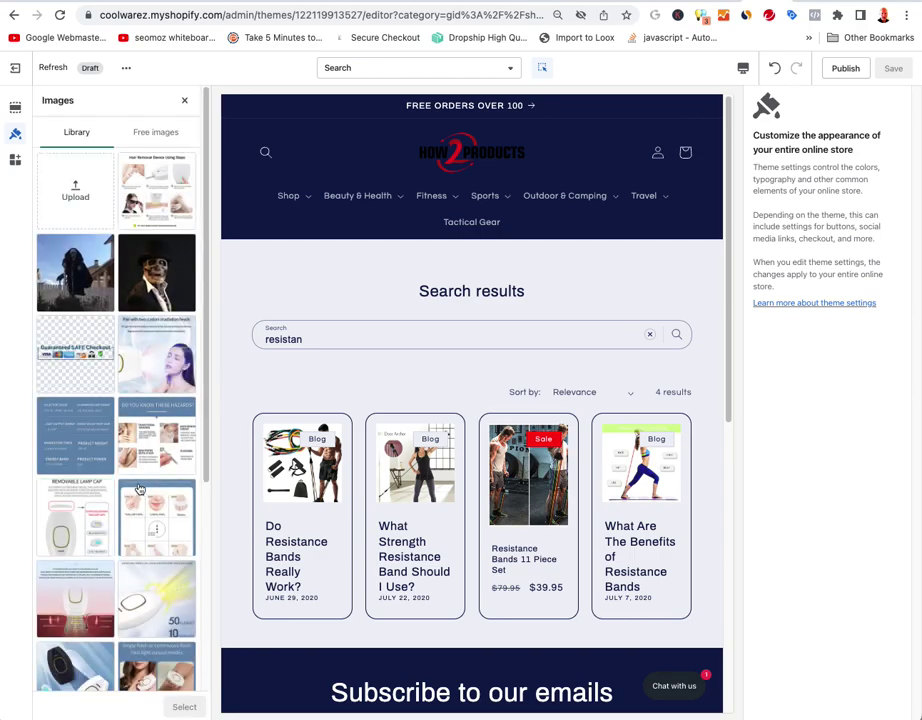
scroll(135, 483, down, 5)
click(146, 666)
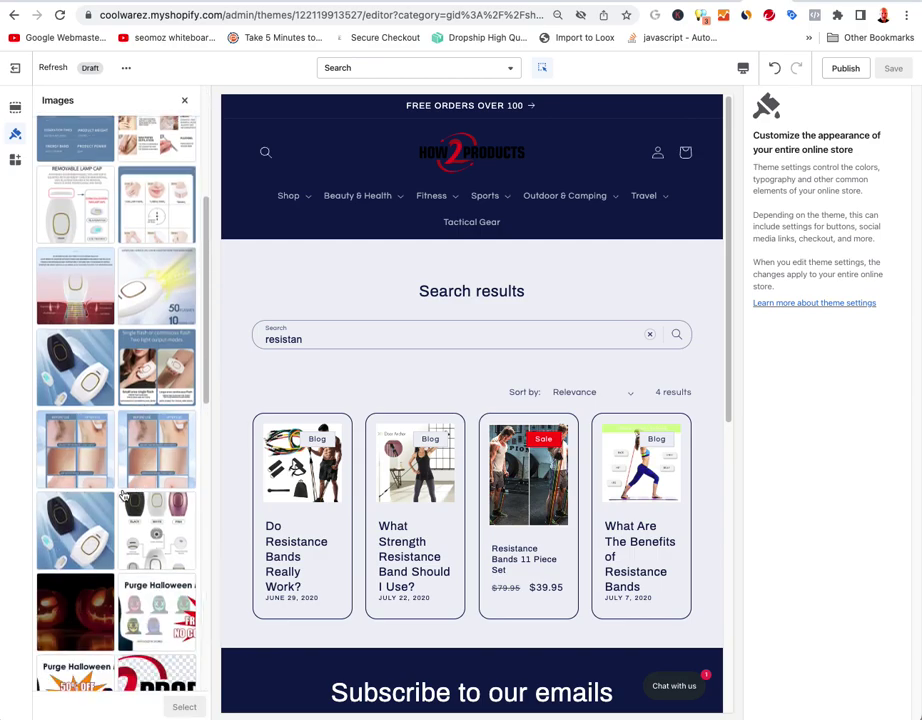
scroll(135, 410, down, 8)
scroll(135, 410, up, 4)
click(156, 305)
click(184, 707)
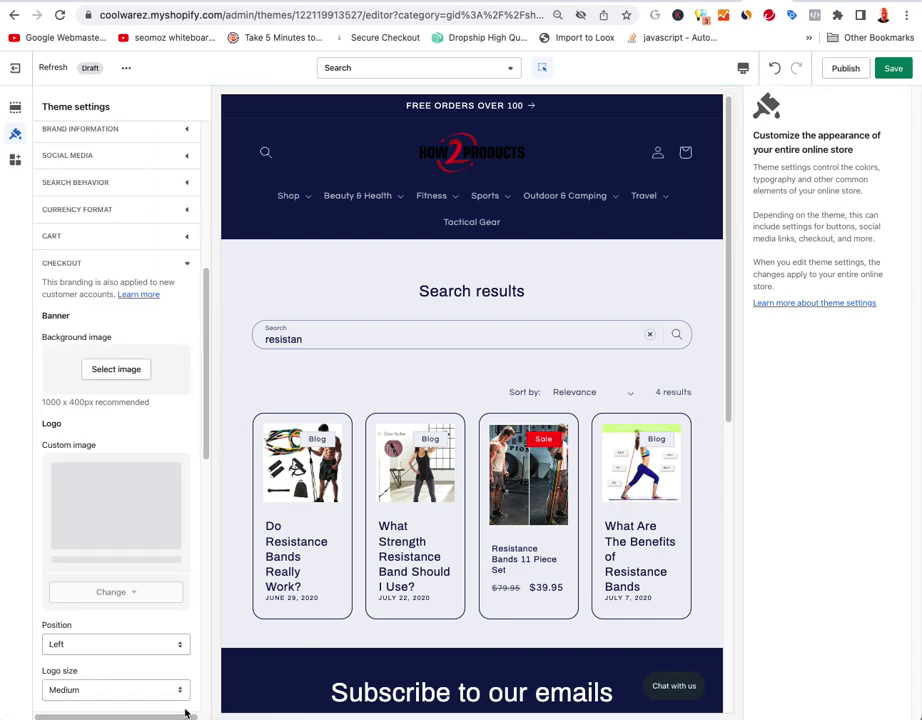
- Set the checkout banner's background to the library image of the woman with the irradiation-heads text
scroll(149, 434, down, 3)
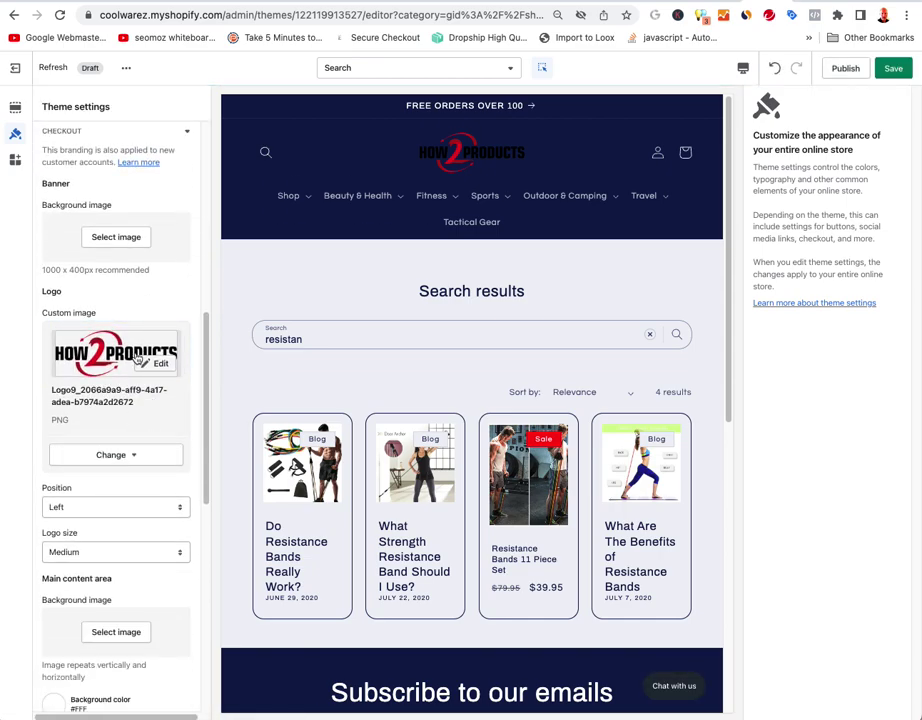
click(106, 236)
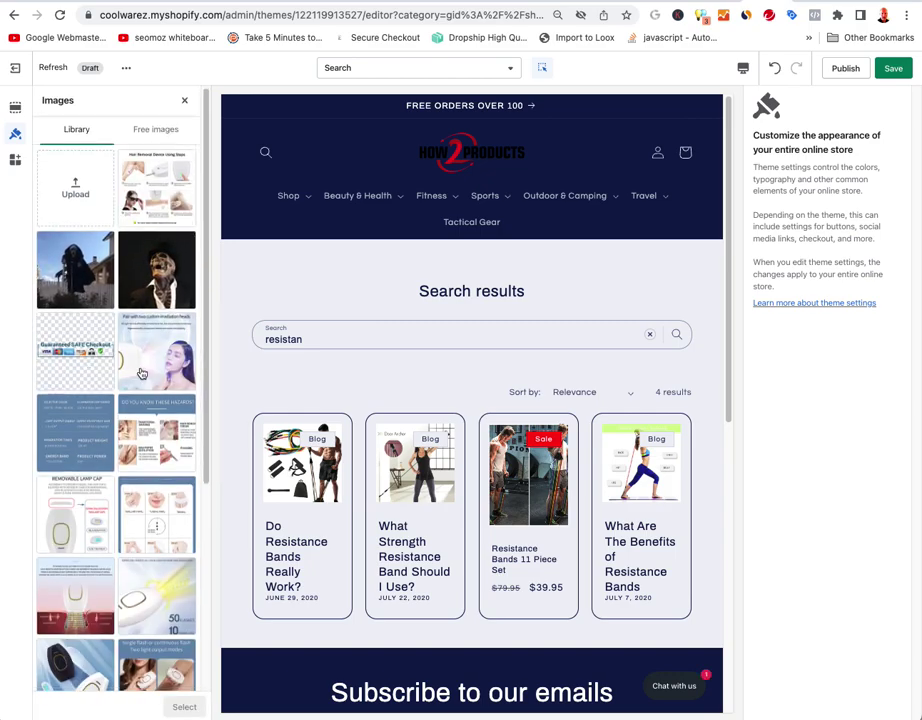
click(150, 365)
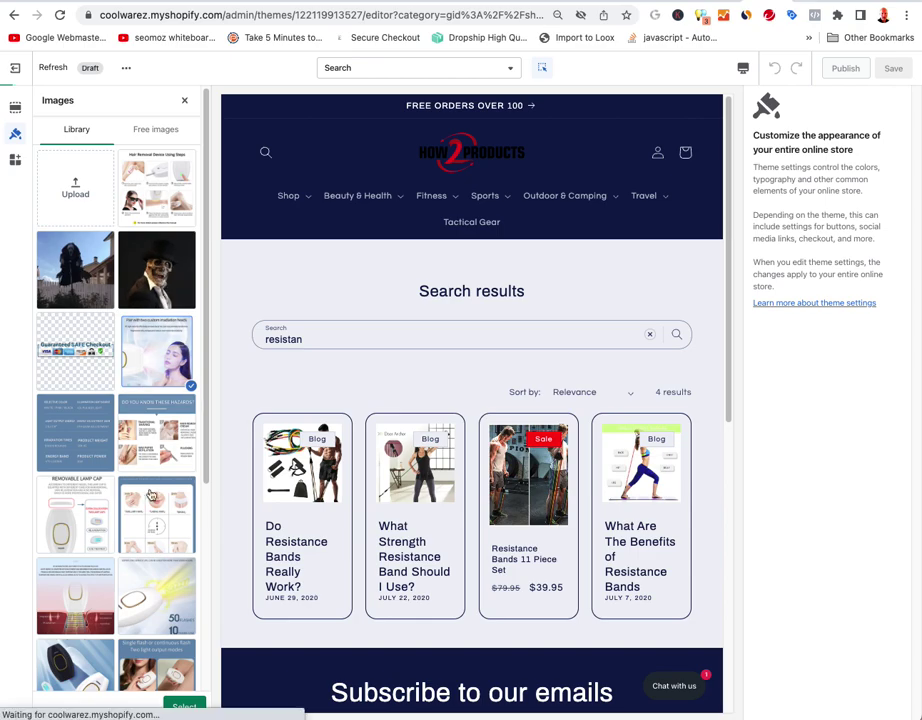
click(186, 706)
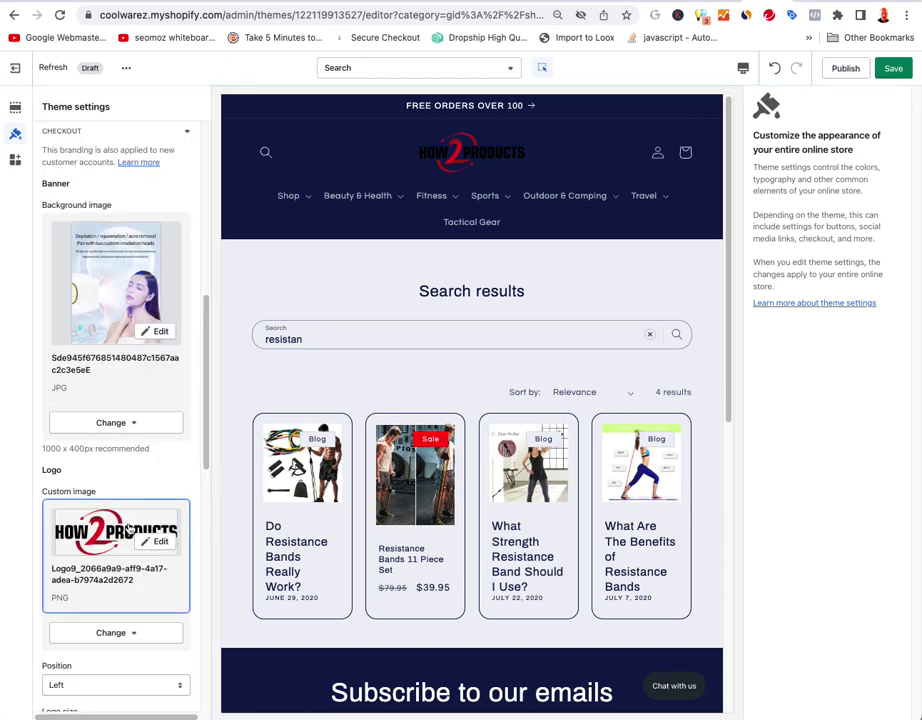
- Set the checkout main content area's background to the blue Product Parameters image from the library
scroll(128, 520, down, 5)
scroll(130, 514, down, 1)
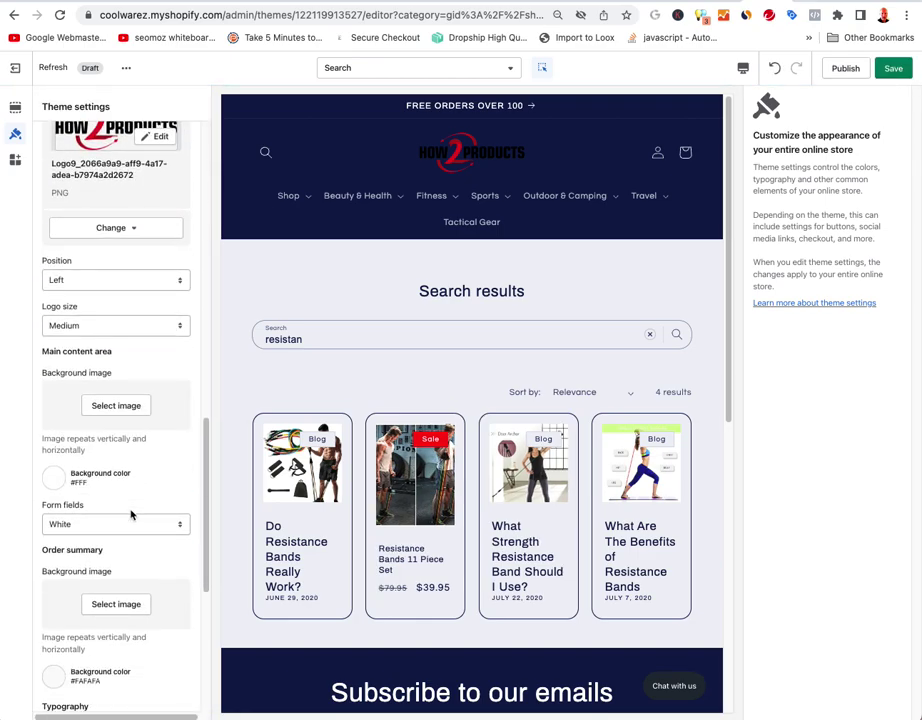
click(118, 406)
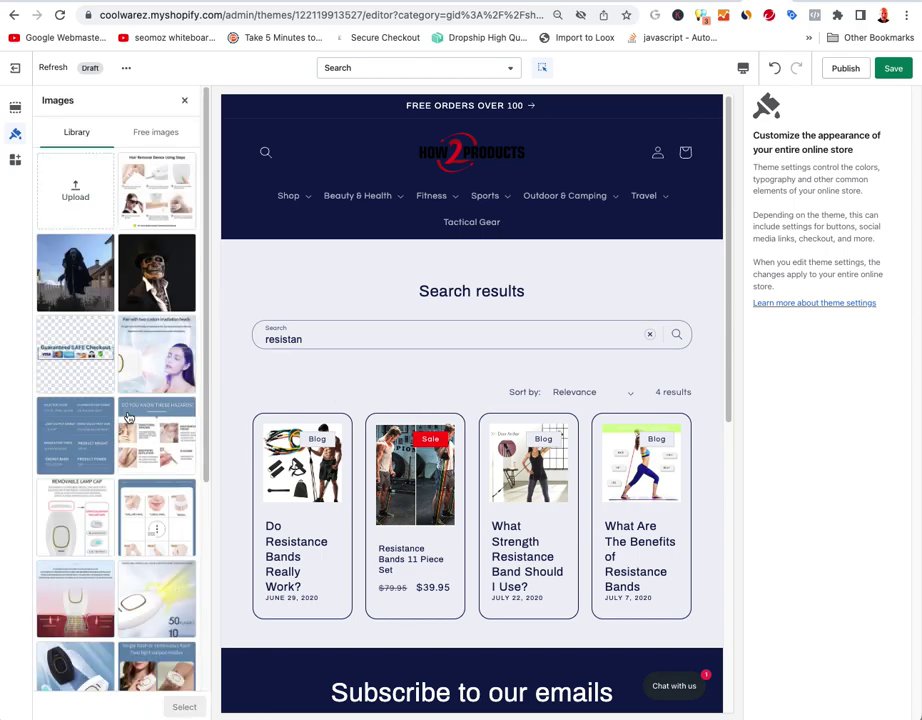
click(80, 437)
click(183, 707)
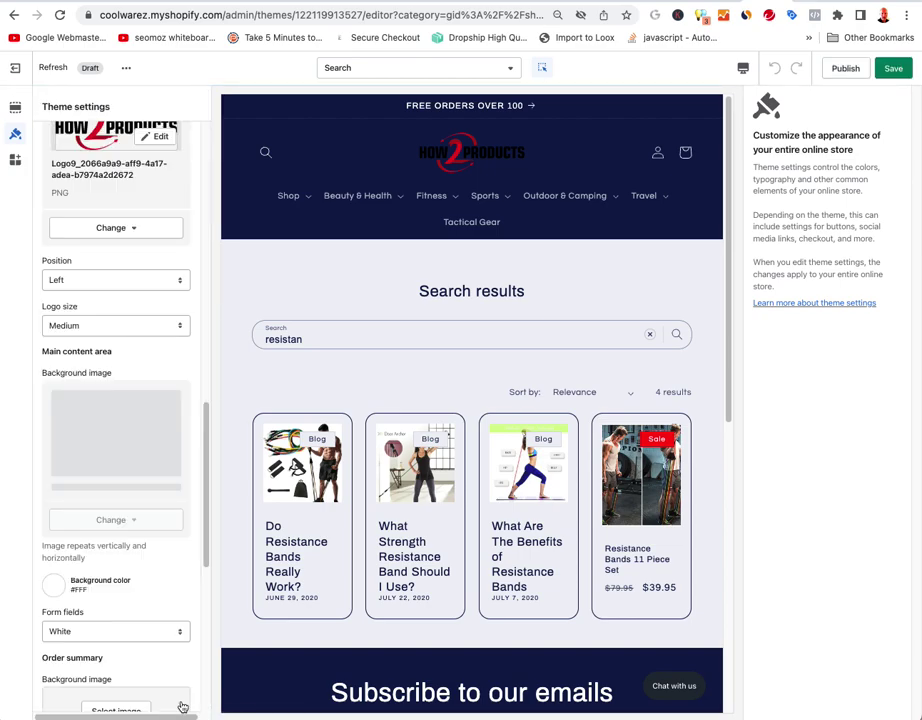
- Set the checkout order summary's background to the pink and light-blue intense pulsed light device image
scroll(139, 497, down, 1)
scroll(139, 497, down, 5)
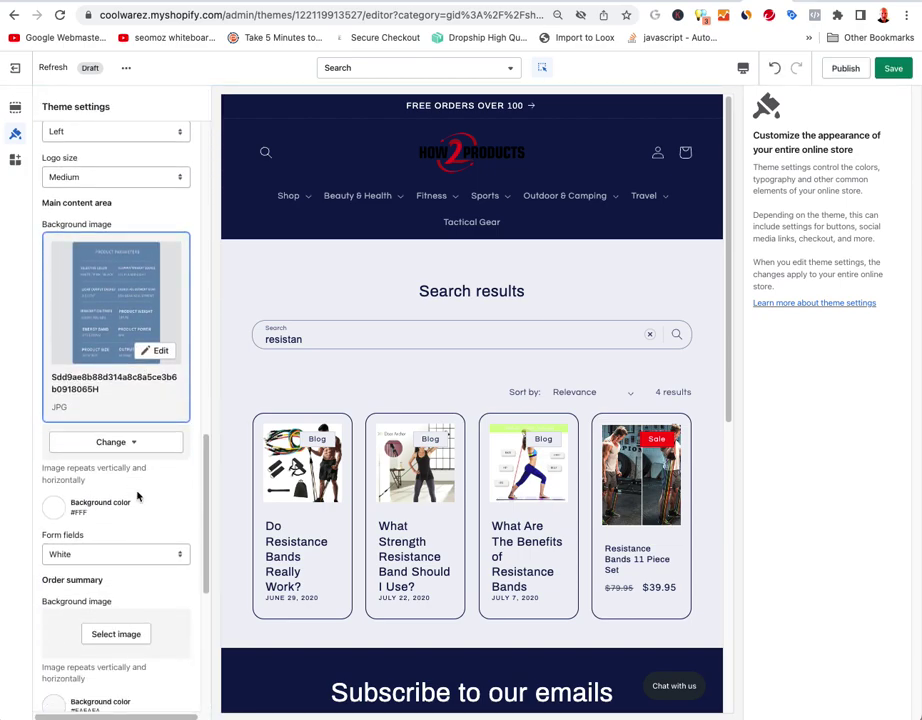
scroll(139, 495, down, 3)
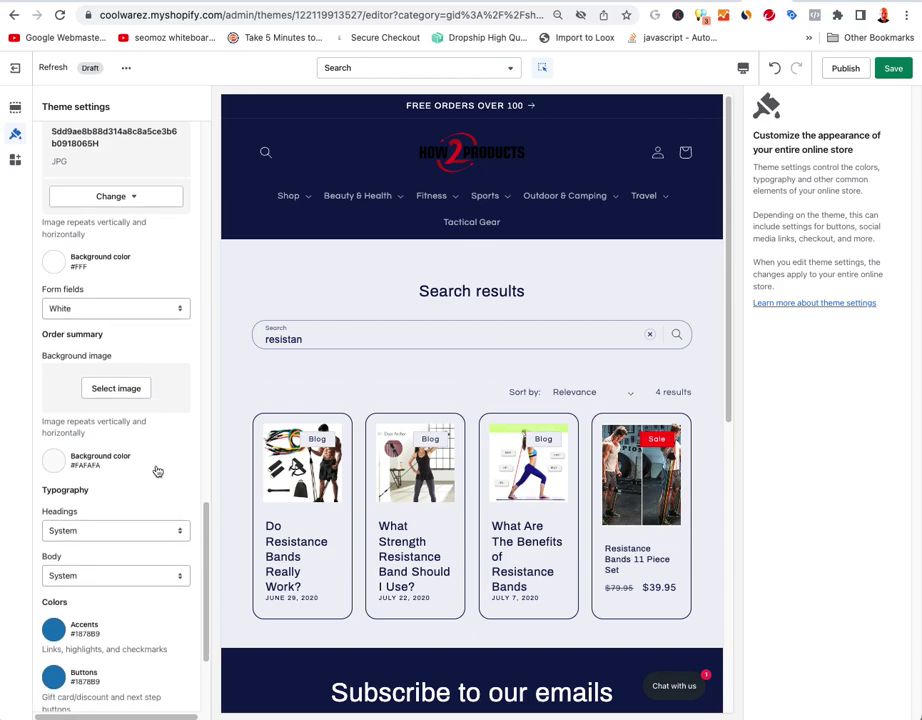
click(126, 389)
click(110, 590)
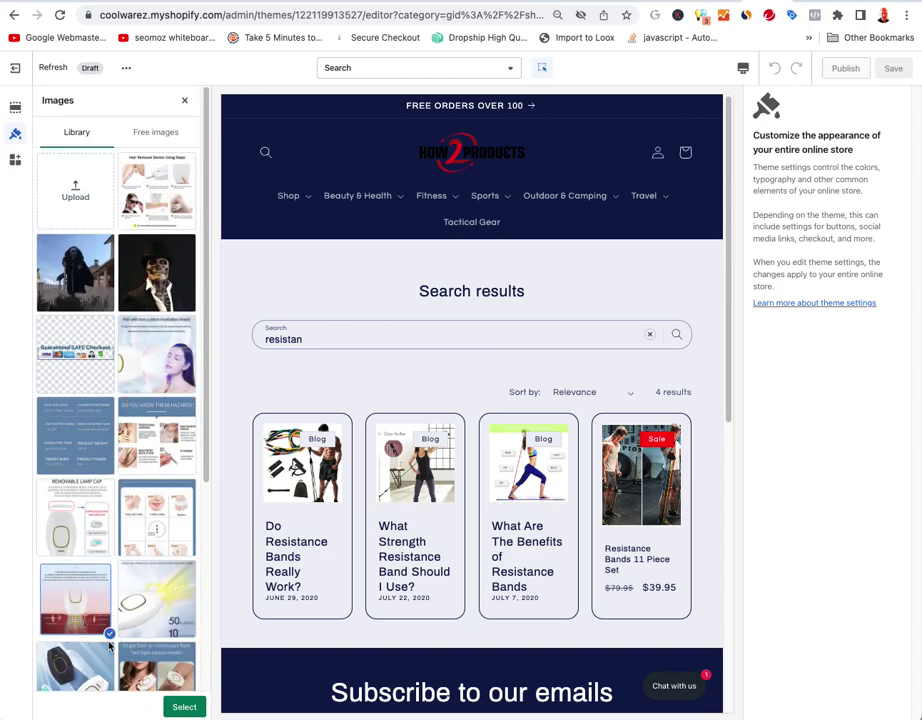
click(184, 707)
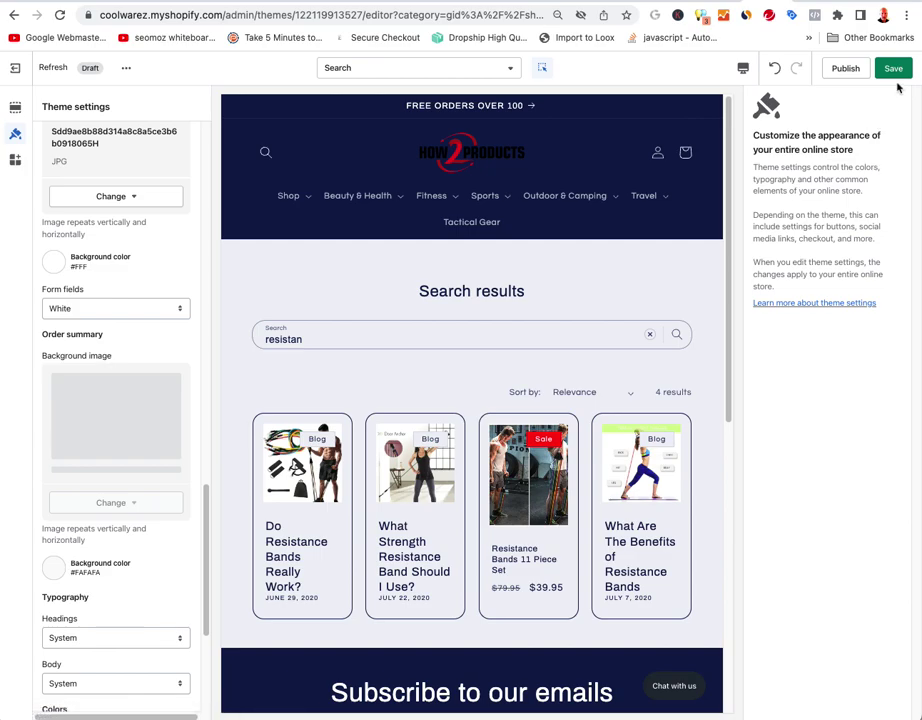
- Save the theme, review the logo, banner and background images on the store's checkout page, and return to the theme editor
click(895, 70)
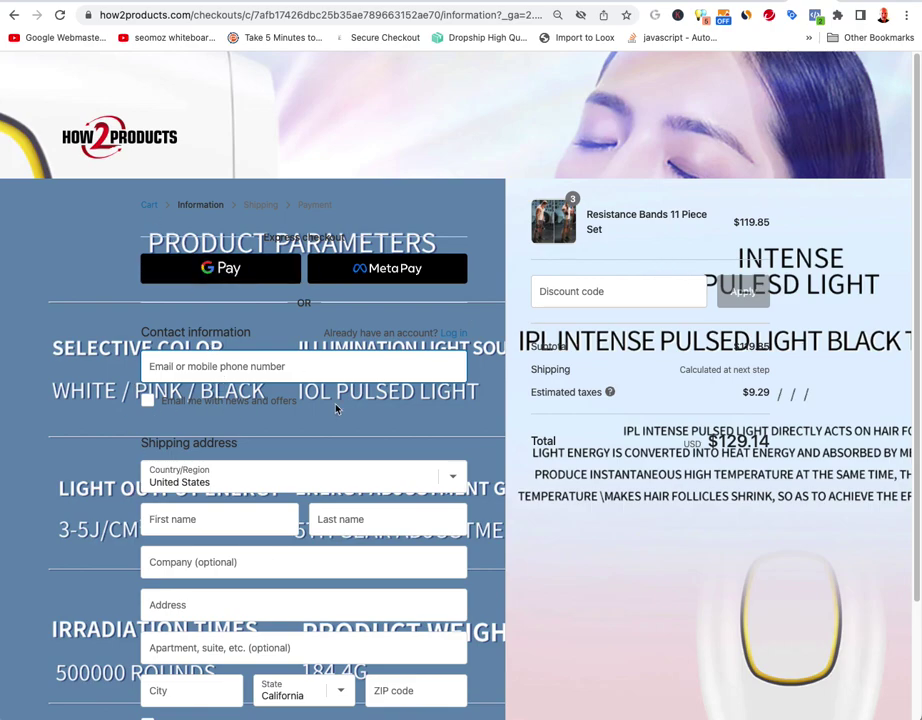
scroll(657, 490, down, 3)
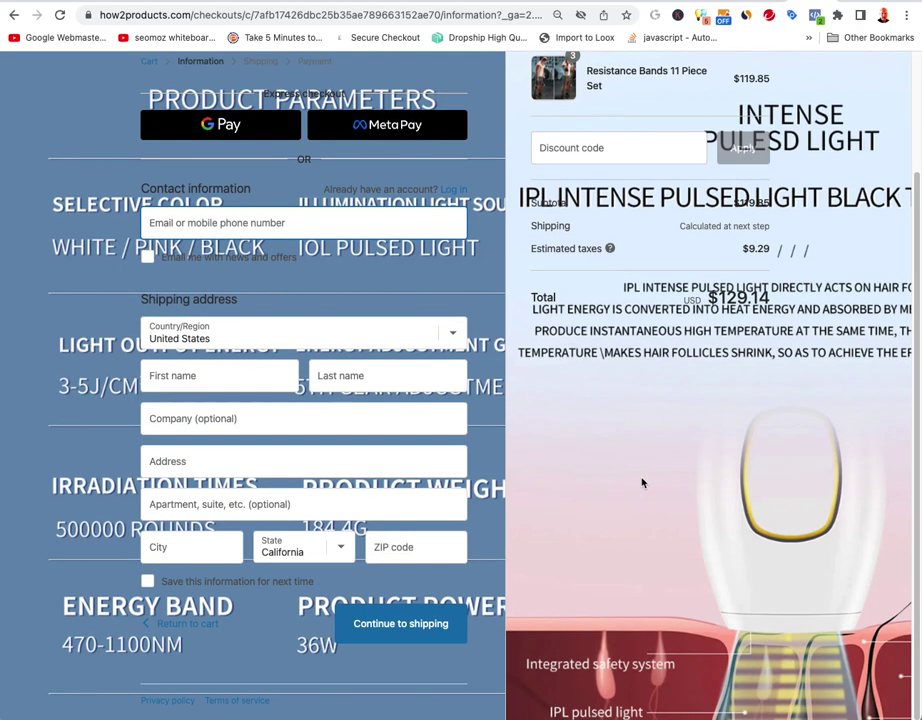
scroll(642, 483, up, 3)
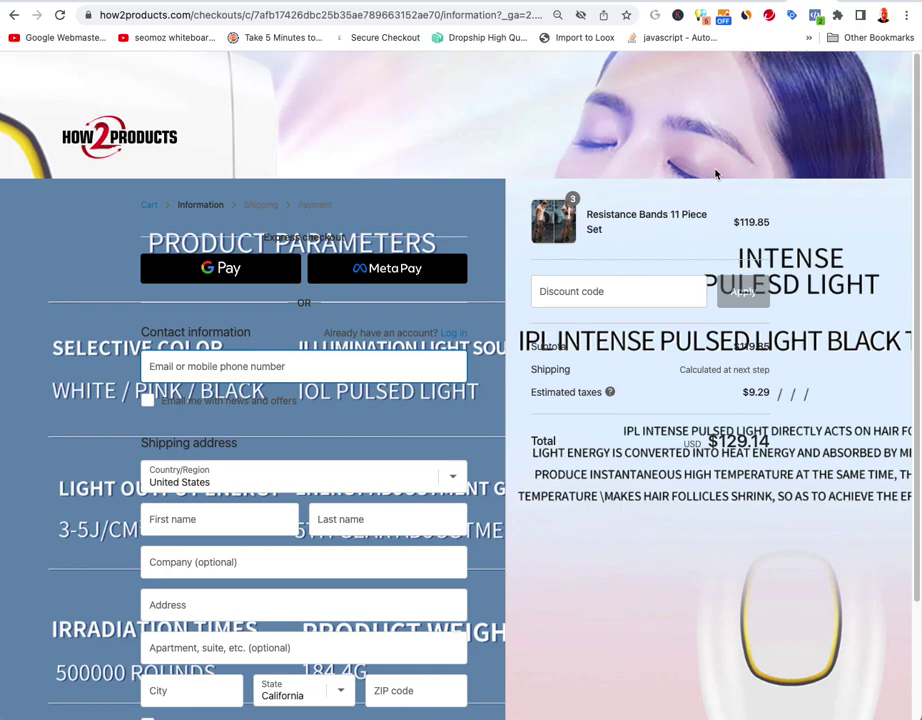
key(ctrl+Tab)
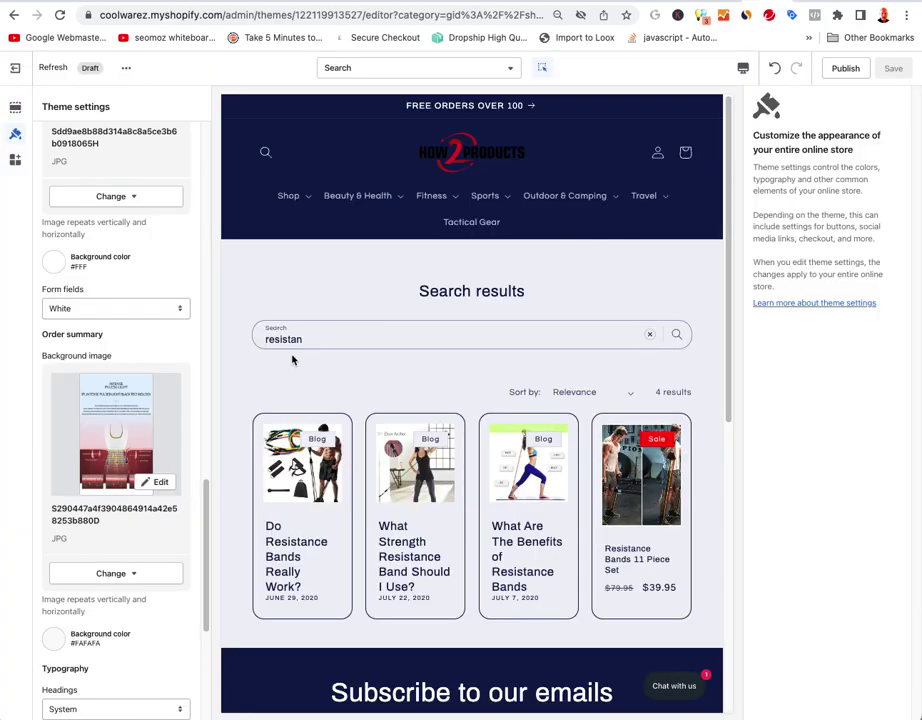
- Remove the background images from the checkout's order summary and main content area, and save the theme
click(107, 574)
click(118, 630)
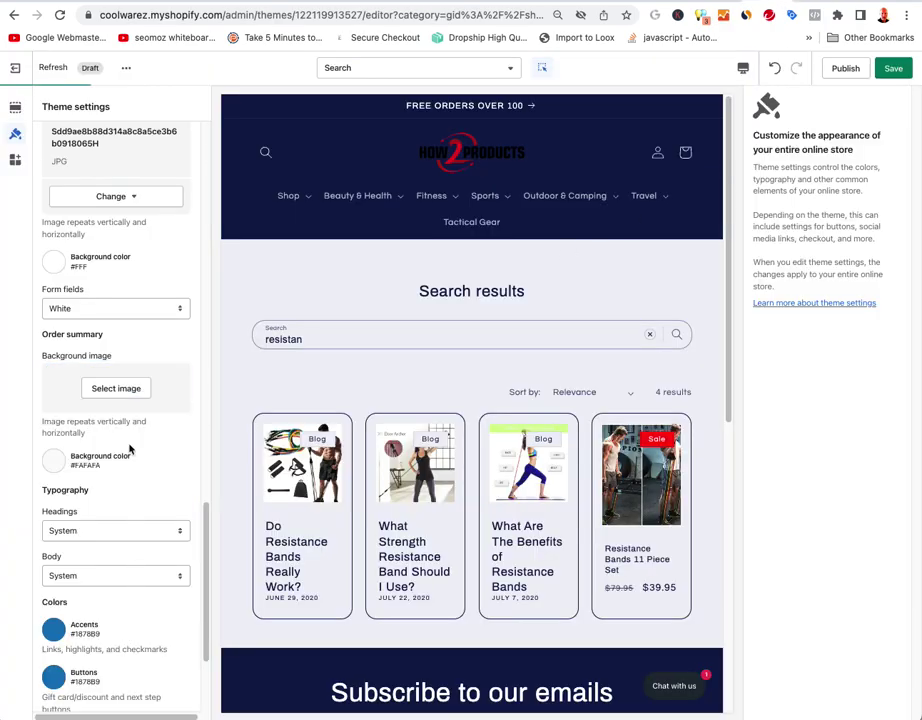
scroll(128, 470, up, 3)
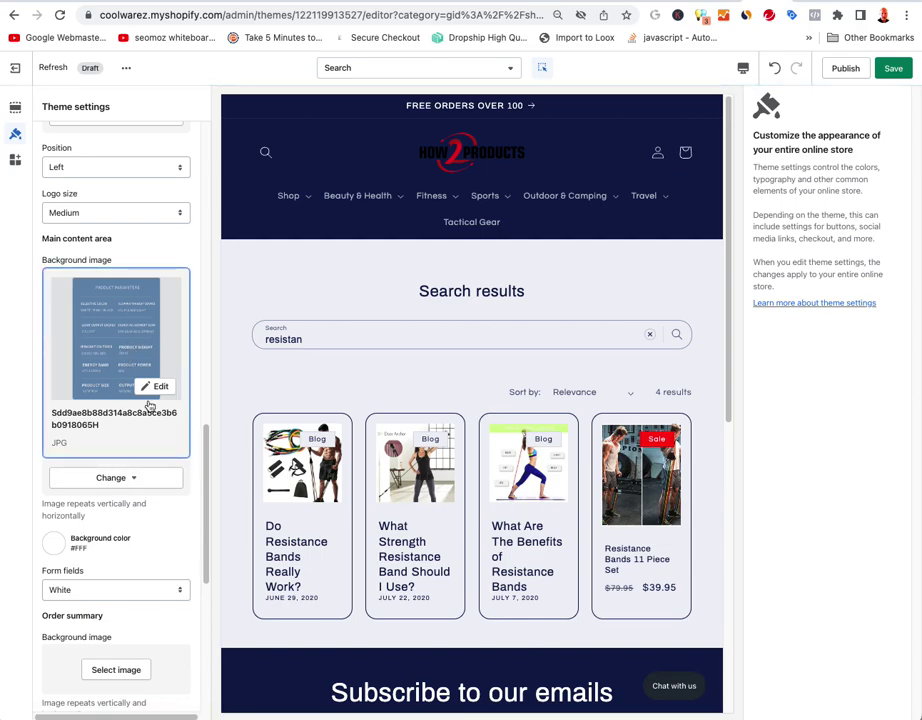
click(118, 477)
click(119, 531)
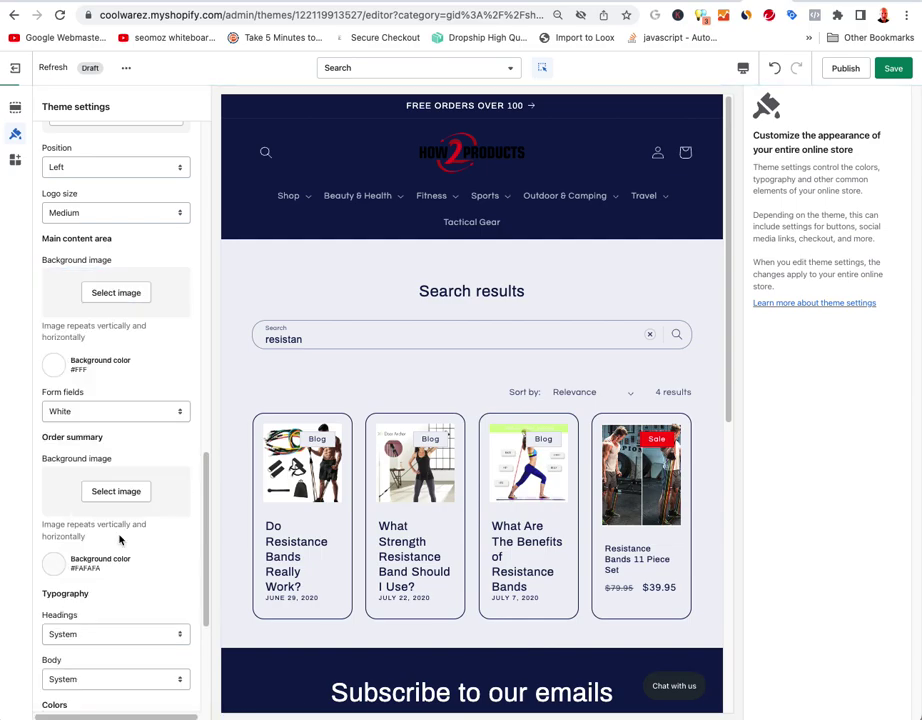
scroll(127, 396, up, 3)
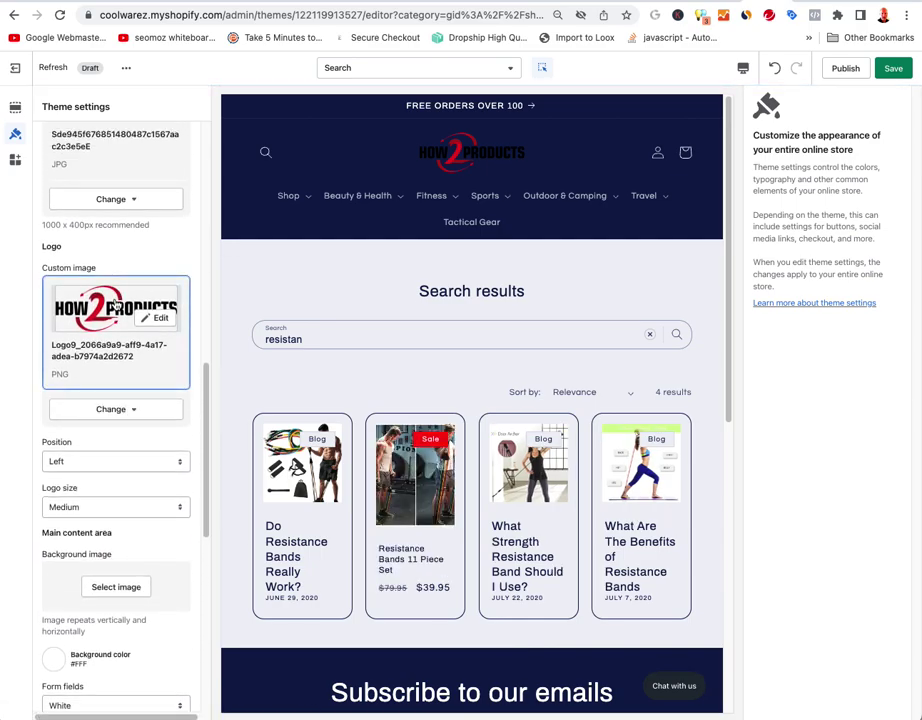
scroll(117, 317, down, 6)
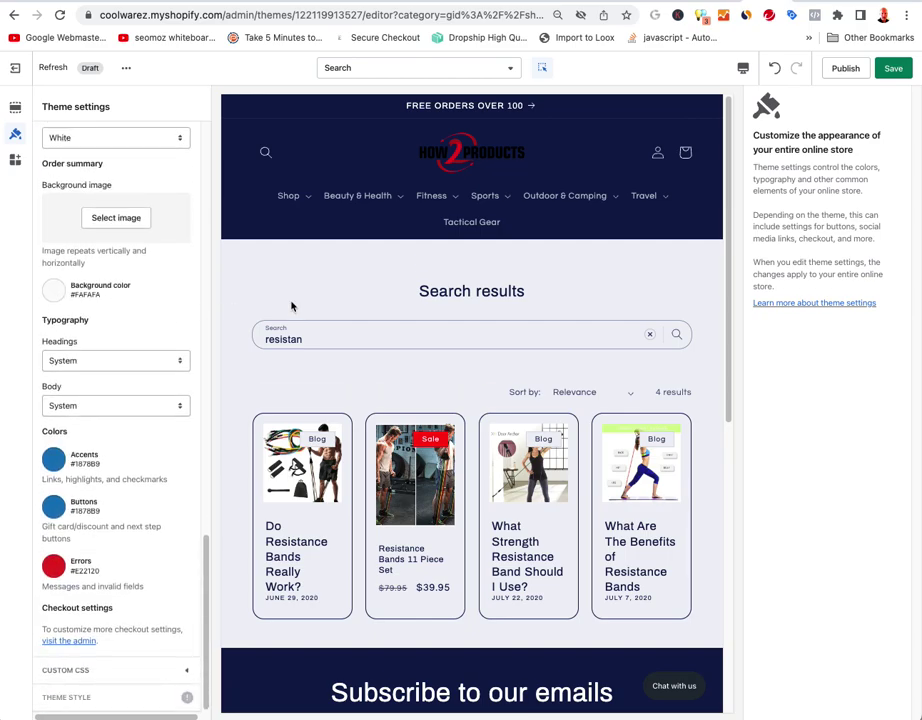
click(893, 68)
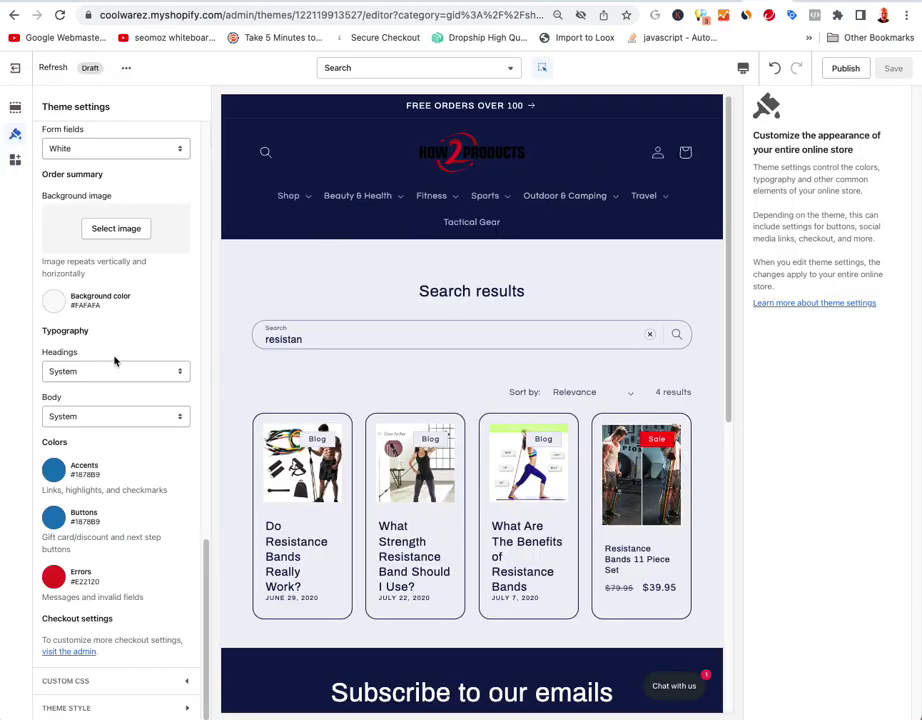
- Remove the checkout banner's background image and save the theme
scroll(141, 444, up, 10)
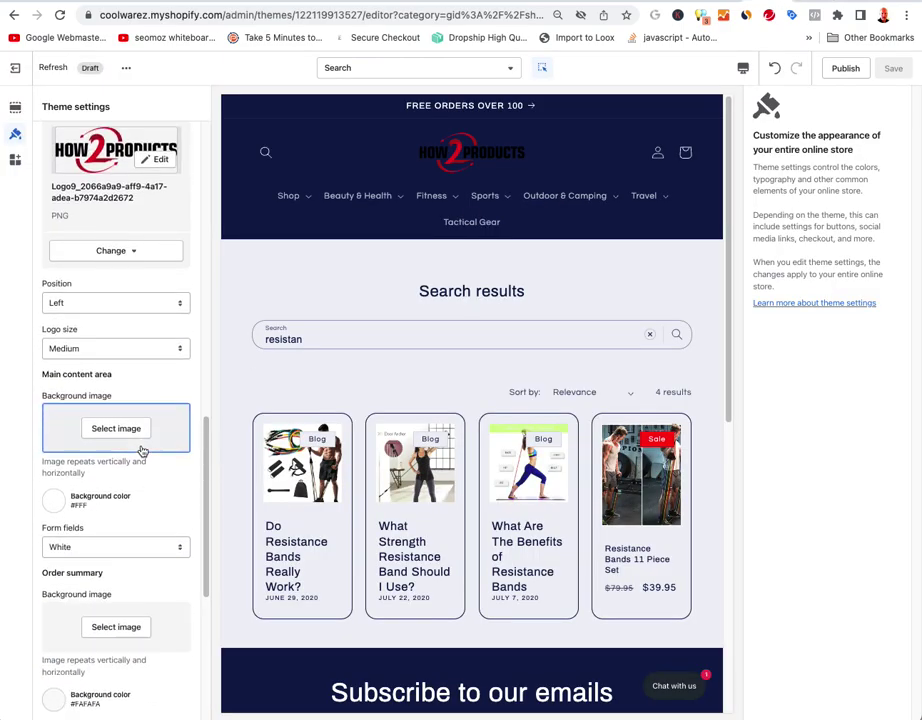
scroll(143, 455, up, 1)
click(127, 380)
click(113, 435)
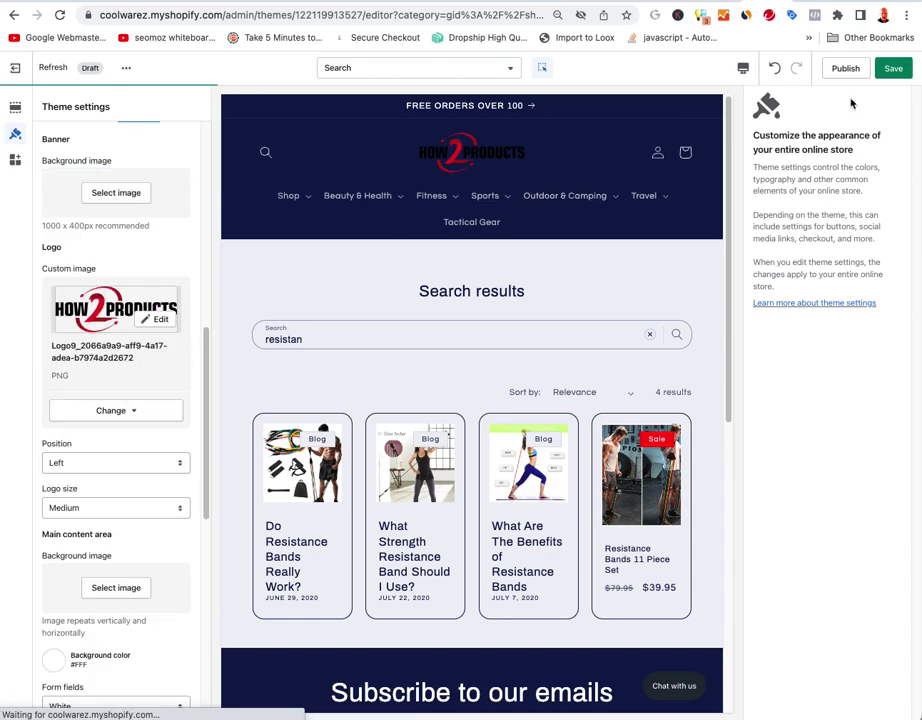
click(893, 68)
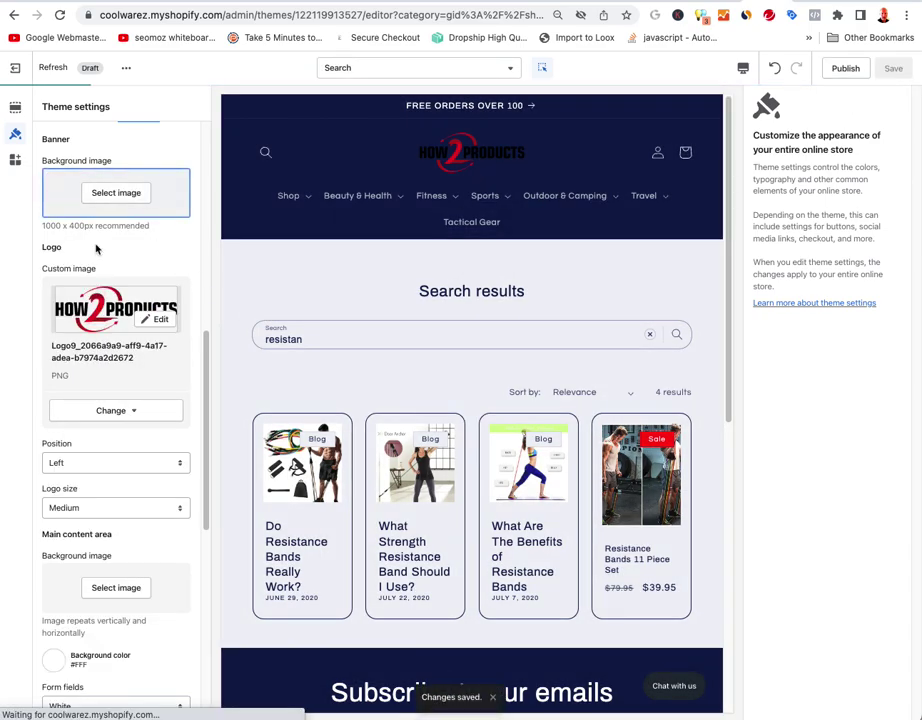
- Examine the remaining checkout options in the theme settings, along with the custom CSS and theme style settings
scroll(105, 380, down, 3)
scroll(105, 358, down, 5)
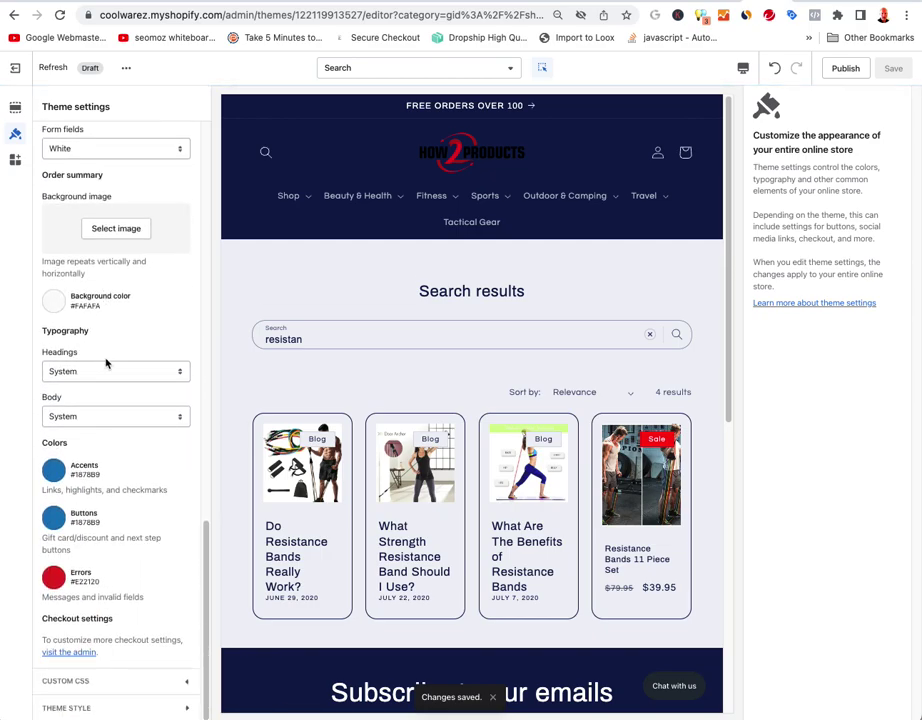
click(112, 682)
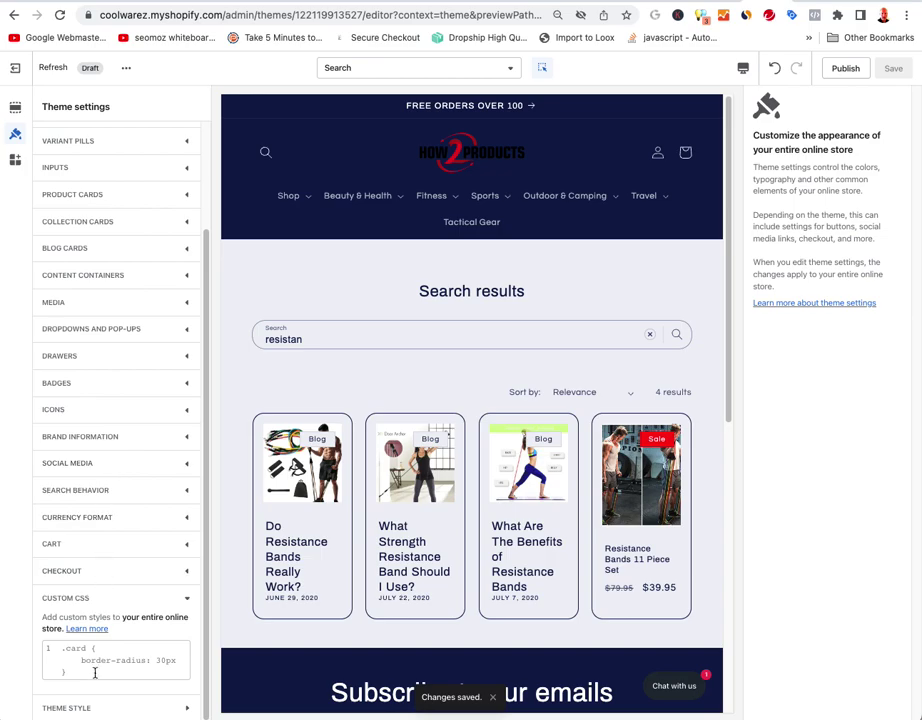
click(98, 711)
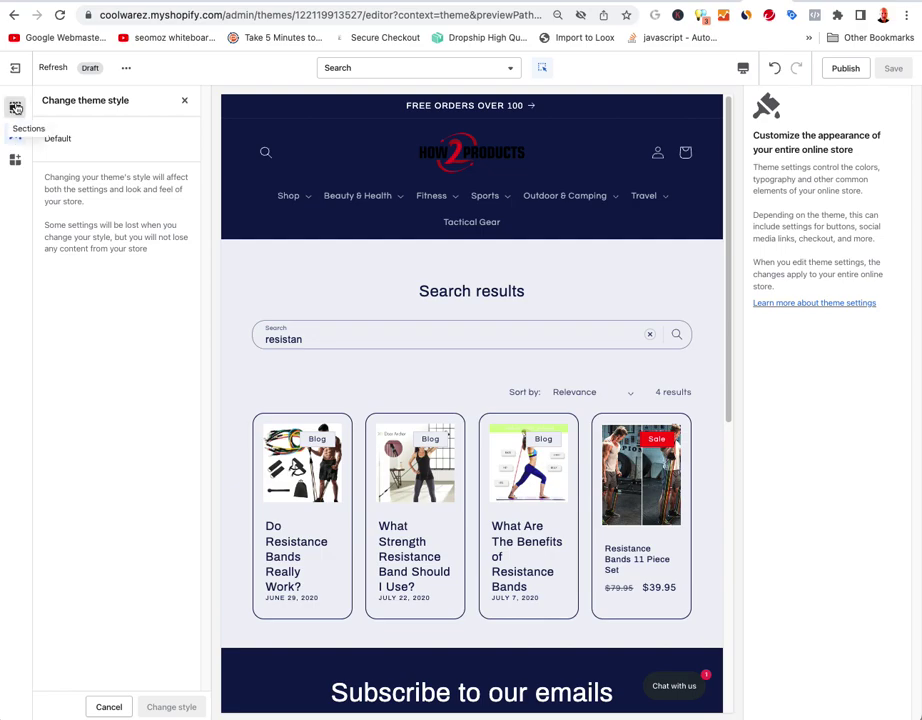
- Review the search template's sections, the available app embeds and the theme's additional actions
click(15, 107)
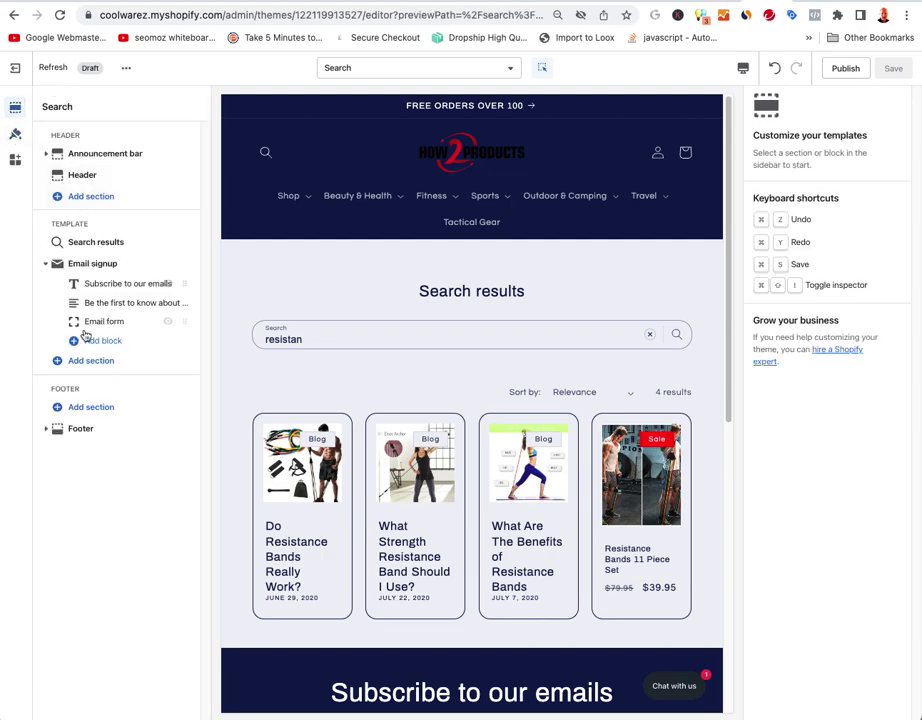
click(15, 162)
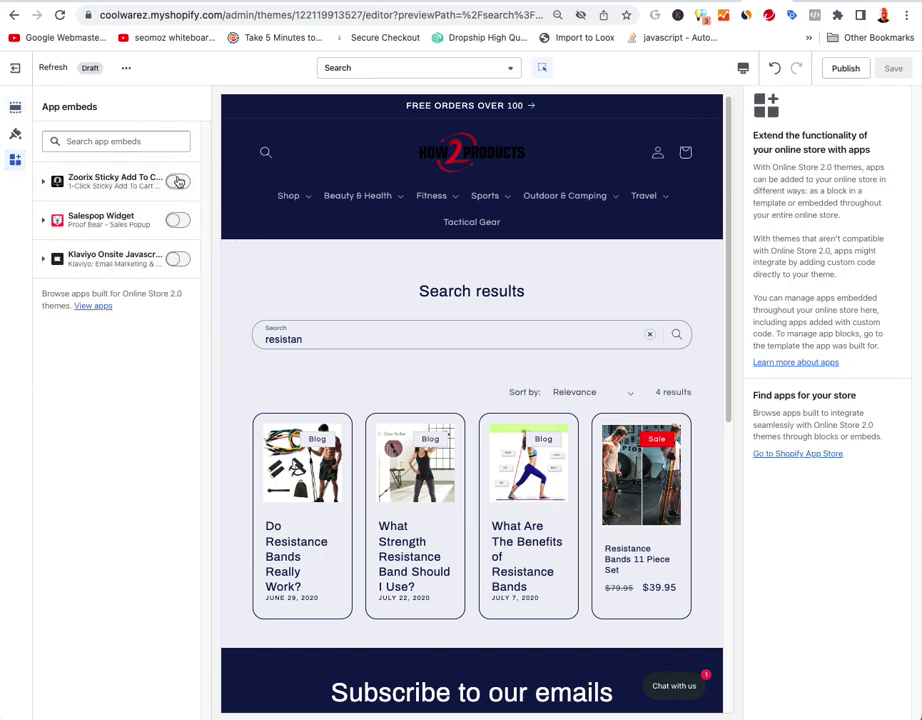
click(15, 133)
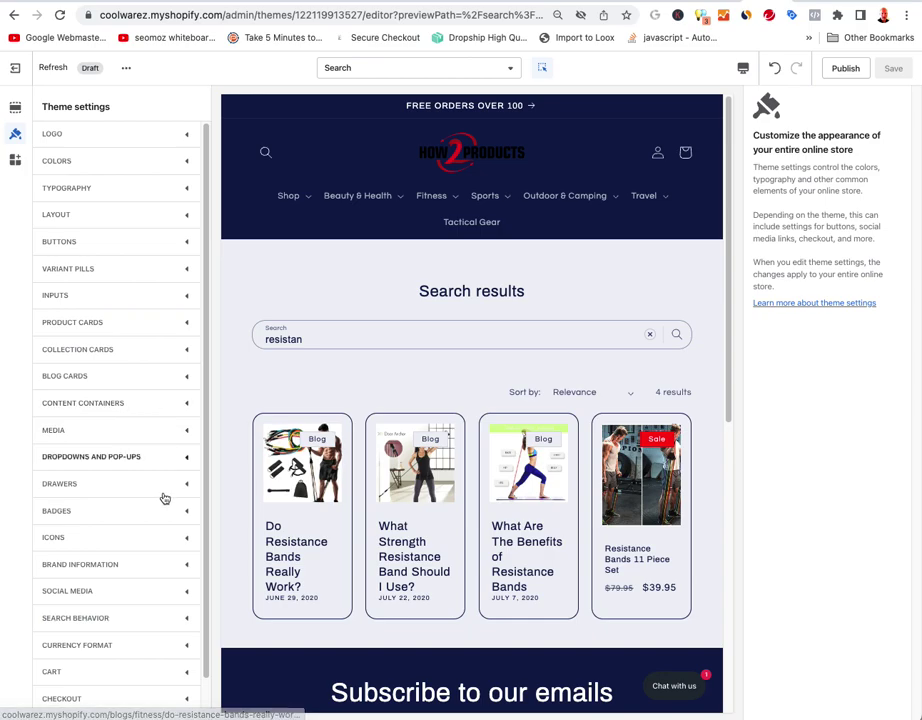
scroll(142, 183, down, 1)
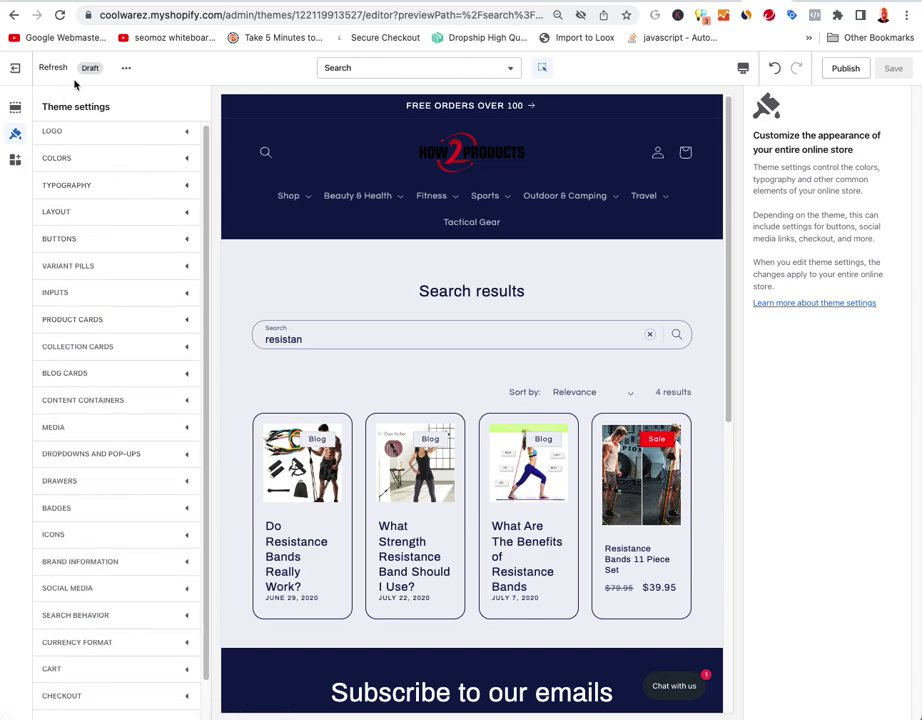
click(127, 68)
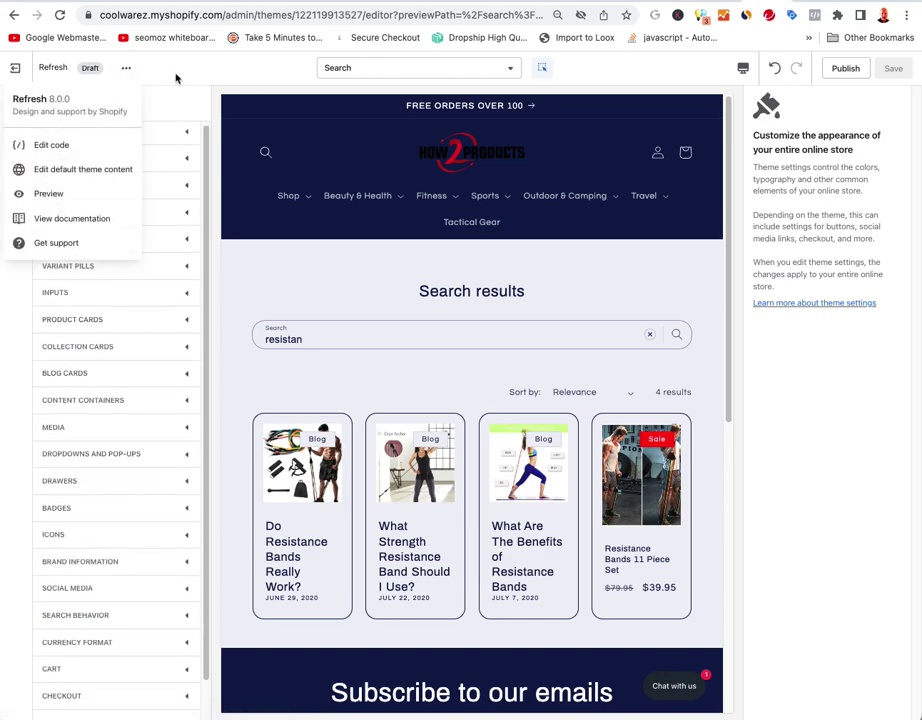
click(176, 78)
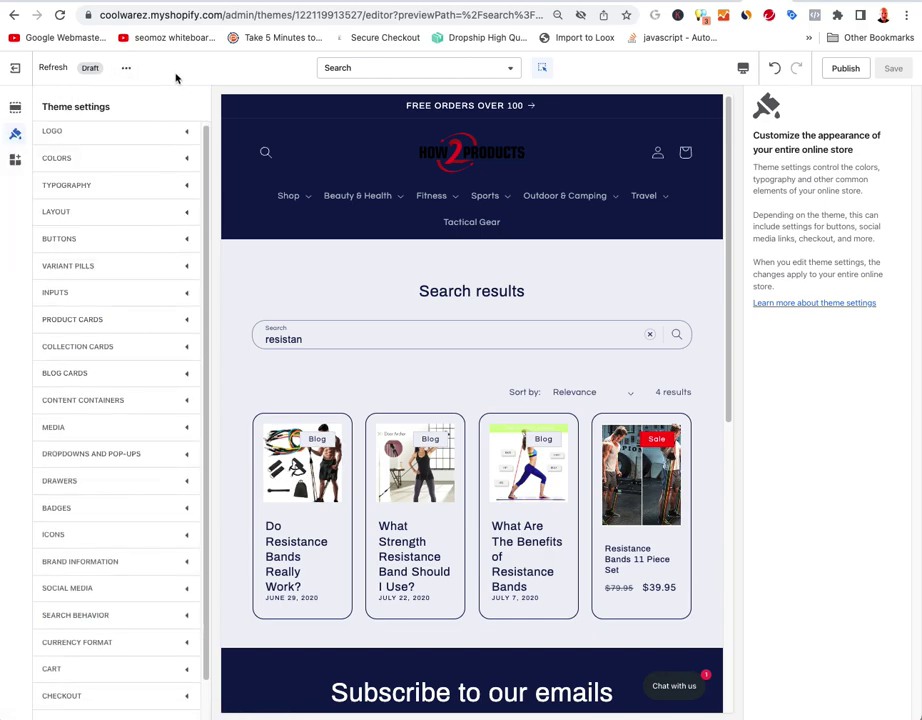
- Switch the theme editor from the search template to the home page's sections
click(16, 109)
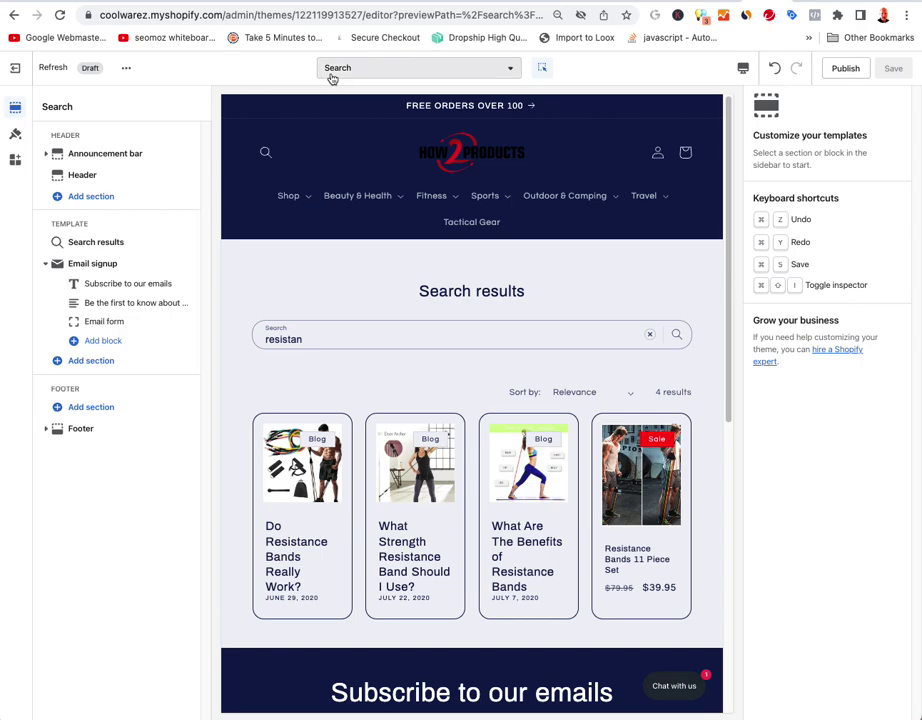
click(372, 69)
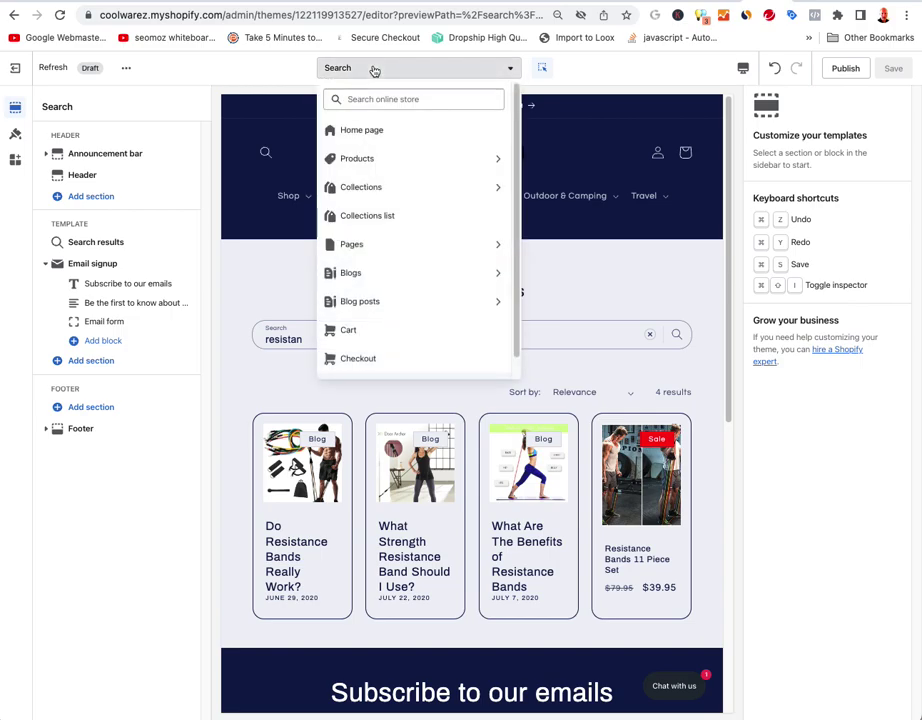
click(265, 71)
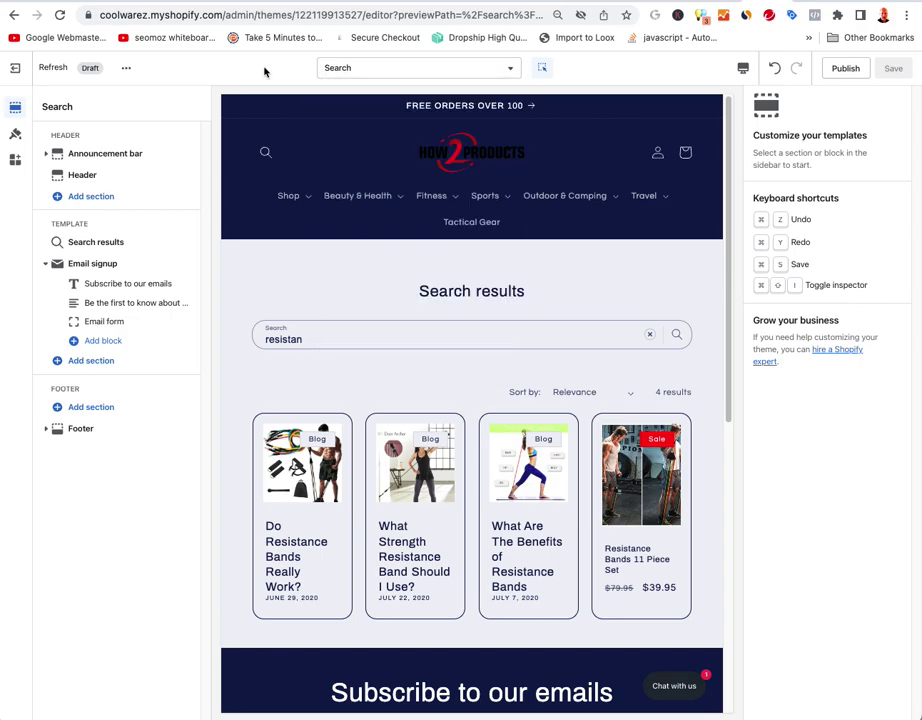
click(330, 68)
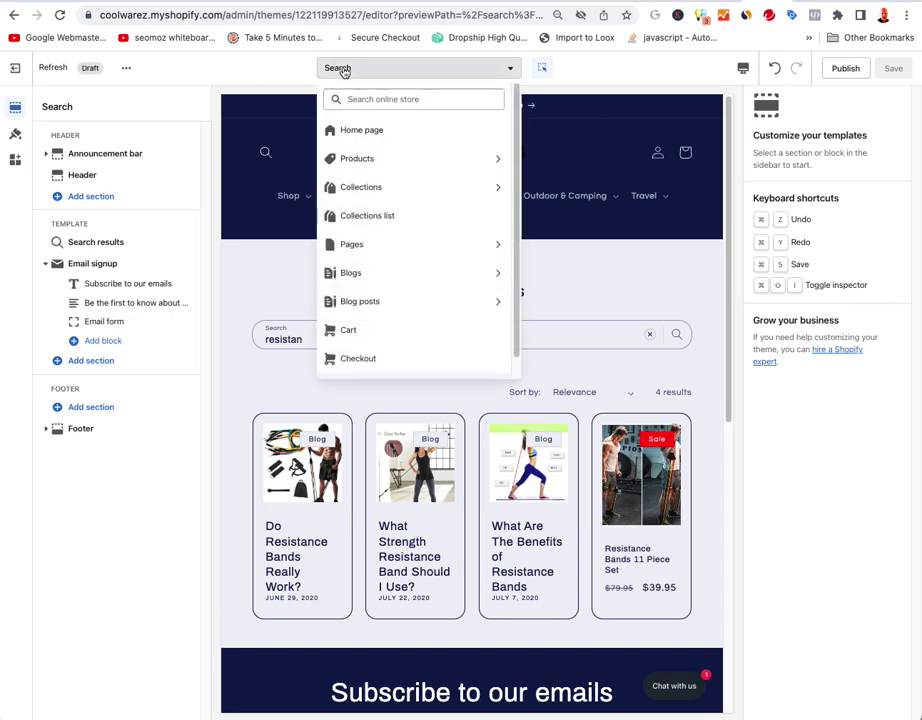
click(376, 134)
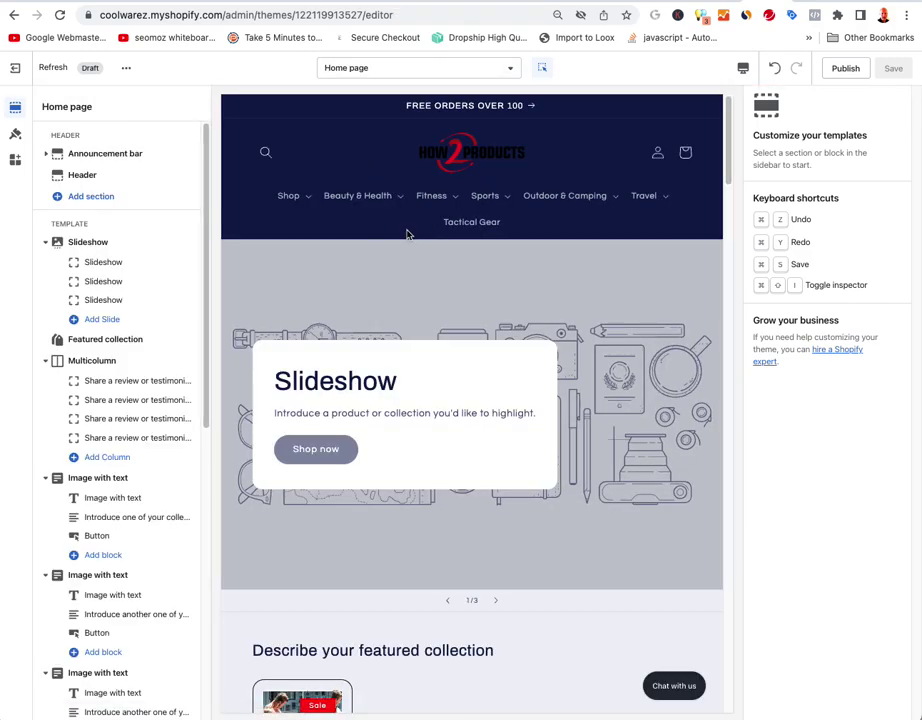
- Set the home page header's color scheme to Background 1 and save the theme
click(90, 175)
click(813, 140)
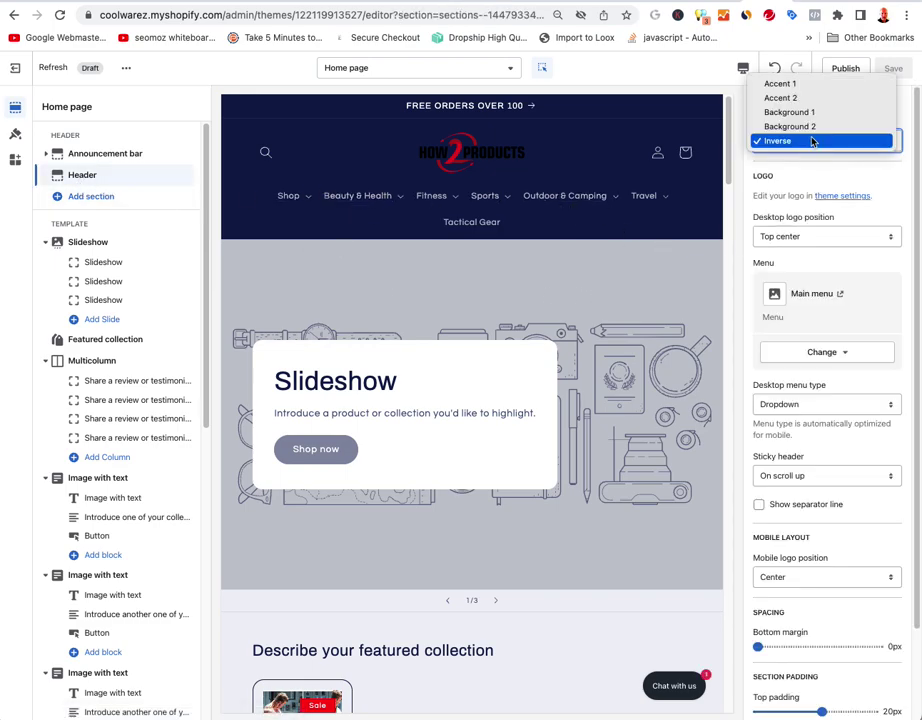
click(795, 113)
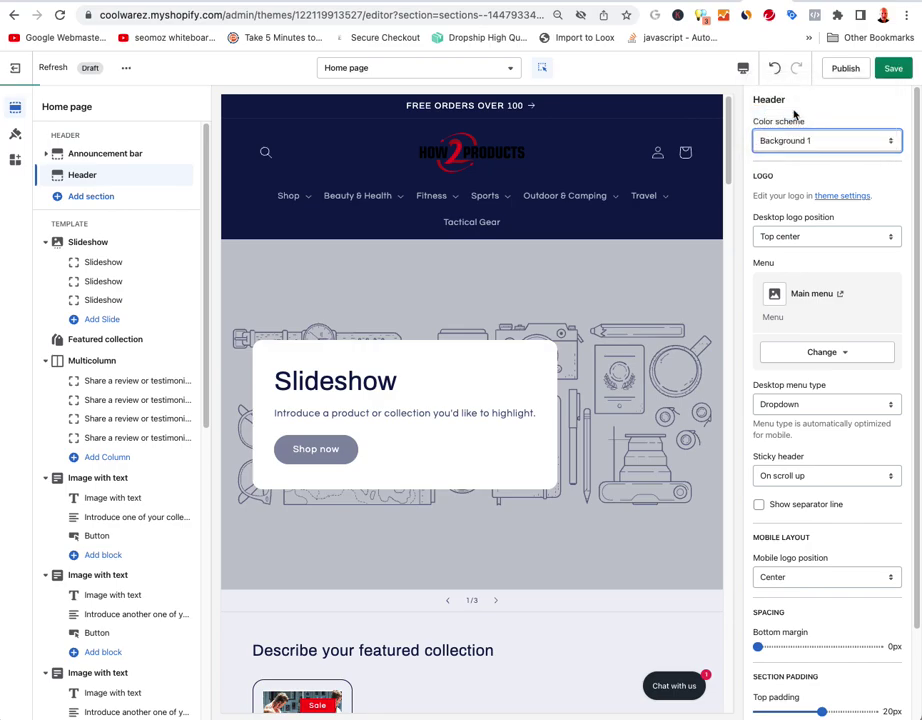
click(884, 72)
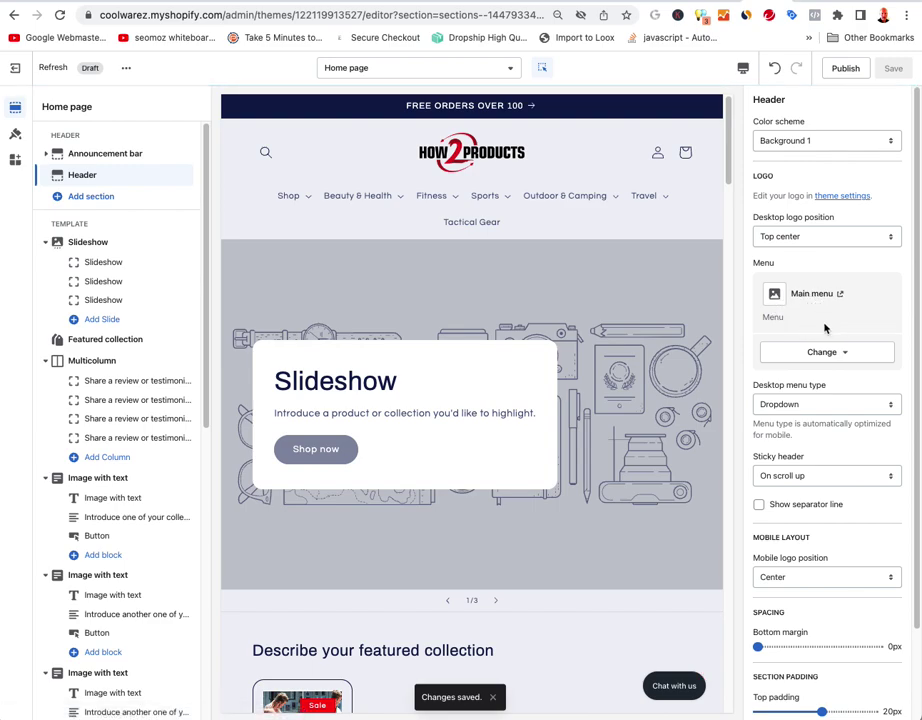
- Try the Mega menu type for the header's desktop menu, preview its submenus, and restore the Dropdown type
scroll(824, 328, down, 2)
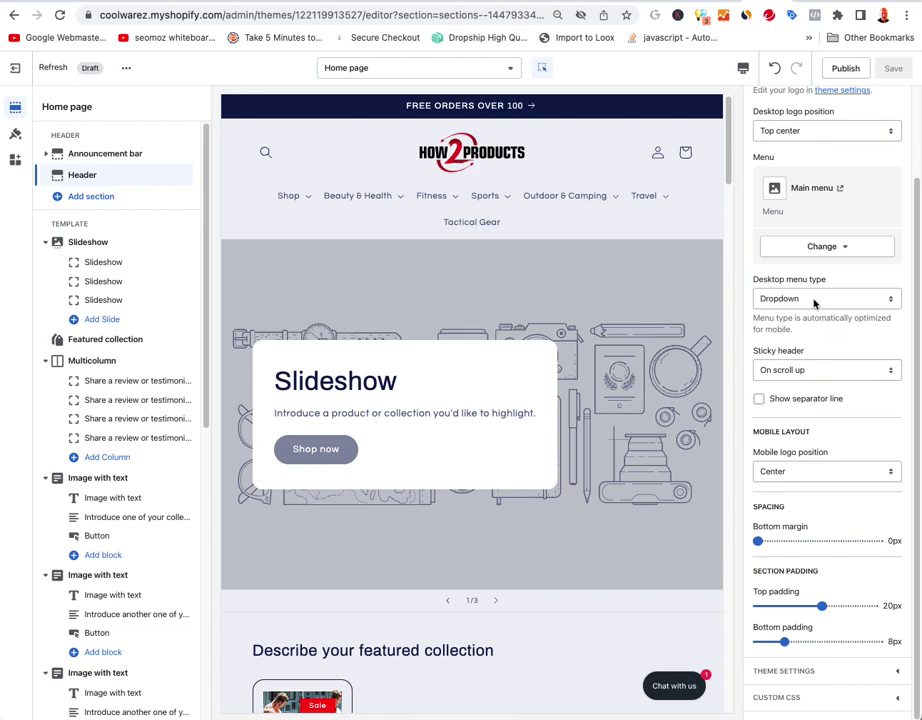
click(815, 302)
click(809, 314)
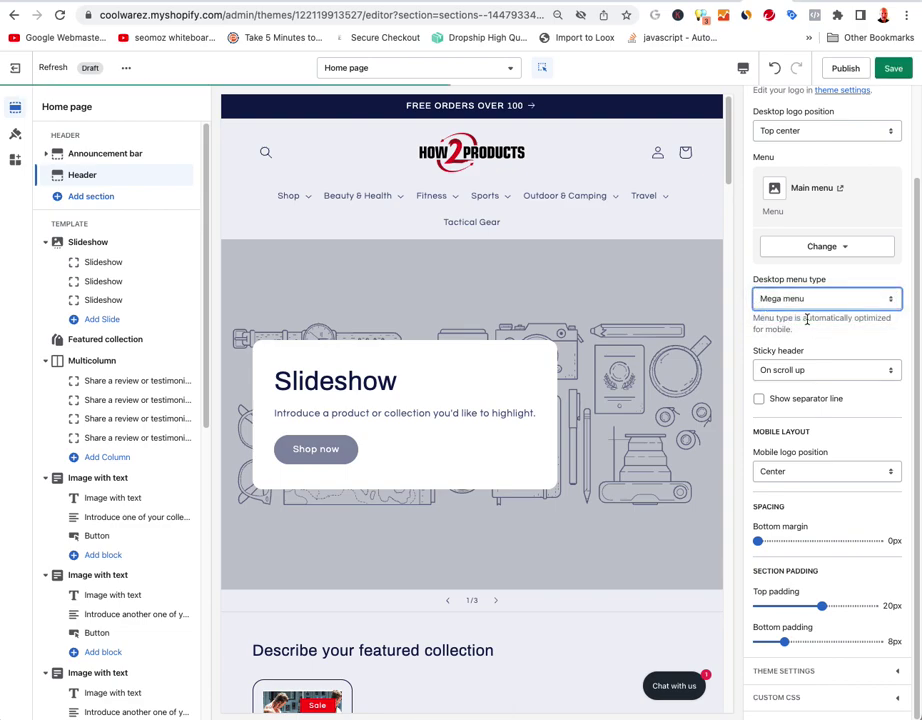
click(395, 202)
click(307, 200)
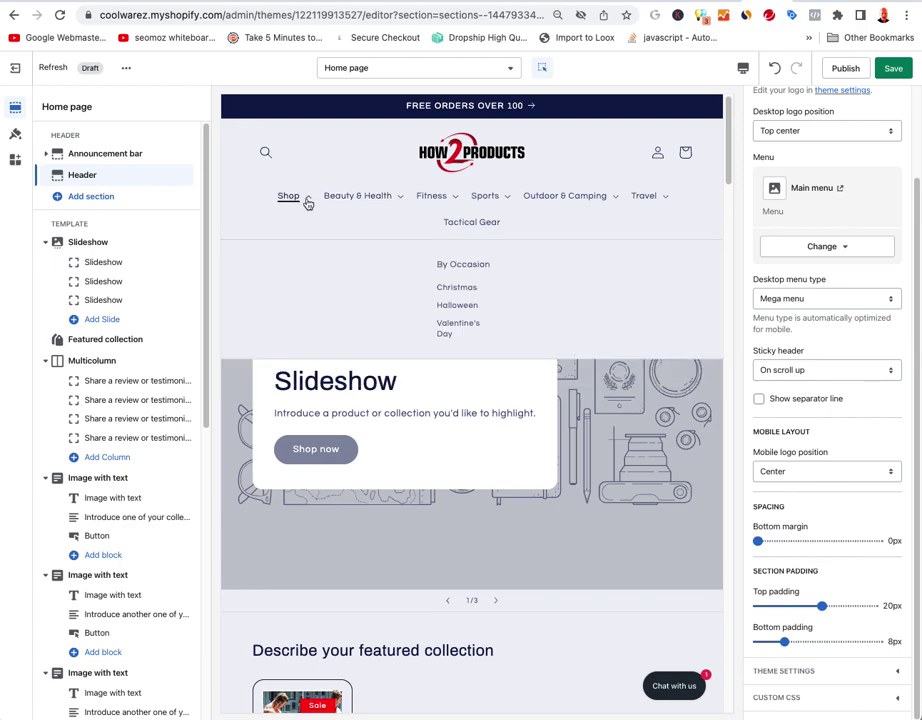
click(450, 199)
click(487, 197)
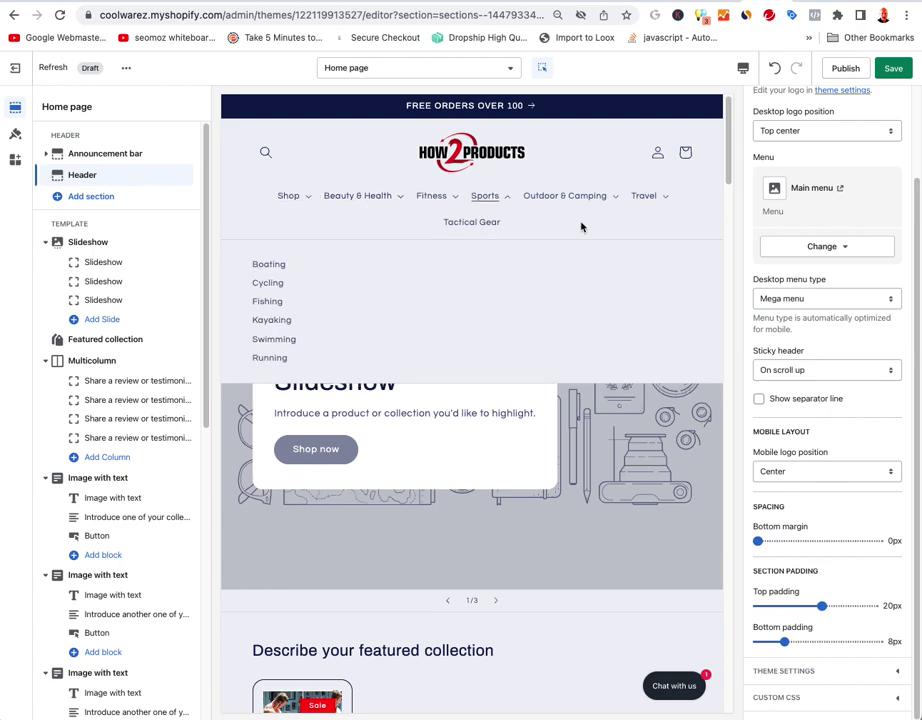
click(866, 345)
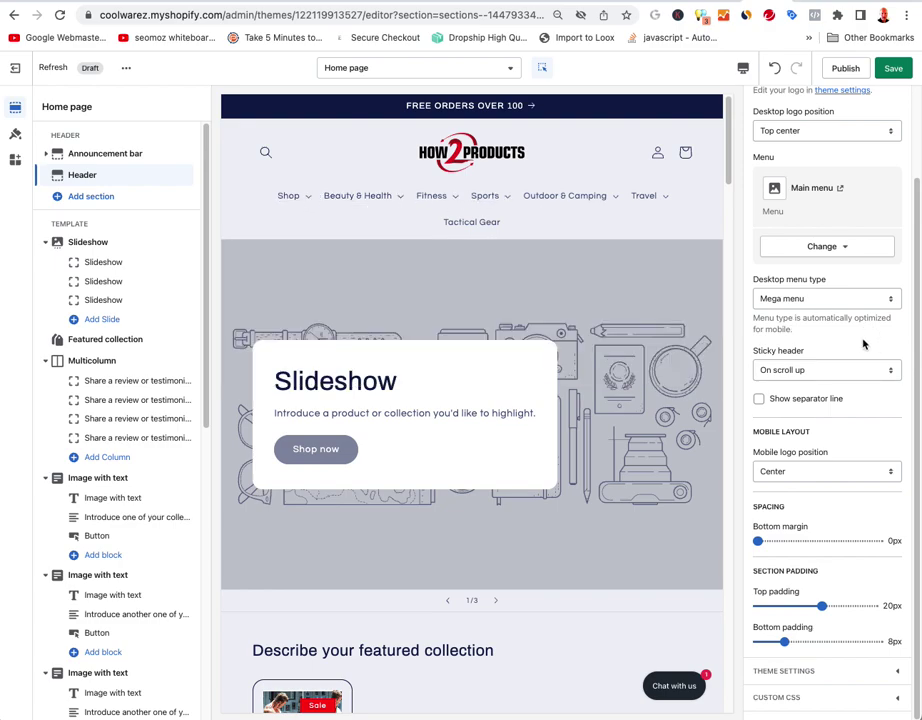
click(807, 299)
click(790, 284)
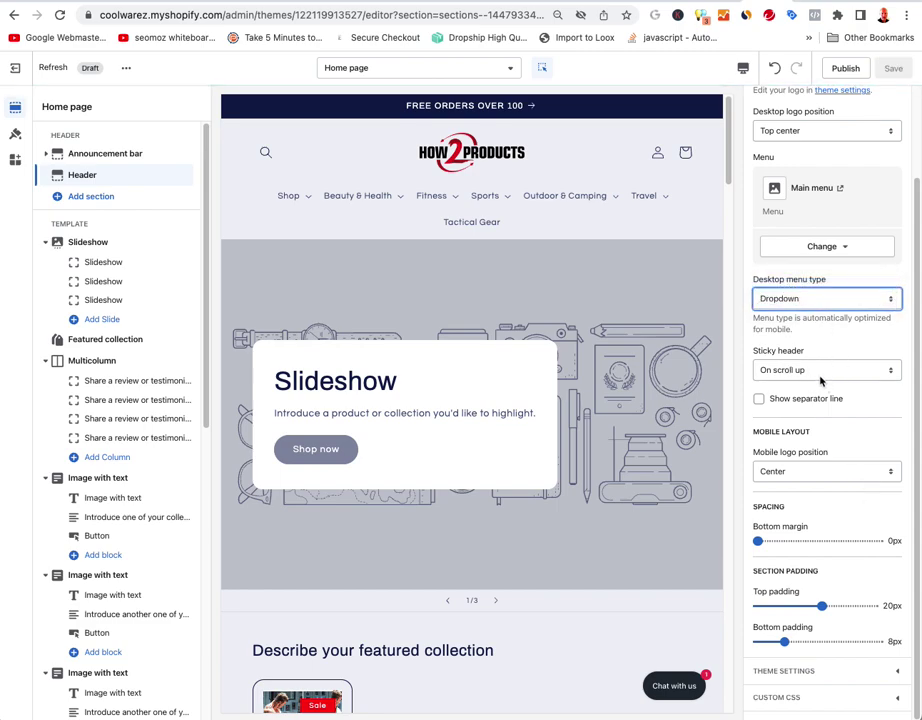
- Try Left as the header's mobile logo position, check the preview, and restore Center
scroll(530, 358, down, 5)
click(811, 472)
click(806, 486)
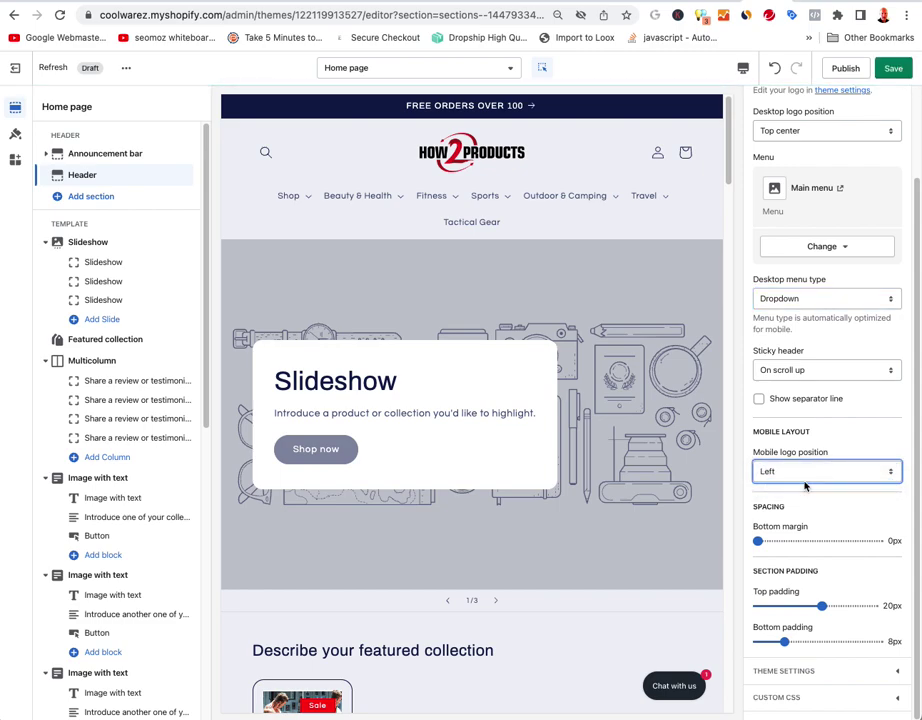
key(ctrl+minus)
key(ctrl+minus)
key(ctrl+minus)
key(ctrl+minus)
key(ctrl+minus)
key(ctrl+minus)
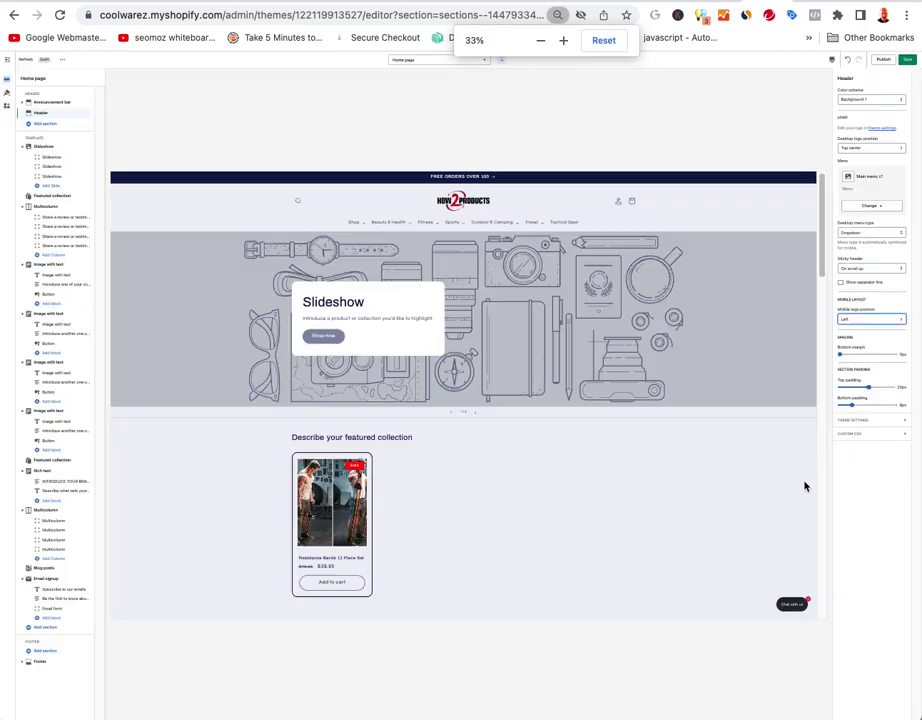
key(ctrl+plus)
key(ctrl+plus)
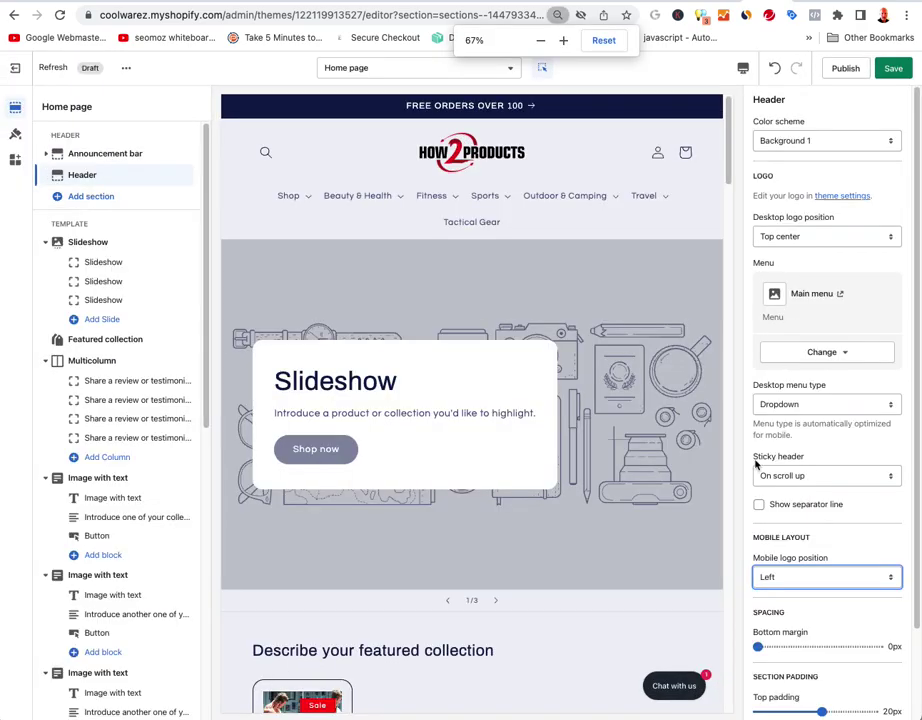
click(807, 582)
click(796, 566)
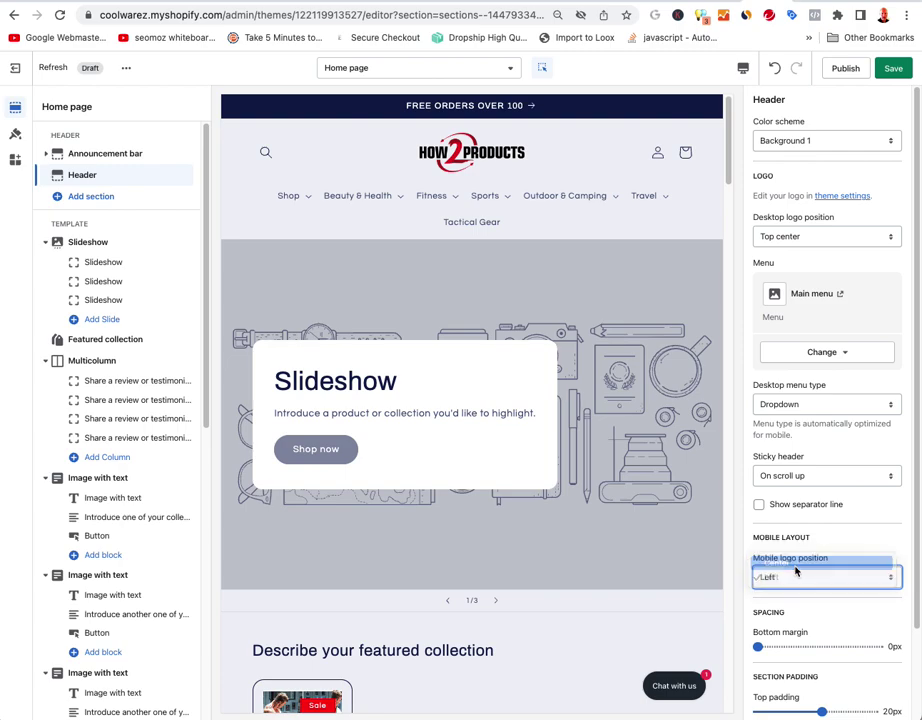
- Try Top left and Middle left as the header's desktop logo position, preview the layout, and restore Top center
click(805, 238)
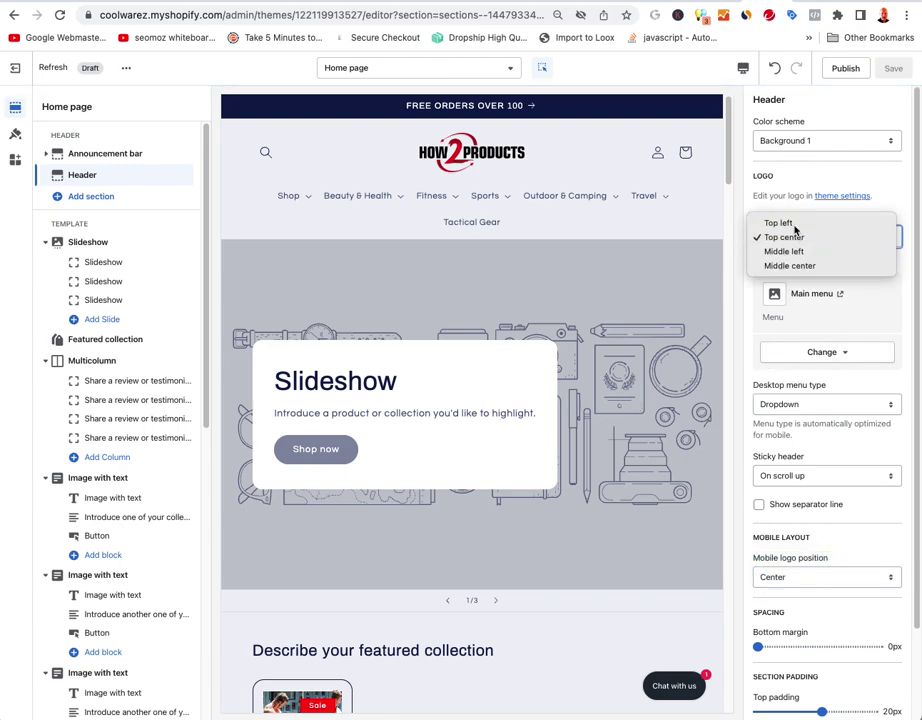
click(796, 224)
click(795, 234)
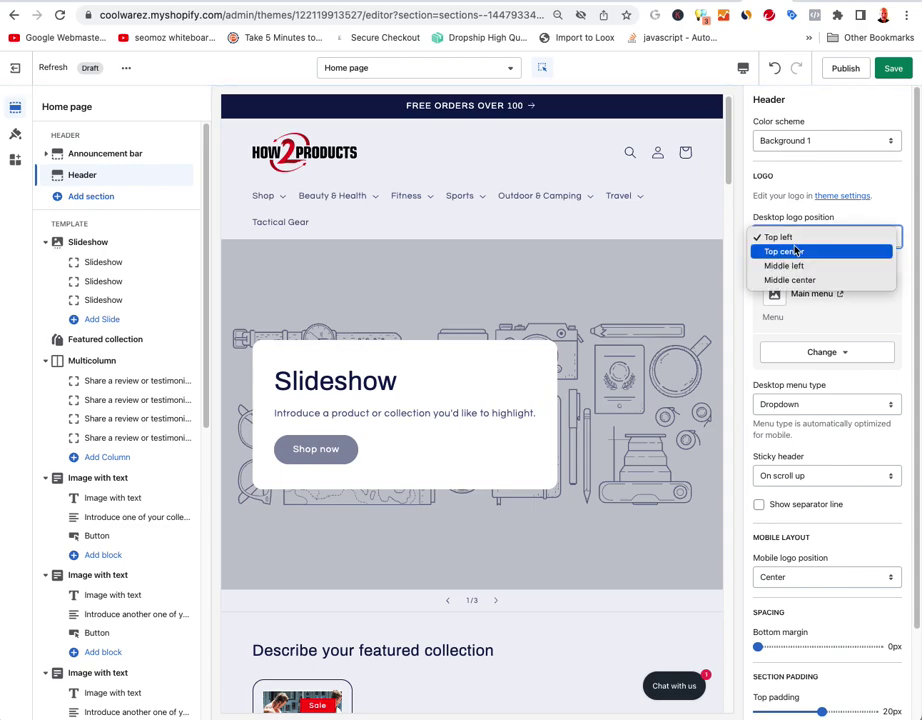
click(788, 263)
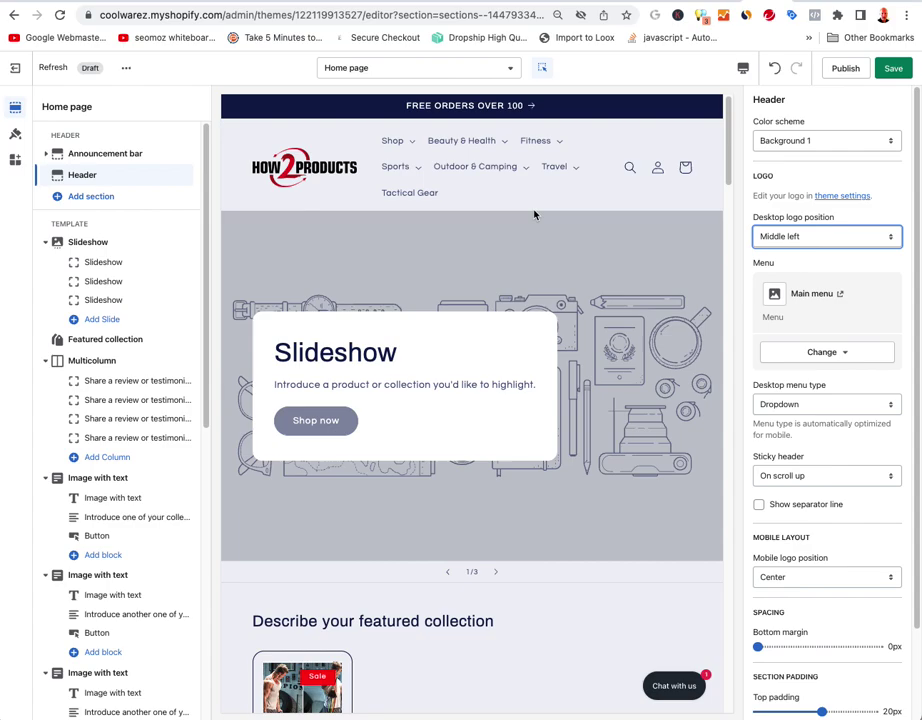
key(ctrl+minus)
key(ctrl+minus)
key(ctrl+minus)
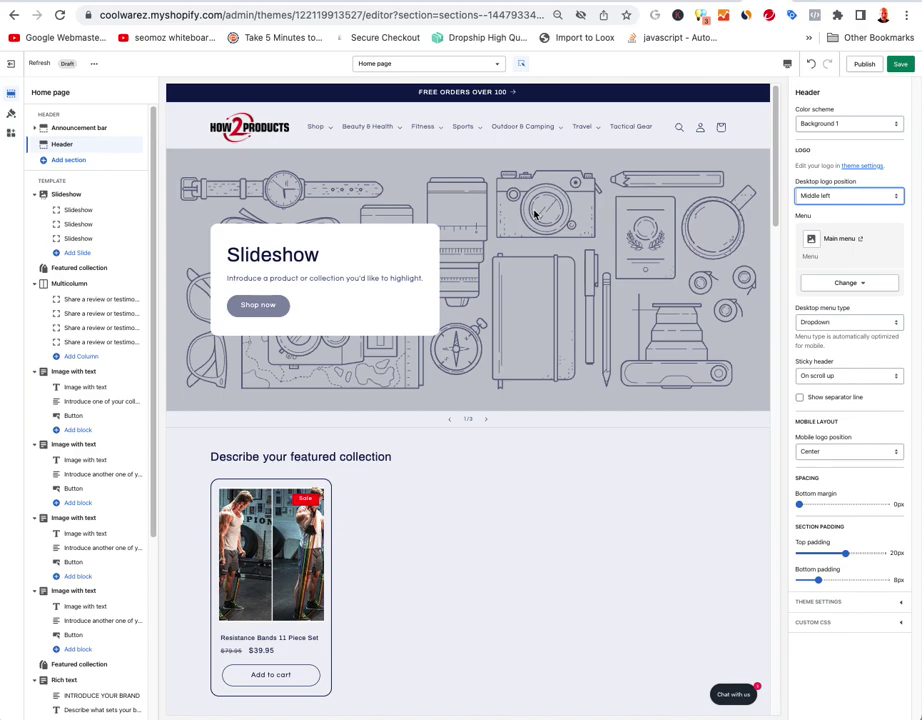
key(ctrl+plus)
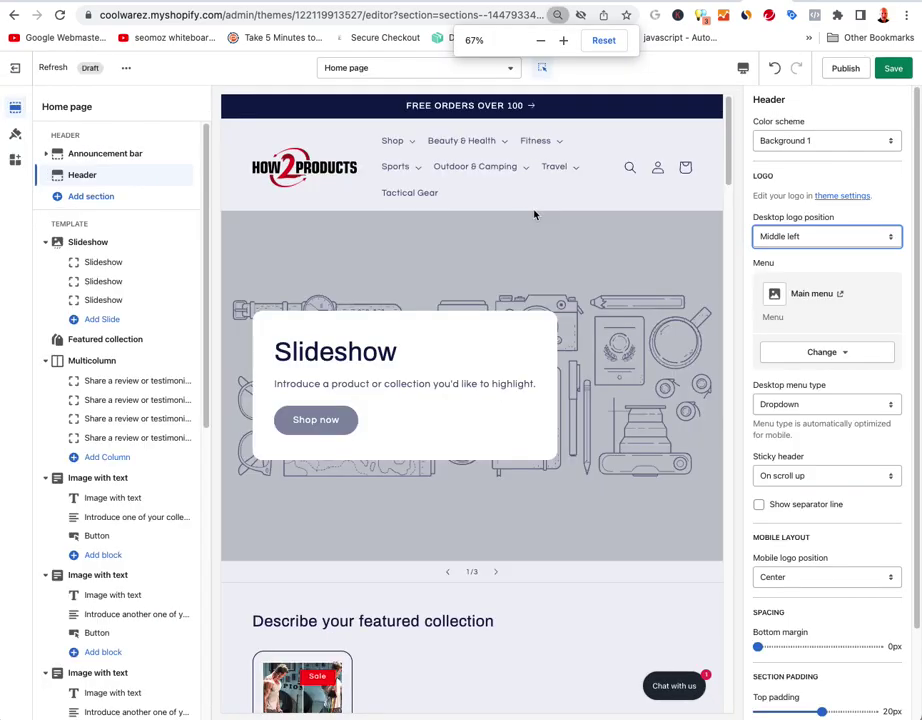
click(830, 236)
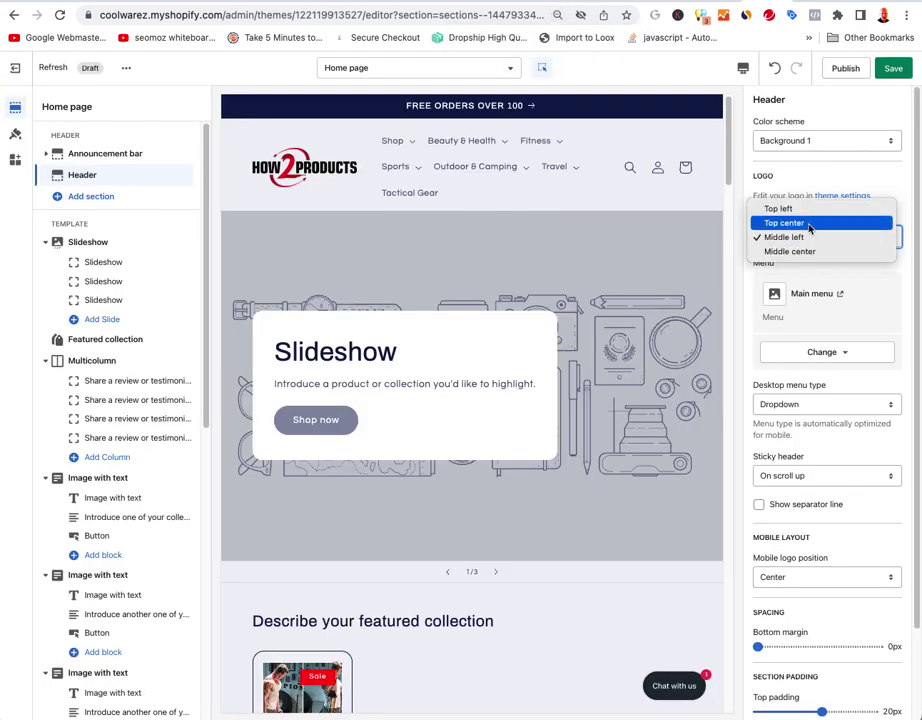
click(810, 224)
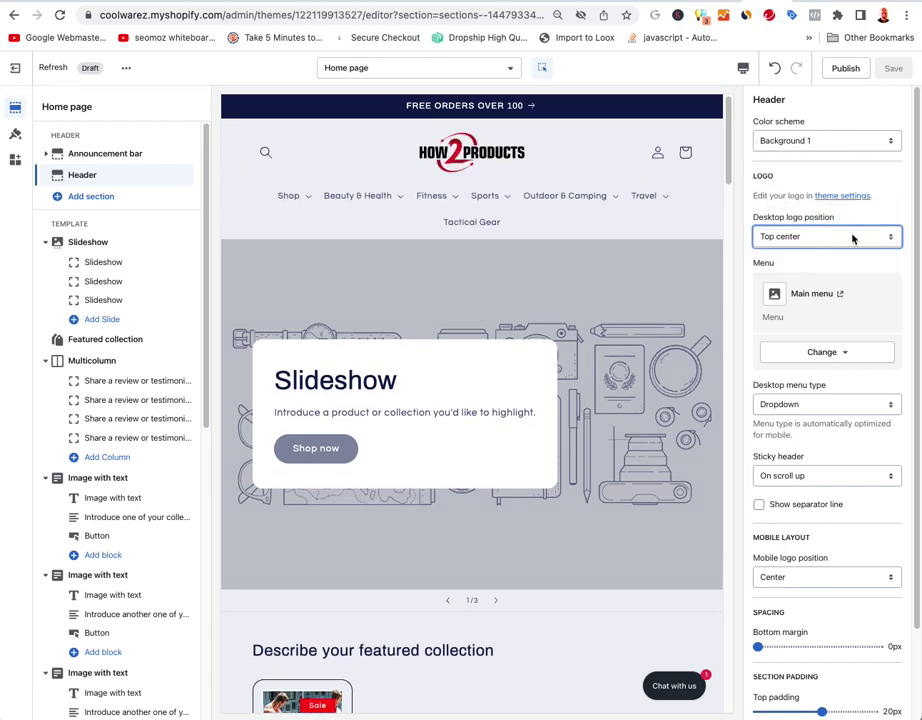
- Open the list of sections that can be added to the home page's header group
scroll(839, 300, down, 2)
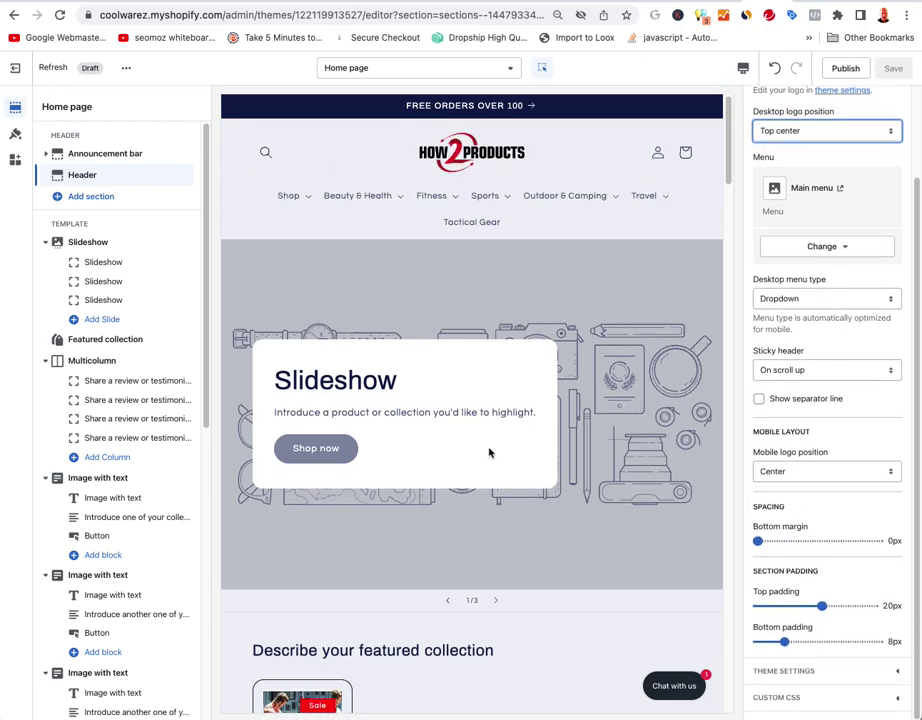
click(92, 197)
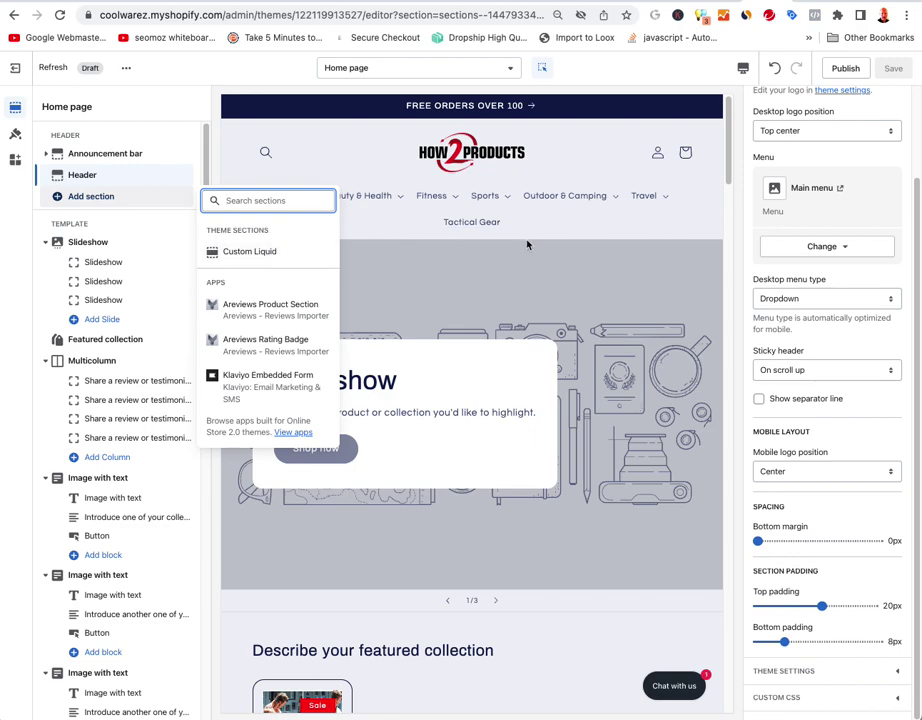
click(167, 192)
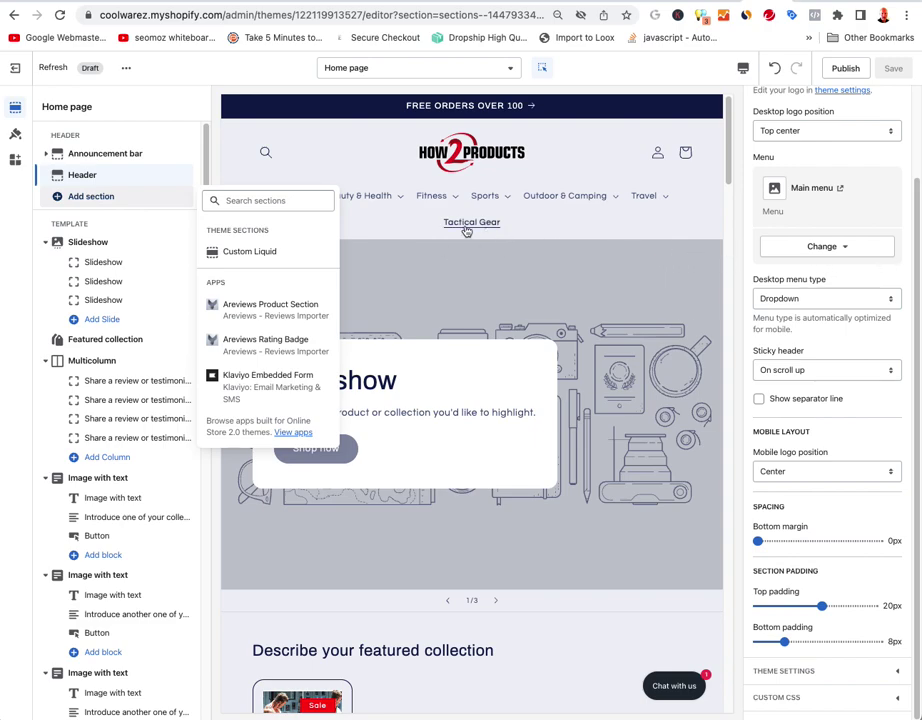
click(117, 199)
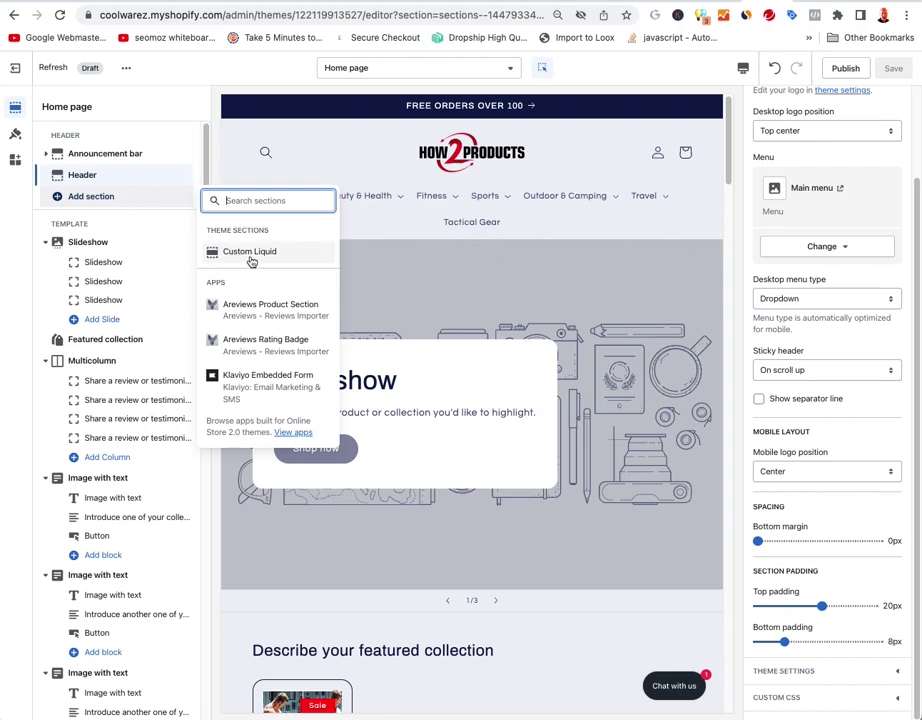
click(162, 201)
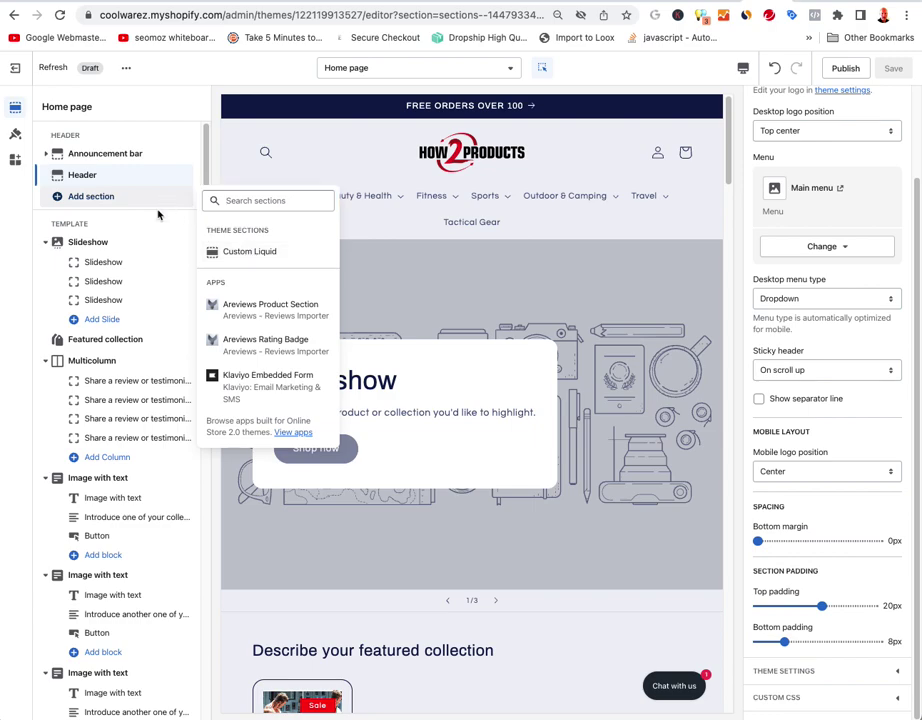
- Open the settings of the Slideshow section in the home page template
click(72, 243)
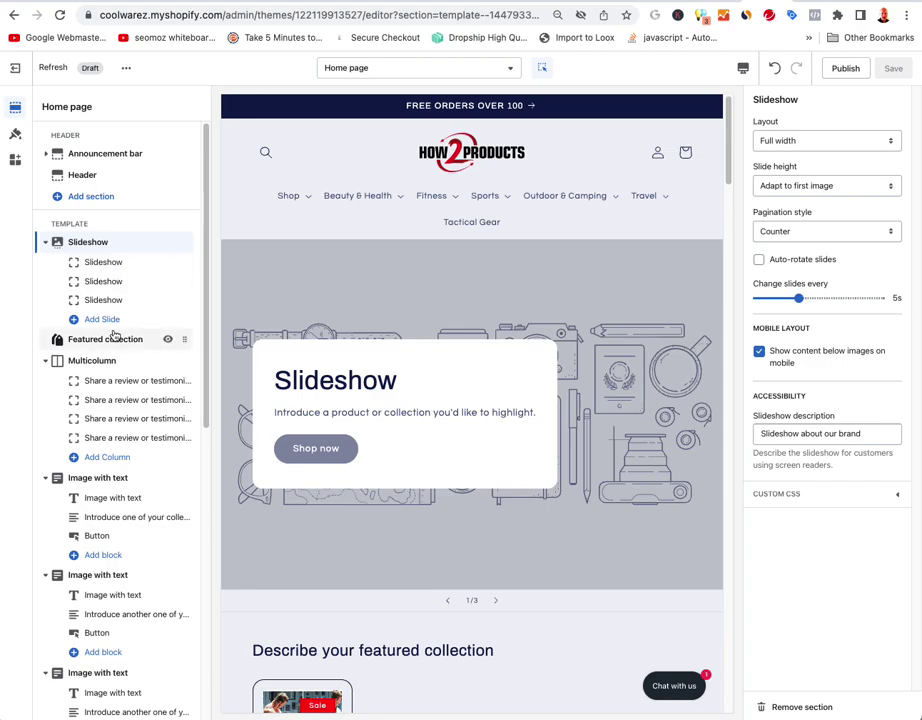
scroll(628, 411, down, 5)
scroll(560, 405, up, 5)
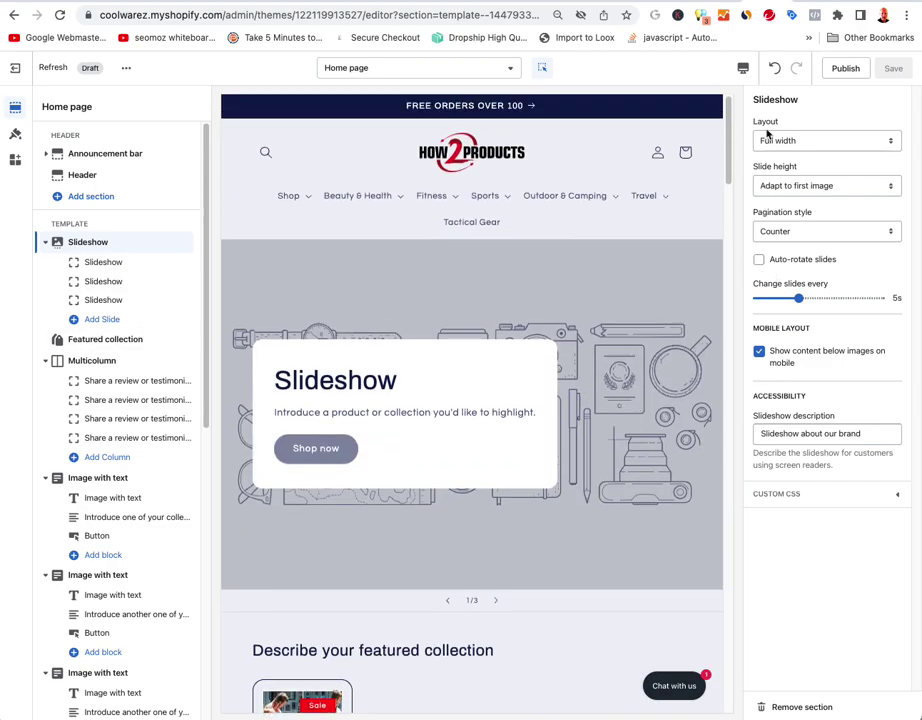
- Try the Grid layout on the slideshow and restore the Full width layout
click(814, 140)
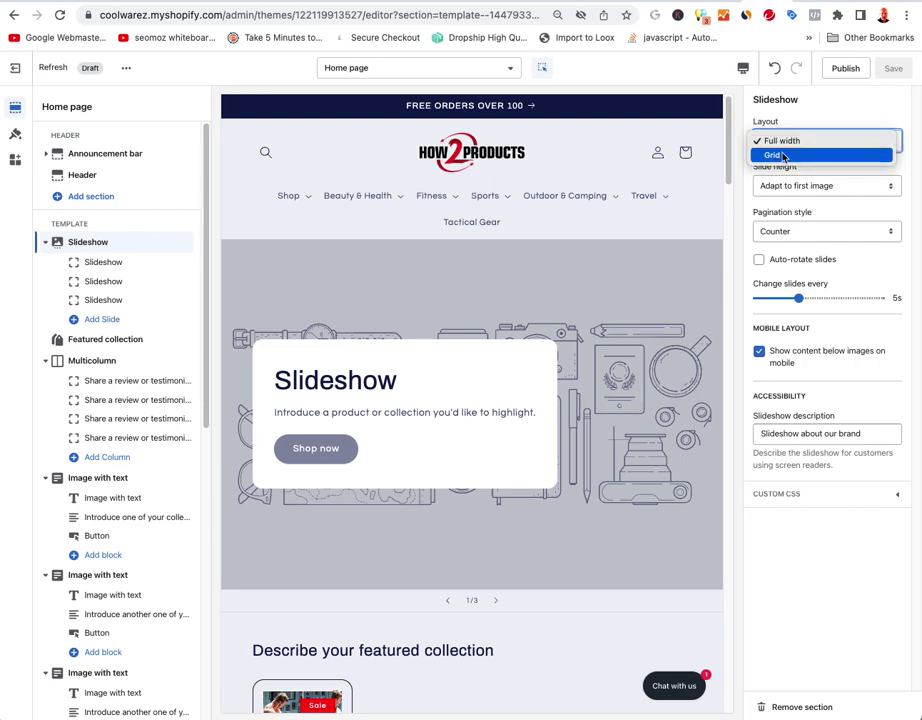
click(776, 155)
click(786, 145)
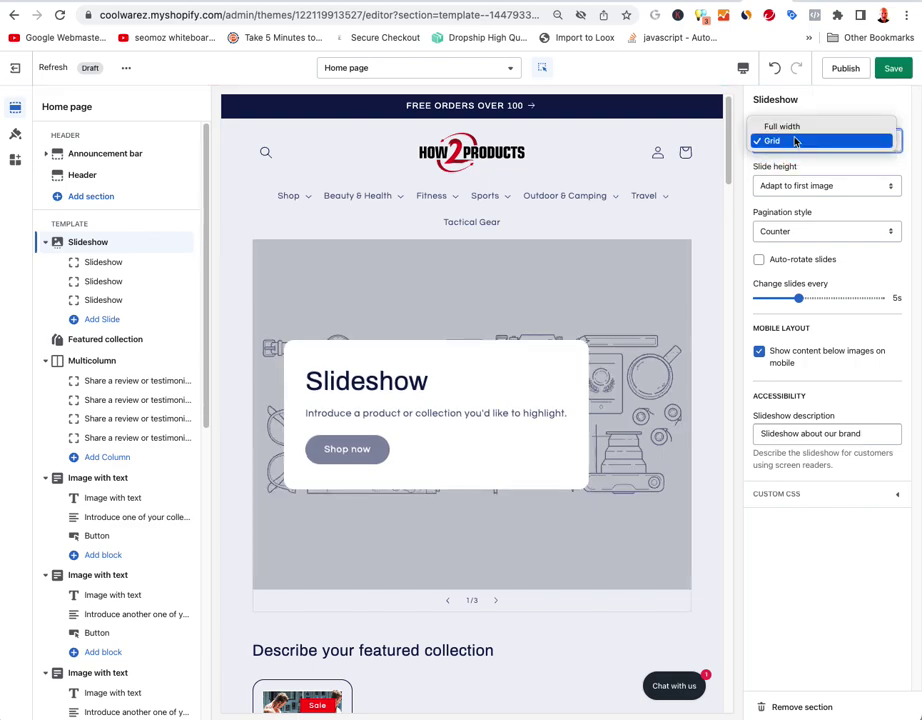
click(788, 127)
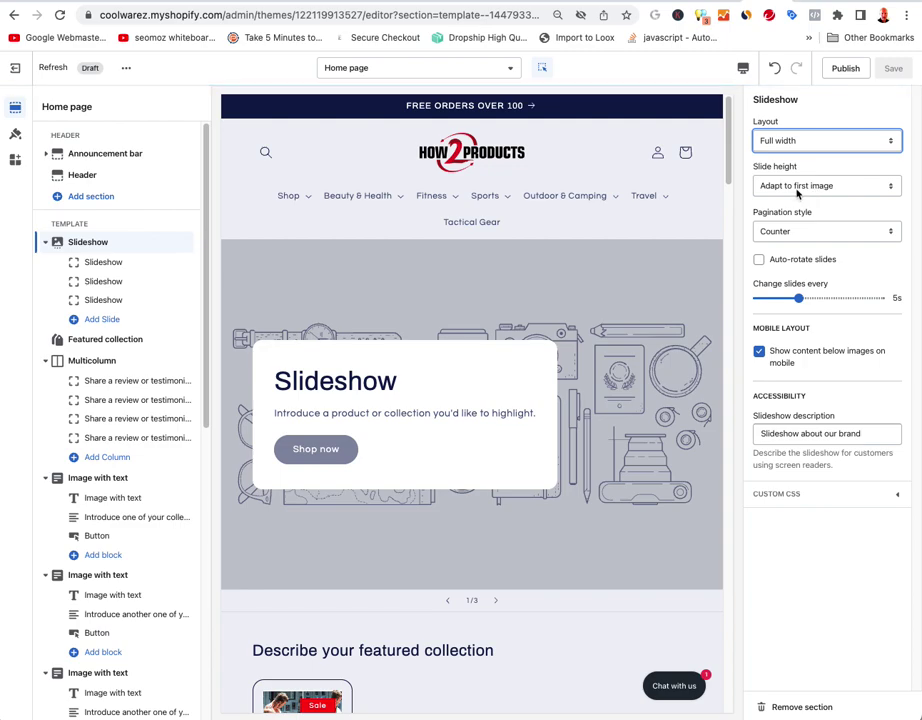
- Set the slideshow's pagination style to Dots, keeping the slide height at Adapt to first image
click(815, 183)
click(860, 182)
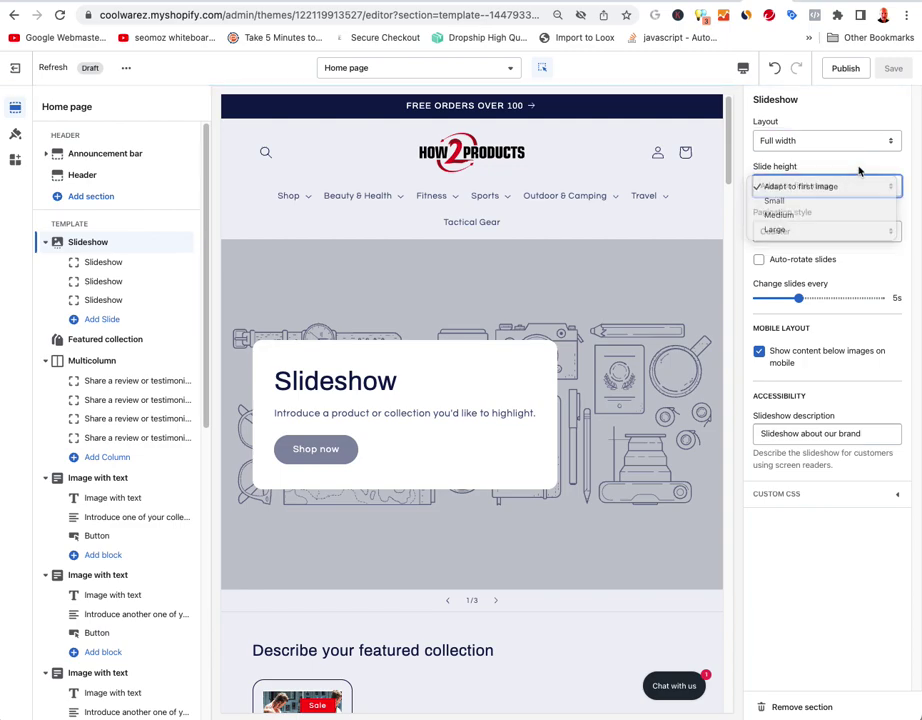
click(837, 231)
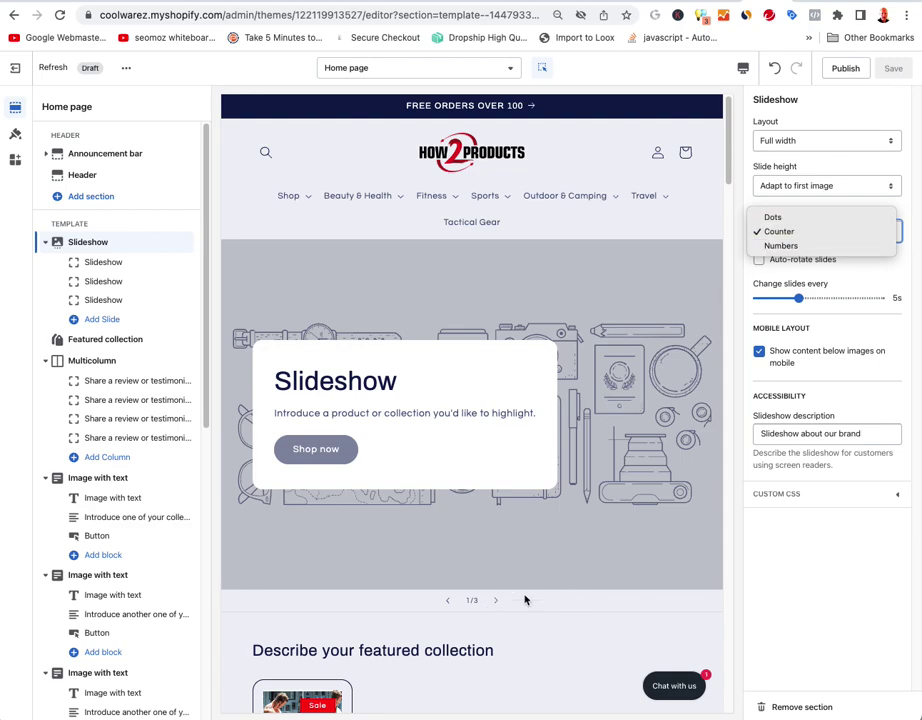
click(772, 217)
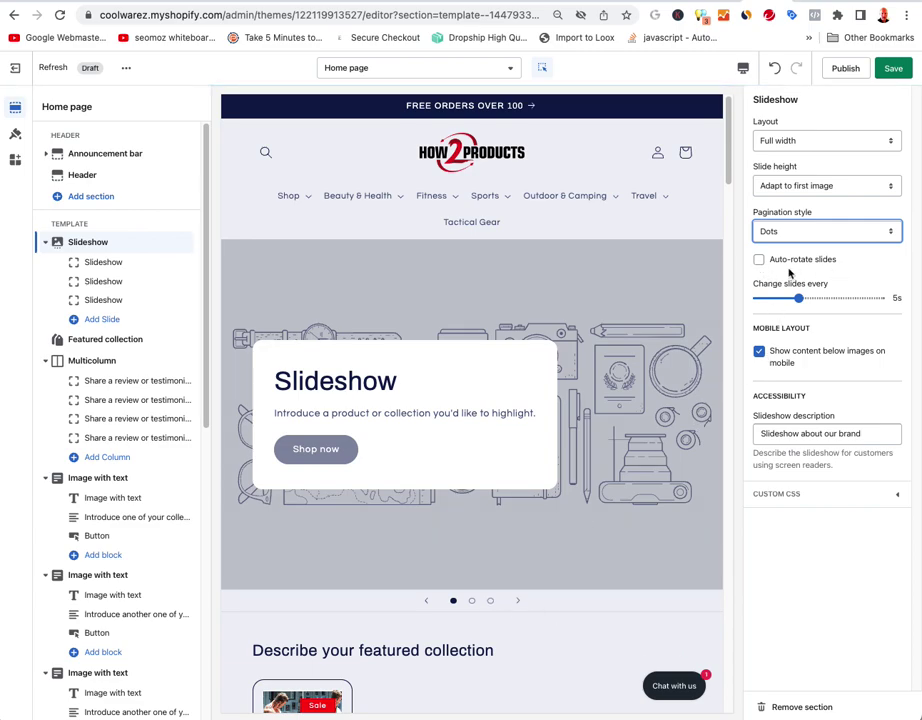
- Turn on auto-rotation of the slides to try it and turn it off again
click(821, 262)
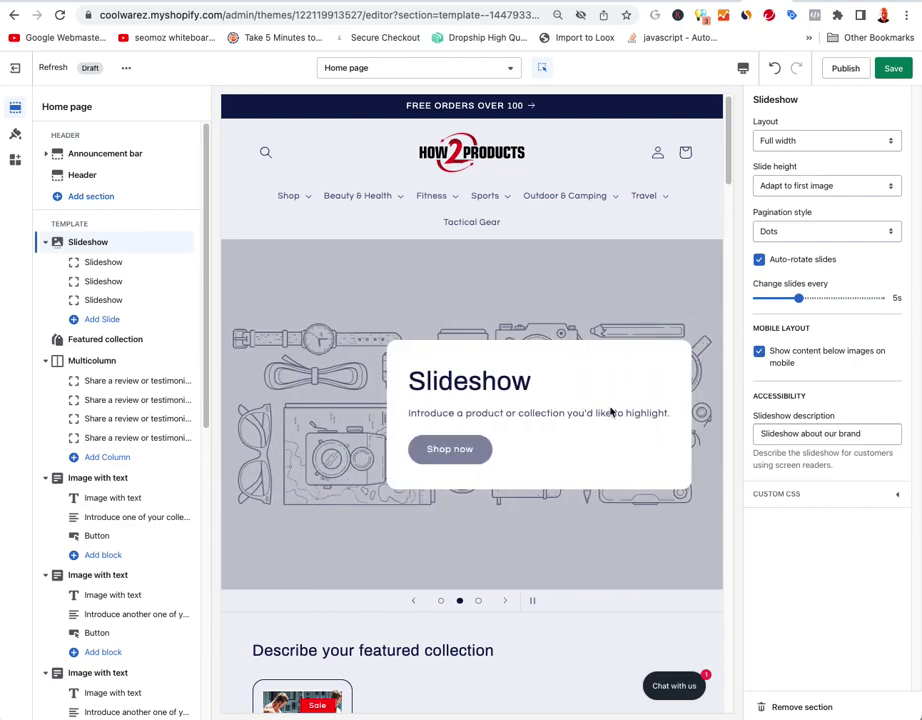
click(758, 260)
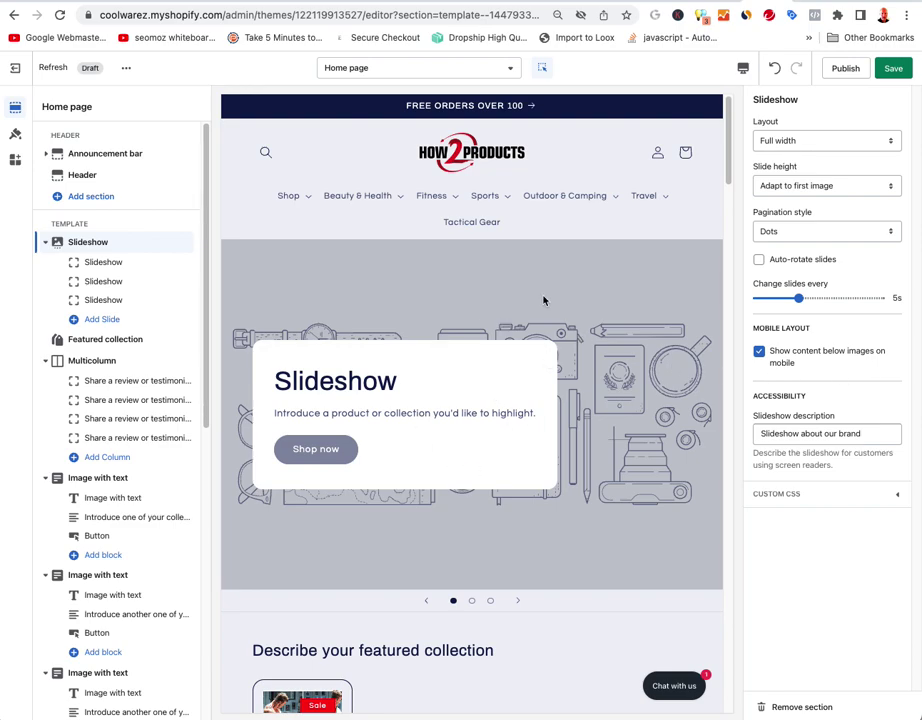
- Preview the slideshow in the mobile view and return to the desktop view
click(743, 68)
click(750, 100)
click(750, 100)
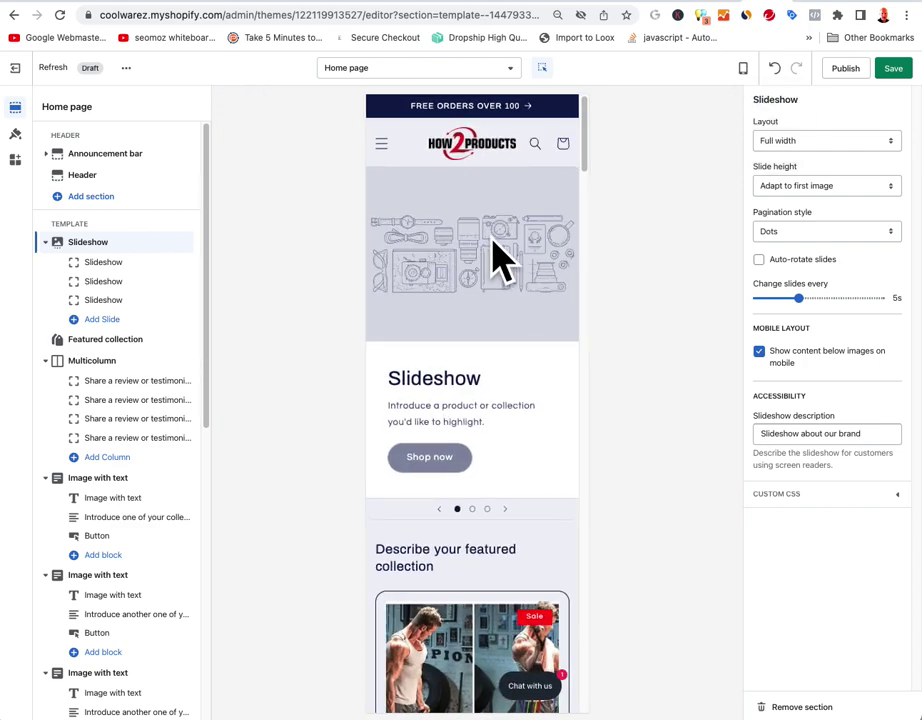
click(744, 68)
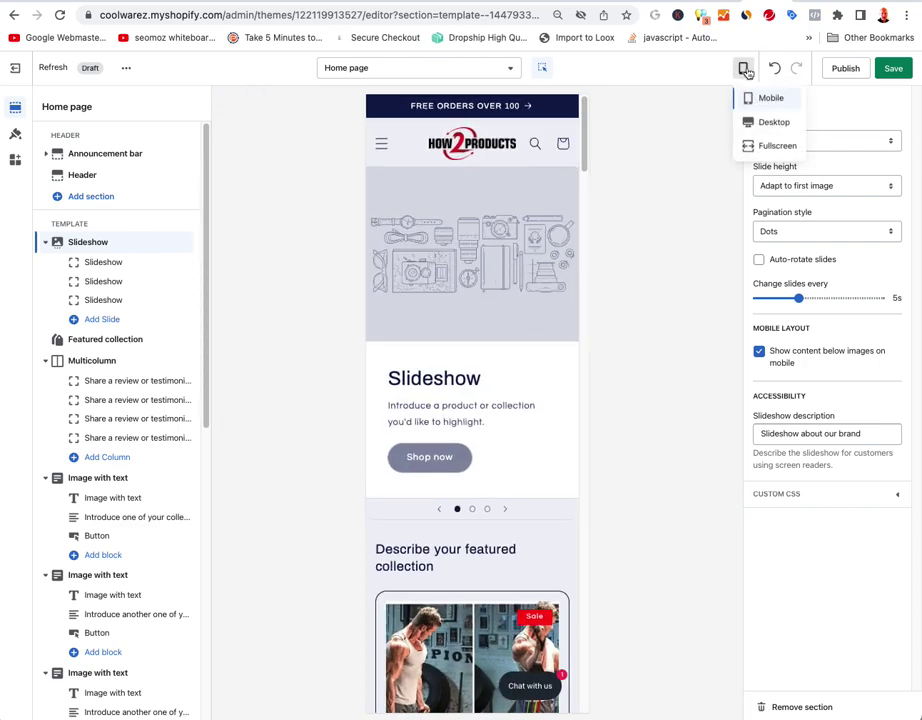
click(753, 120)
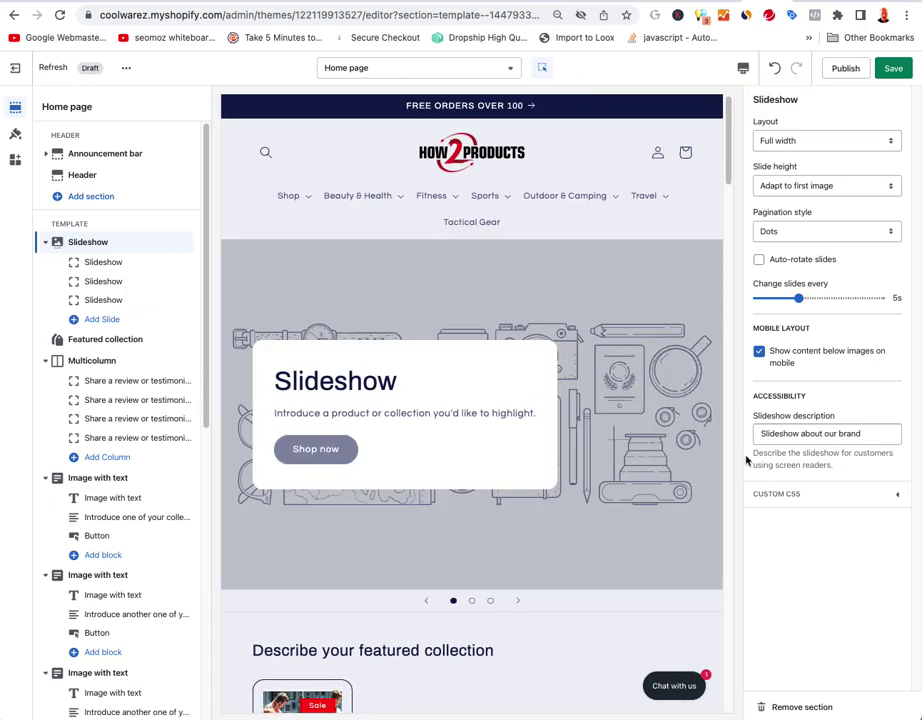
- Try hiding the second and third slides of the slideshow and show both again
click(760, 434)
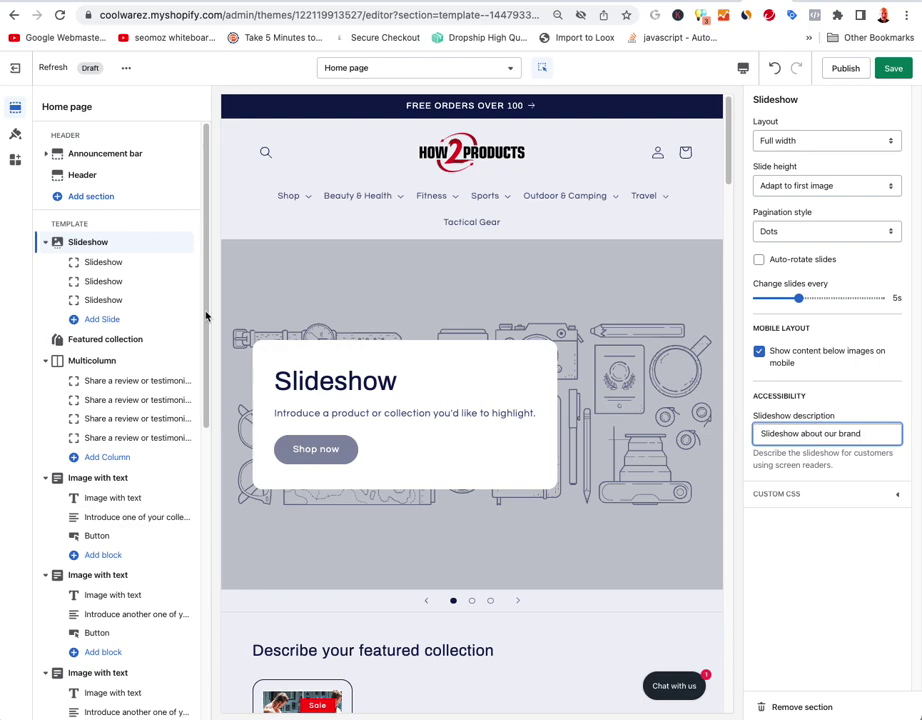
click(97, 263)
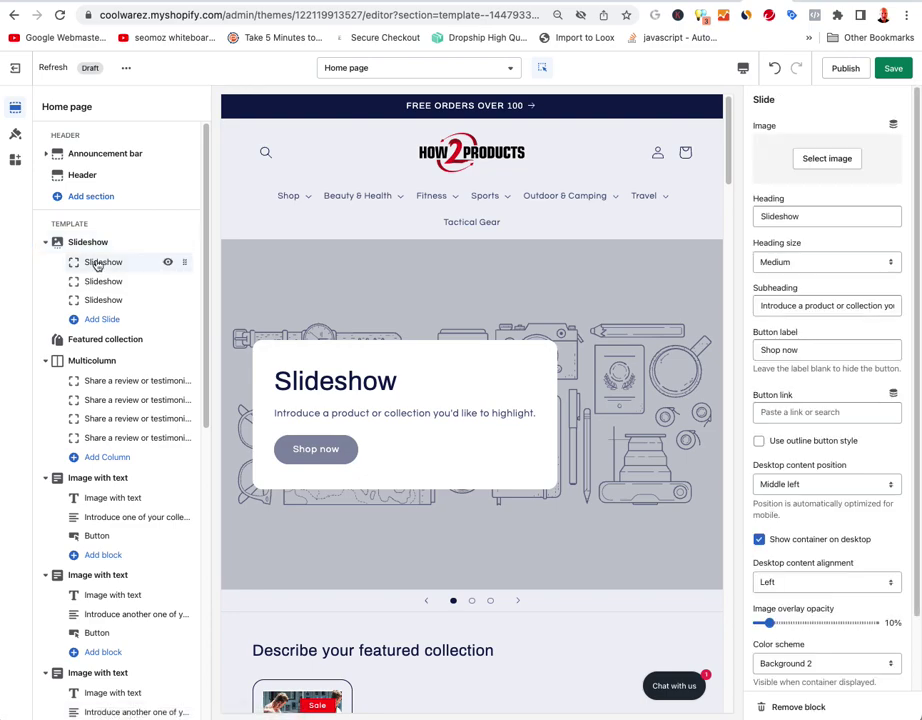
click(168, 282)
click(168, 301)
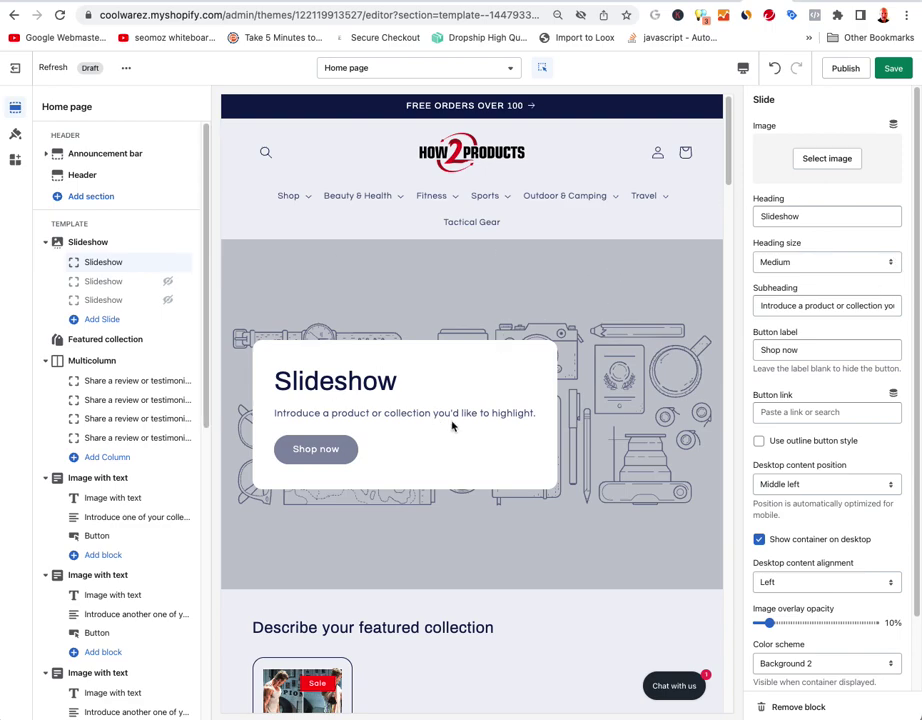
click(168, 300)
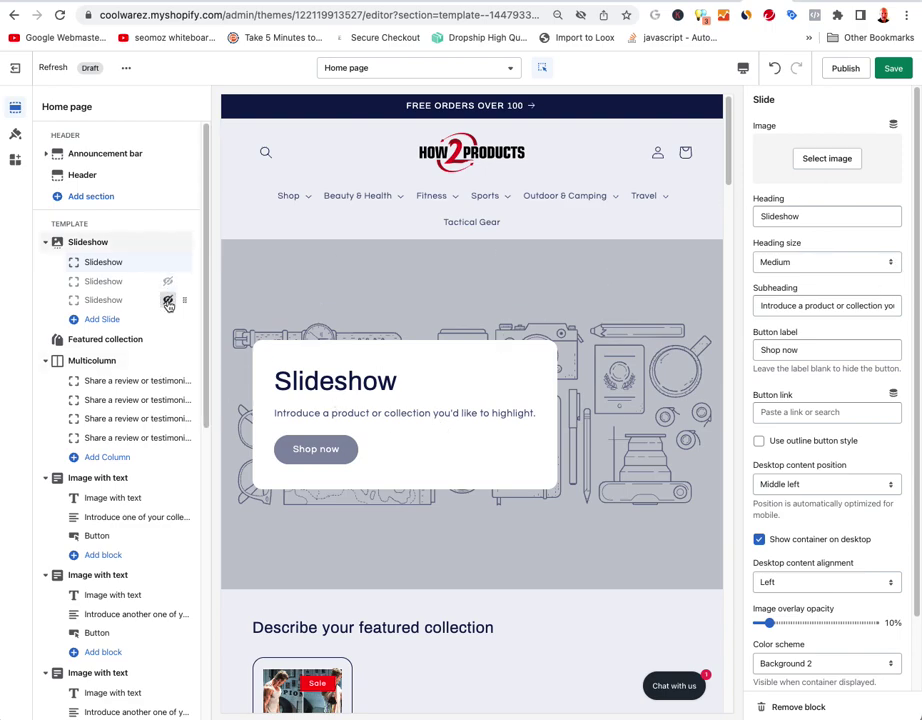
click(168, 283)
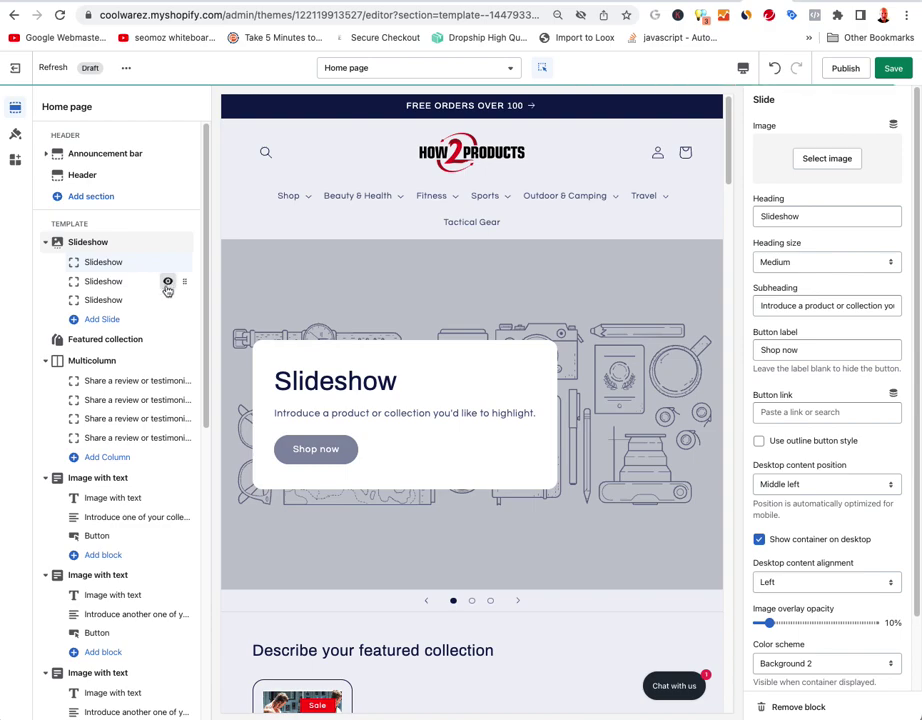
- Set the first slide's image to the incredible-balance-yoga-posing picture from the image library
click(105, 266)
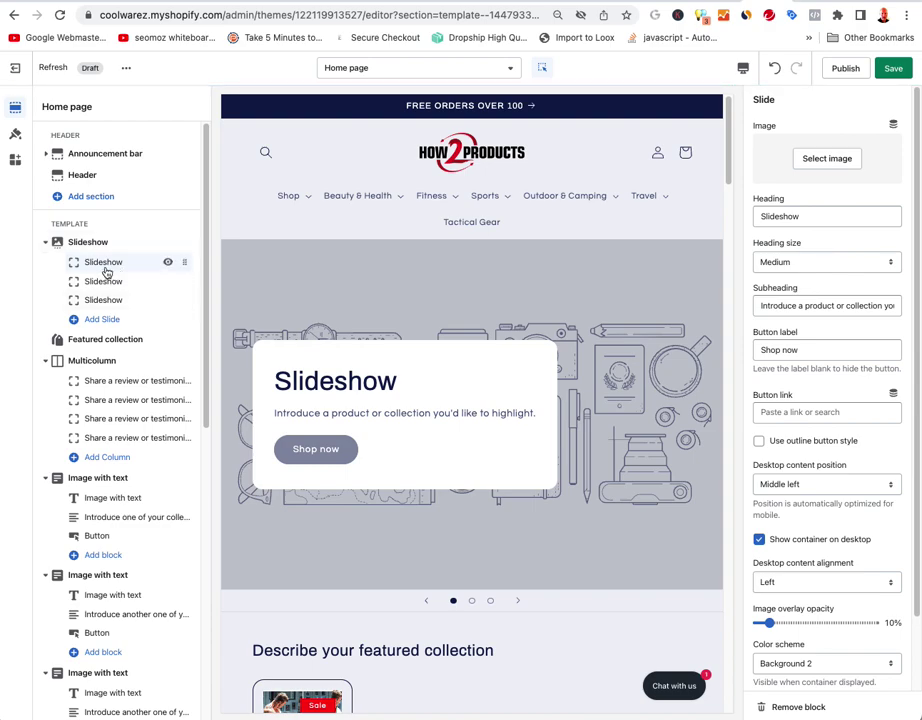
click(833, 159)
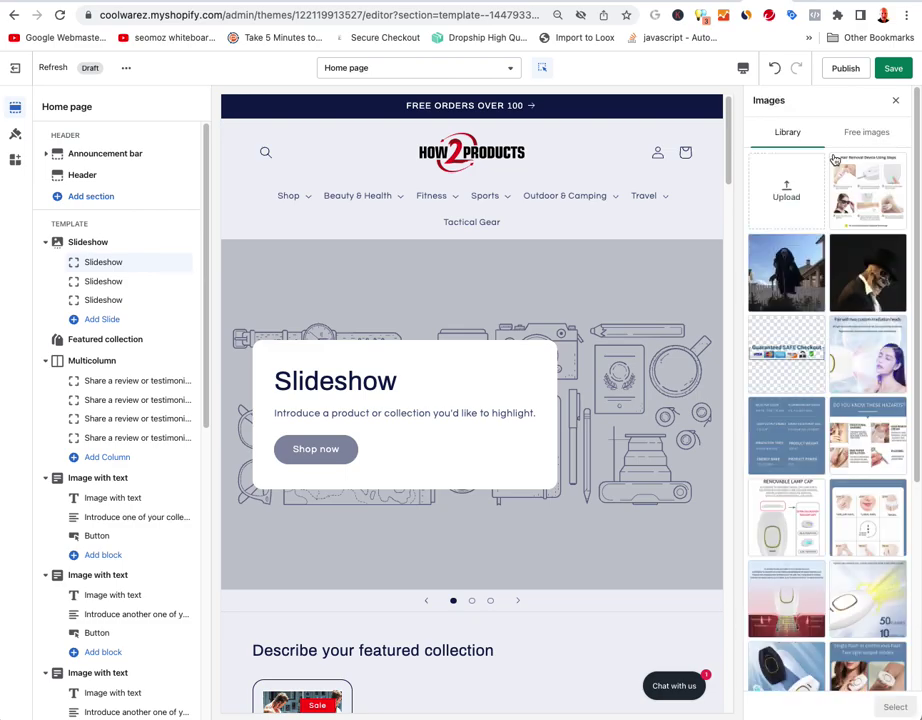
click(864, 260)
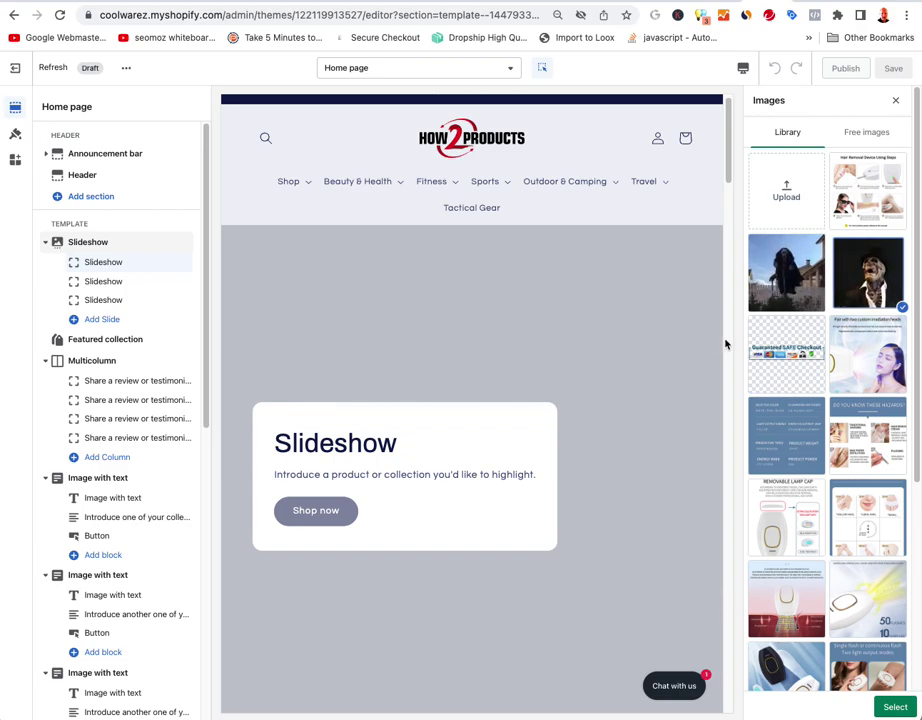
scroll(836, 458, down, 5)
scroll(836, 458, down, 2)
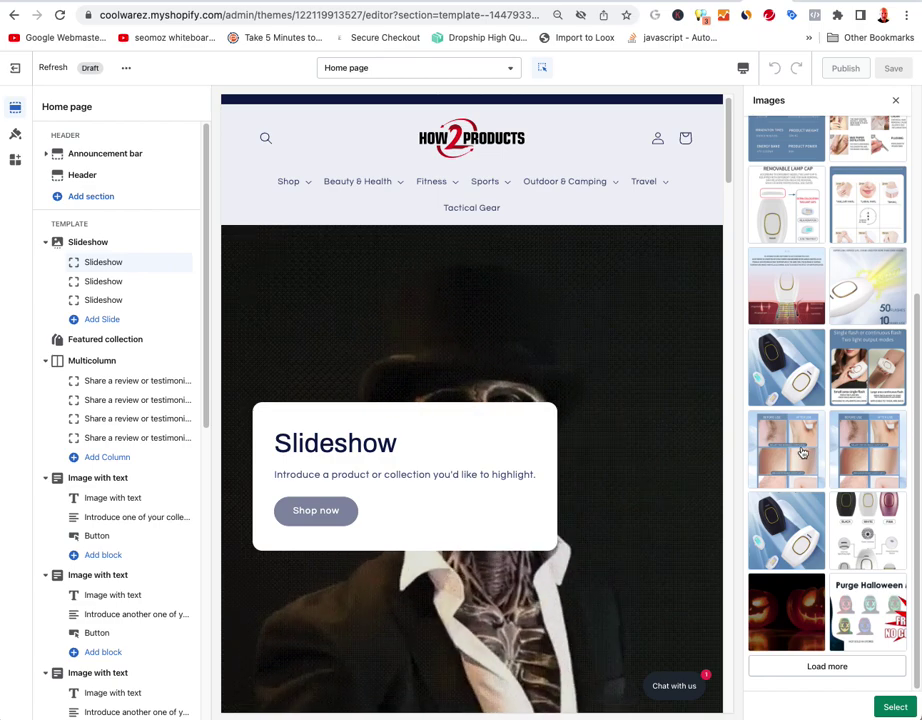
click(783, 624)
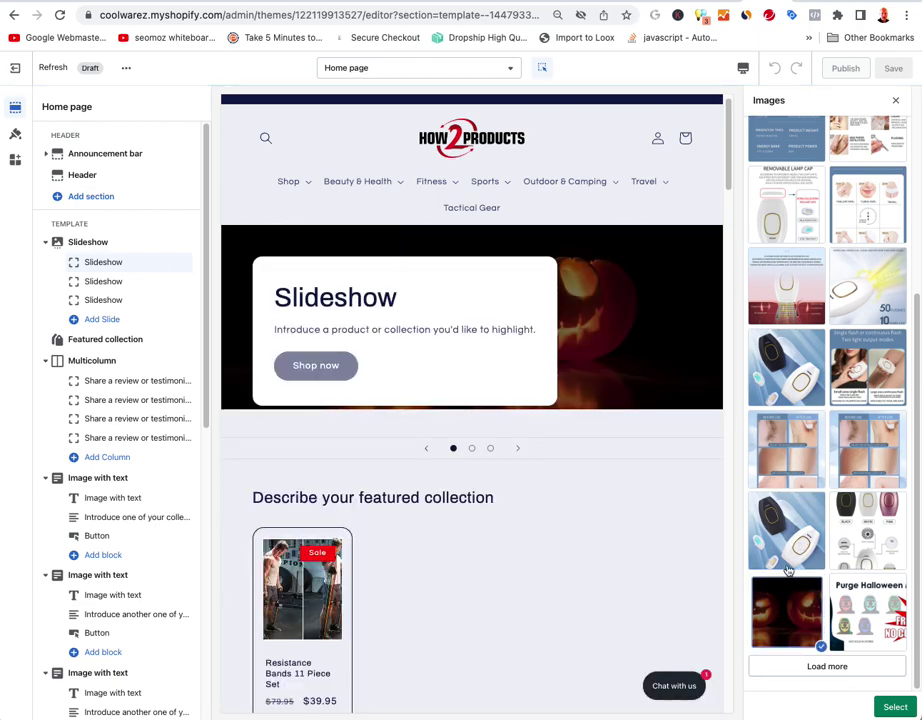
click(852, 662)
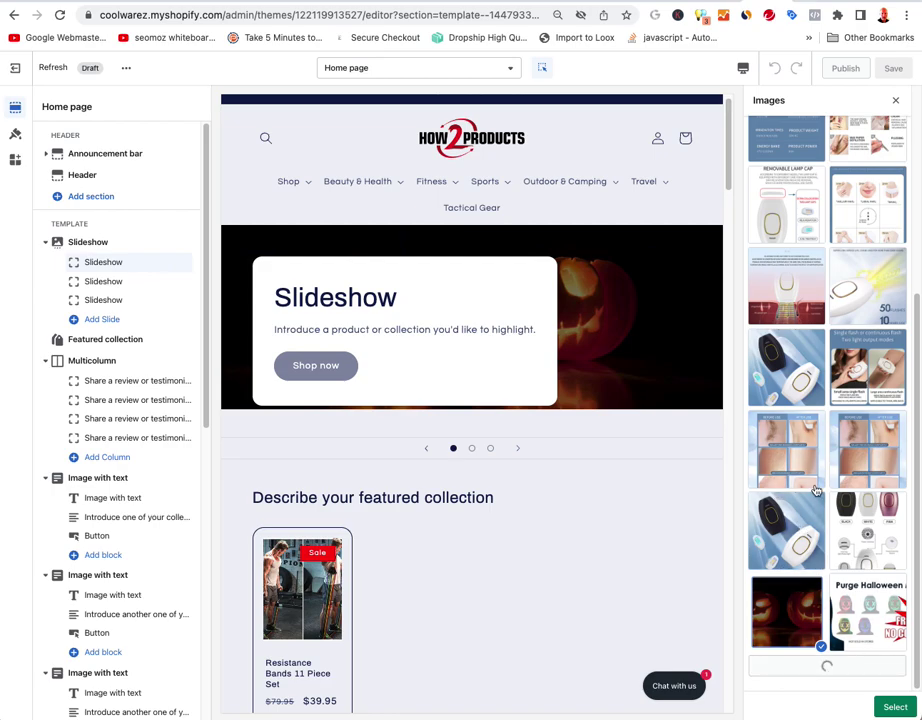
scroll(836, 464, down, 3)
scroll(836, 464, down, 2)
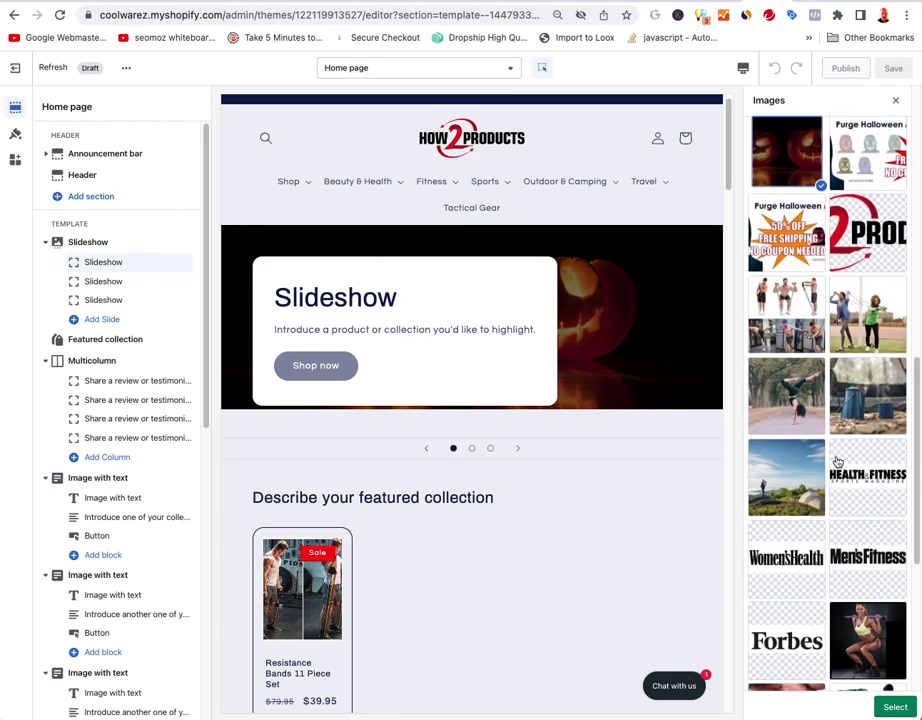
click(781, 414)
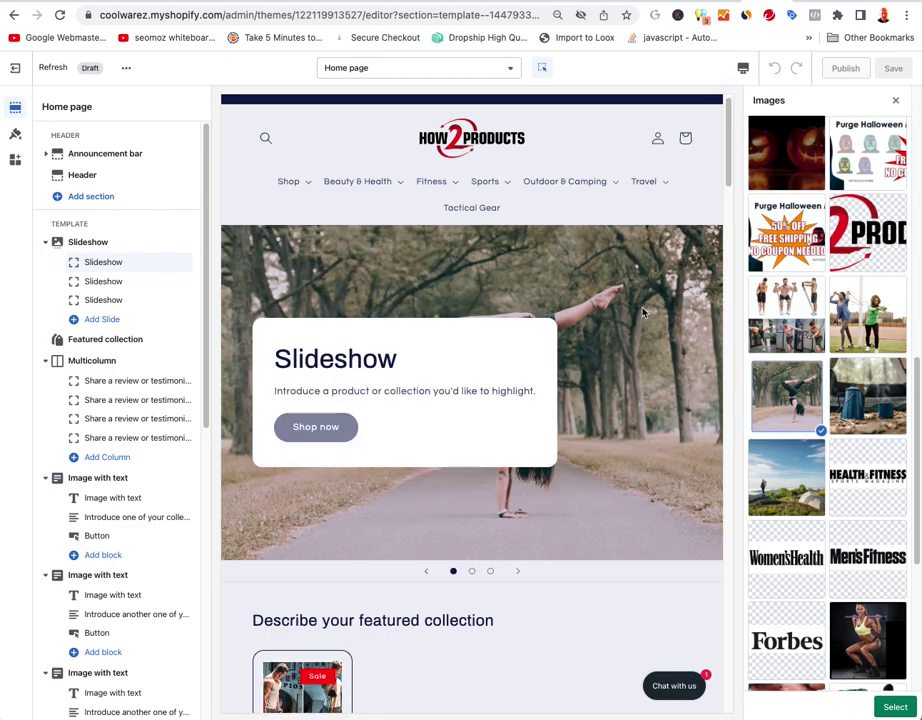
click(895, 707)
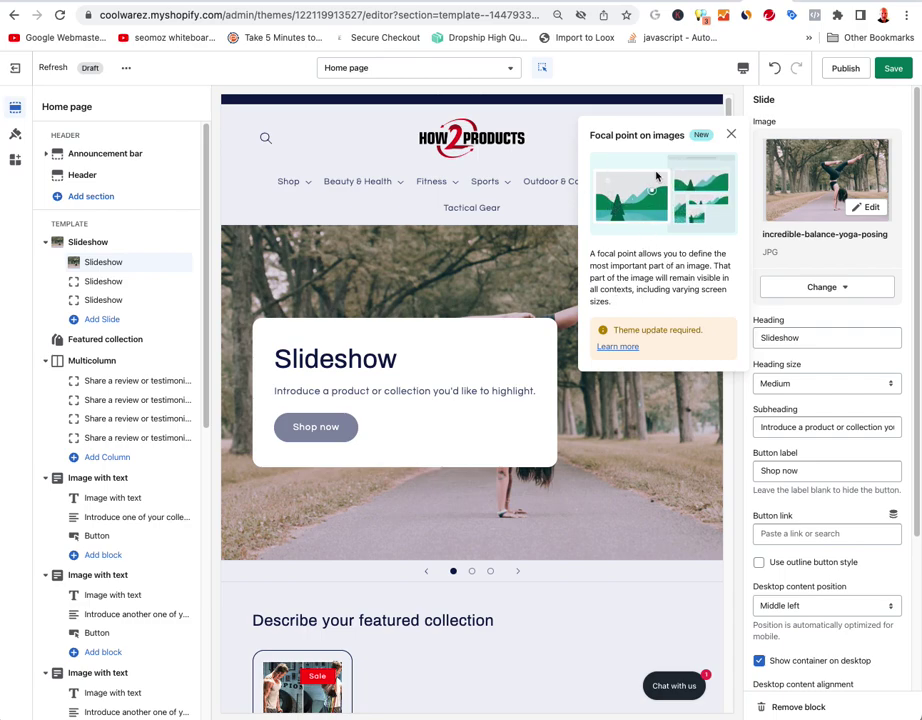
- Add a focal point on the posing woman's hips in the first slide's image, save it and dismiss the focal point notice
click(870, 208)
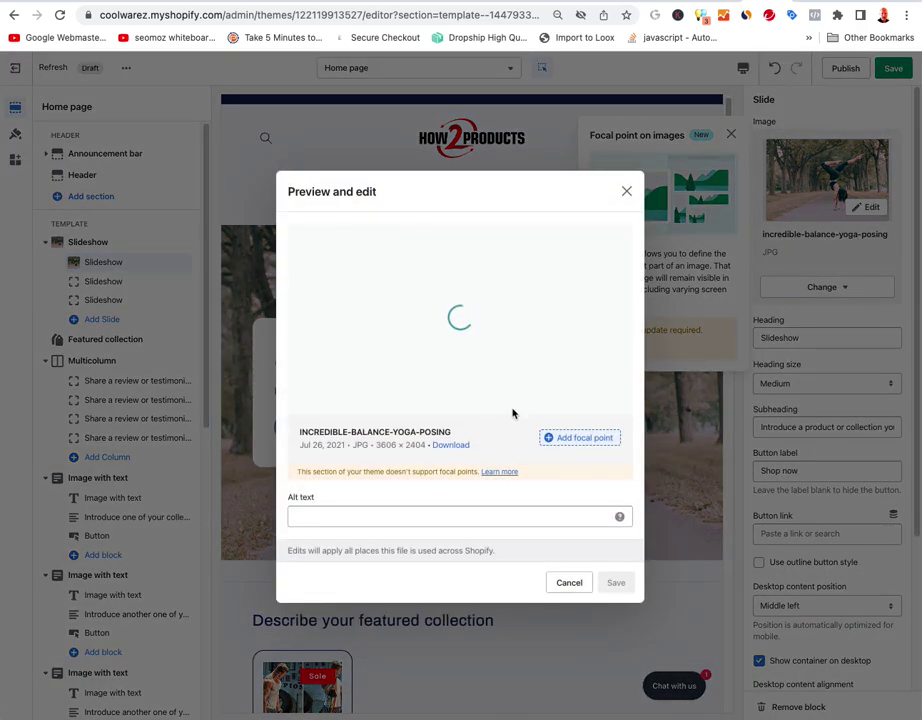
click(583, 440)
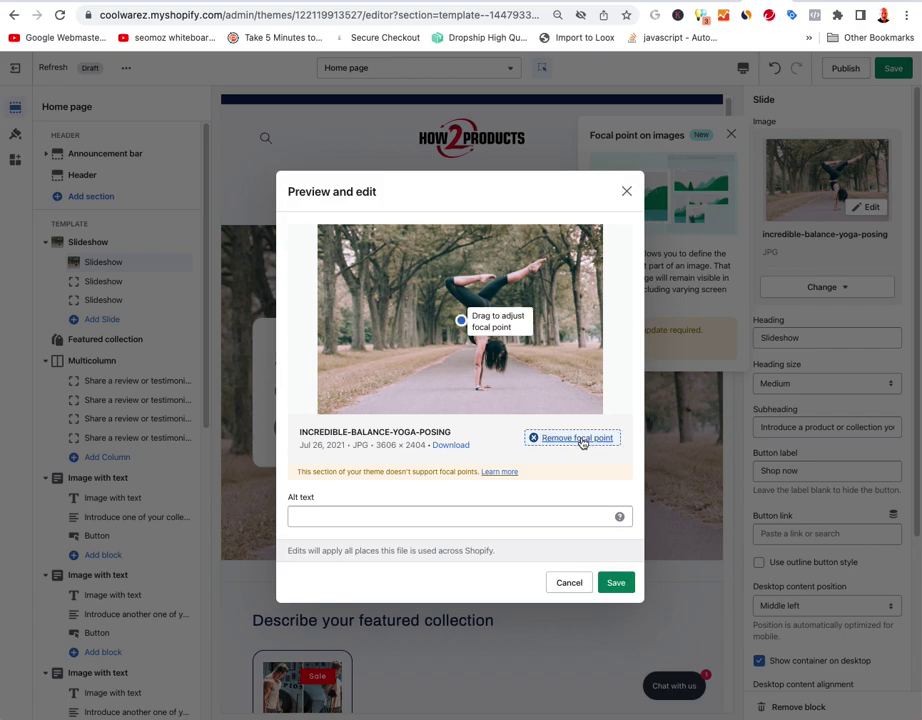
drag(461, 321, 484, 302)
click(618, 514)
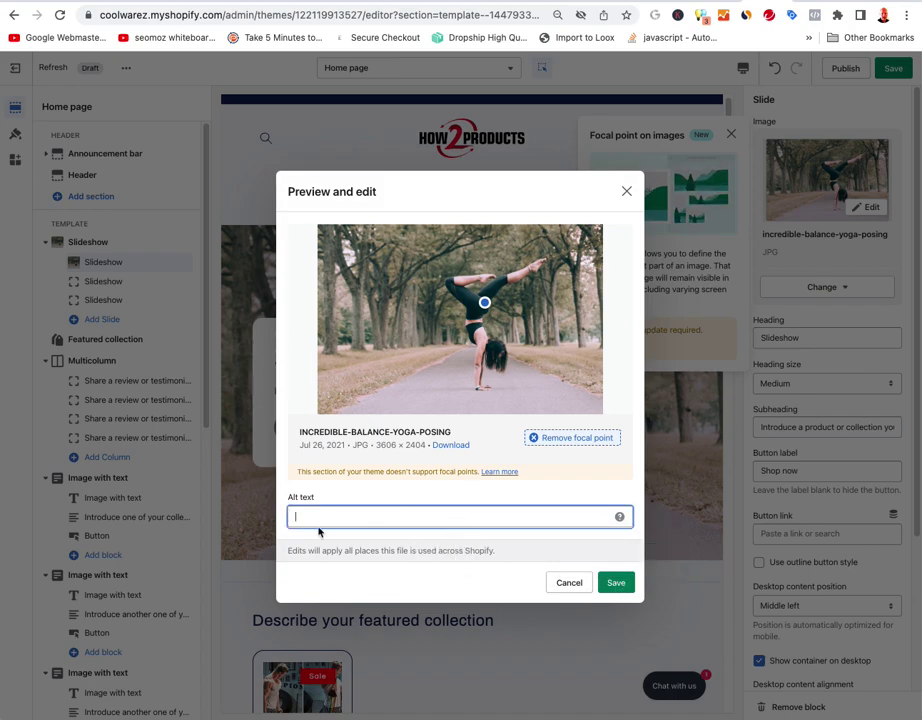
click(616, 583)
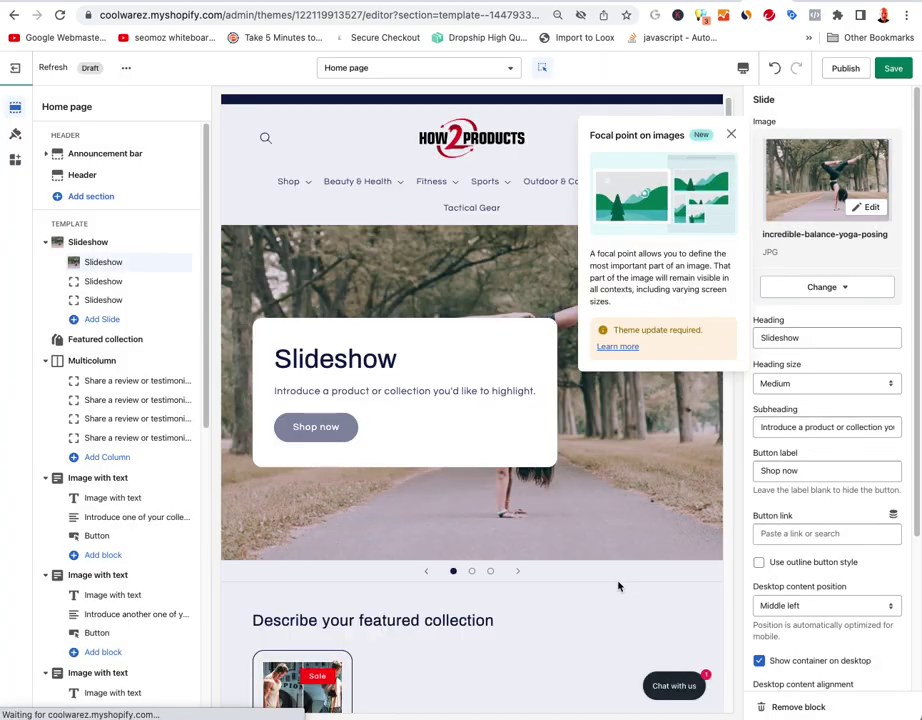
click(732, 134)
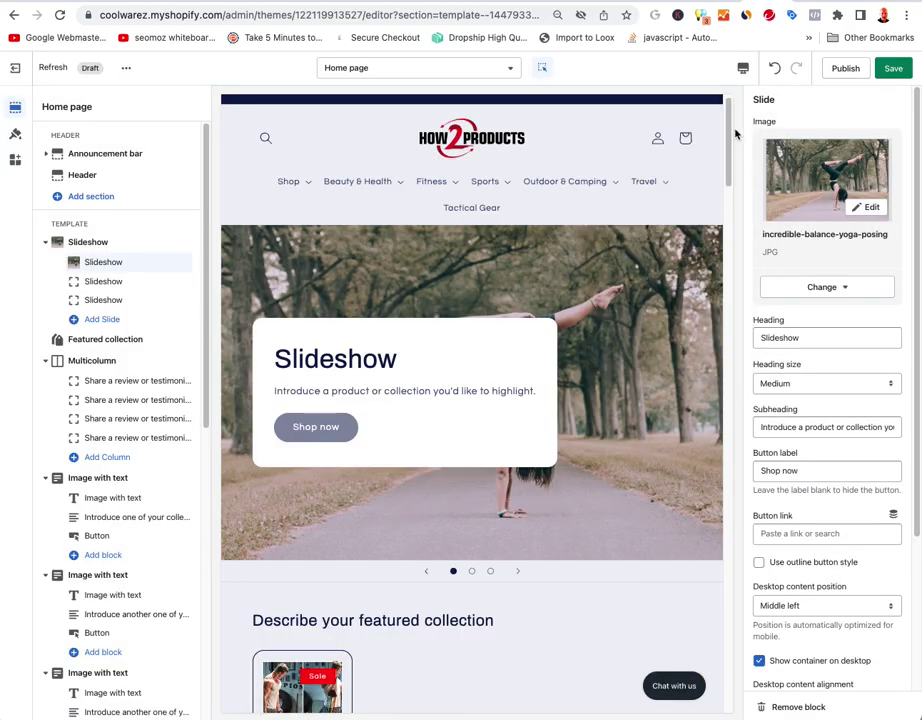
- Add the alt text "Best Fitting Yoga Pants Black - Shop How2Products.com." to the first slide's image and save it
click(869, 207)
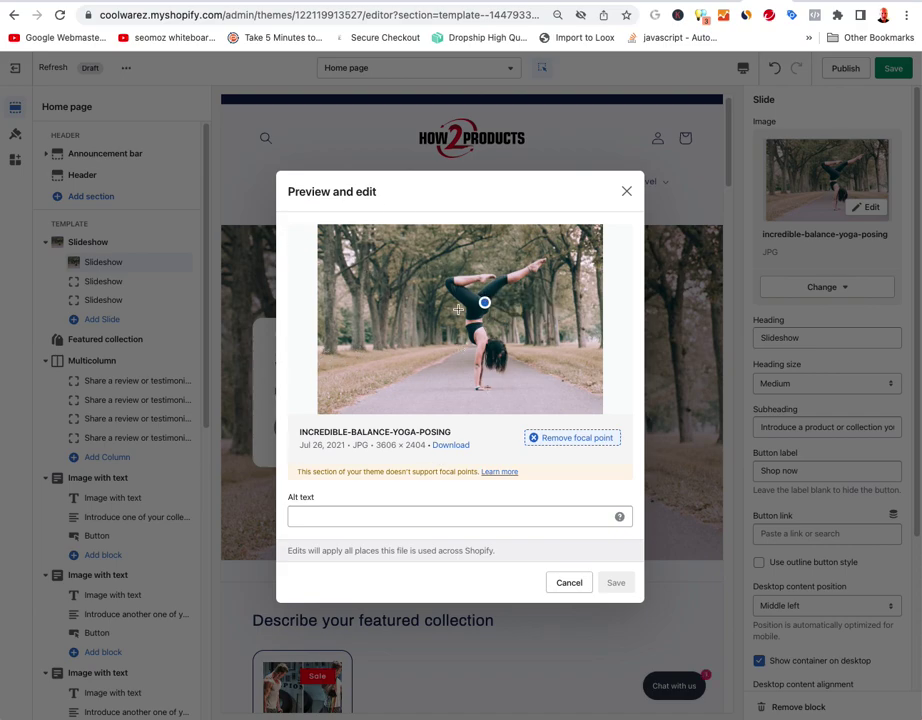
click(363, 515)
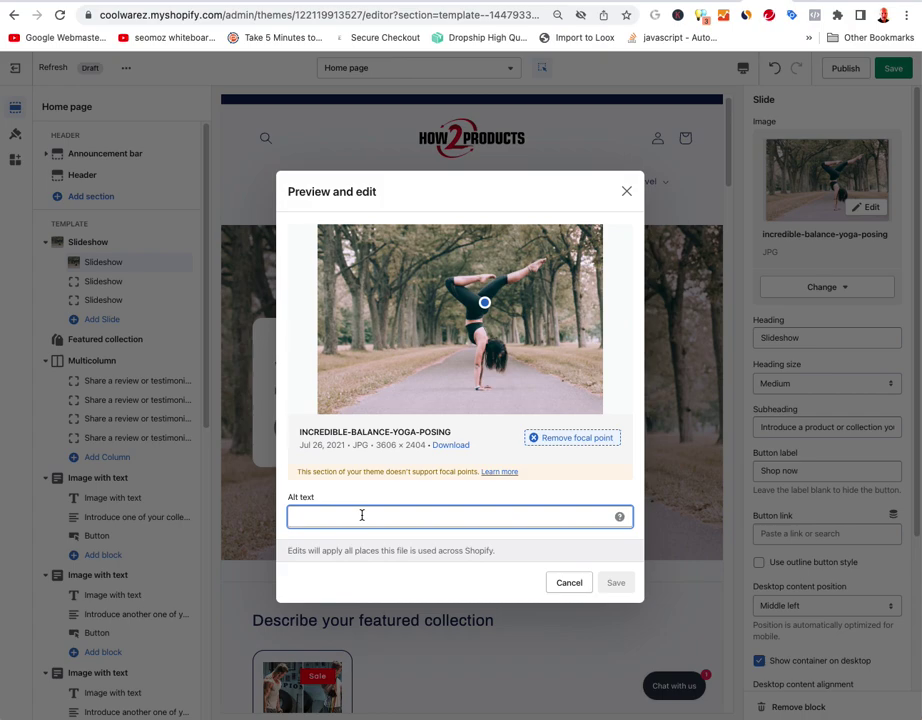
text(Be)
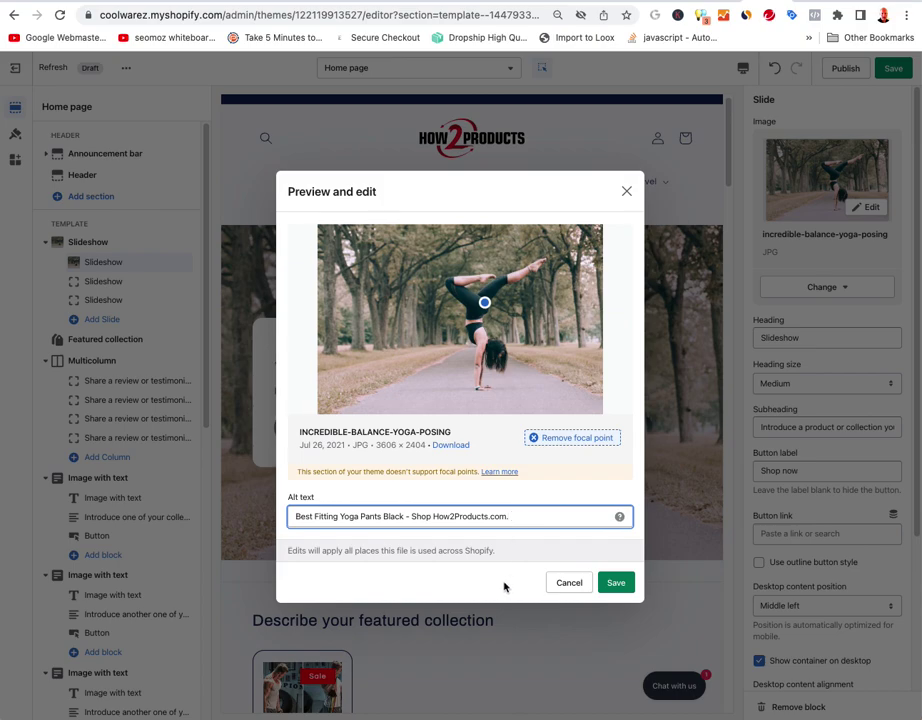
click(614, 582)
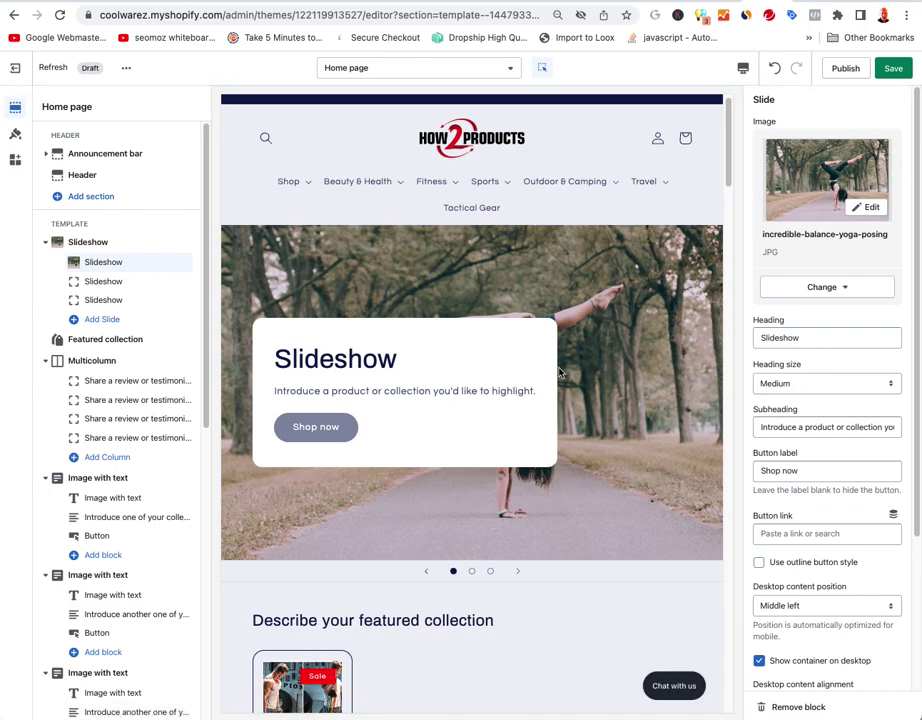
- Try the Small heading size on the first slide and set it back to Medium
click(841, 383)
click(807, 369)
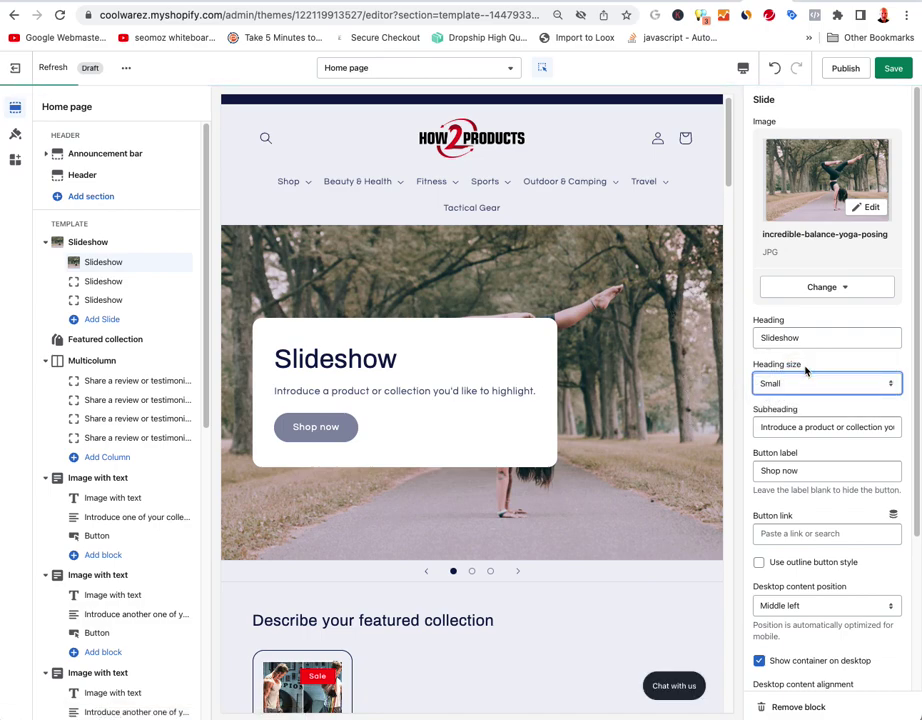
click(792, 385)
click(790, 397)
- Replace the first slide's heading with "Yoga Pants"
click(808, 342)
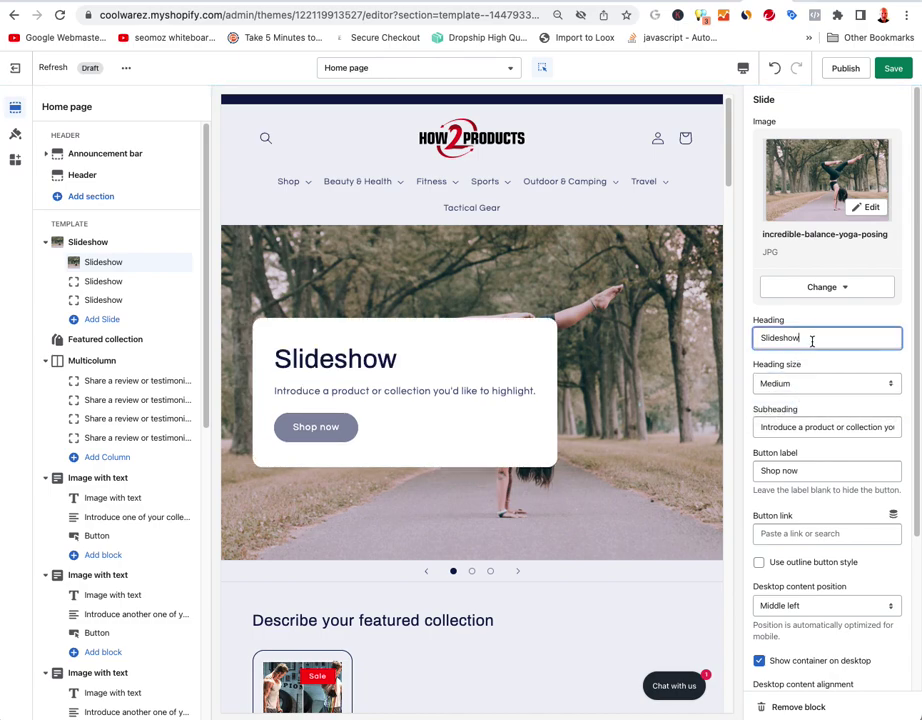
double_click(811, 342)
text(Sh)
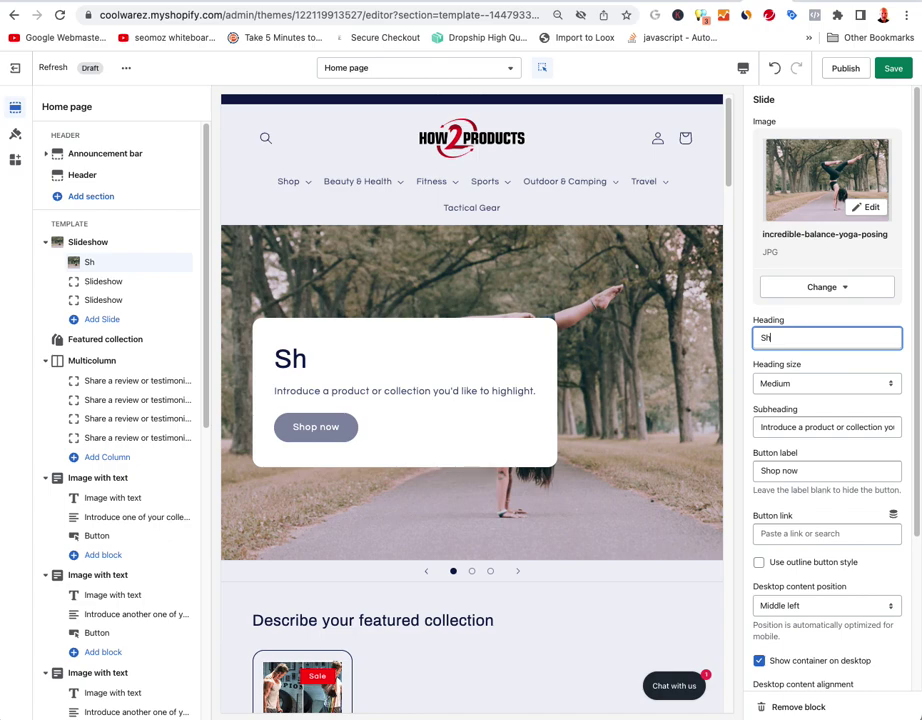
key(BackSpace)
key(BackSpace)
text(S)
key(BackSpace)
text(This)
key(BackSpace)
key(BackSpace)
key(BackSpace)
key(BackSpace)
text(YU)
key(BackSpace)
text(o)
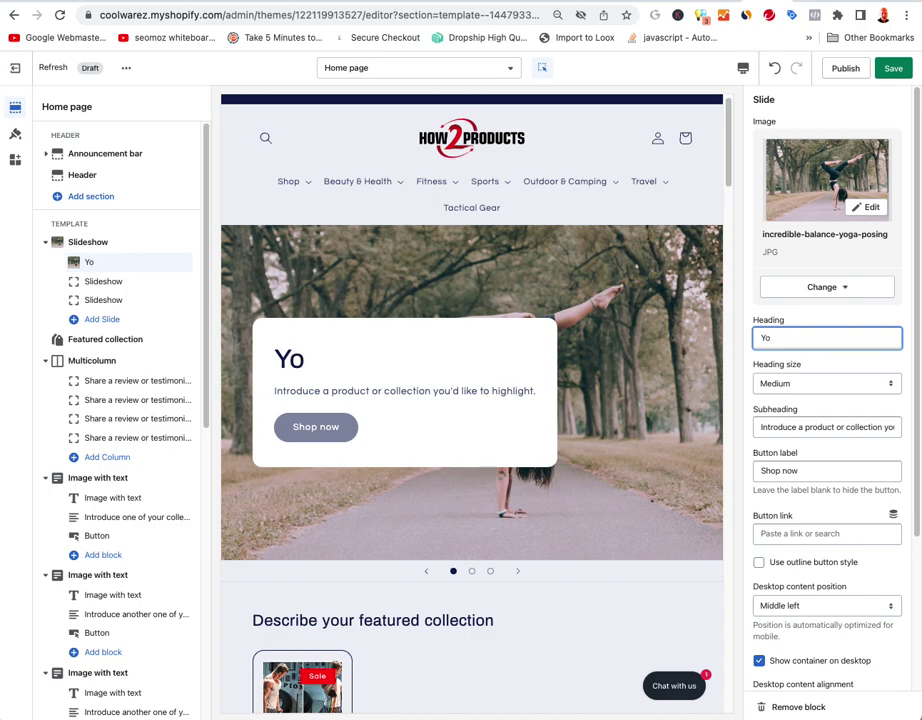
text(ga Pantys)
key(BackSpace)
key(BackSpace)
text(s)
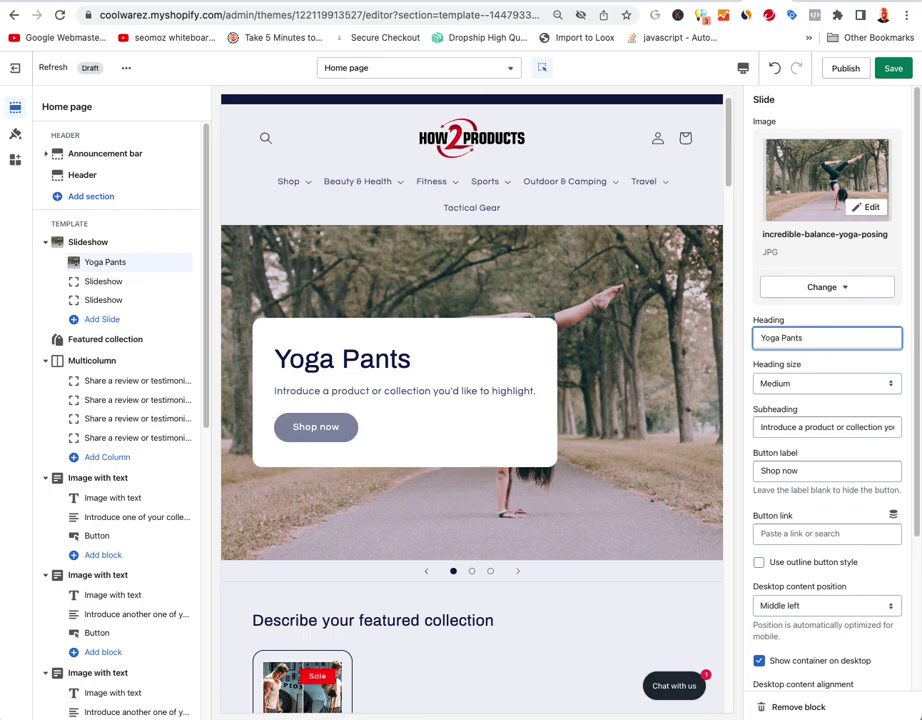
- Replace the first slide's subheading with "This season's collection of yoga pants."
click(810, 430)
key(ctrl+a)
text(This seaso)
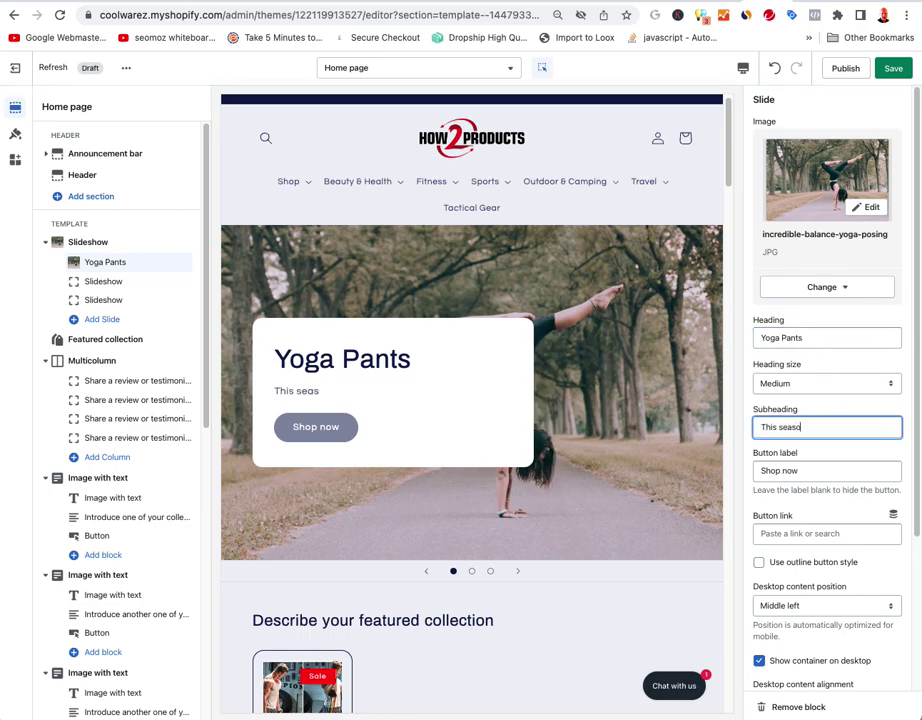
text(n's collection of yop)
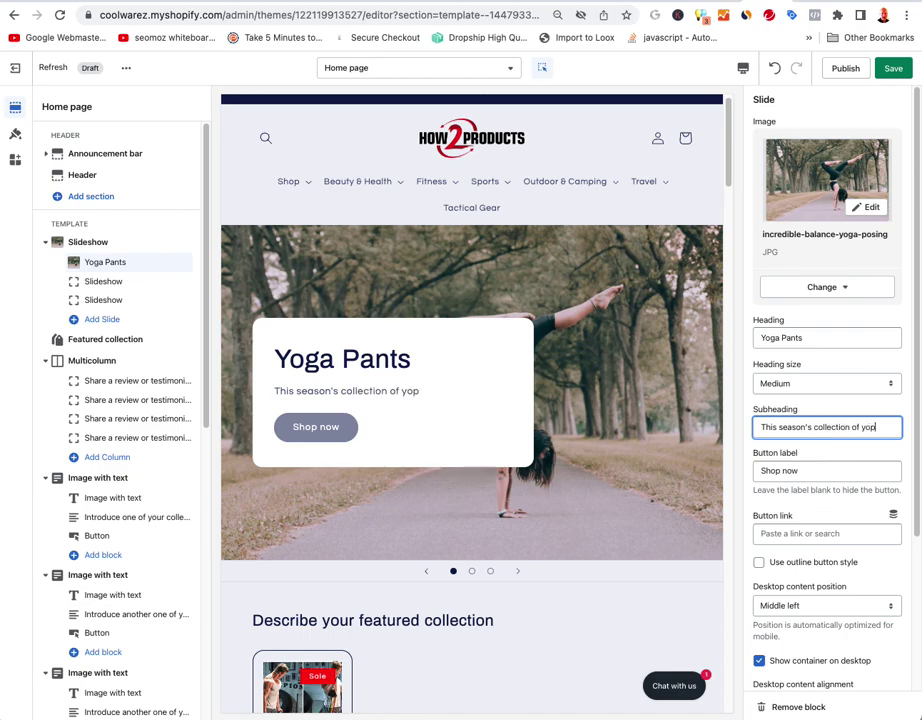
key(BackSpace)
text(ga pants)
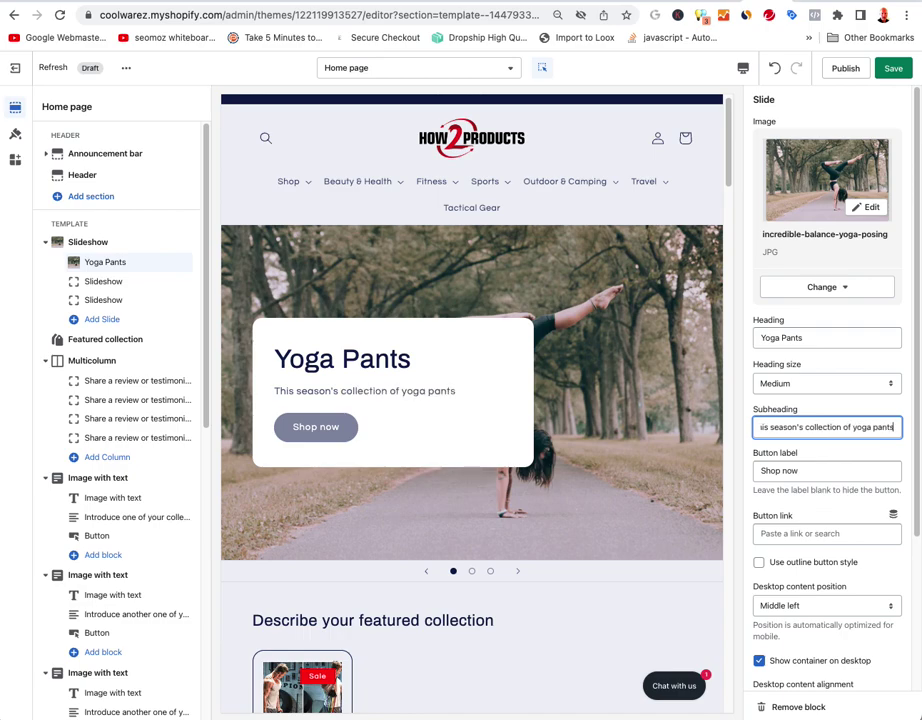
text(.)
- Change the first slide's button label to "Shop Yoga Pants"
click(815, 468)
key(BackSpace)
key(BackSpace)
key(BackSpace)
text(Yoga Pants)
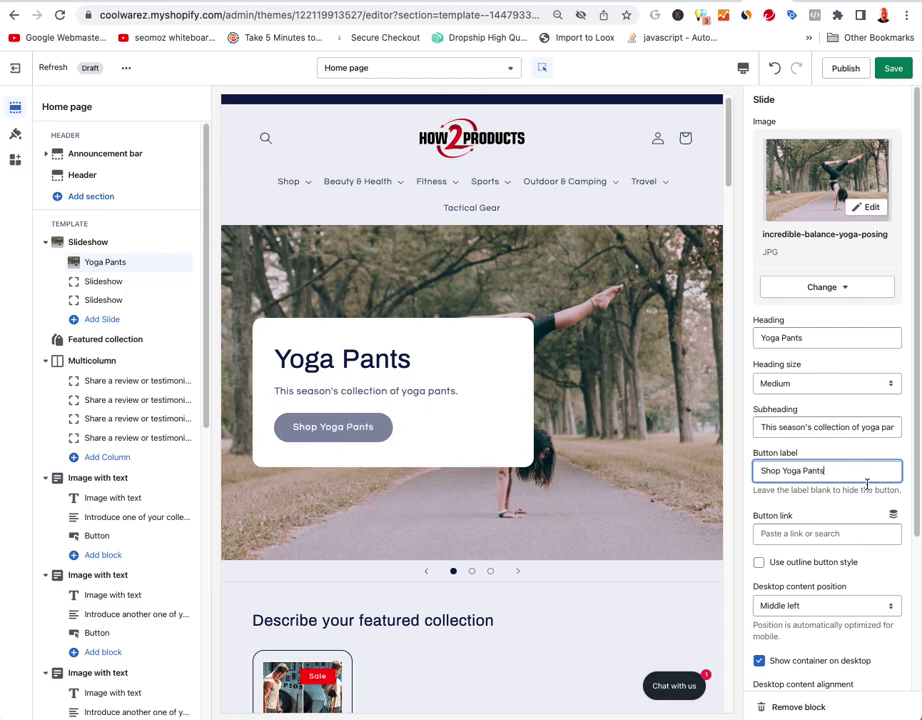
scroll(812, 520, down, 1)
click(819, 508)
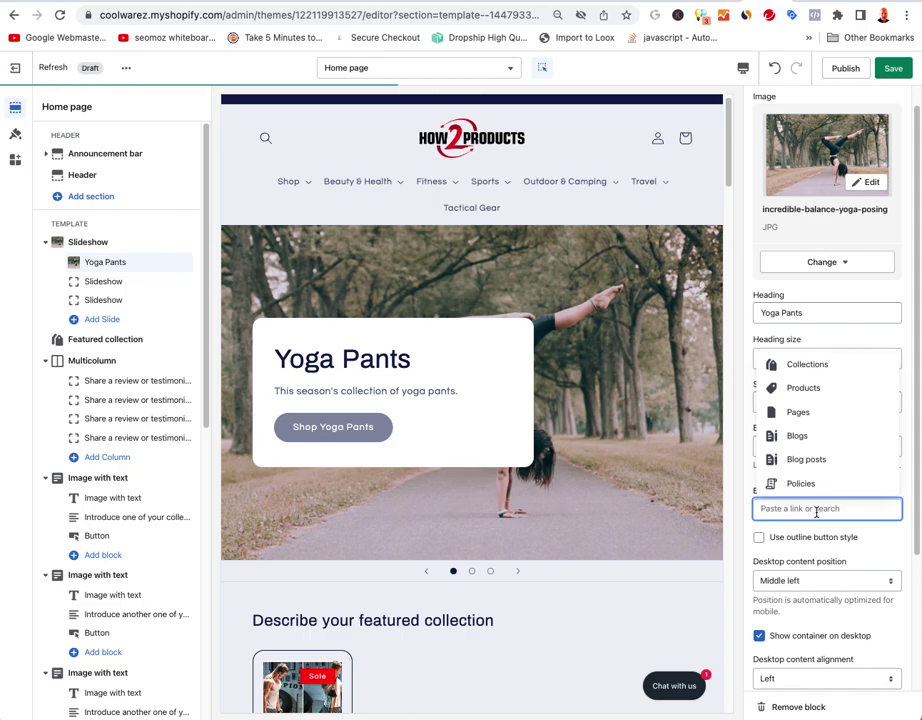
click(810, 366)
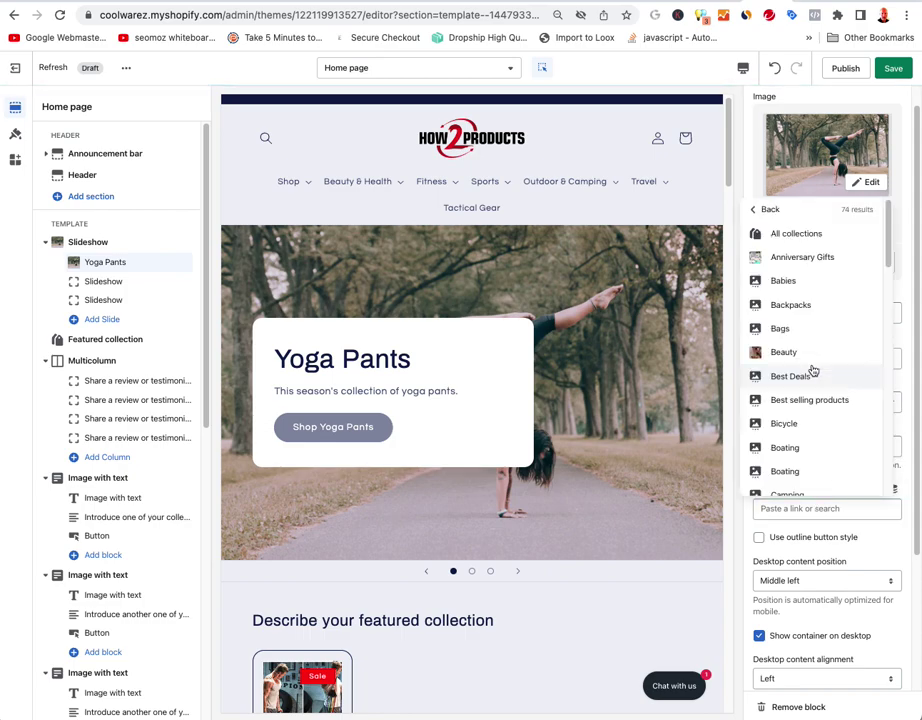
scroll(824, 430, down, 8)
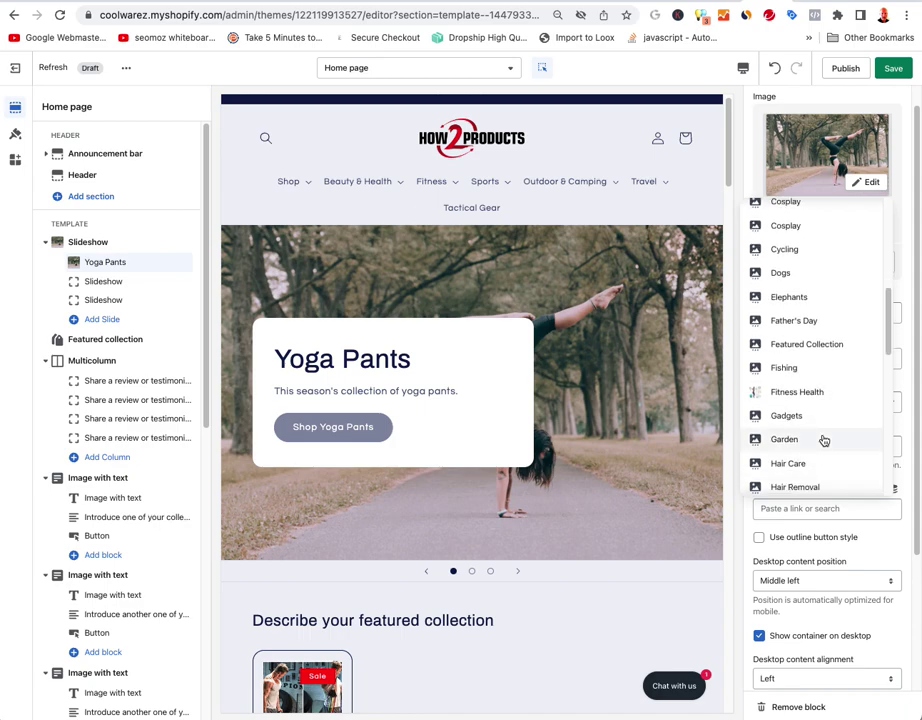
scroll(824, 440, down, 10)
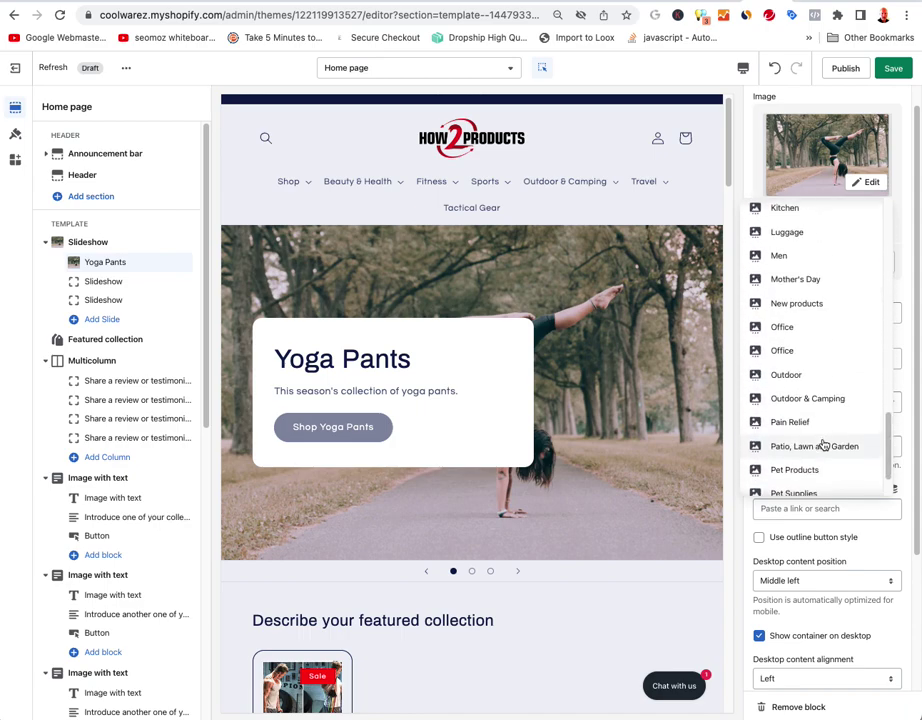
click(879, 545)
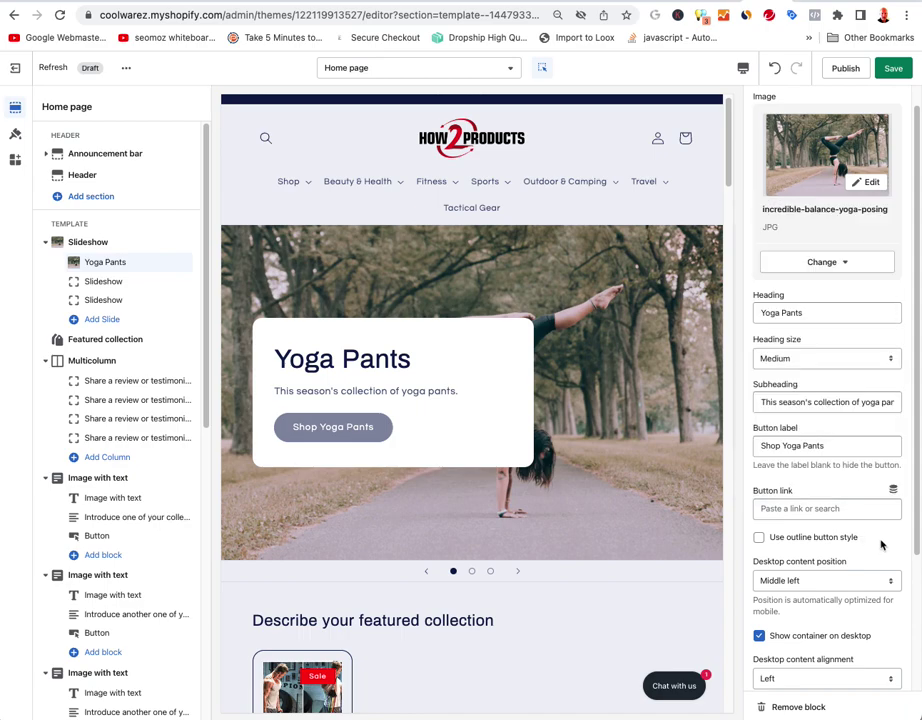
- Search the link targets for "yoga" and link the first slide's button to the Resistance Bands 11 Piece product
click(793, 509)
text(yoga)
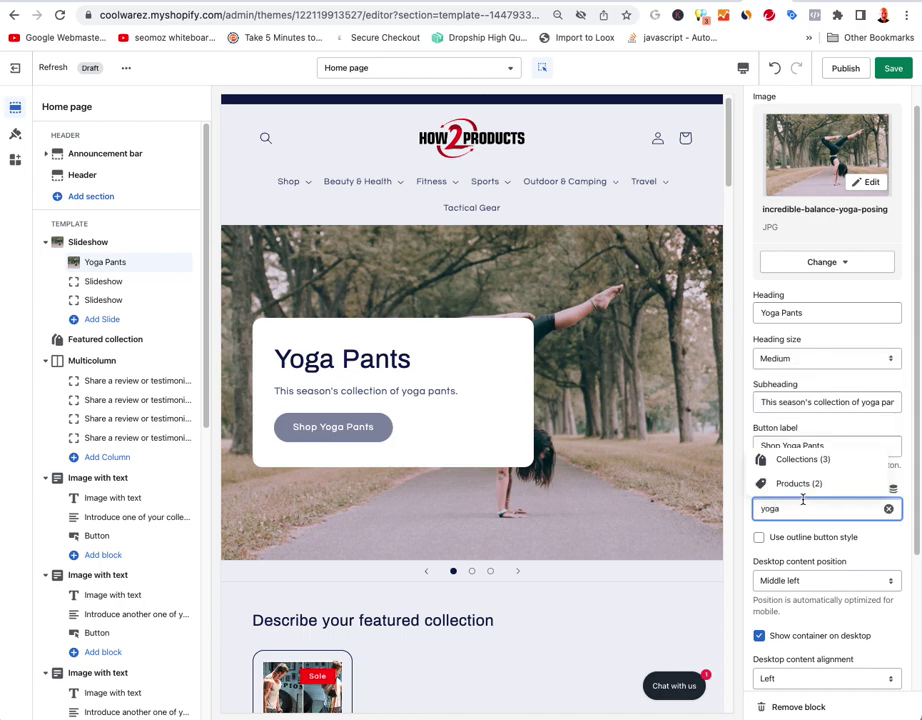
click(795, 483)
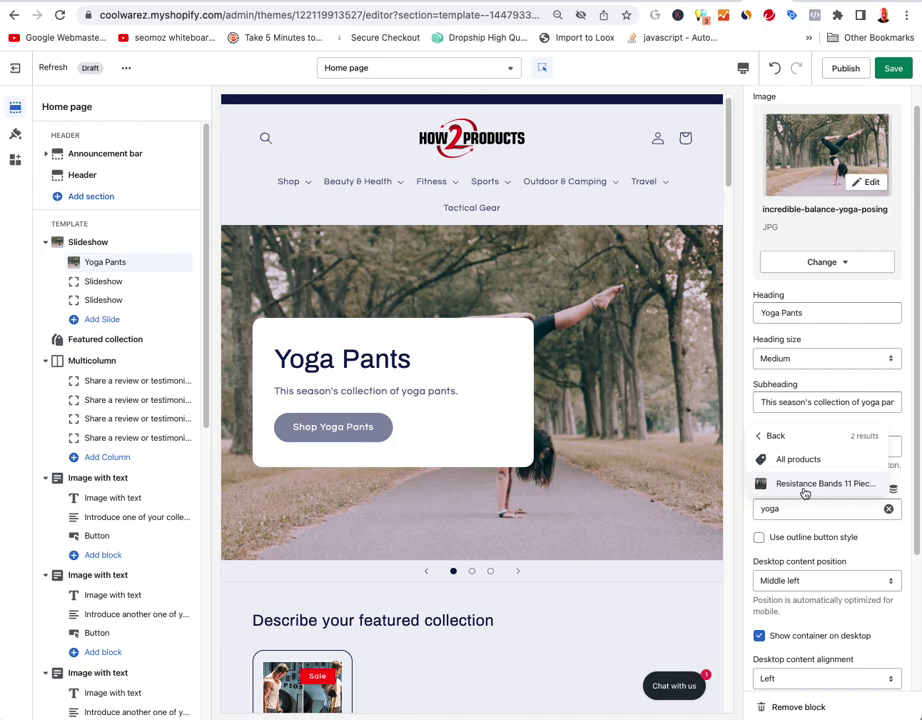
click(811, 486)
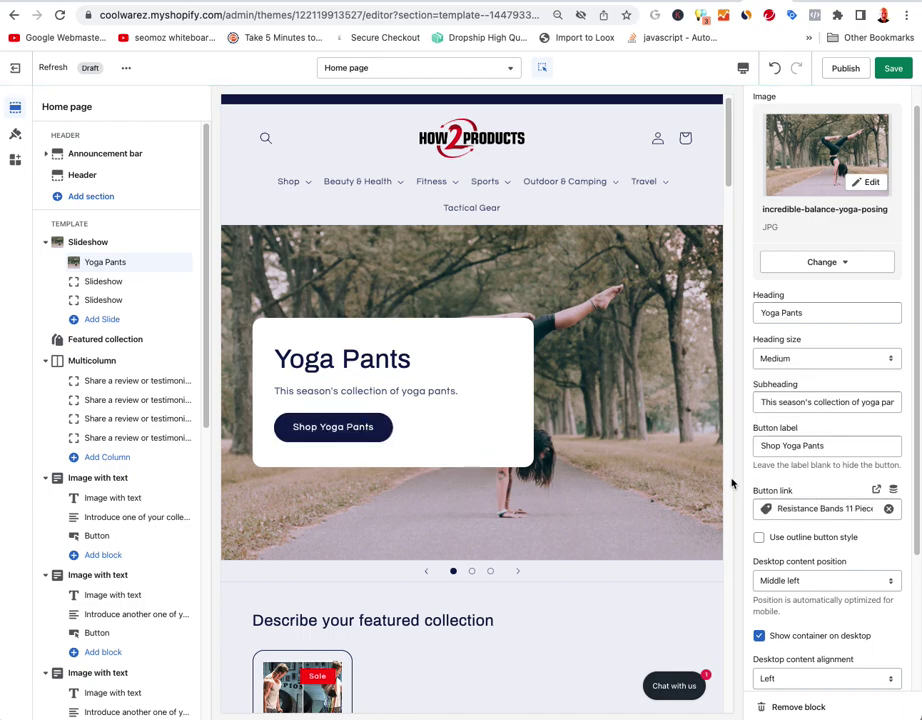
- Try the outline button style on the first slide and turn it off again
scroll(814, 463, down, 2)
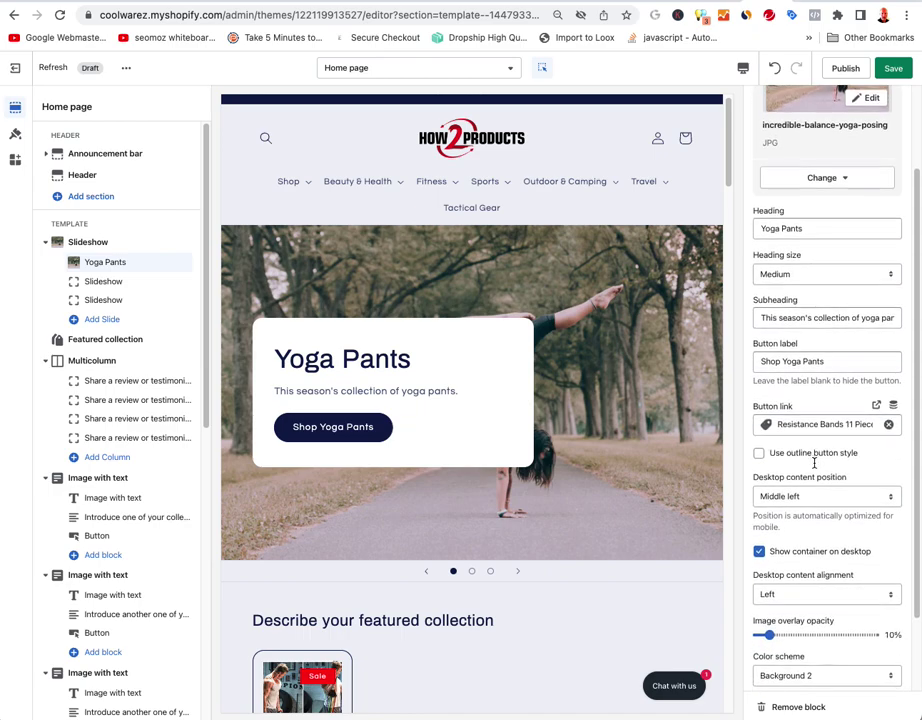
click(760, 437)
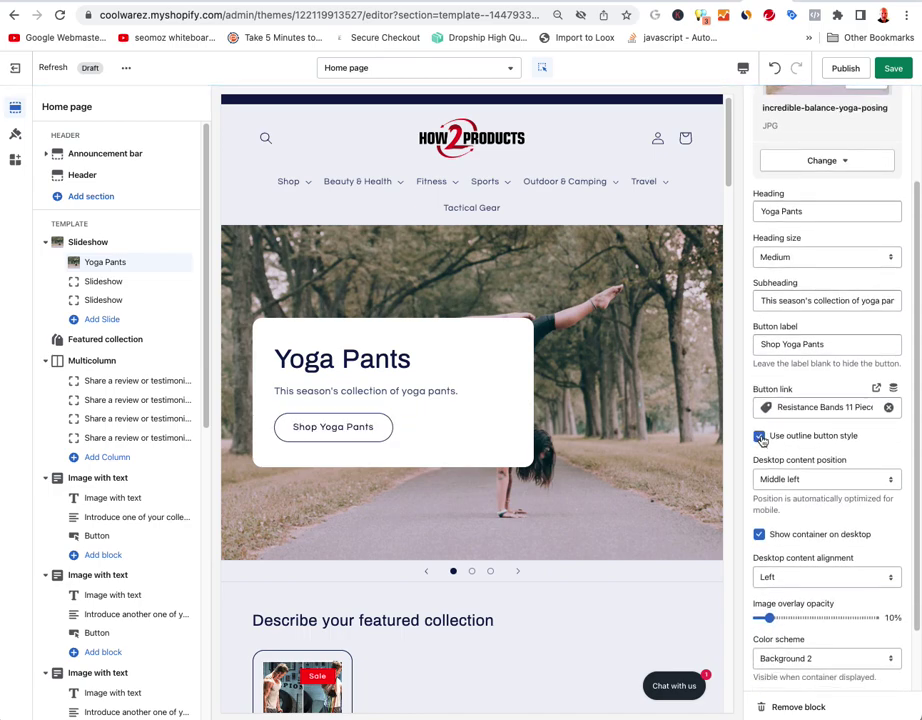
click(760, 437)
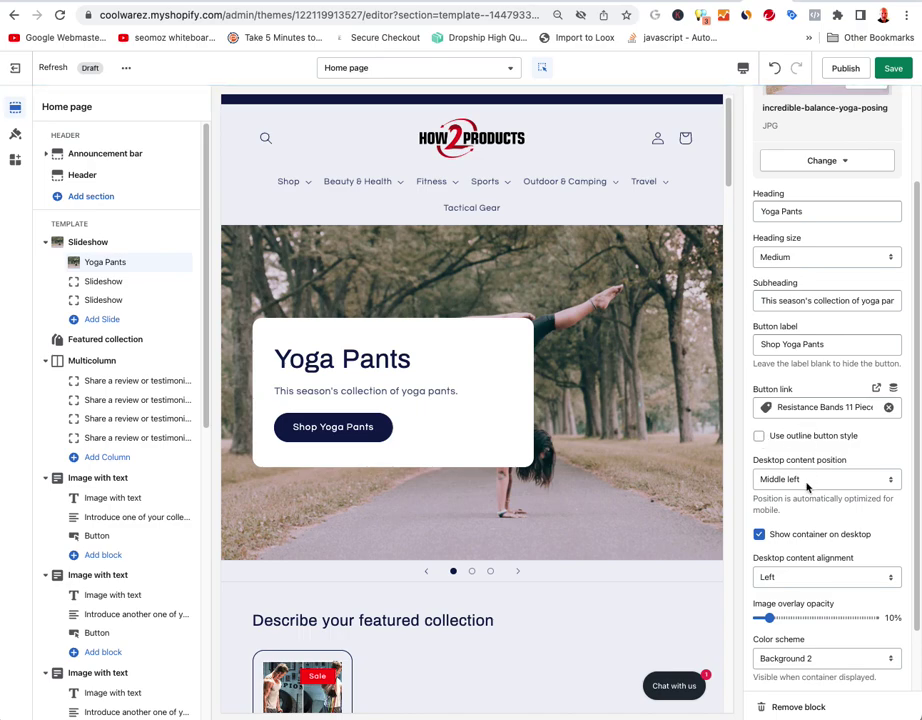
- Try Center for the first slide's desktop content alignment and set it back to Left
scroll(810, 485, down, 1)
scroll(810, 483, down, 1)
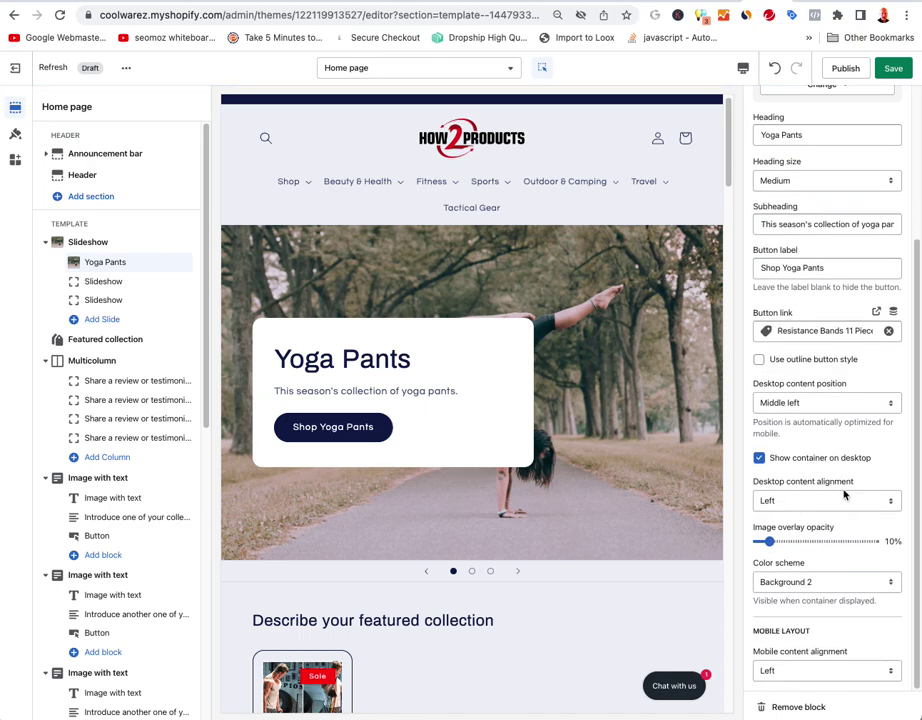
click(824, 501)
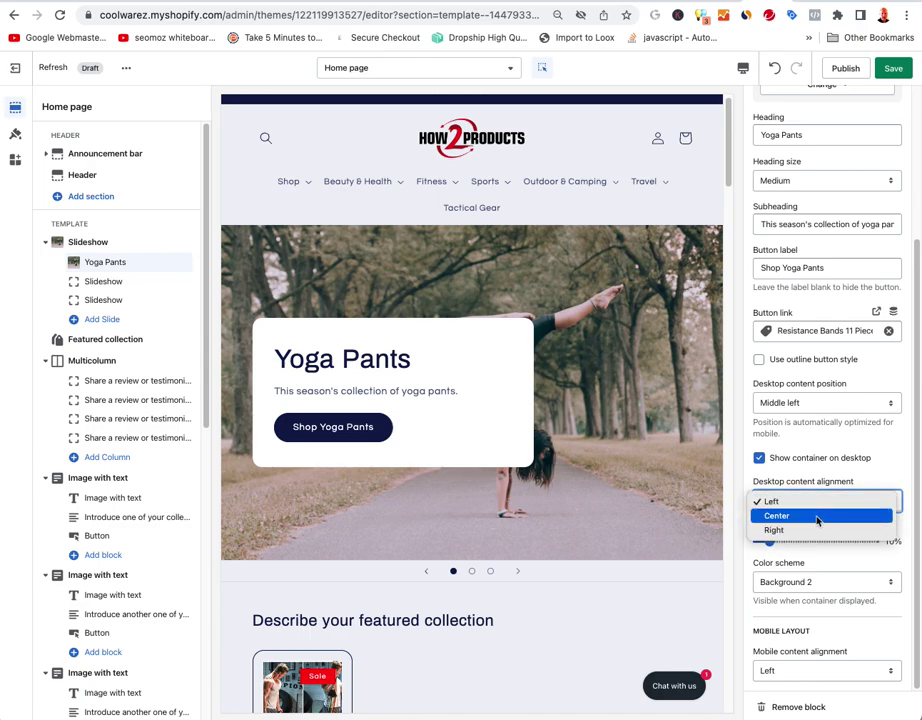
key(Escape)
click(815, 521)
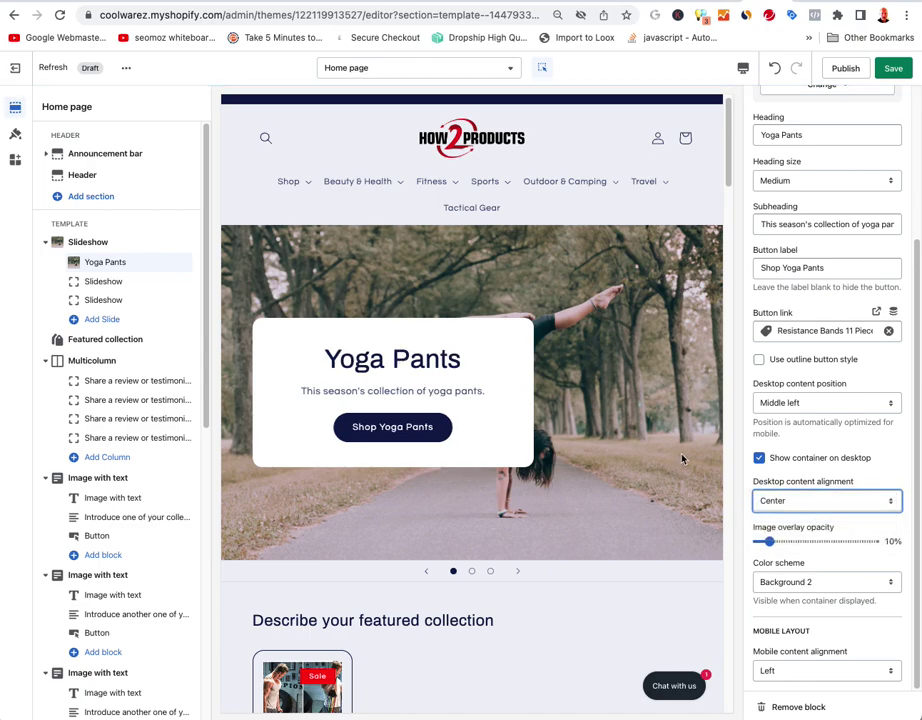
click(776, 495)
click(780, 486)
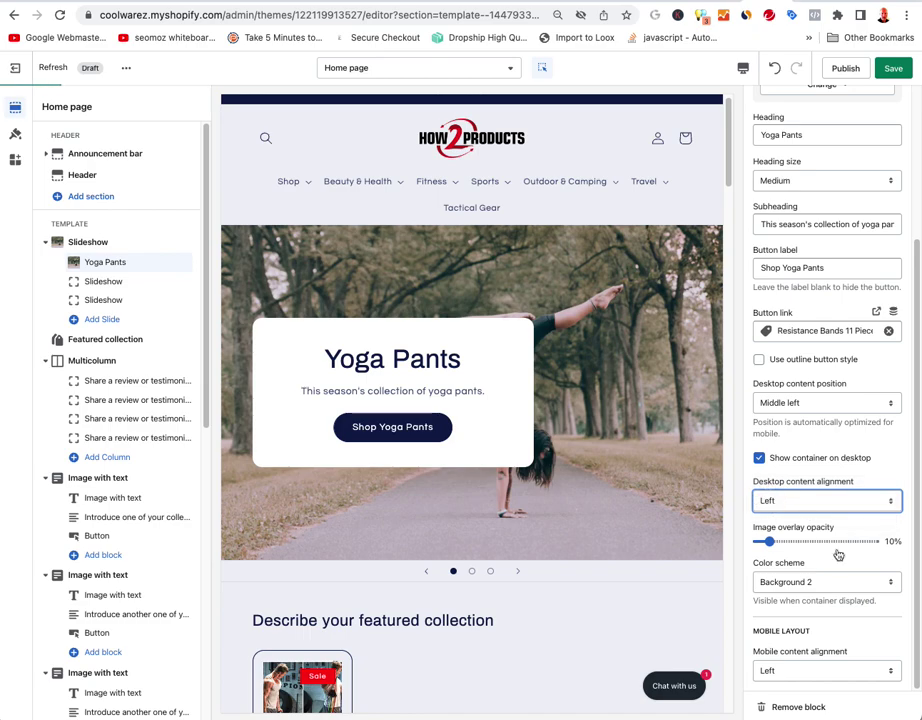
- Try the Inverse, Accent 2, Accent 1 and Background 1 color schemes on the first slide and return to Background 2
click(821, 582)
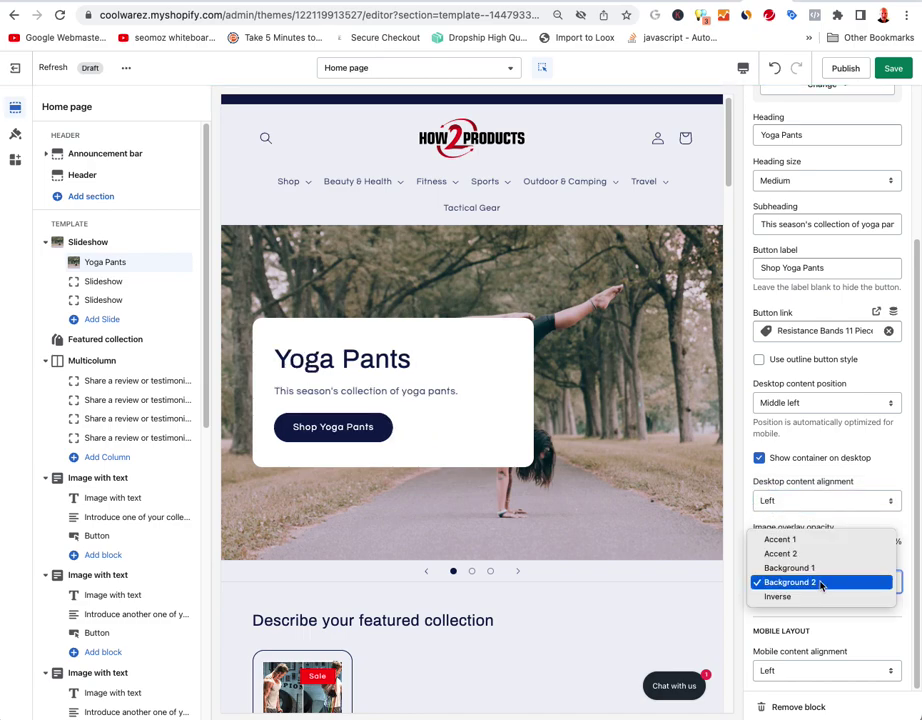
click(813, 596)
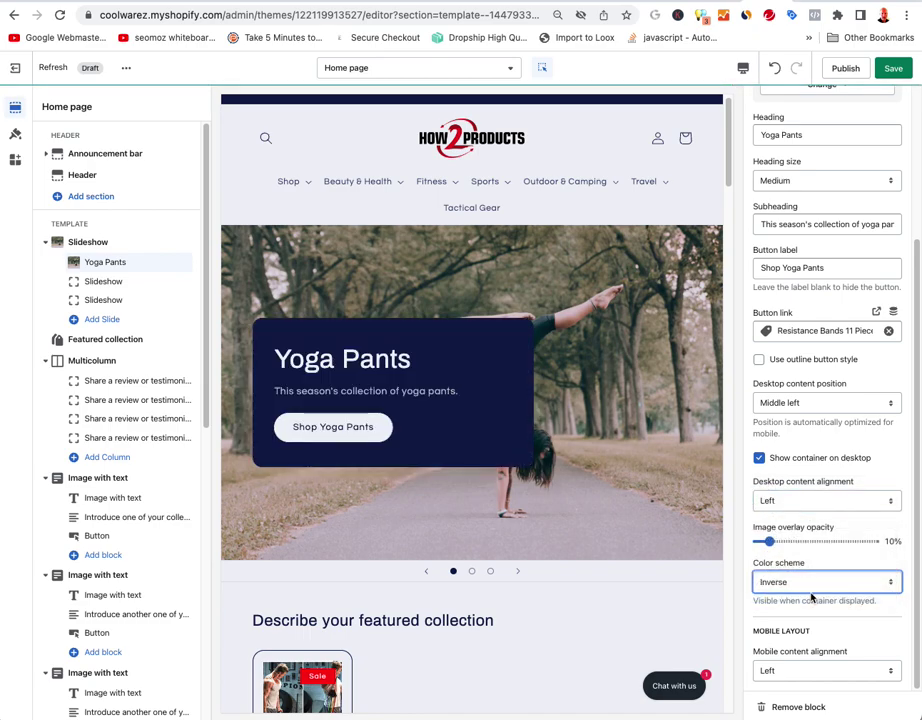
click(811, 581)
click(795, 540)
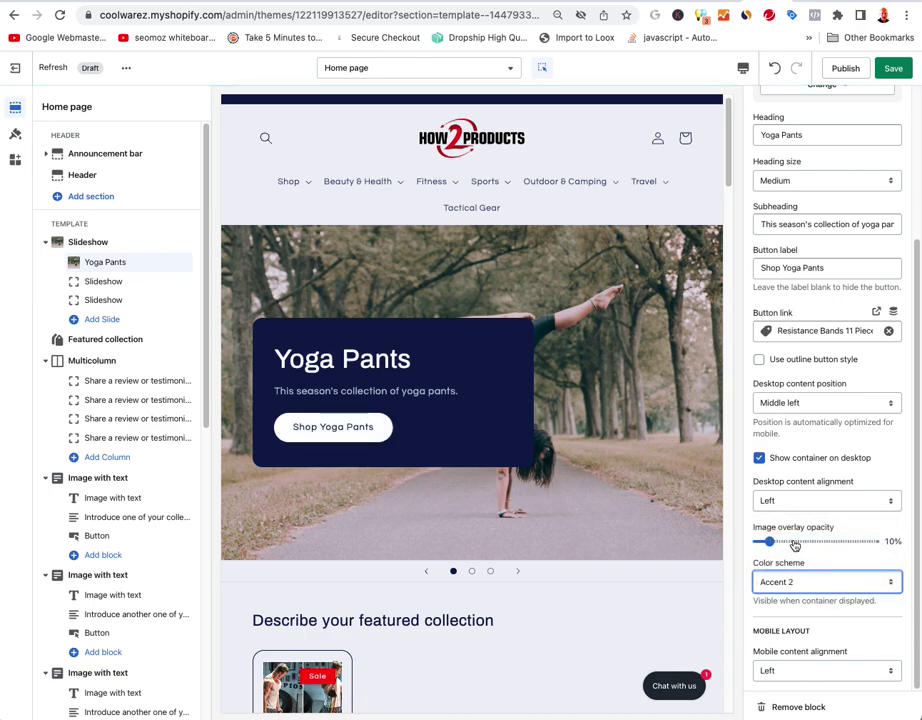
click(790, 581)
click(789, 568)
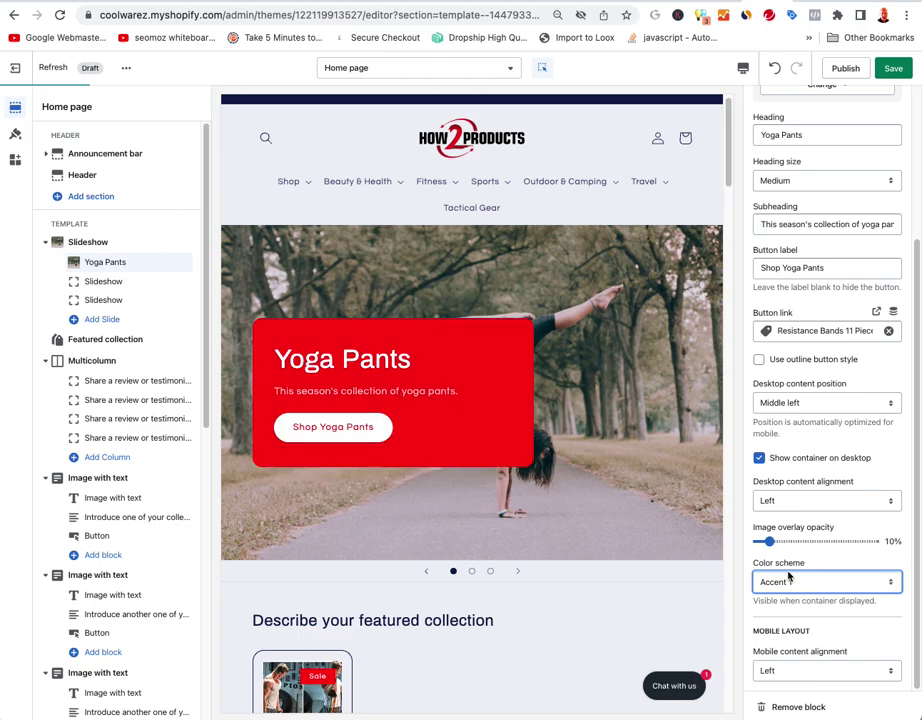
click(790, 582)
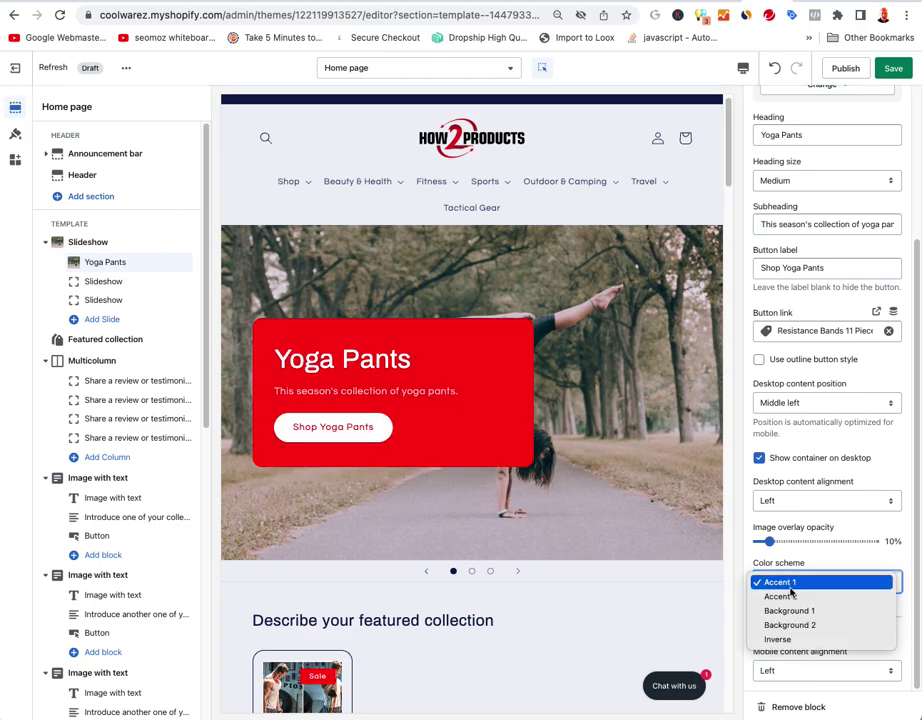
click(789, 610)
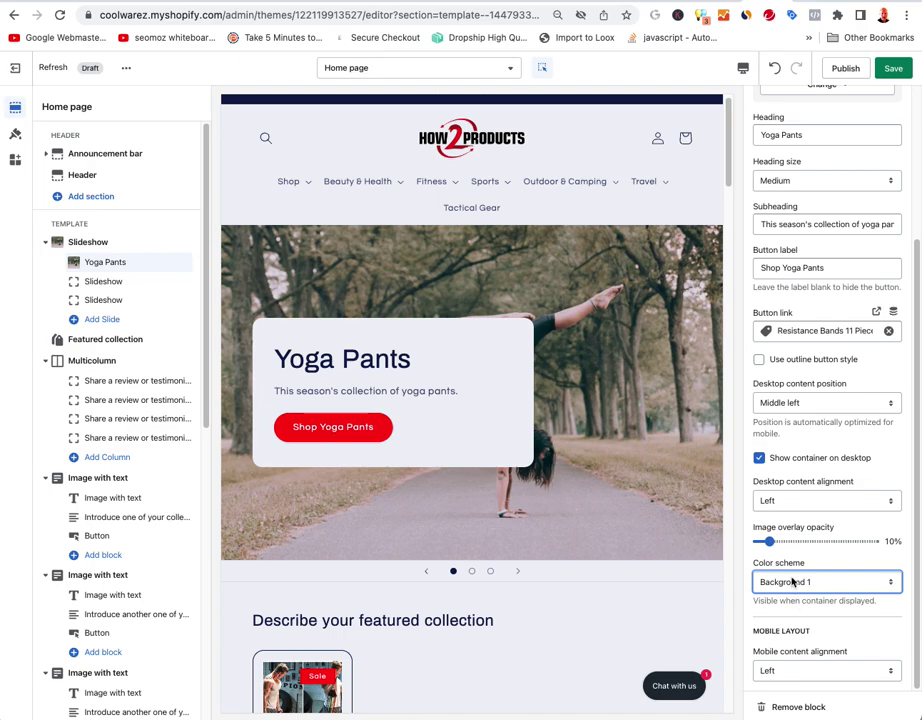
click(793, 582)
click(795, 597)
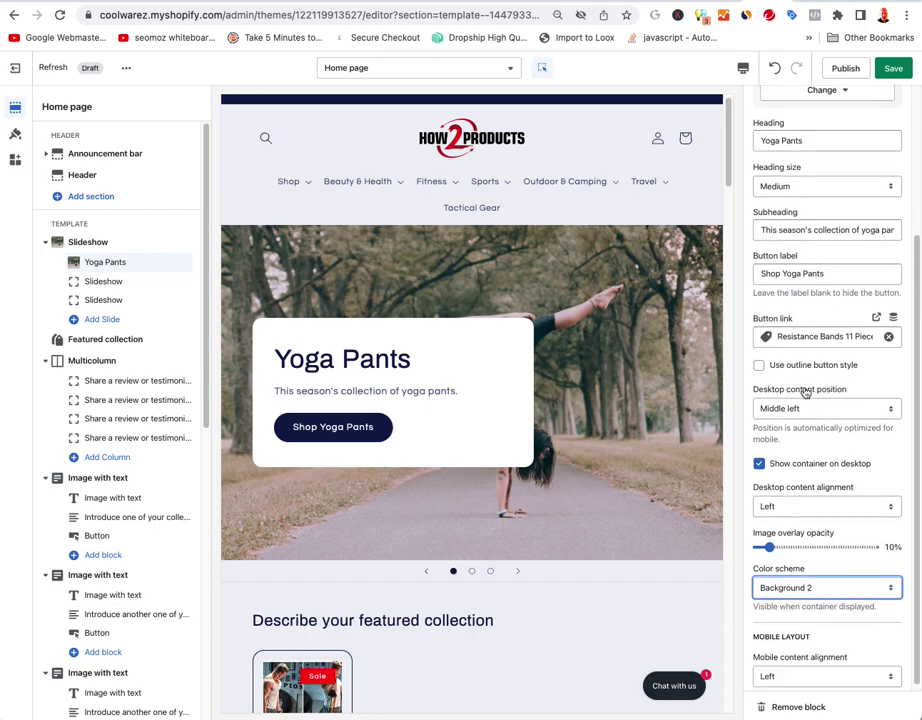
- Review the first slide's settings and save the theme changes
scroll(815, 402, up, 3)
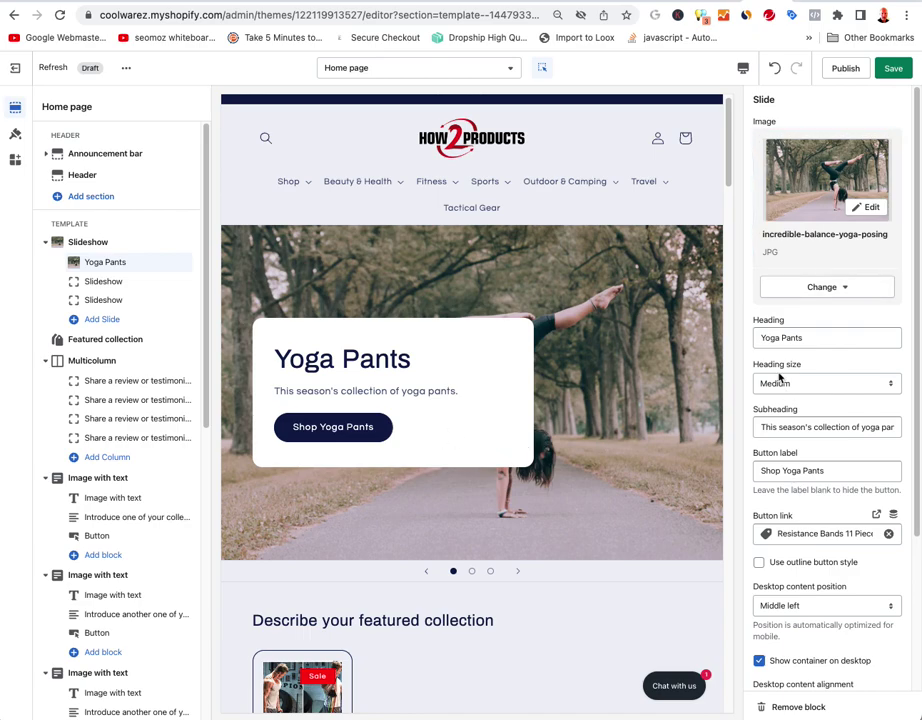
scroll(815, 650, down, 3)
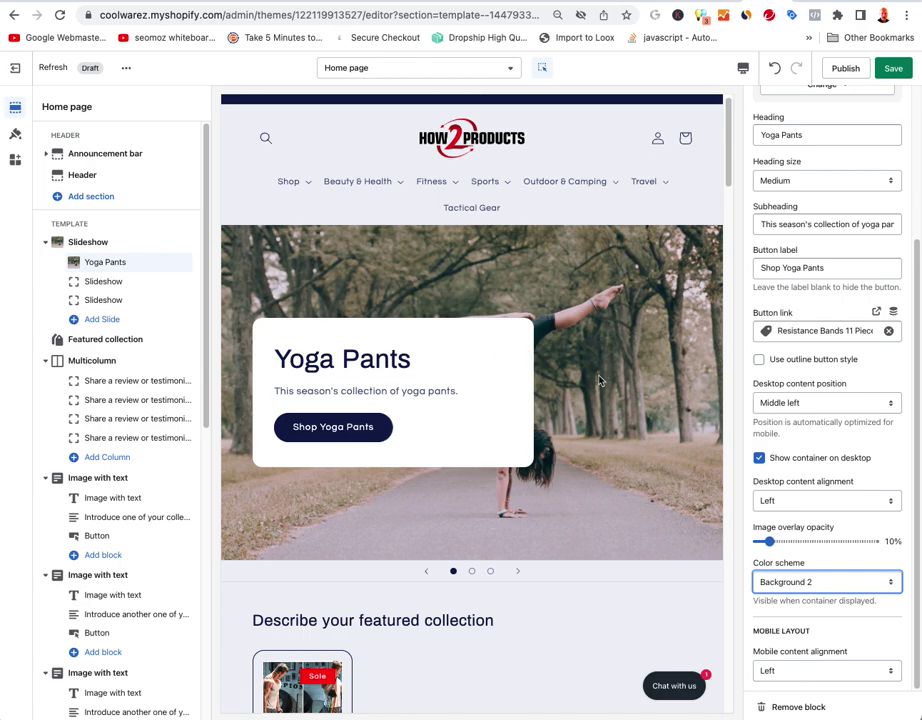
scroll(878, 170, up, 4)
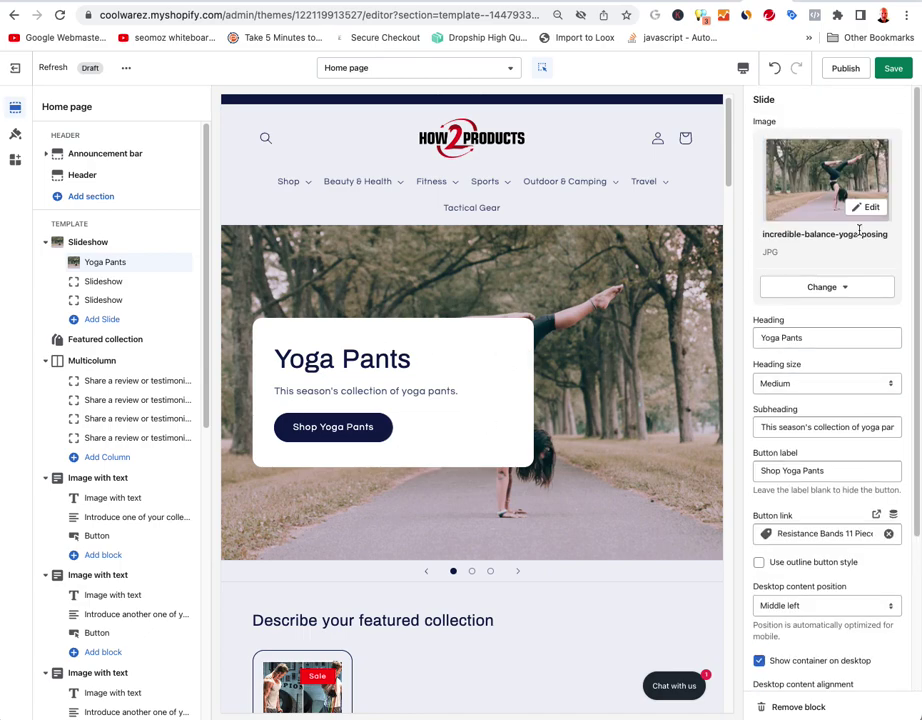
click(894, 70)
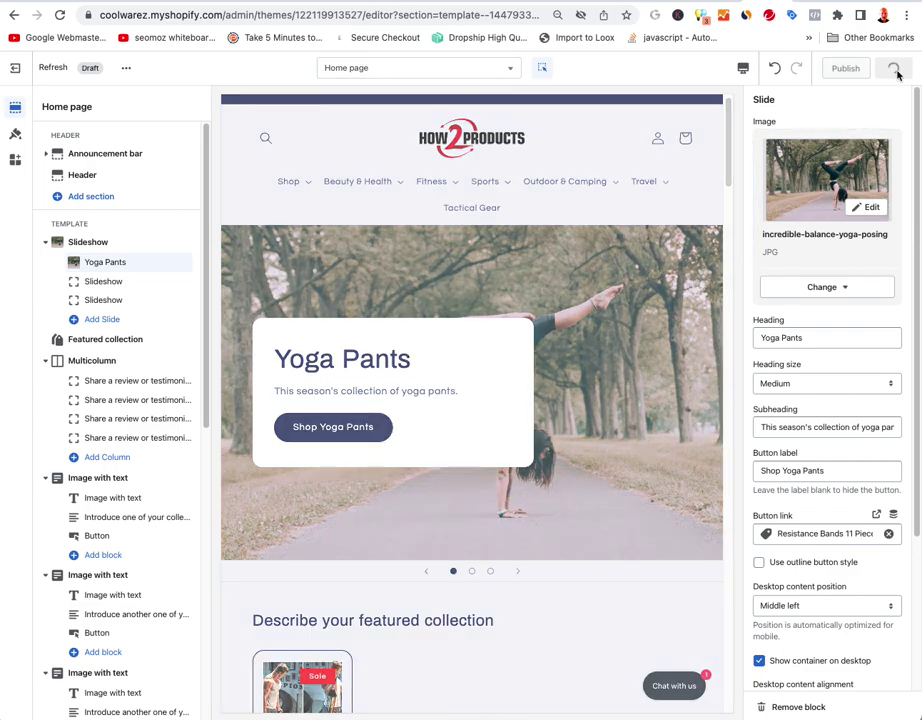
- Set the second slide's image to the library picture of the woman beside the hair removal device
click(93, 282)
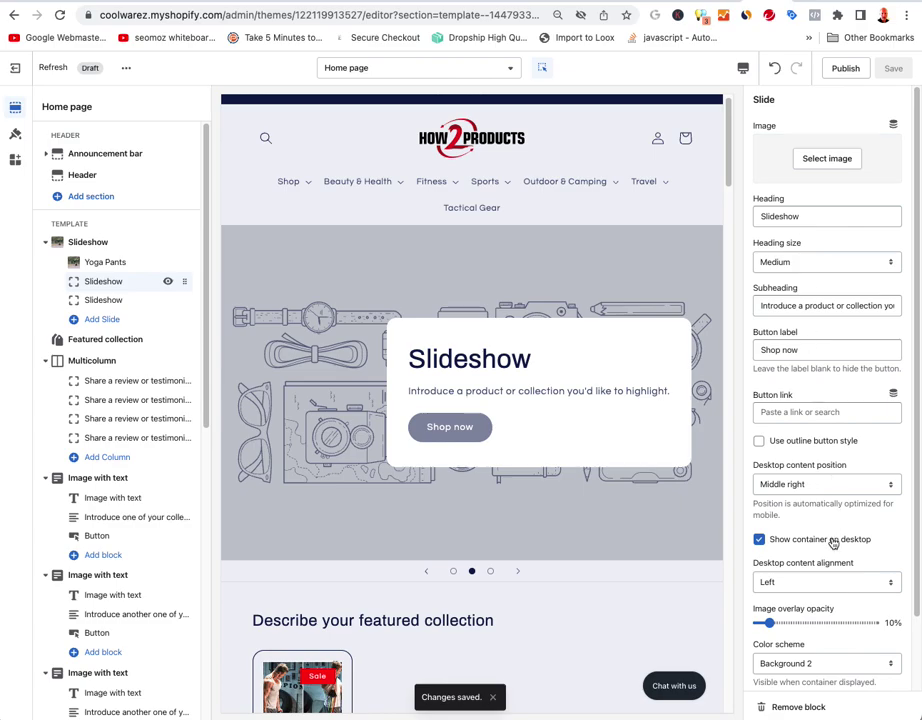
click(830, 160)
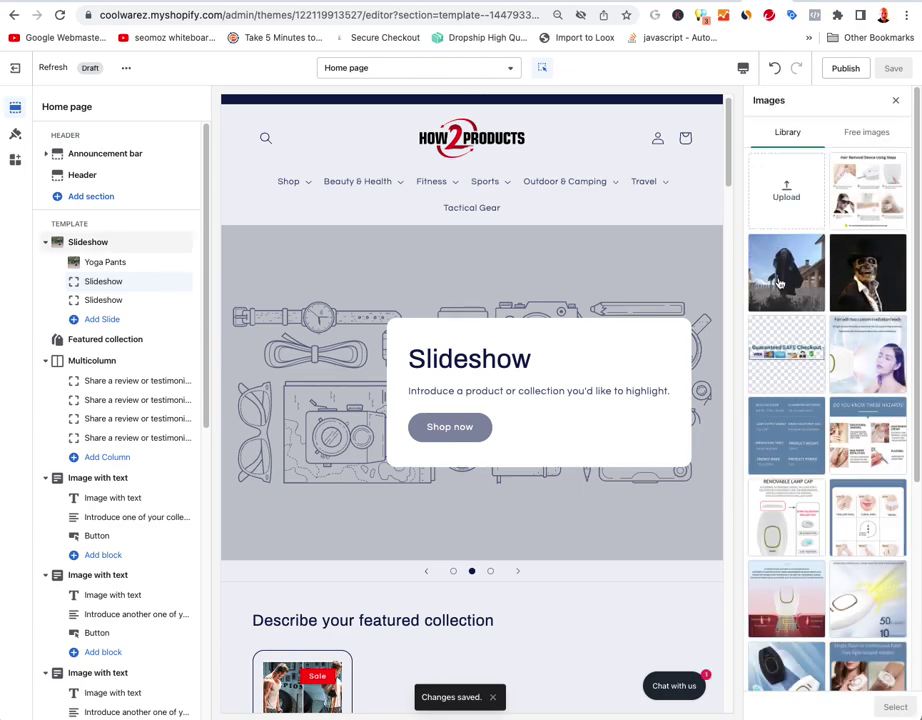
click(866, 352)
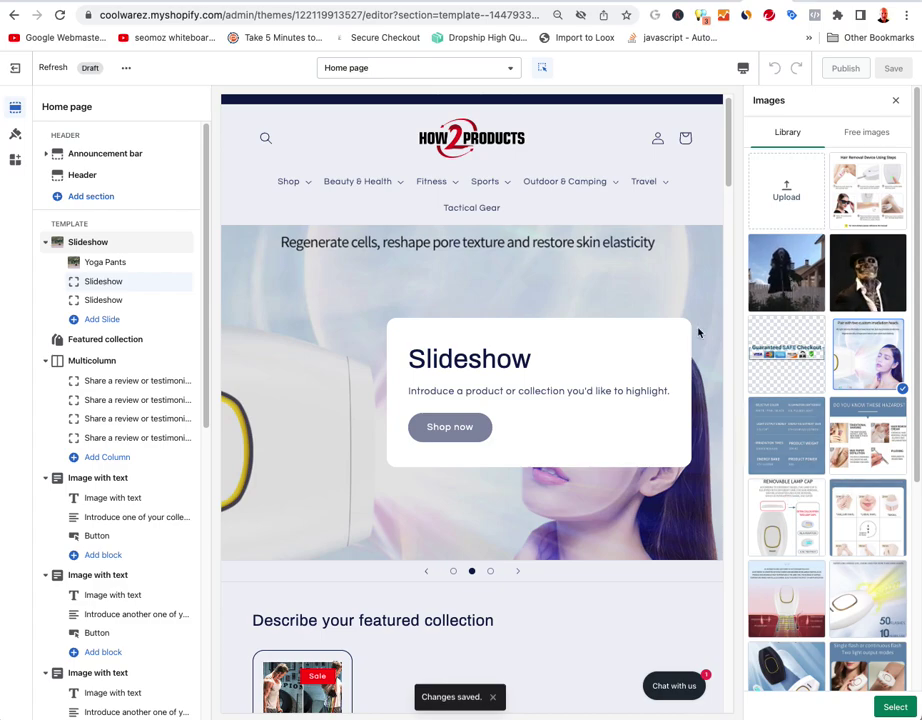
click(889, 707)
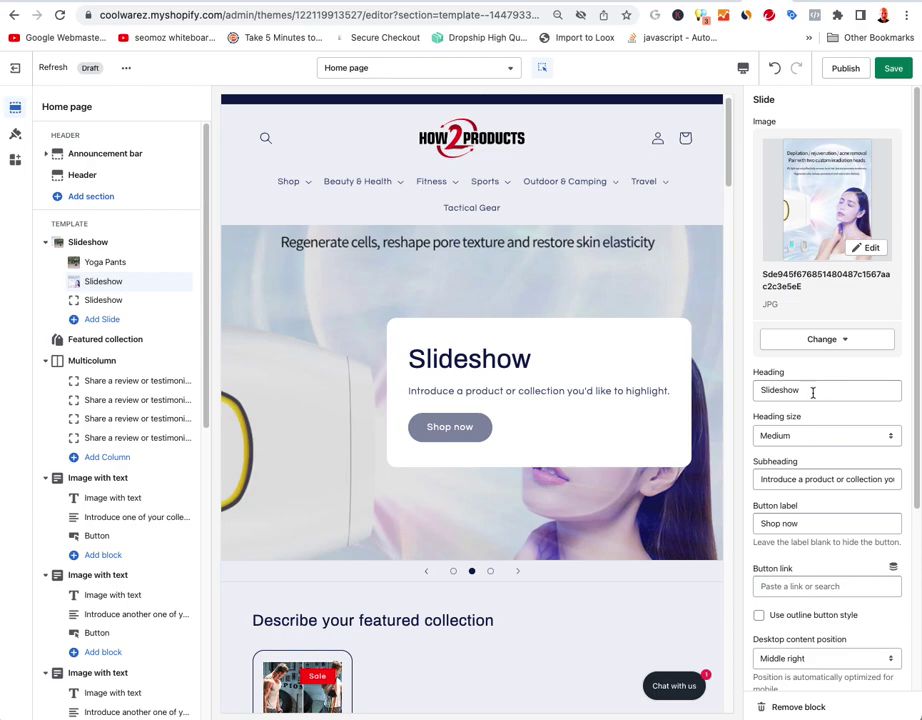
- Try Bottom left and Top center for the second slide's desktop content position and settle on Top left
scroll(812, 392, down, 5)
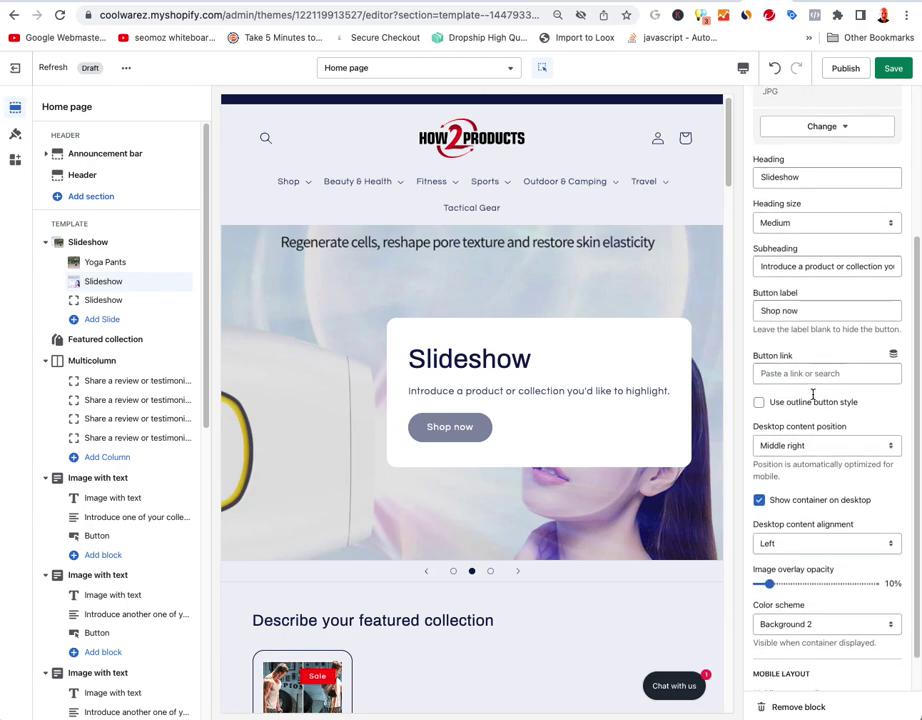
scroll(812, 394, down, 1)
click(818, 403)
click(820, 418)
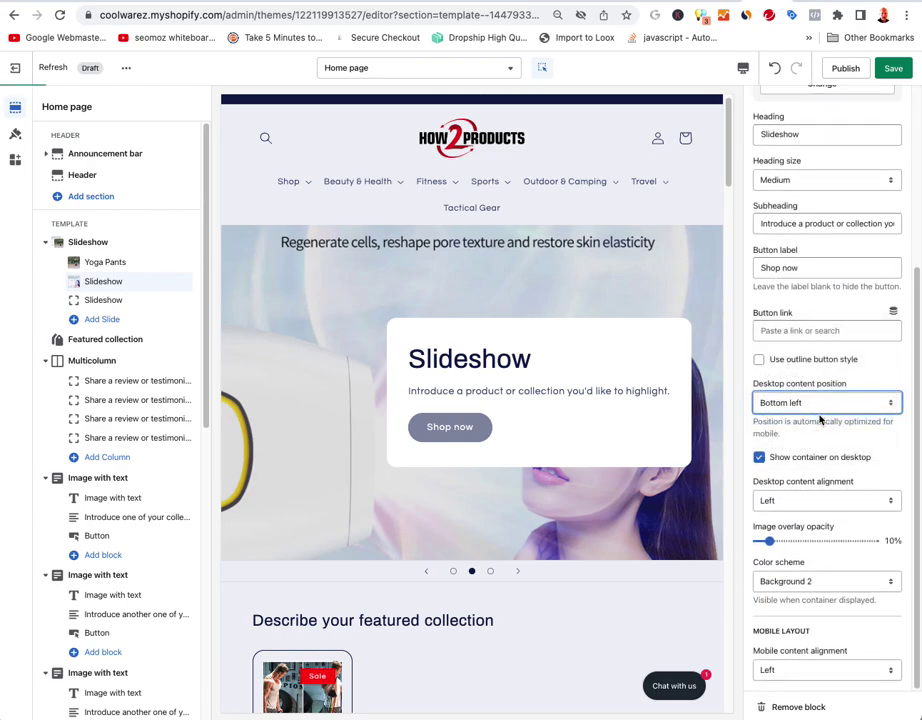
click(813, 407)
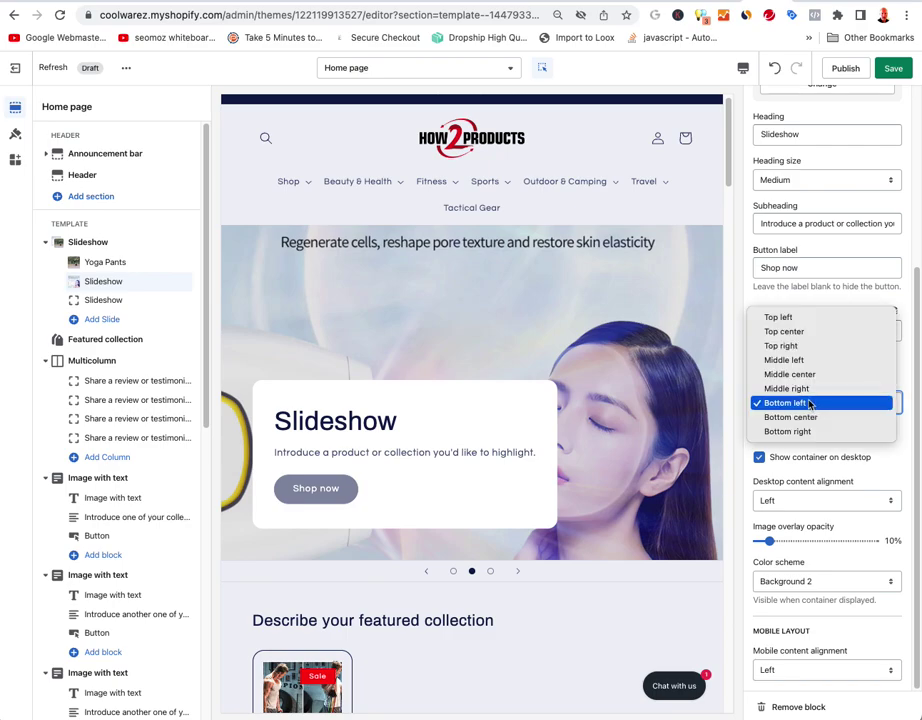
click(788, 331)
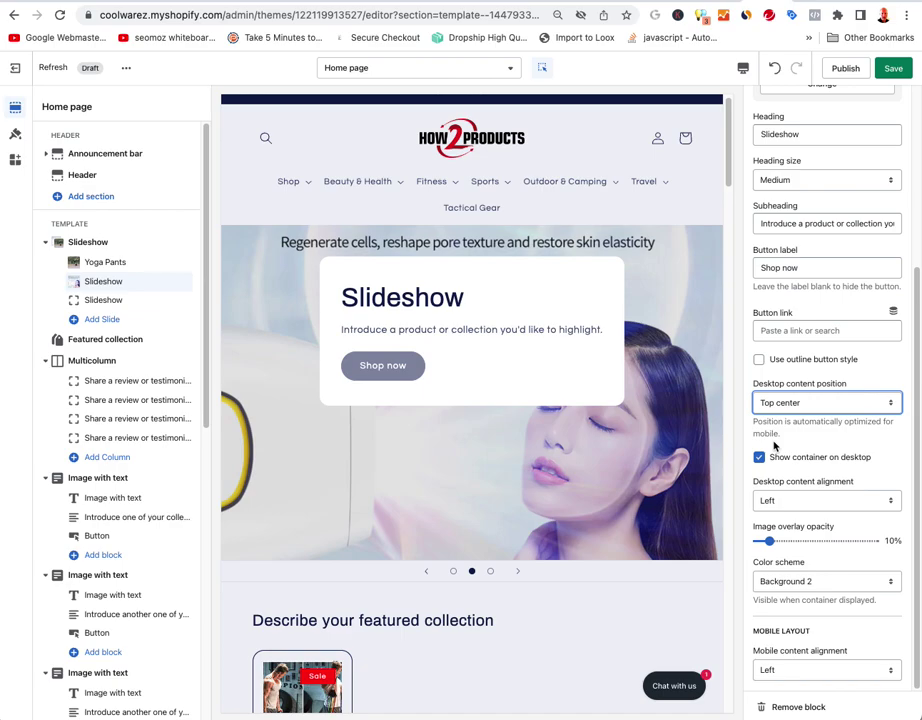
click(777, 405)
click(775, 388)
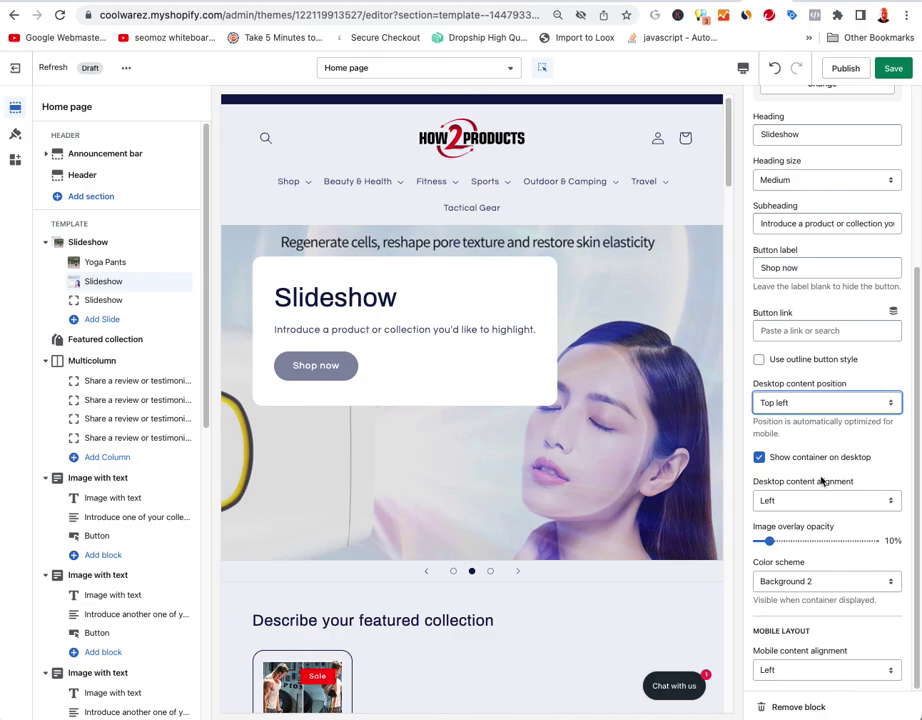
- Hide the third slide of the slideshow
click(113, 301)
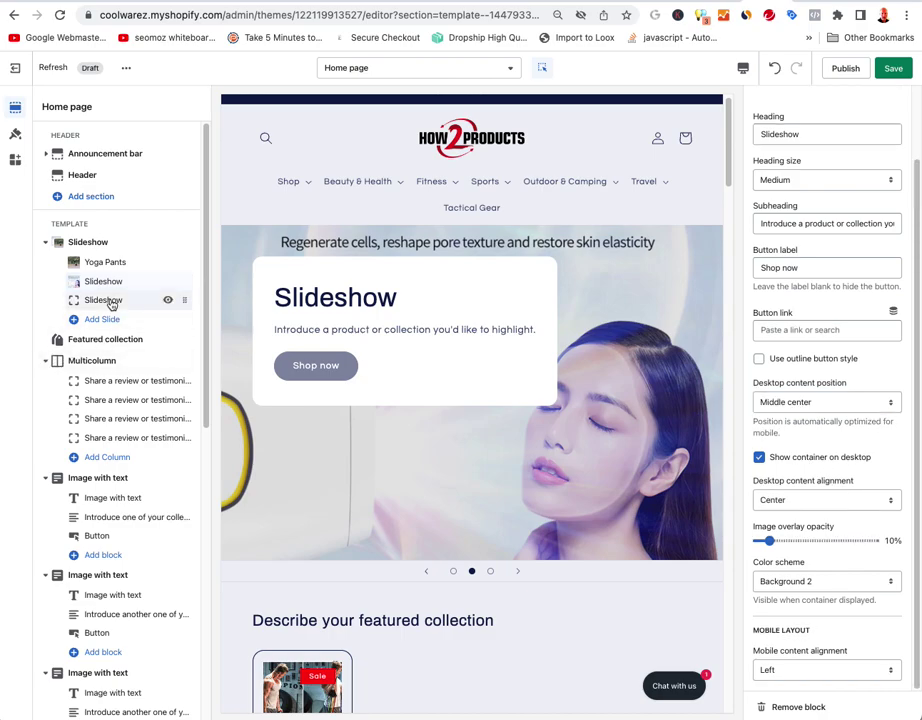
click(167, 300)
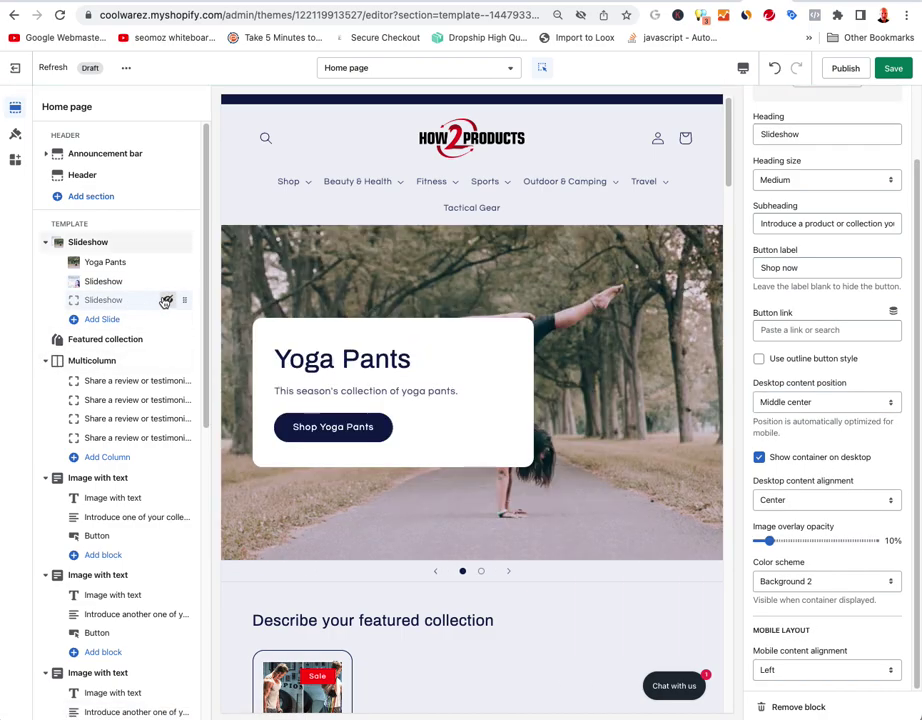
- Move the Featured collection section below the Multicolumn section and save the theme
click(132, 338)
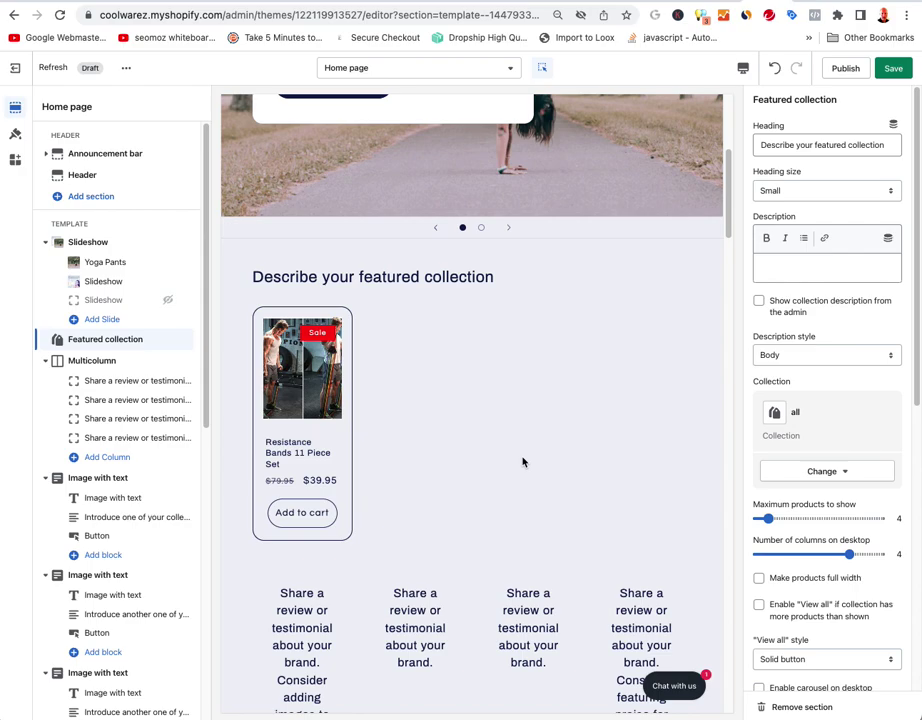
scroll(522, 461, up, 5)
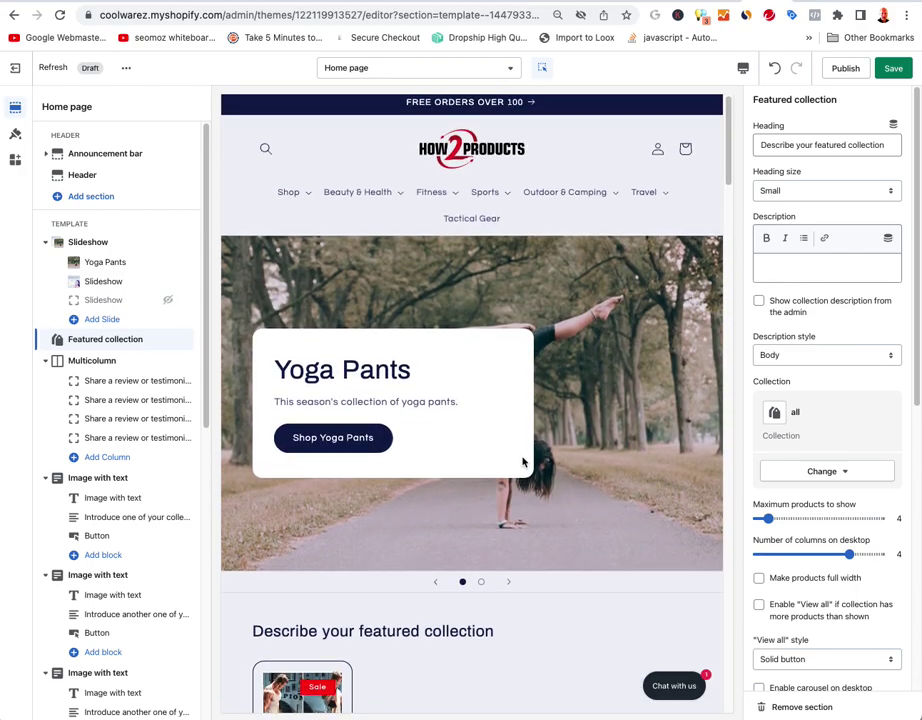
scroll(522, 461, down, 4)
scroll(470, 382, down, 2)
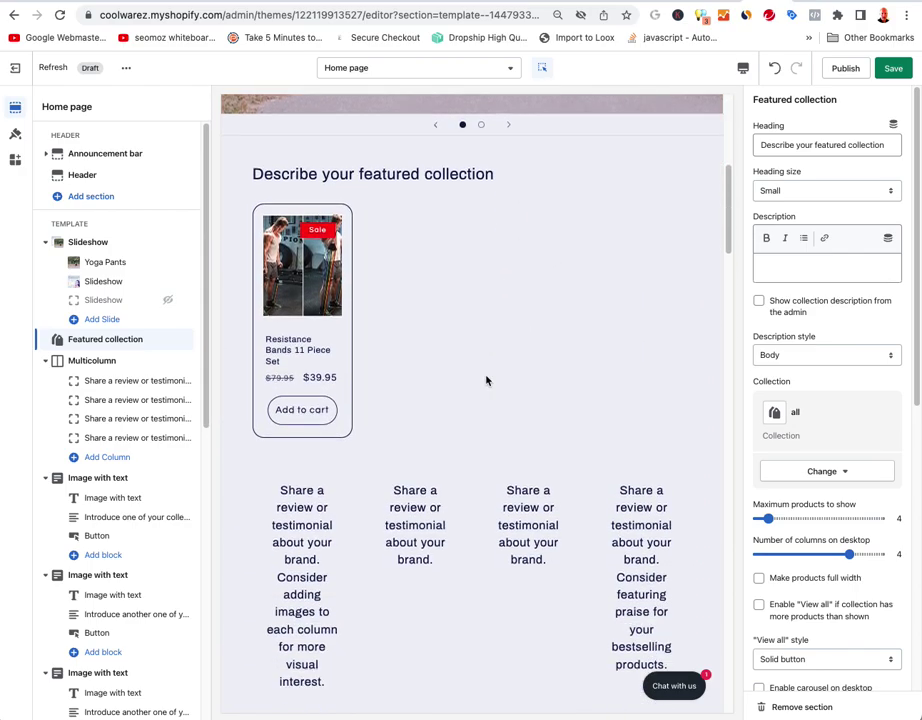
scroll(487, 380, down, 2)
scroll(488, 379, up, 1)
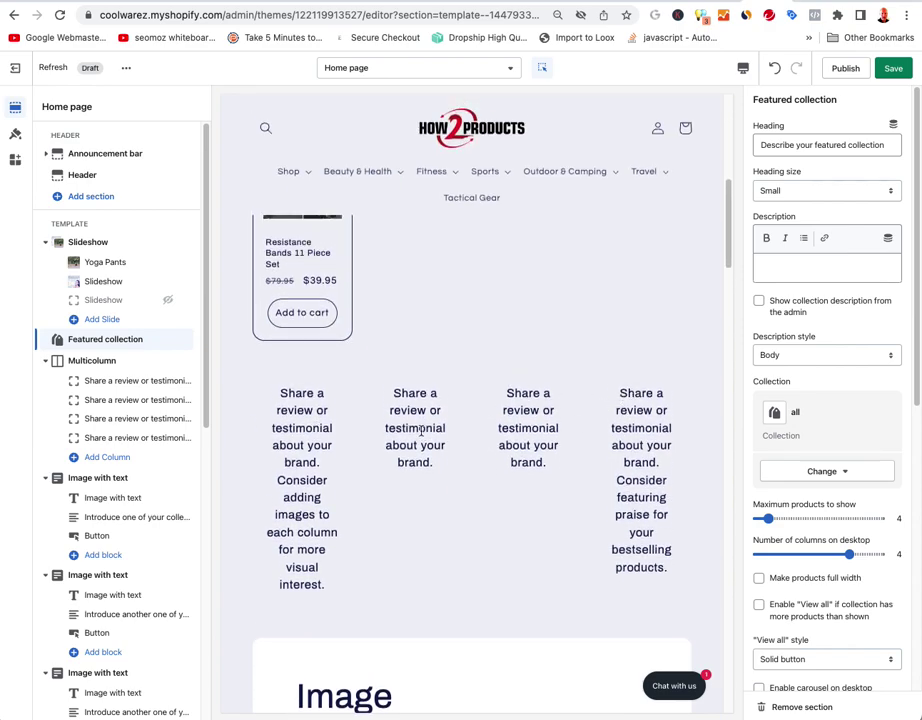
click(93, 362)
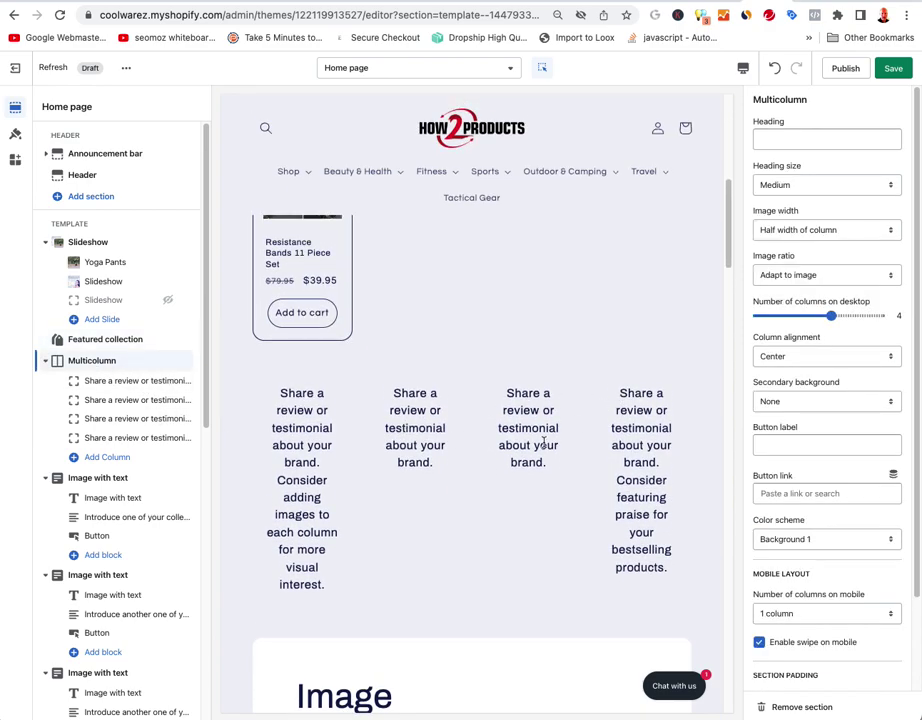
scroll(422, 391, up, 4)
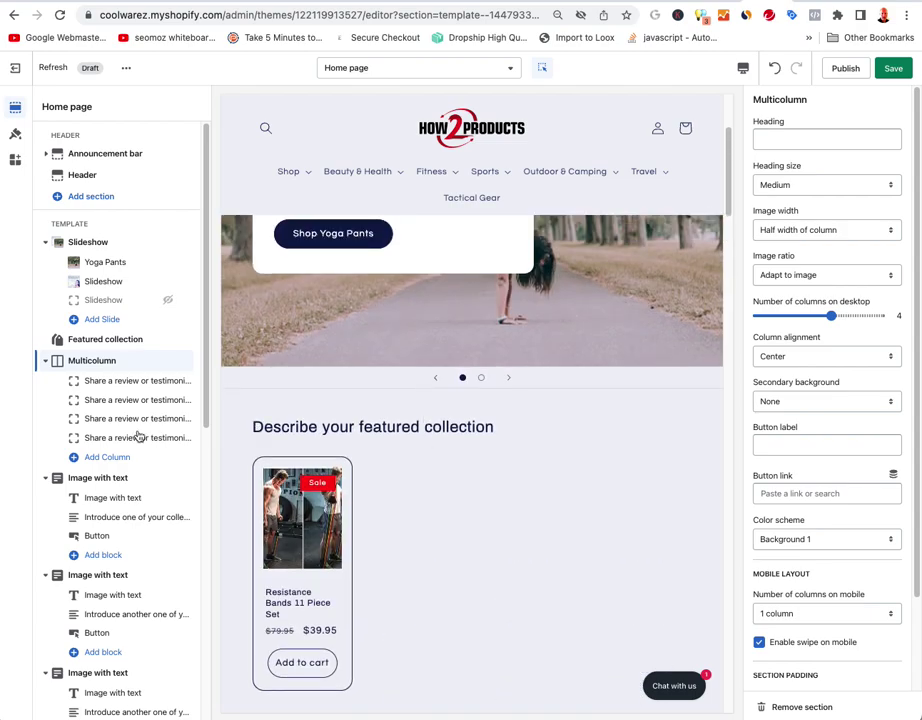
drag(185, 339, 142, 455)
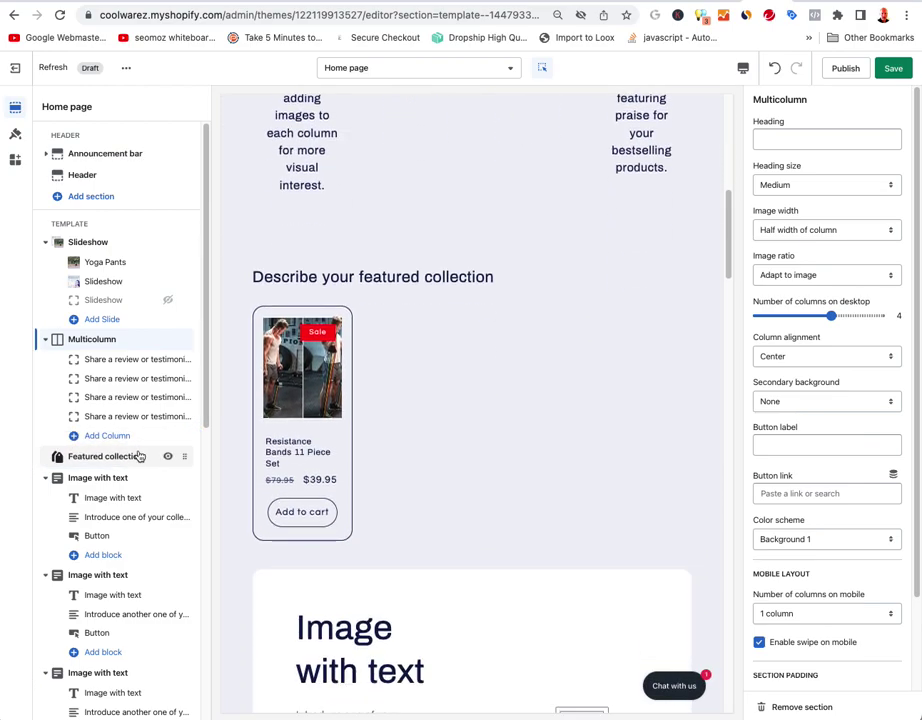
scroll(391, 298, up, 10)
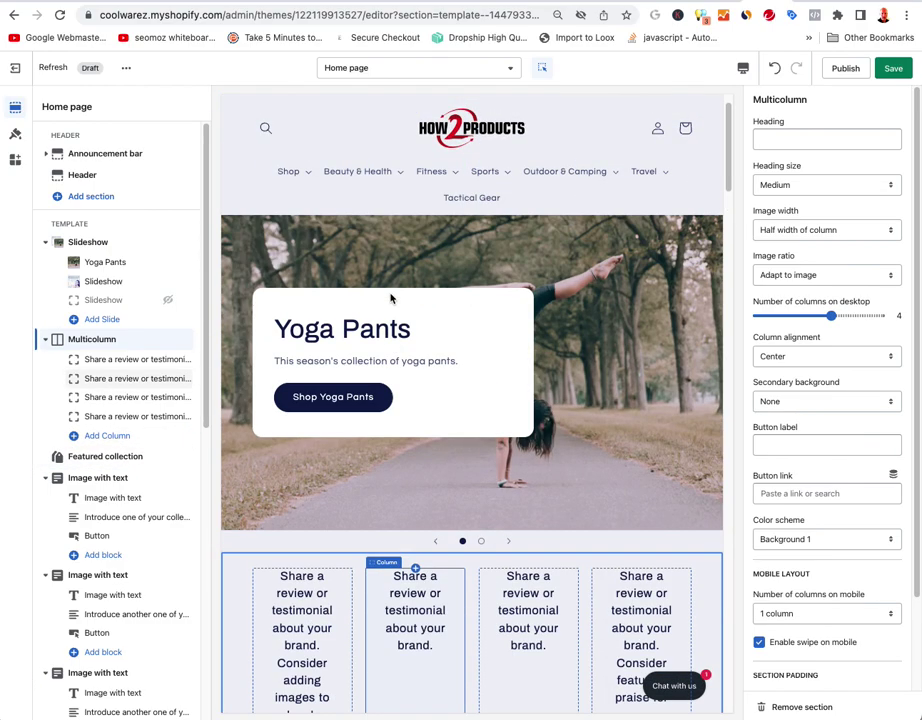
scroll(465, 288, down, 1)
click(893, 68)
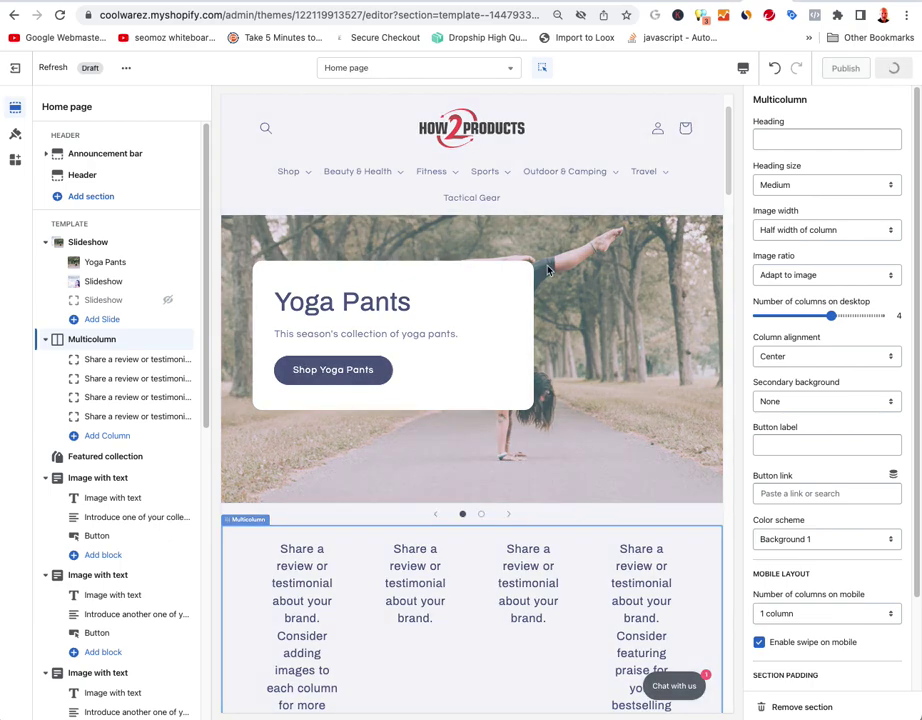
- Remove the fourth testimonial column from the Multicolumn section
scroll(594, 501, down, 3)
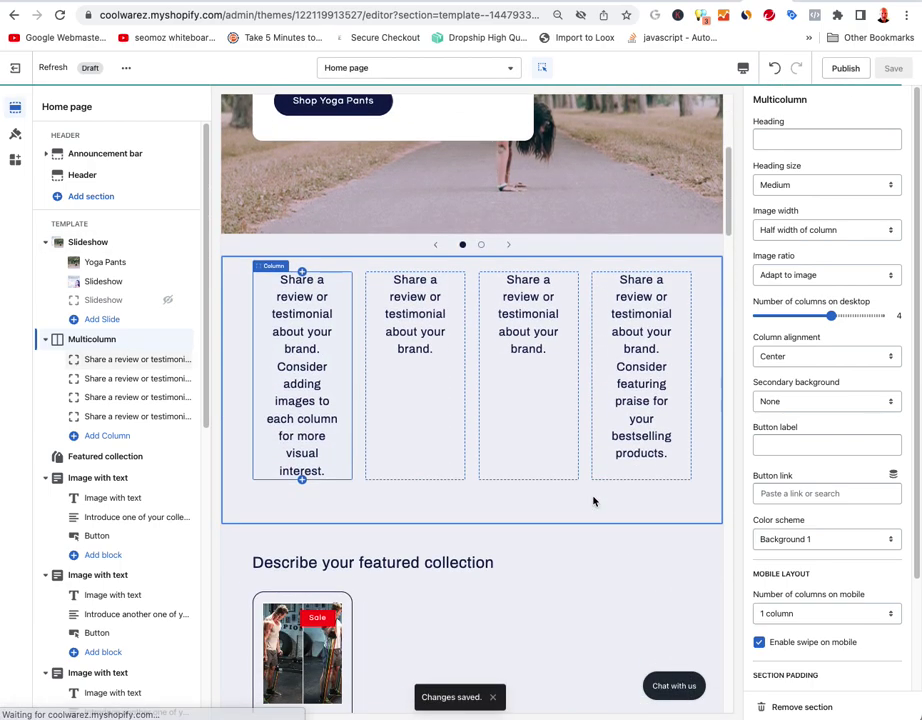
click(130, 416)
click(168, 417)
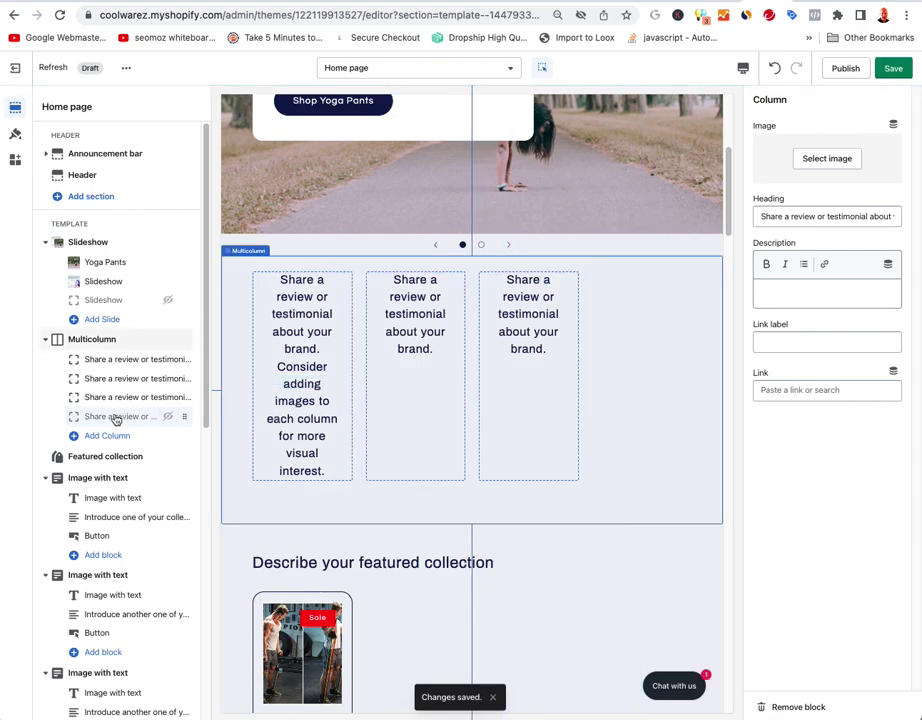
click(808, 706)
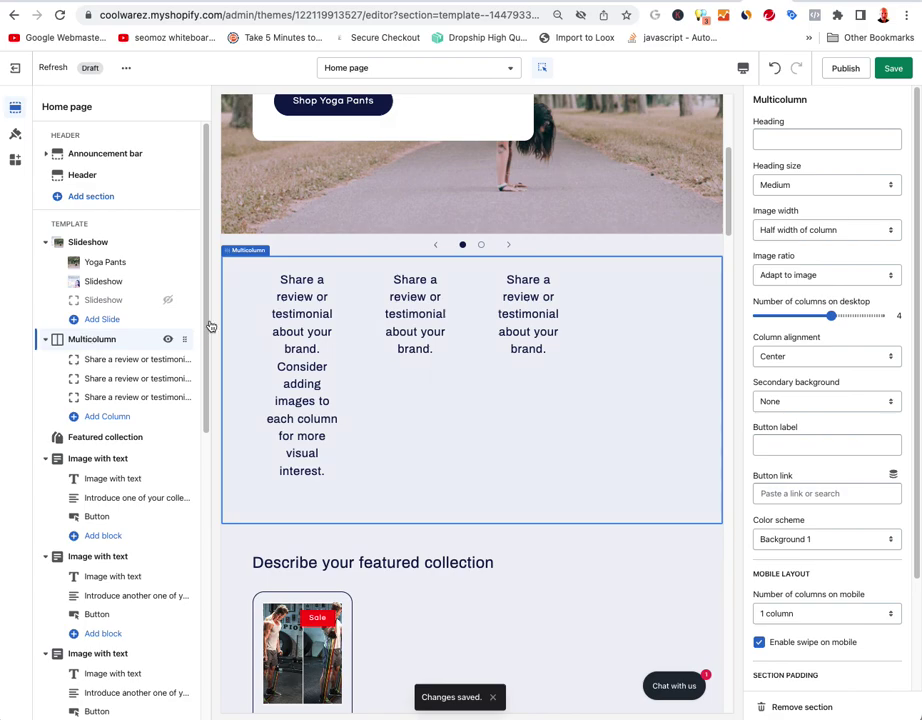
- Keep the Multicolumn image width at half width of column and set the number of columns on desktop to 3
click(813, 232)
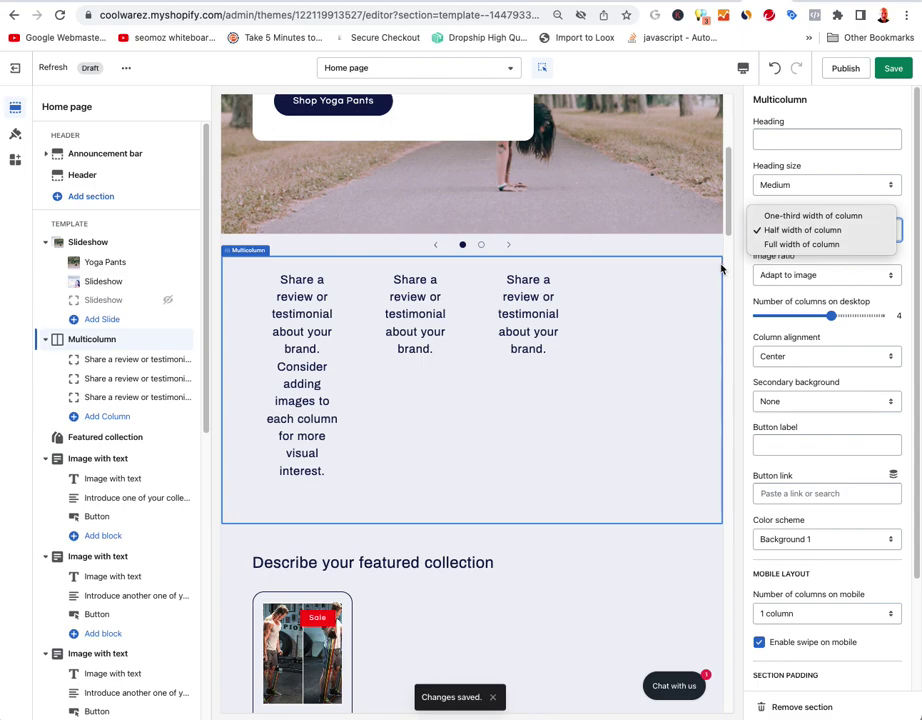
click(812, 232)
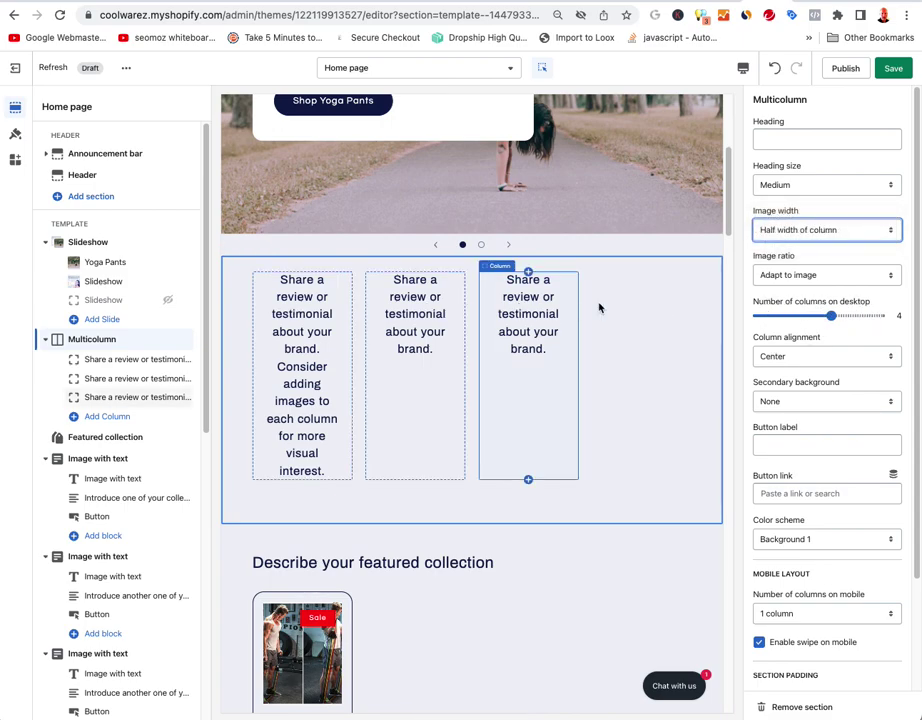
click(815, 318)
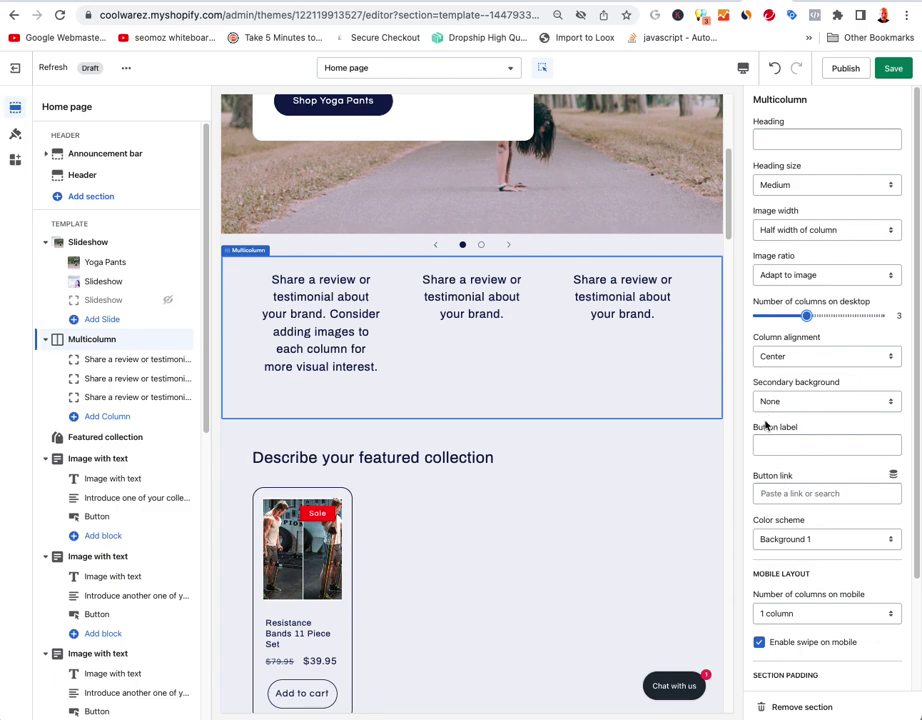
scroll(789, 547, down, 3)
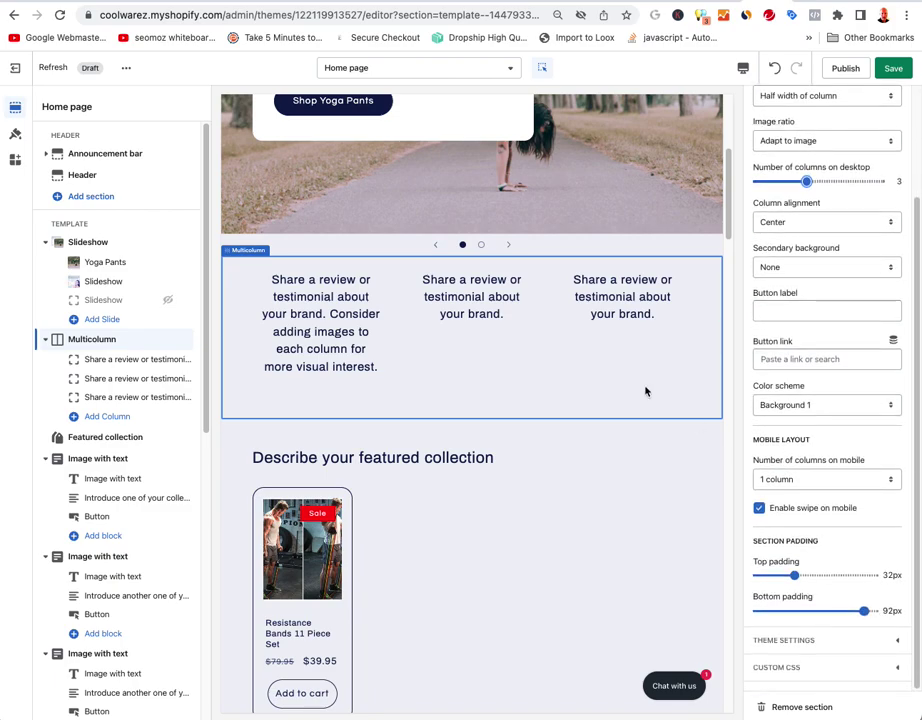
scroll(787, 502, up, 1)
scroll(785, 460, up, 2)
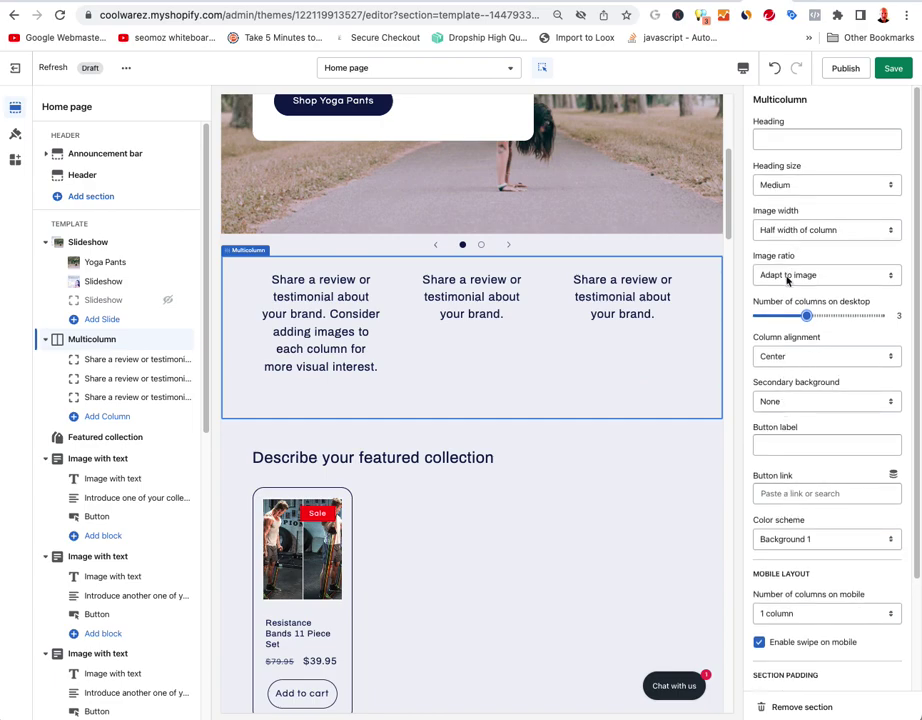
- Set the image of the first Multicolumn testimonial column to ladies-workout-resibands from the image library
click(102, 359)
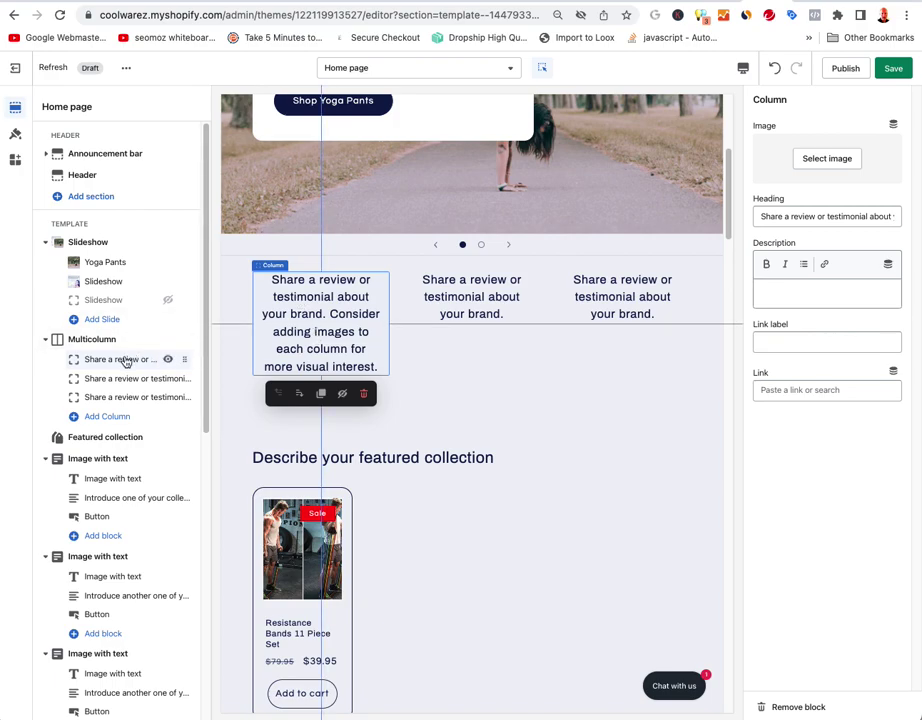
click(829, 160)
scroll(805, 438, down, 5)
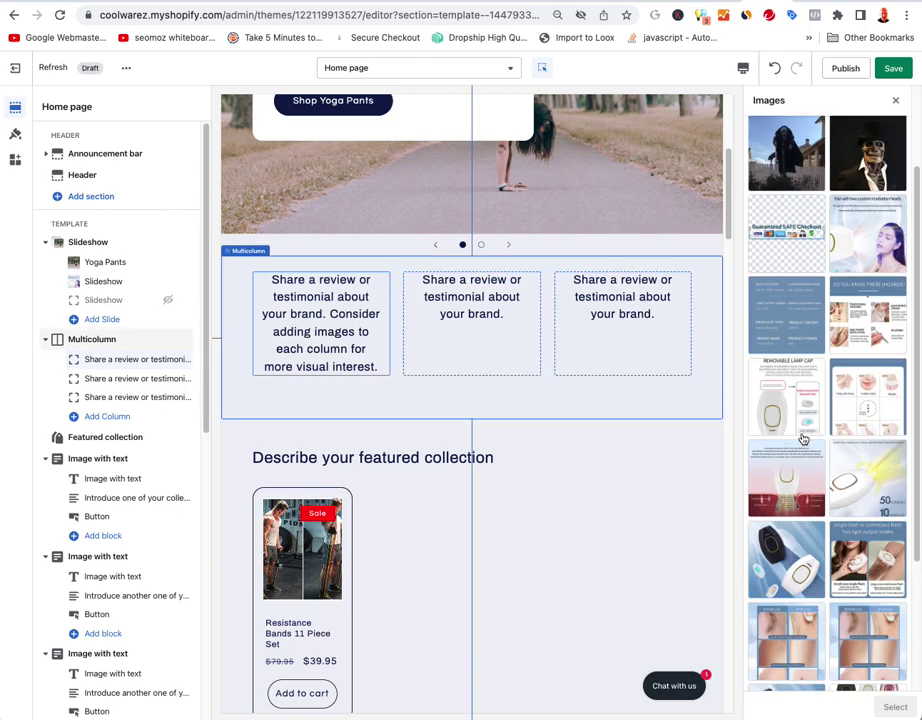
click(850, 664)
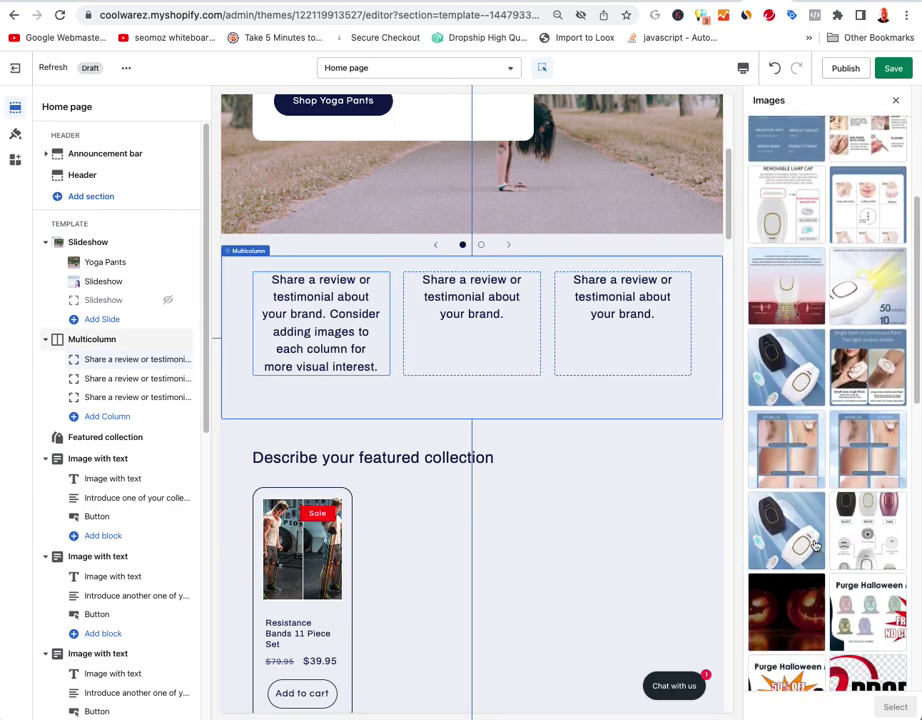
scroll(791, 534, down, 1)
scroll(793, 530, down, 5)
scroll(795, 527, up, 1)
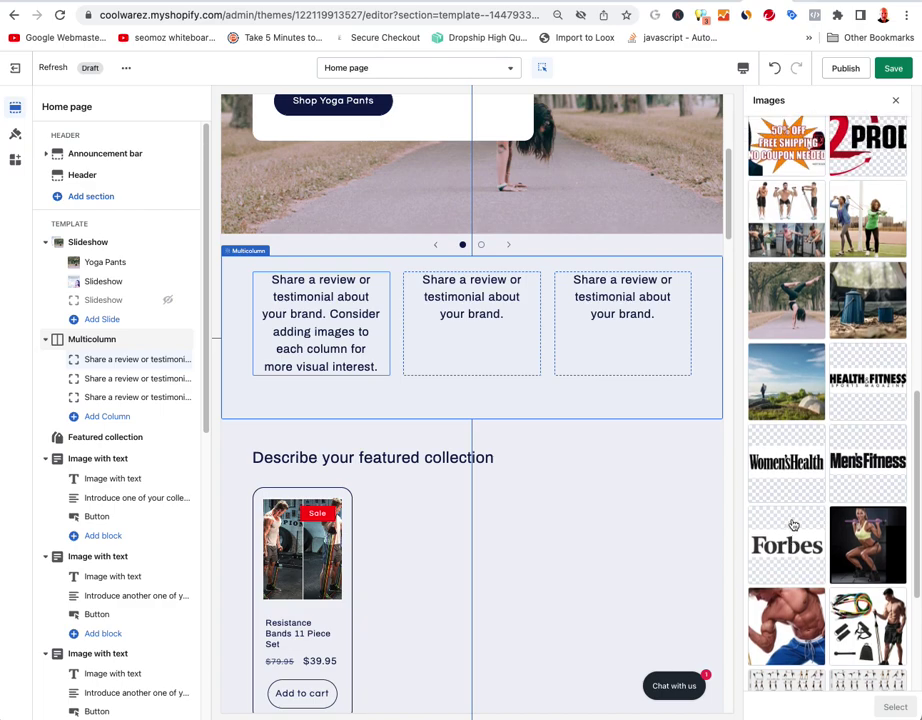
scroll(794, 526, down, 2)
scroll(793, 525, down, 2)
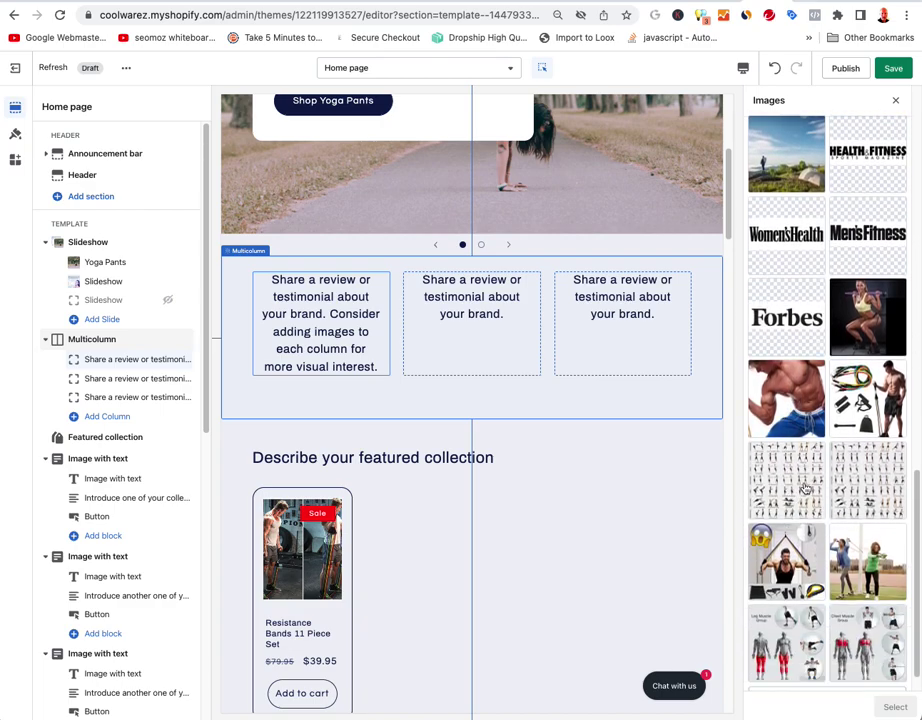
scroll(900, 530, down, 1)
click(903, 532)
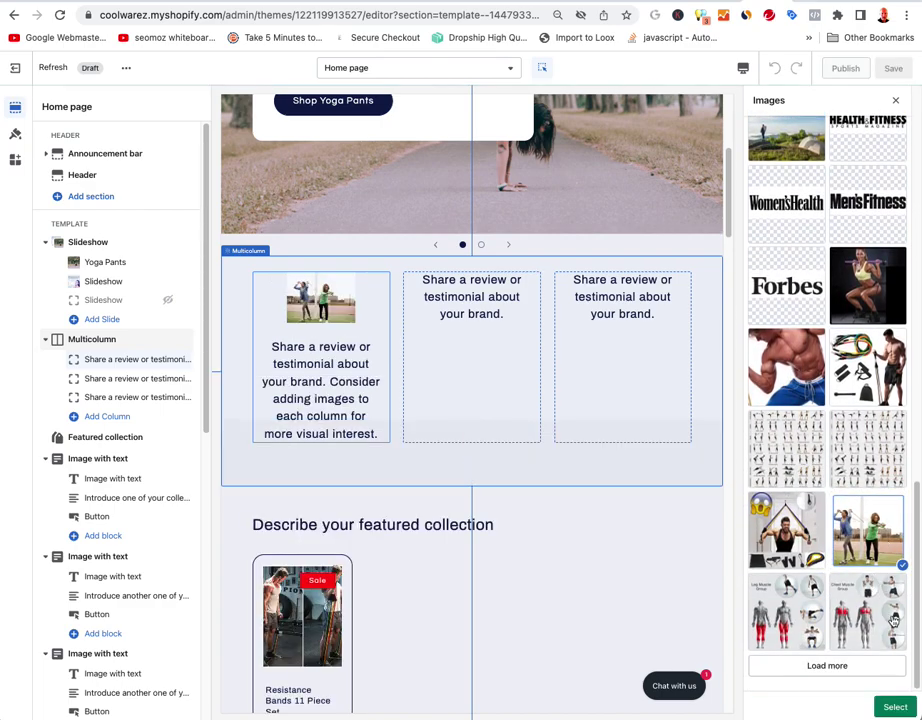
click(895, 707)
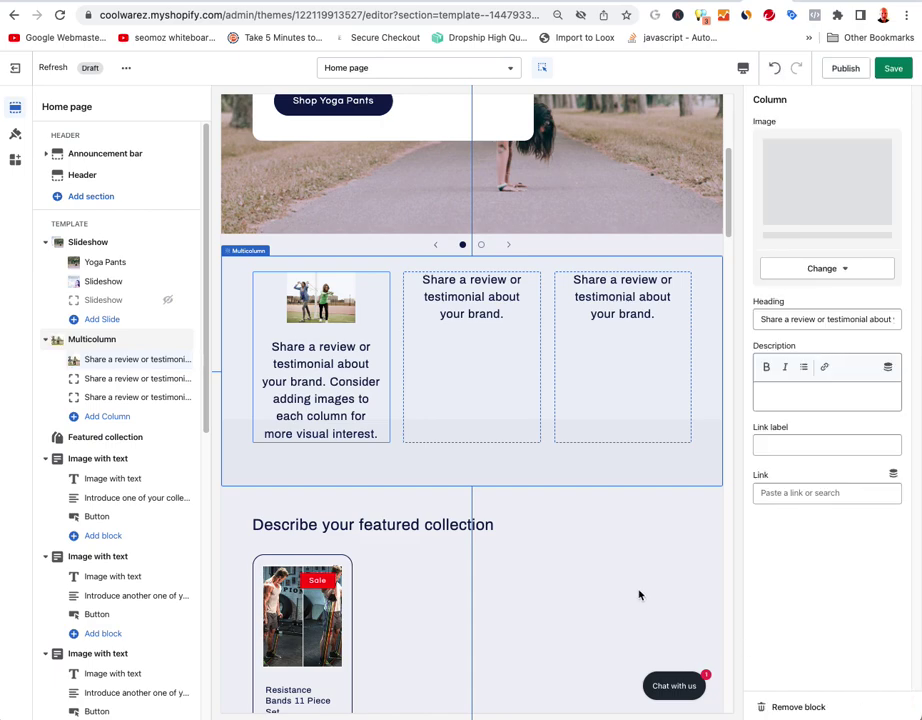
- Set the first column's heading to "WOW!" and its description to "This website rocks!!!!"
click(816, 347)
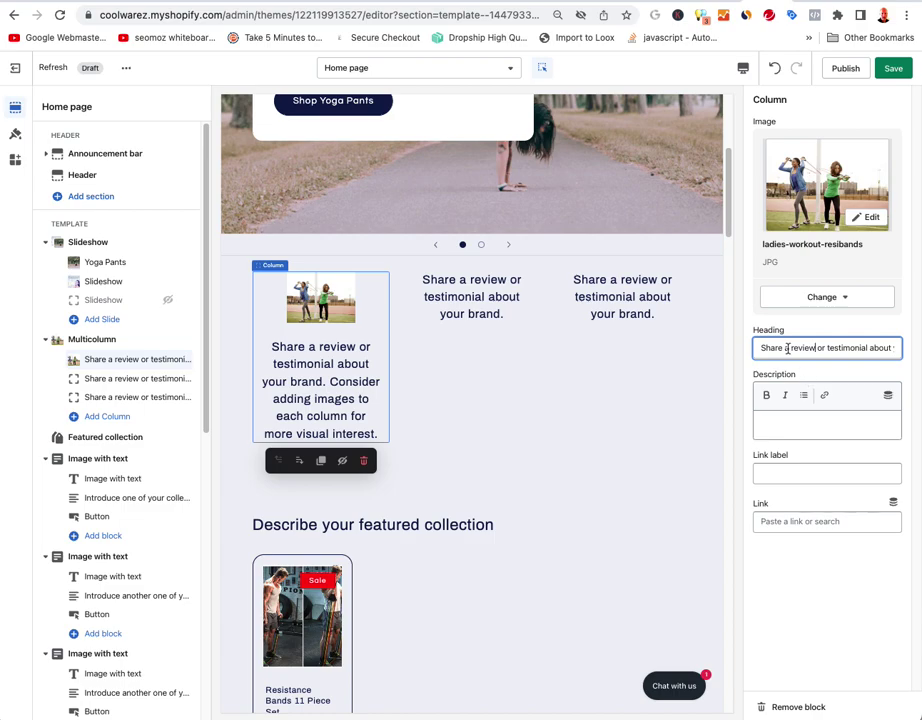
triple_click(788, 348)
text(WOW!)
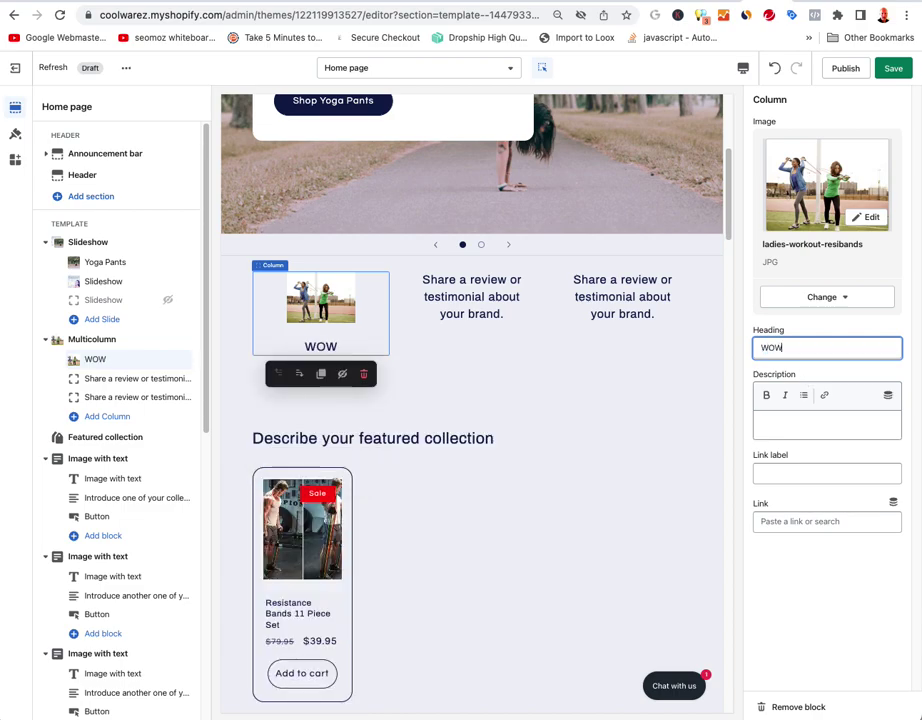
click(770, 426)
text(This w)
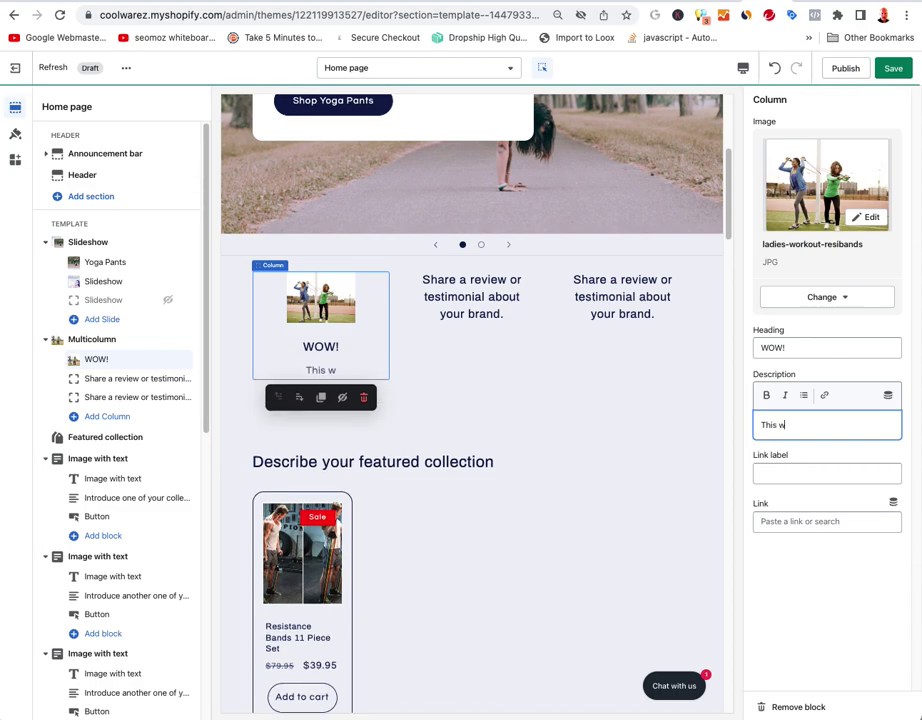
text(ebsite roc)
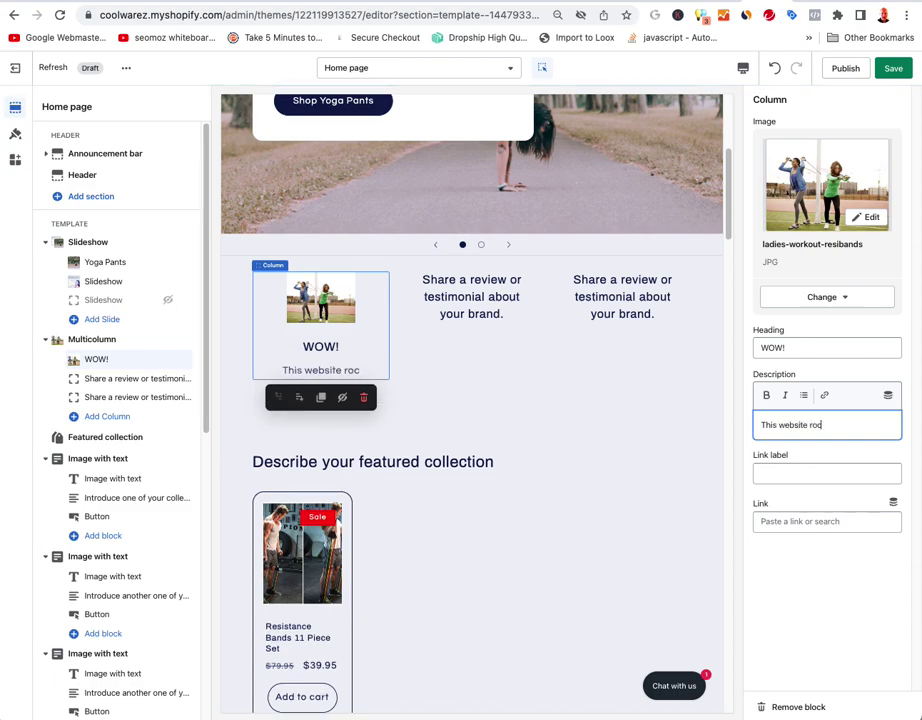
text(ks!!!!)
- Give the first column a "Shop Now" link label pointing to All products and save the theme
click(779, 471)
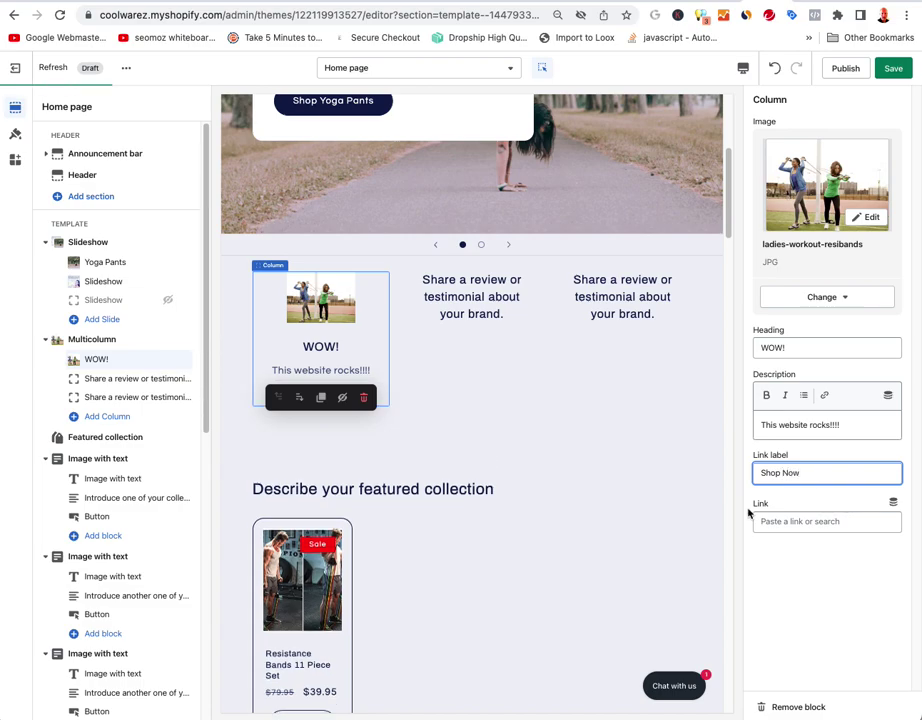
click(872, 524)
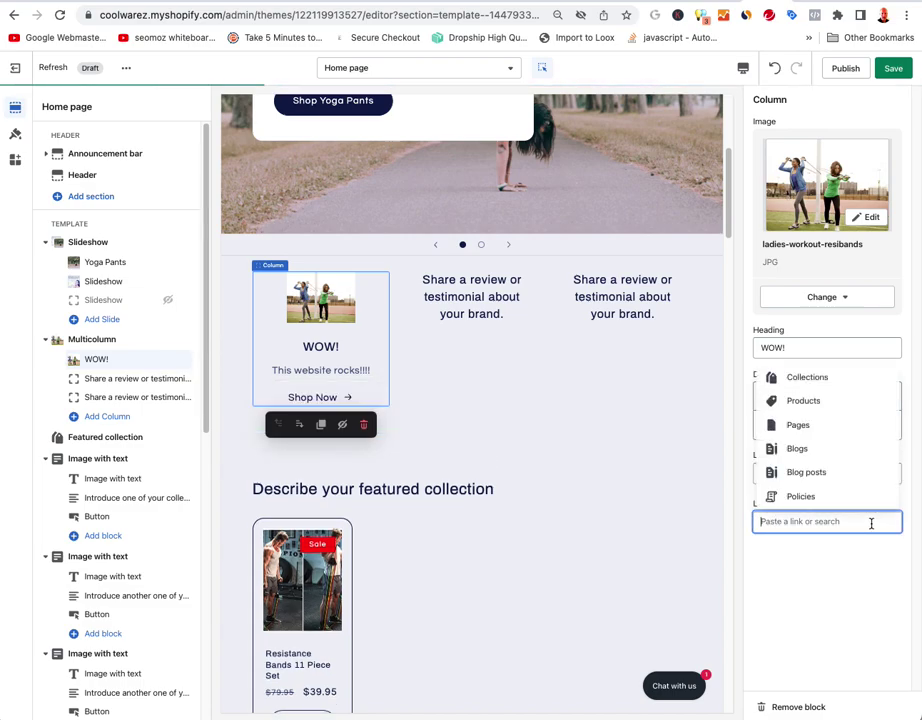
click(778, 399)
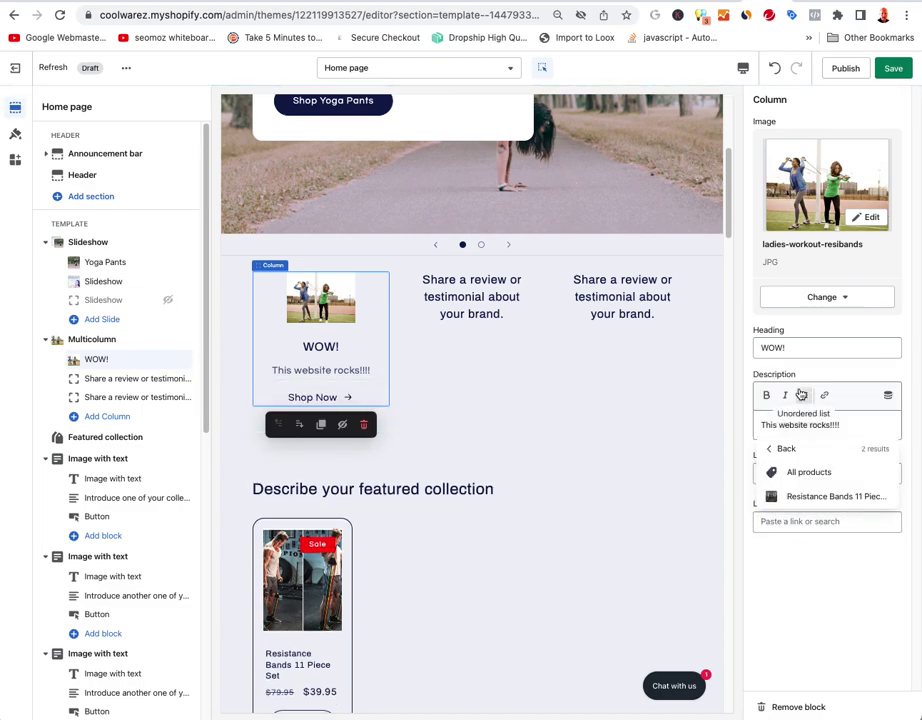
click(815, 472)
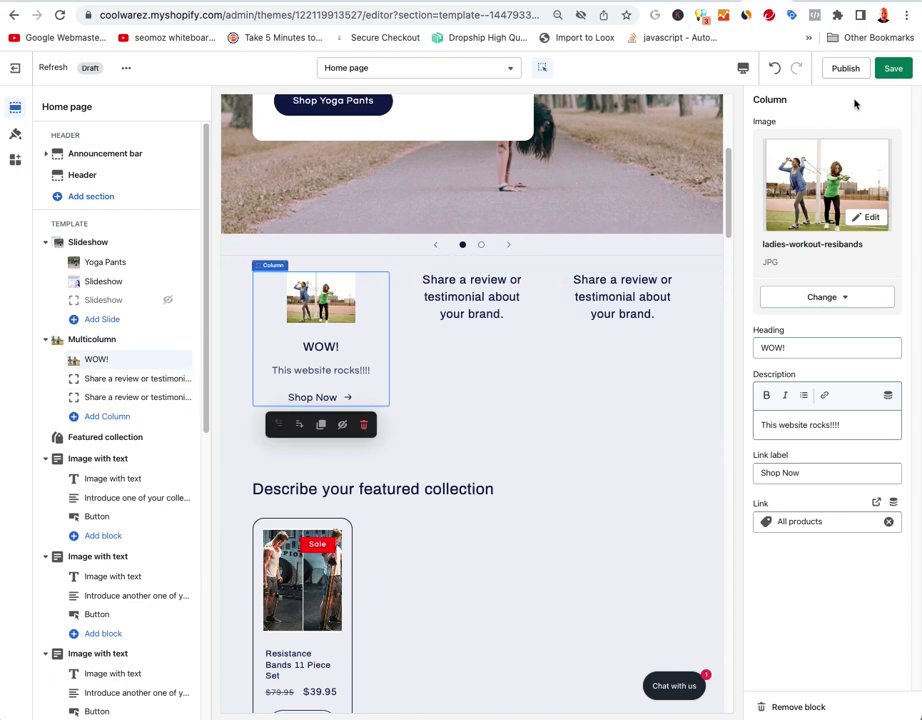
click(890, 68)
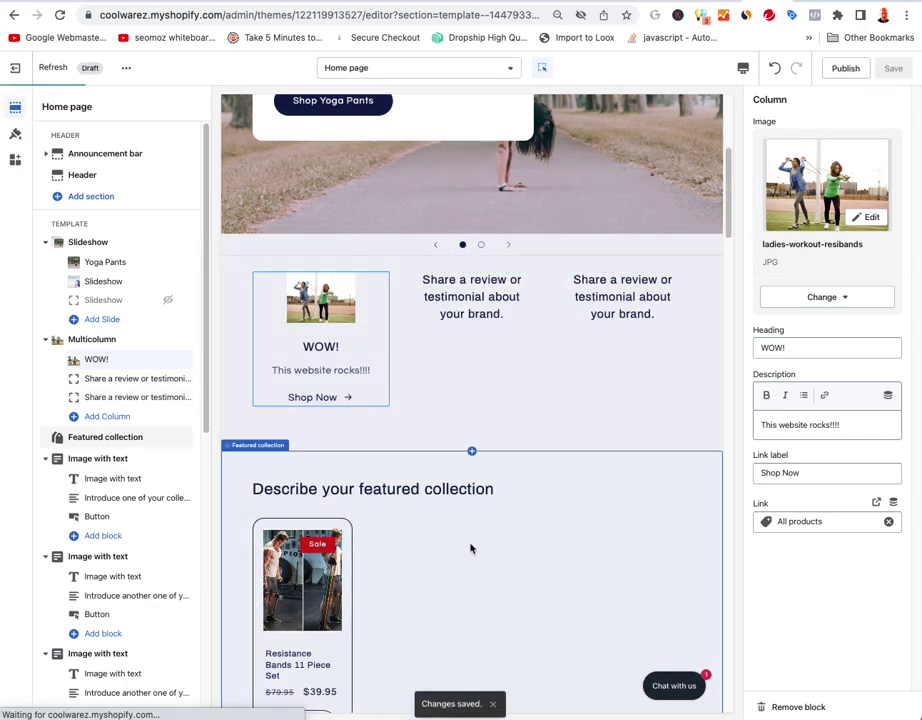
- Look through the remaining home page sections and the full list of section types that can be added to the template
scroll(472, 539, down, 10)
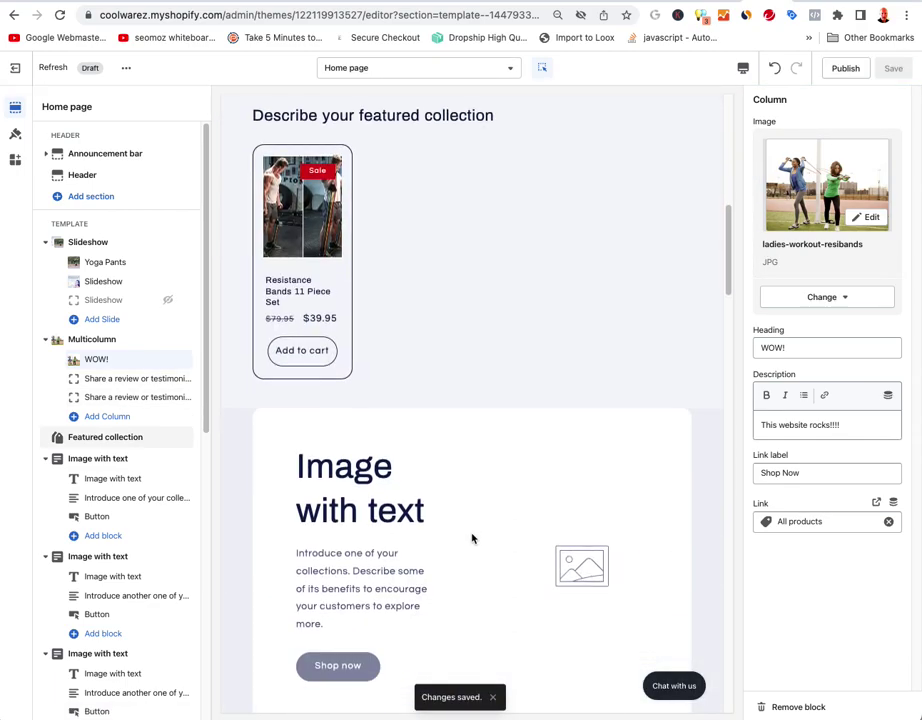
scroll(472, 539, down, 10)
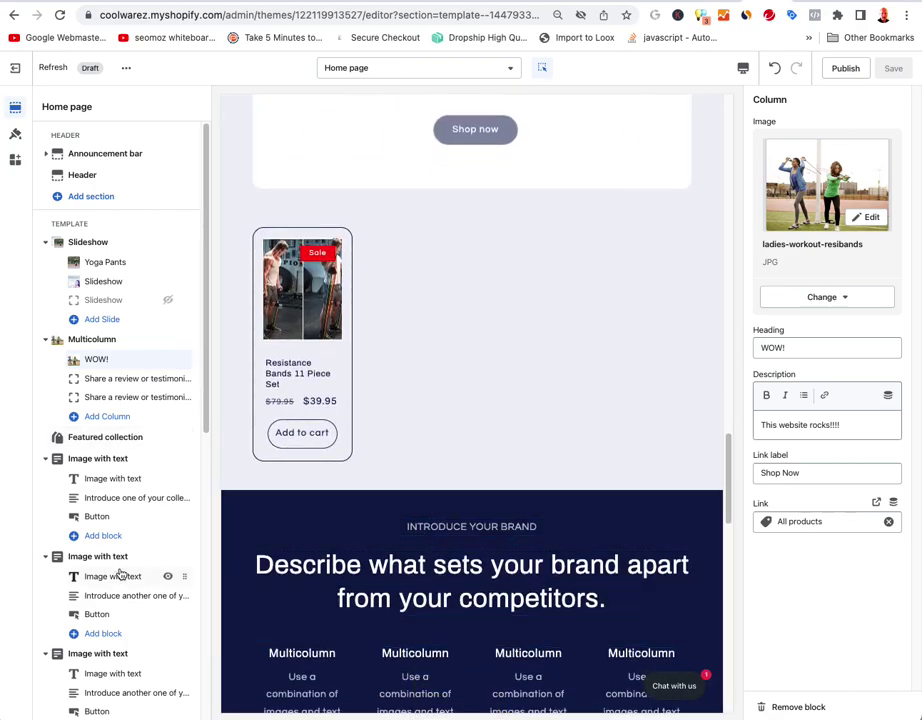
scroll(126, 517, down, 5)
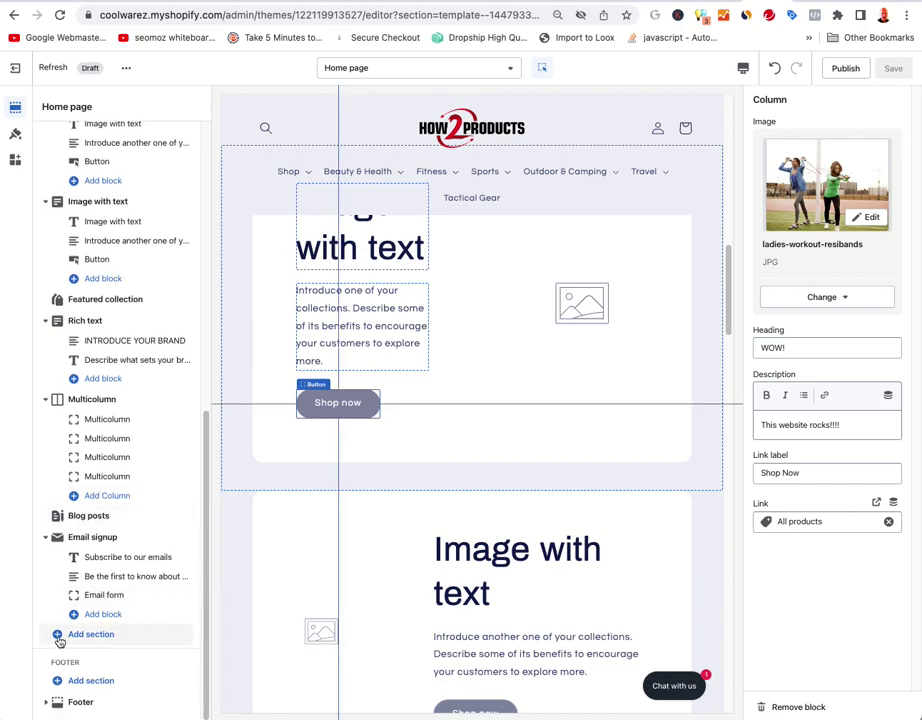
click(91, 634)
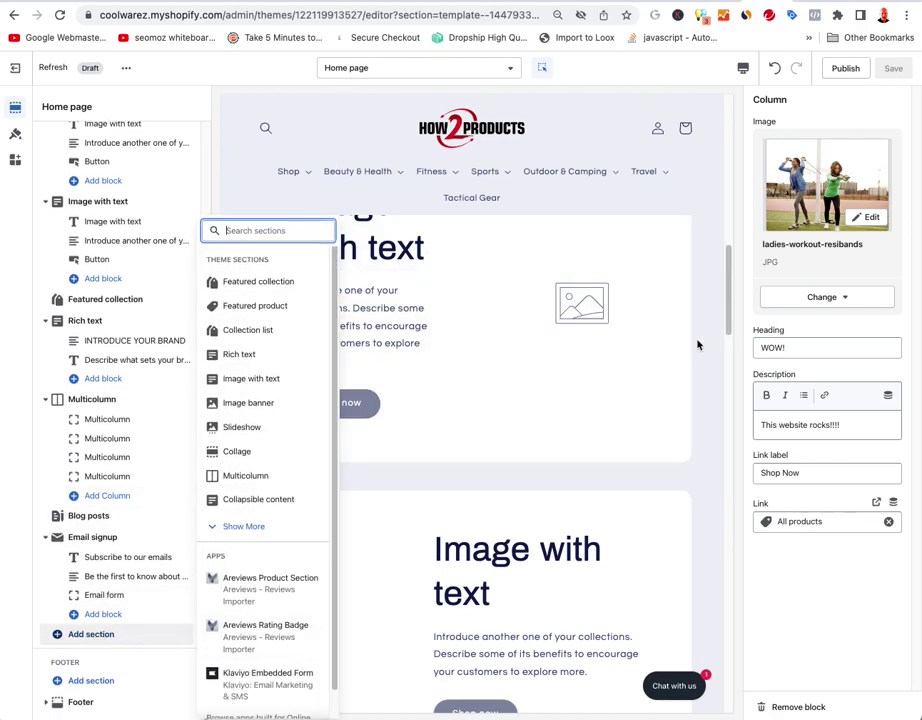
click(527, 314)
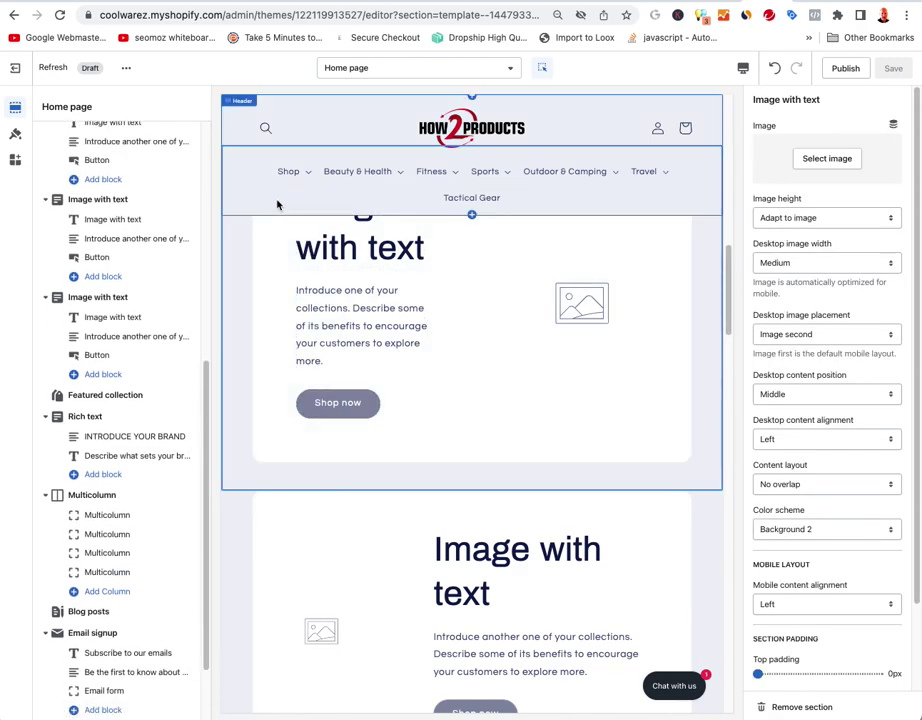
click(281, 537)
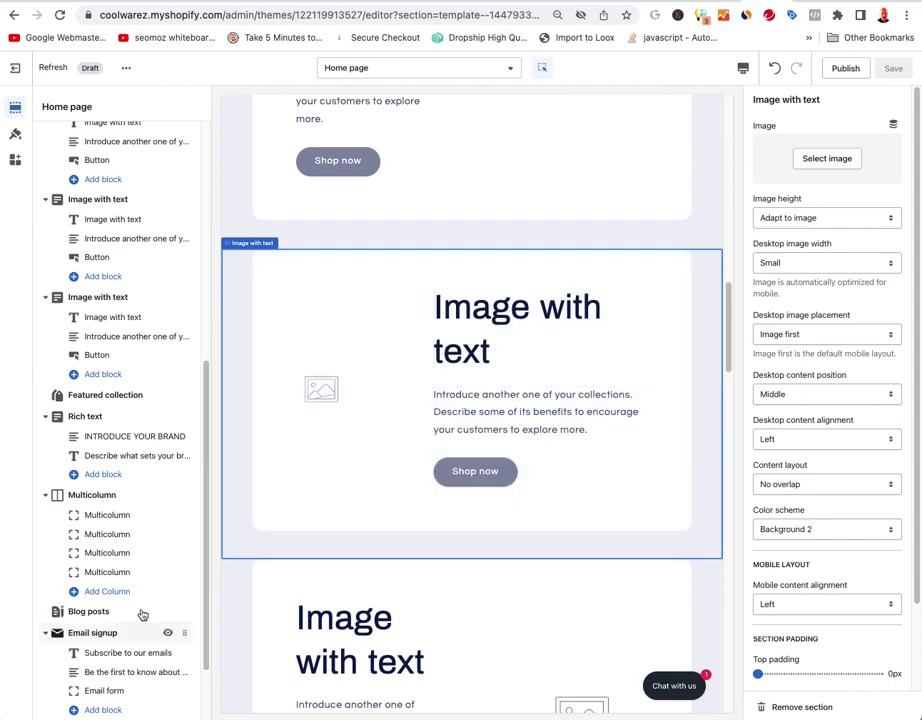
scroll(140, 605, down, 2)
click(97, 638)
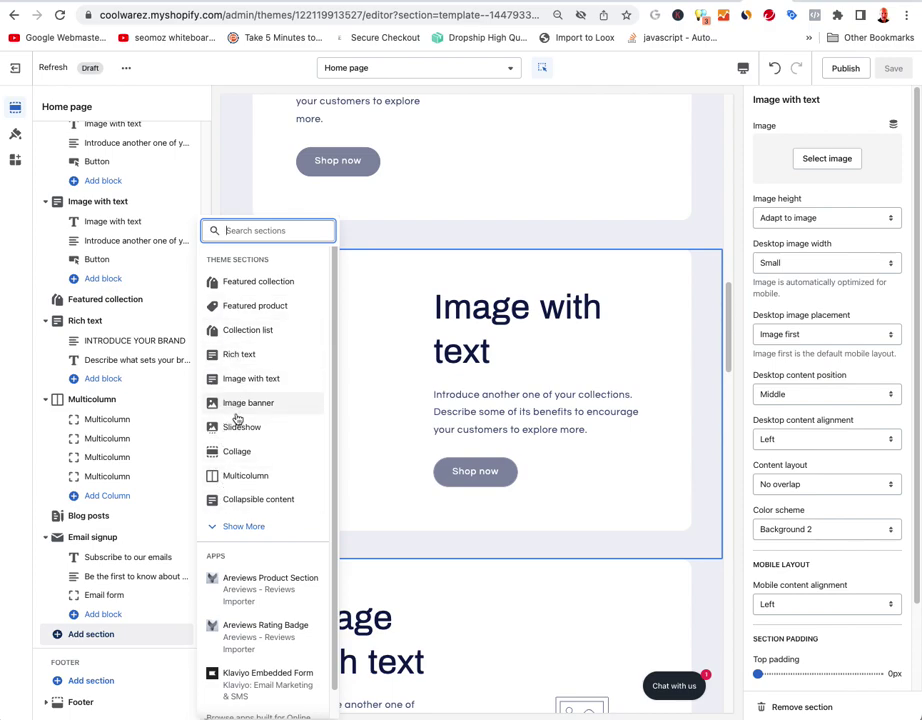
click(248, 526)
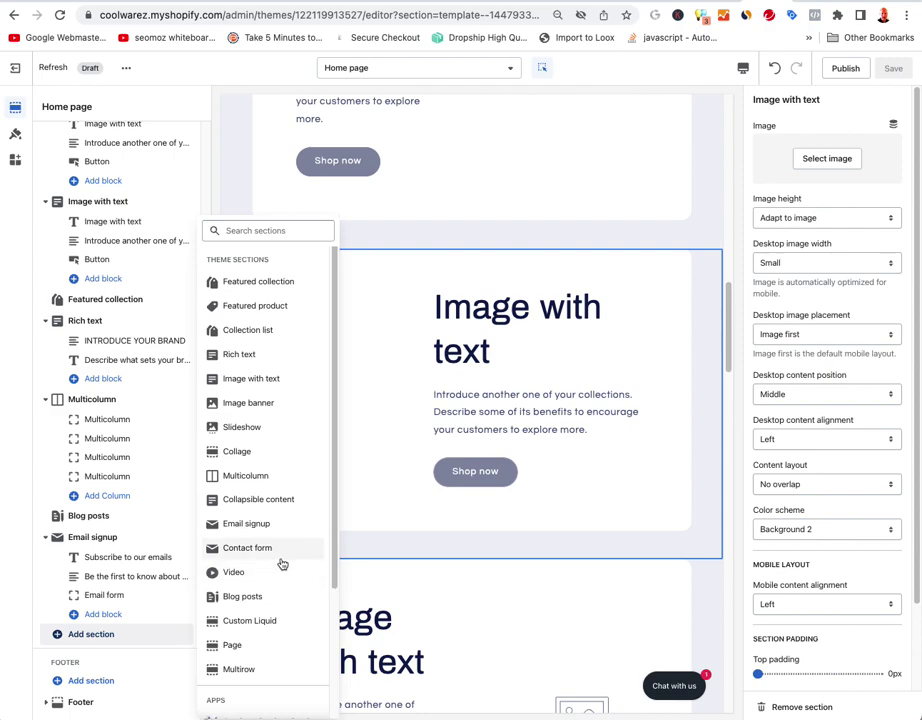
scroll(276, 578, down, 1)
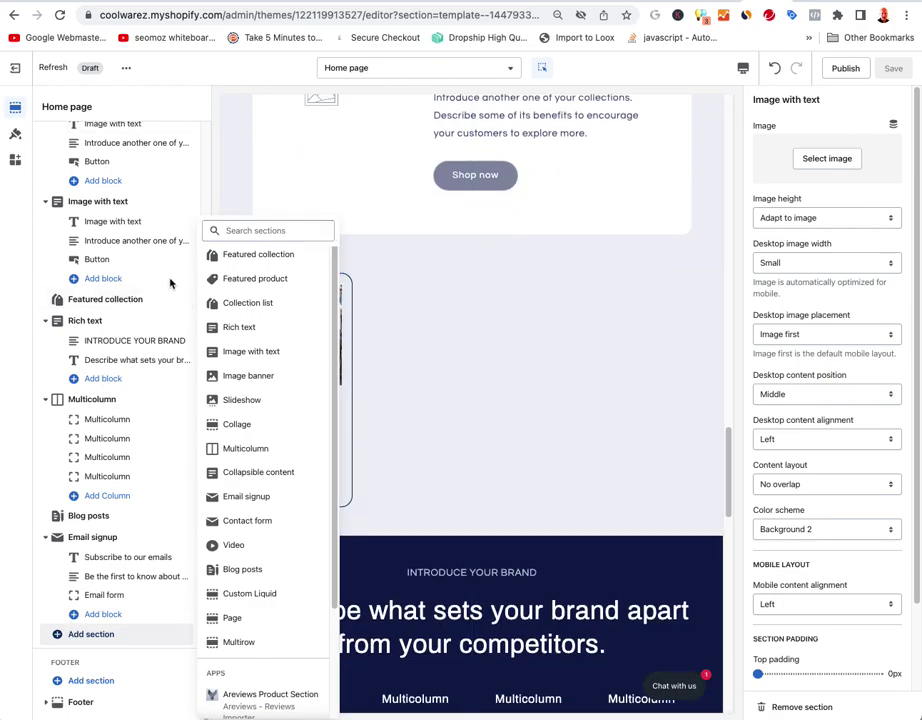
click(411, 275)
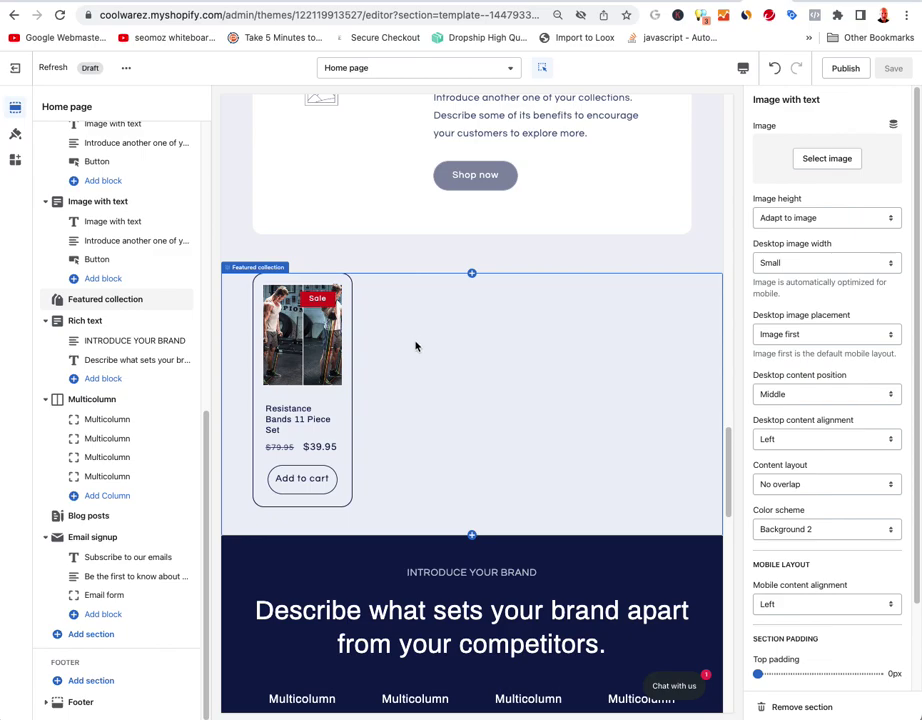
- Remove the second Featured collection section, the one without a heading above the Rich text section
click(420, 404)
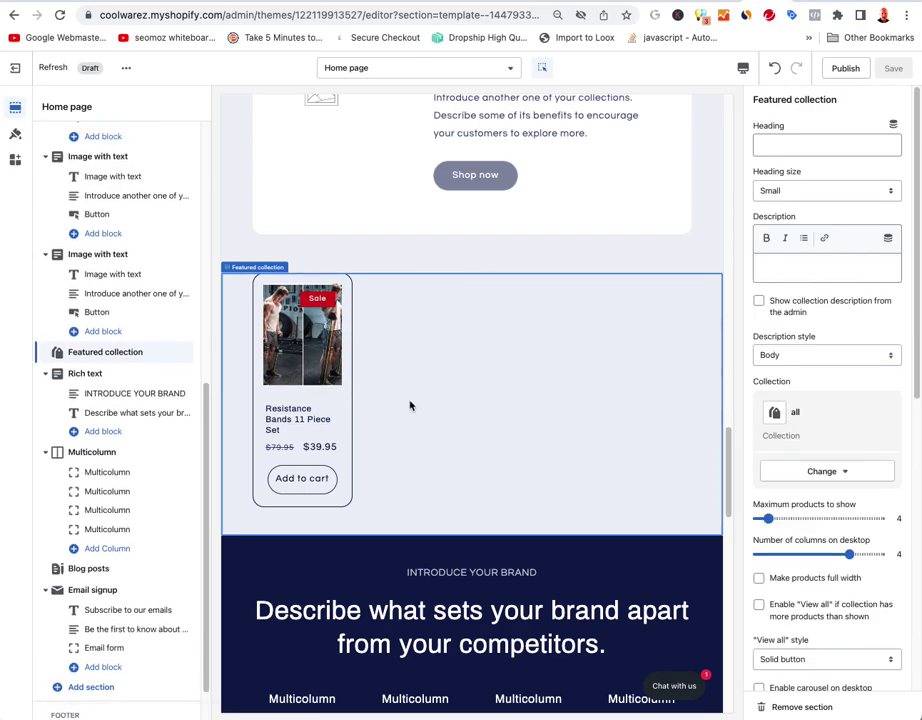
scroll(150, 461, down, 1)
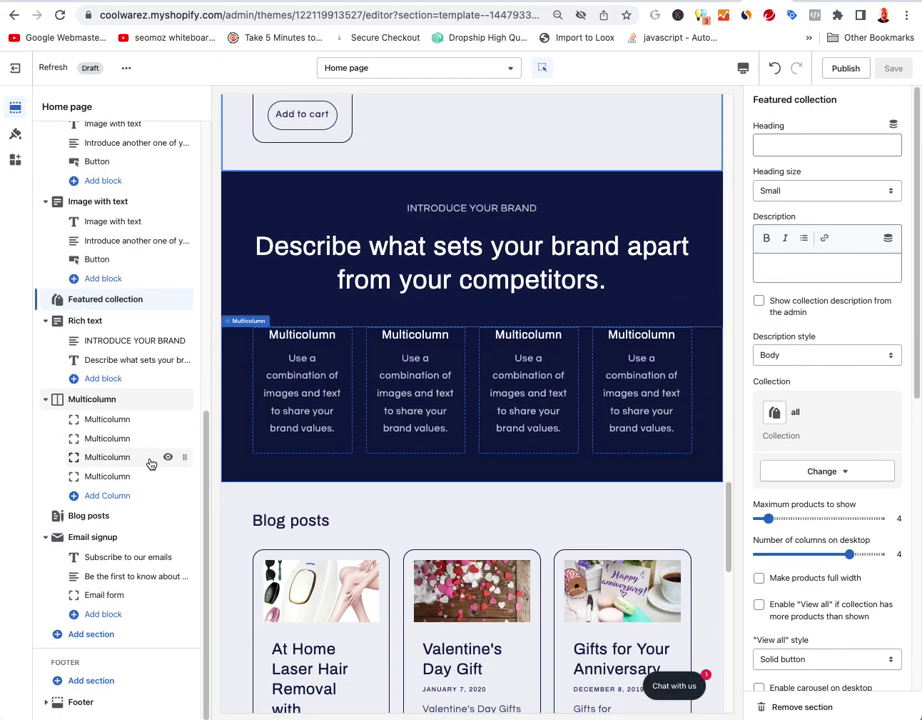
scroll(148, 528, up, 1)
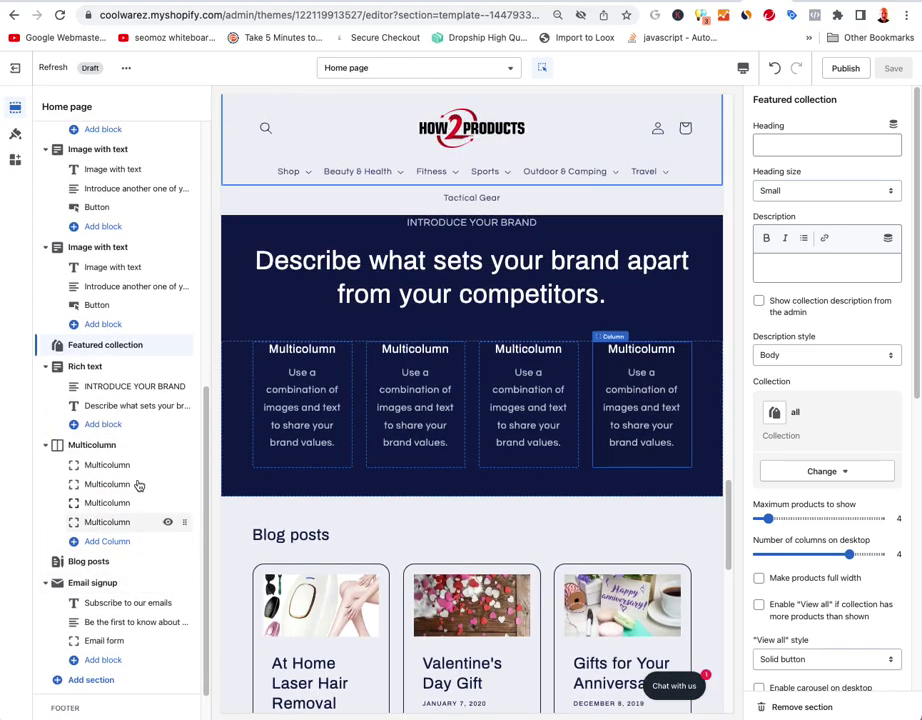
mouse_move(117, 346)
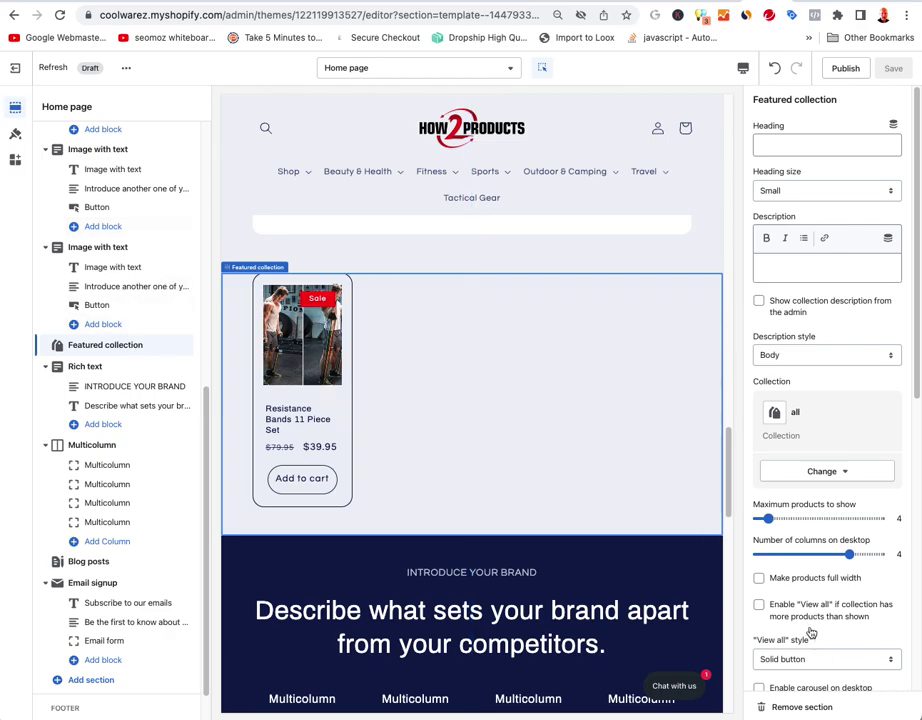
click(792, 706)
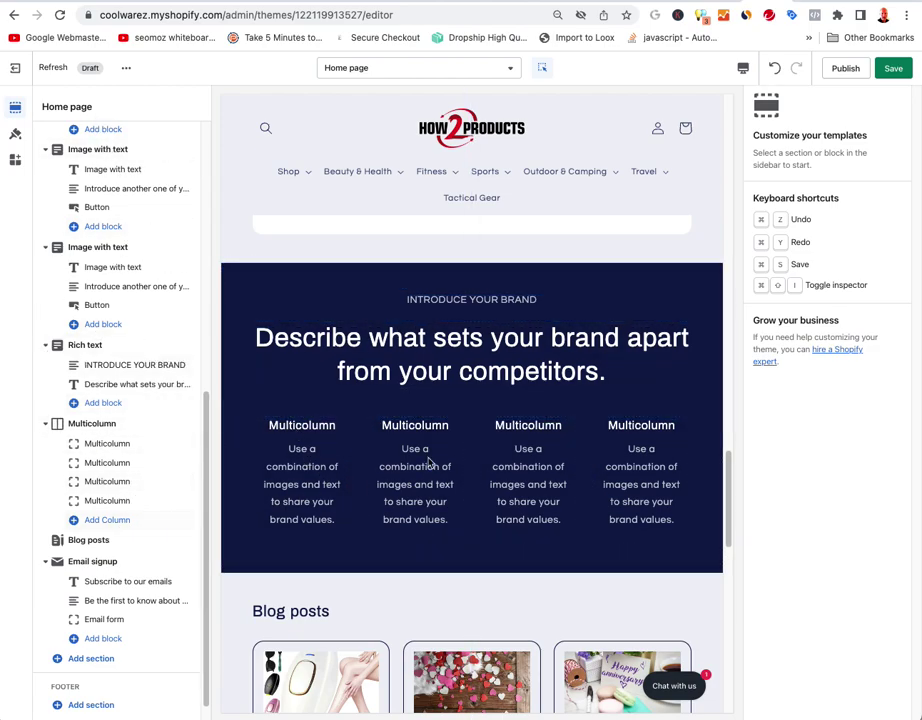
- Set the heading of the Featured collection section to "Shop Fitness Products"
scroll(424, 460, up, 3)
scroll(426, 462, up, 10)
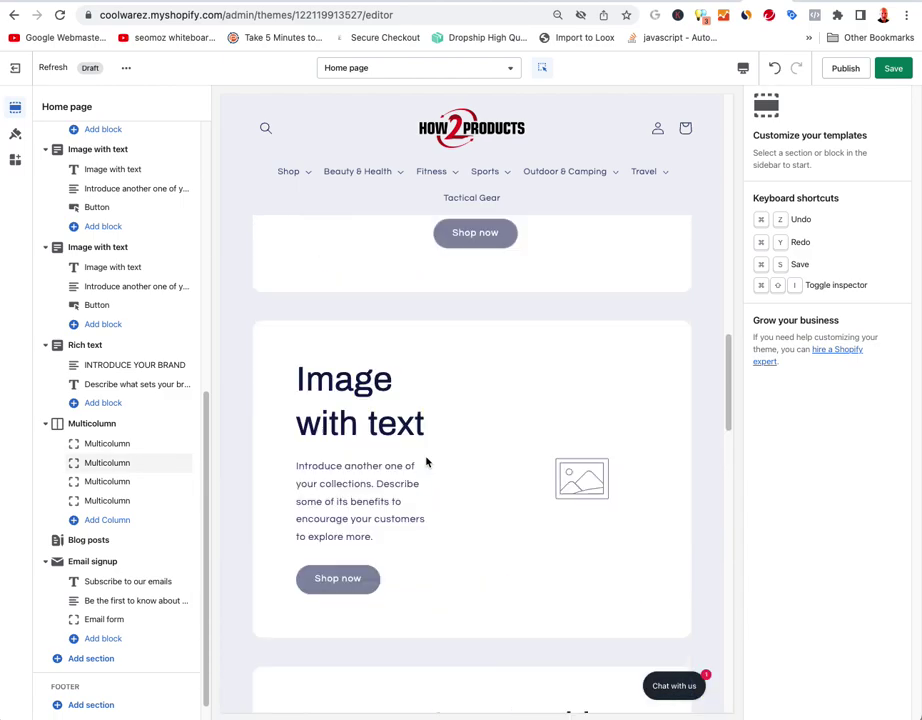
scroll(425, 462, down, 5)
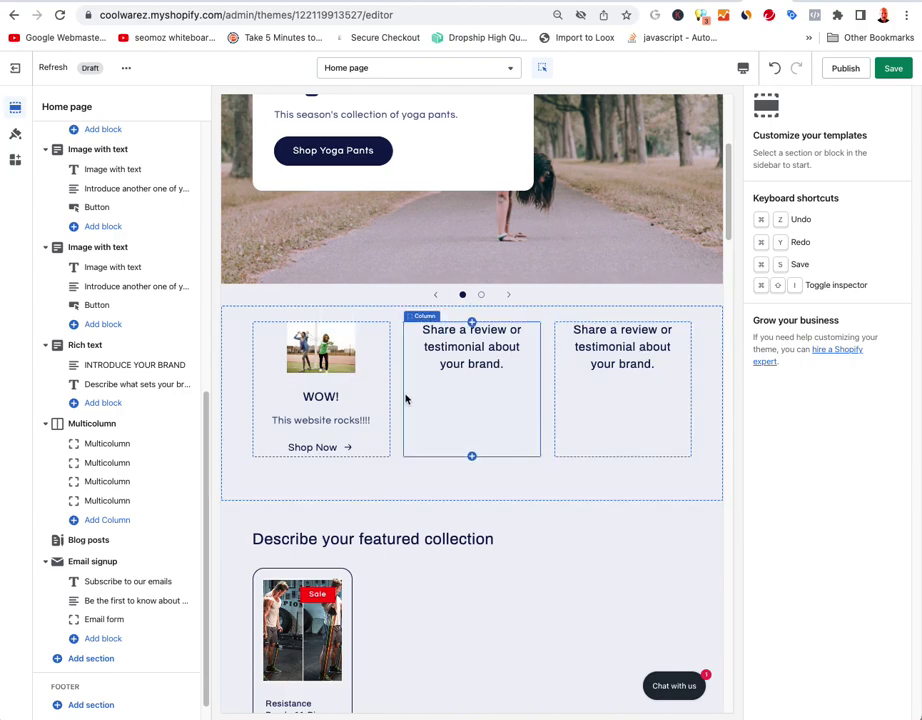
scroll(425, 583, down, 3)
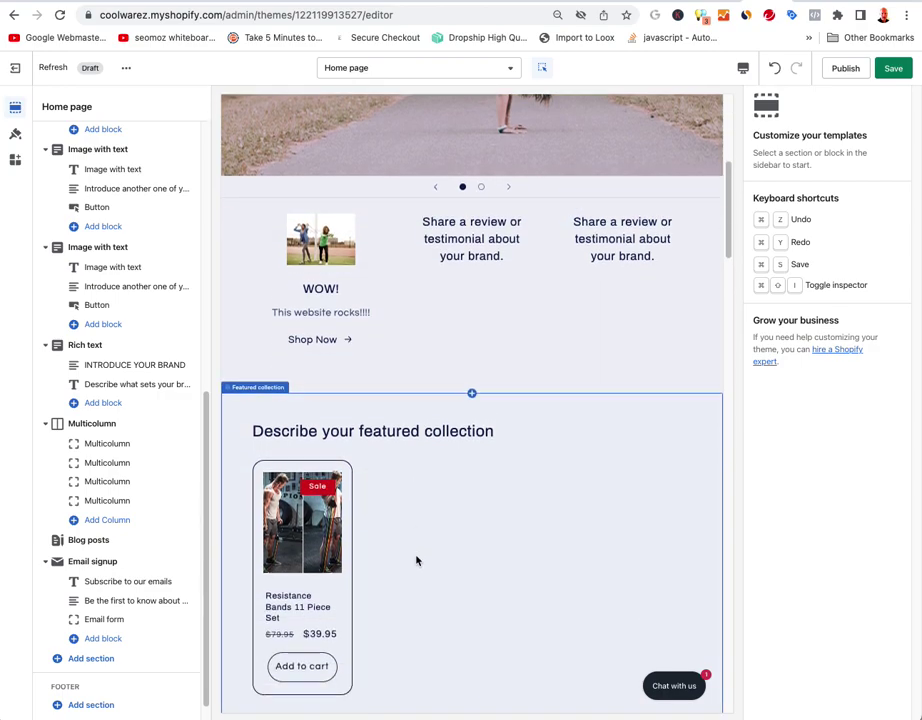
click(419, 530)
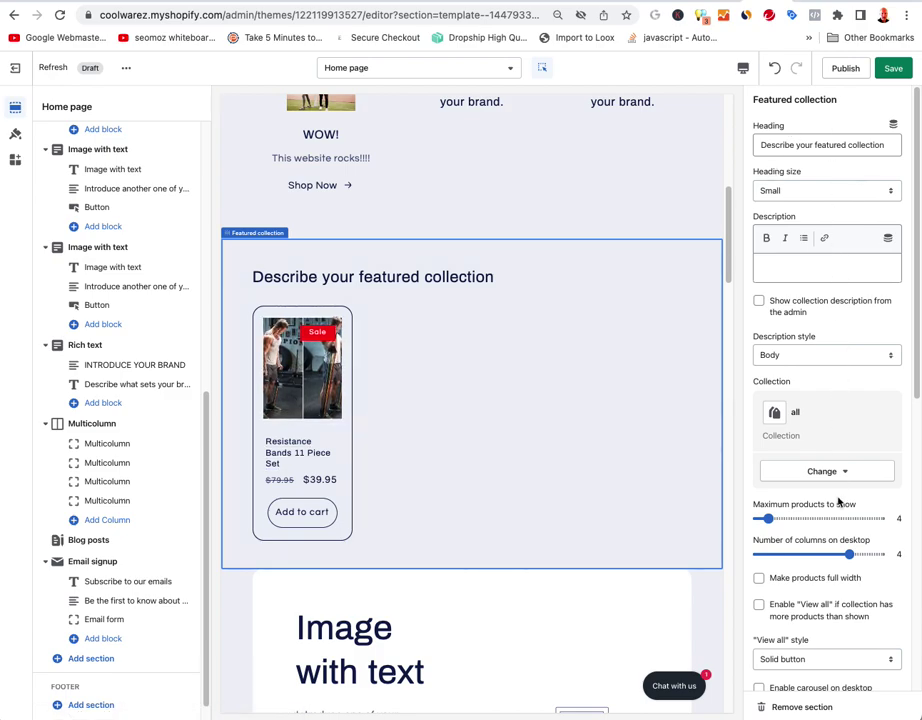
click(807, 147)
triple_click(807, 147)
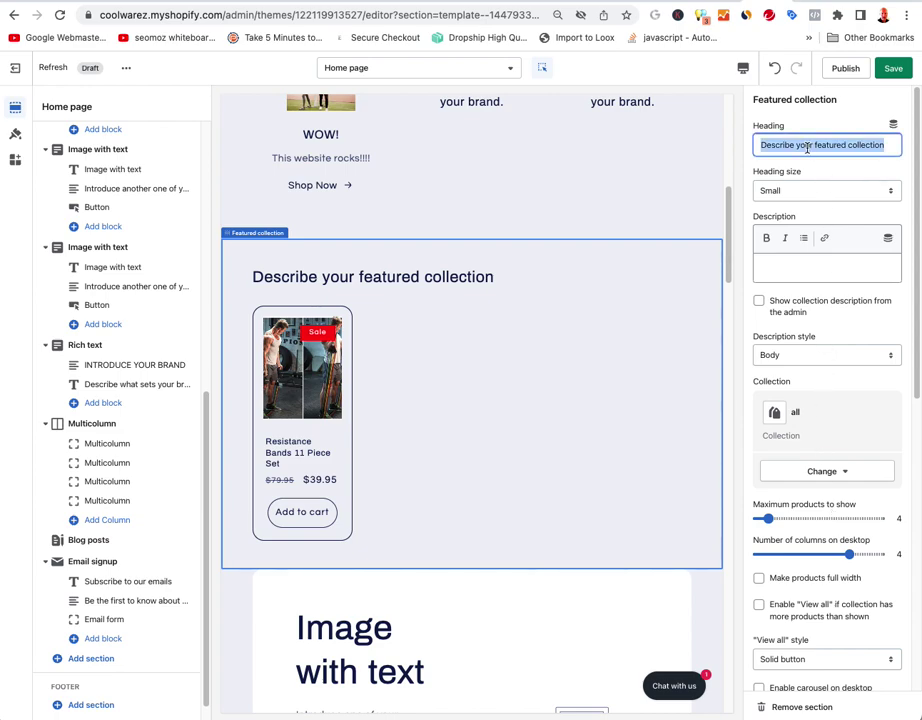
text(Shop Fitness Products)
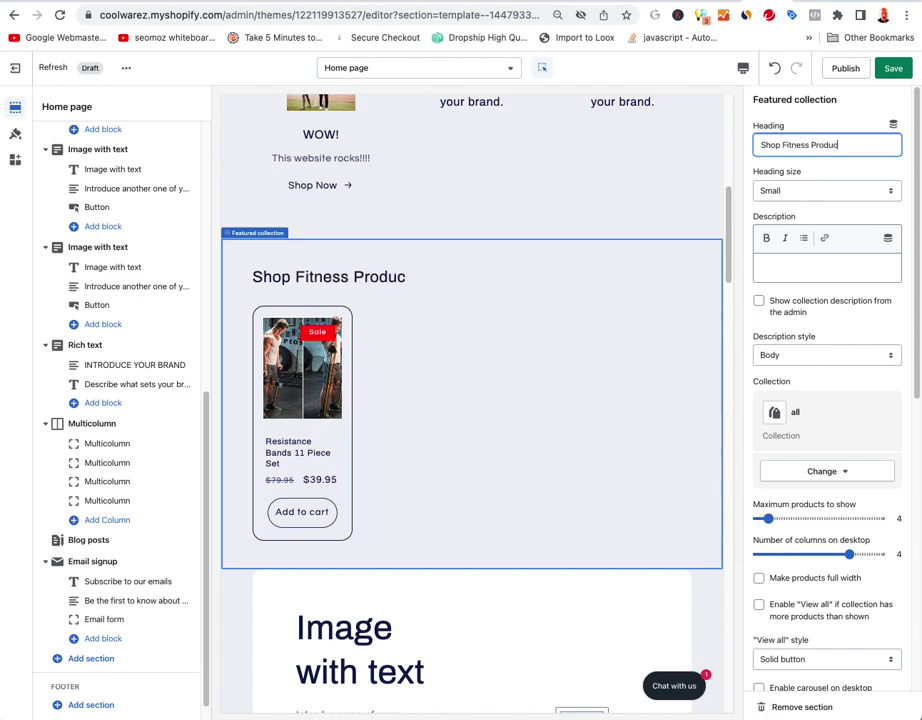
- Try the Medium heading size on the Featured collection and return it to Small
click(827, 191)
click(817, 207)
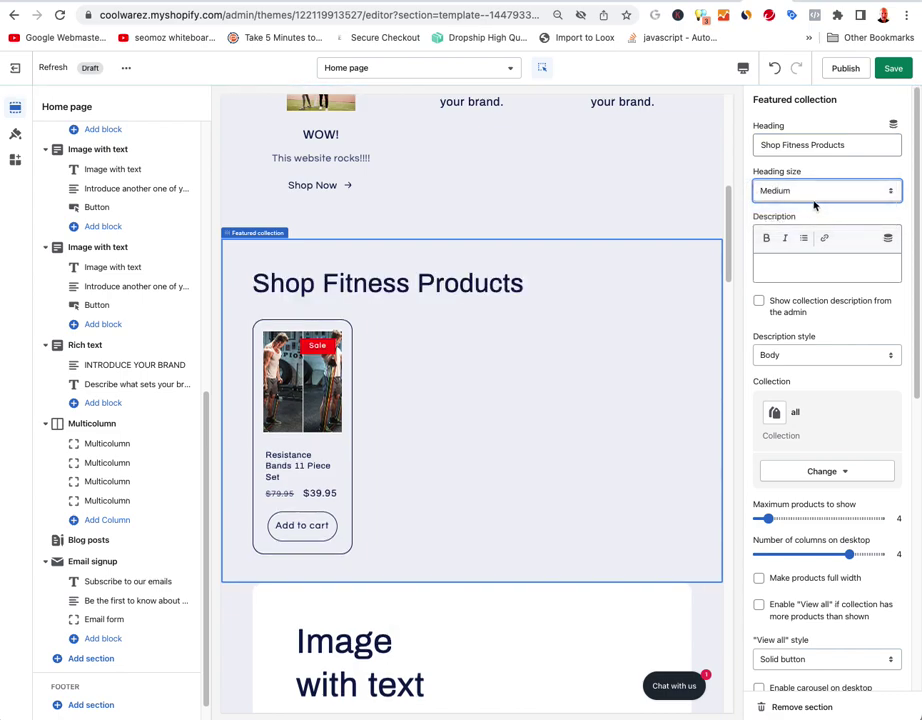
click(811, 191)
click(805, 180)
- Give the Featured collection the description "Resistance Bands, Booty Bands, Yoga Bands and more.", keeping the admin's collection description off
click(759, 263)
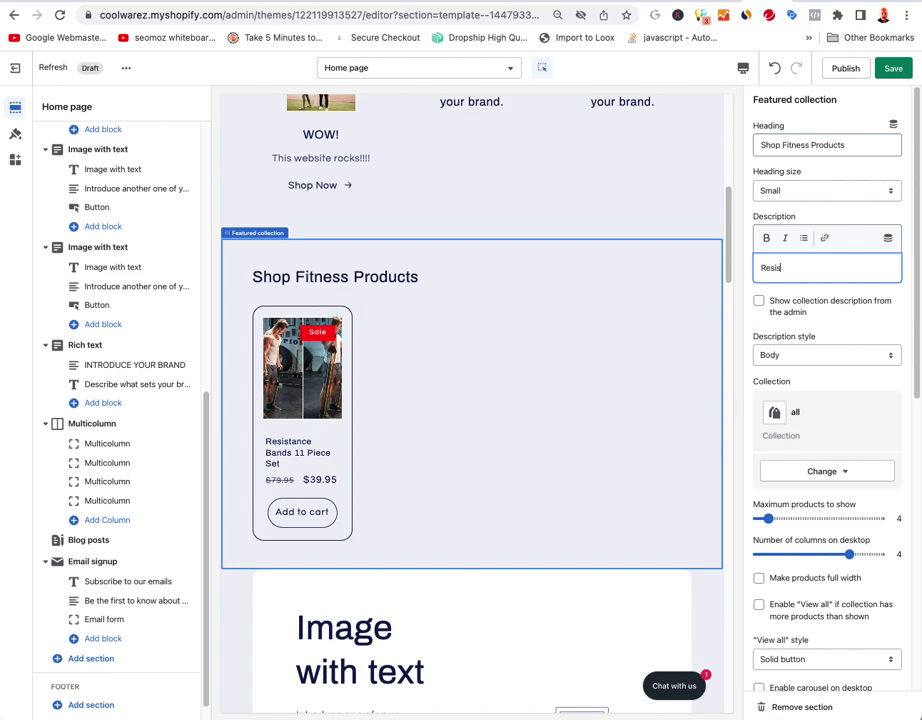
text(Resistance Bands, Boo)
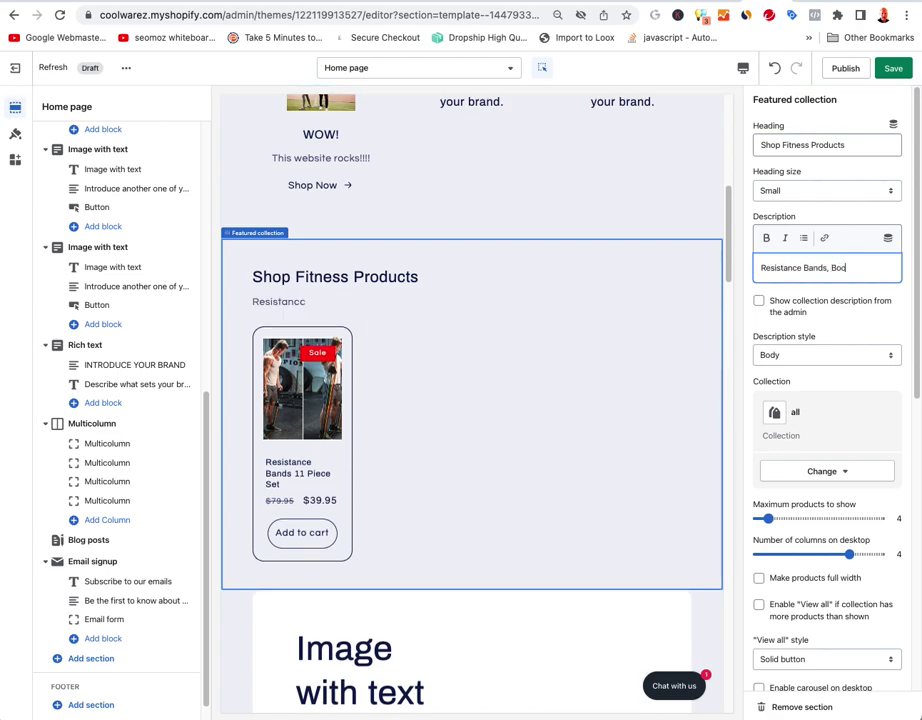
text(ty Bands, Yoga Ban)
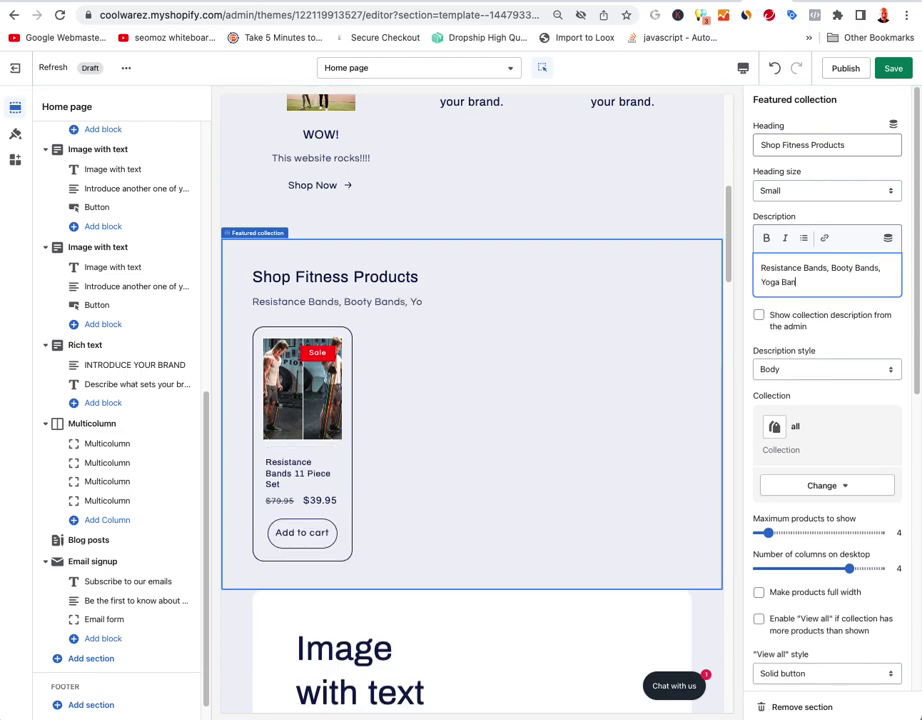
text(ds.)
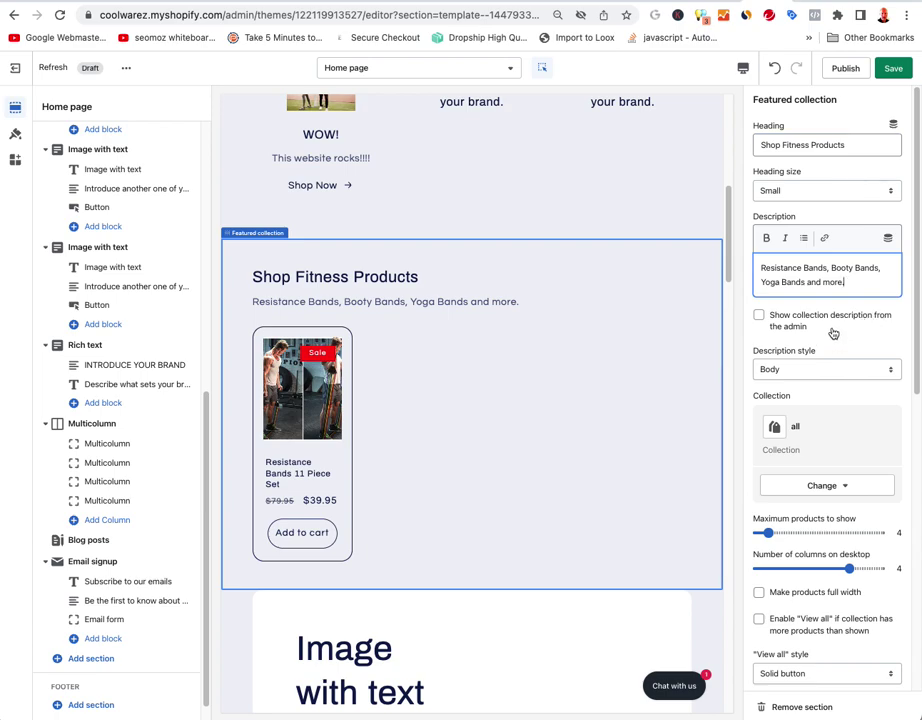
click(760, 316)
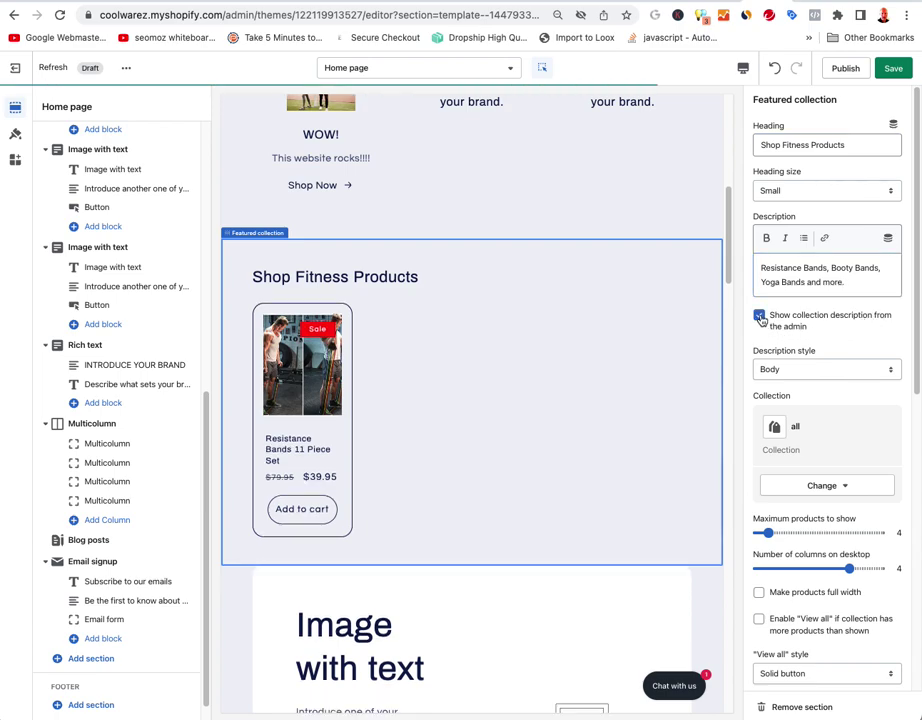
click(760, 316)
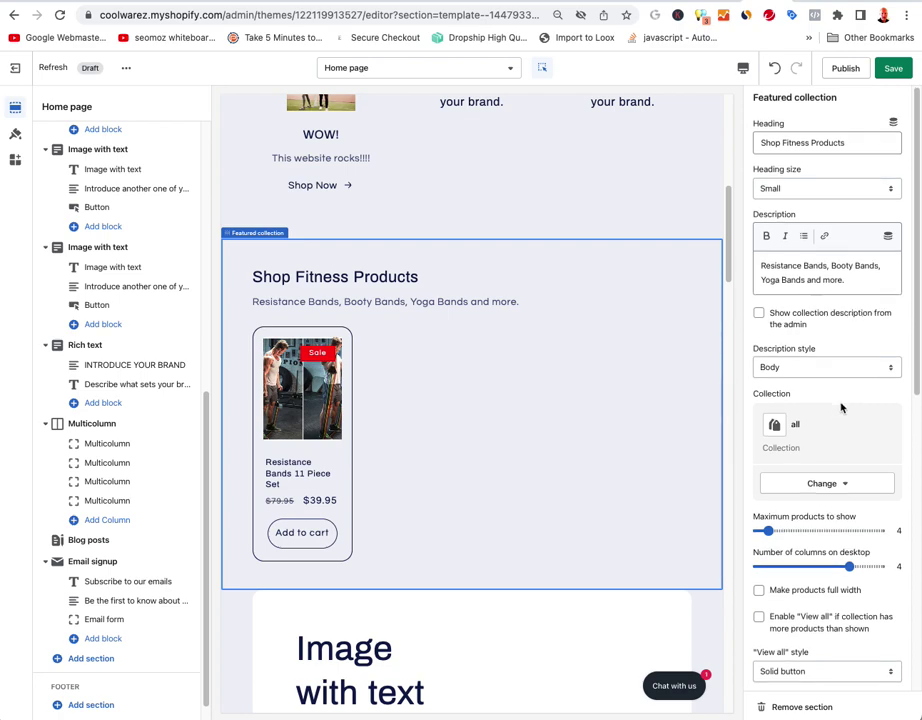
- Make the Featured collection's products full width and enable the carousel on desktop
scroll(836, 410, down, 1)
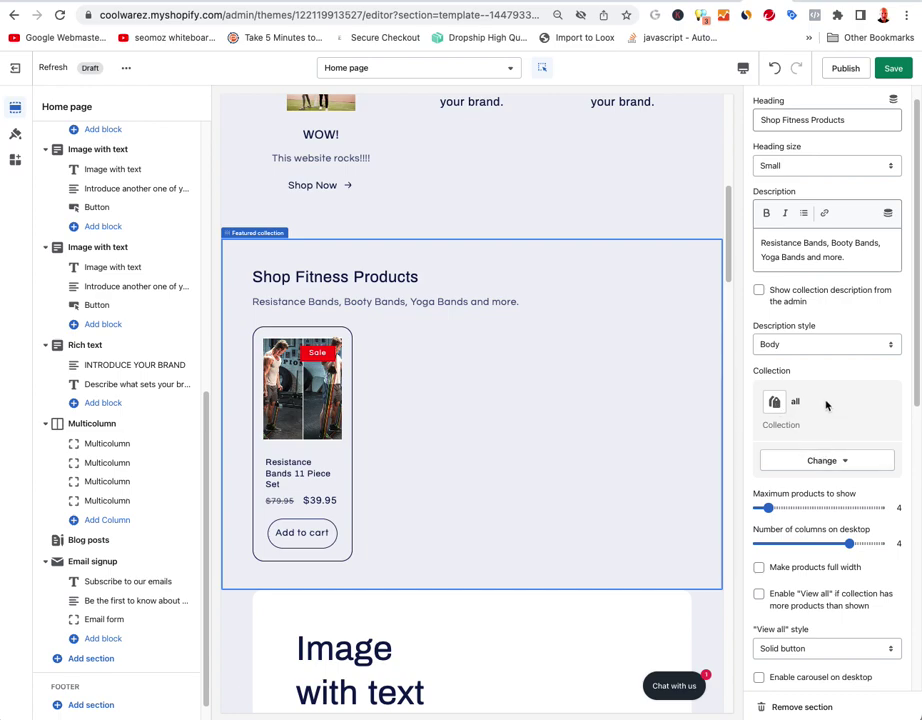
scroll(820, 455, down, 1)
scroll(828, 440, down, 2)
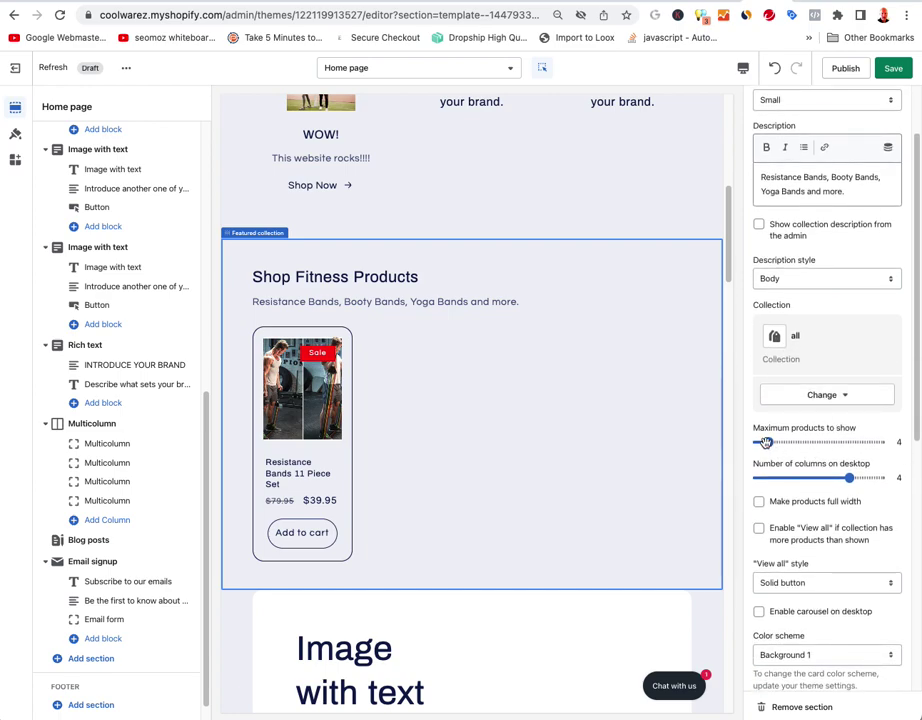
drag(755, 442, 768, 442)
scroll(820, 475, down, 2)
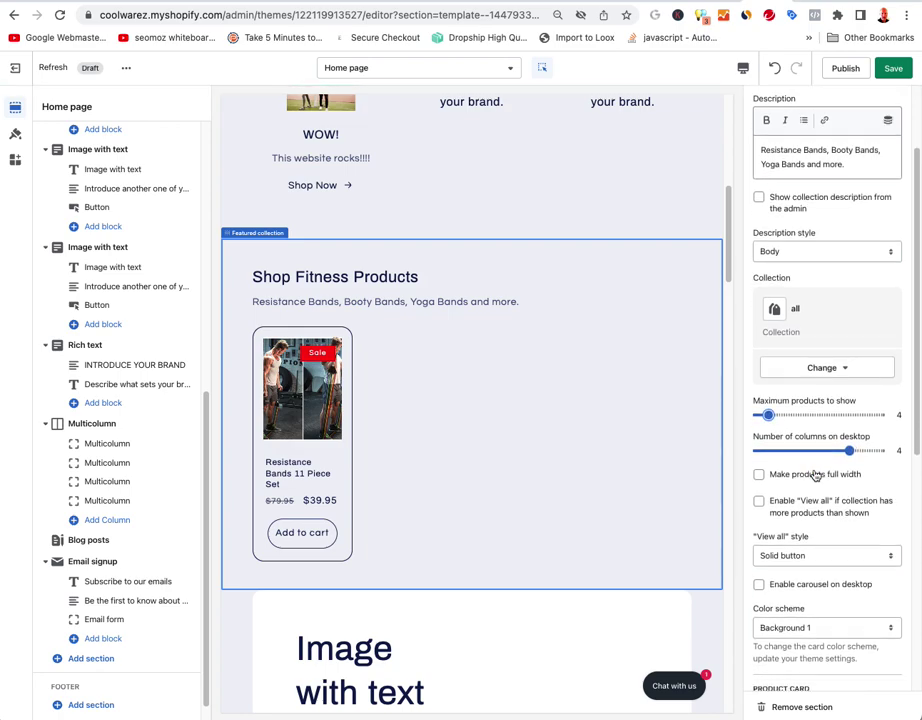
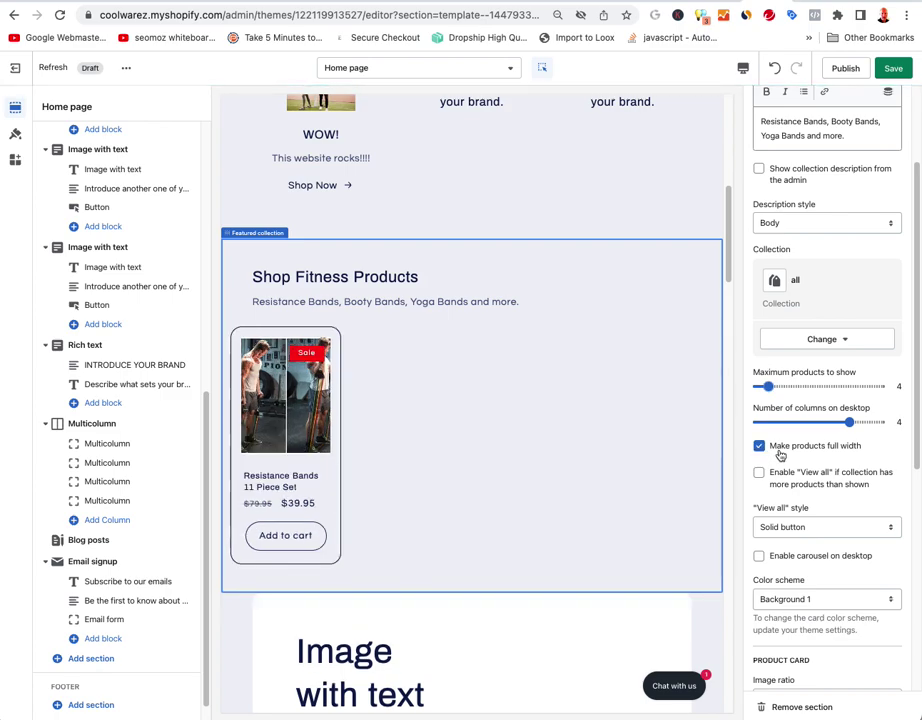
click(760, 474)
scroll(797, 478, down, 3)
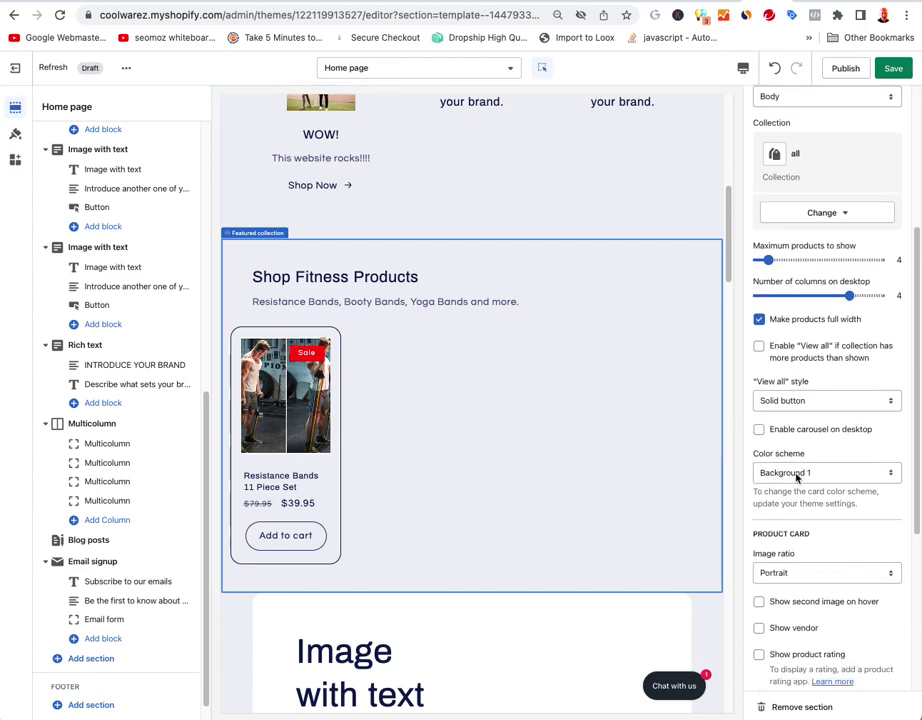
click(760, 430)
- Try a maximum of 17 products to show in the Featured collection and return it to 4
scroll(830, 350, up, 1)
drag(800, 286, 835, 283)
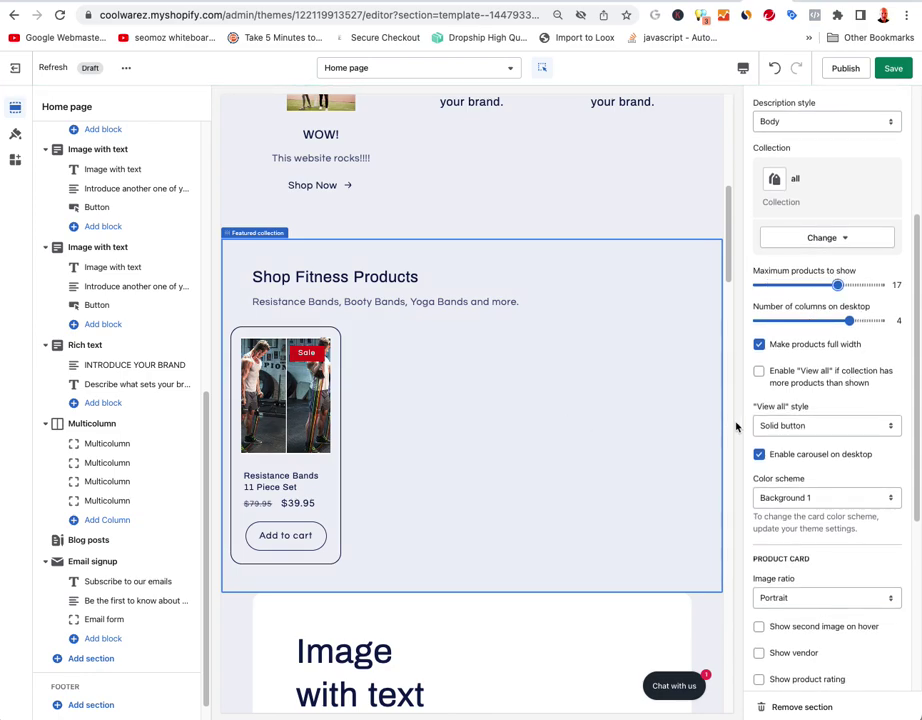
drag(838, 285, 766, 285)
- Compare the image ratio options for the Featured collection's product cards and set the ratio to Square
scroll(790, 400, down, 2)
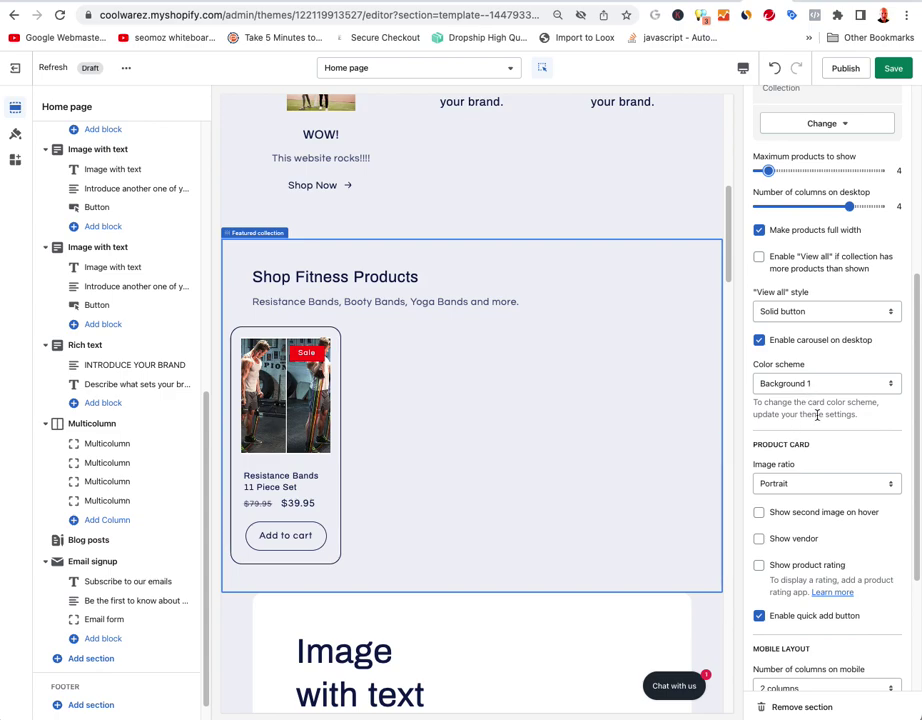
scroll(817, 415, down, 2)
click(816, 381)
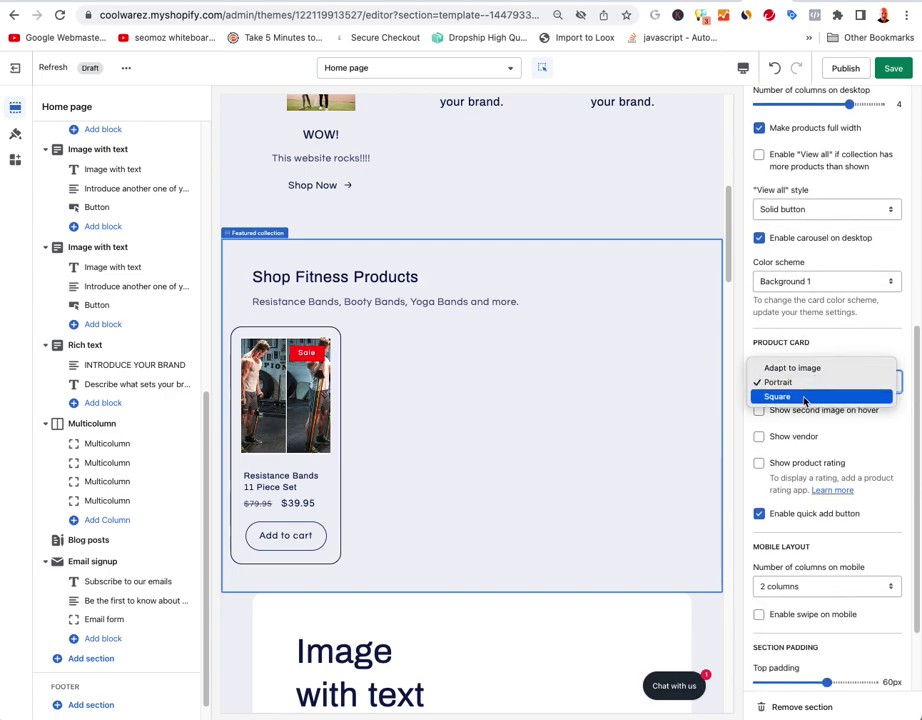
click(804, 397)
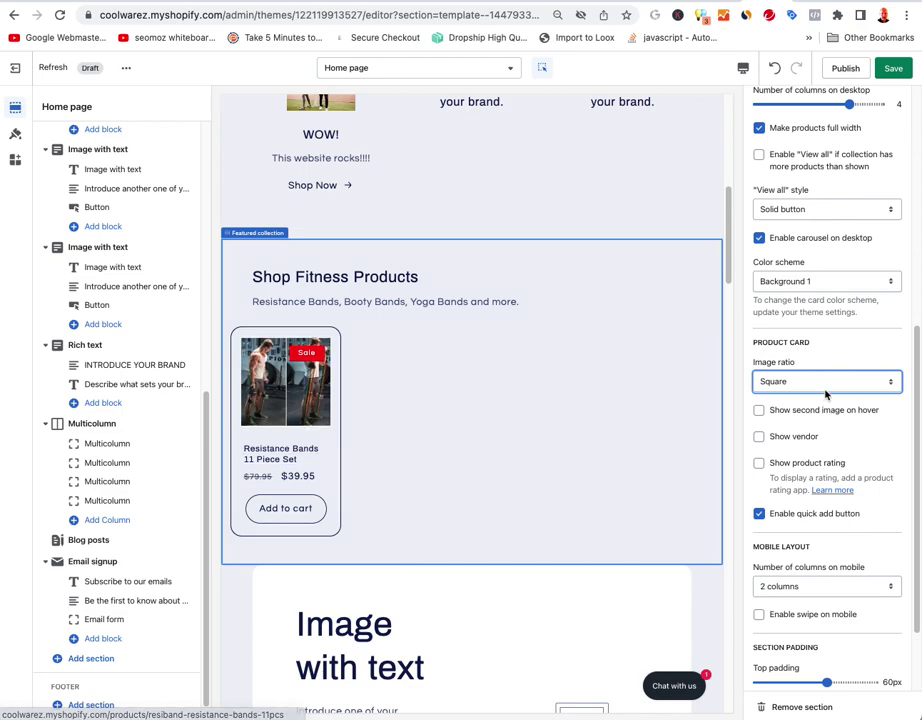
click(826, 381)
click(813, 352)
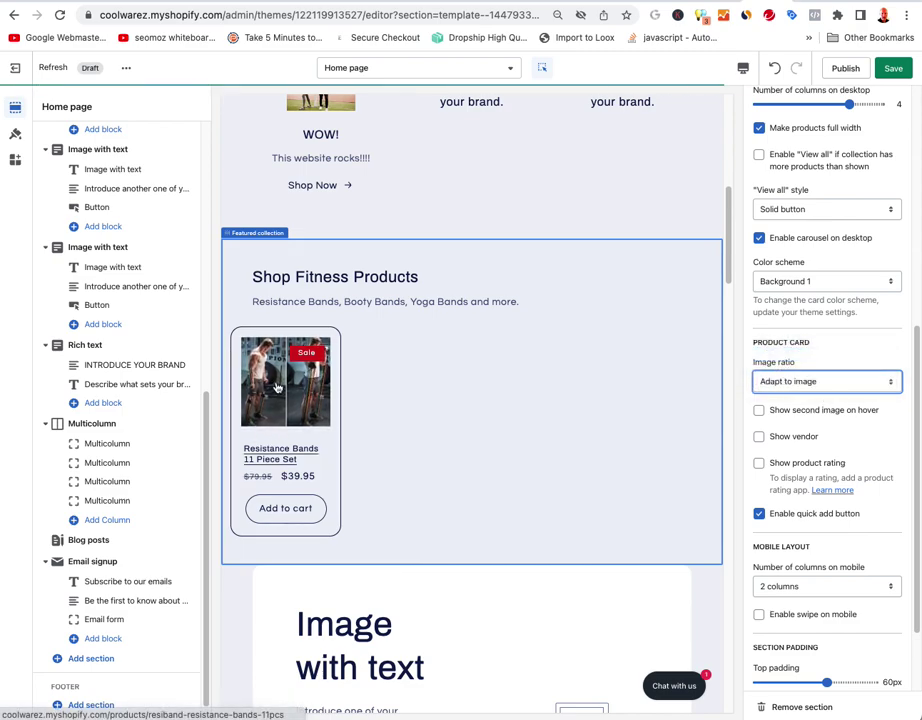
click(775, 382)
click(784, 392)
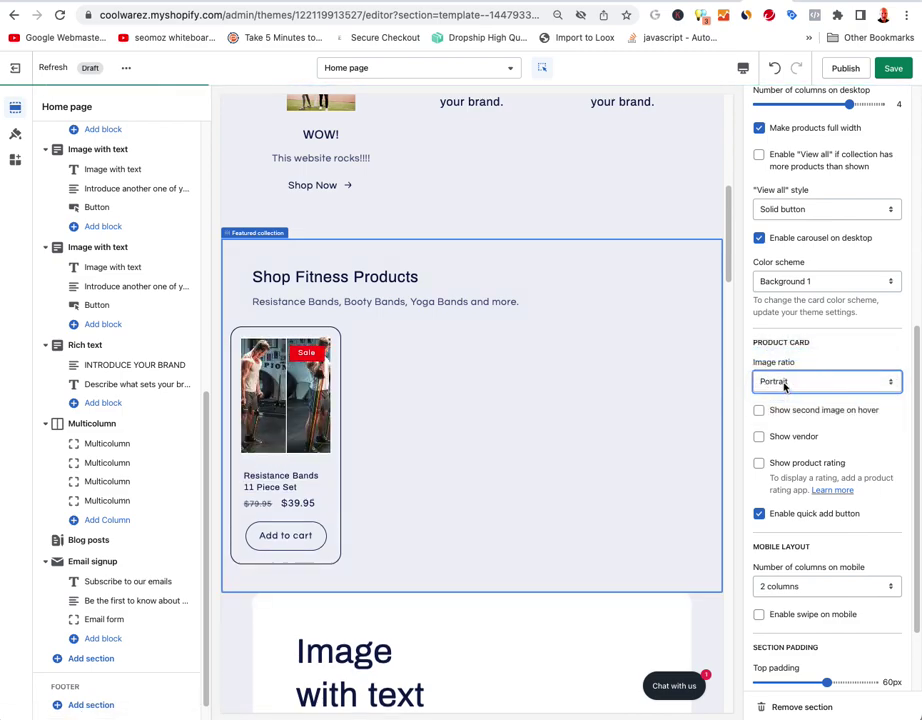
click(784, 382)
click(785, 395)
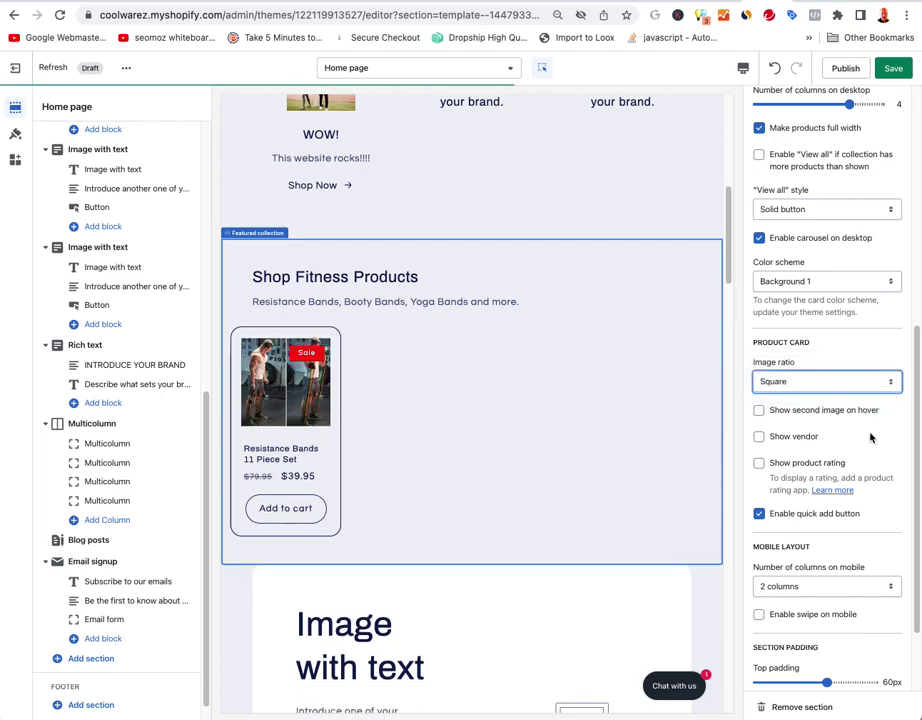
- Show the second image on hover and the vendor on the Featured collection's product cards, and save the theme
click(759, 410)
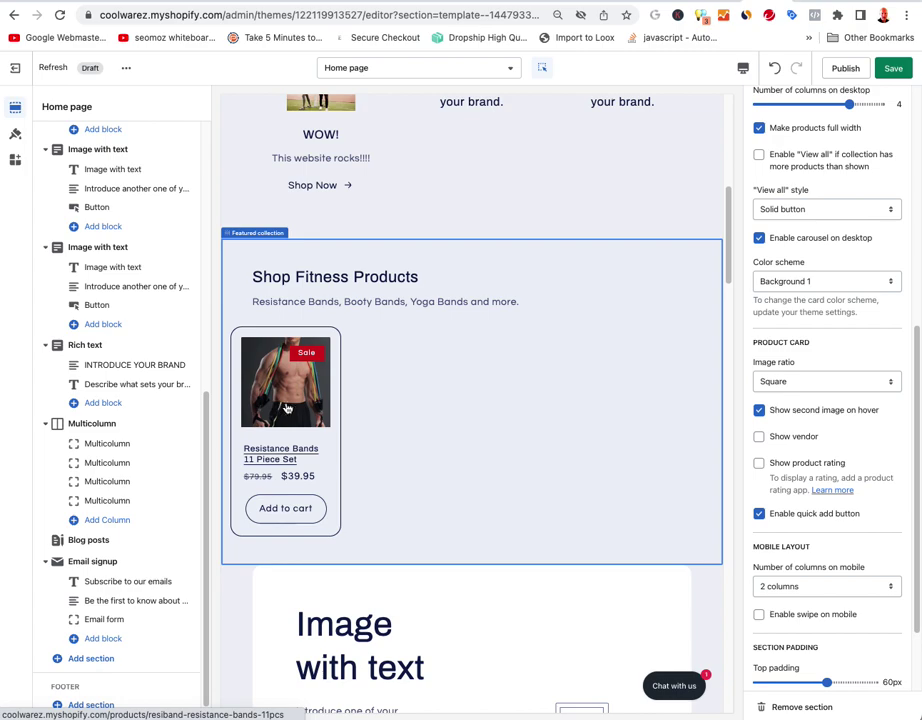
click(759, 436)
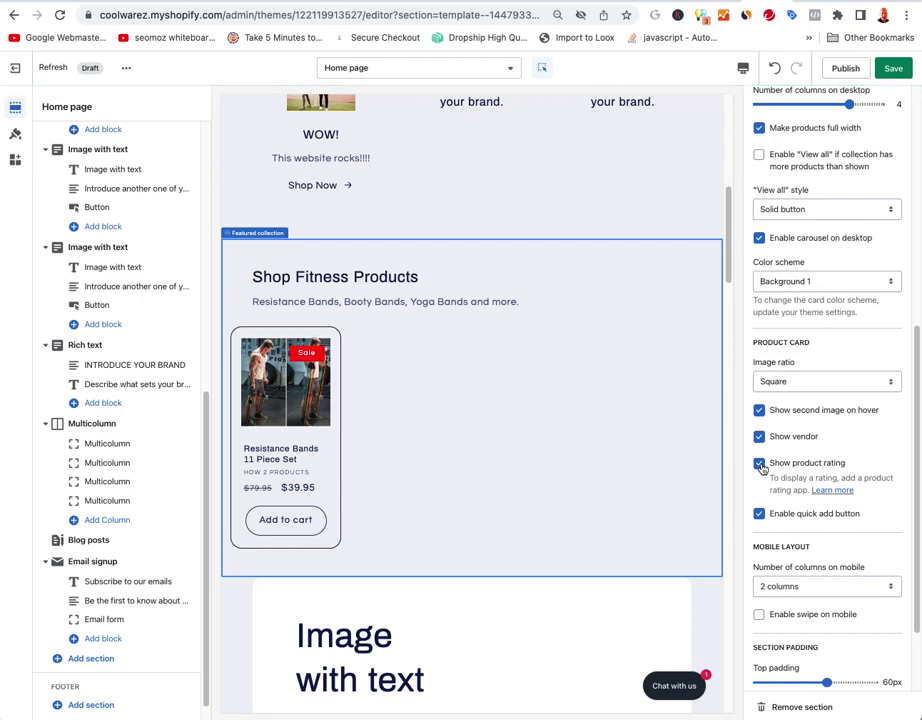
scroll(772, 482, down, 3)
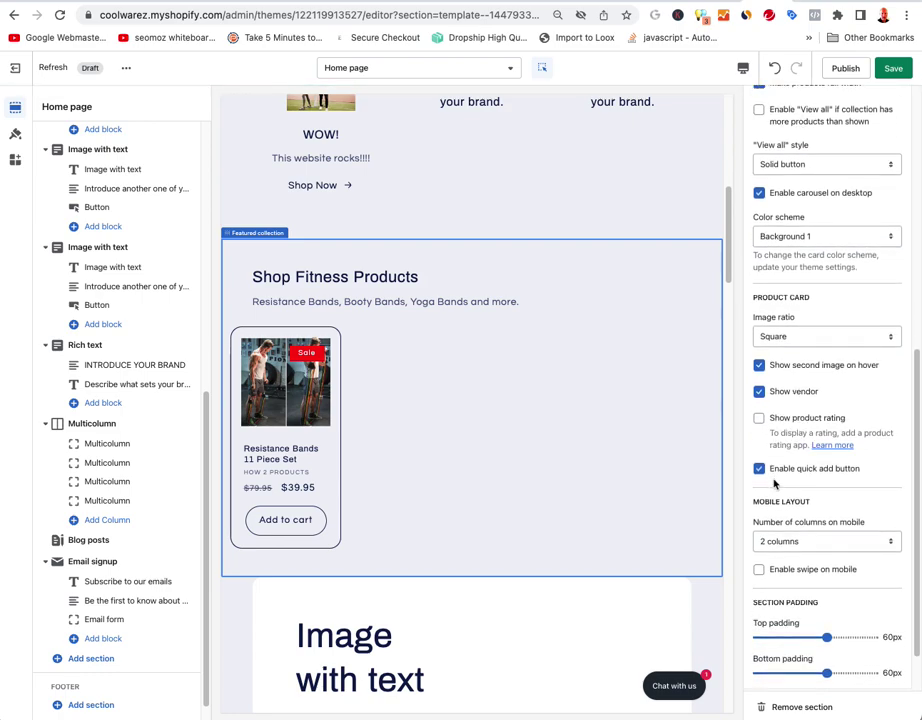
scroll(773, 483, down, 1)
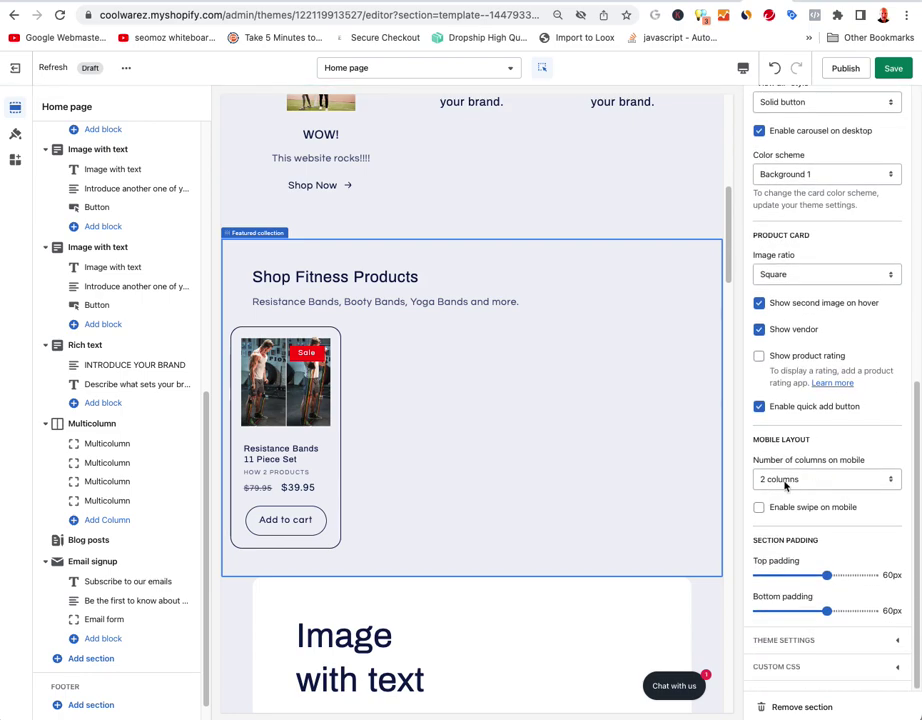
scroll(857, 428, up, 10)
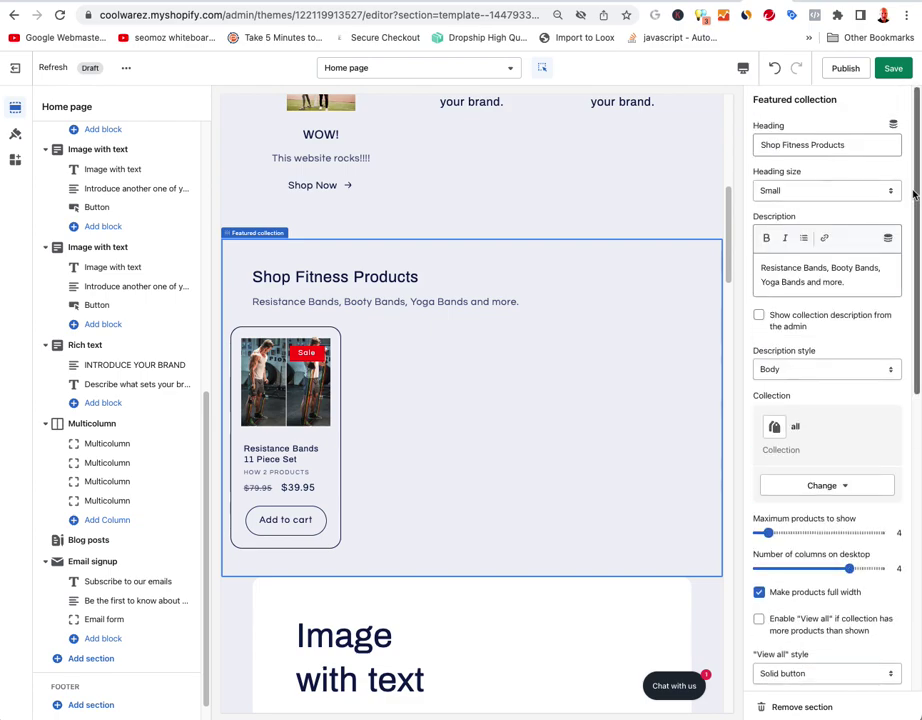
click(893, 68)
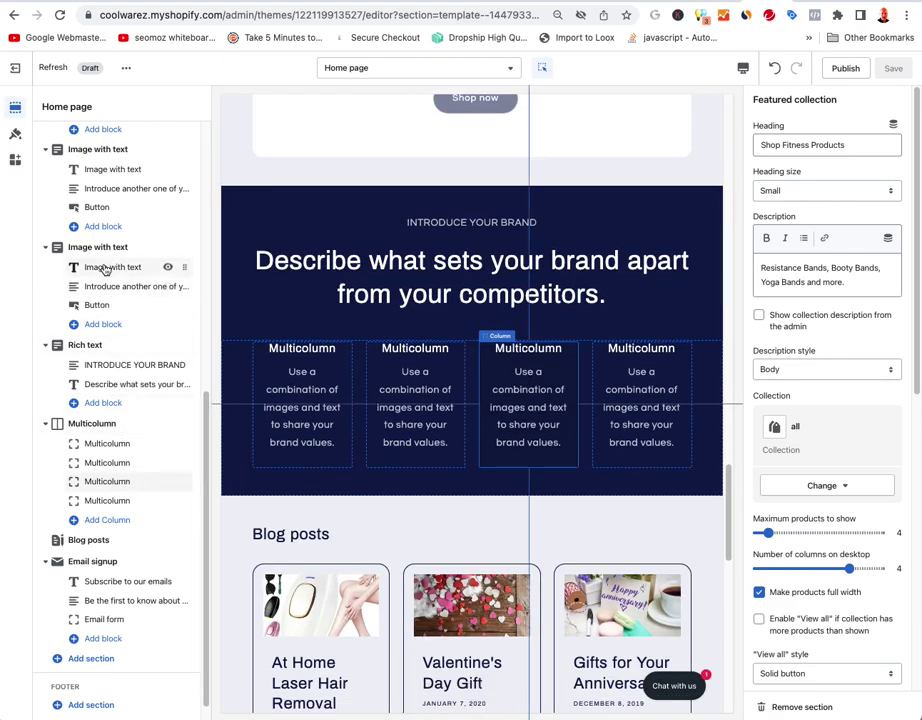
- Change the heading of the first Image with text section, below the Featured collection, to "11 Piece Resistance Band Set"
scroll(112, 358, up, 1)
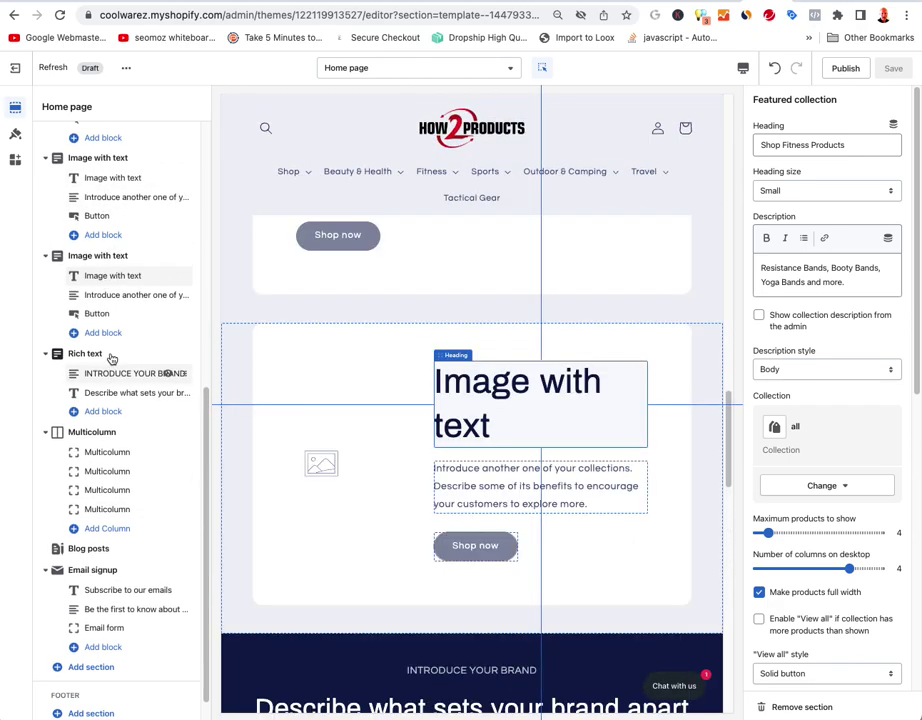
scroll(108, 345, up, 6)
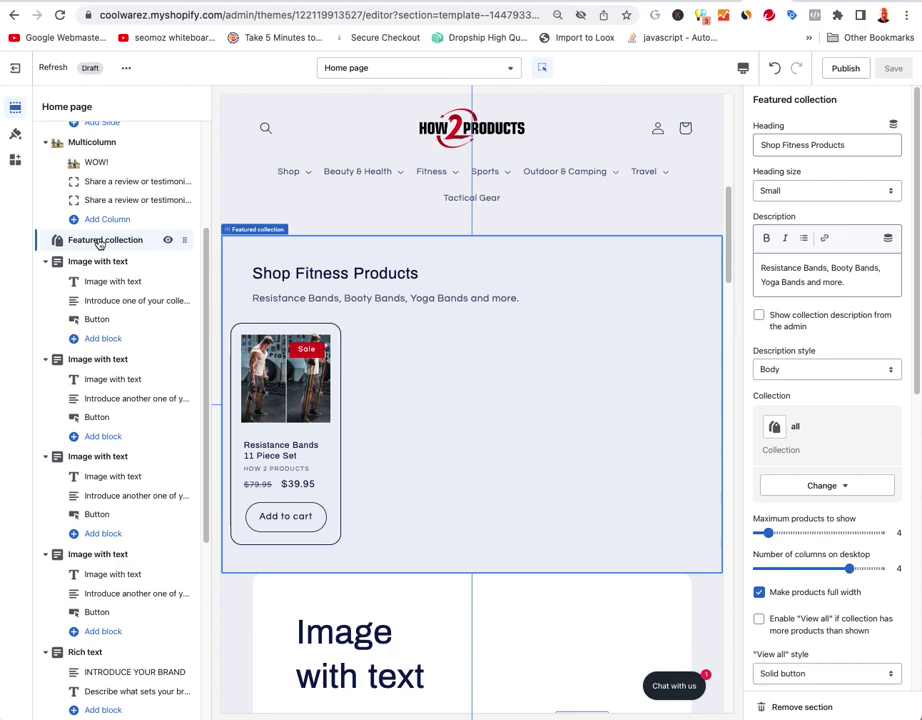
click(89, 266)
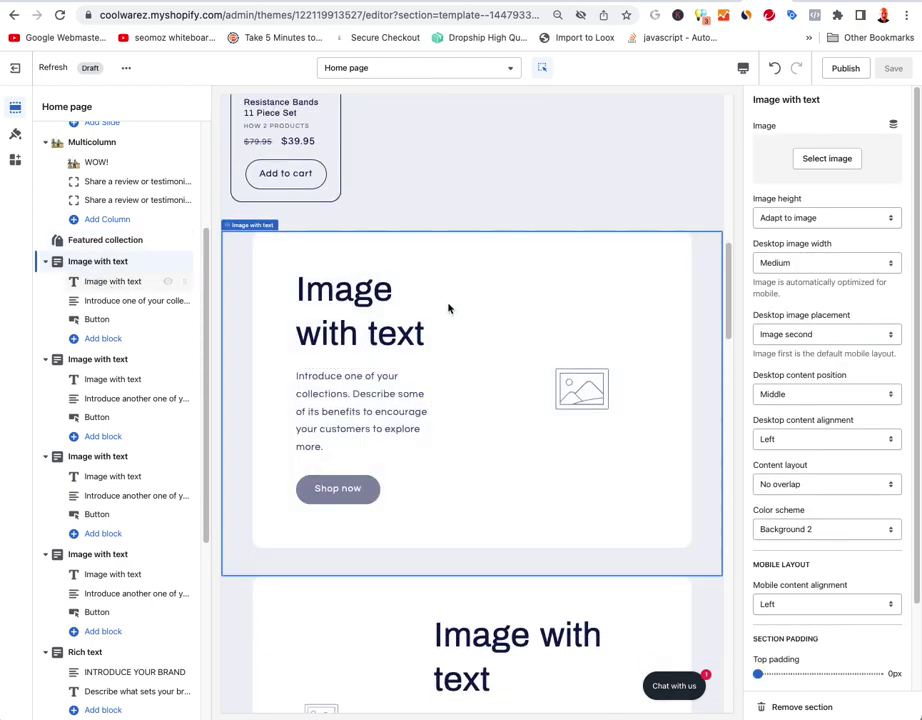
click(376, 318)
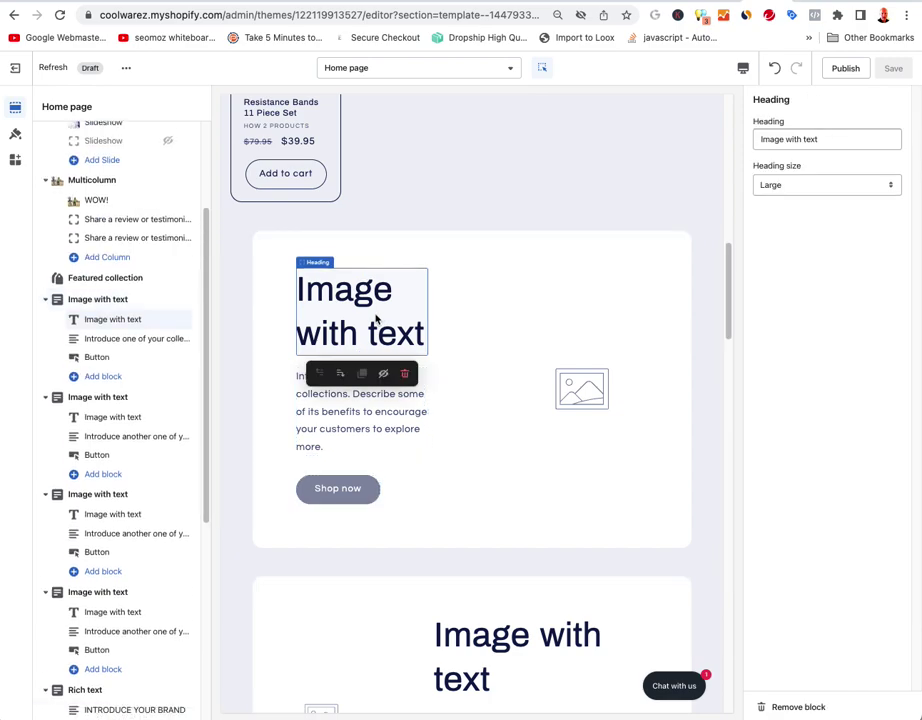
click(830, 139)
key(super+a)
text(Sh)
key(BackSpace)
key(BackSpace)
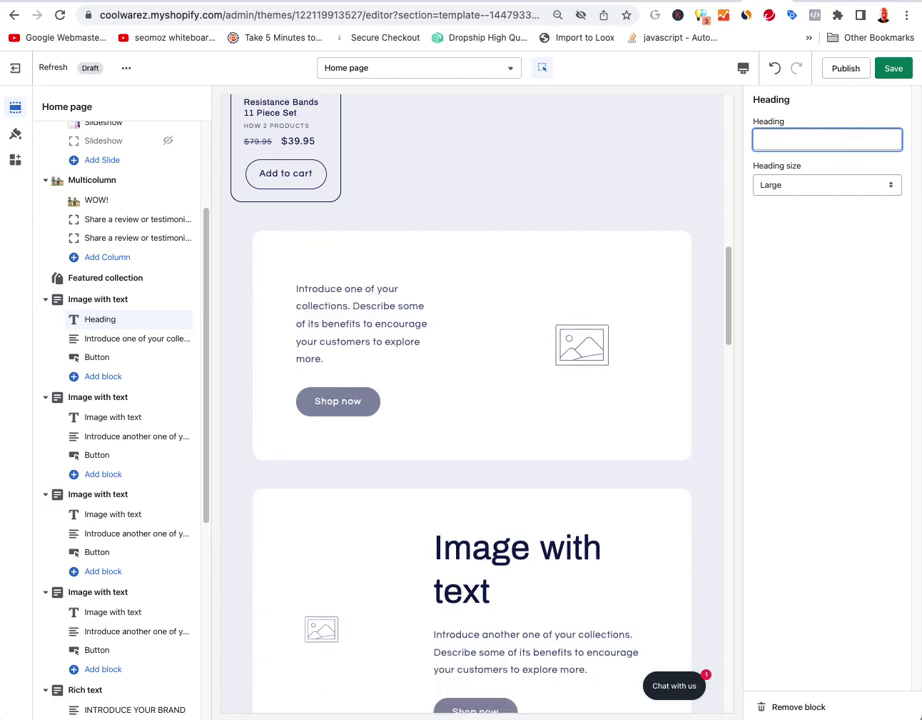
text(10 P)
key(BackSpace)
key(BackSpace)
key(BackSpace)
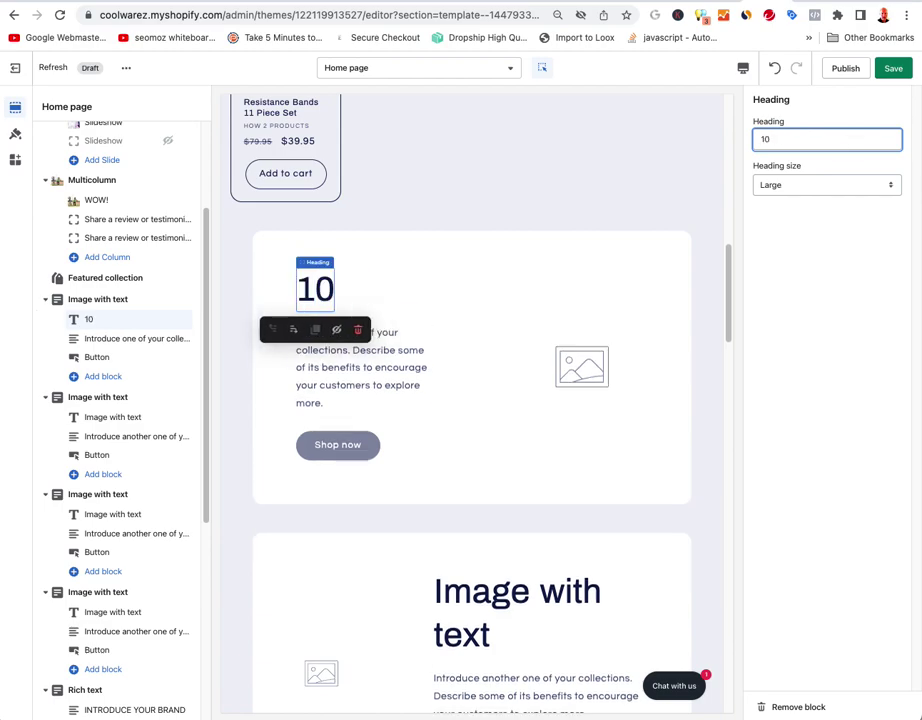
text(1 Pie)
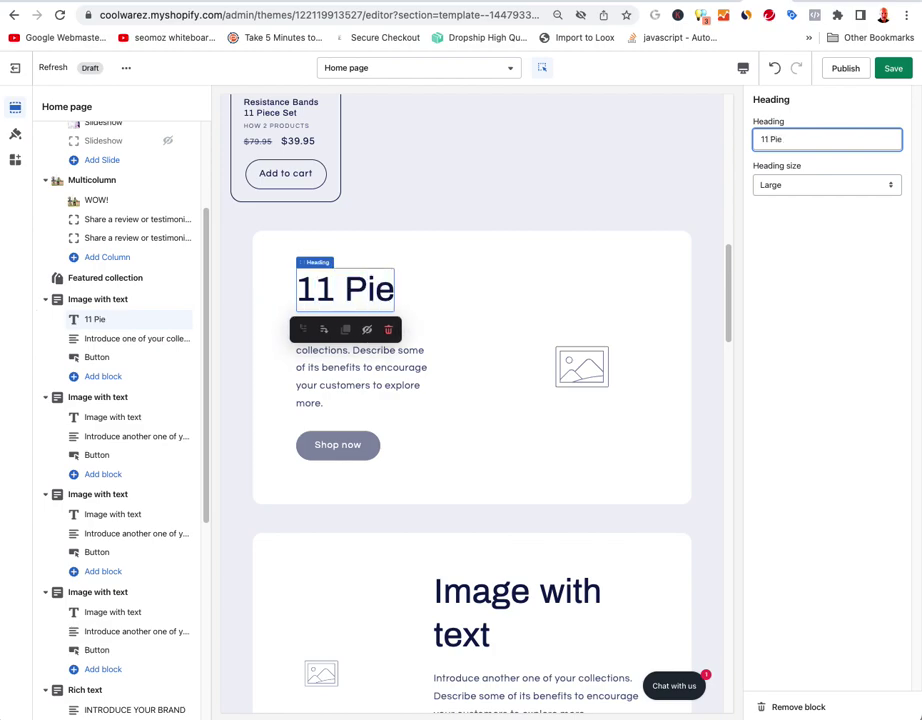
text(ce Resist)
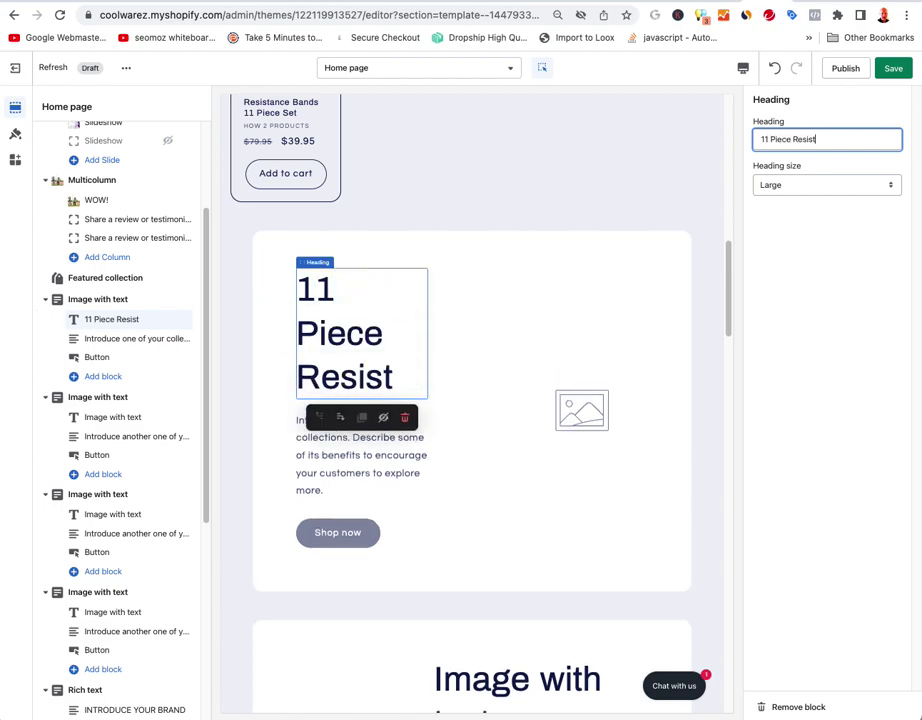
text(ance Band S)
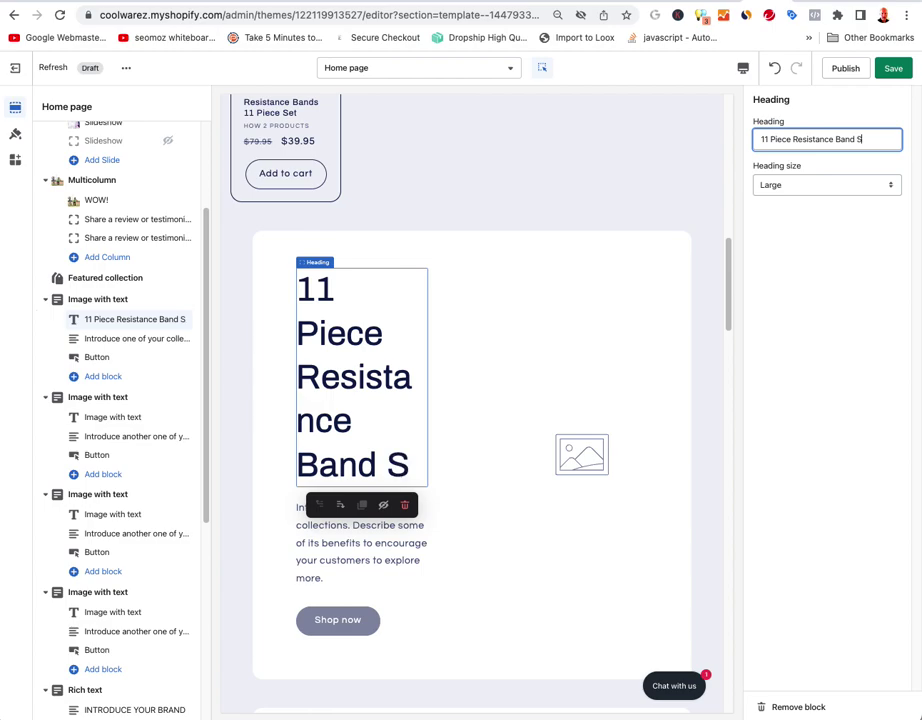
text(et)
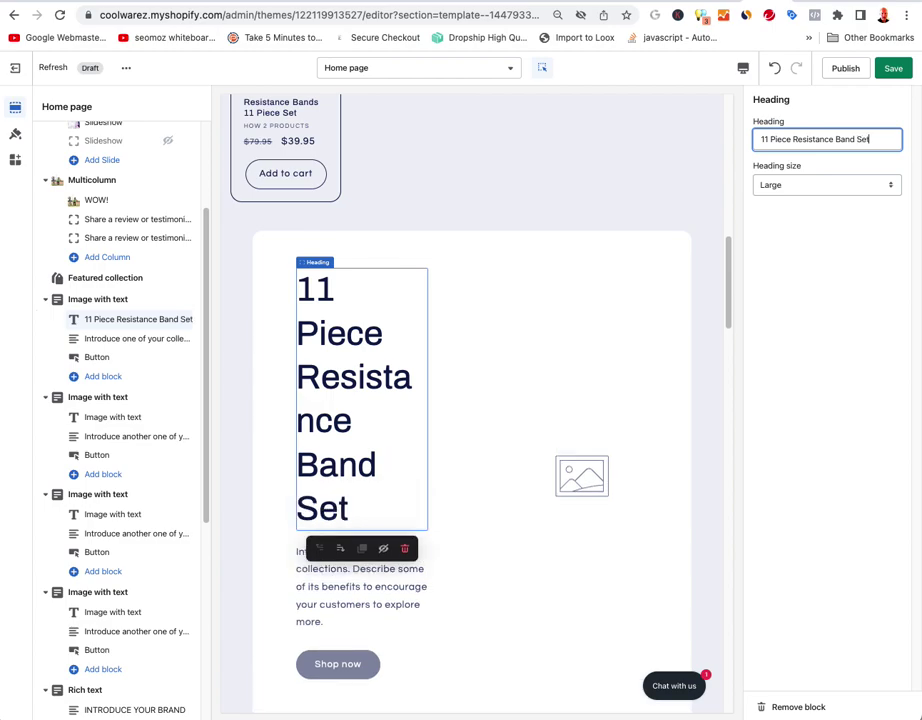
- Try the Medium heading size on the resistance band section's heading, and set it to Small
click(804, 189)
click(797, 179)
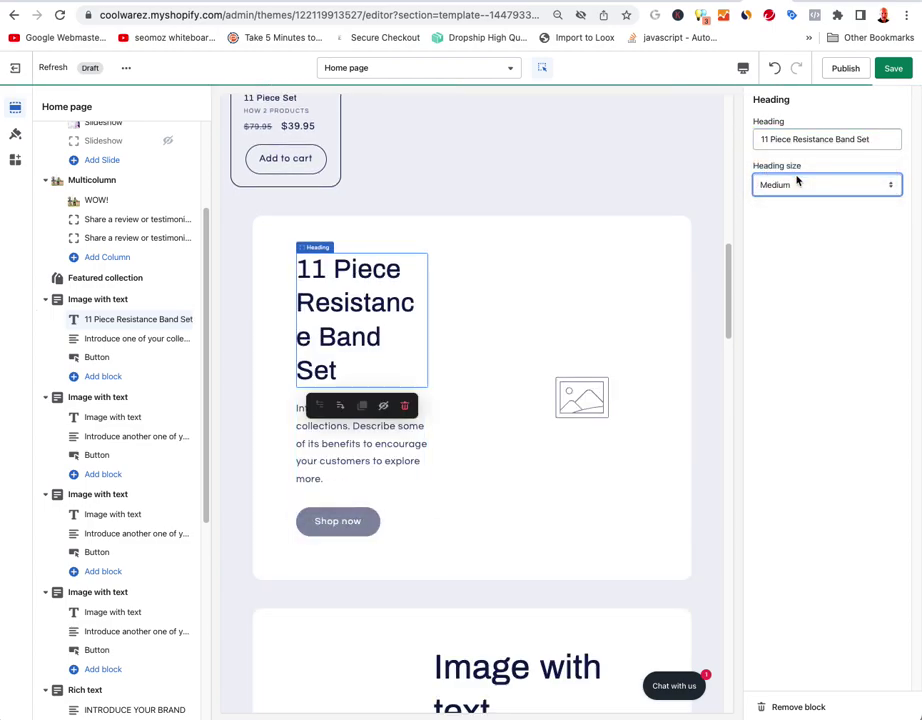
click(787, 185)
click(780, 170)
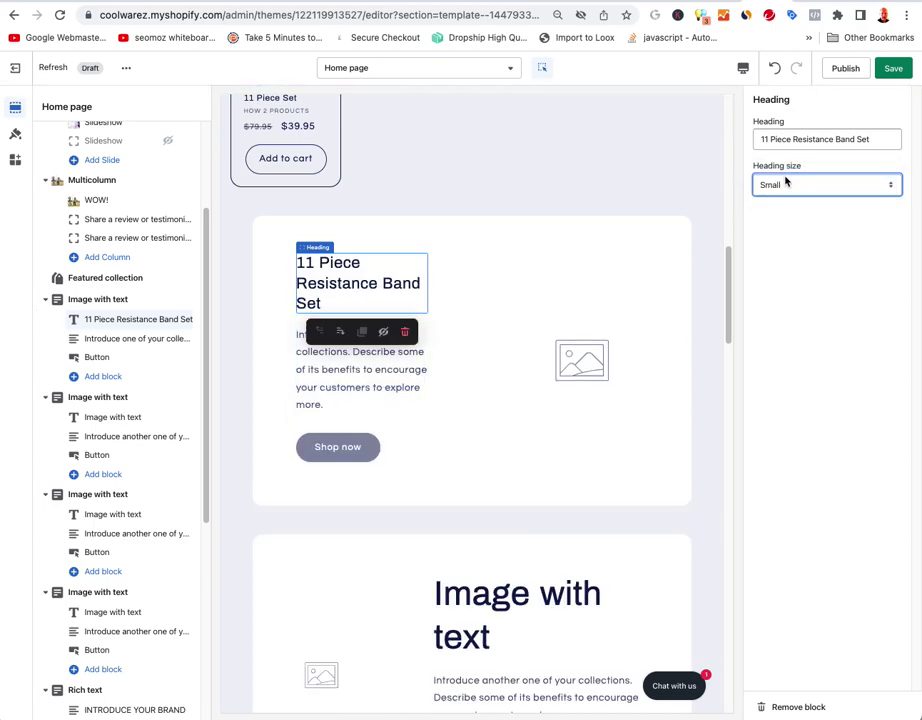
- Replace the section's body text with "Workout from home, includes 11 piece up to 150lbs resistance."
click(374, 373)
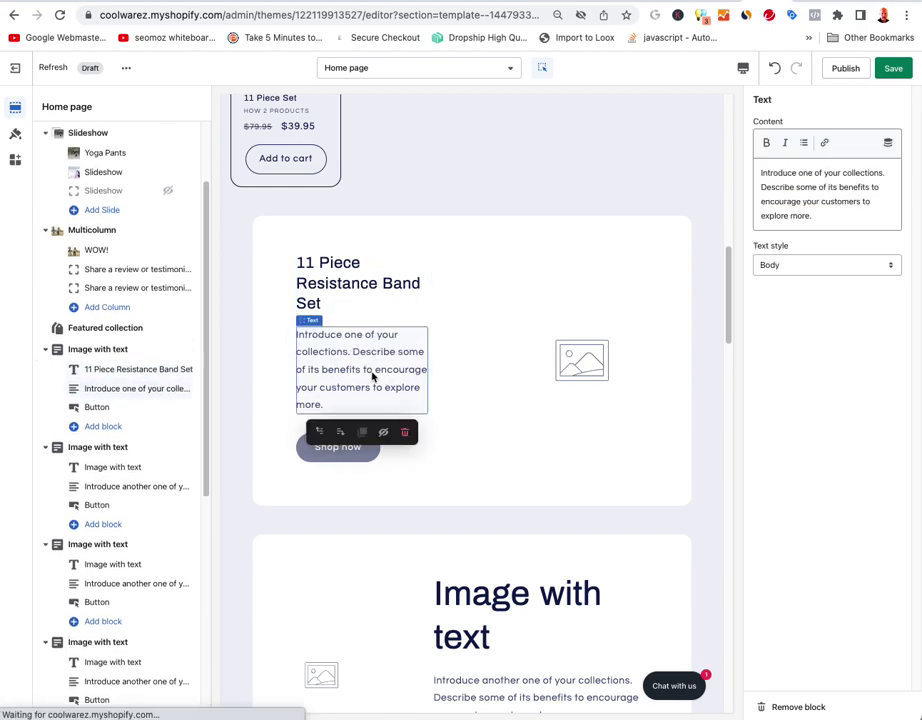
triple_click(778, 205)
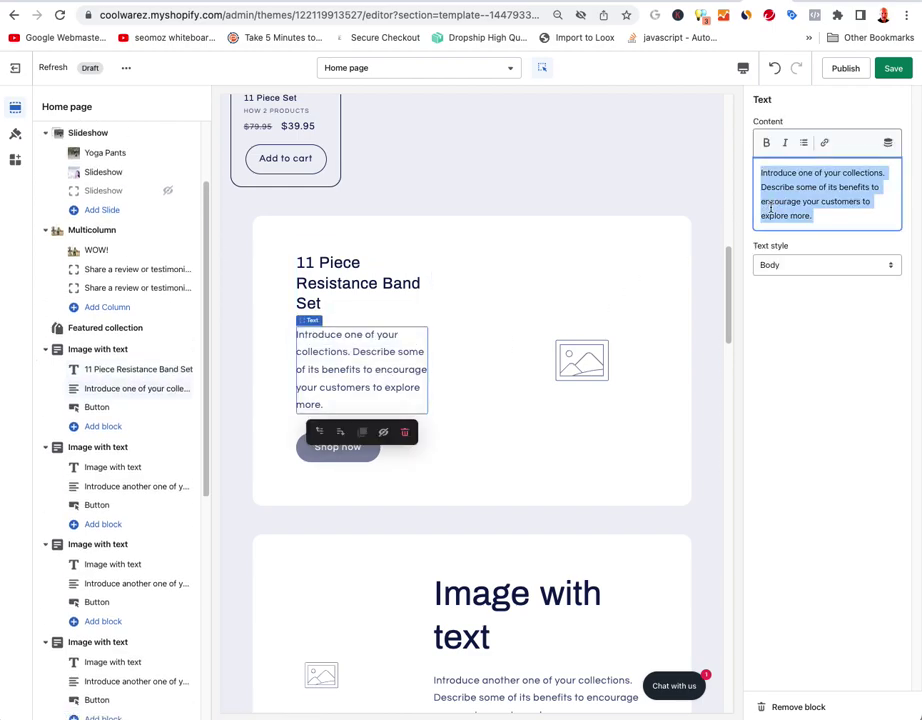
text(Incl)
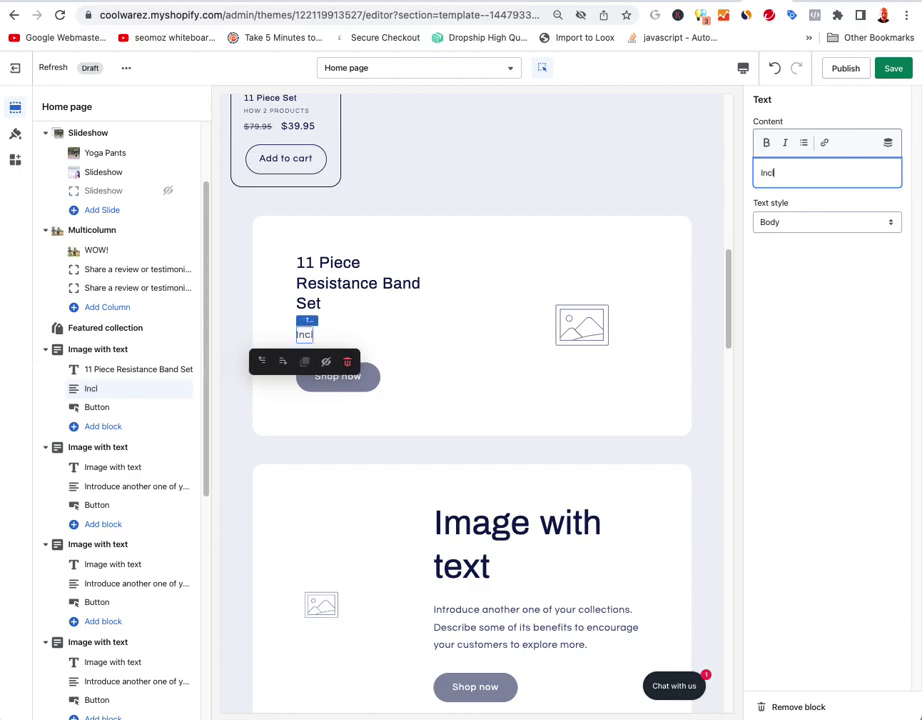
key(BackSpace)
key(BackSpace)
key(BackSpace)
key(BackSpace)
text(Workout)
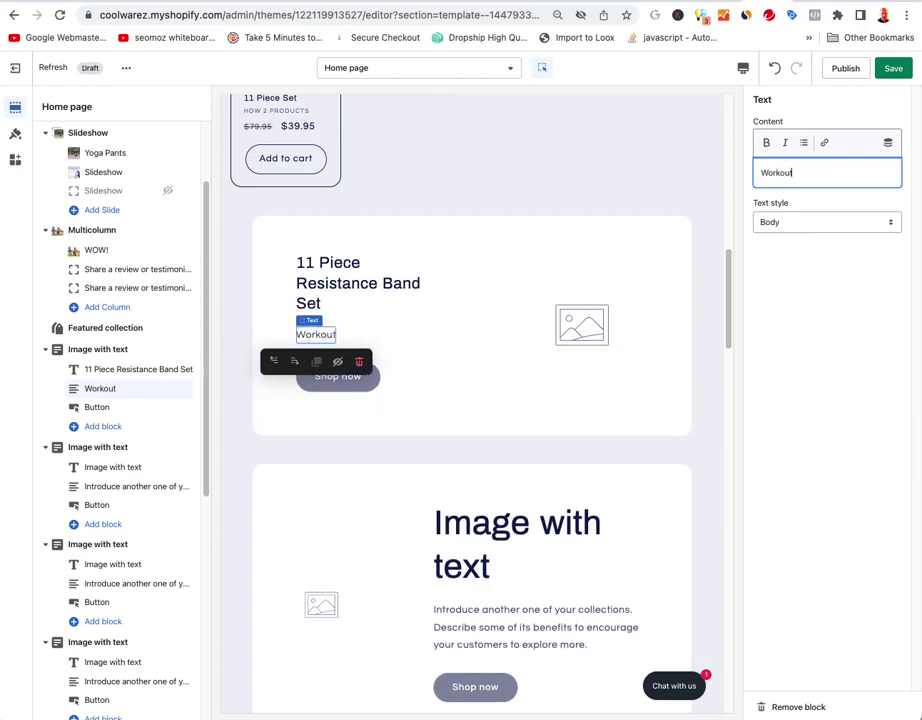
text( from home,)
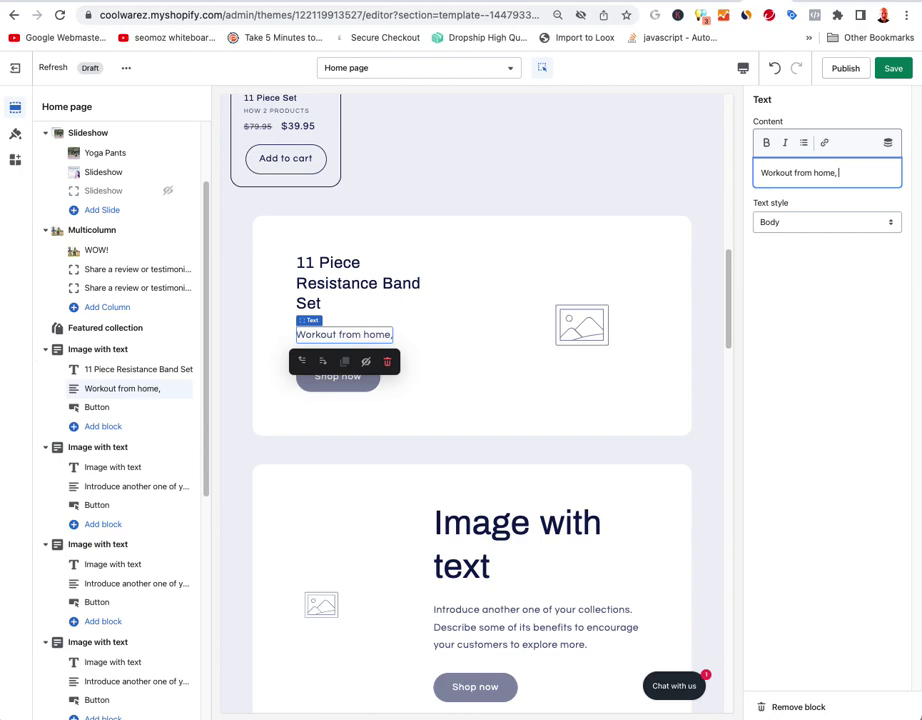
text( includes)
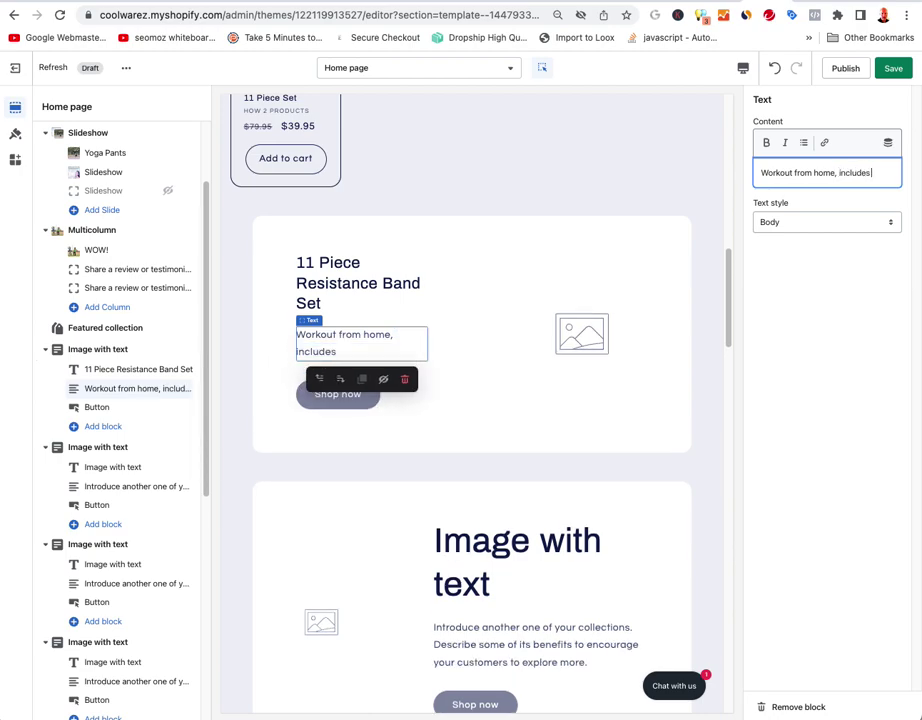
text( 11 piece)
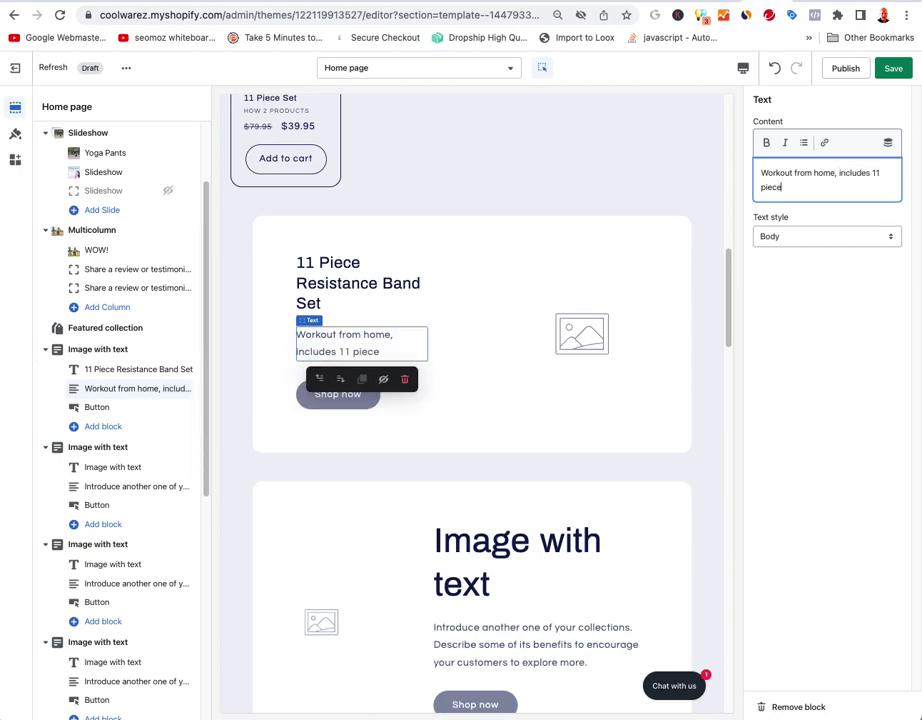
text( up to 150l)
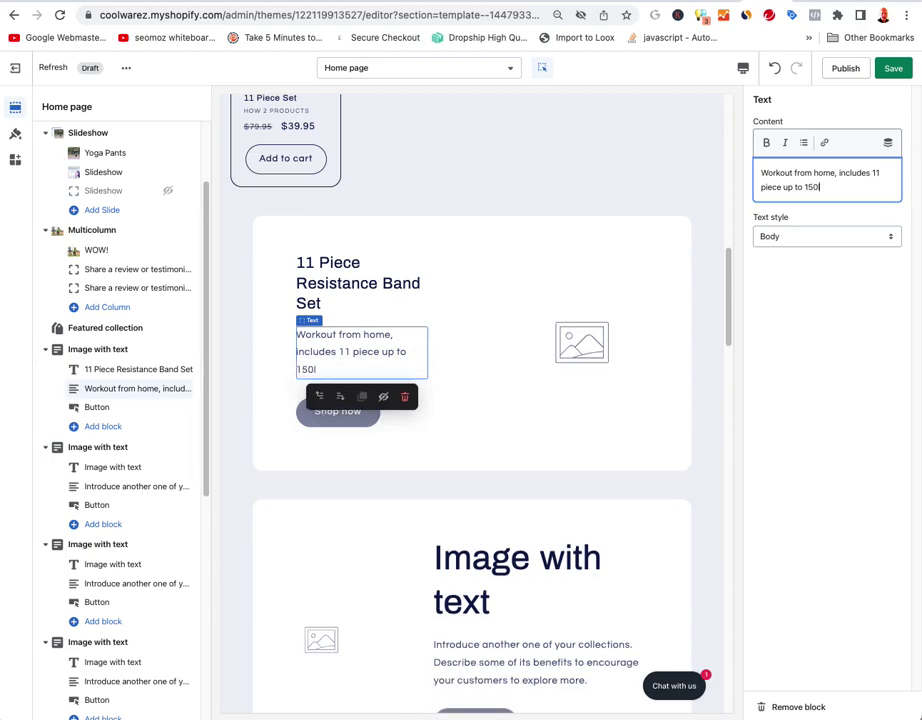
text(bs resistance.)
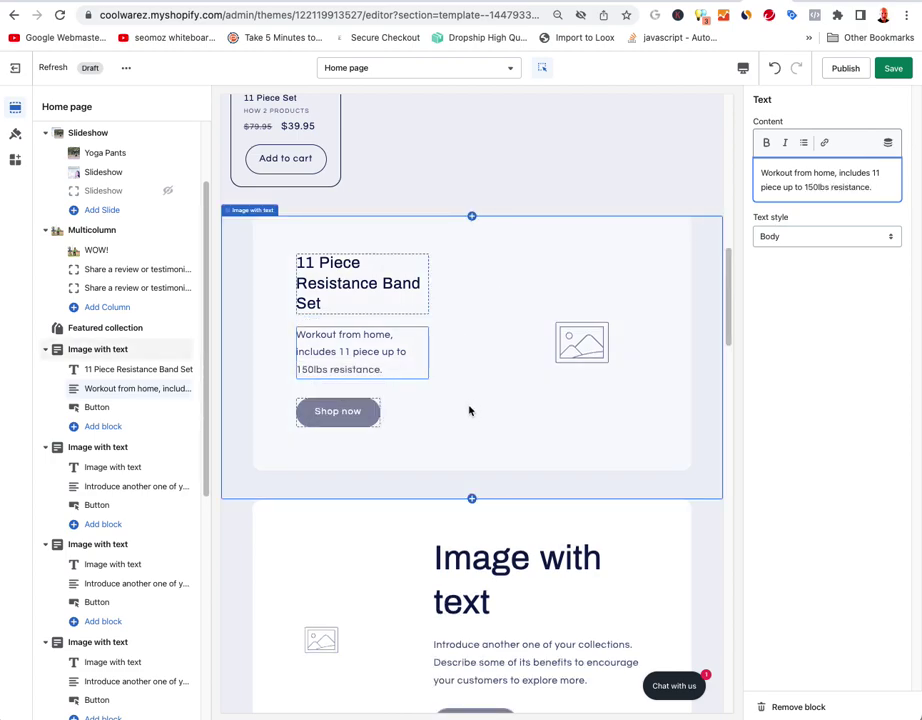
- Set the resistance band section's image to resistance_bands_resibands_strength_training from the image library
click(589, 354)
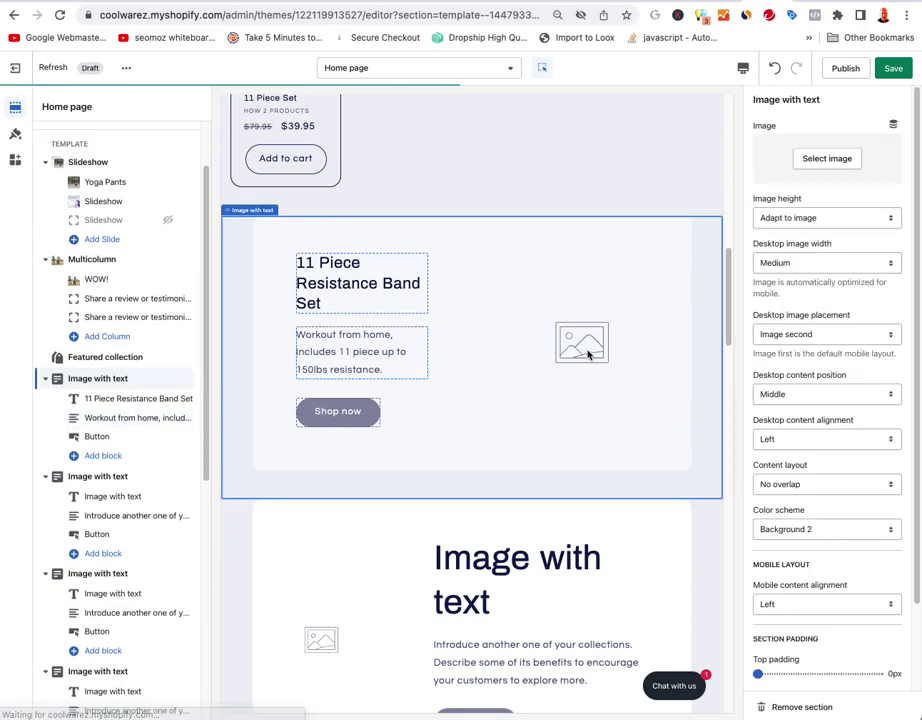
click(827, 158)
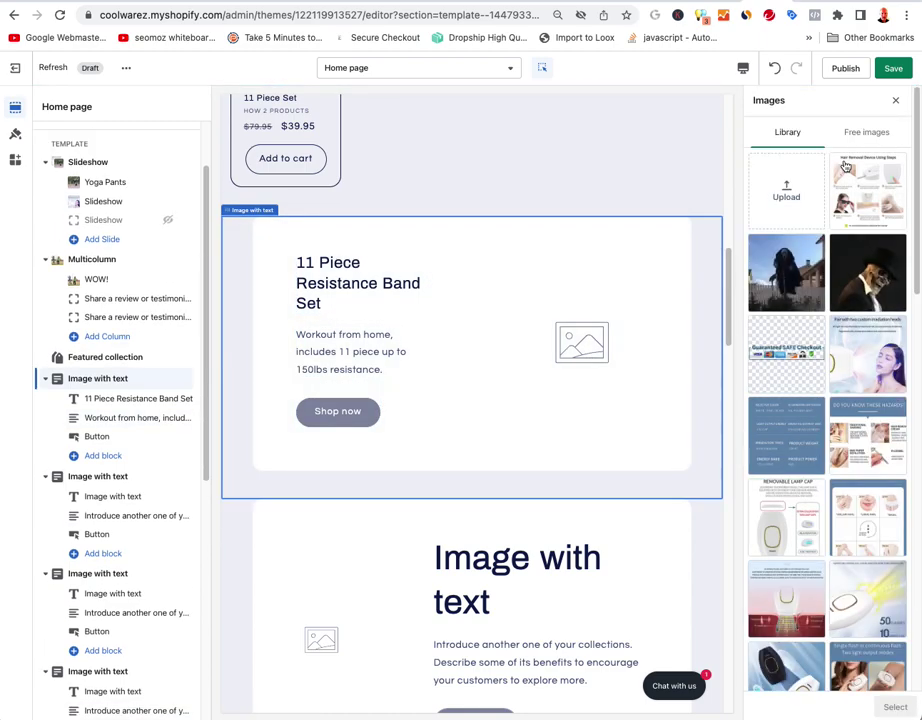
scroll(823, 411, down, 5)
scroll(823, 411, up, 5)
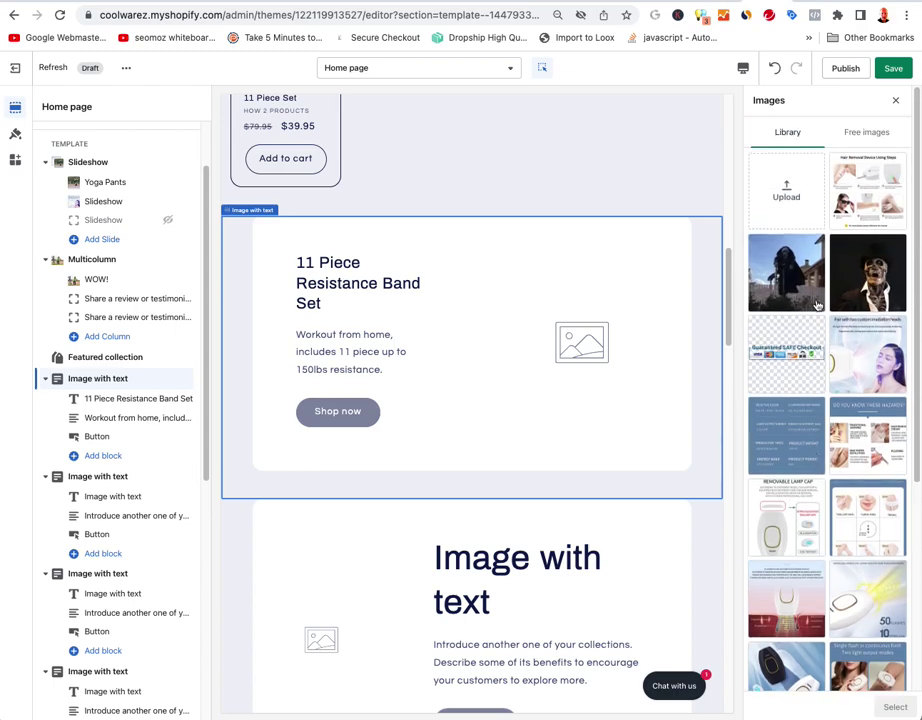
scroll(819, 207, down, 5)
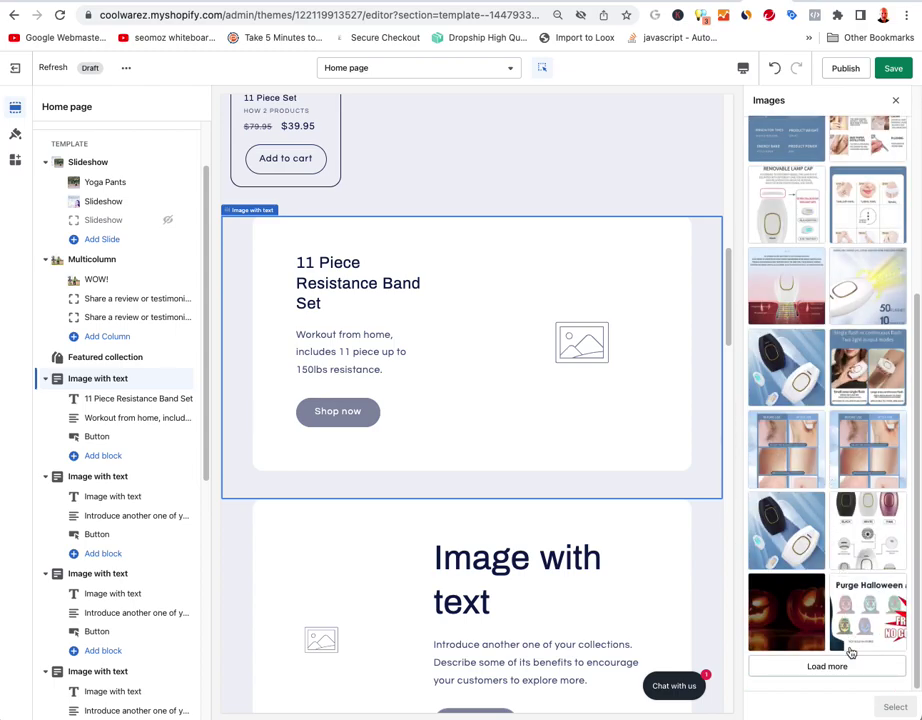
click(827, 666)
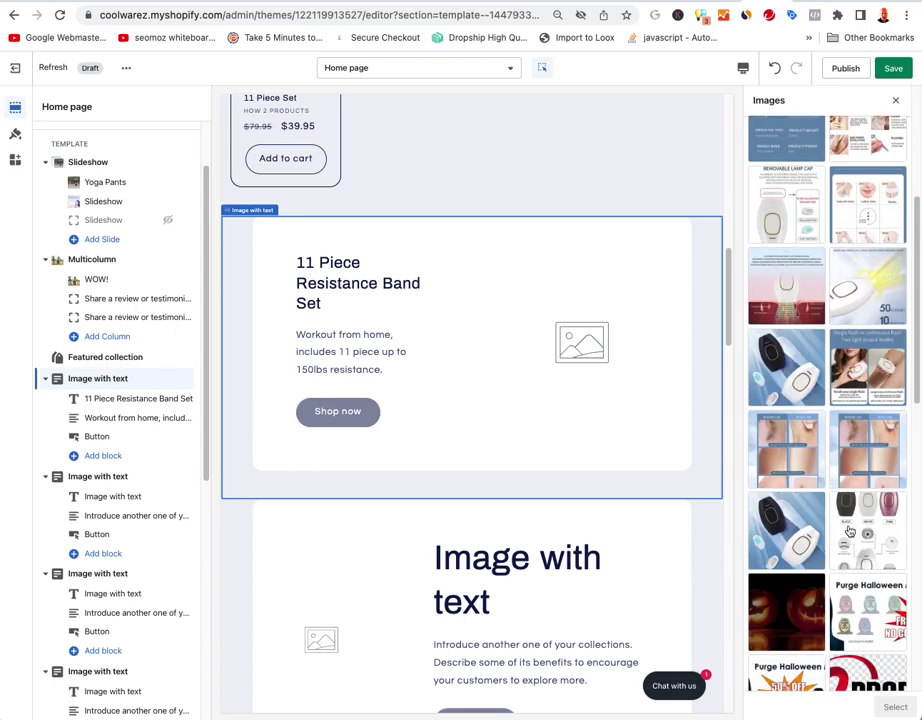
scroll(849, 531, down, 10)
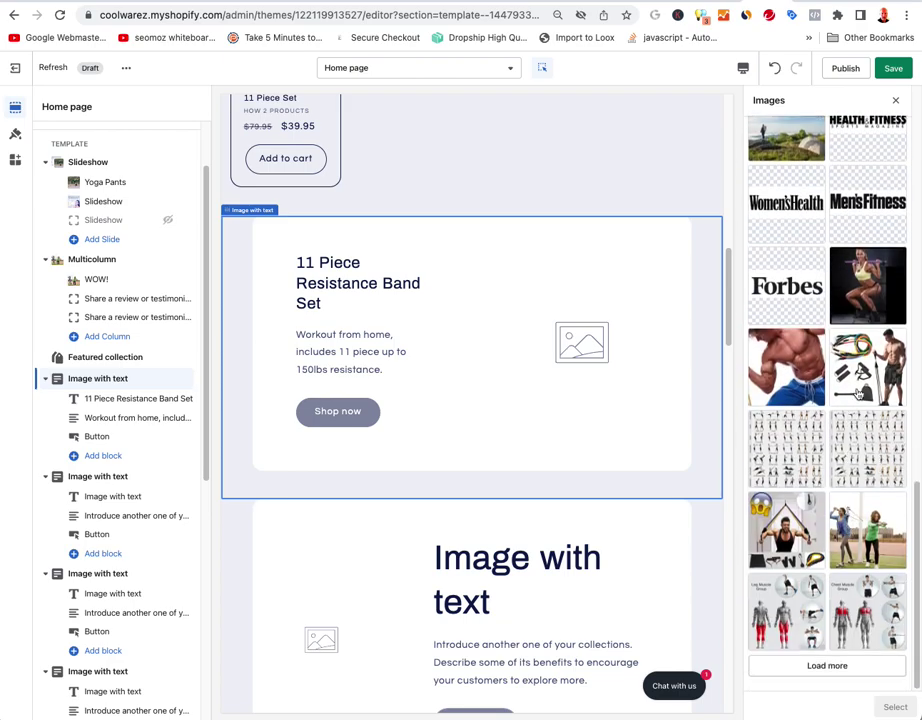
click(862, 368)
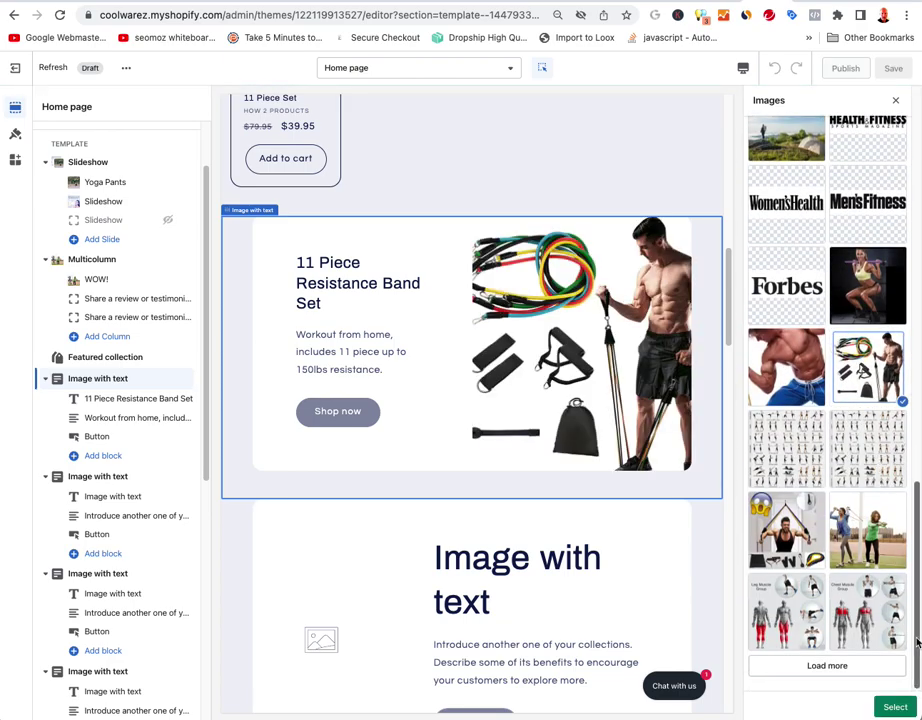
click(894, 708)
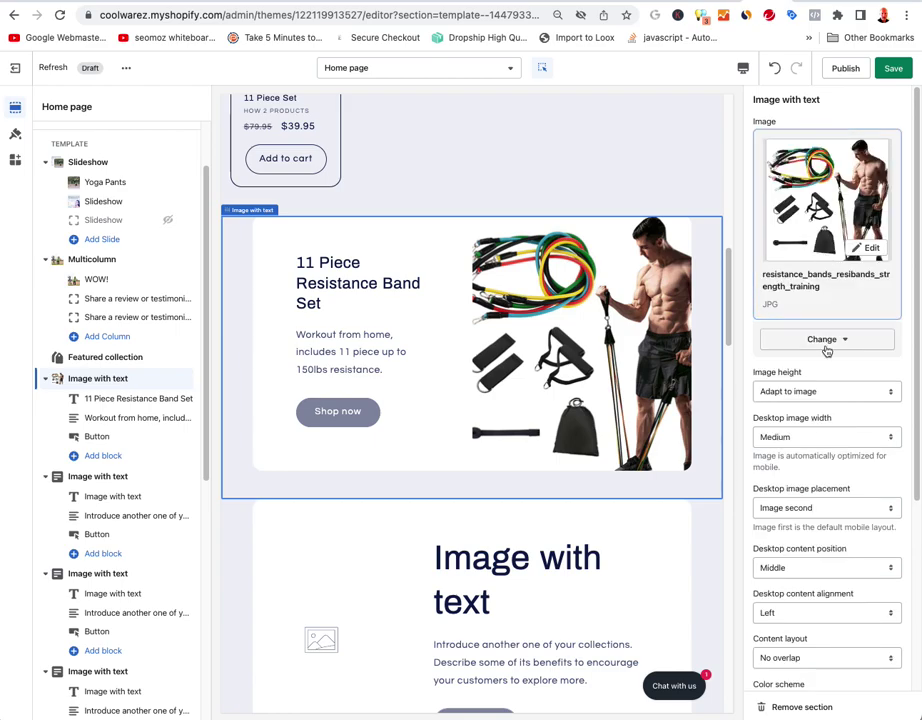
- Link the section's Shop now button to the Resistance Bands 11 Piece Set product and save the theme
scroll(824, 453, down, 1)
scroll(824, 453, down, 5)
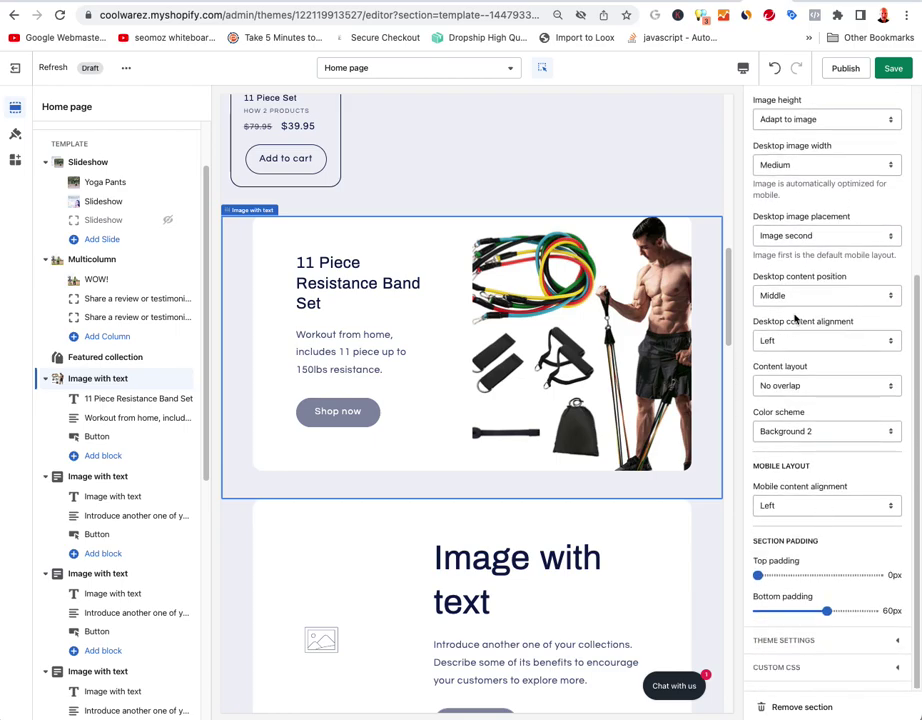
click(352, 413)
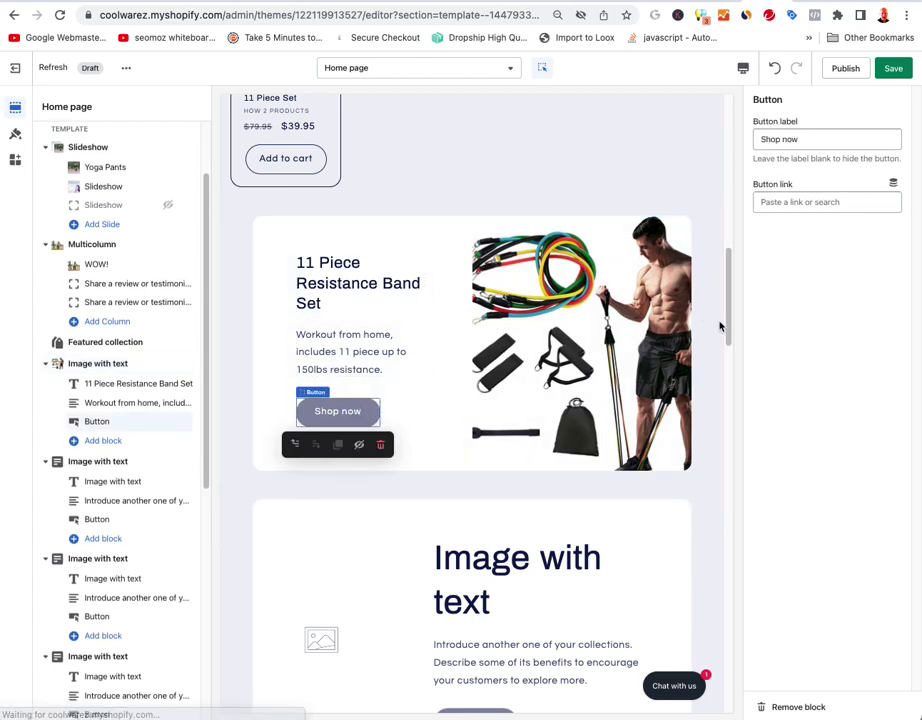
click(795, 202)
text(r)
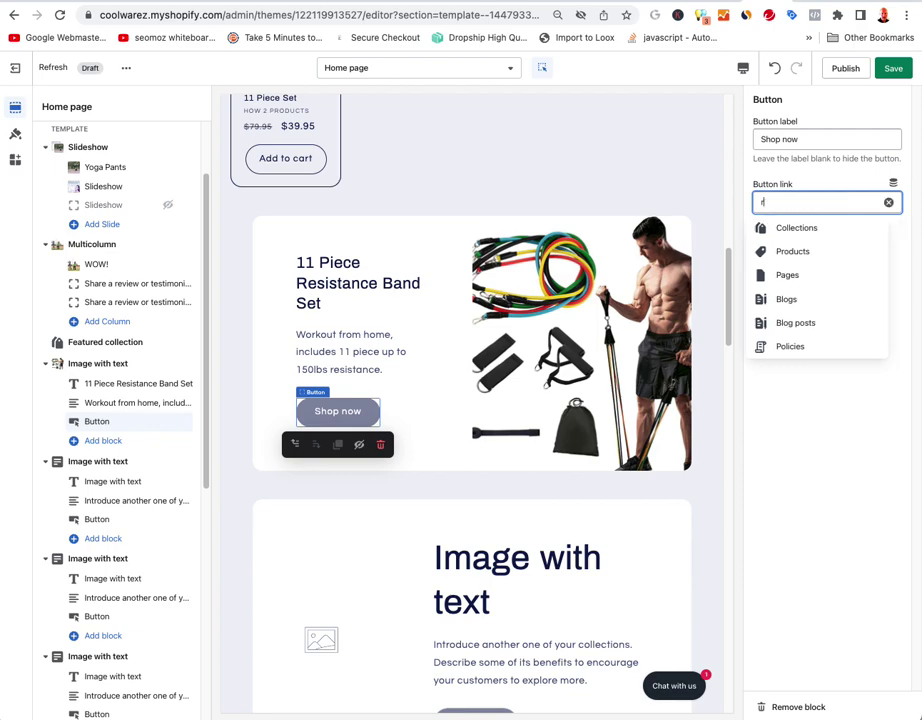
text(esistance)
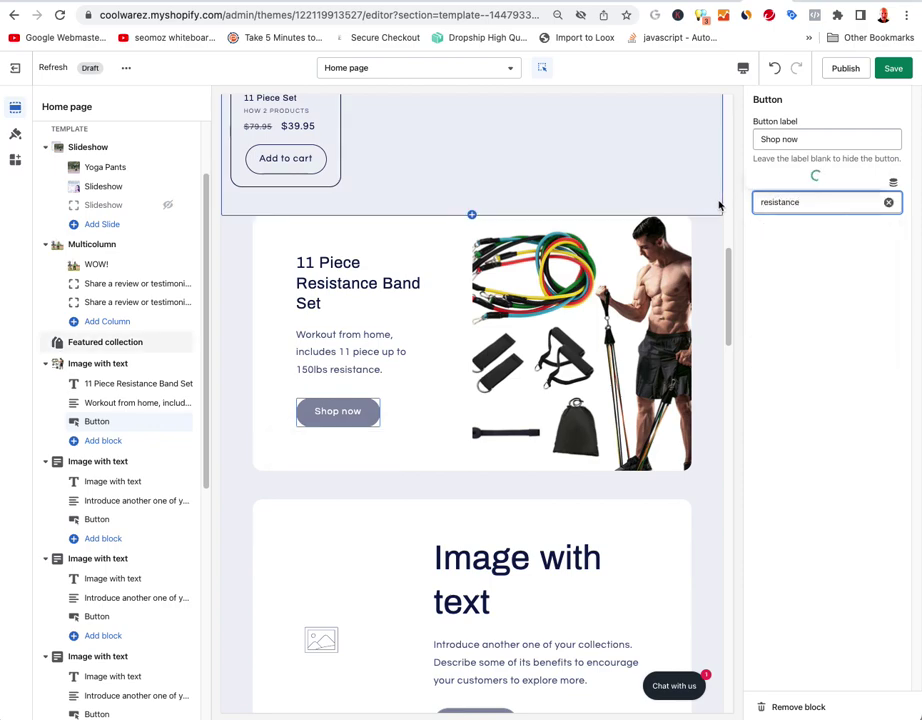
click(798, 153)
click(800, 176)
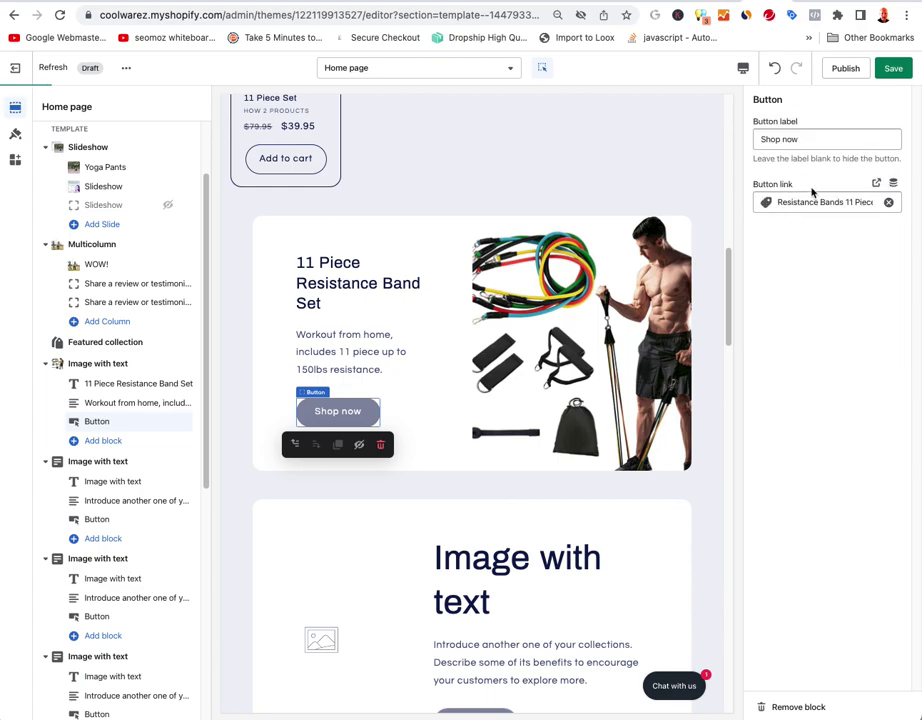
click(892, 69)
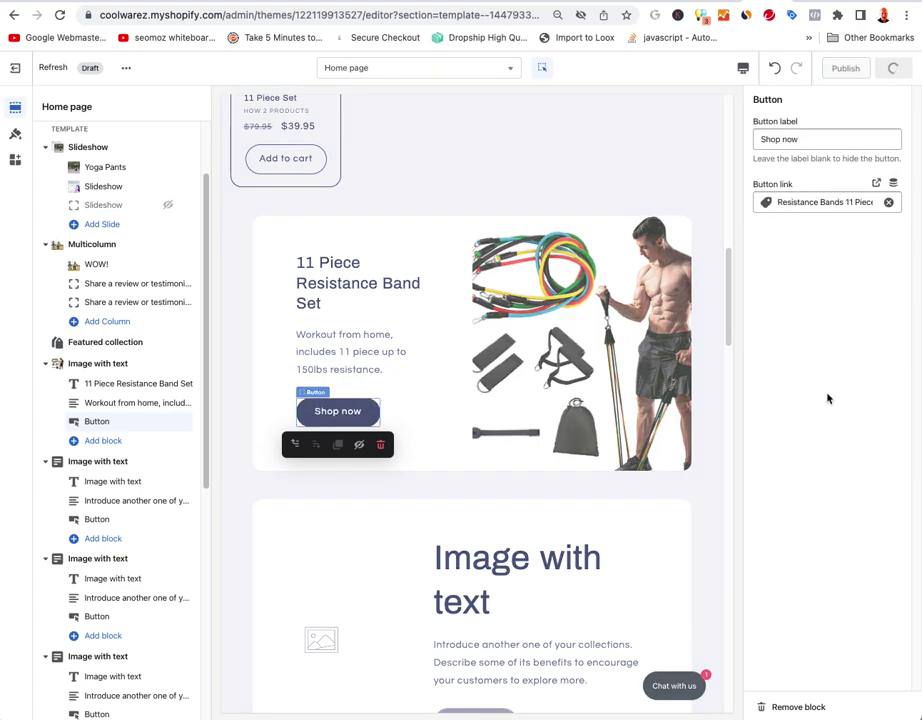
- Remove the three unused placeholder Image with text sections below the resistance band section
scroll(477, 585, down, 2)
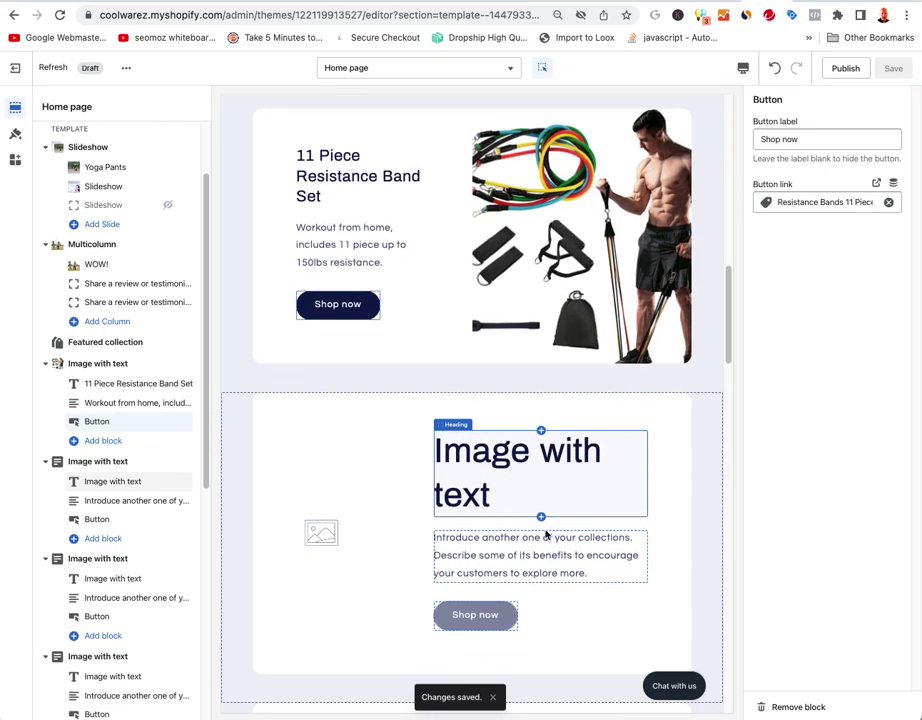
click(363, 477)
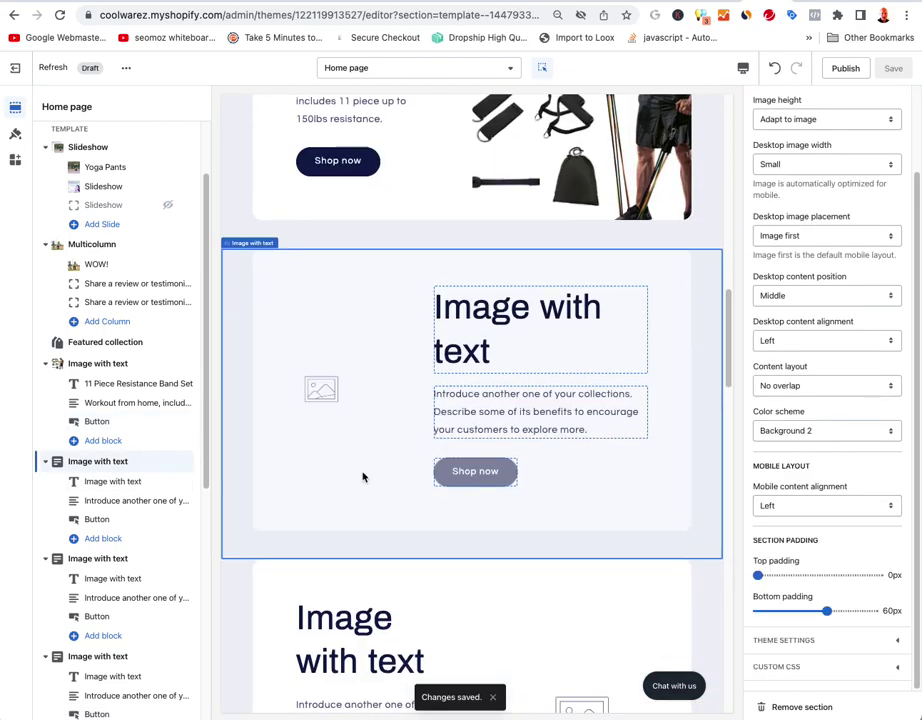
click(800, 707)
click(510, 410)
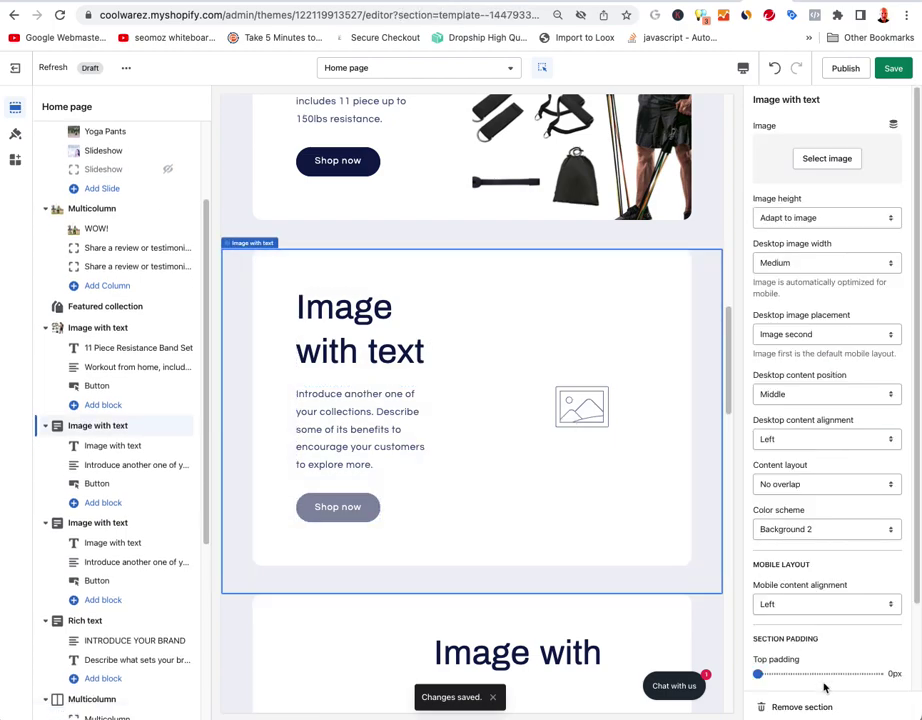
click(802, 707)
click(574, 335)
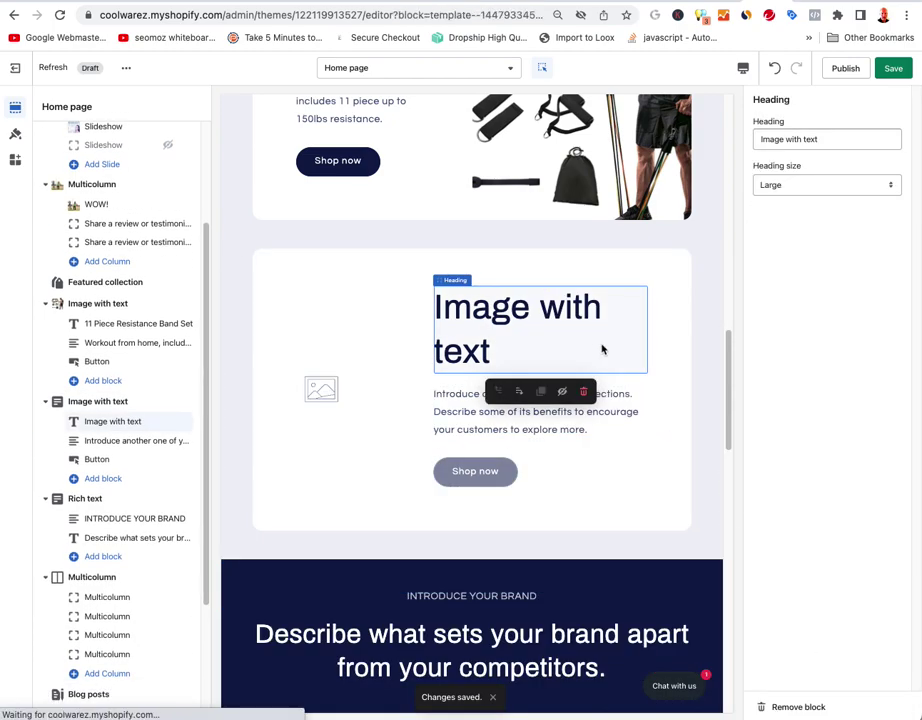
click(702, 476)
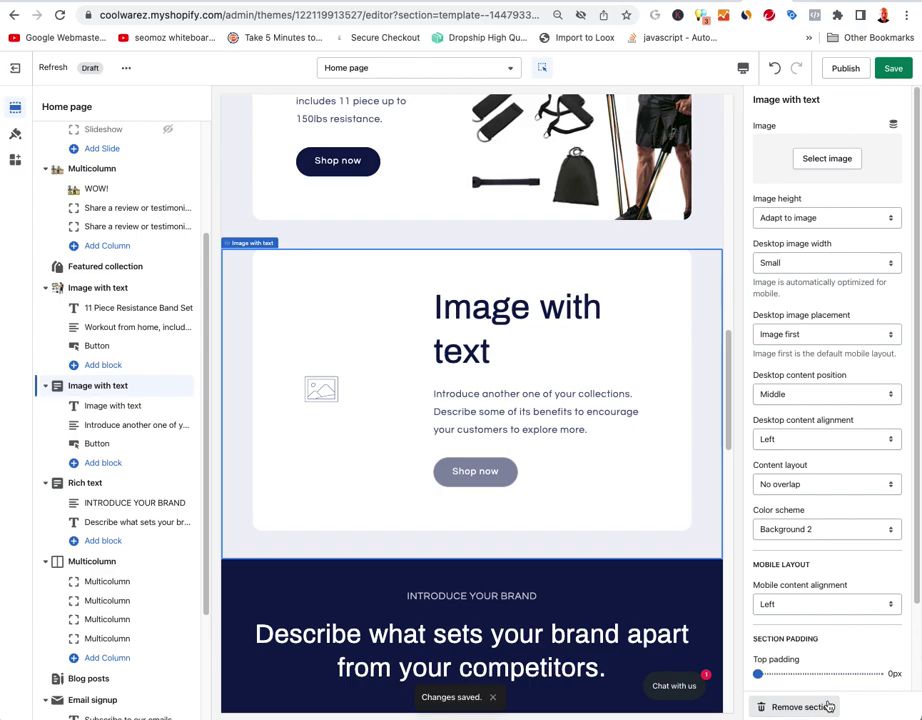
click(785, 706)
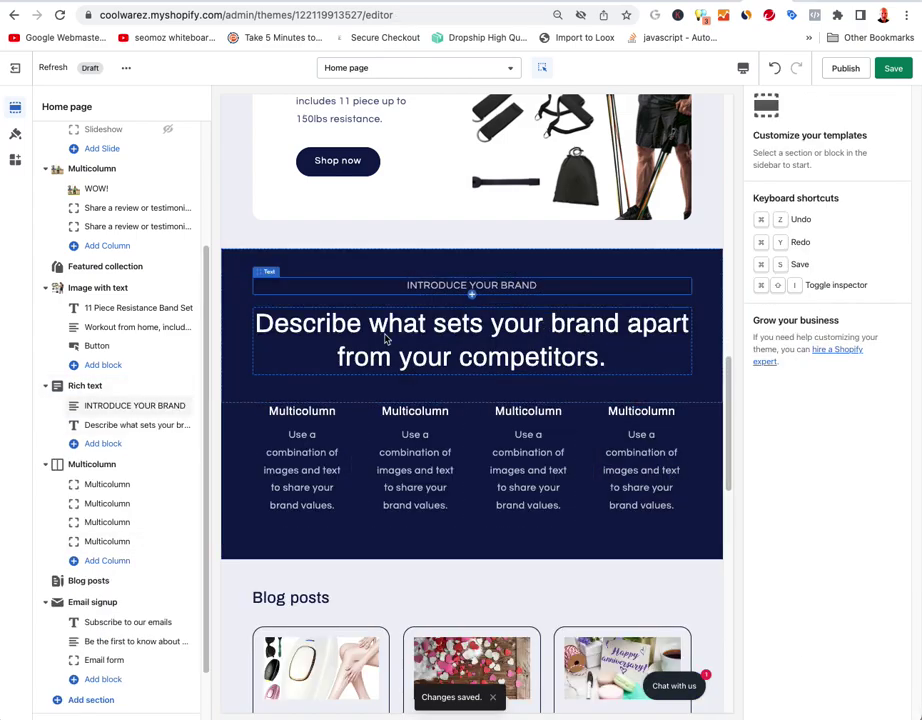
- Try showing 4 posts in the Blog posts section, and set the number of blog posts back to 3
scroll(463, 330, up, 8)
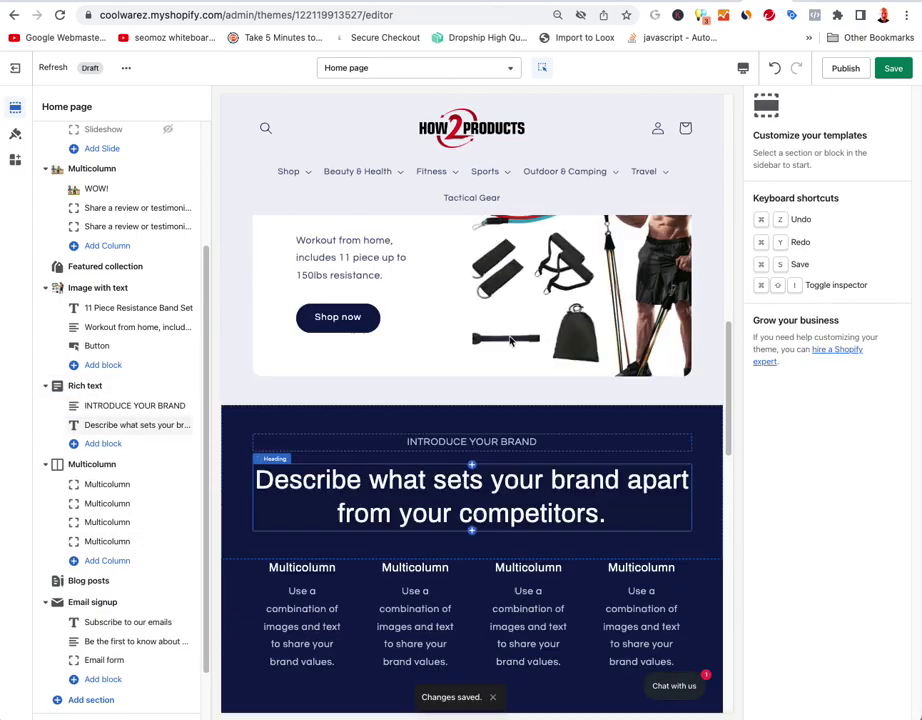
scroll(509, 341, down, 15)
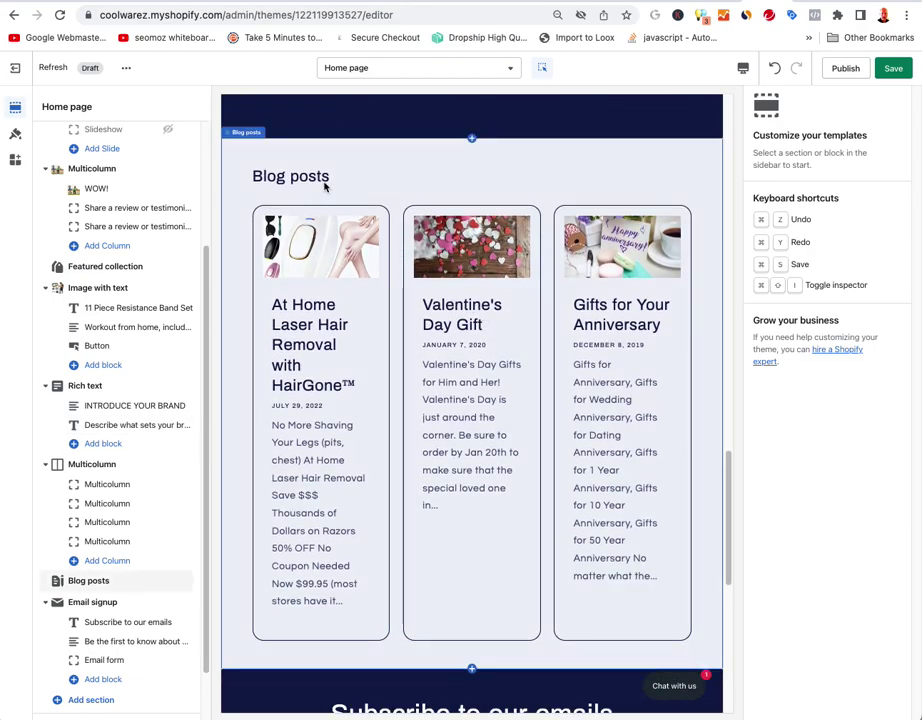
click(324, 185)
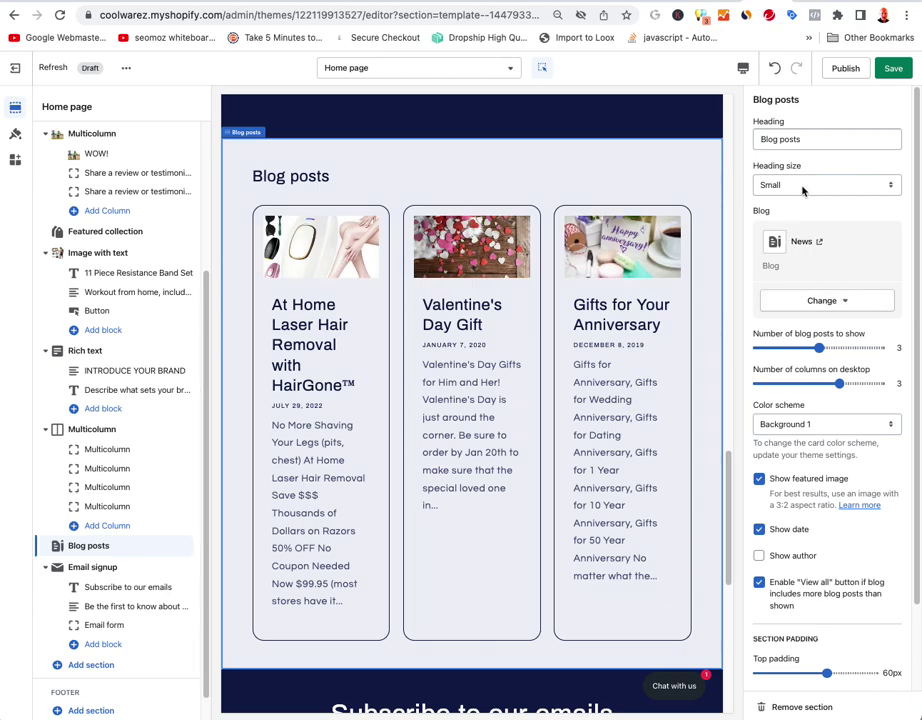
click(806, 139)
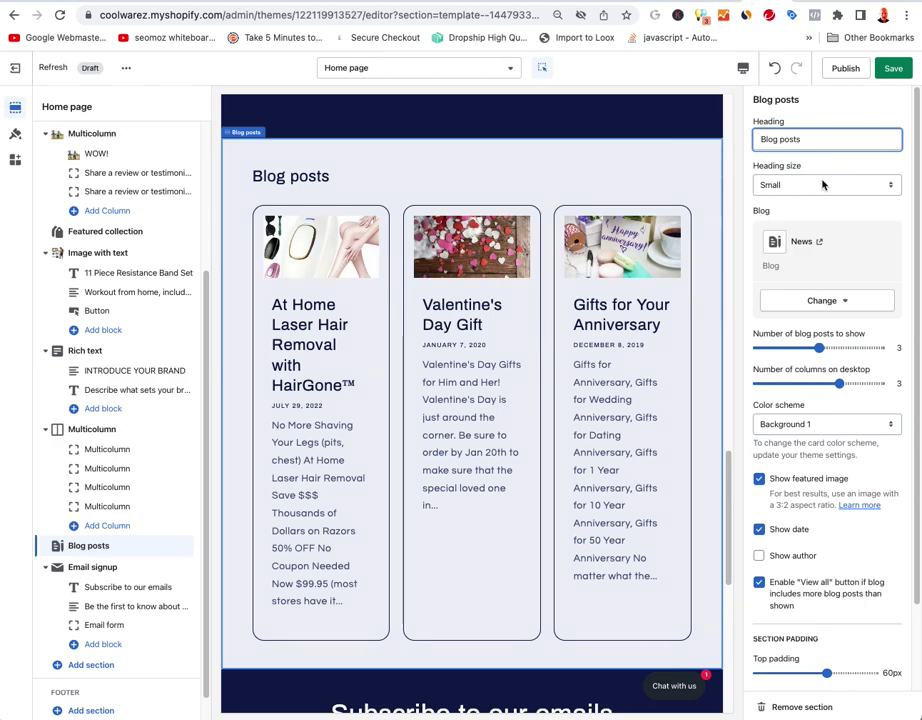
click(840, 348)
drag(840, 352, 880, 348)
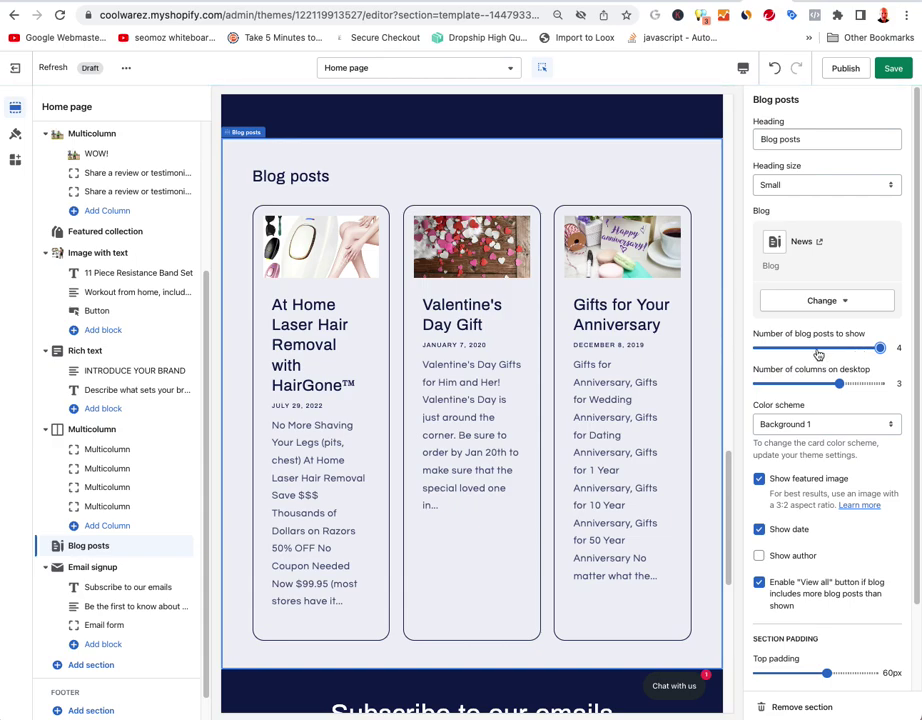
drag(858, 352, 812, 350)
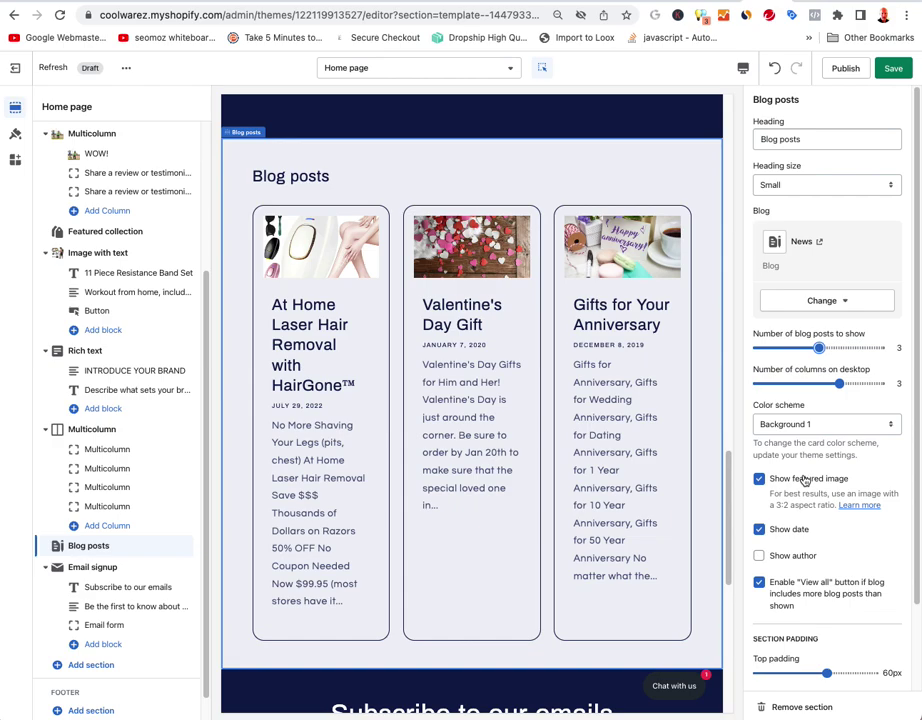
scroll(804, 481, down, 1)
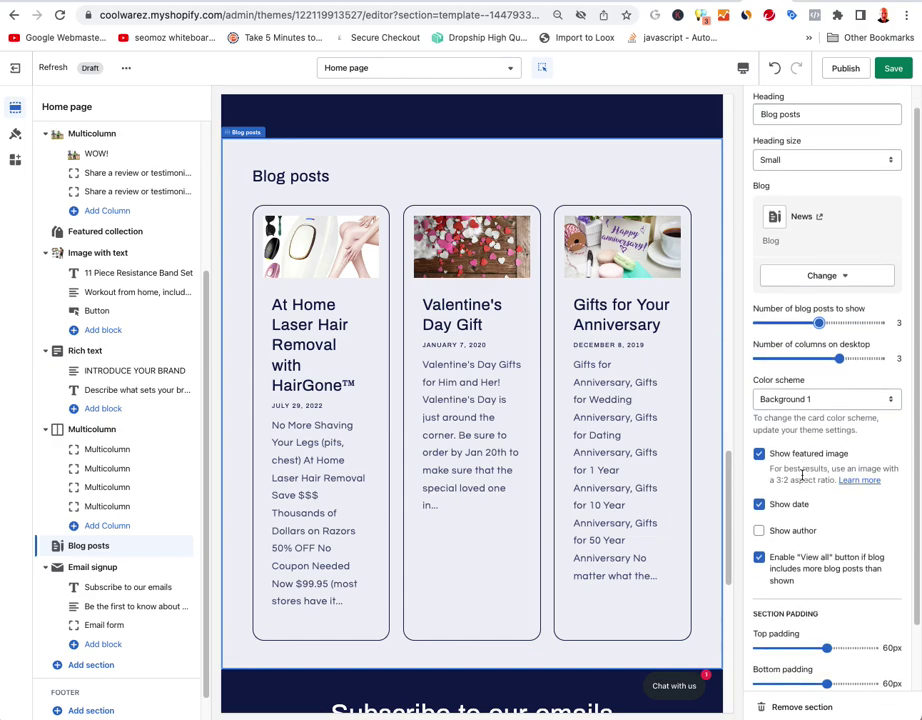
scroll(802, 476, down, 2)
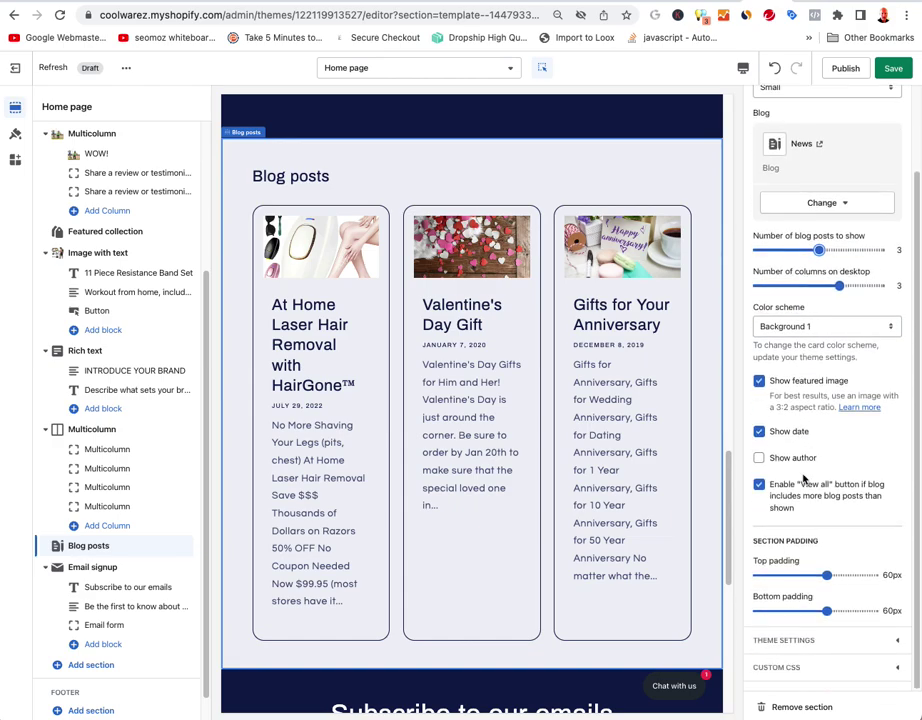
- Examine the settings of the Email signup section and its heading and subheading blocks
scroll(588, 455, down, 4)
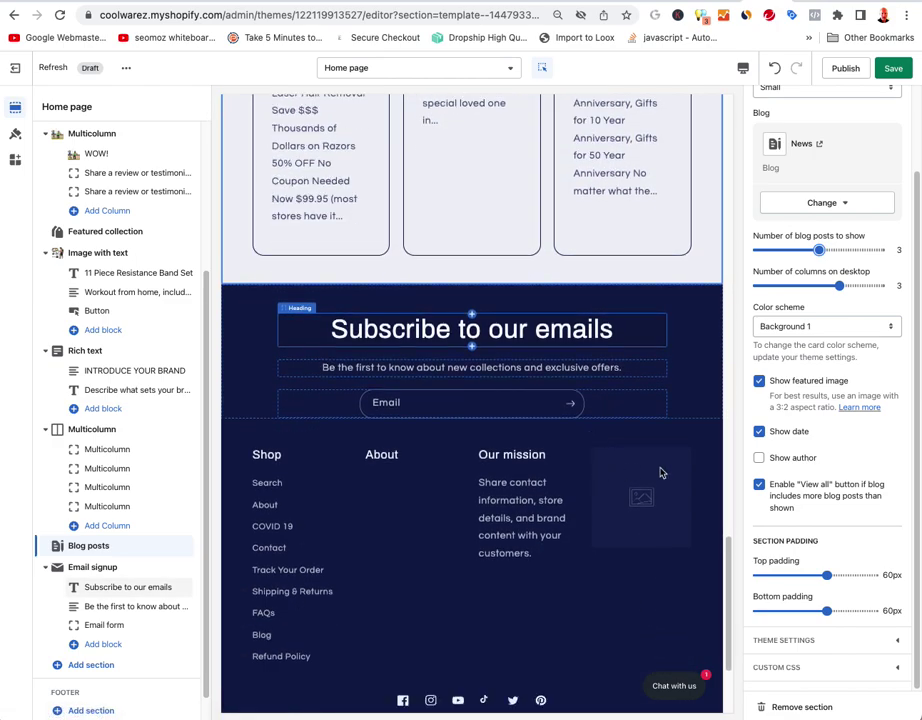
click(708, 360)
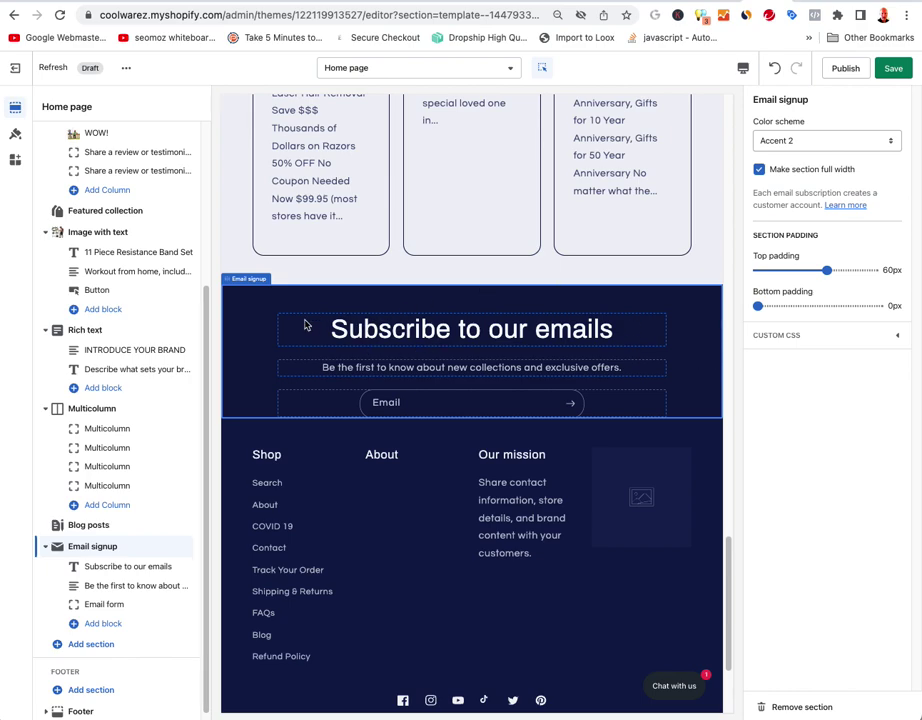
click(115, 565)
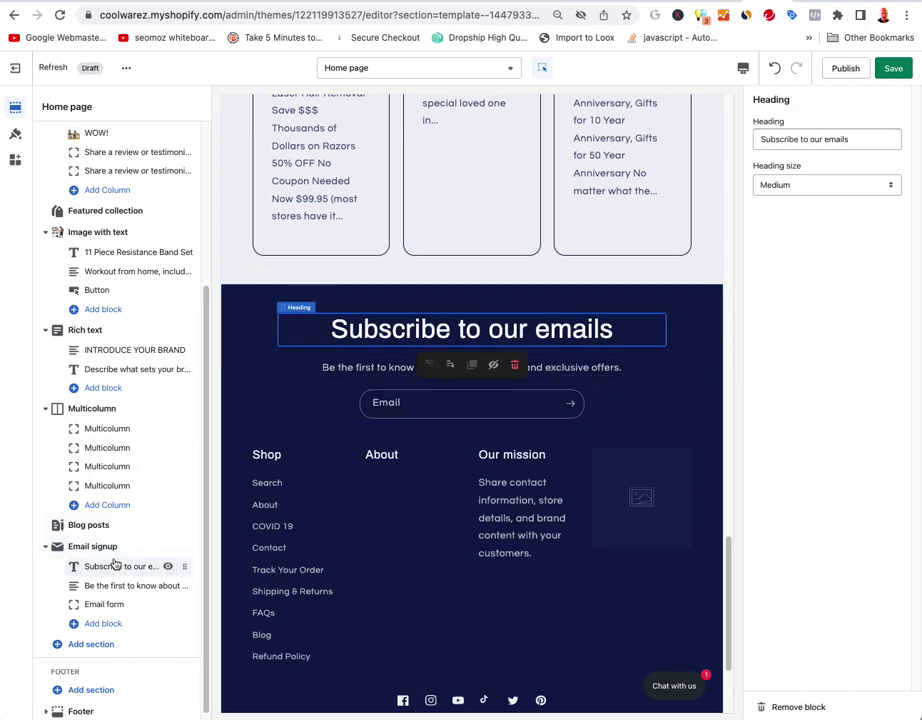
click(108, 588)
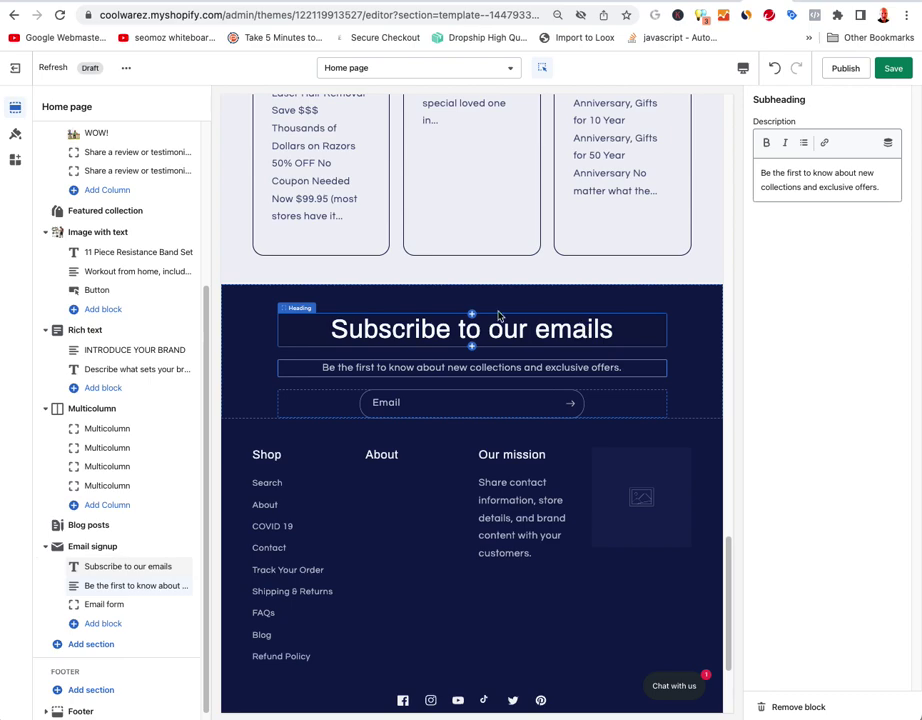
- Add a Collection list section below the Email signup section
scroll(108, 557, down, 1)
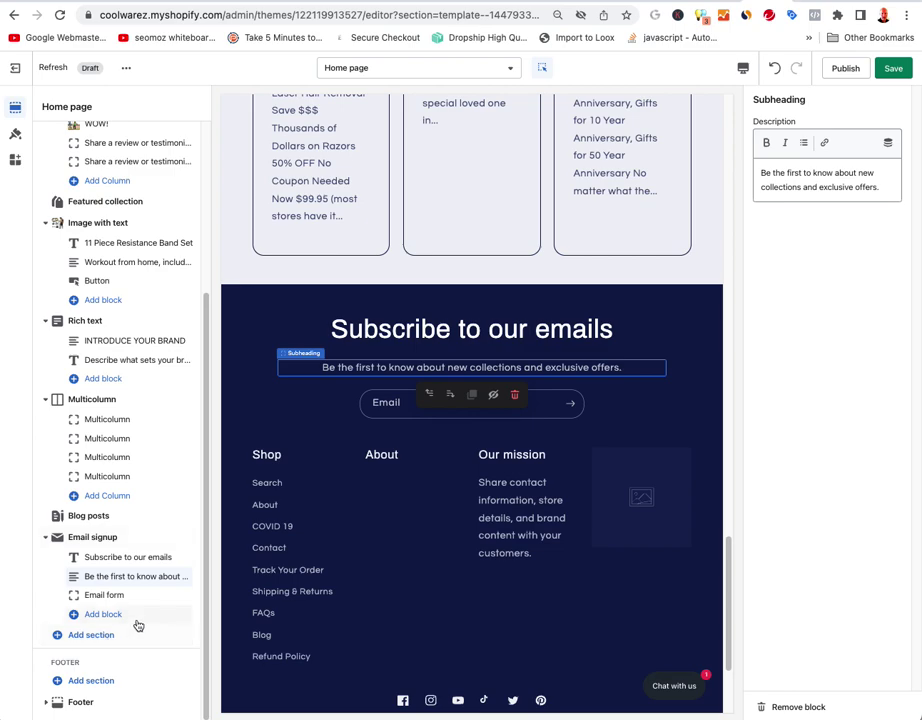
click(93, 635)
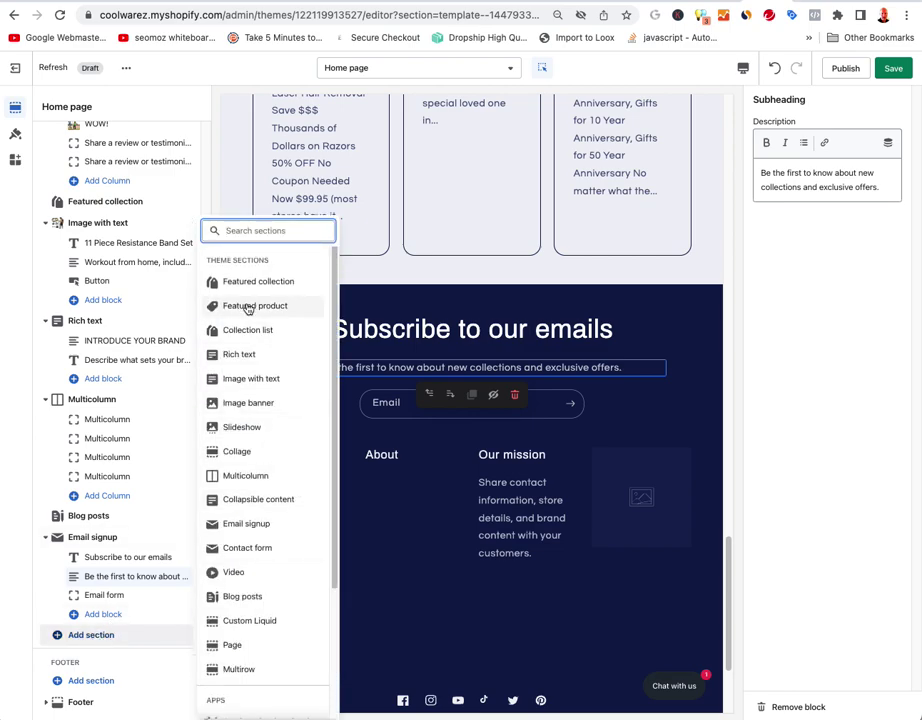
key(Escape)
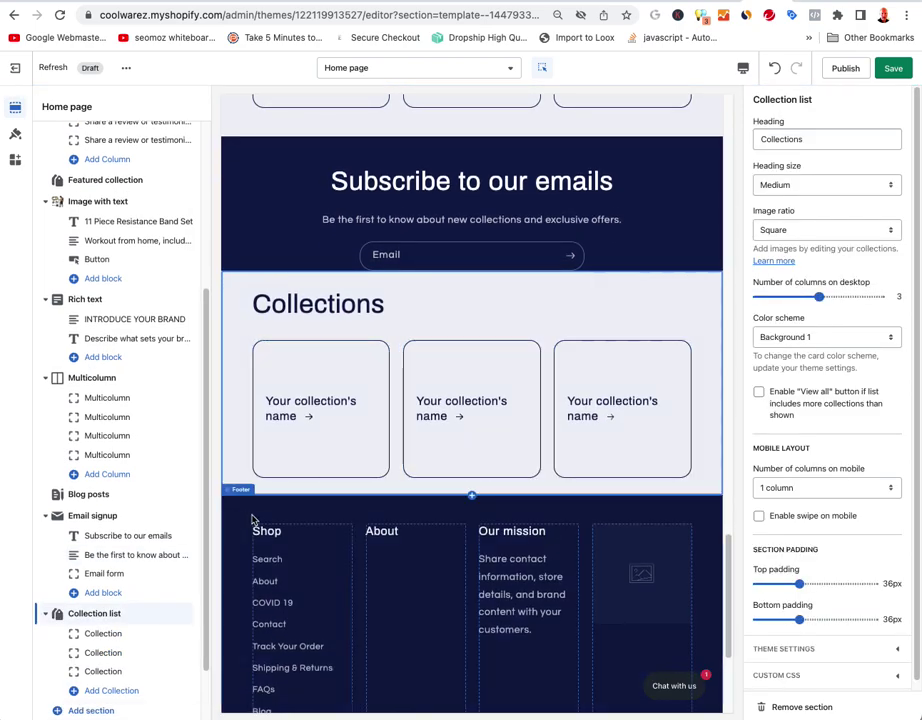
- Assign the Anniversary Gifts collection to the first card of the Collection list
click(320, 380)
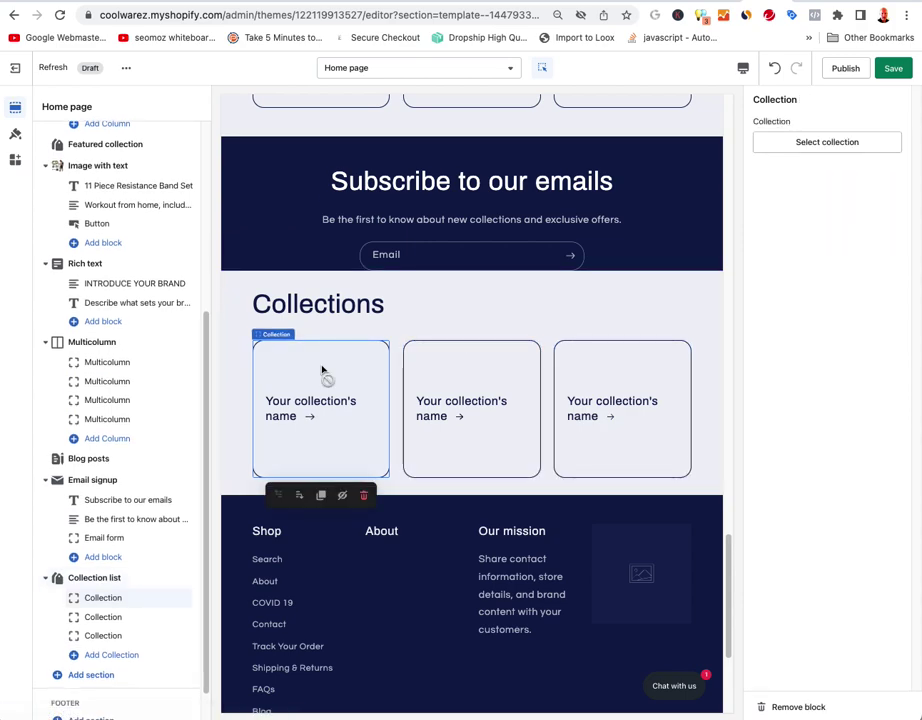
click(819, 143)
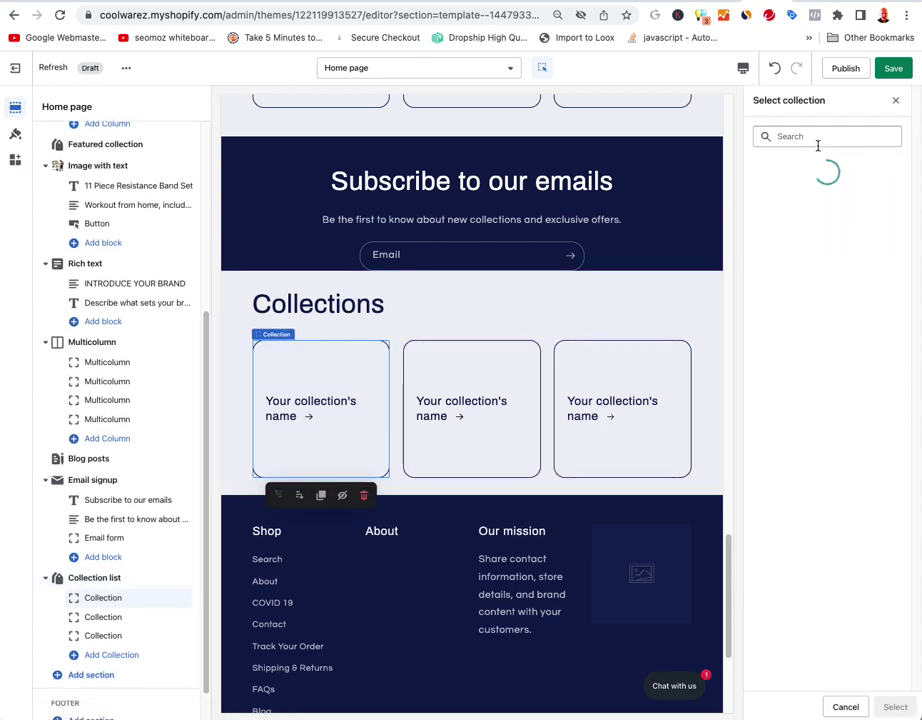
click(819, 209)
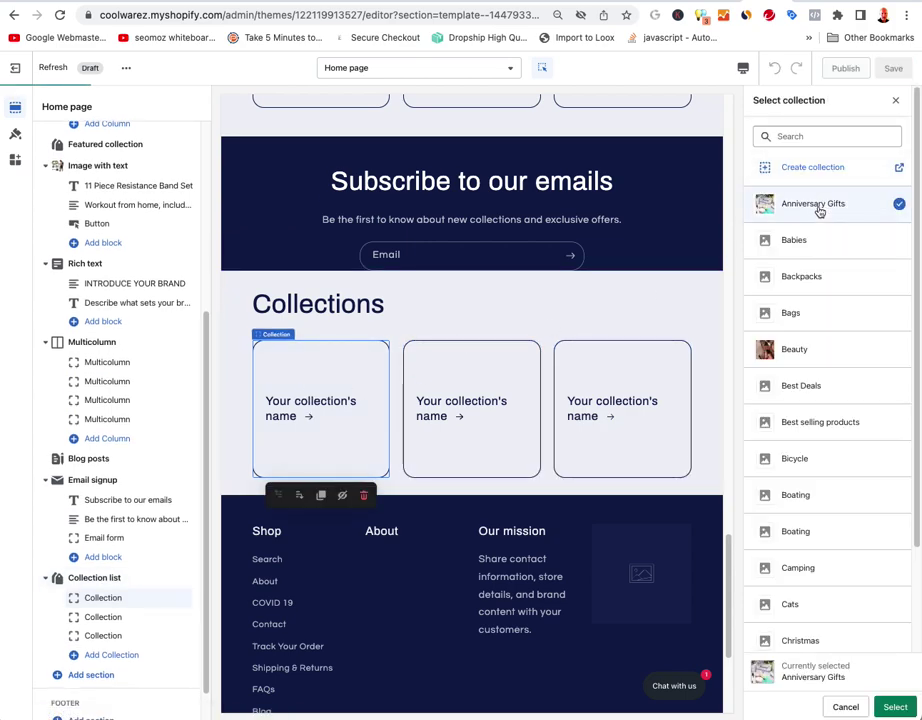
click(892, 706)
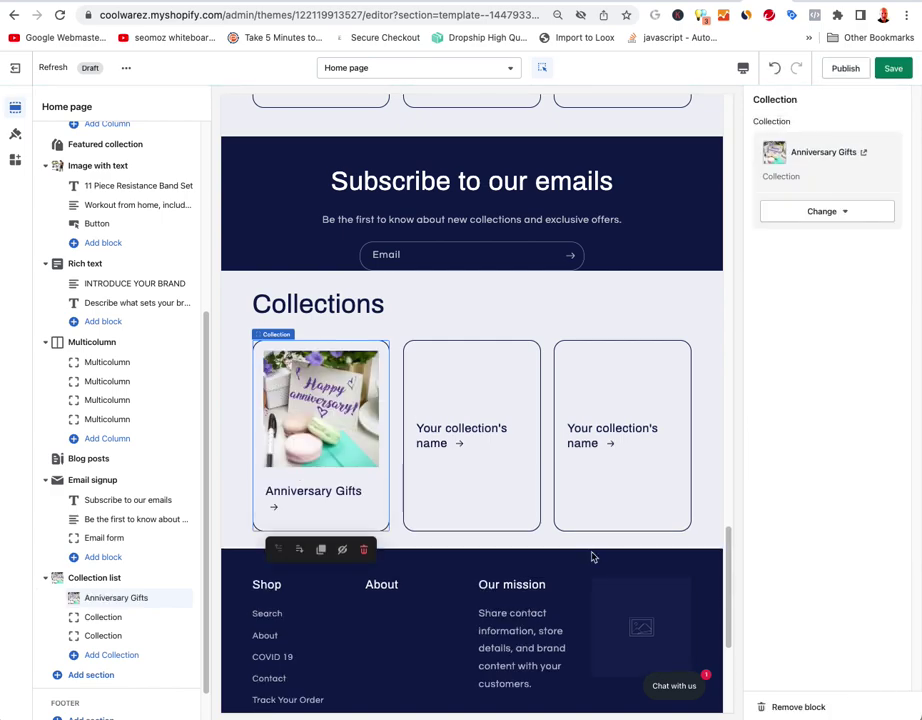
- Assign the Beauty collection to the second card of the Collection list
click(466, 446)
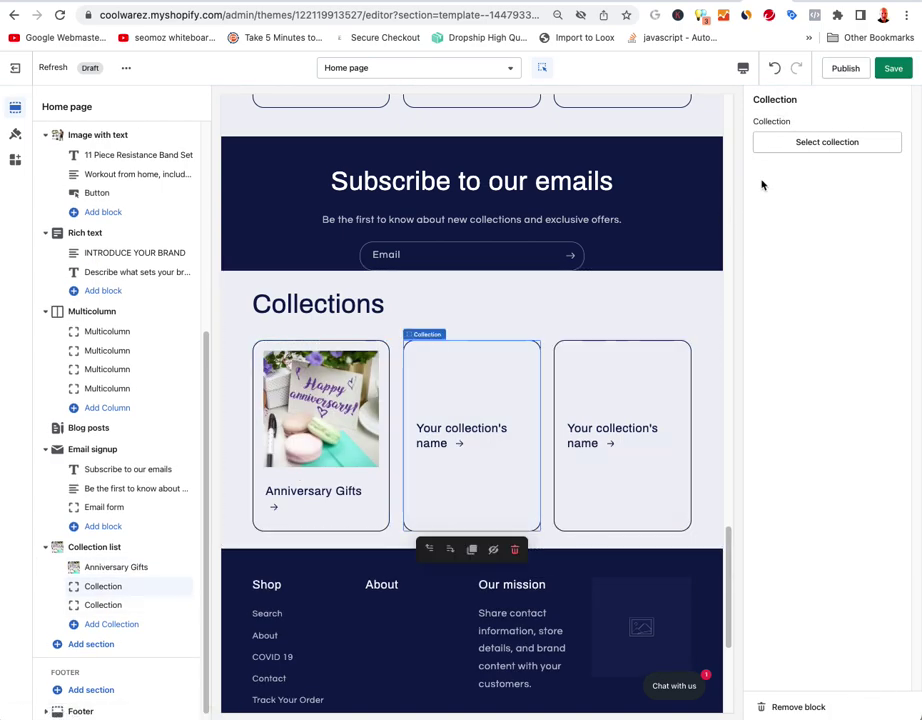
click(819, 146)
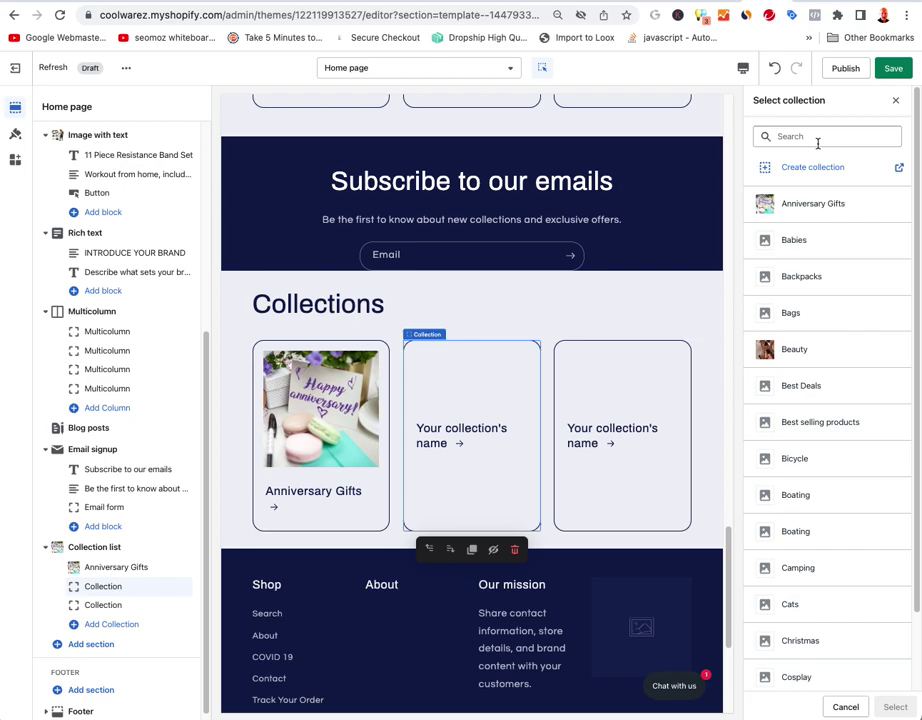
click(796, 352)
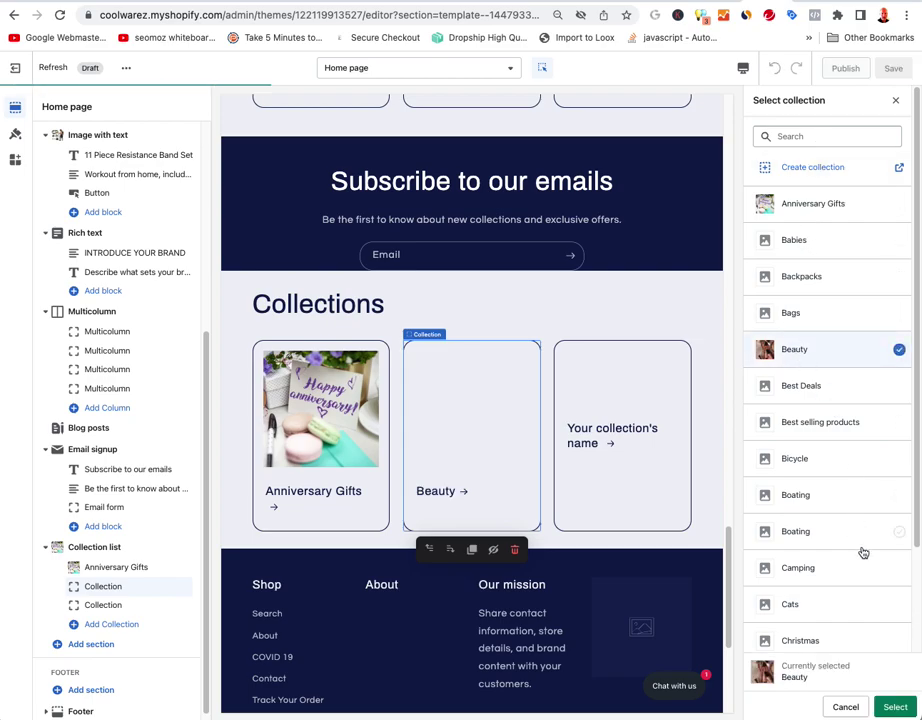
click(896, 708)
- Assign the Halloween collection to the third card of the Collection list
click(617, 437)
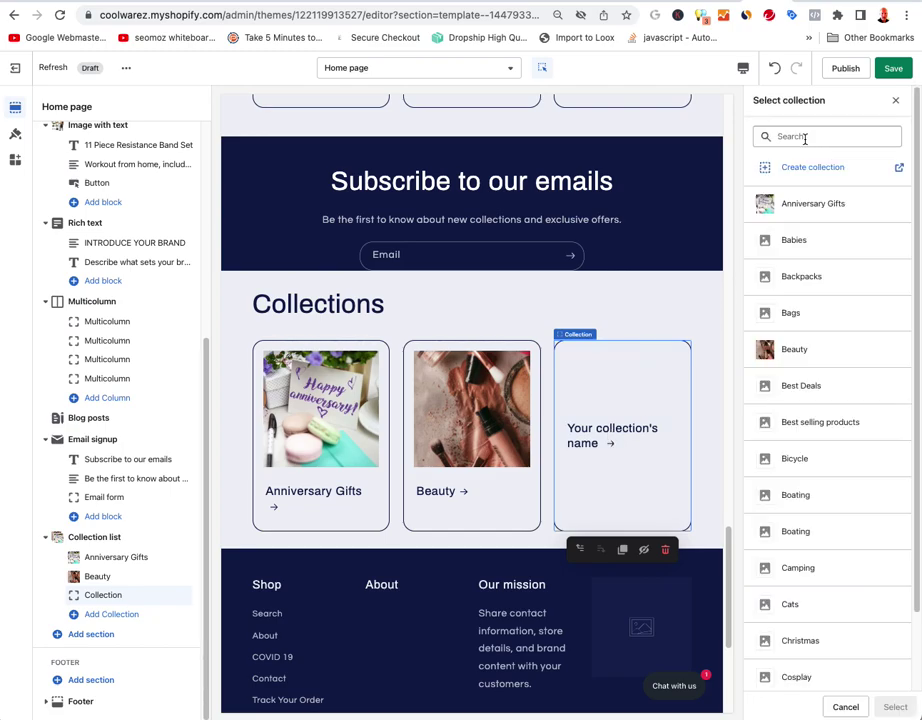
scroll(846, 428, down, 3)
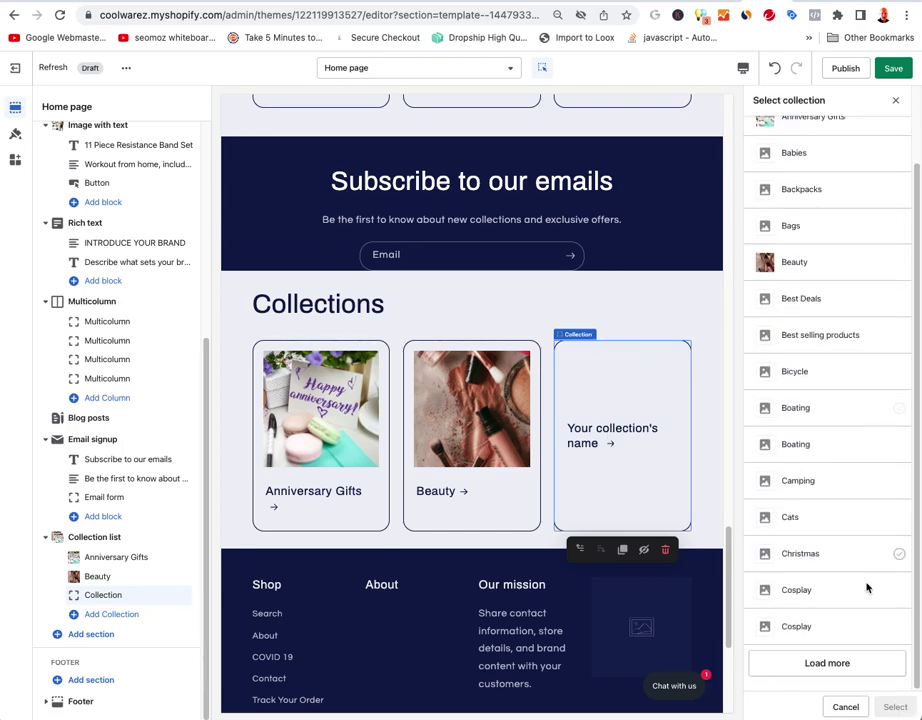
click(852, 668)
scroll(823, 447, down, 10)
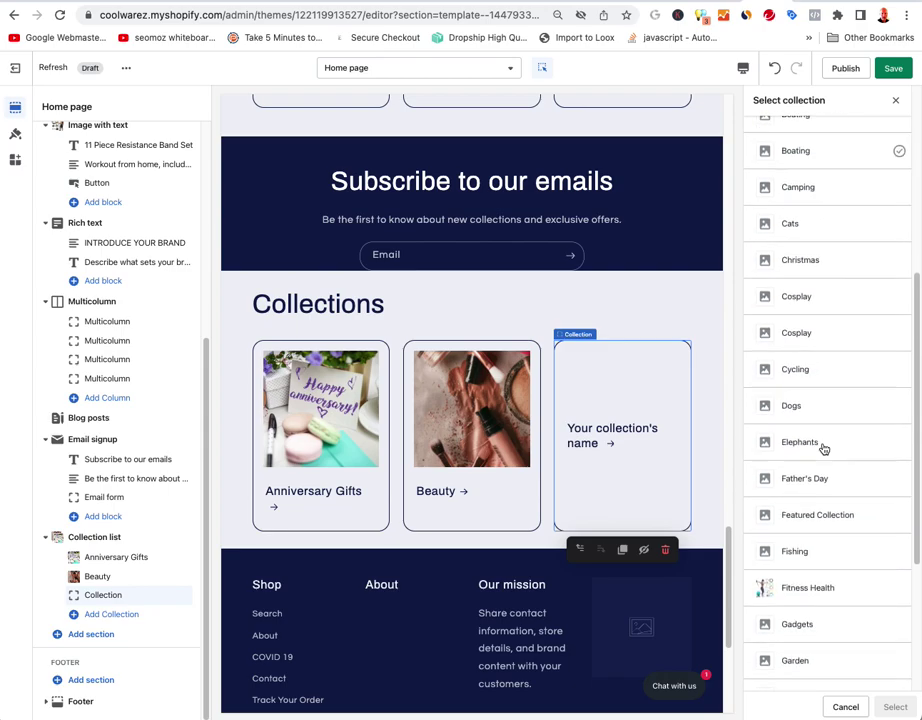
scroll(823, 448, down, 9)
click(828, 524)
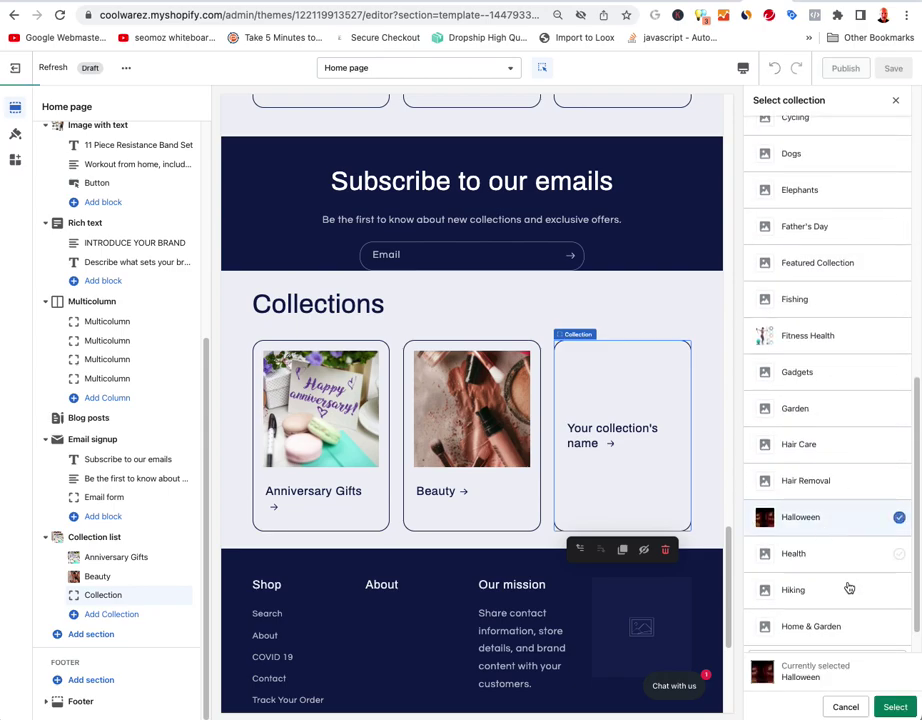
click(895, 707)
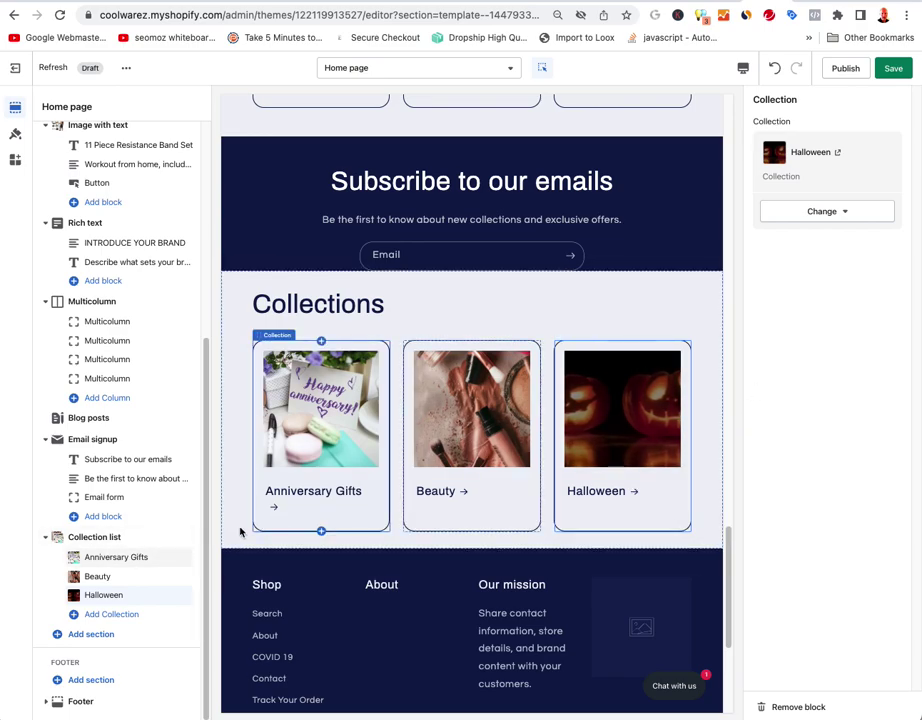
- Move the Collection list section up the home page to directly below the Slideshow
click(111, 540)
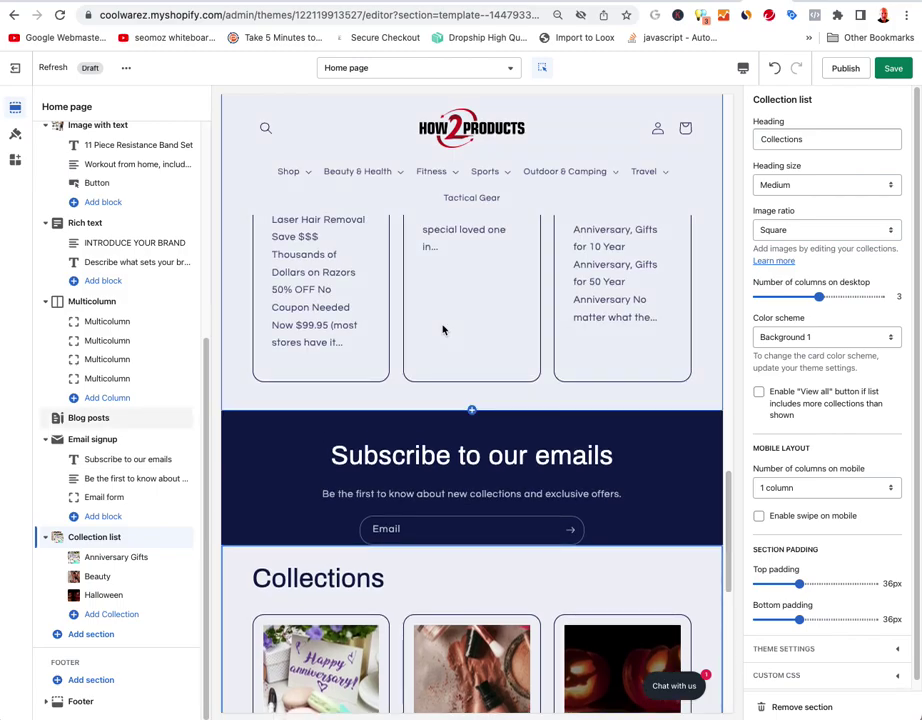
drag(184, 537, 117, 285)
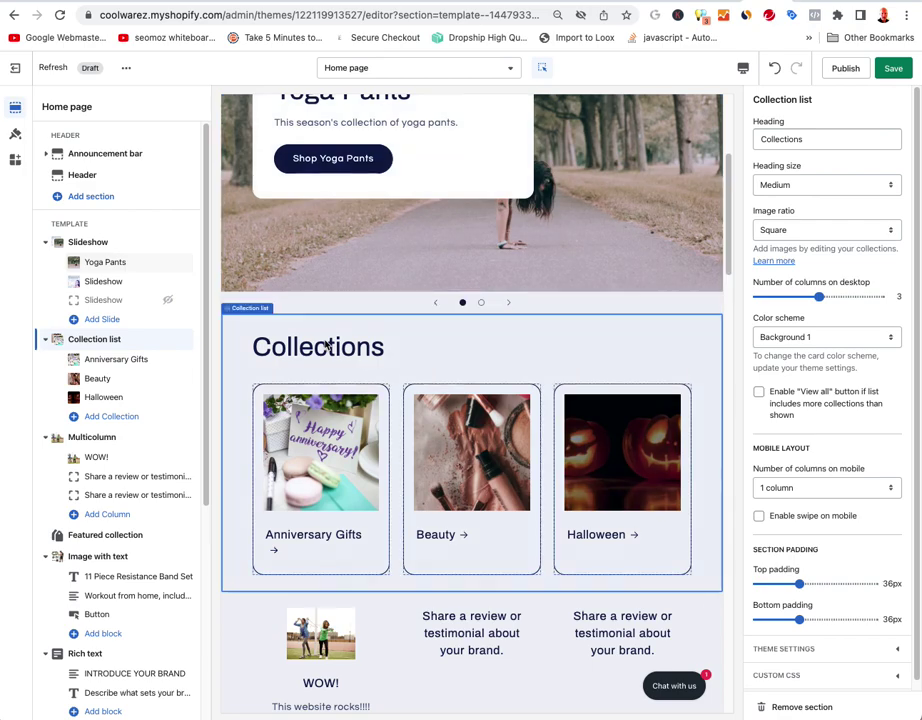
- Set the Collection list section's heading to "Most Popular Categories"
click(809, 138)
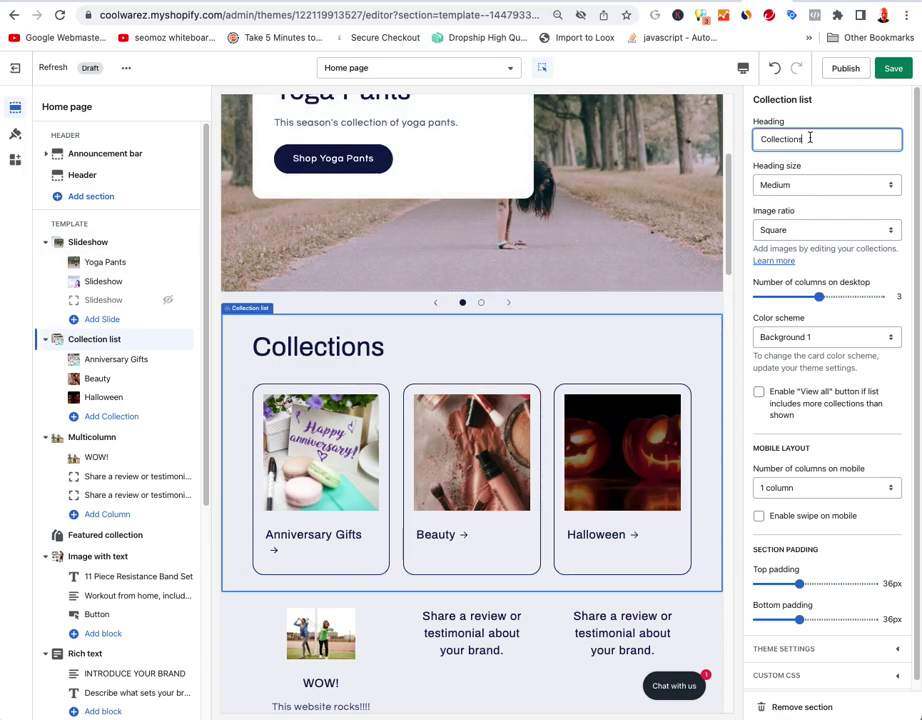
double_click(811, 138)
text(Shop A)
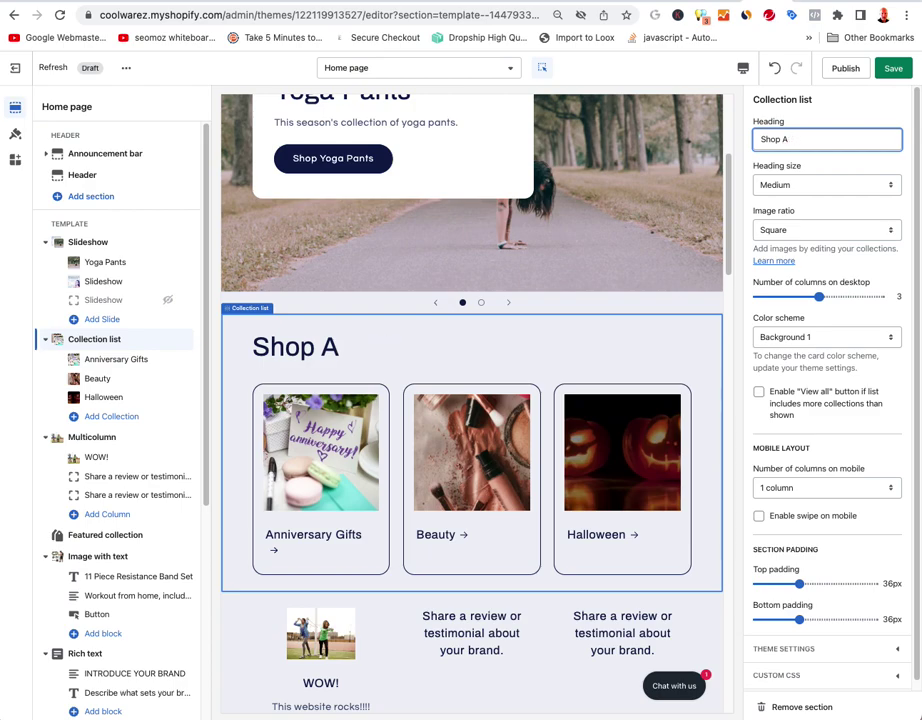
text(ll Our Categori)
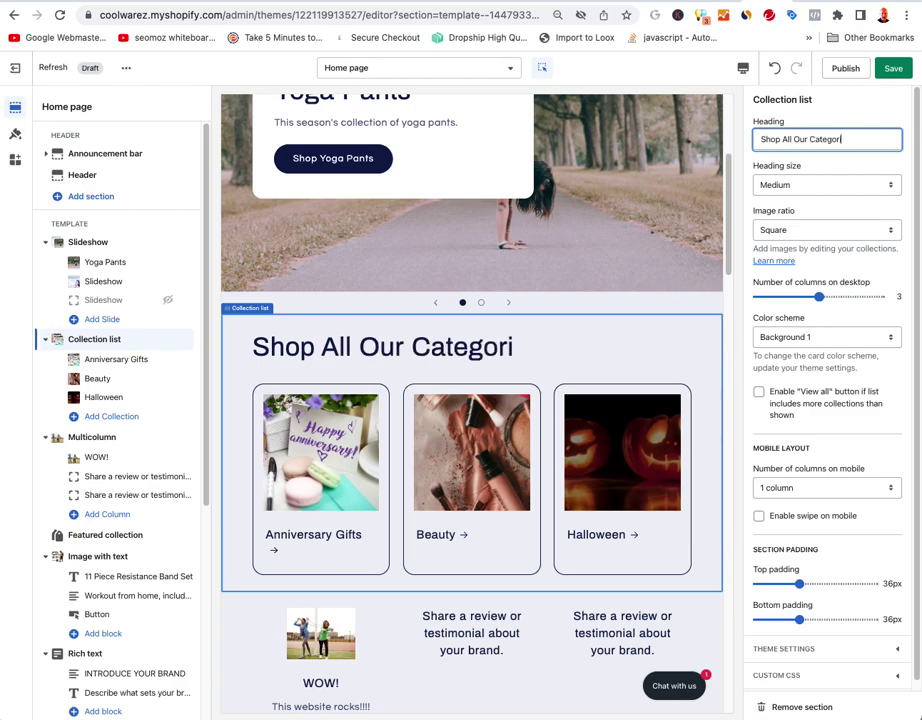
text(e)
key(BackSpace)
key(BackSpace)
key(BackSpace)
key(BackSpace)
key(BackSpace)
key(BackSpace)
key(BackSpace)
key(BackSpace)
key(BackSpace)
key(BackSpace)
key(BackSpace)
key(BackSpace)
key(BackSpace)
key(BackSpace)
key(BackSpace)
key(BackSpace)
key(BackSpace)
key(BackSpace)
key(BackSpace)
key(BackSpace)
text(Most Popu)
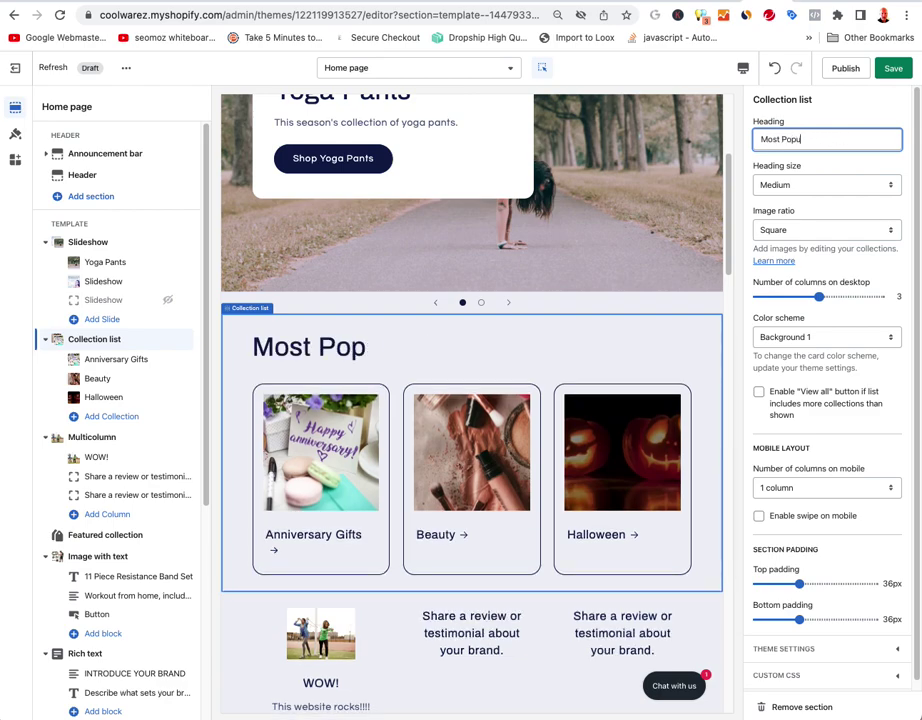
text(lar Categories)
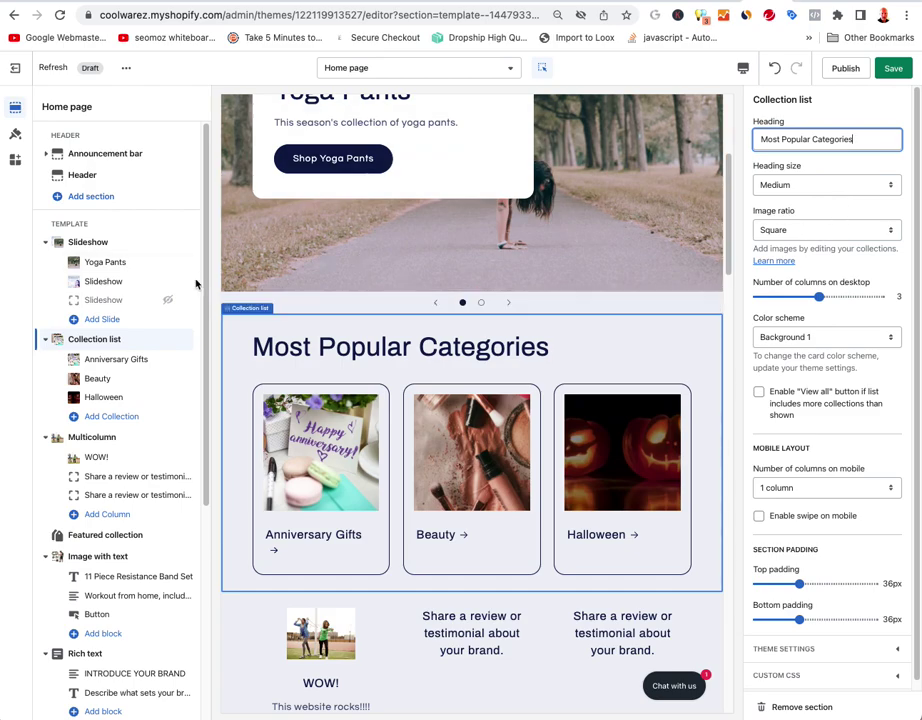
- Add three more collection blocks to the Collection list section
click(117, 344)
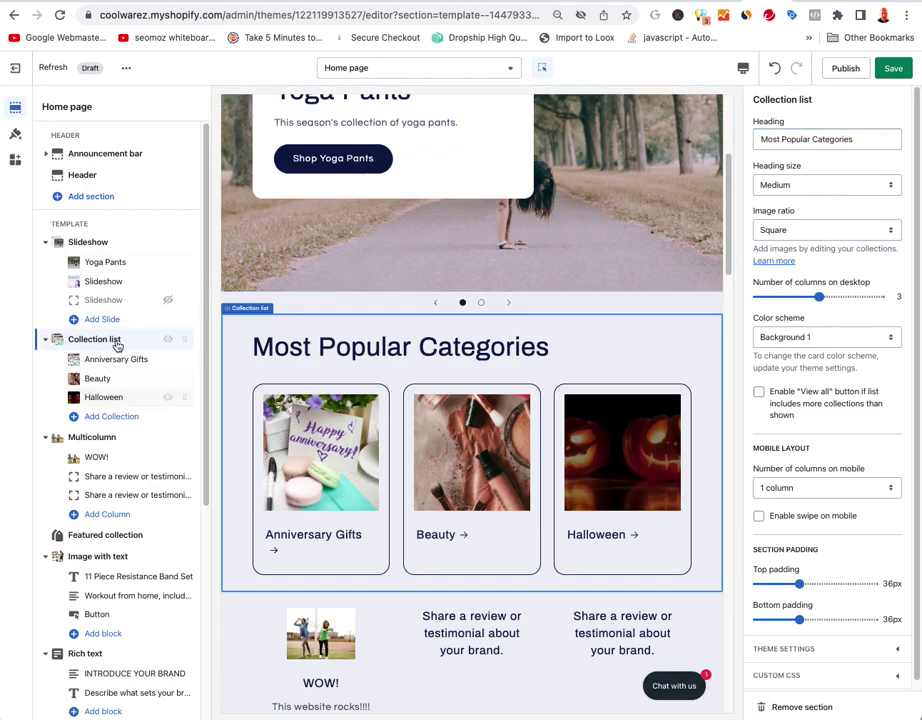
click(116, 417)
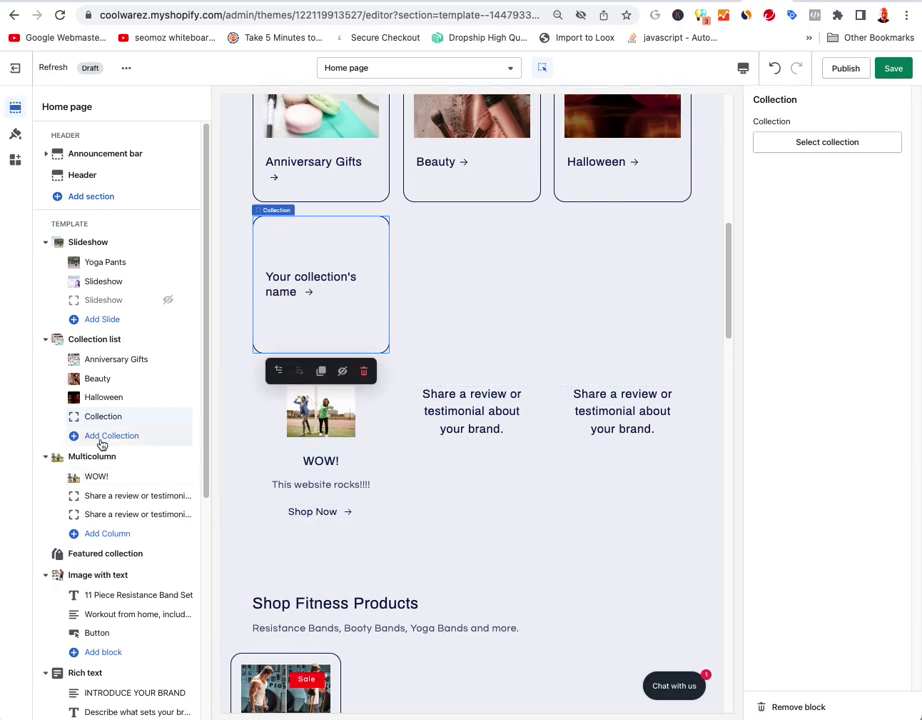
click(104, 437)
click(104, 454)
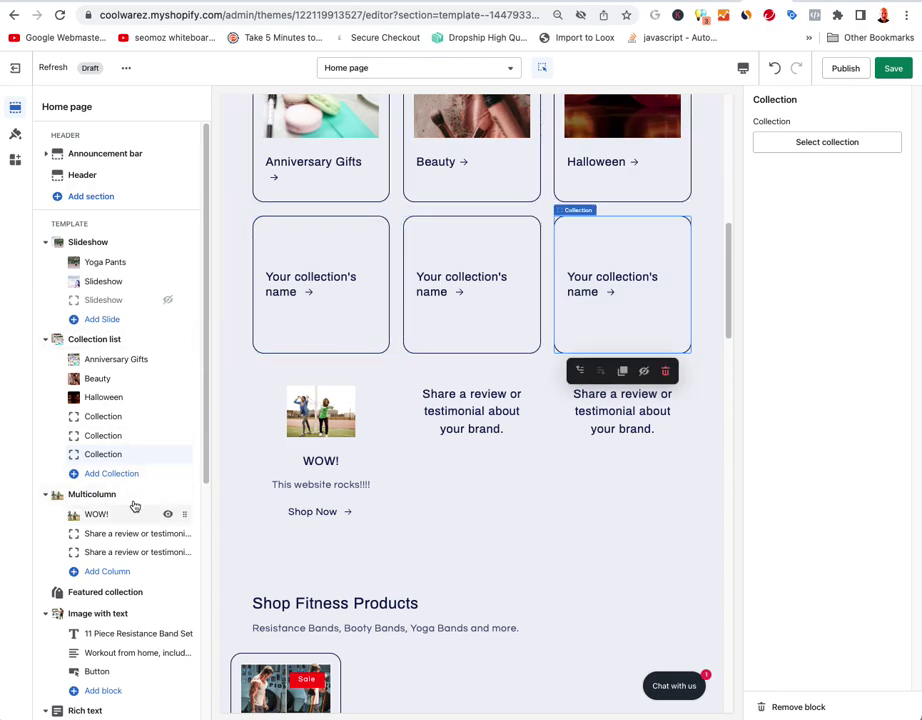
- Hide the Multicolumn section, show it again, and look over the sections around it in the preview
click(168, 495)
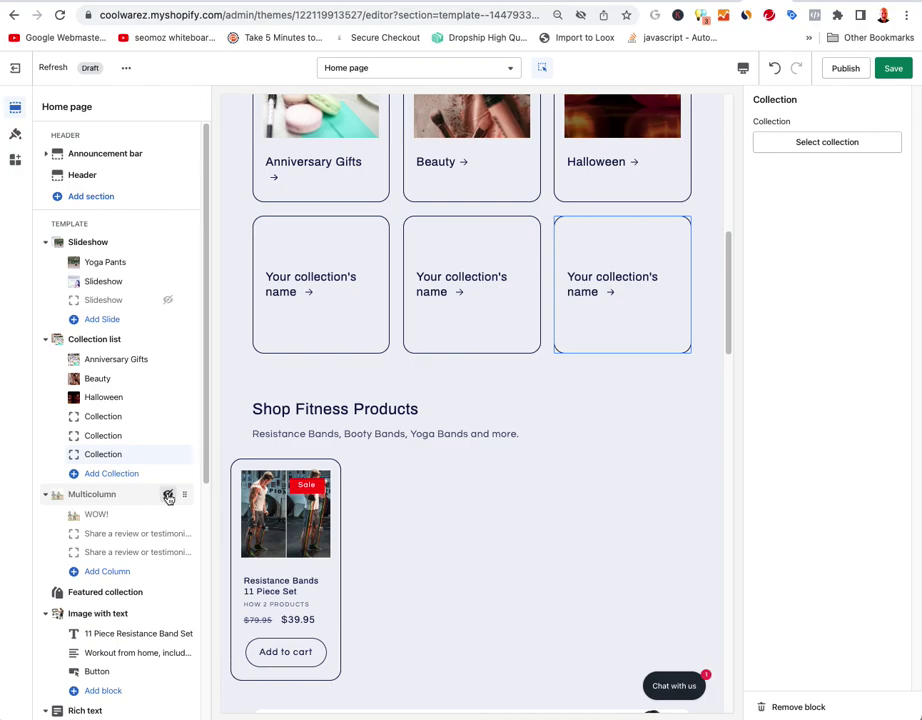
click(168, 495)
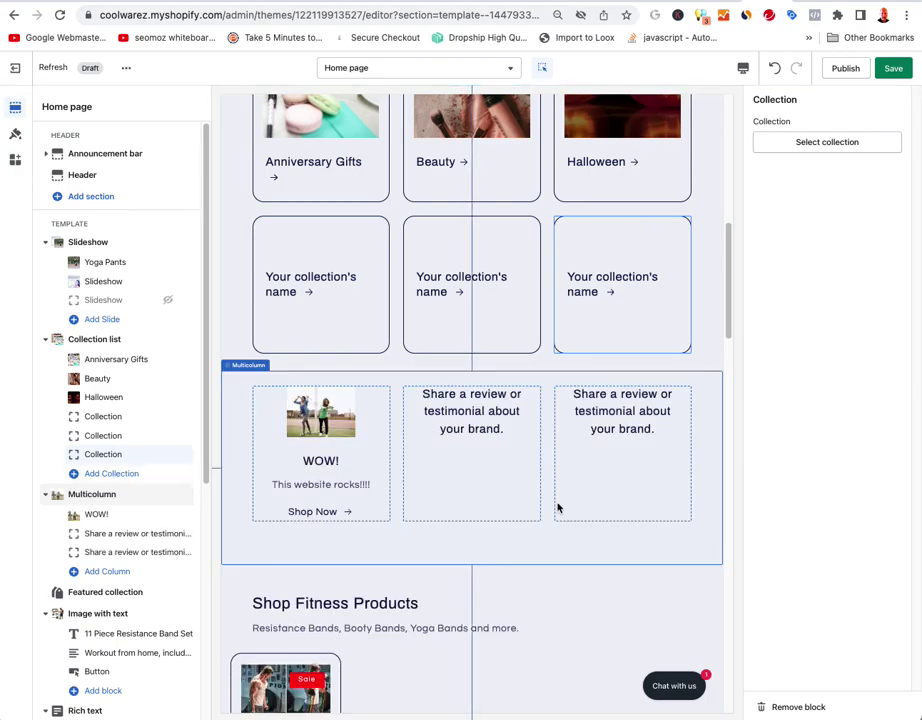
scroll(557, 508, down, 10)
scroll(550, 502, up, 3)
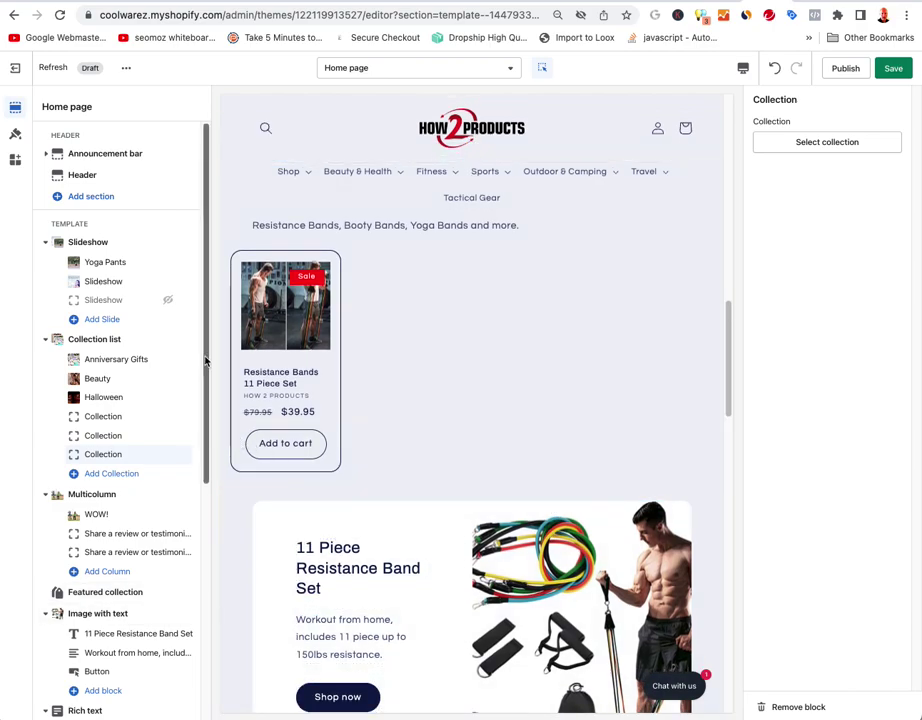
scroll(545, 377, up, 7)
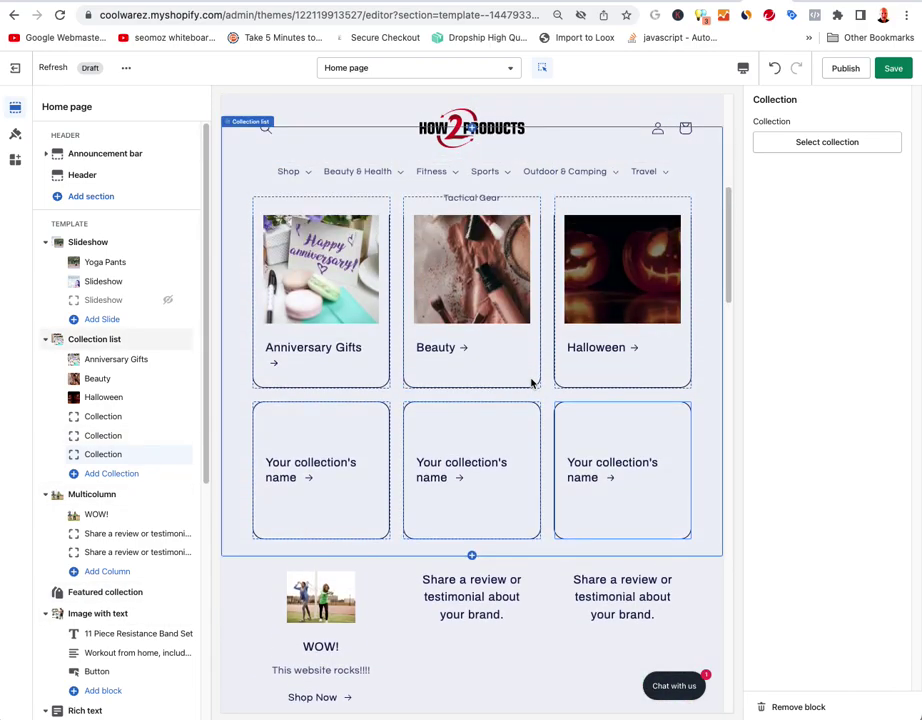
- Assign the Home Decor collection to the fourth card of the Collection list
click(298, 492)
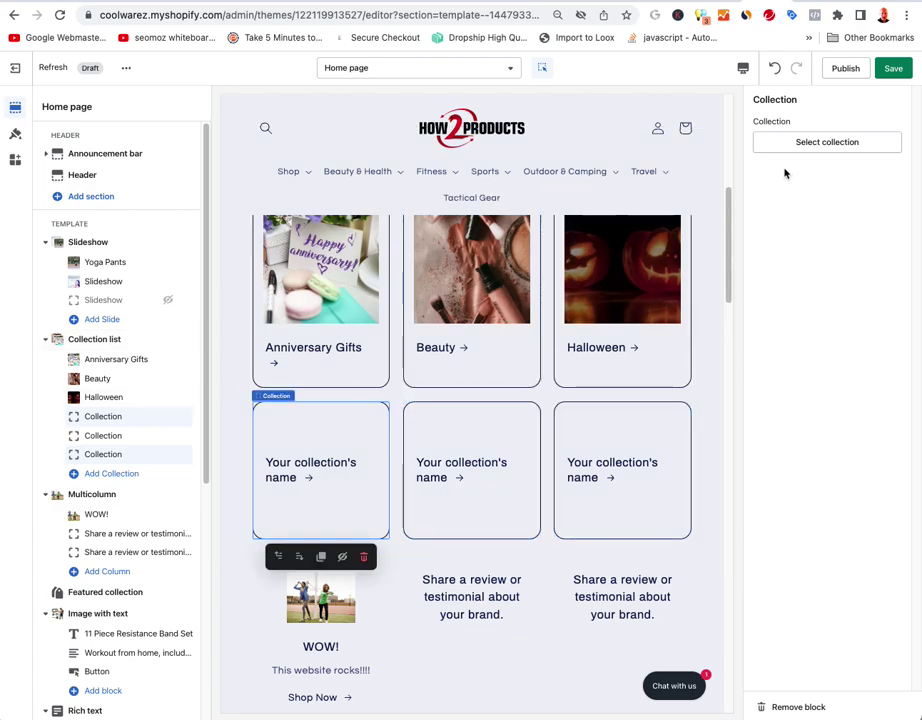
click(827, 141)
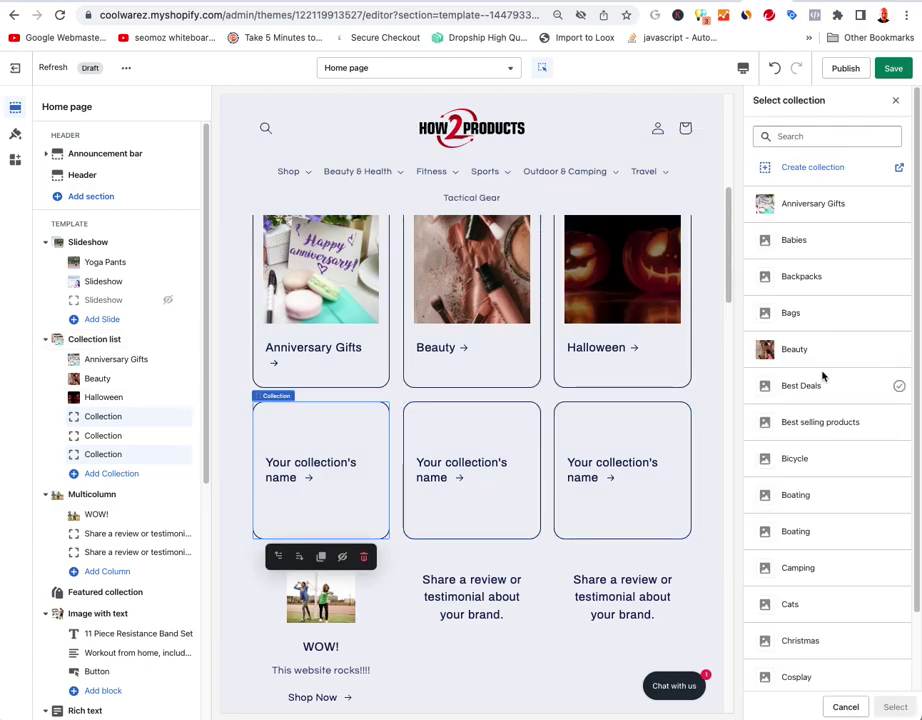
scroll(837, 395, down, 2)
click(867, 668)
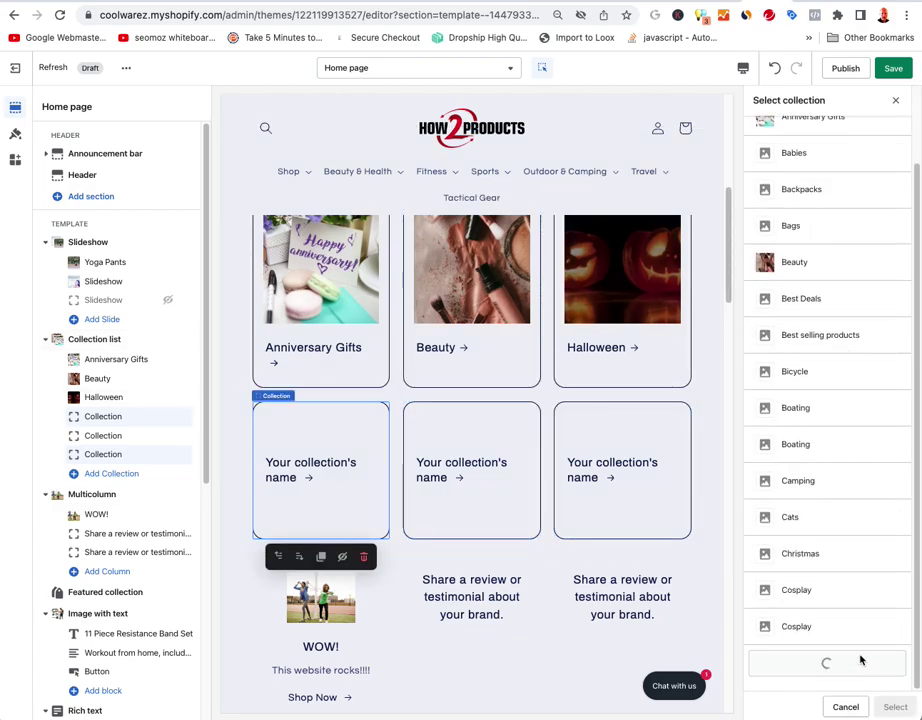
scroll(881, 574, down, 5)
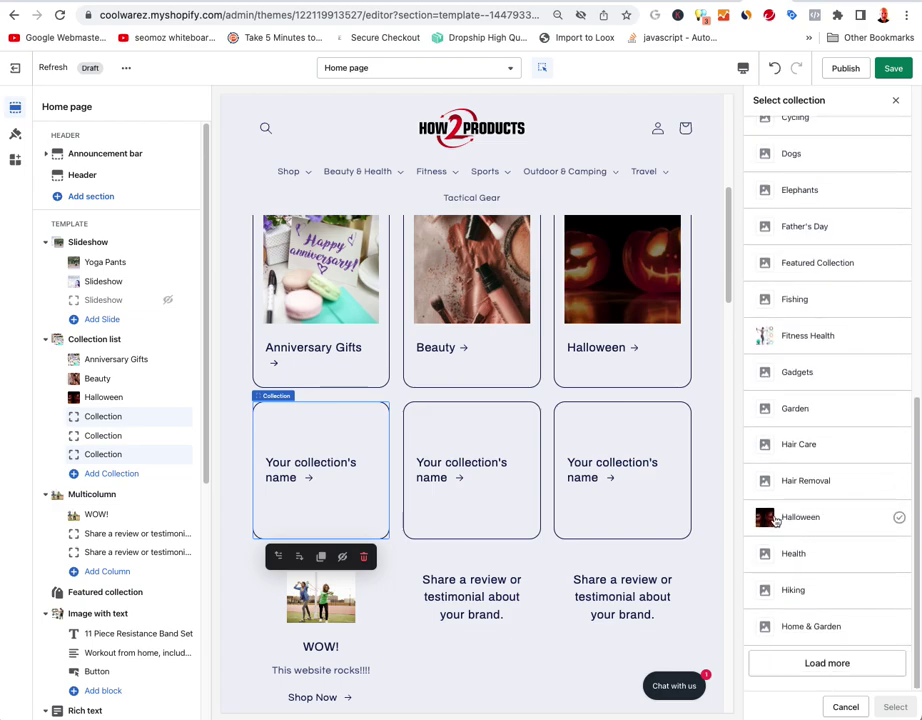
click(785, 663)
scroll(838, 545, down, 4)
scroll(838, 545, down, 1)
scroll(838, 545, up, 2)
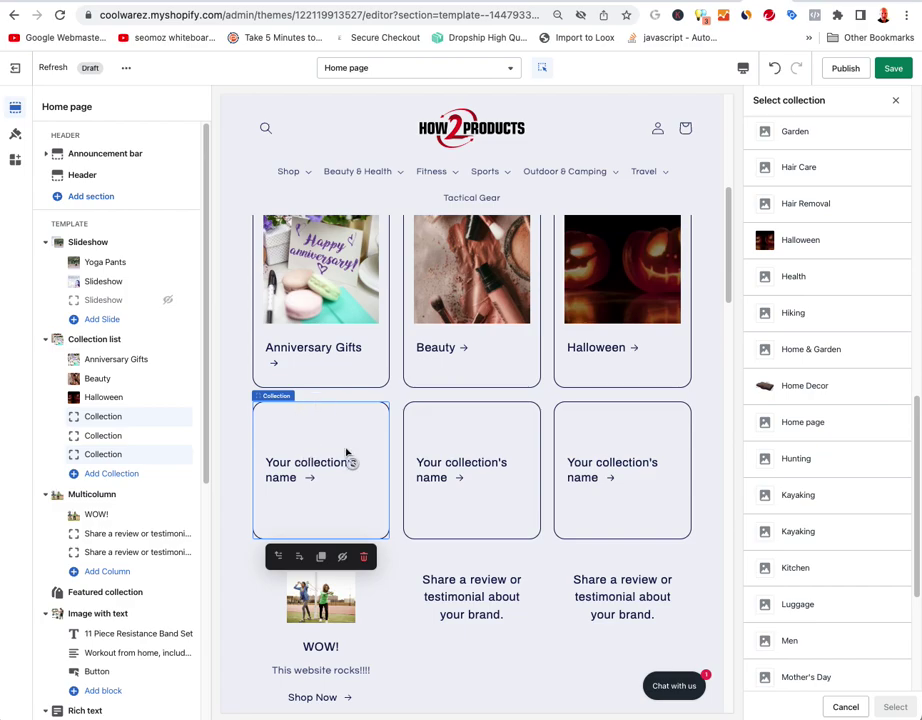
click(798, 314)
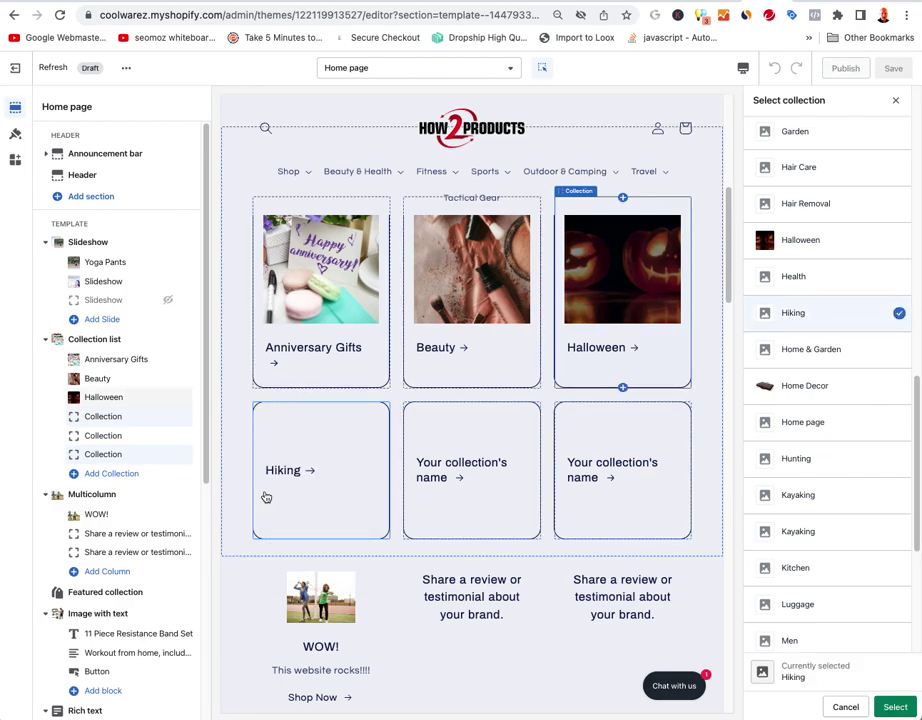
click(819, 387)
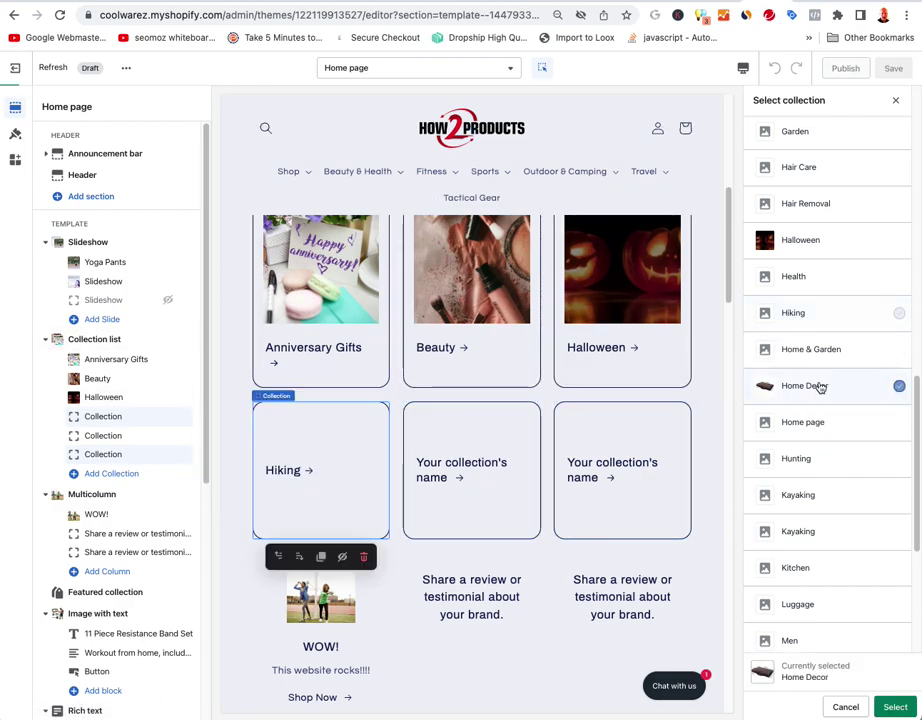
scroll(833, 438, down, 3)
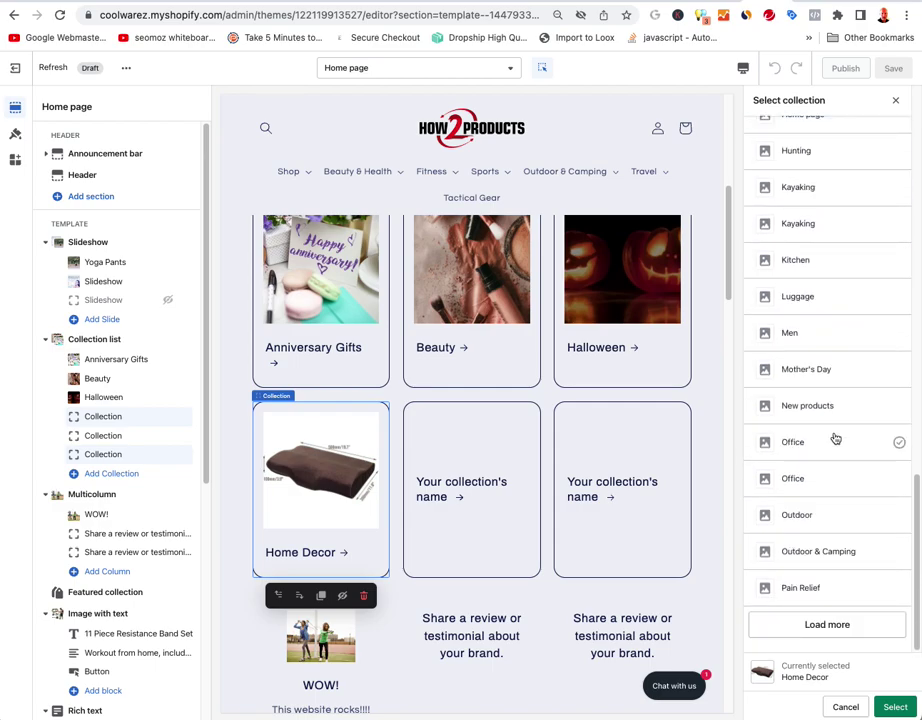
click(895, 707)
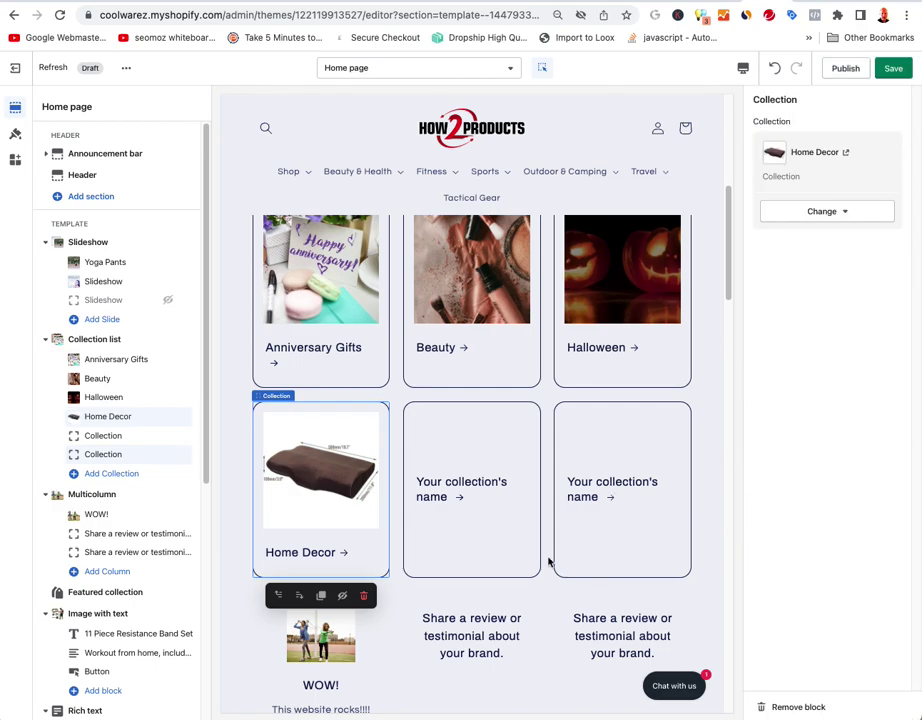
- Try to assign the Beauty collection to the fifth card of the Collection list
click(464, 484)
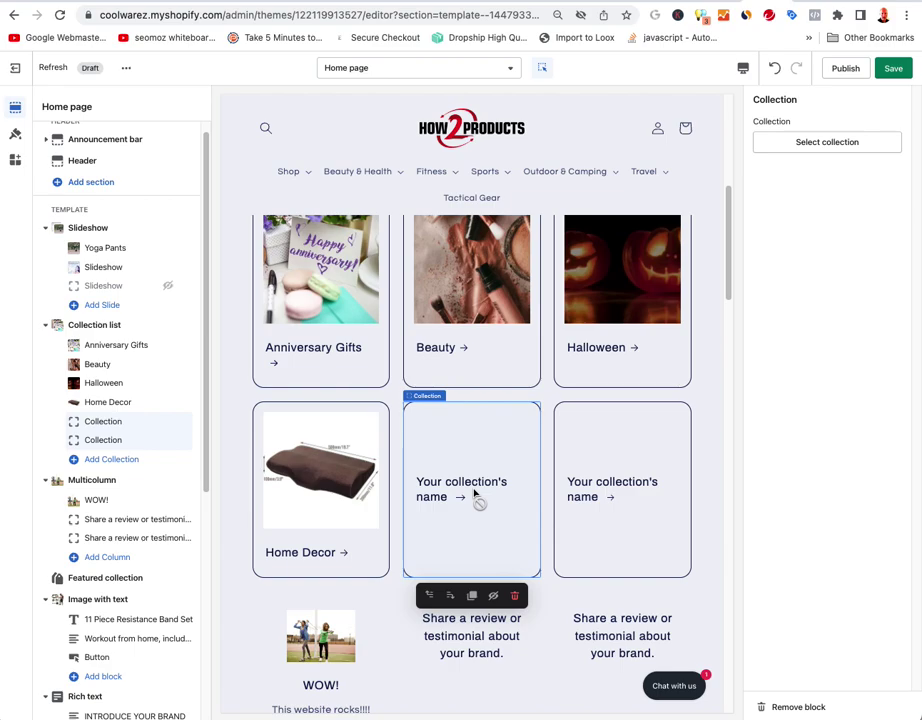
click(813, 142)
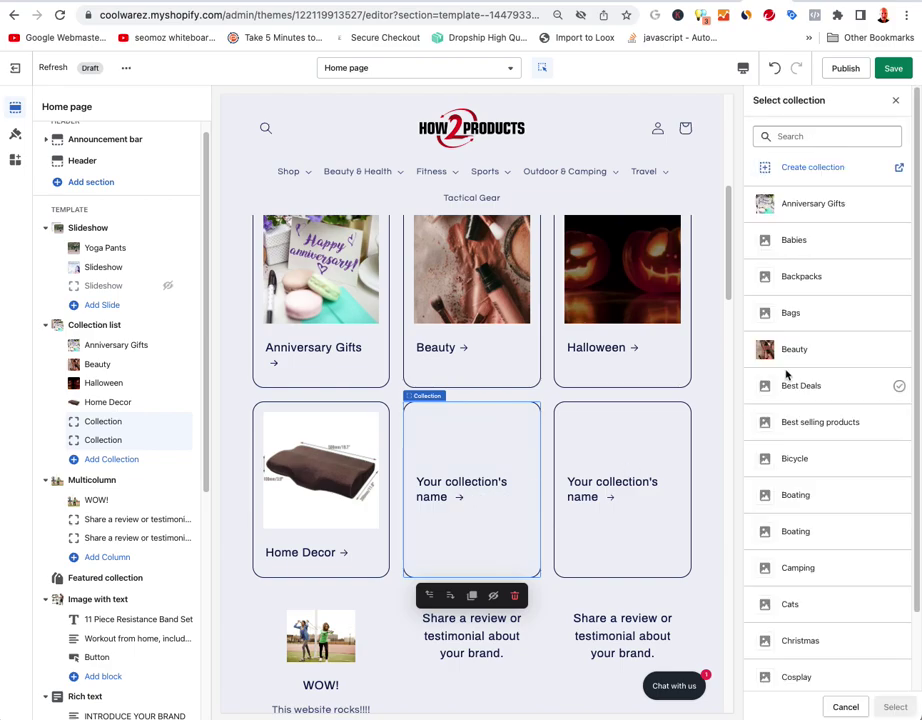
scroll(829, 459, down, 3)
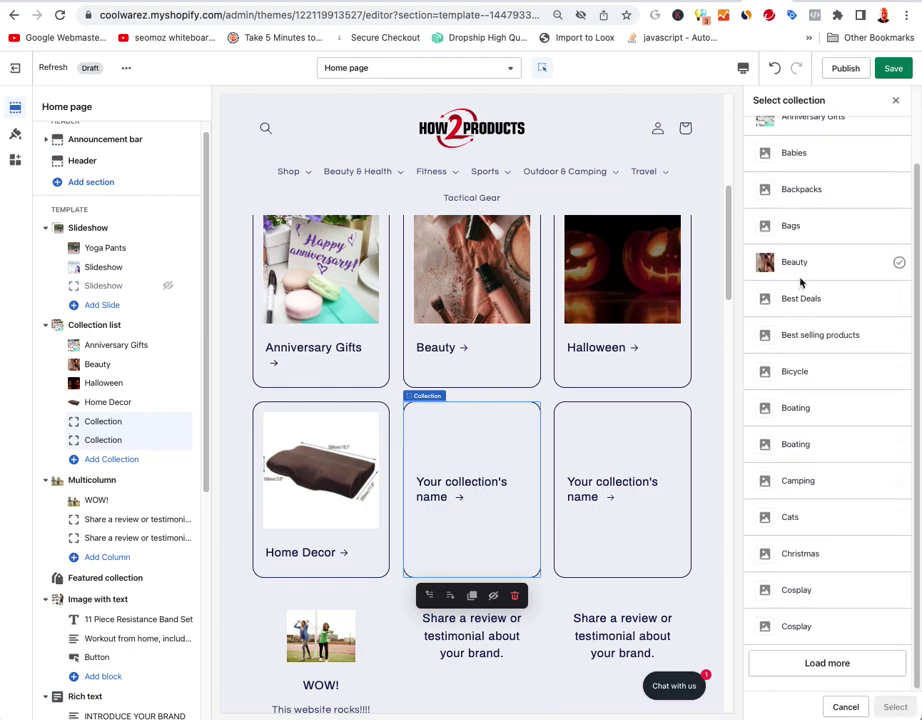
click(798, 263)
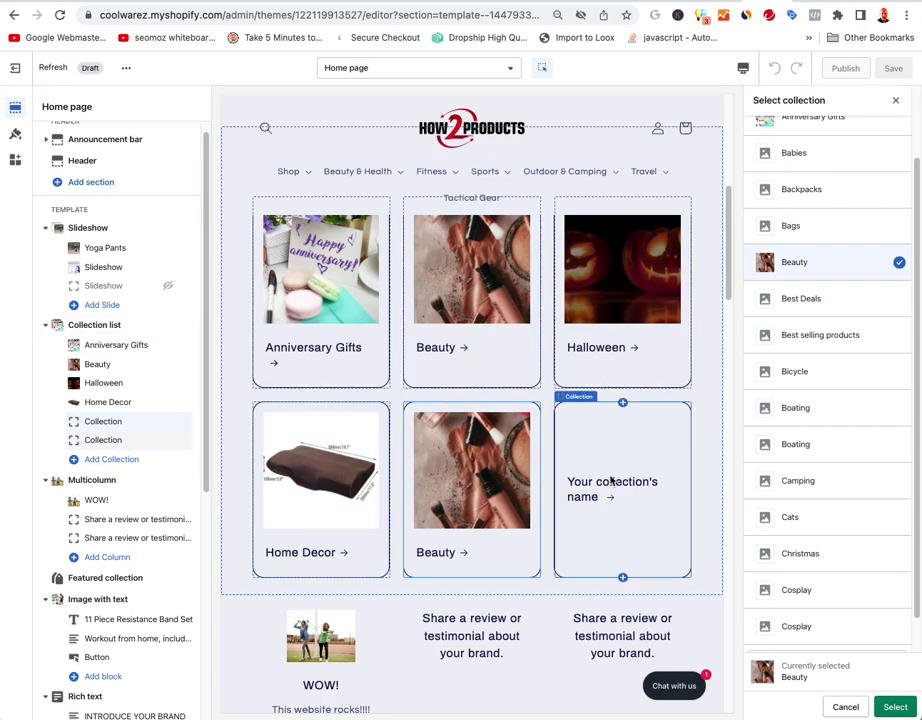
- Try to assign the Halloween collection to the sixth card of the Collection list
click(612, 480)
click(836, 148)
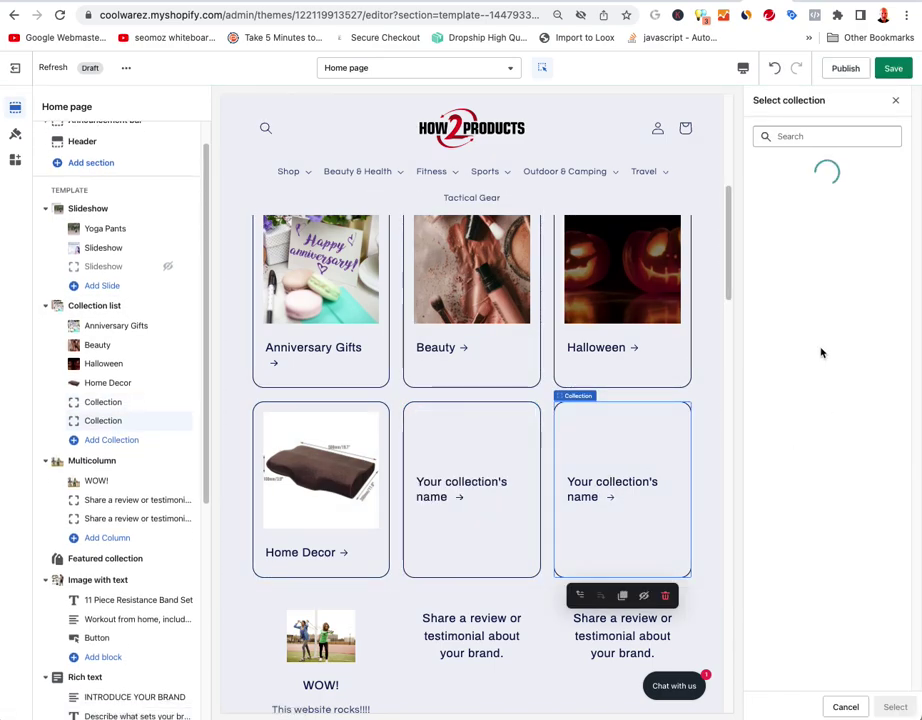
scroll(817, 450, down, 2)
click(862, 657)
scroll(818, 371, down, 5)
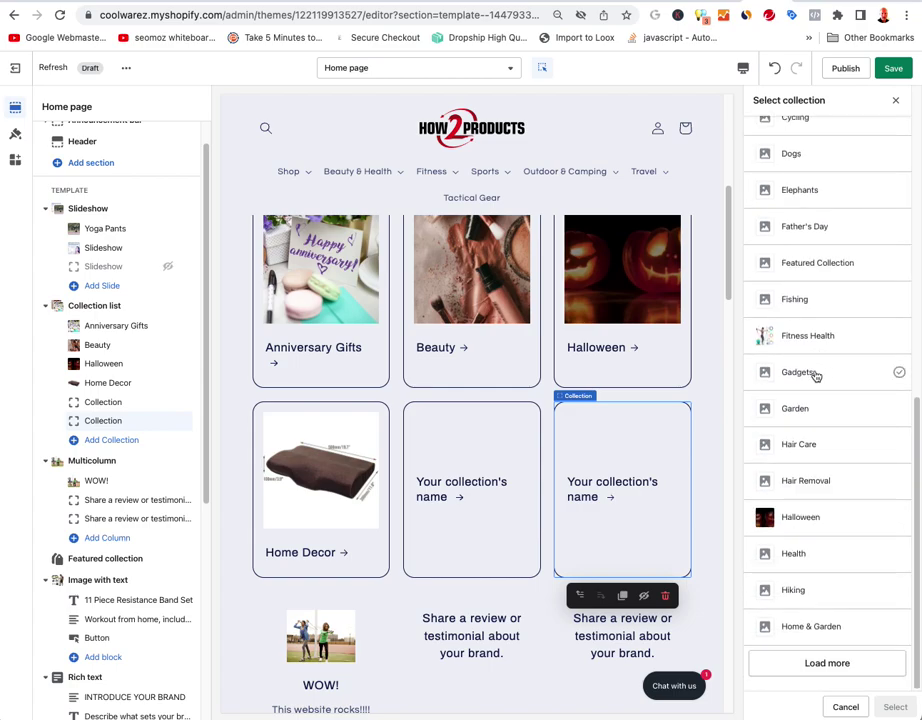
click(826, 520)
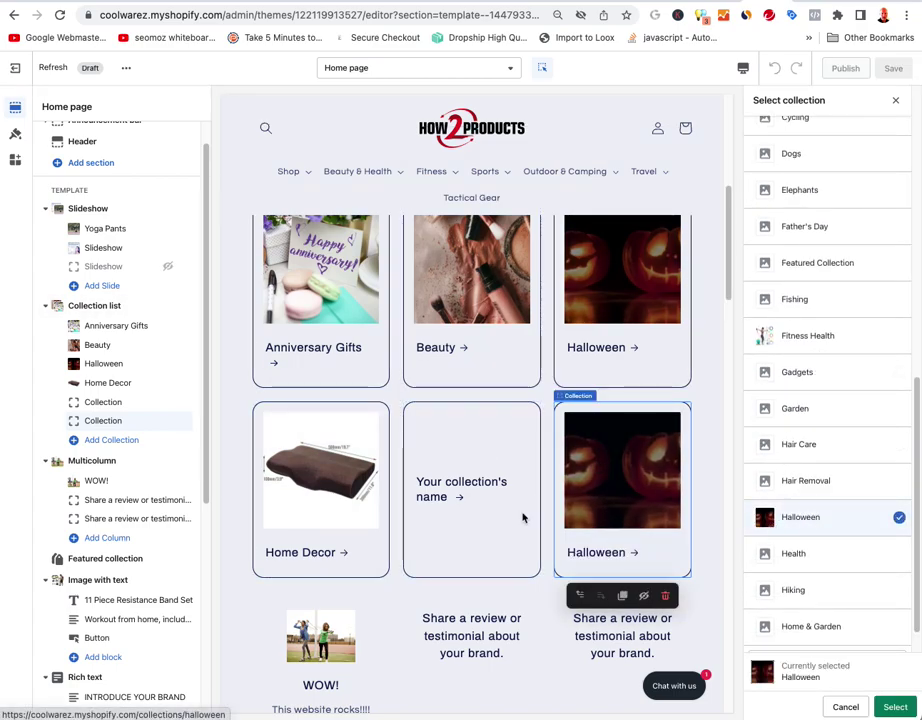
click(457, 494)
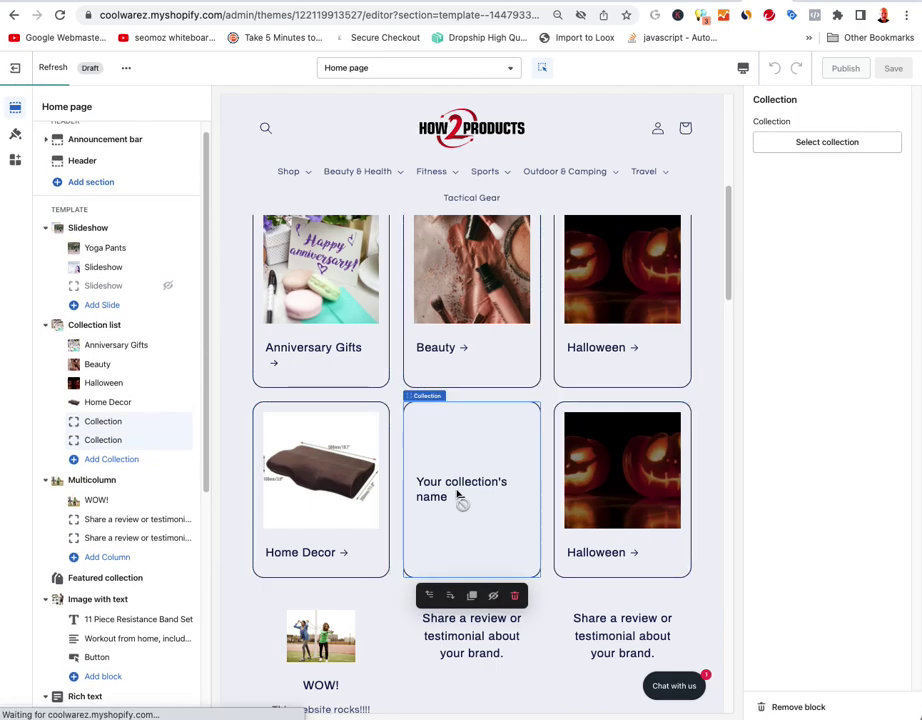
- Assign the Beauty collection to the sixth card of the Collection list
click(621, 494)
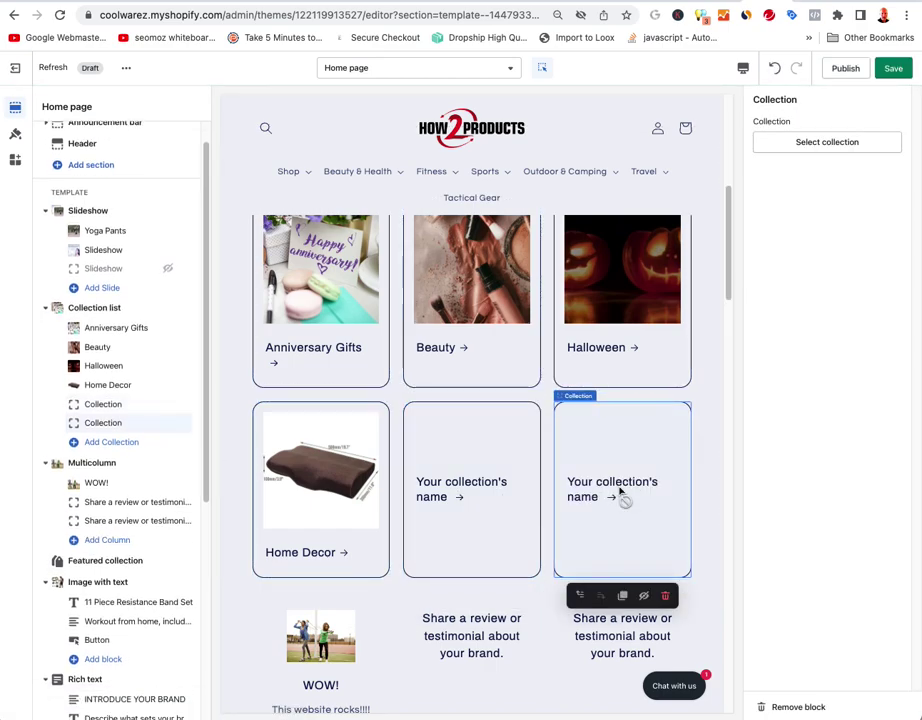
click(800, 144)
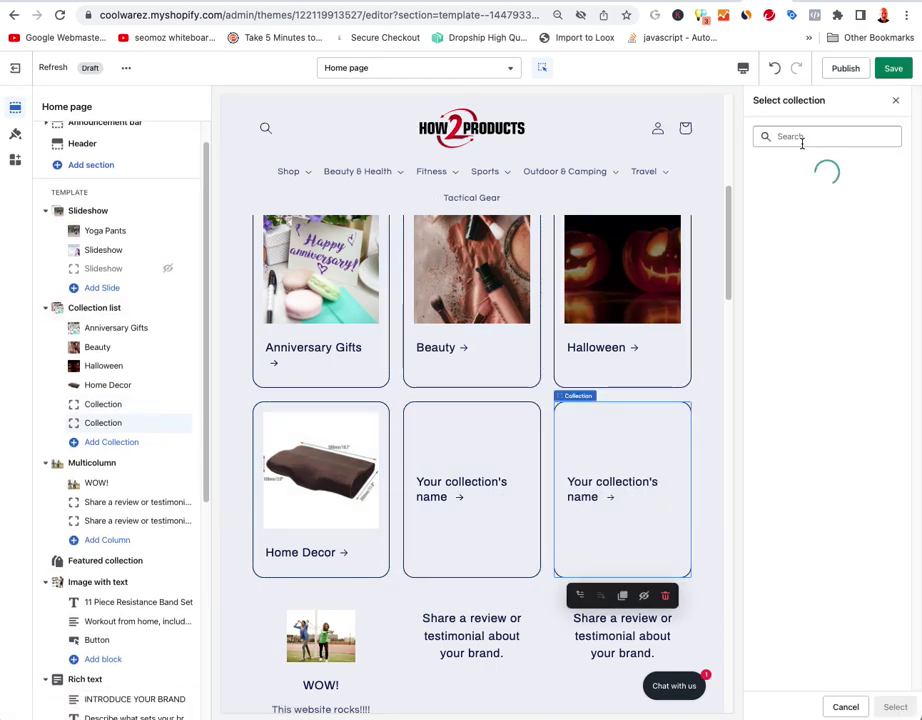
click(831, 352)
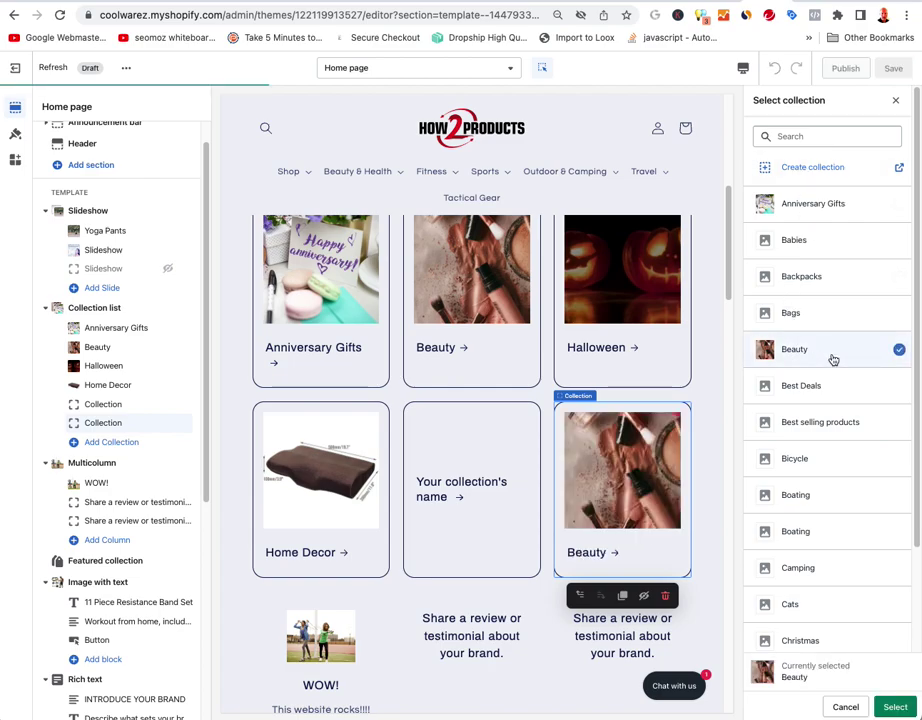
click(896, 706)
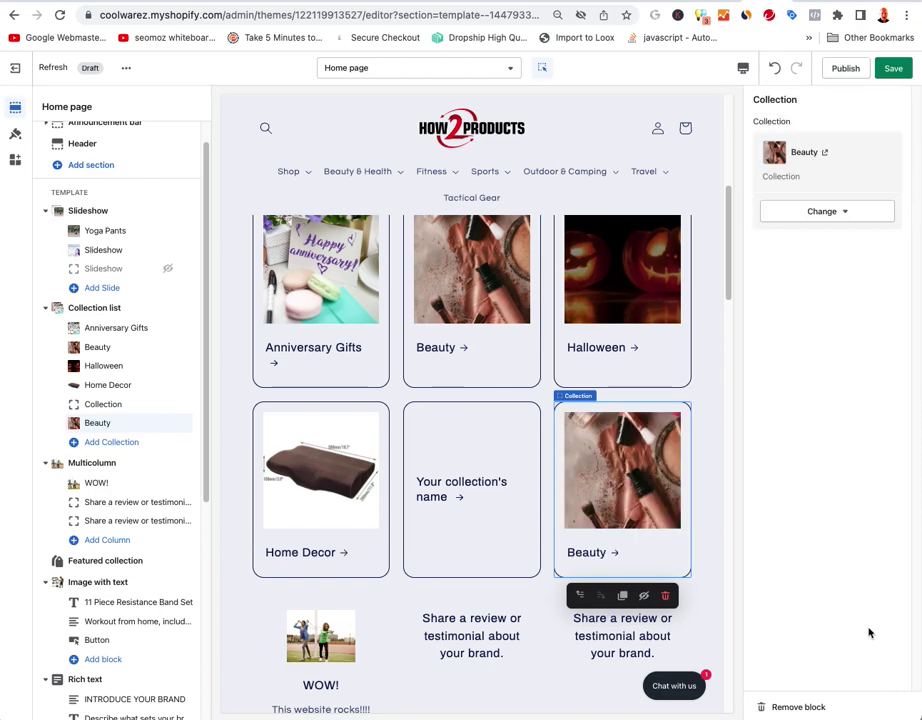
- Assign the Halloween collection to the empty block in the collection list and save the theme
click(484, 483)
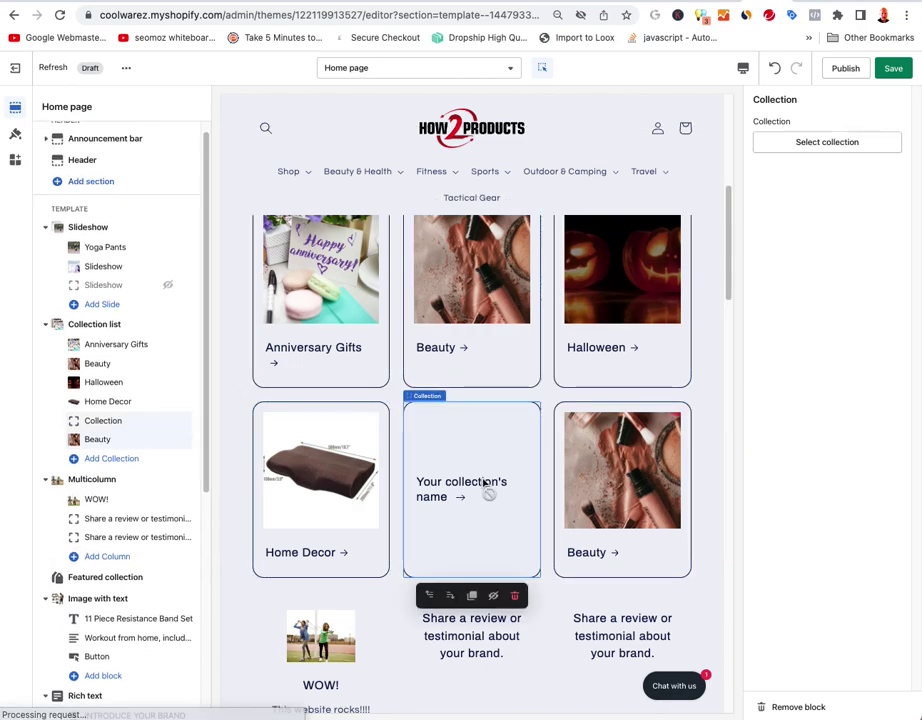
click(803, 150)
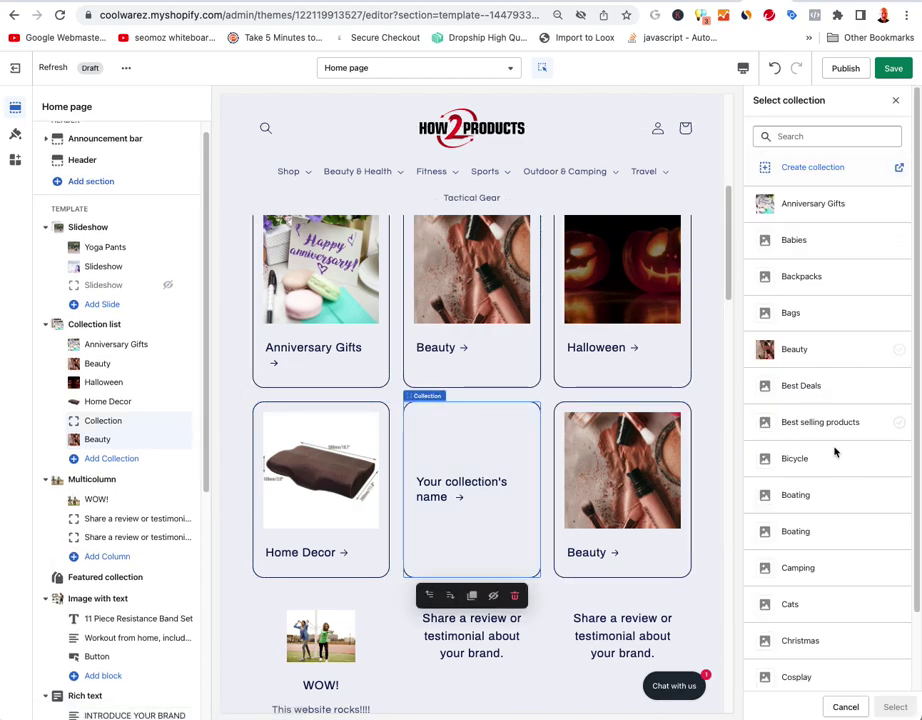
scroll(830, 480, down, 3)
click(855, 663)
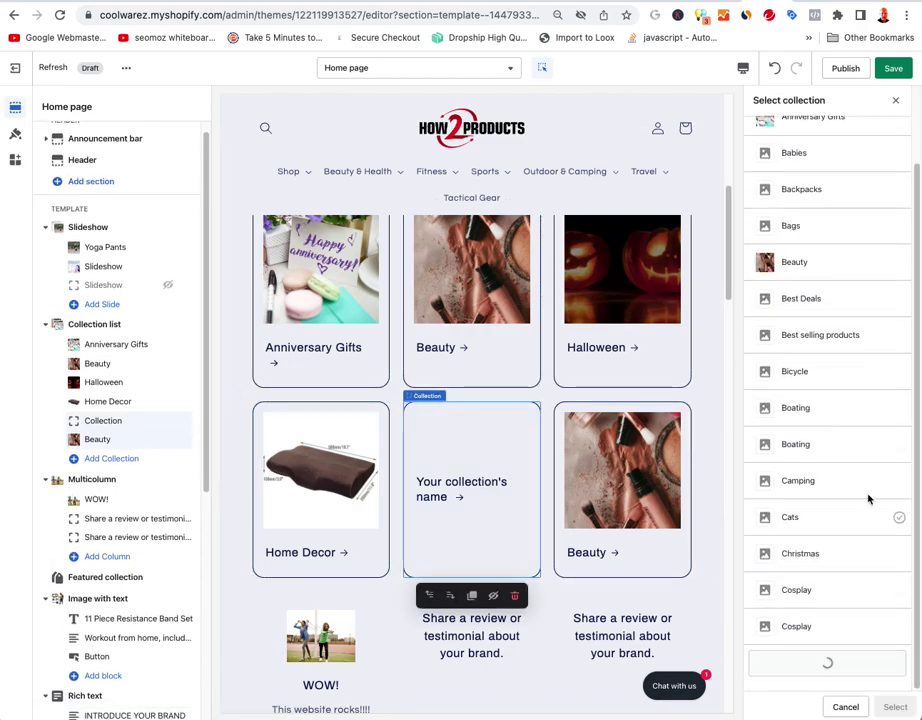
scroll(862, 494, down, 8)
click(849, 517)
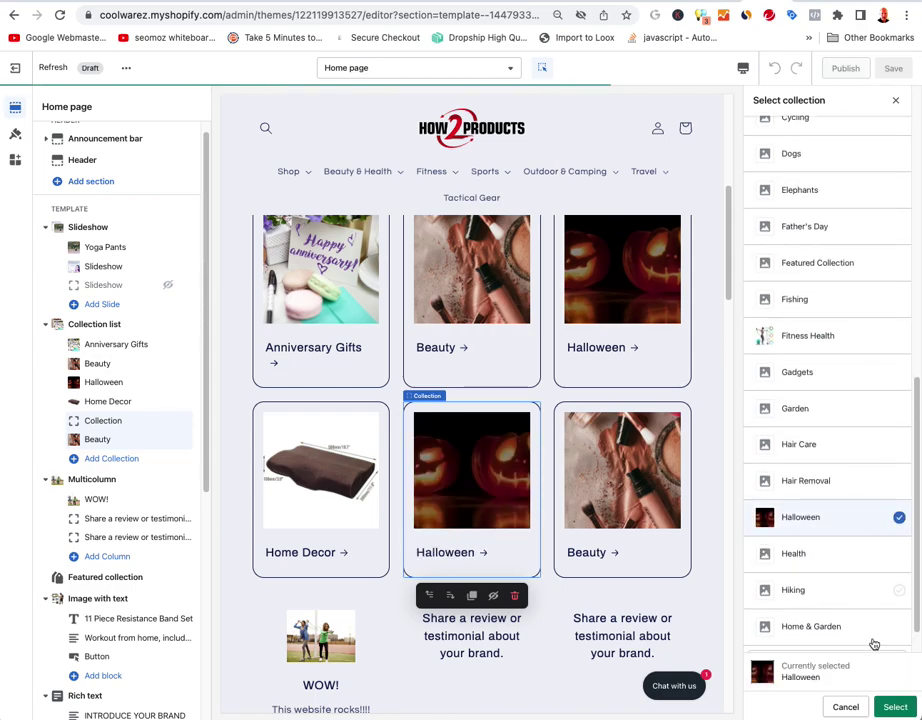
click(895, 707)
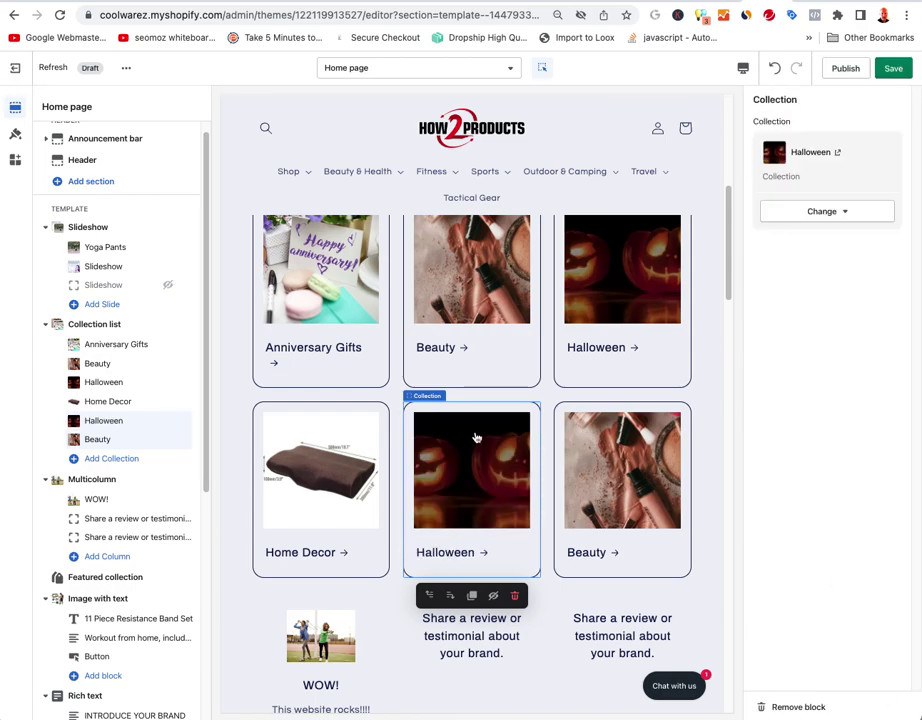
click(892, 68)
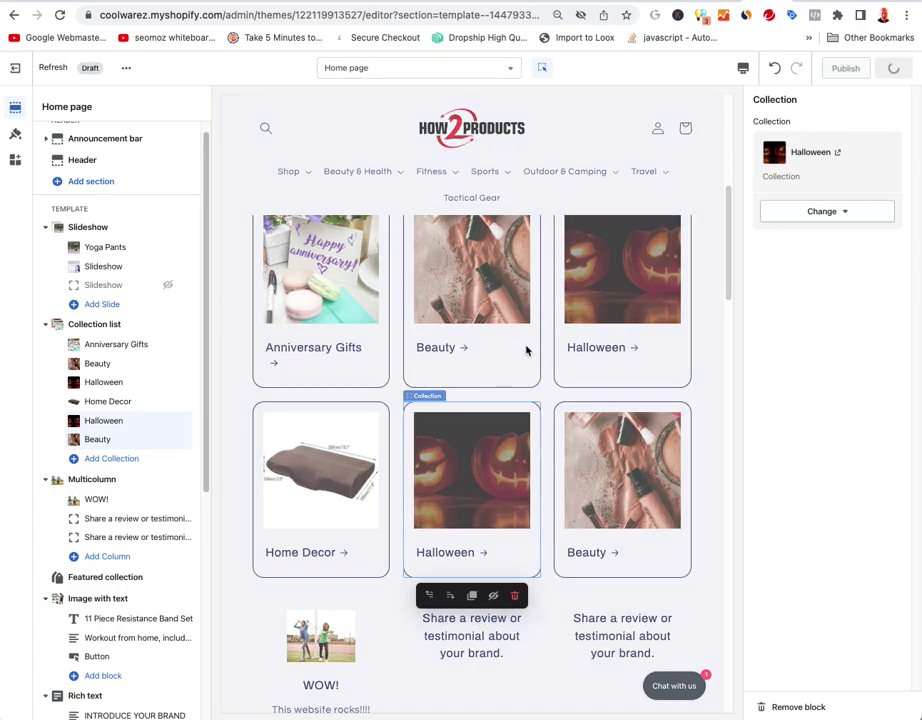
click(527, 360)
- Remove the image from the WOW! column in the testimonial Multicolumn section
scroll(452, 362, down, 5)
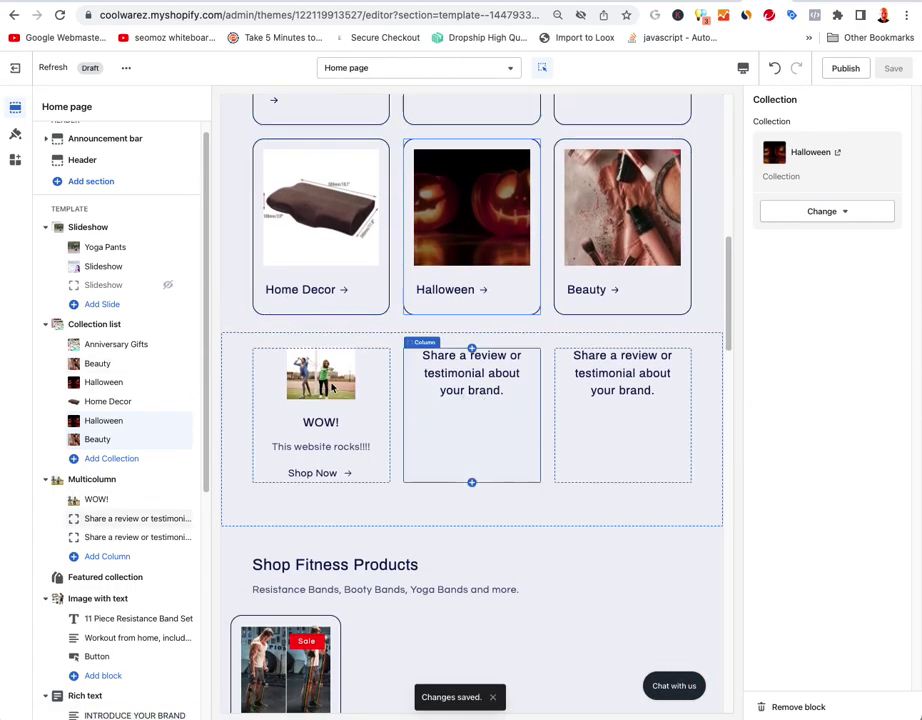
click(322, 430)
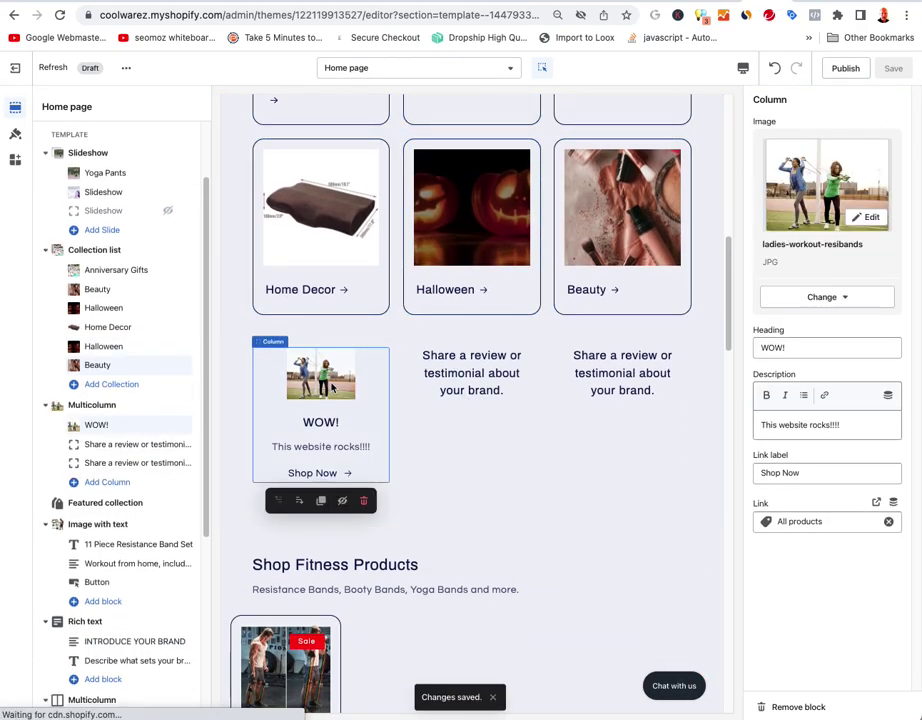
click(829, 297)
click(818, 351)
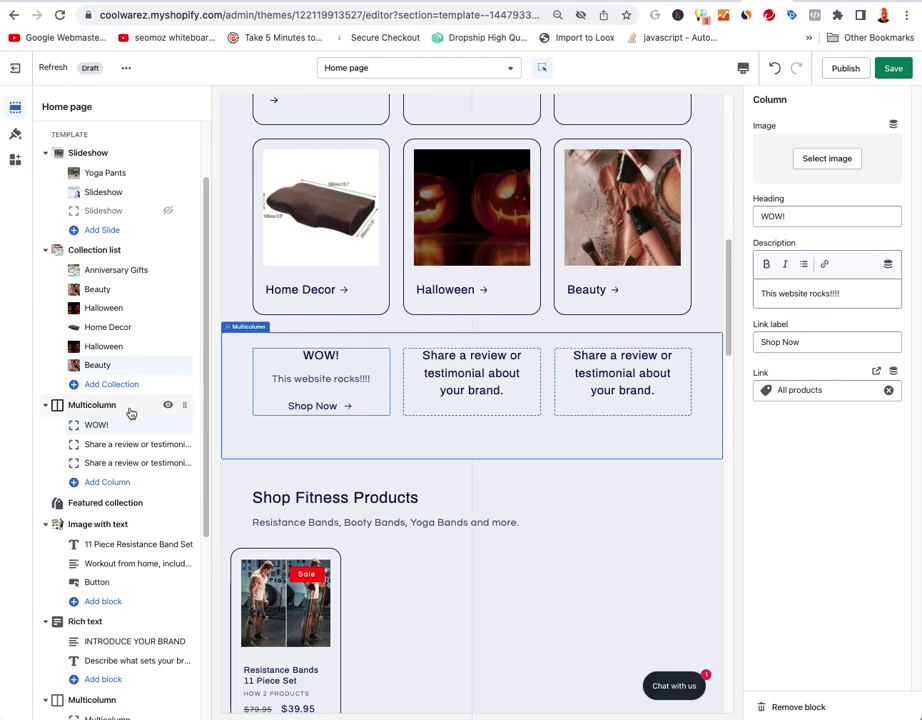
- Move the testimonial Multicolumn section below the four-column Multicolumn section, just above Blog posts
drag(184, 405, 139, 488)
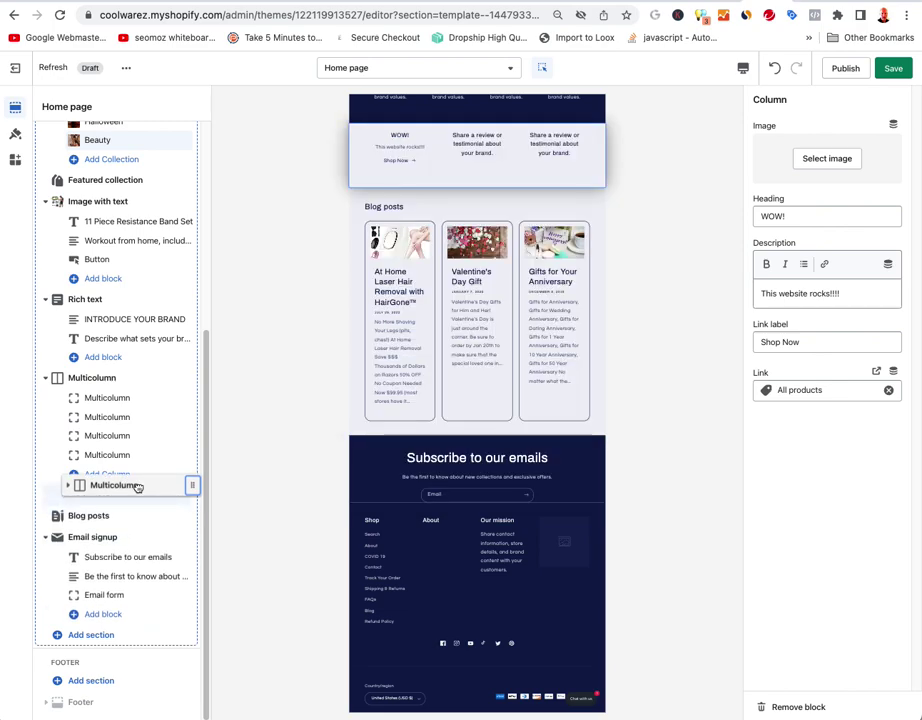
drag(138, 487, 127, 376)
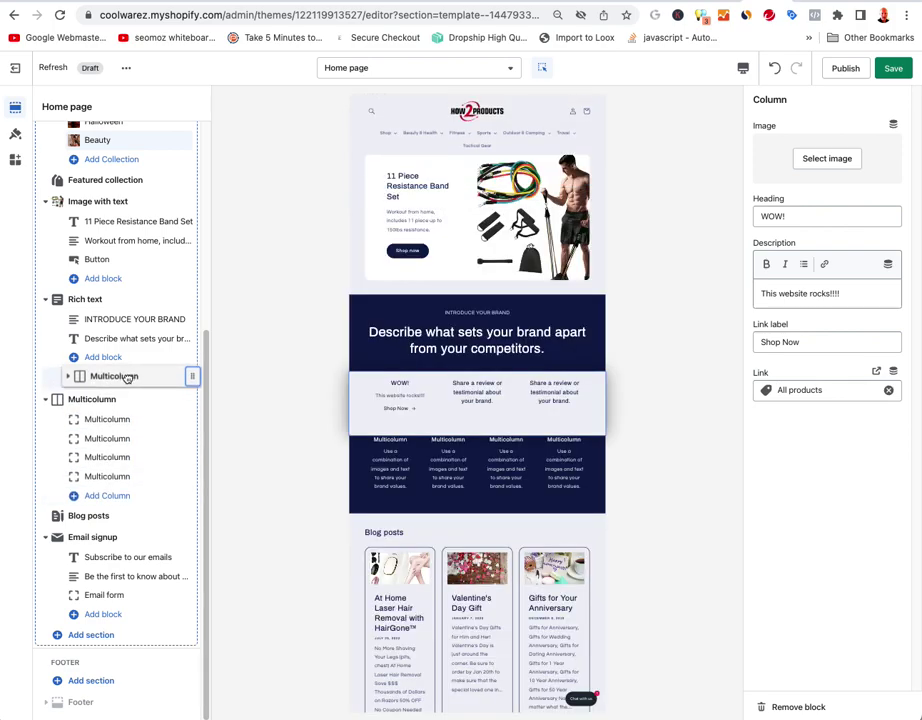
drag(127, 376, 119, 409)
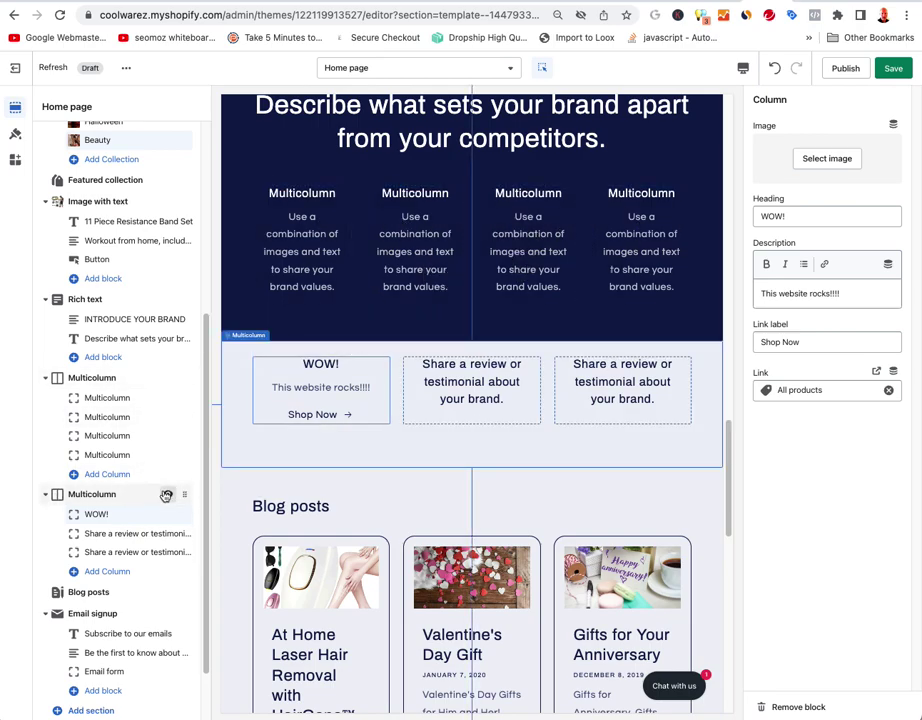
- Hide the four-column Multicolumn section below the rich text, keeping the testimonial Multicolumn section shown
click(166, 494)
click(166, 494)
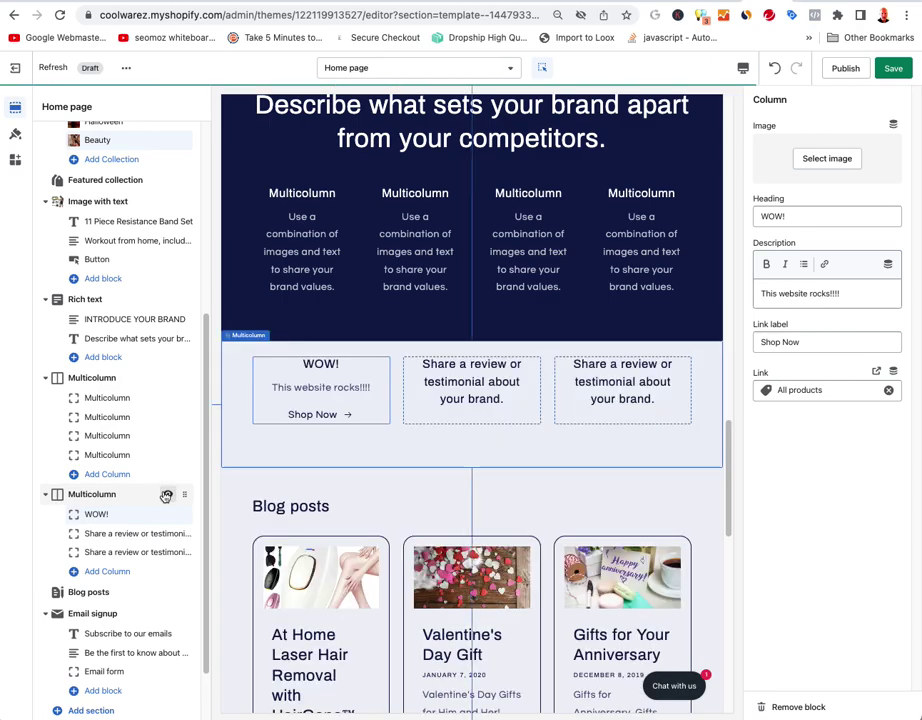
click(168, 378)
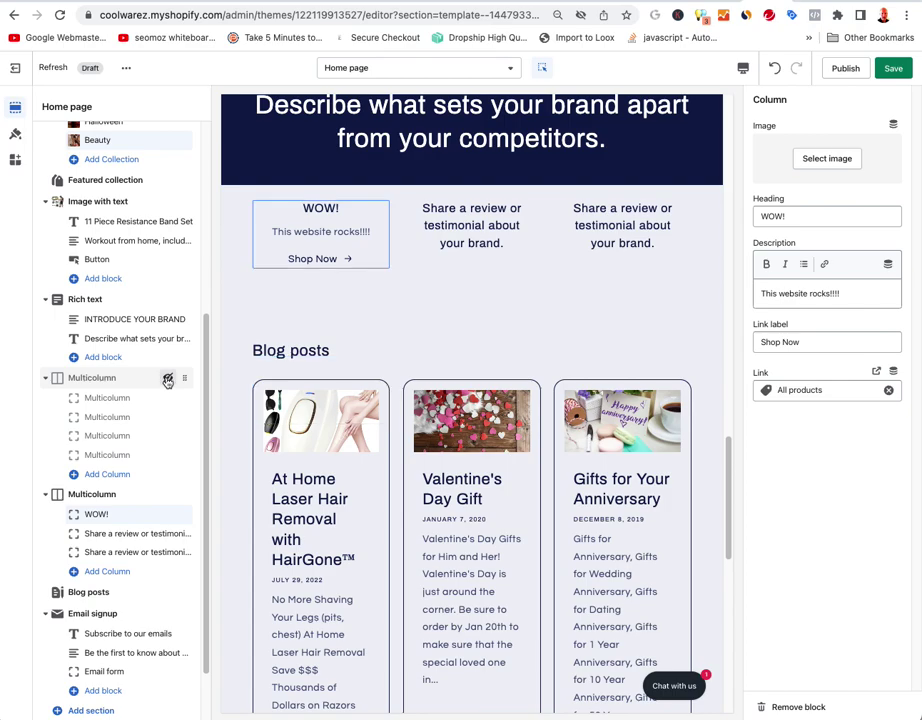
- Save the home page changes and check the storefront's home page, going there from the checkout page
scroll(470, 324, up, 3)
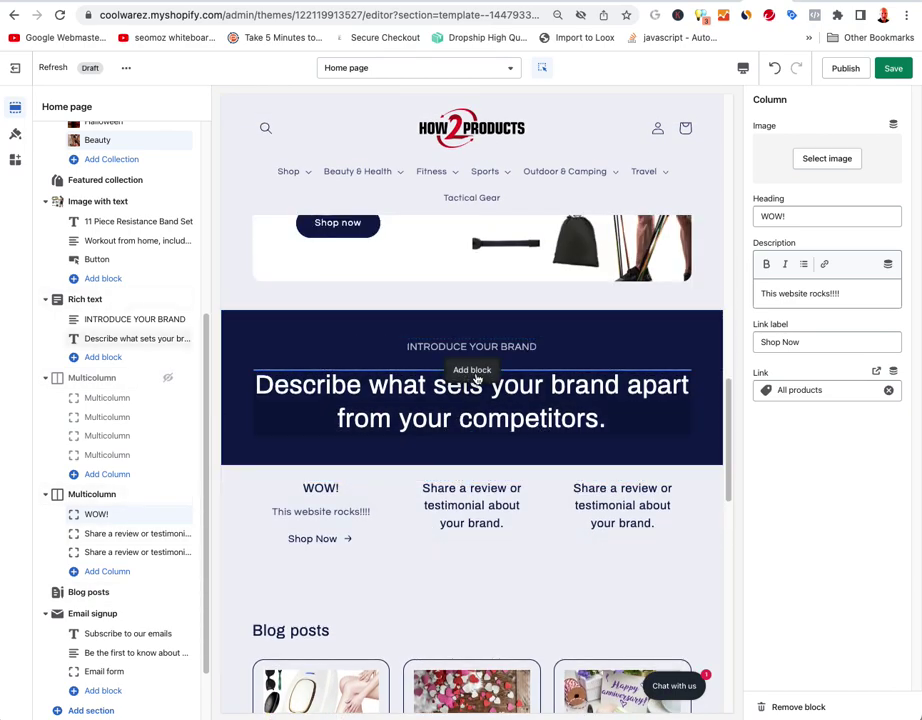
scroll(476, 378, down, 8)
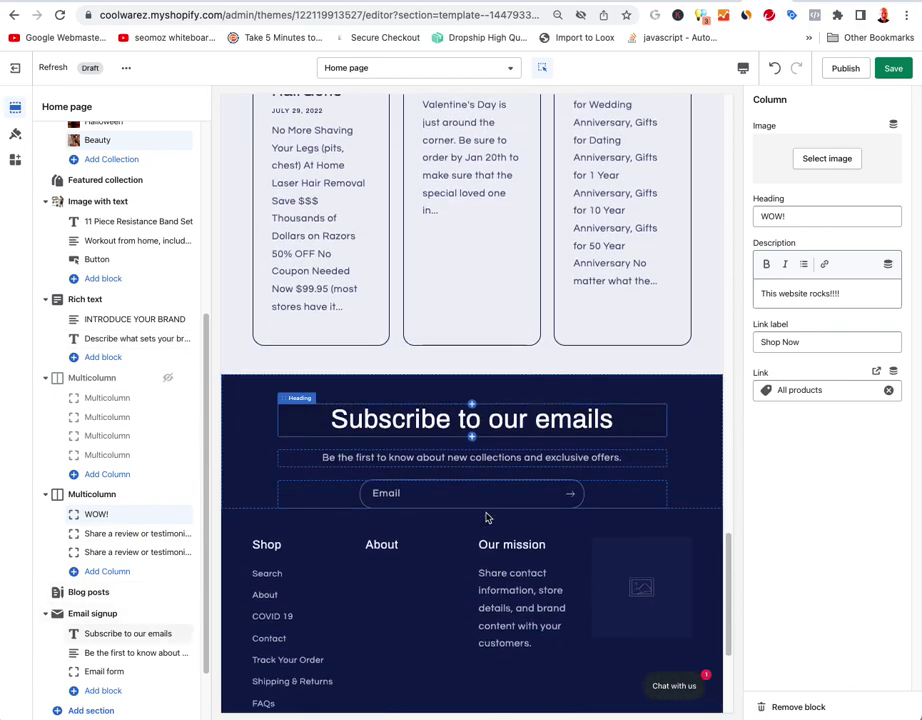
scroll(486, 517, down, 4)
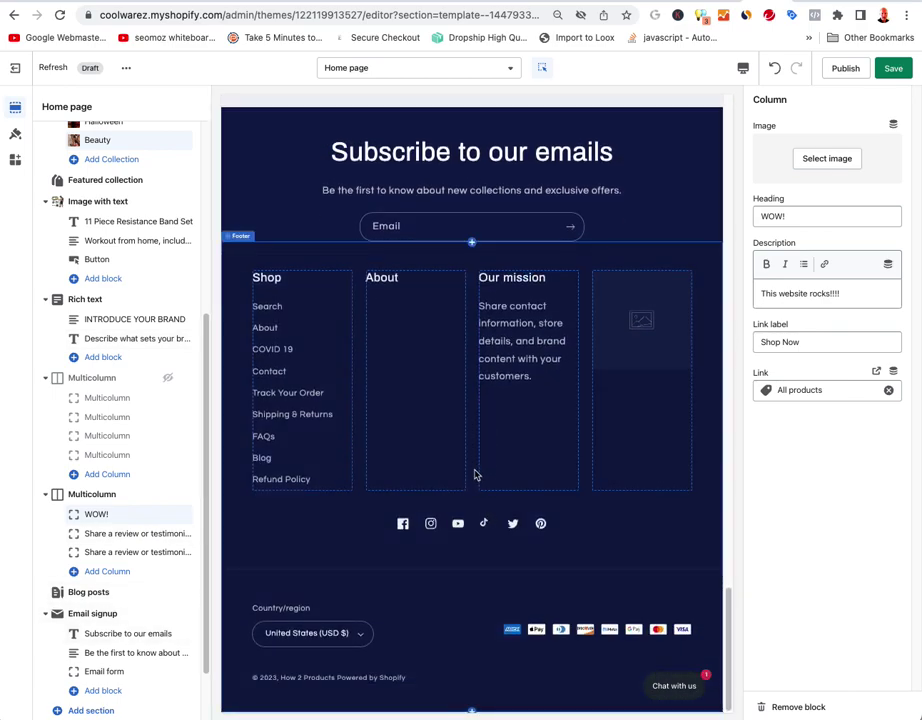
scroll(527, 531, up, 8)
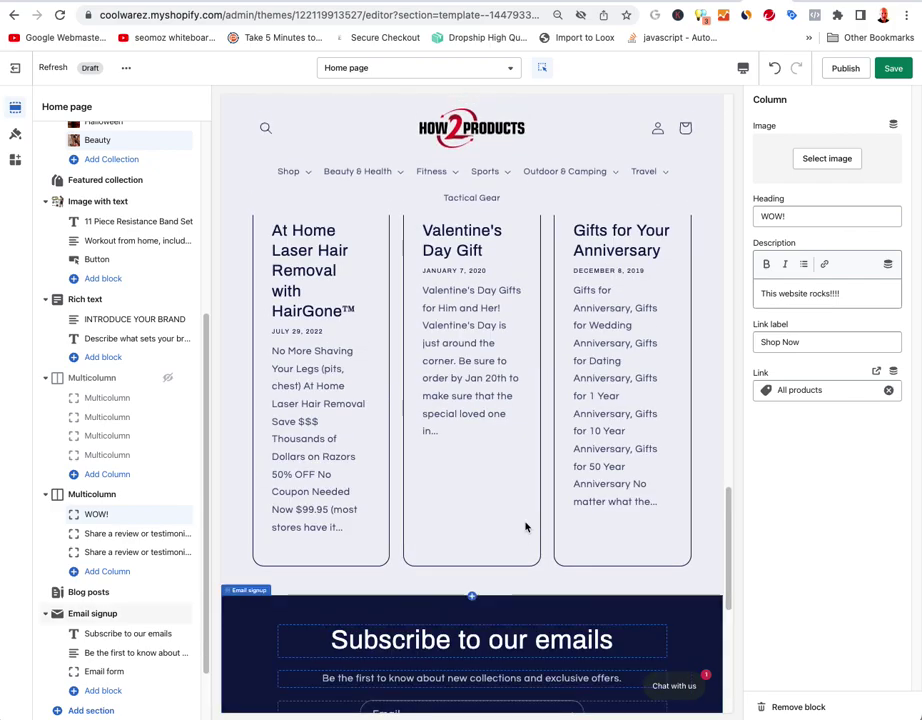
scroll(530, 515, up, 10)
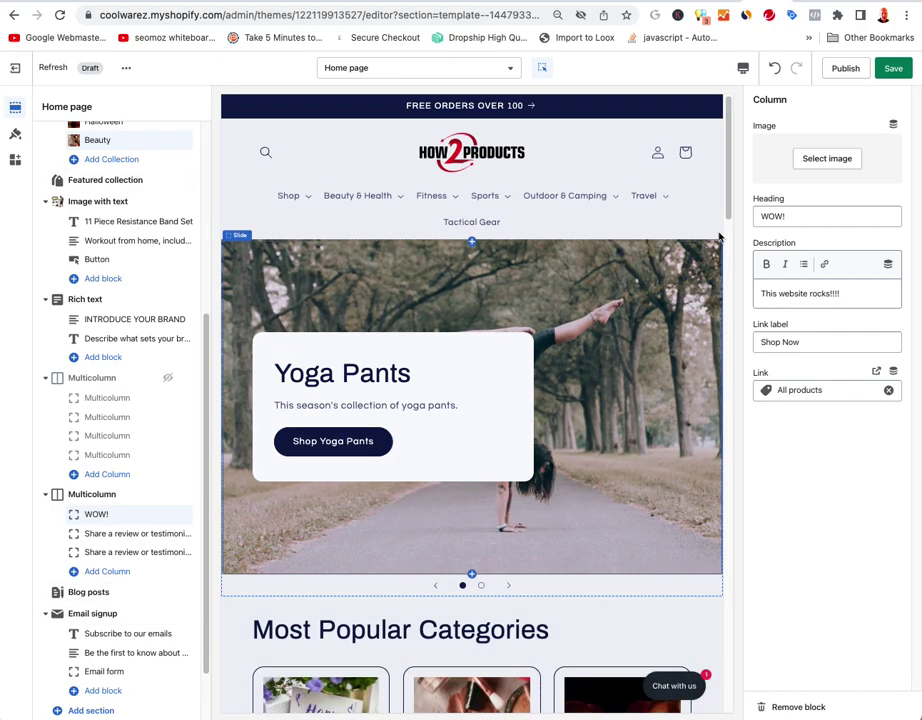
click(898, 74)
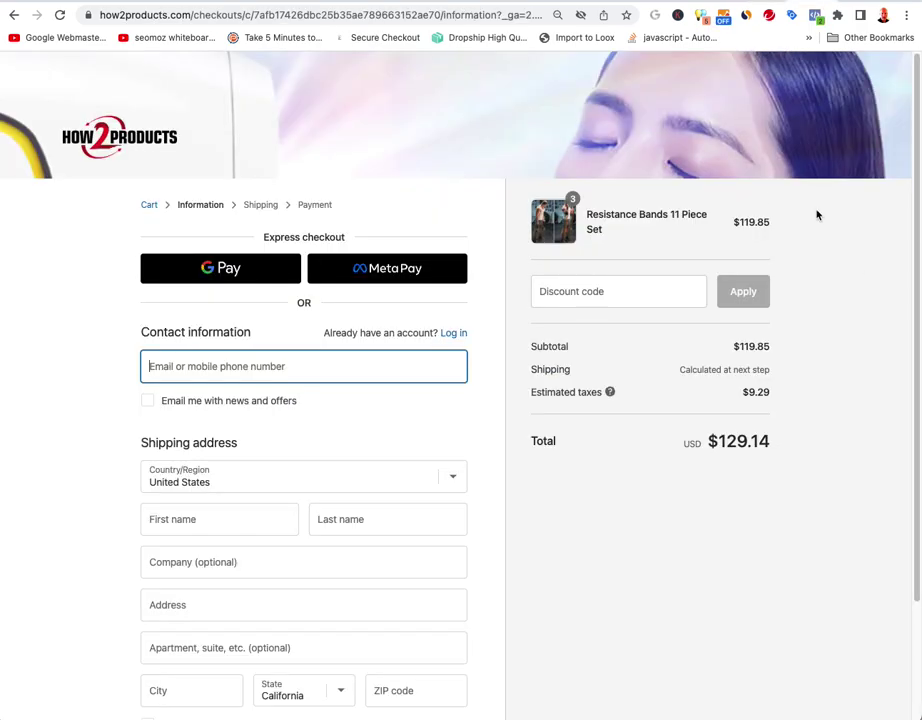
click(118, 130)
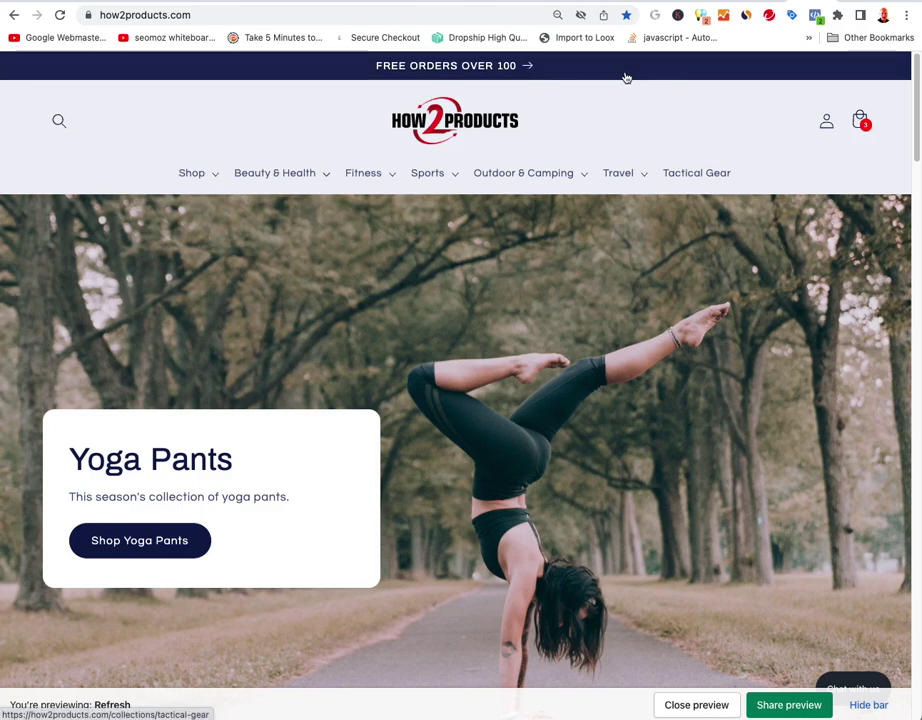
key(super+w)
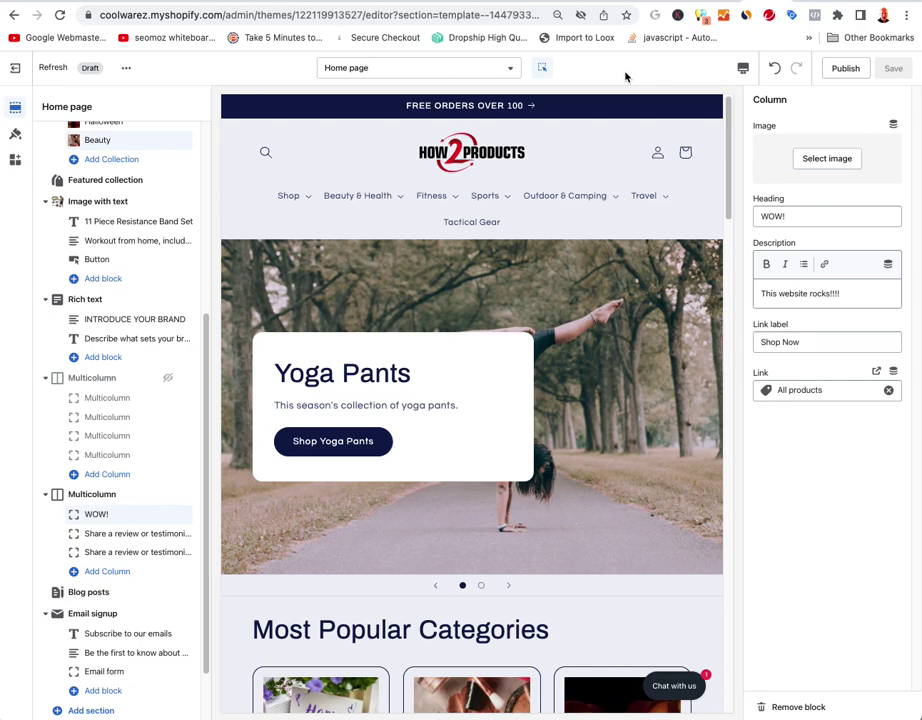
- Turn on auto-rotating slides for the Slideshow section and save the theme
scroll(110, 260, up, 5)
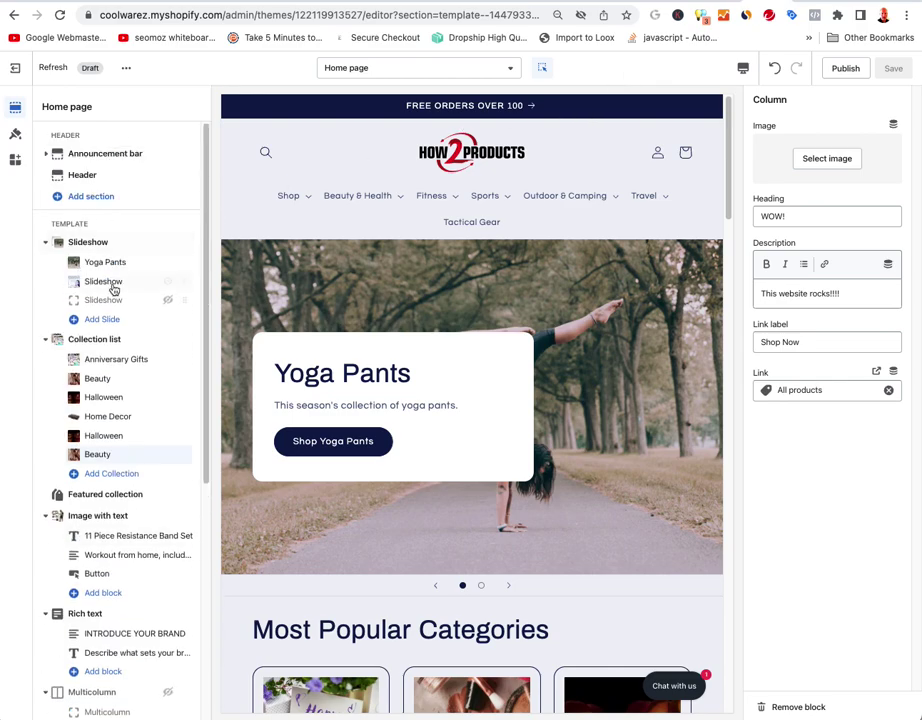
click(105, 248)
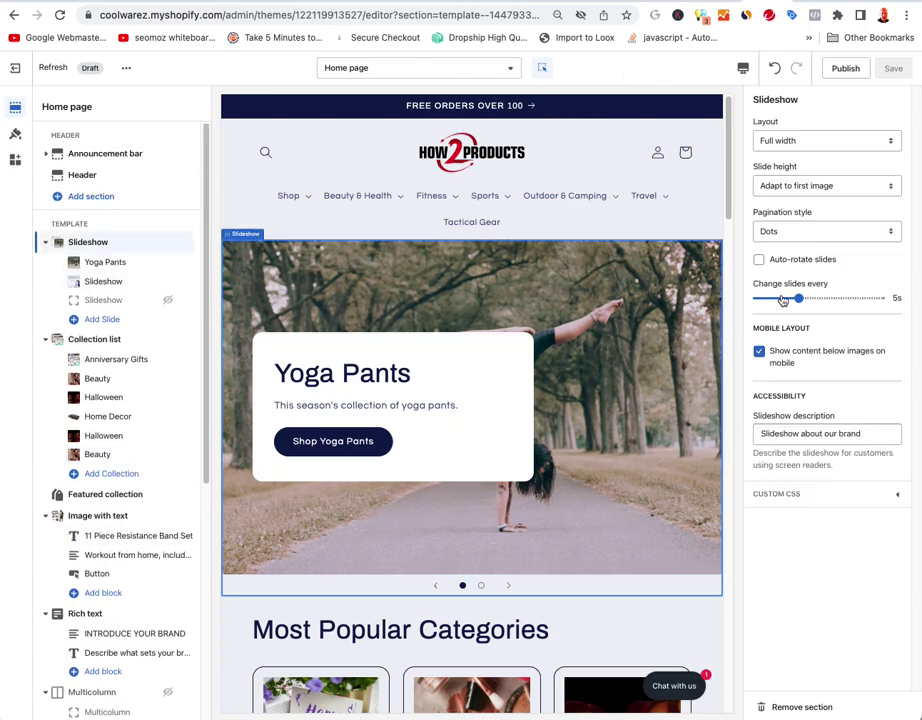
click(770, 262)
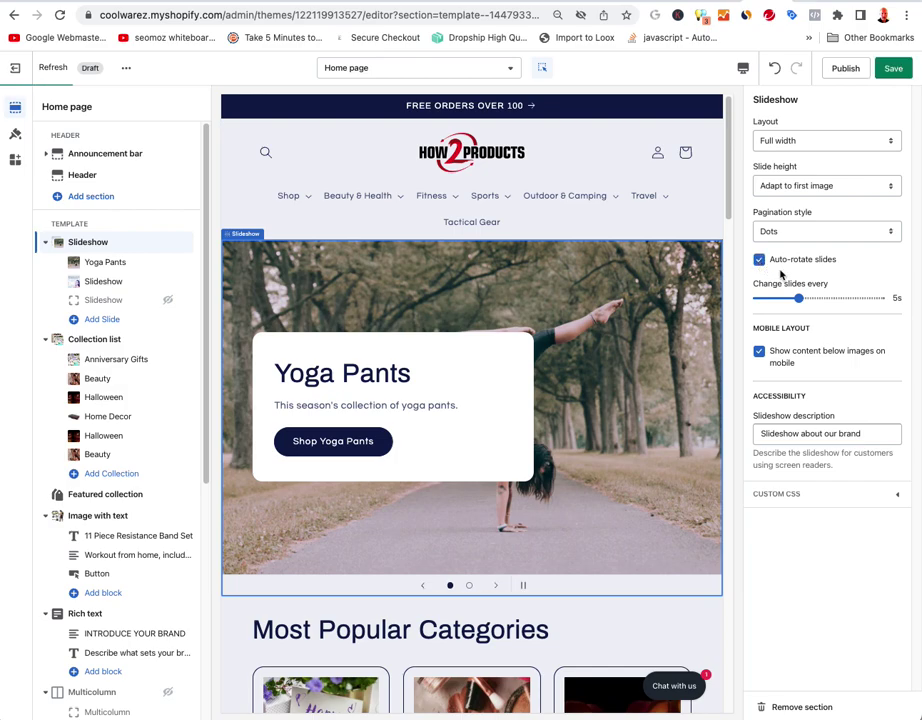
click(893, 70)
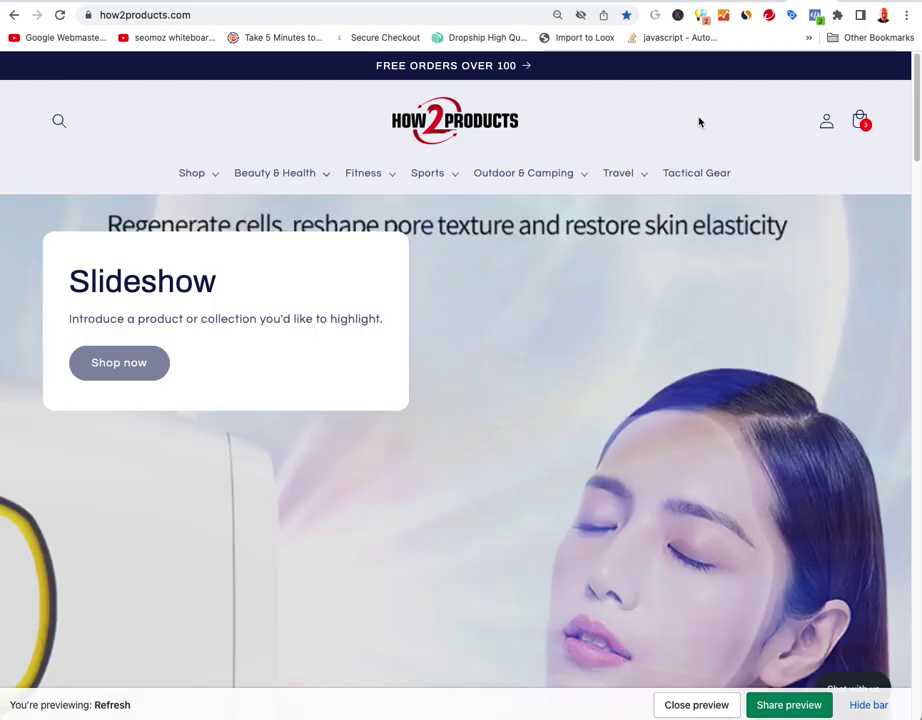
- Check the slideshow and popular categories on the storefront, and view the Anniversary Gifts collection page
scroll(690, 134, down, 2)
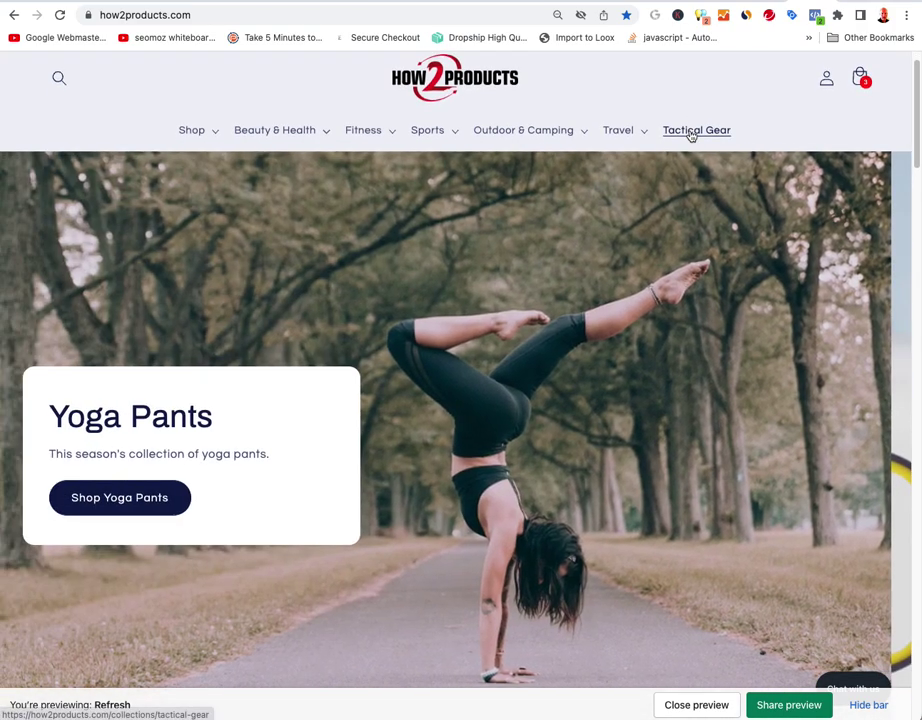
scroll(689, 136, down, 5)
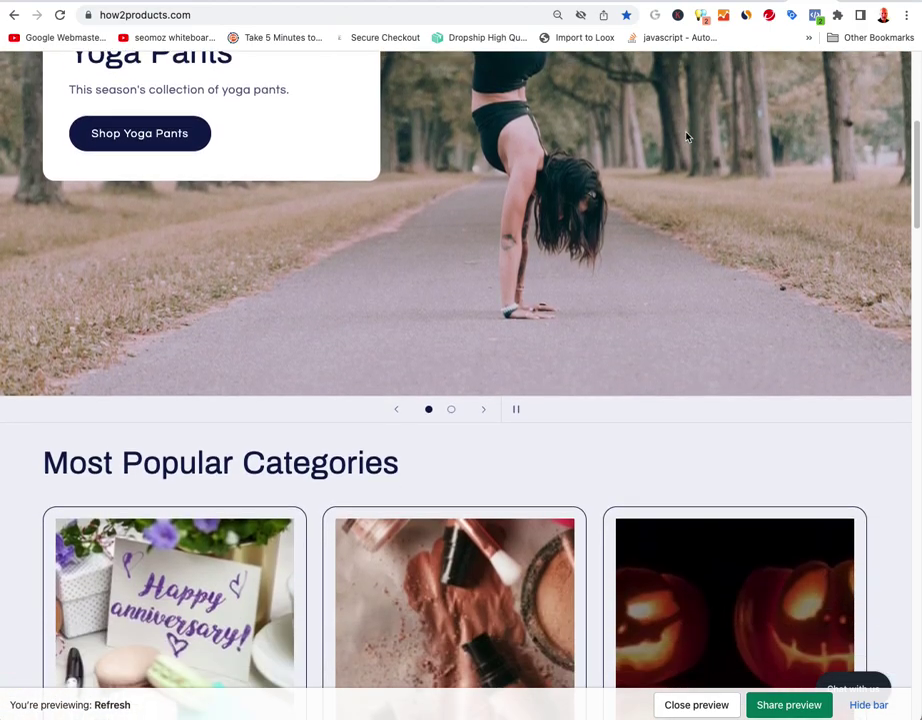
scroll(685, 138, down, 3)
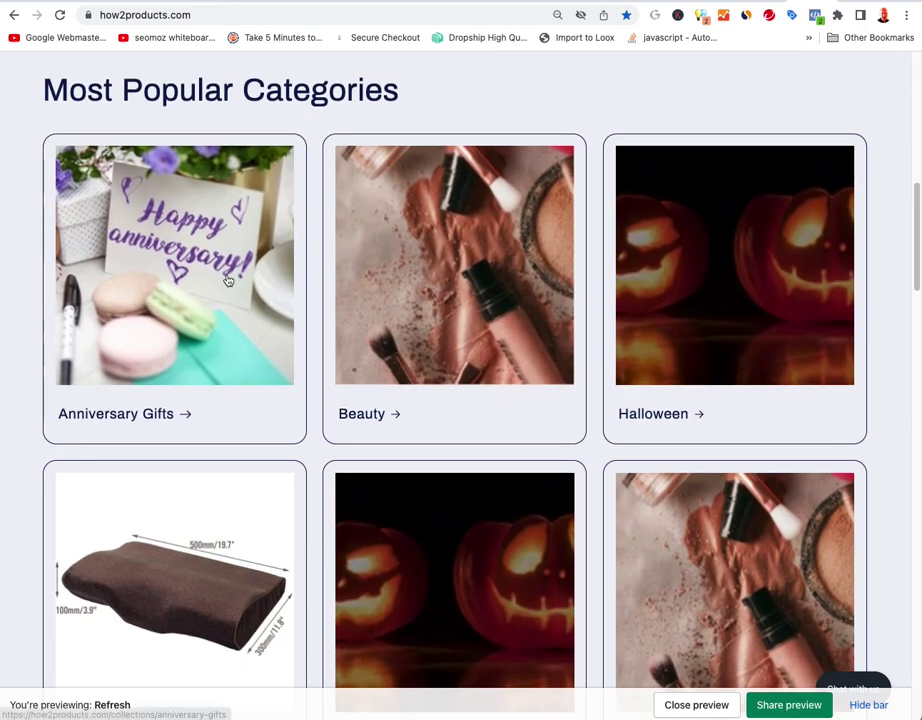
click(280, 295)
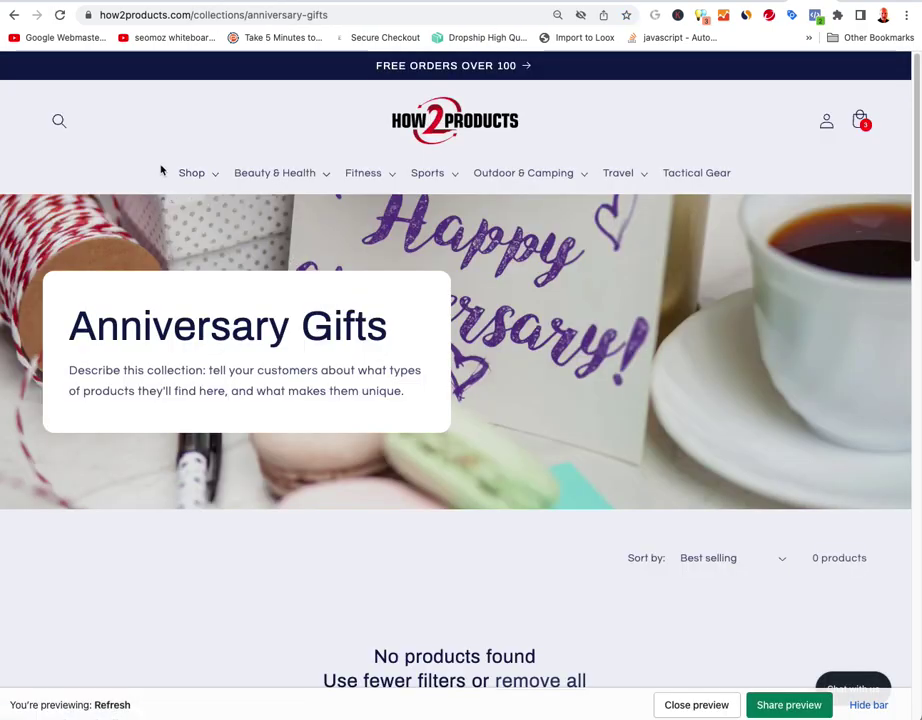
scroll(374, 313, down, 4)
scroll(373, 319, up, 5)
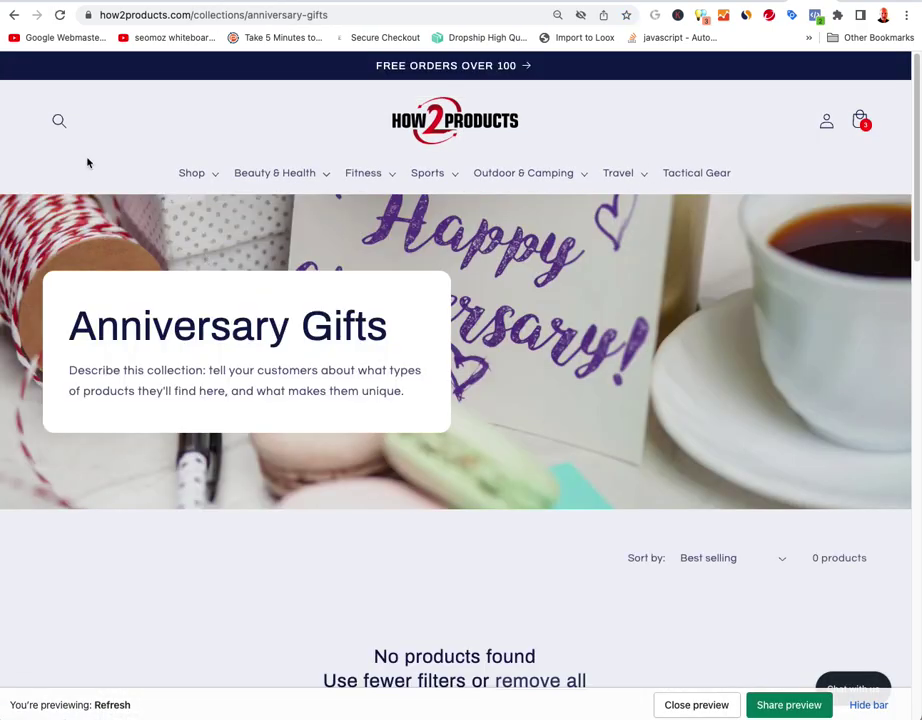
click(12, 17)
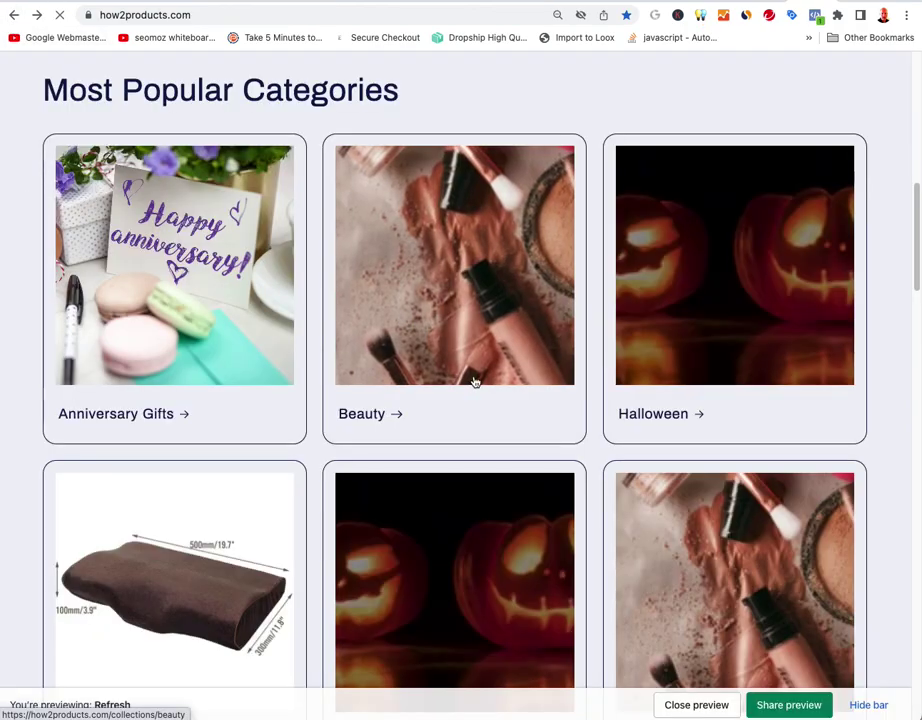
- Examine the storefront home page from the fitness products through the resistance band banner to the testimonial columns
scroll(474, 381, down, 3)
scroll(474, 381, down, 4)
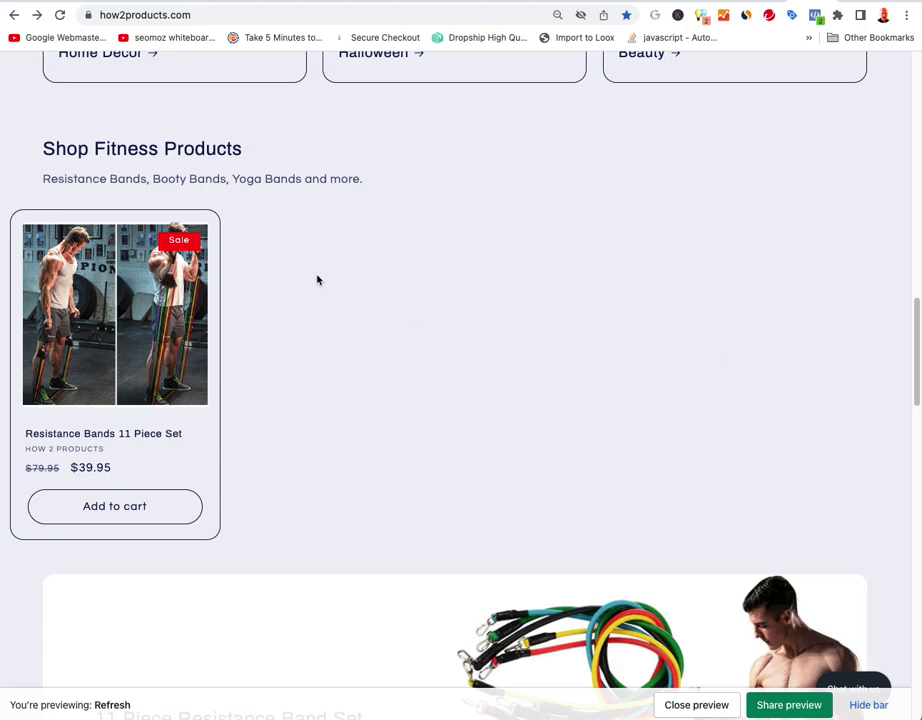
scroll(457, 323, down, 4)
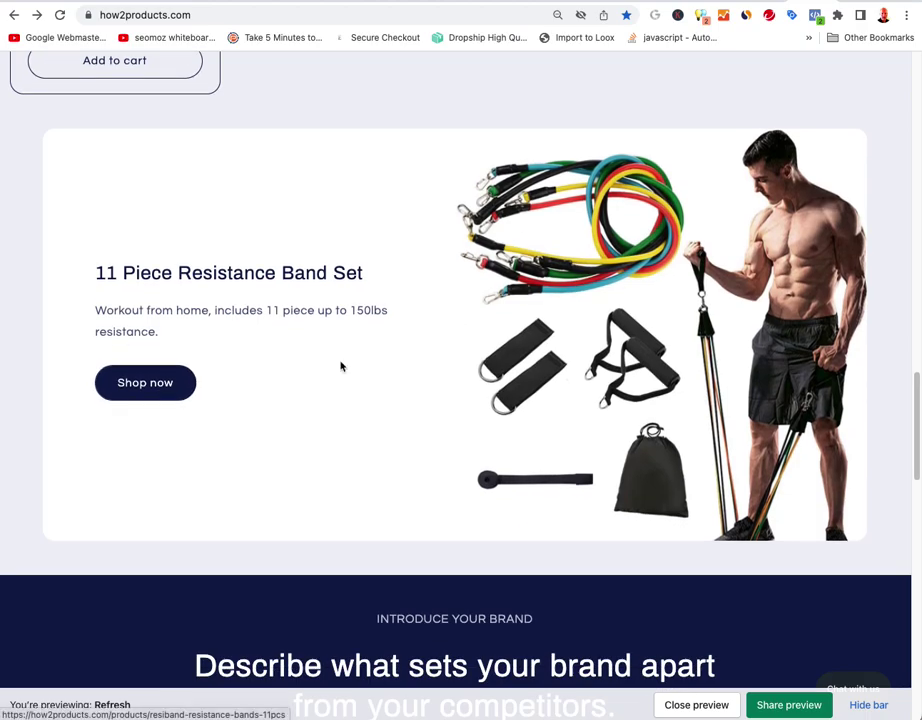
scroll(385, 365, down, 2)
scroll(356, 340, down, 3)
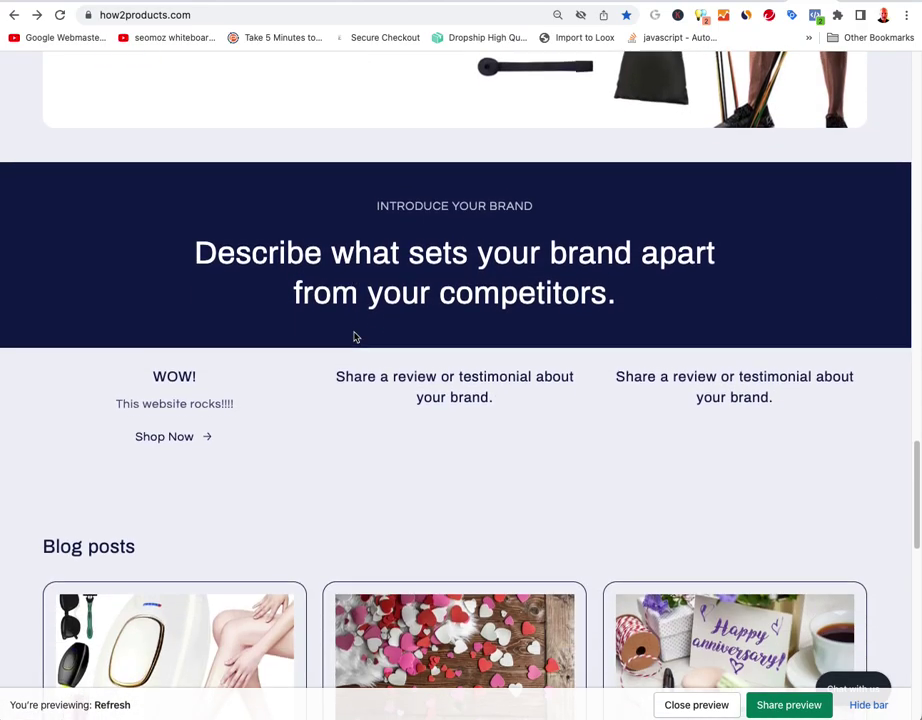
- Examine the rest of the storefront home page, from the blog posts through the email signup to the footer links
scroll(356, 336, down, 3)
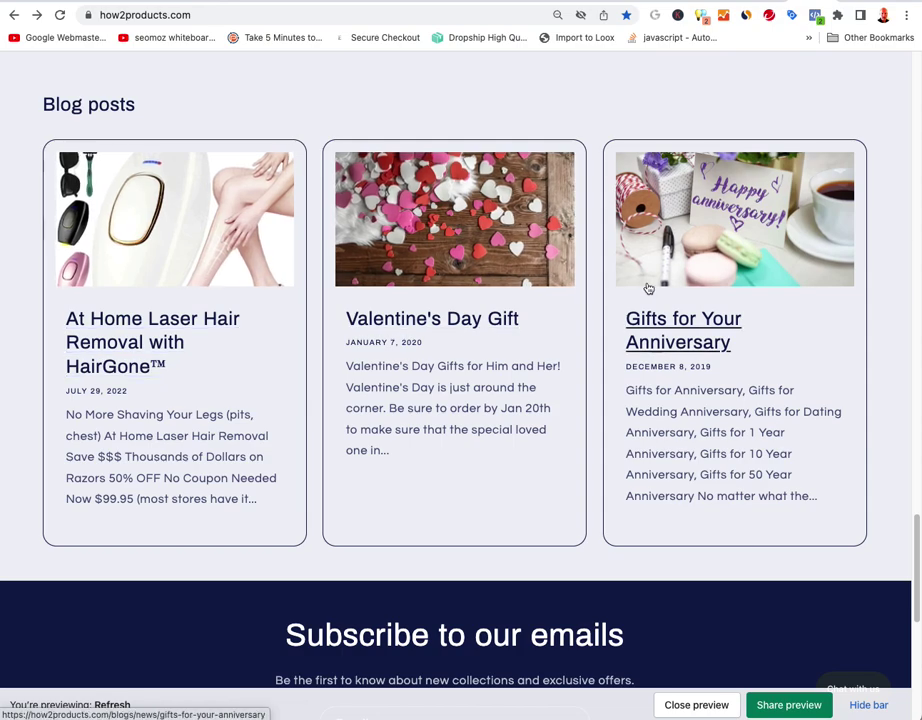
scroll(506, 331, down, 3)
click(437, 470)
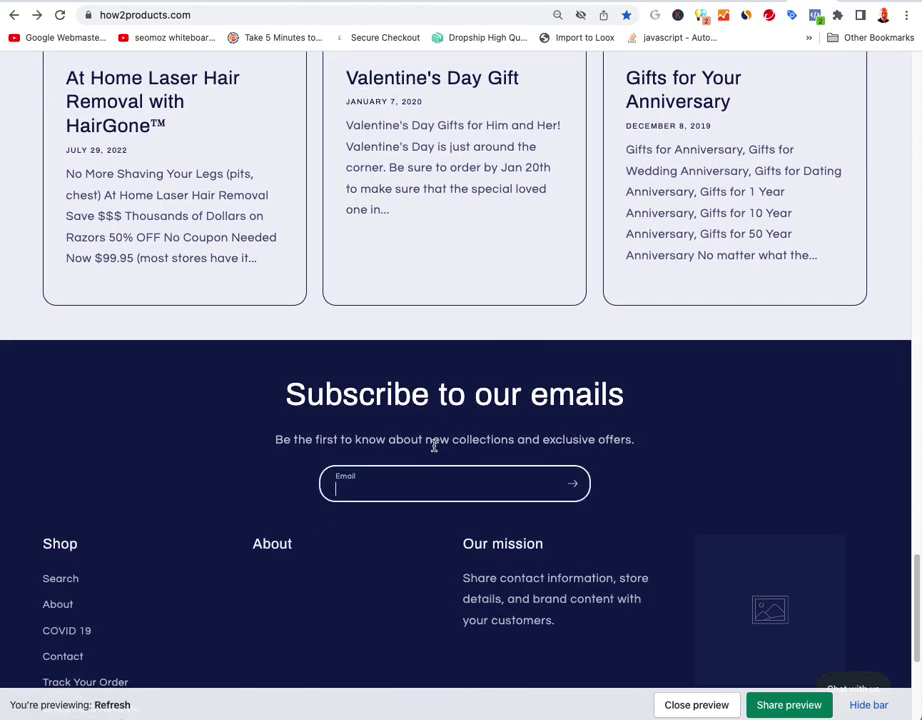
scroll(434, 445, down, 3)
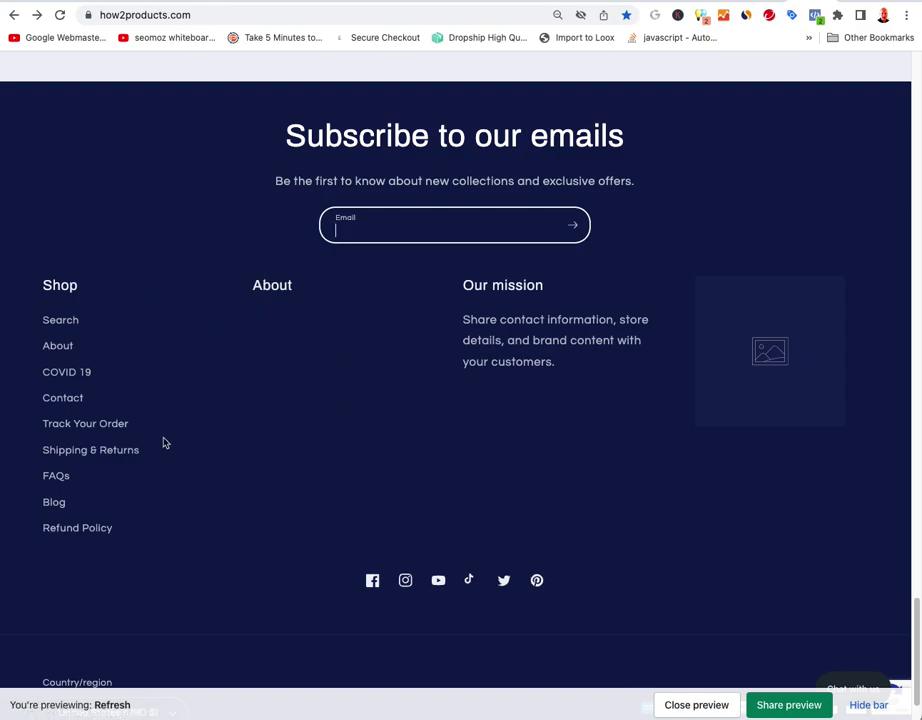
scroll(590, 379, up, 15)
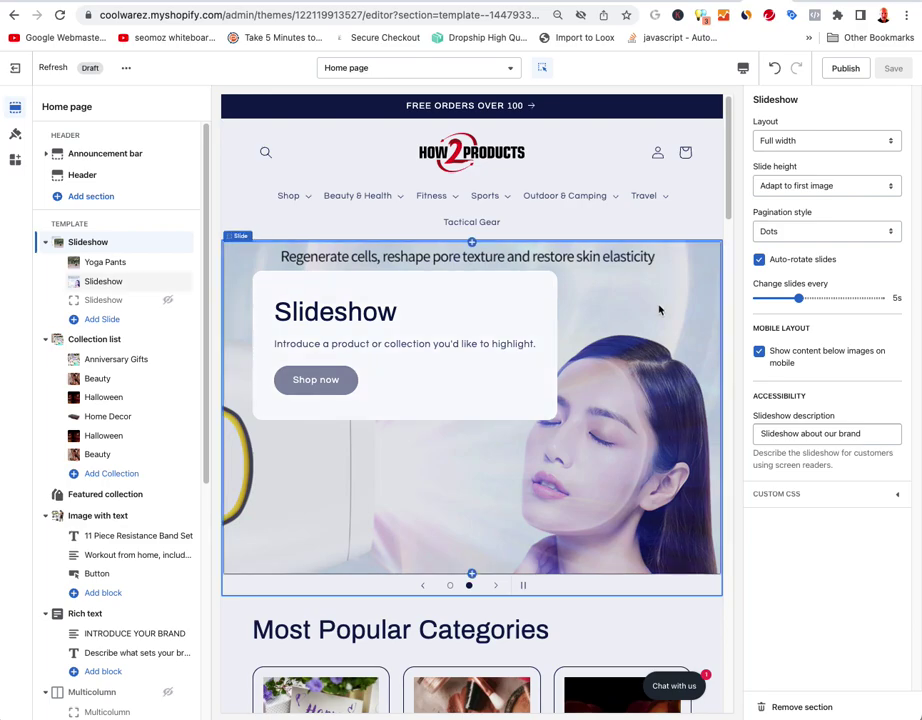
- Leave the theme editor and view the store's navigation menus
click(31, 69)
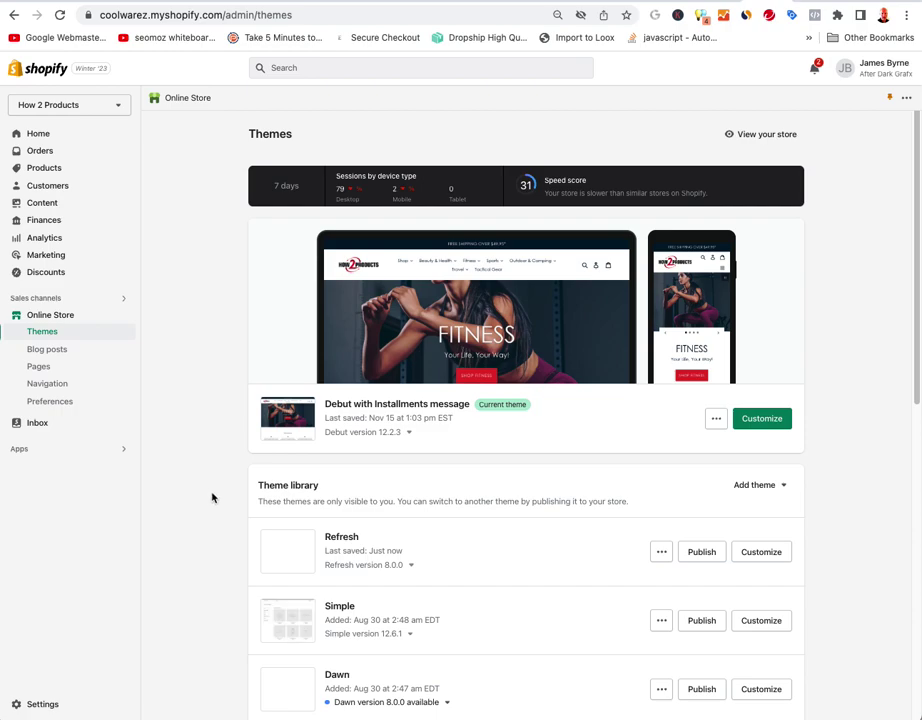
click(33, 384)
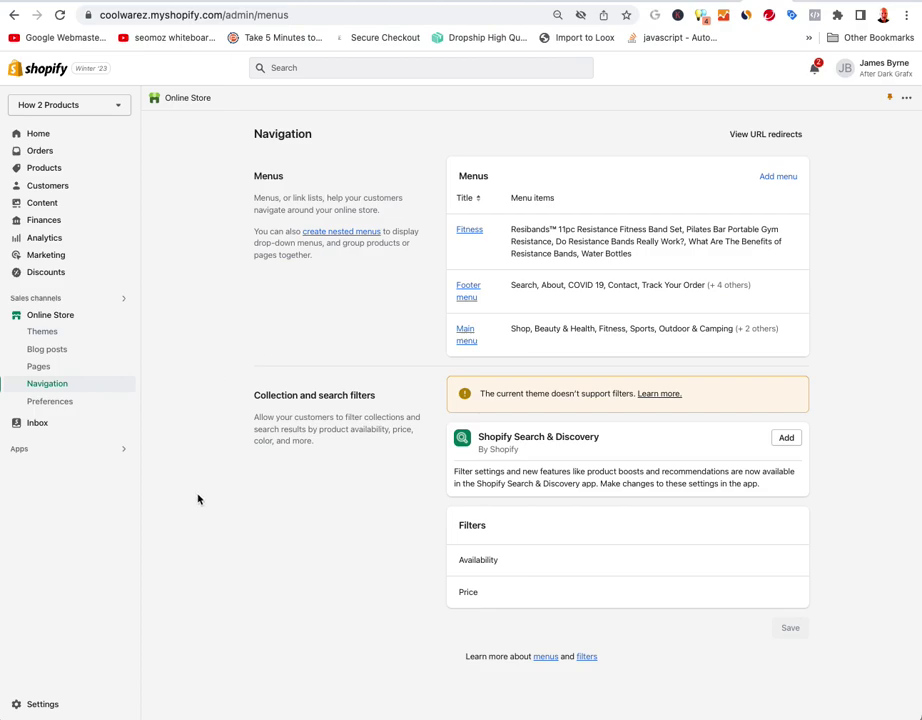
- Return to the store's themes and open the Refresh theme from the theme library for customizing
click(56, 317)
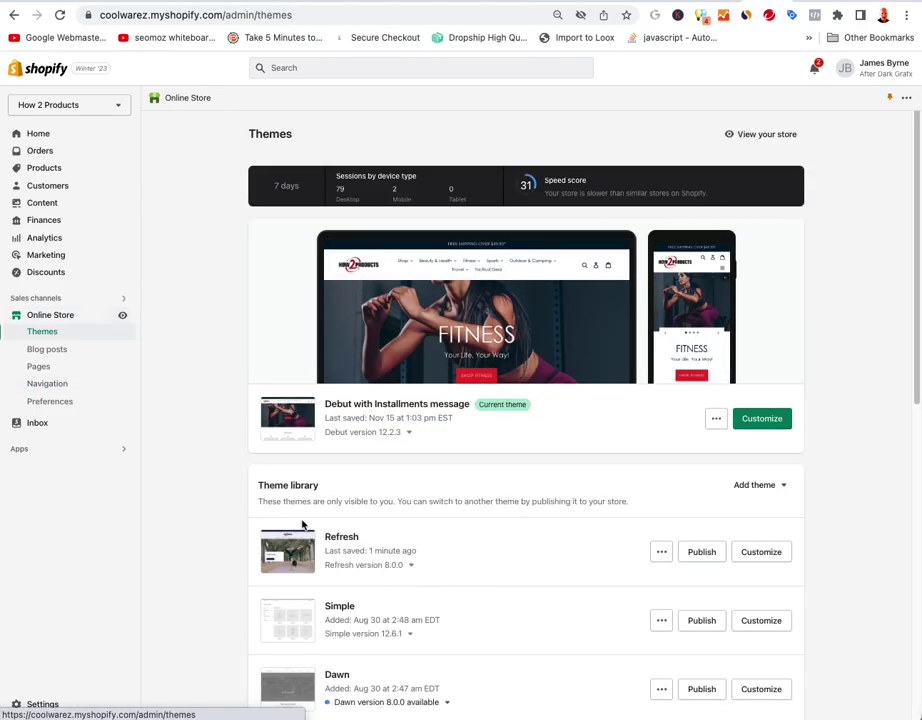
scroll(207, 532, down, 2)
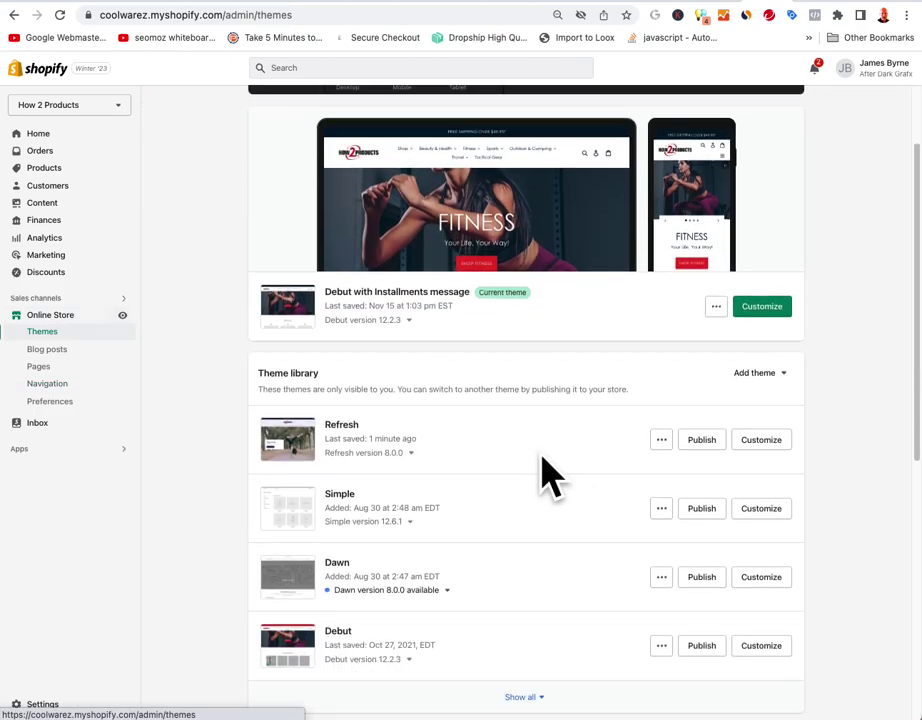
scroll(566, 454, down, 2)
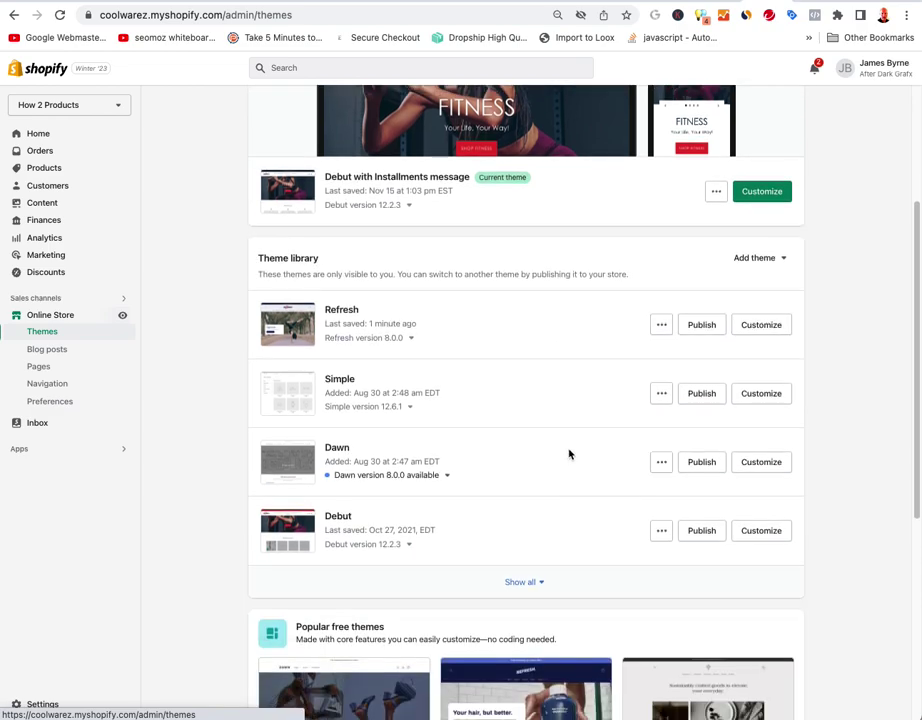
click(663, 329)
click(761, 324)
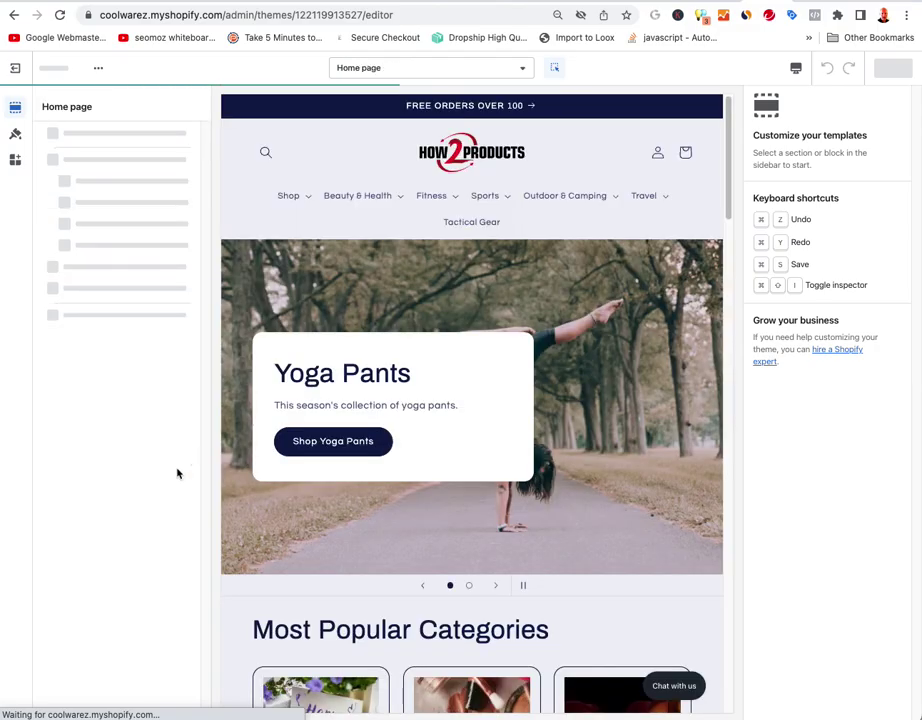
- Open the settings of the Footer section at the end of the home page and show its blocks
scroll(387, 516, down, 10)
scroll(349, 534, down, 10)
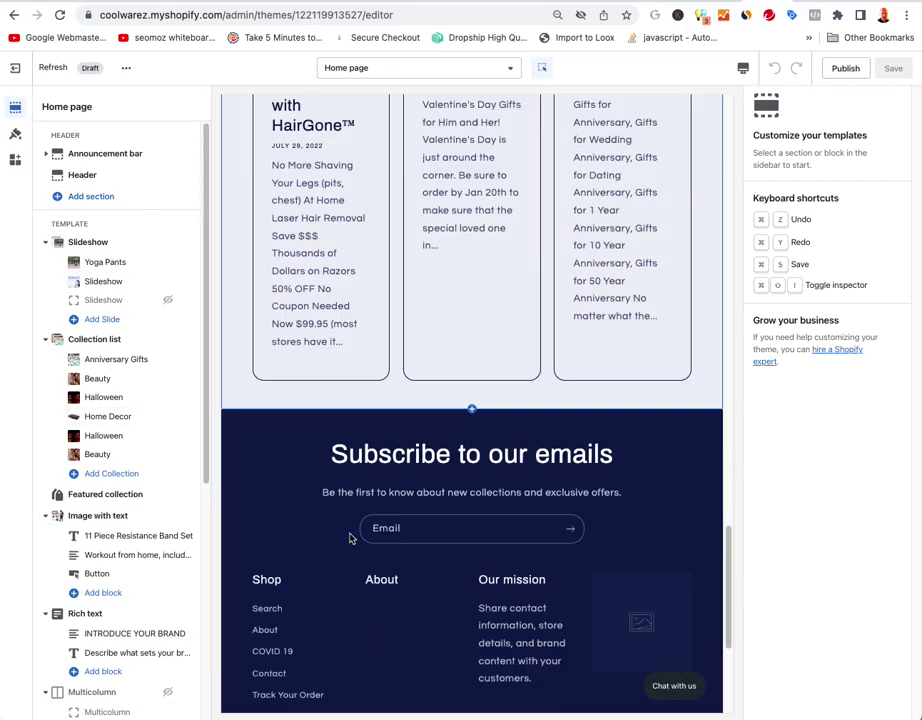
scroll(124, 606, down, 5)
scroll(128, 616, down, 1)
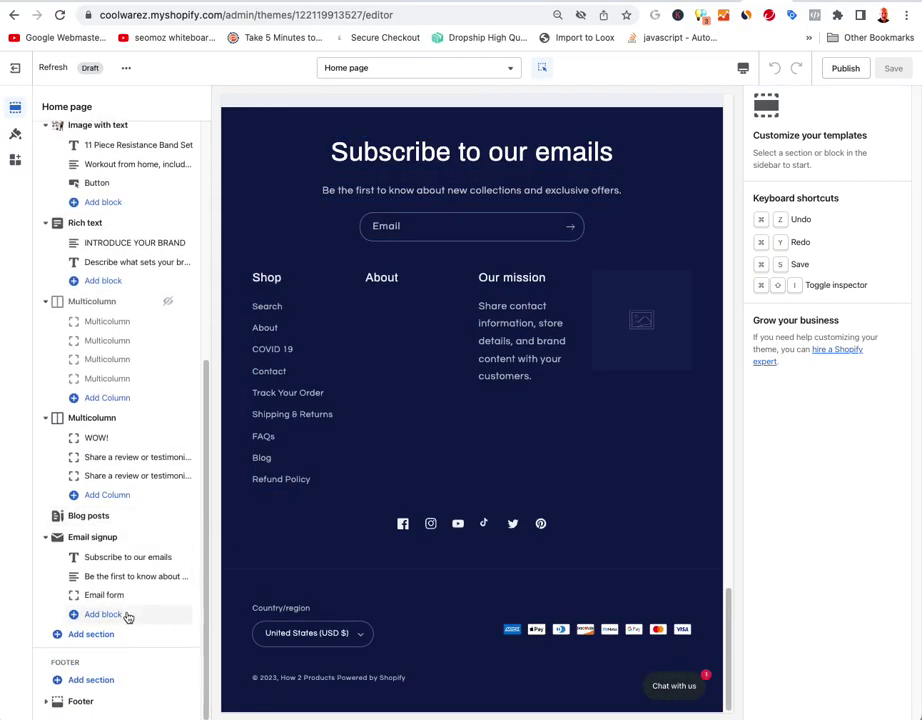
click(80, 701)
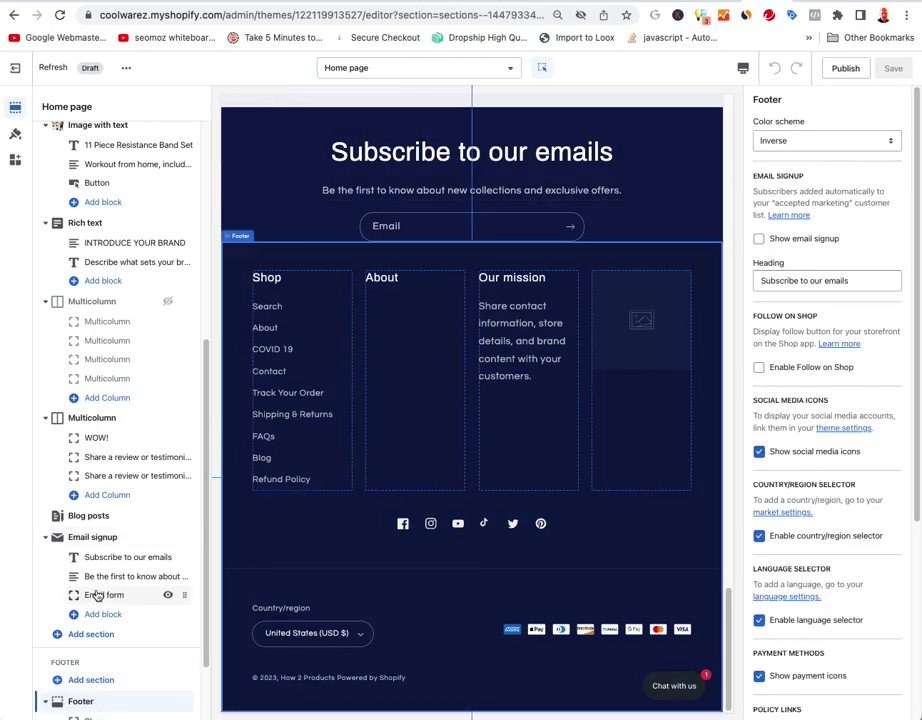
scroll(70, 592, down, 2)
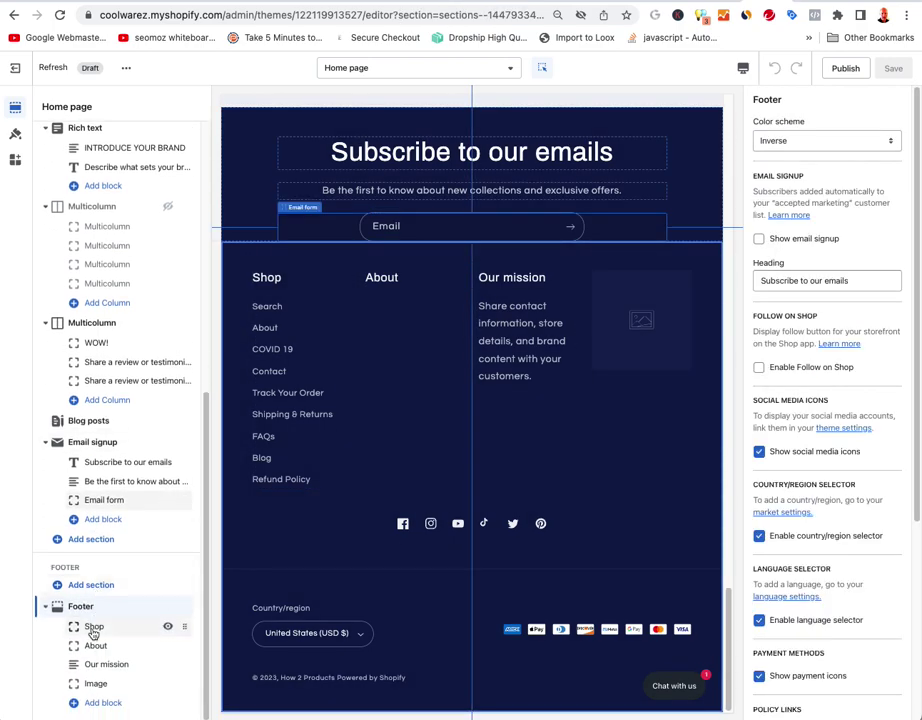
- Try Main menu as the menu of the footer's Shop block, and set it back to Footer menu
click(93, 627)
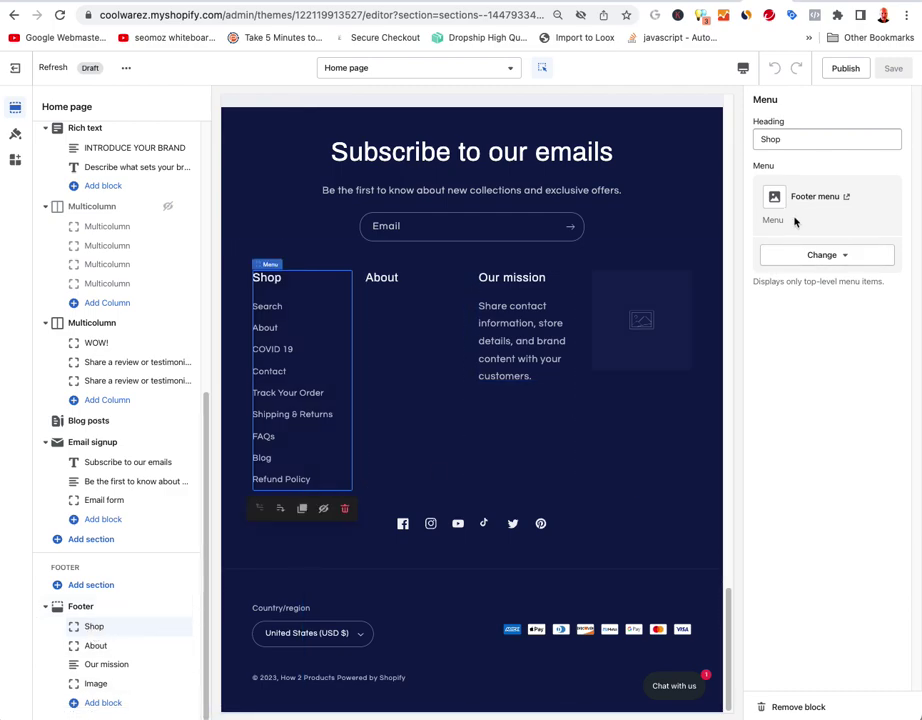
click(821, 255)
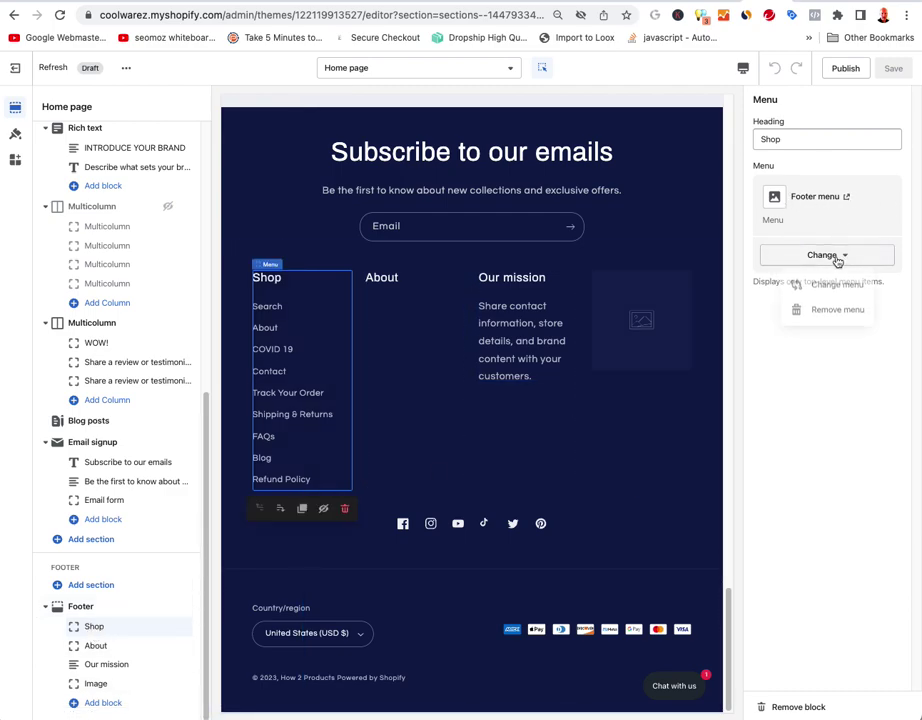
click(830, 287)
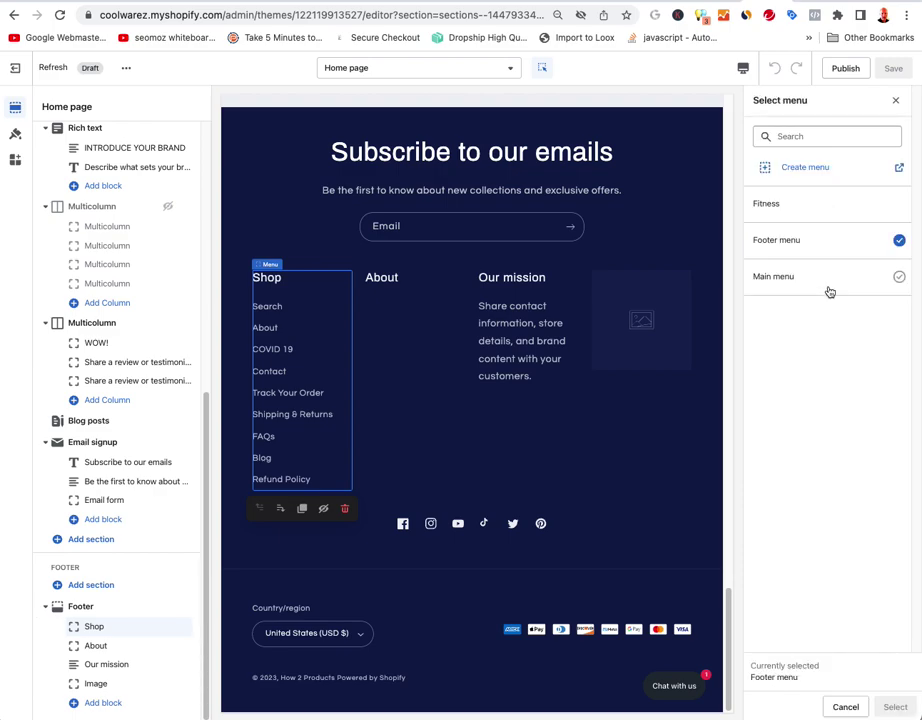
click(827, 285)
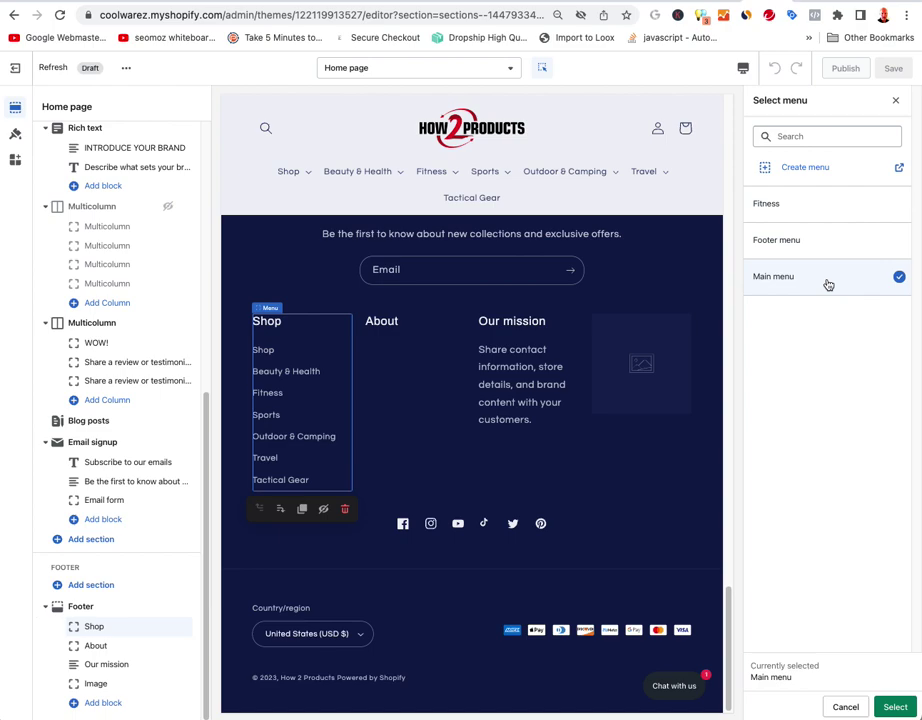
click(838, 241)
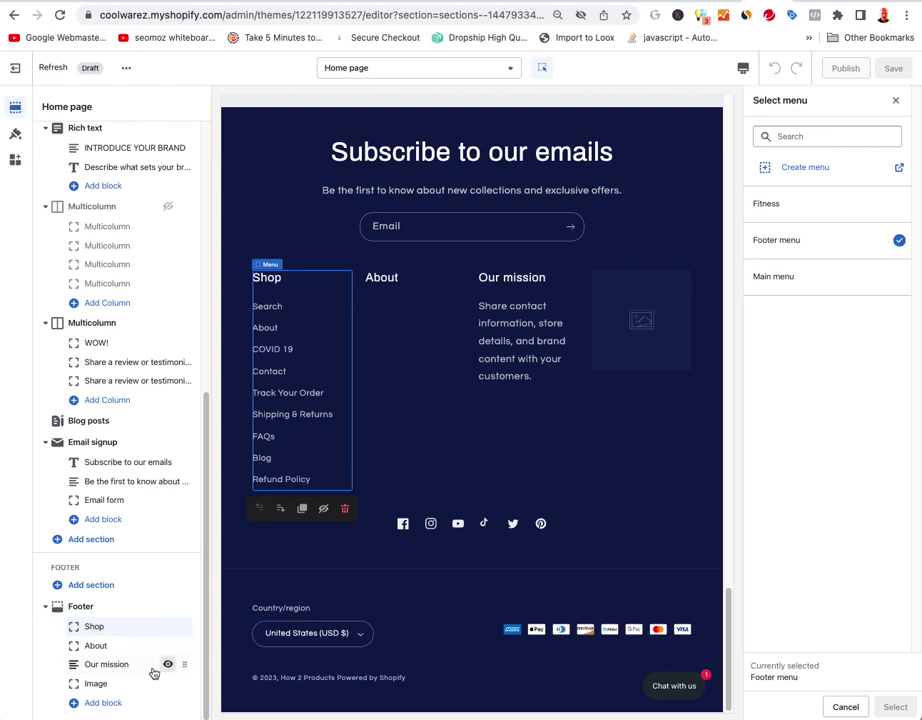
- Try Main menu as the menu of the footer's empty About block
click(105, 647)
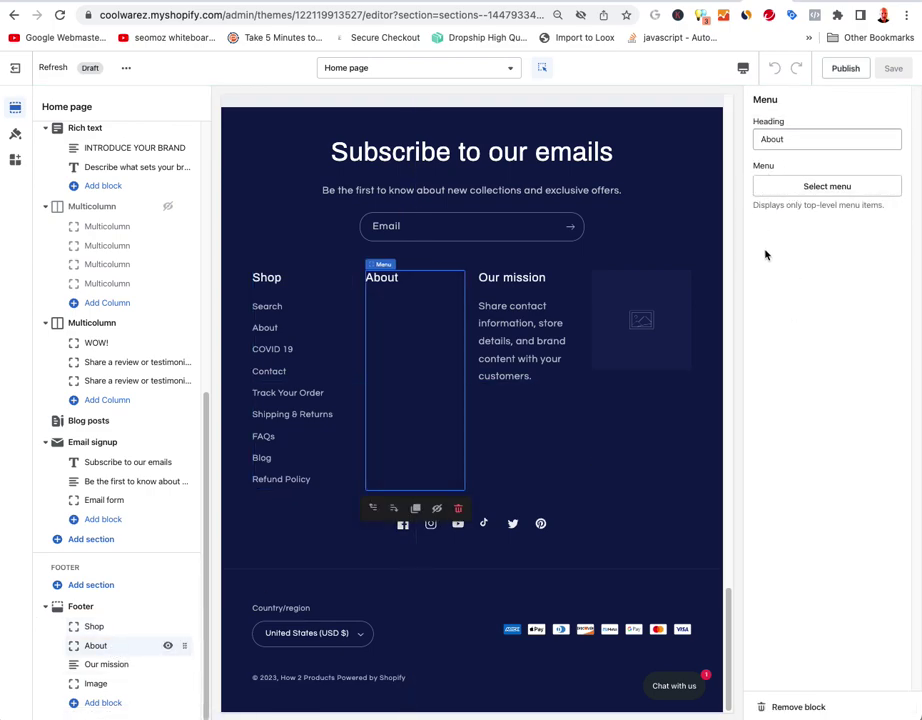
click(812, 189)
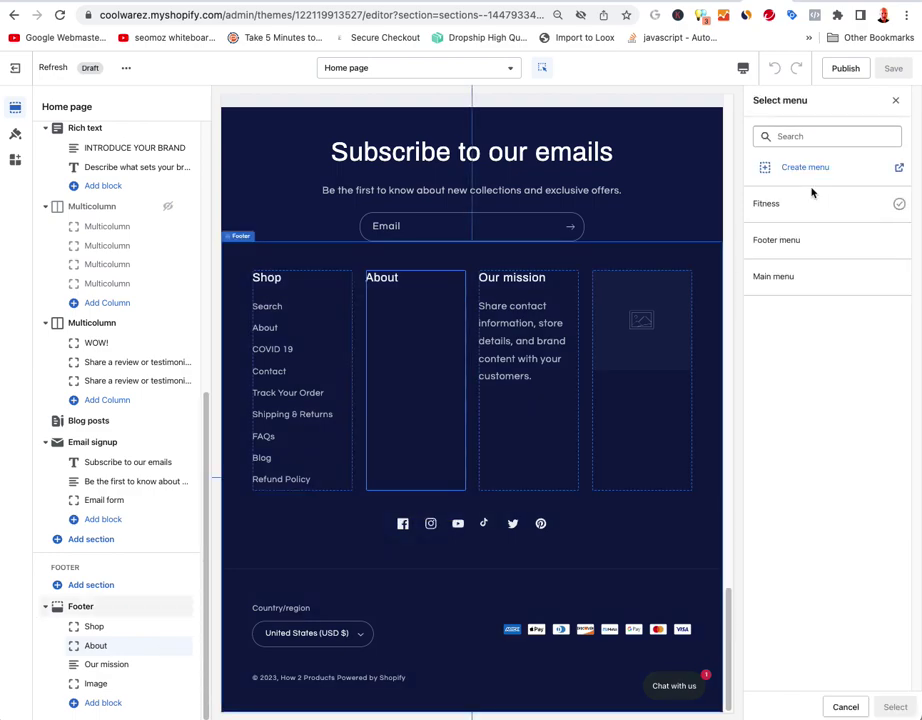
click(776, 277)
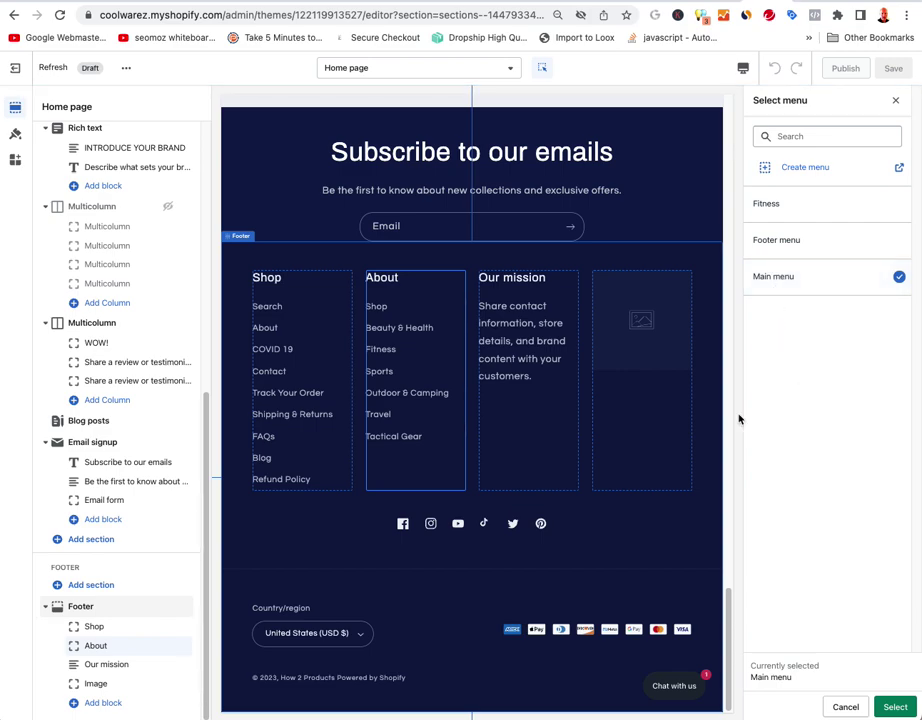
- Add a text block to the footer and open its subtext for editing
click(105, 704)
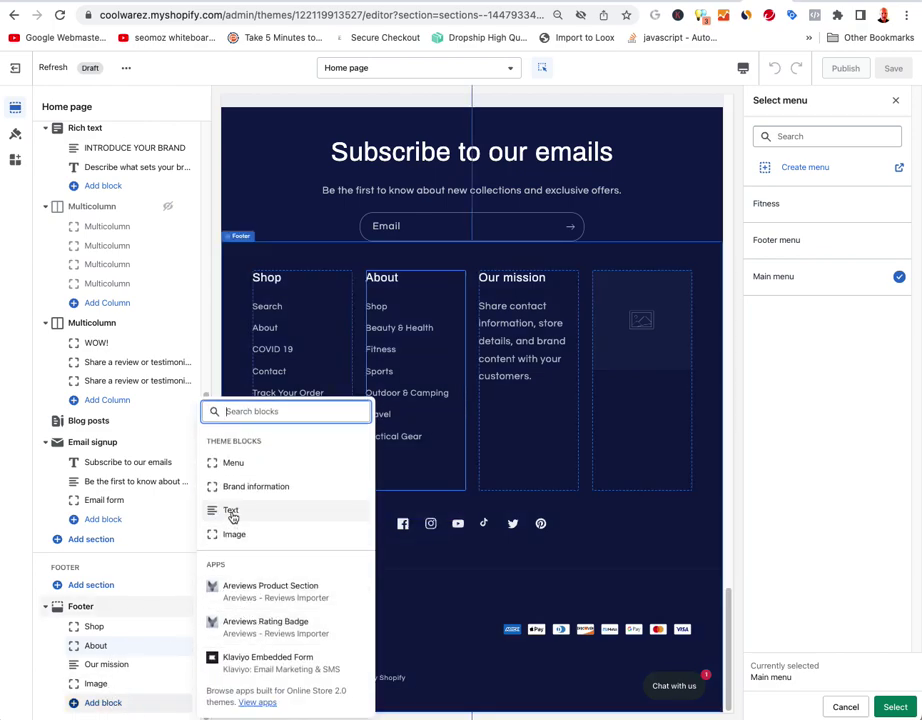
click(231, 512)
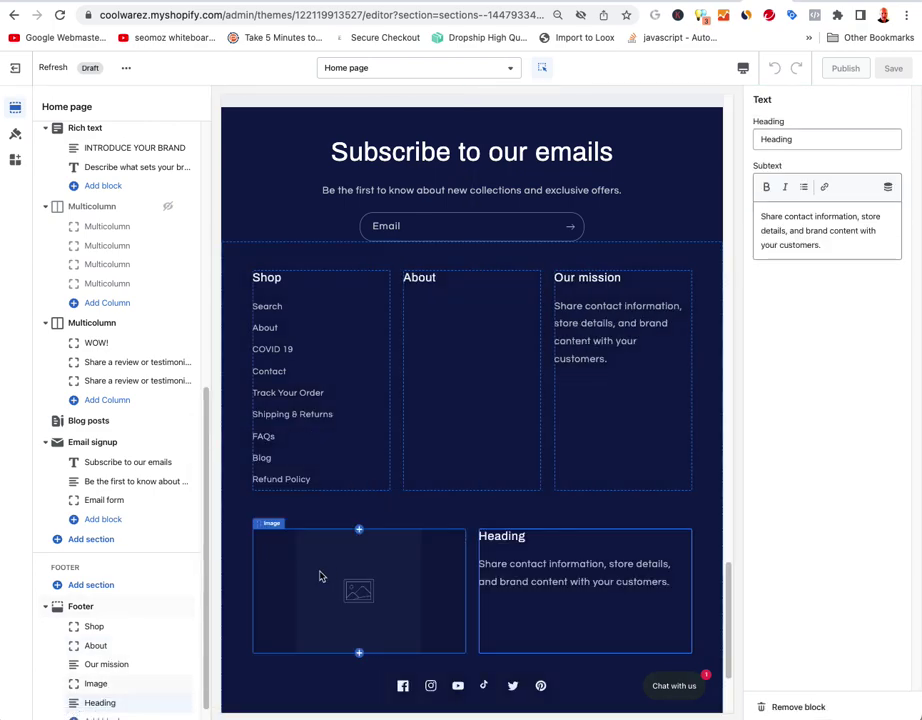
click(800, 243)
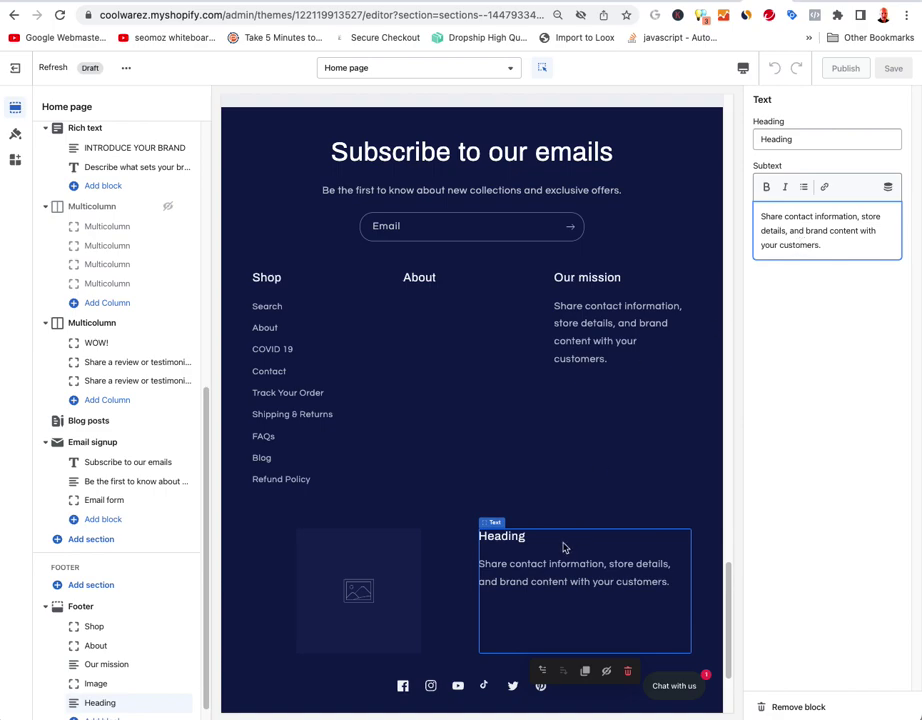
- Assign Main menu to the footer's About block and confirm the selection
click(472, 360)
click(853, 190)
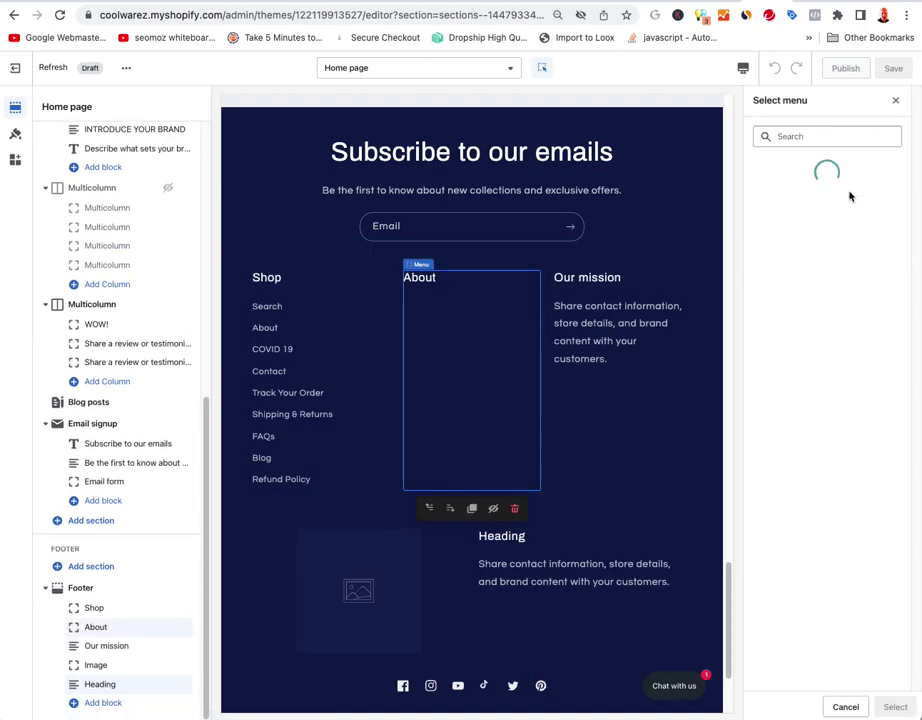
click(789, 276)
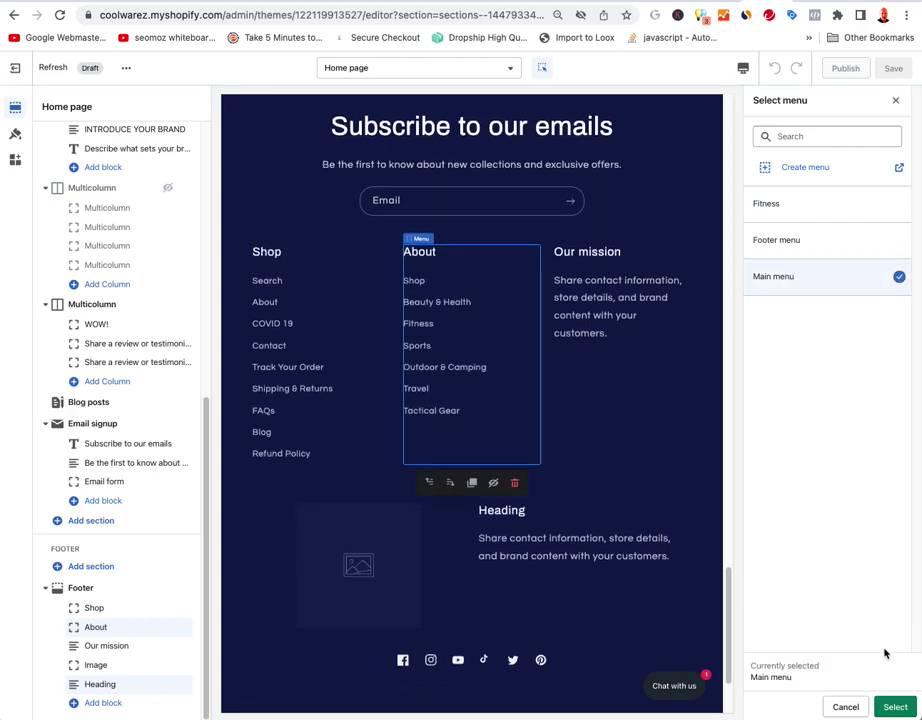
click(896, 707)
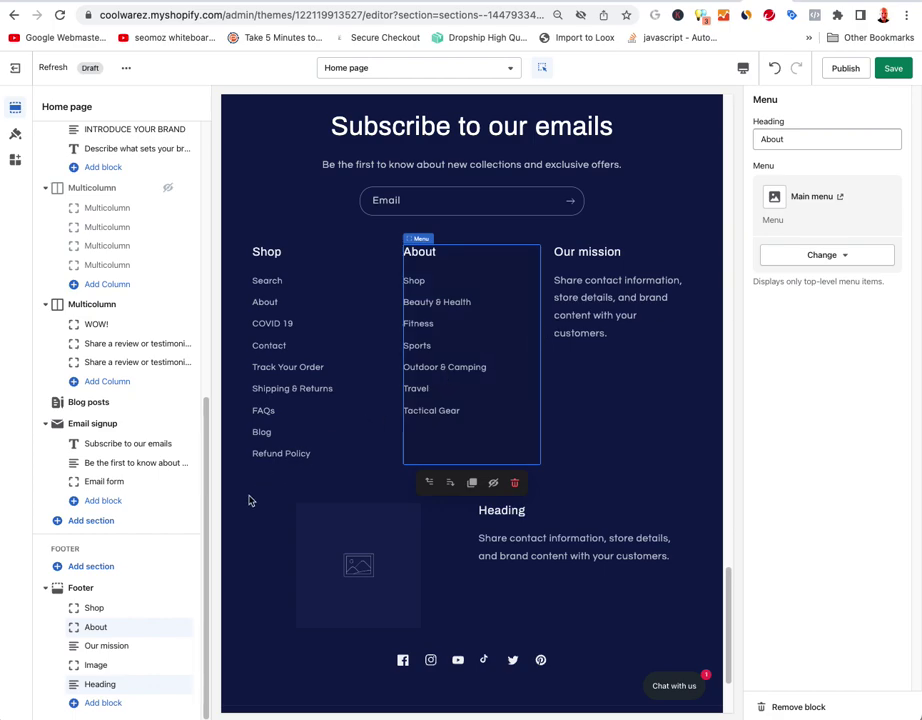
- Hide the added Heading text block in the footer and remove it
click(571, 566)
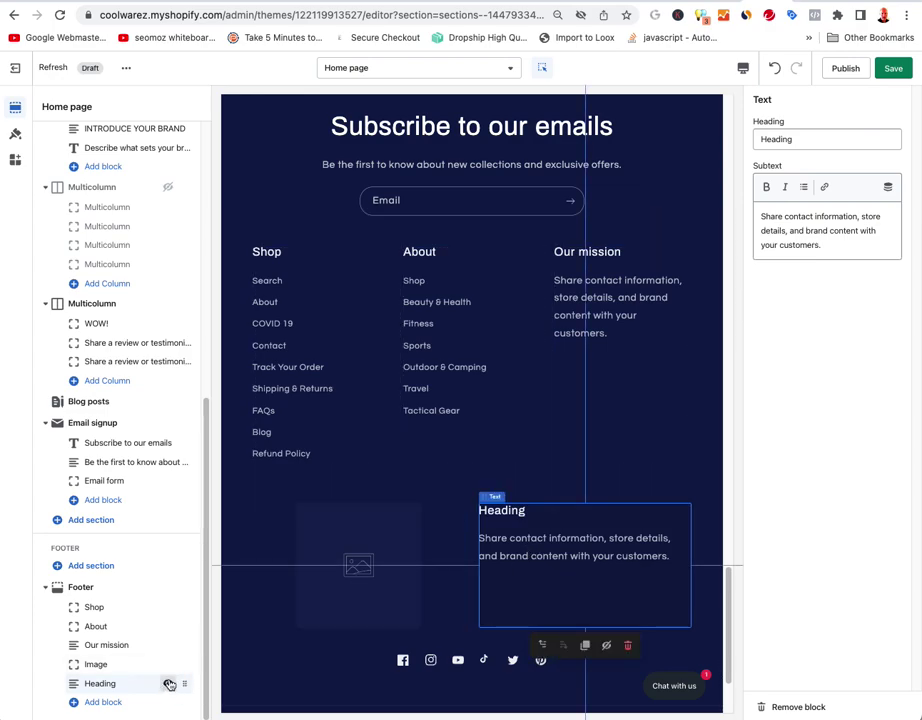
click(169, 684)
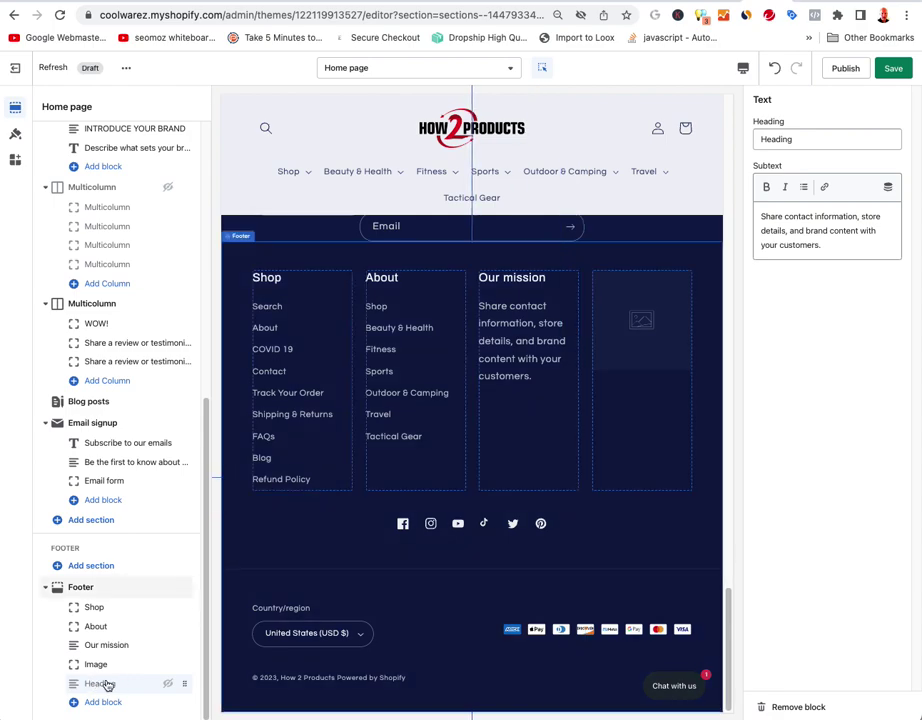
click(799, 706)
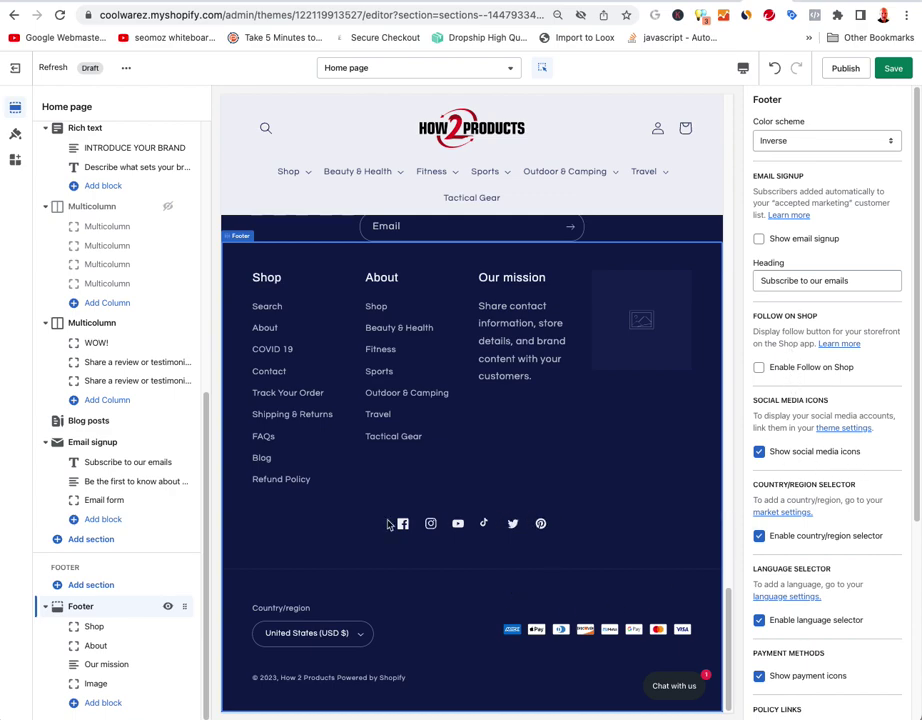
- Switch the footer's social media icons off and on again, and try the payment icons option
click(764, 454)
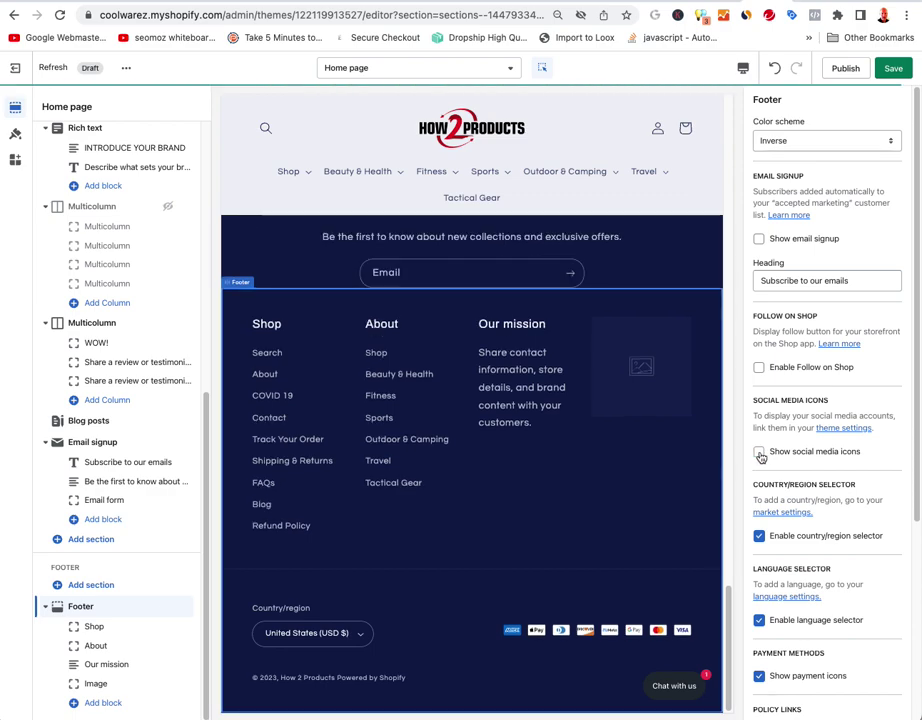
click(762, 455)
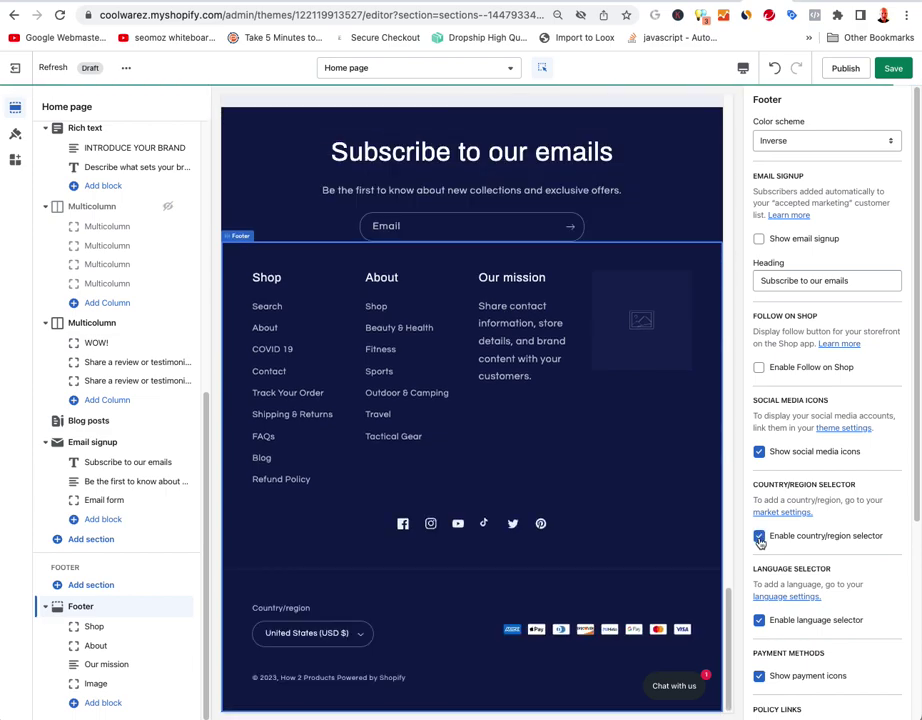
click(759, 677)
- Show the store's policy links in the footer and review the remaining footer settings
scroll(800, 650, down, 2)
scroll(818, 645, down, 1)
click(760, 515)
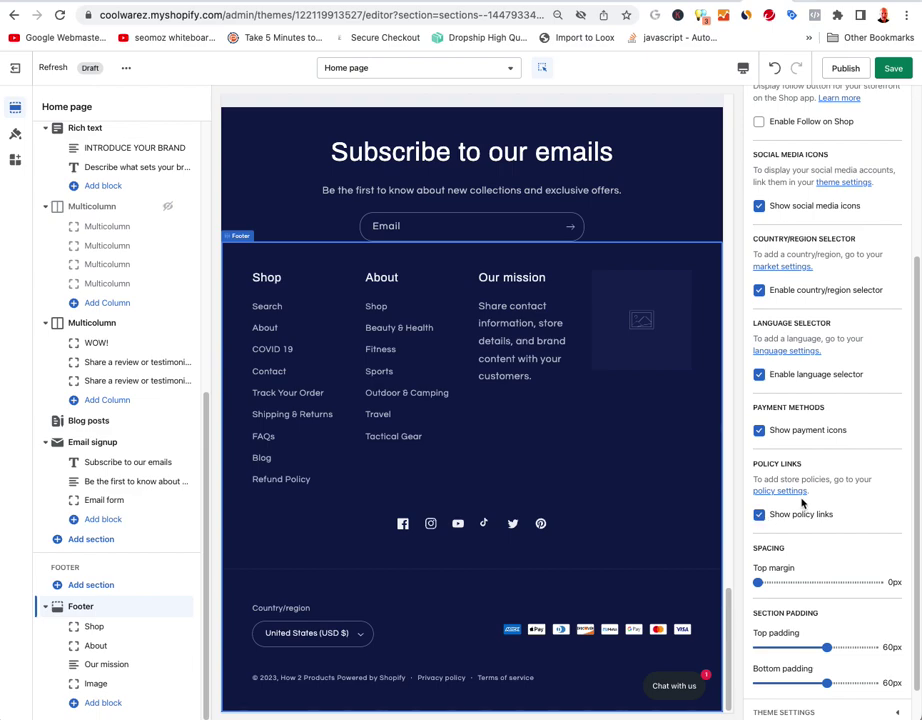
scroll(802, 503, down, 1)
scroll(802, 501, up, 5)
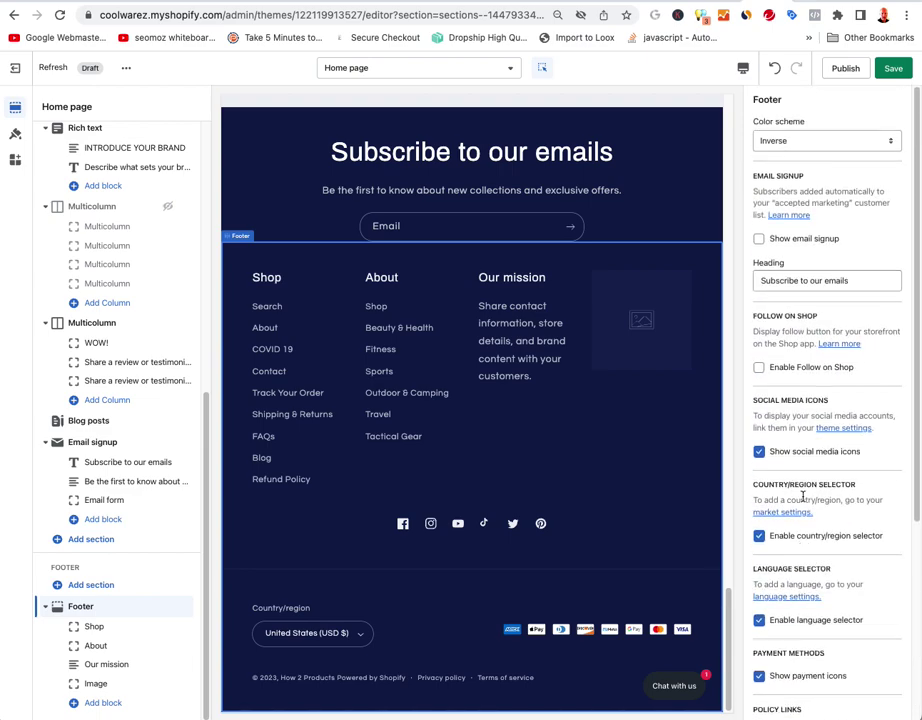
- Save the footer changes, replace the Our mission block's subtext with "How2Products rules the world." and save again
click(892, 68)
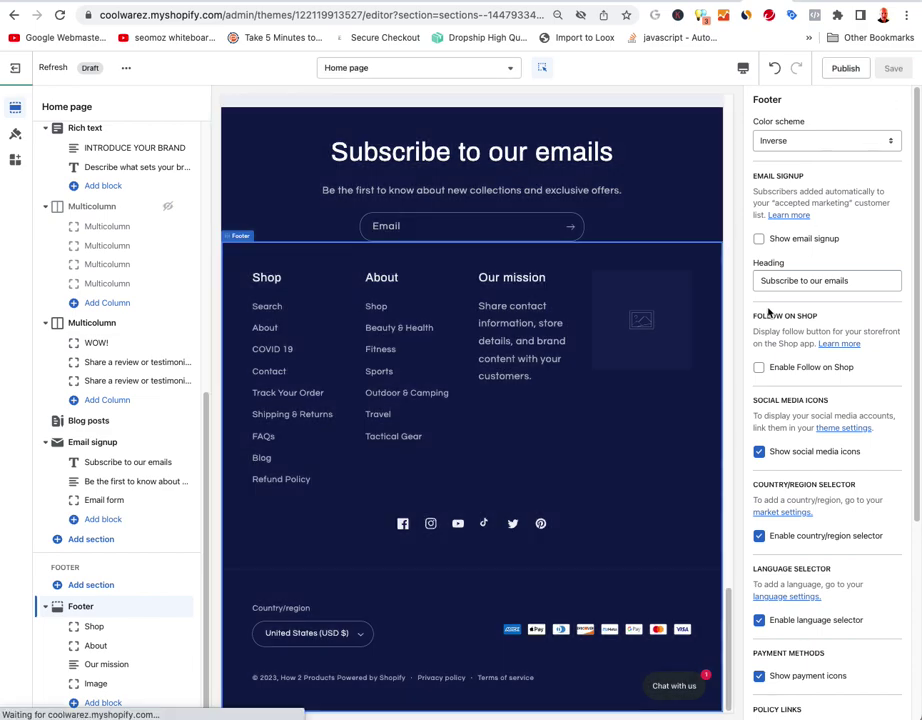
click(521, 337)
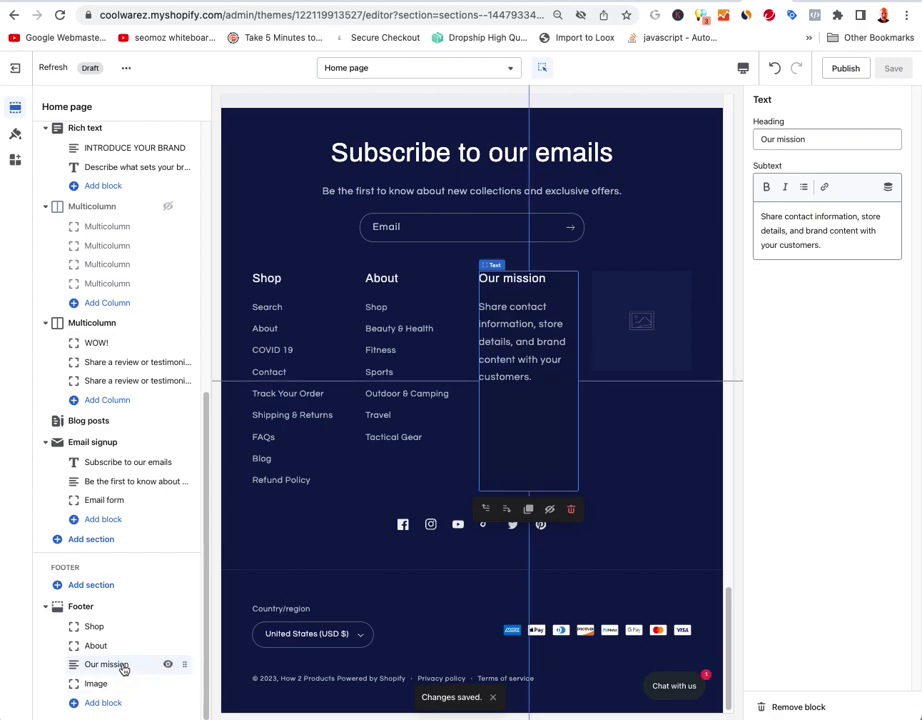
click(788, 228)
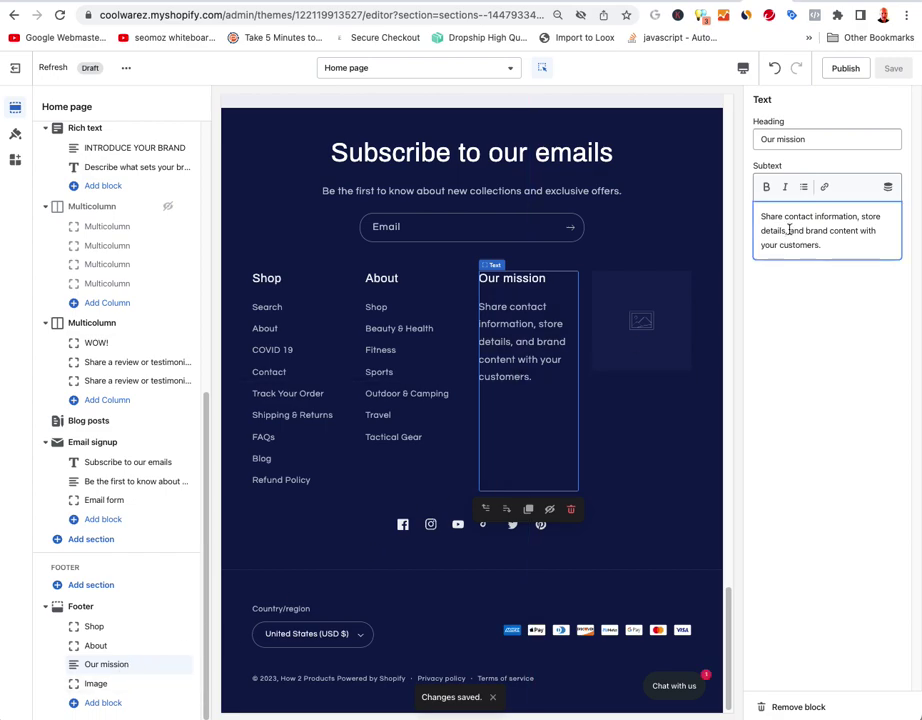
key(ctrl+a)
text(How)
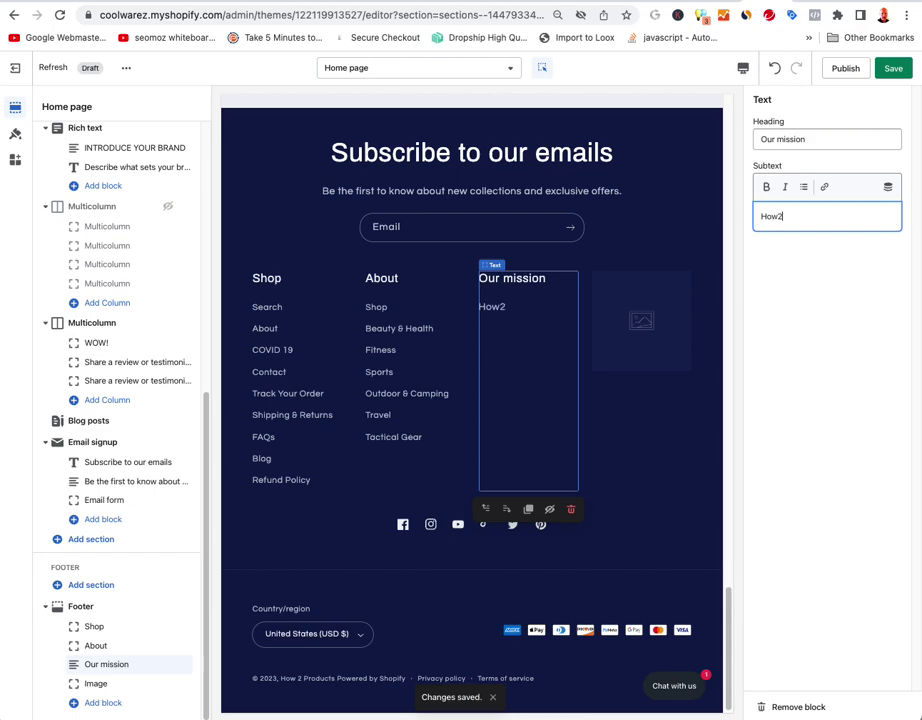
text(2Products rules the w)
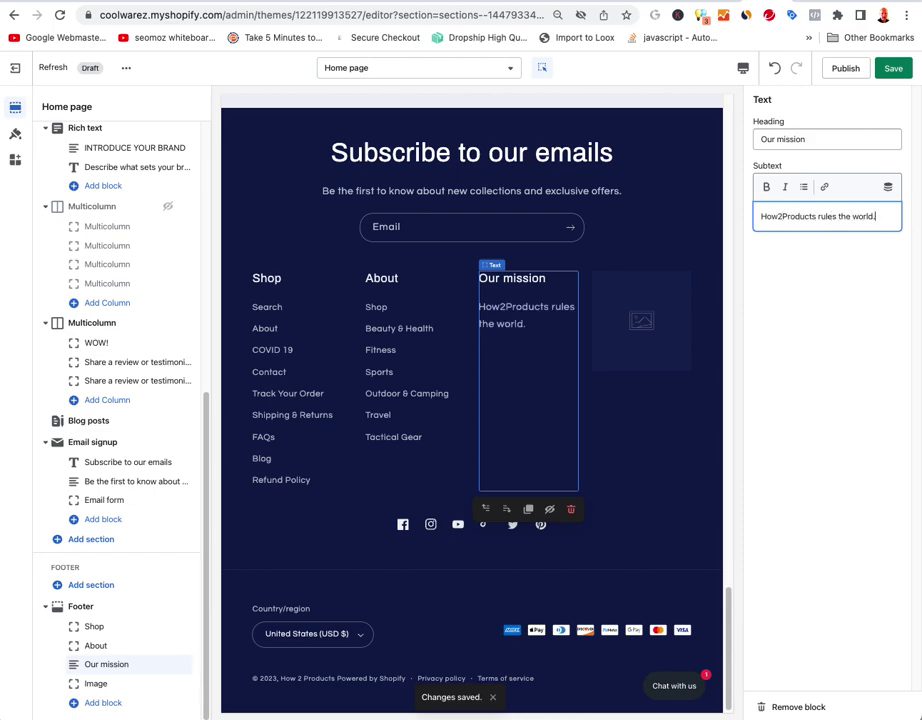
text(orld.)
click(893, 68)
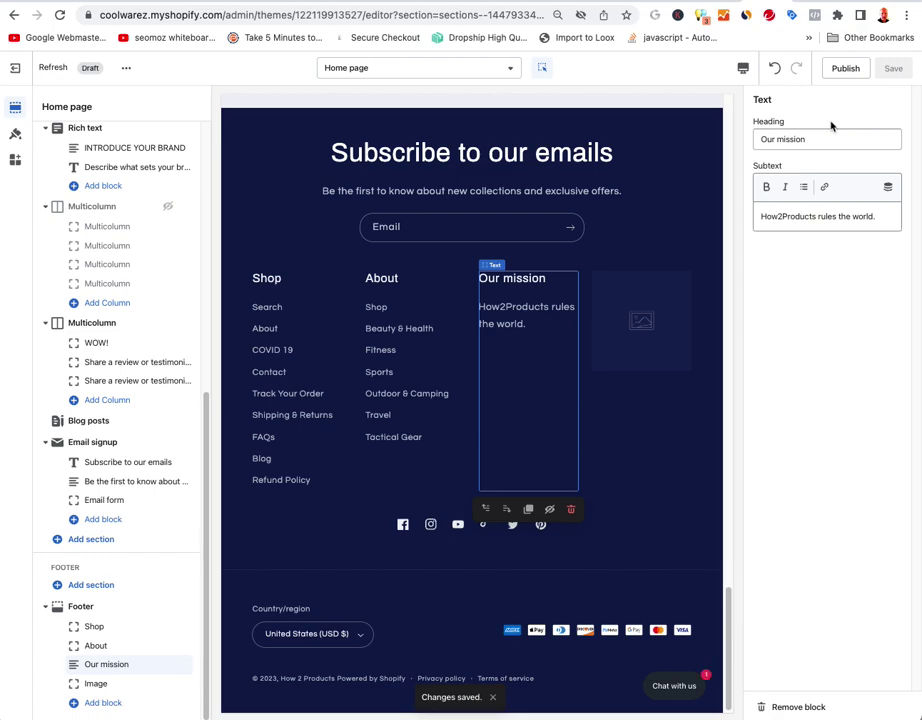
- Reload the storefront preview, examine the updated footer and its Our mission text, and return to the theme editor
key(ctrl+Tab)
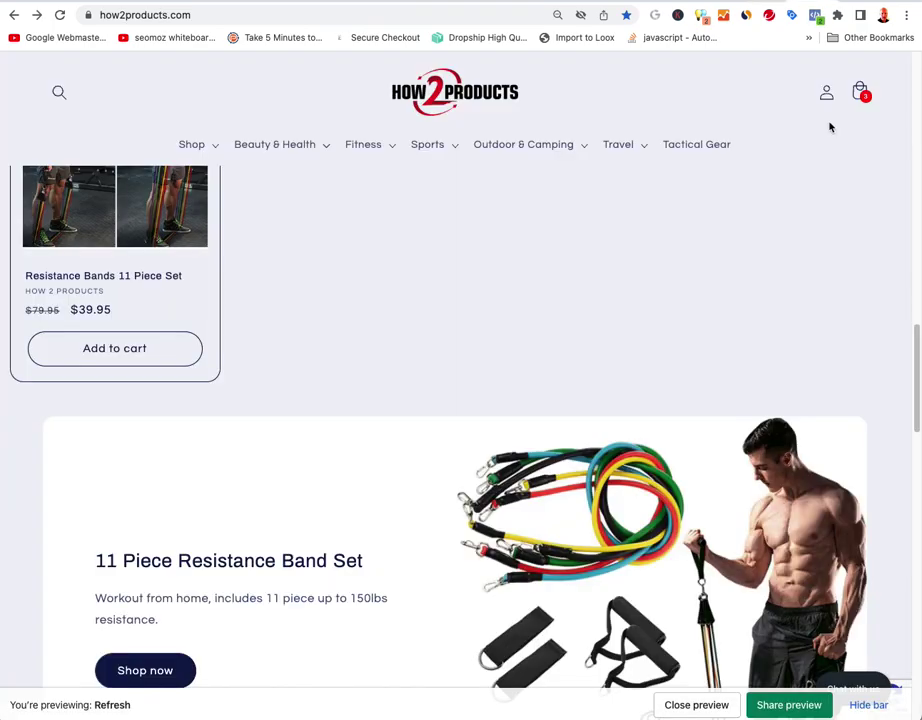
key(ctrl+shift+Tab)
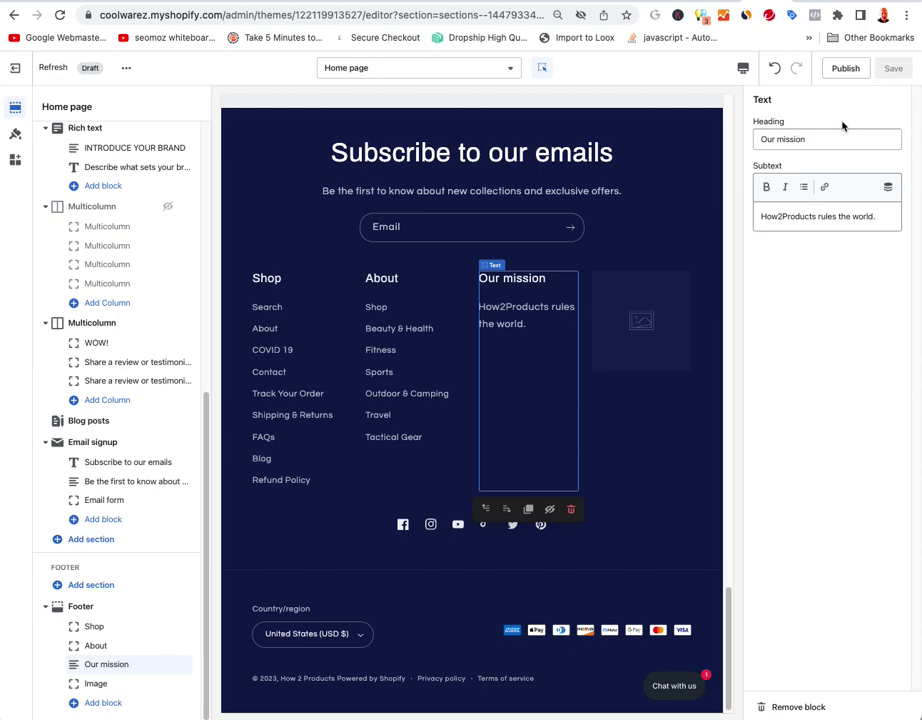
key(ctrl+Tab)
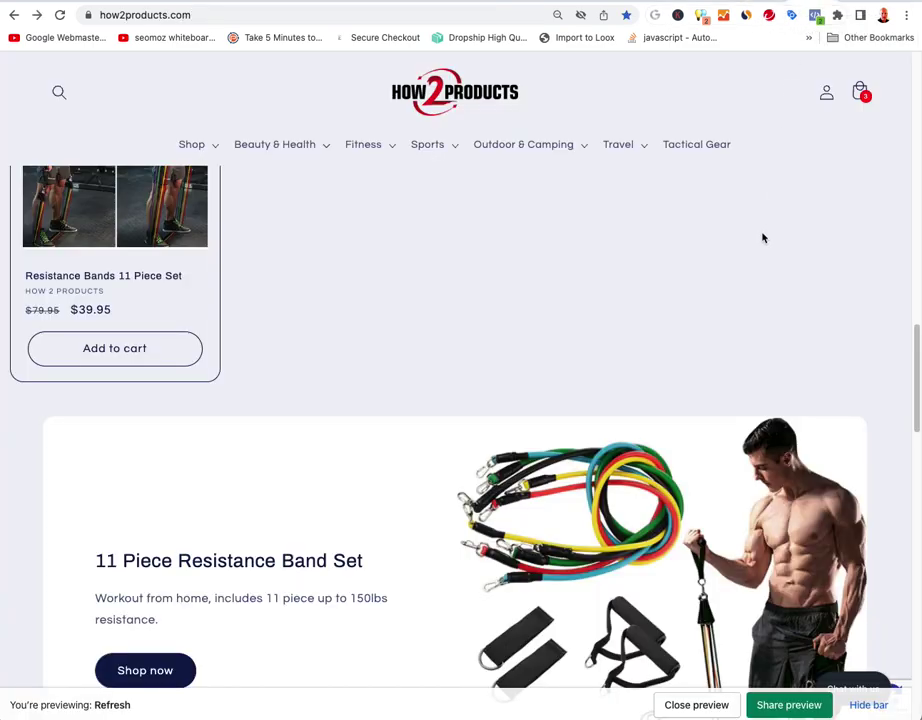
key(ctrl+r)
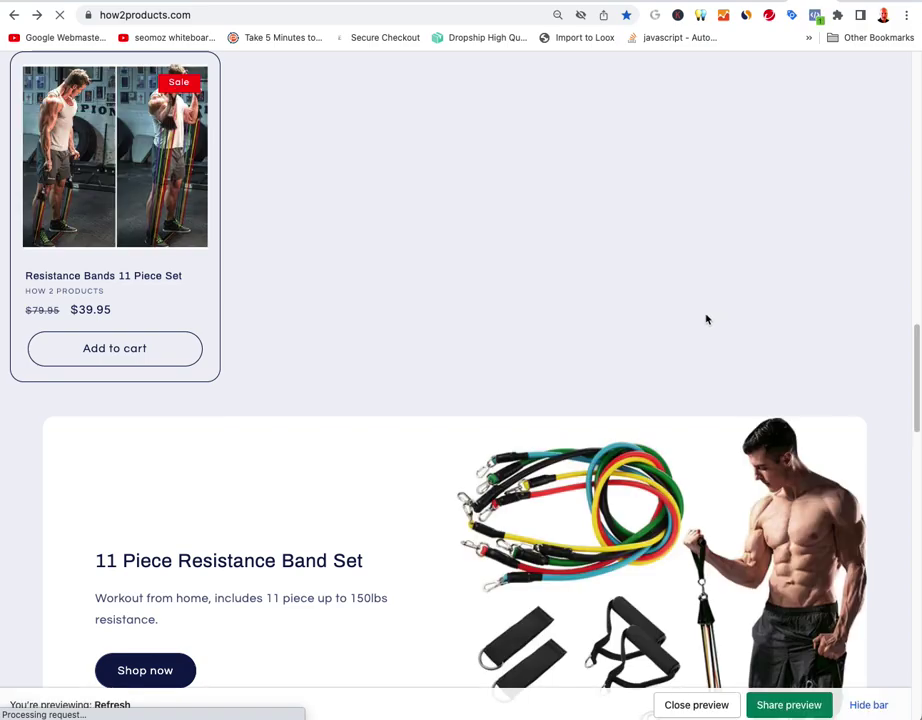
scroll(703, 320, down, 5)
scroll(703, 320, down, 12)
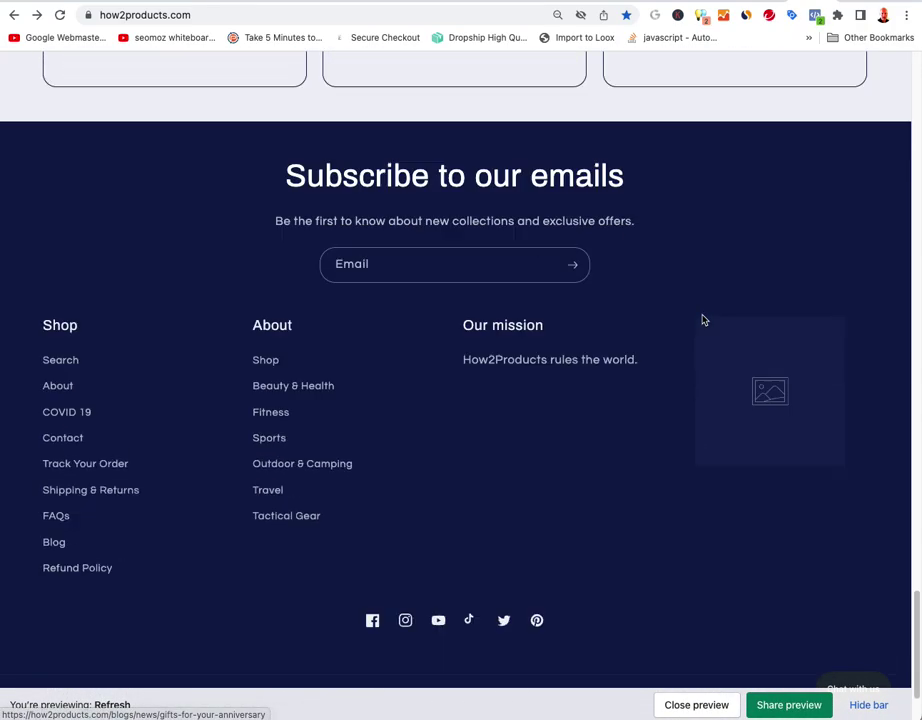
scroll(703, 320, down, 3)
drag(602, 247, 478, 240)
click(758, 254)
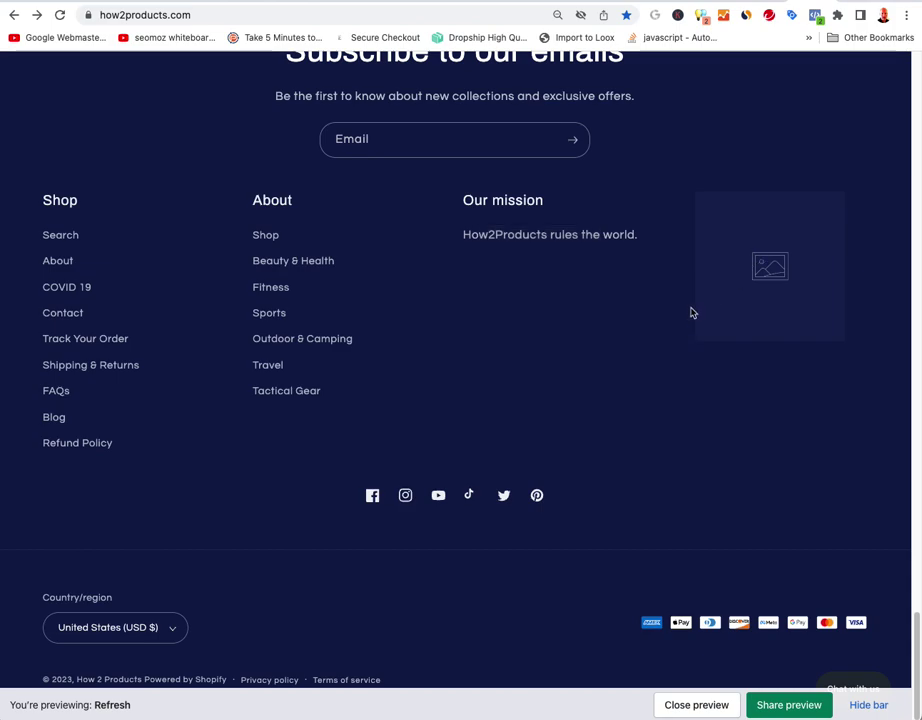
click(550, 1)
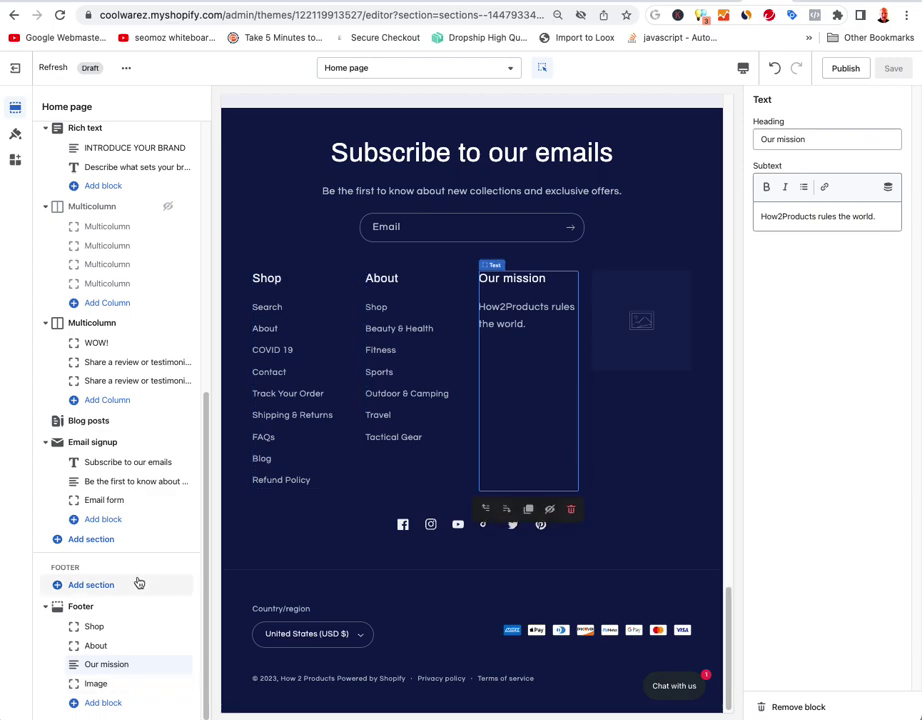
- Assign the How 2 Products logo from the image library to the footer's Image block
click(98, 684)
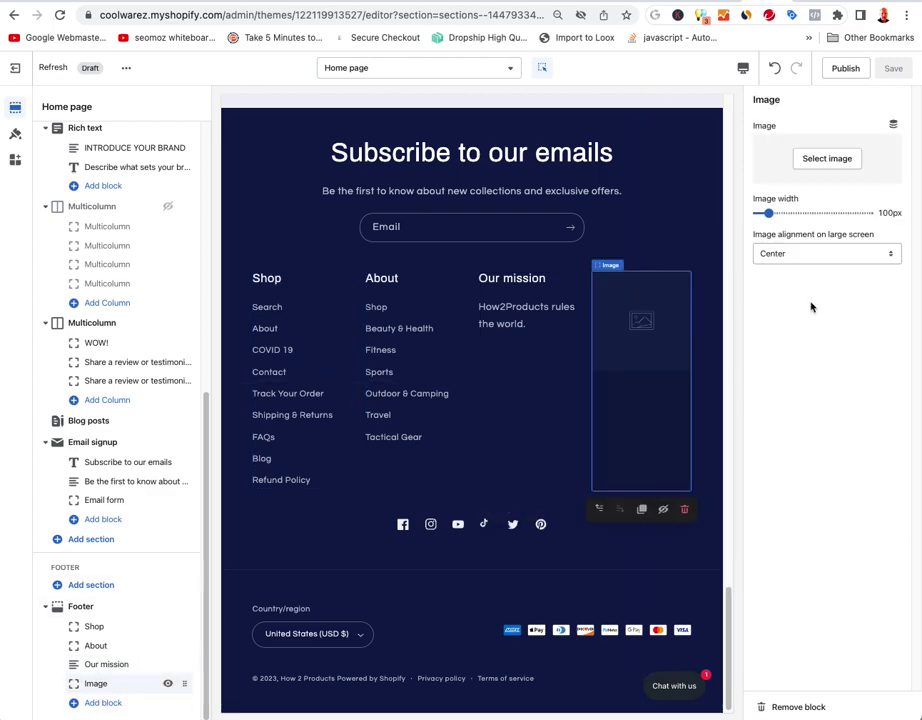
click(824, 158)
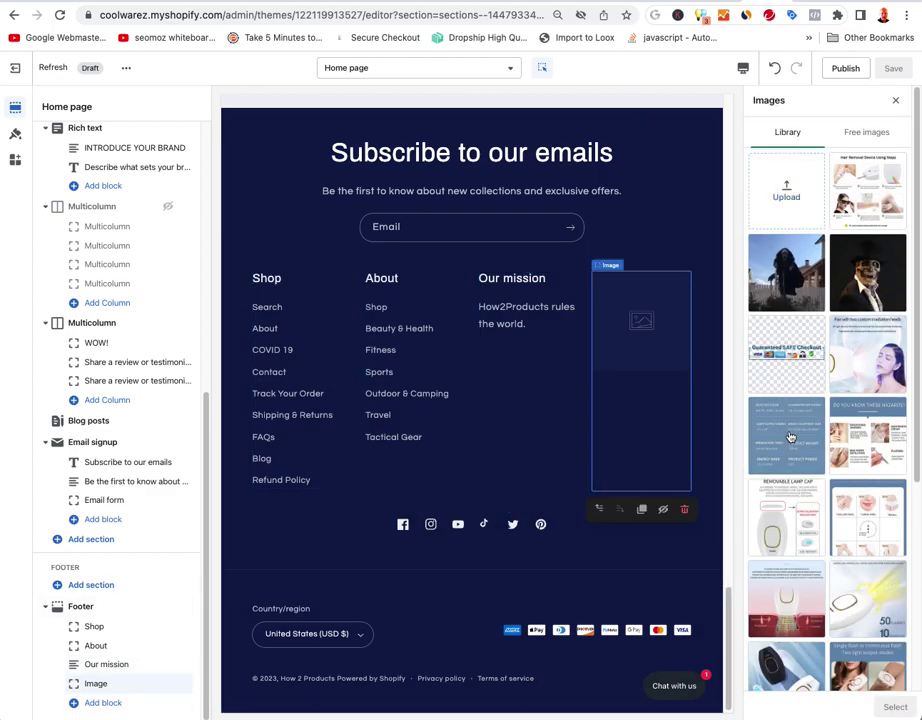
scroll(830, 500, down, 5)
click(827, 666)
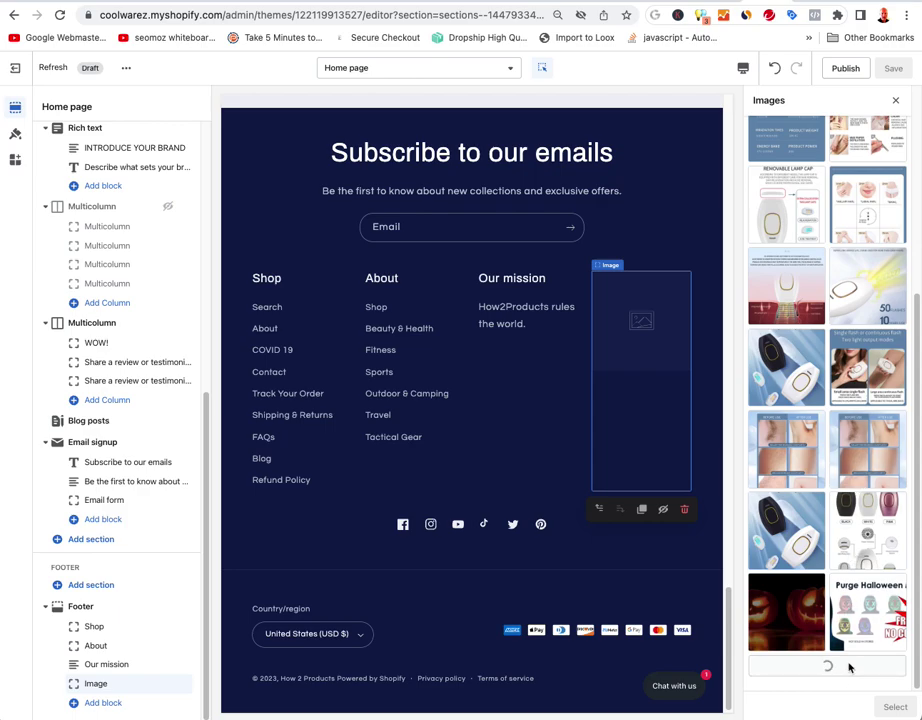
scroll(880, 550, down, 3)
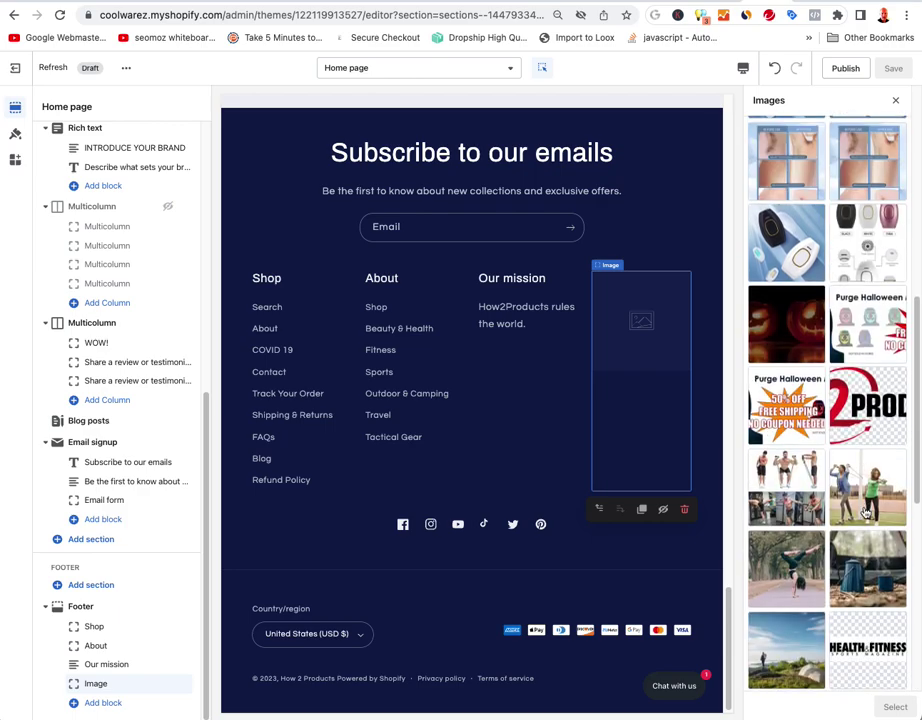
click(884, 410)
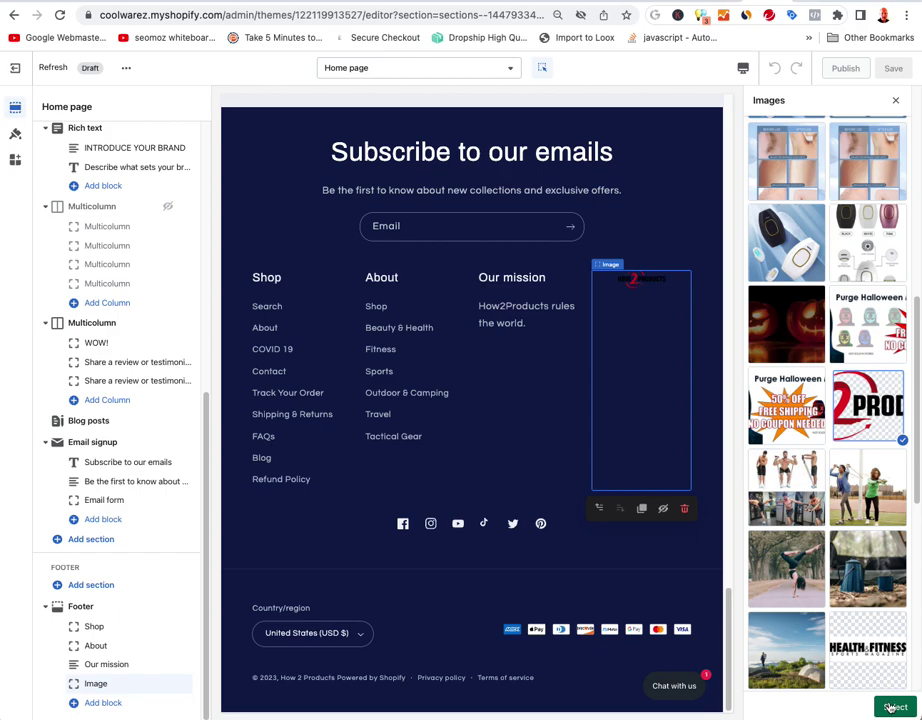
click(890, 707)
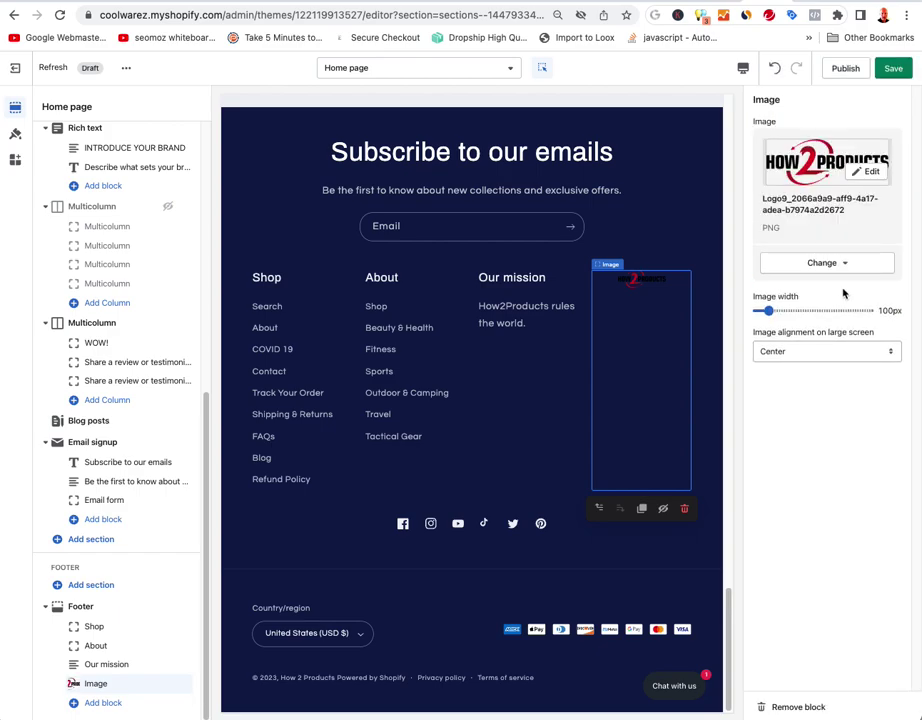
- Set the footer logo's width to 250 px, move its Image block above the Shop block, and save
click(810, 312)
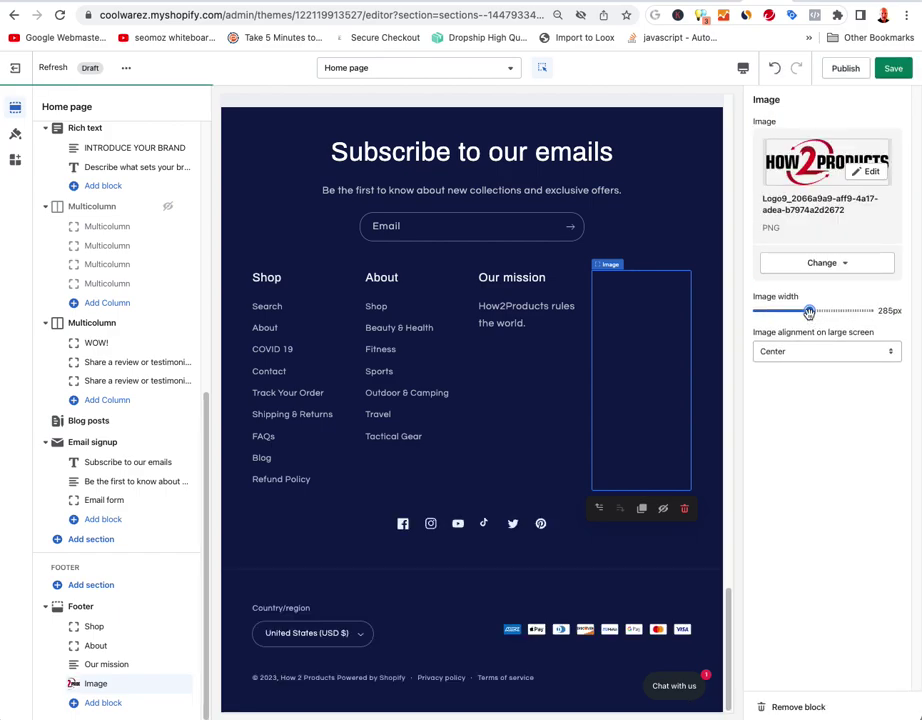
drag(804, 314, 802, 310)
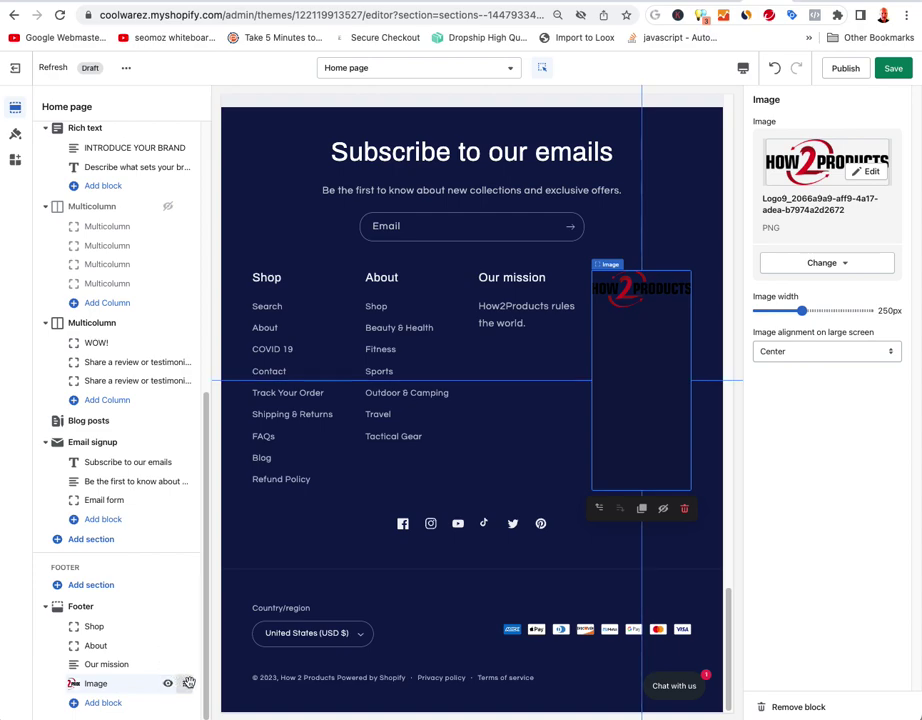
drag(185, 685, 149, 631)
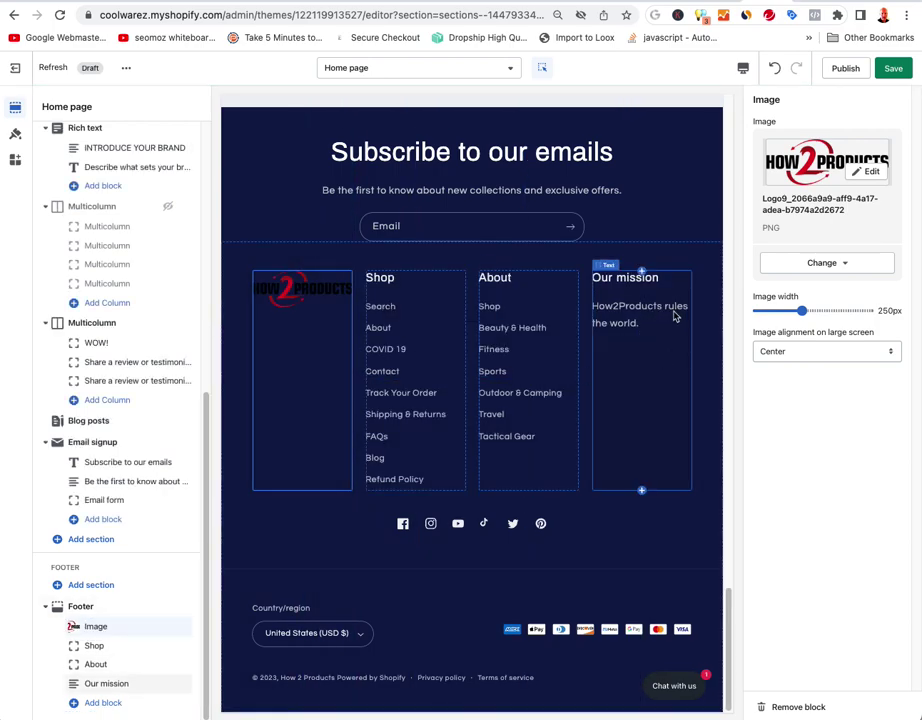
click(893, 67)
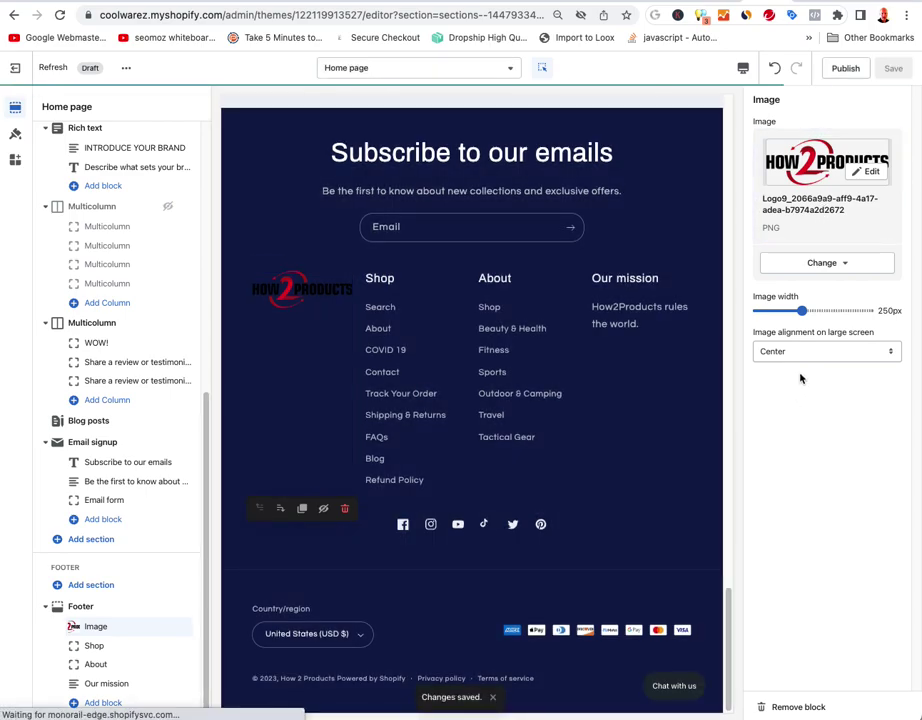
- Publish the Refresh theme as the store's live theme
click(845, 70)
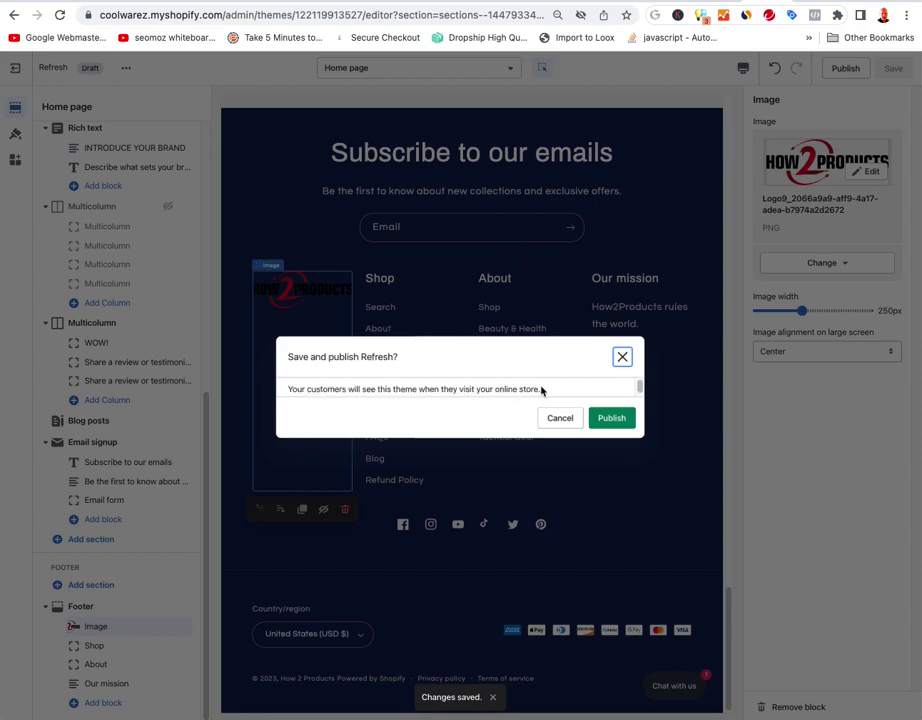
click(614, 420)
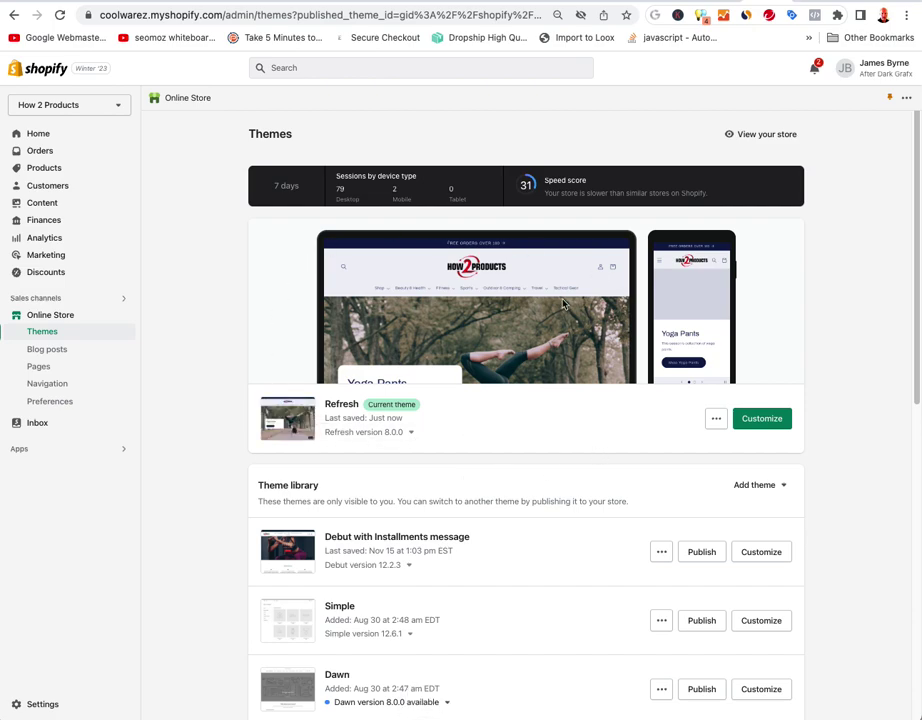
drag(481, 536, 330, 536)
click(196, 280)
- Open how2products.com in a private browser window, look over the live home page, and close the window
key(ctrl+shift+n)
text(how2)
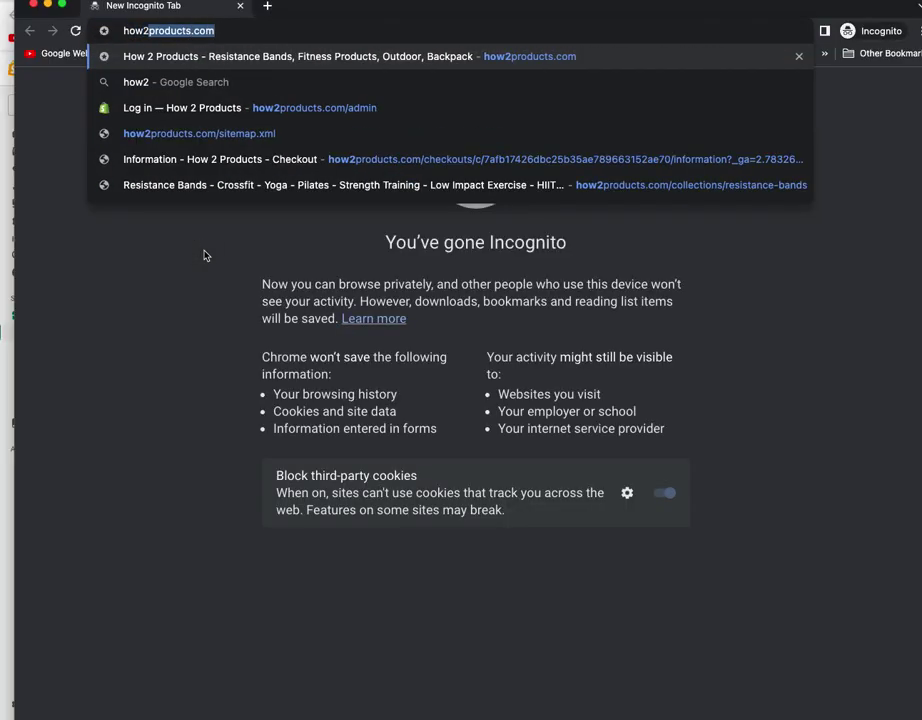
key(Return)
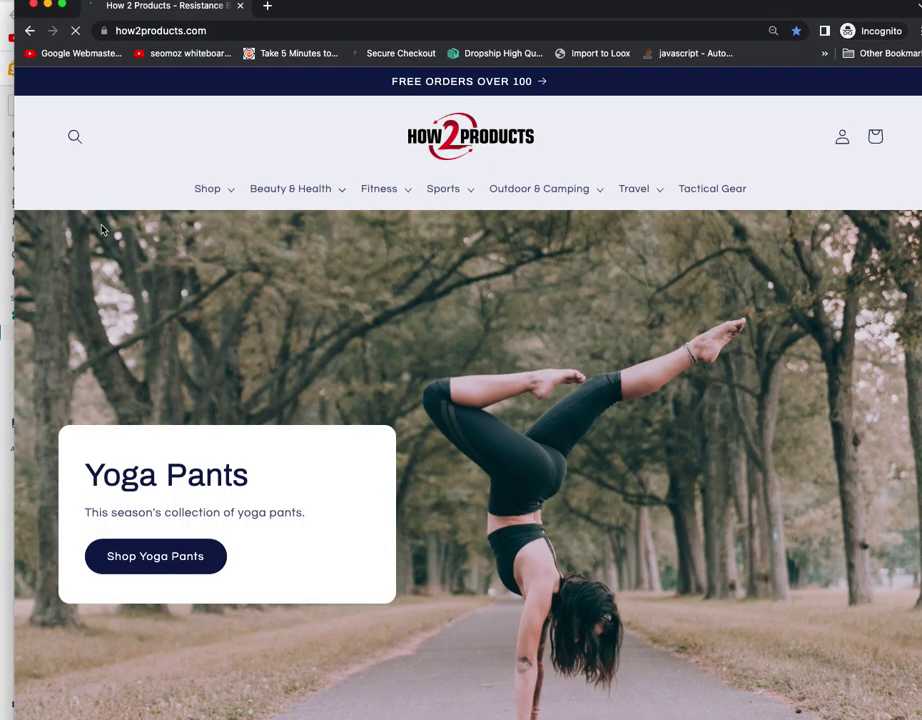
click(337, 189)
click(494, 346)
scroll(480, 350, down, 5)
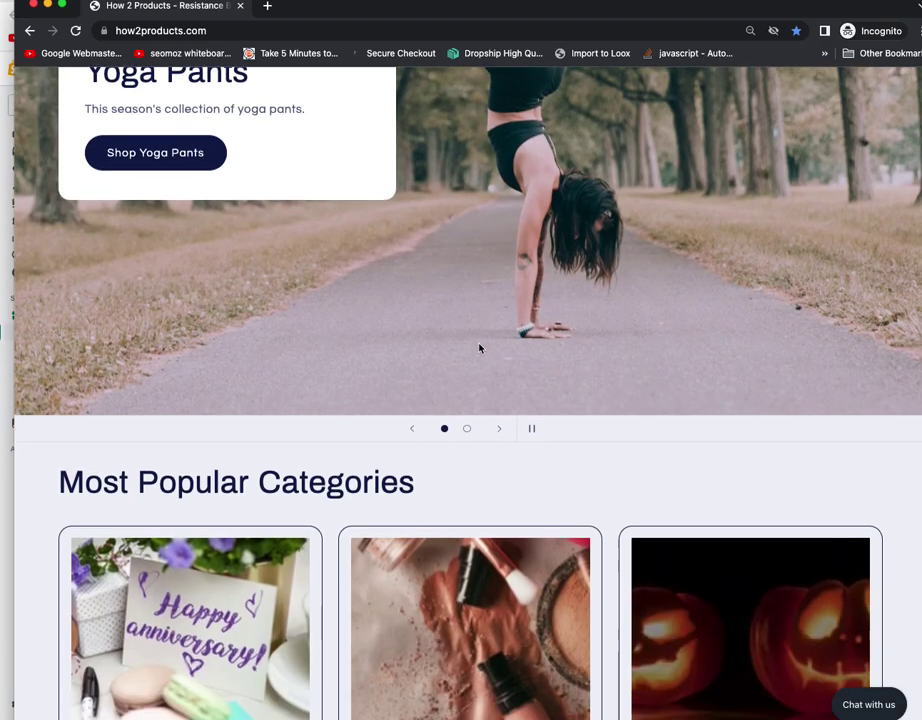
scroll(480, 348, down, 5)
key(super+w)
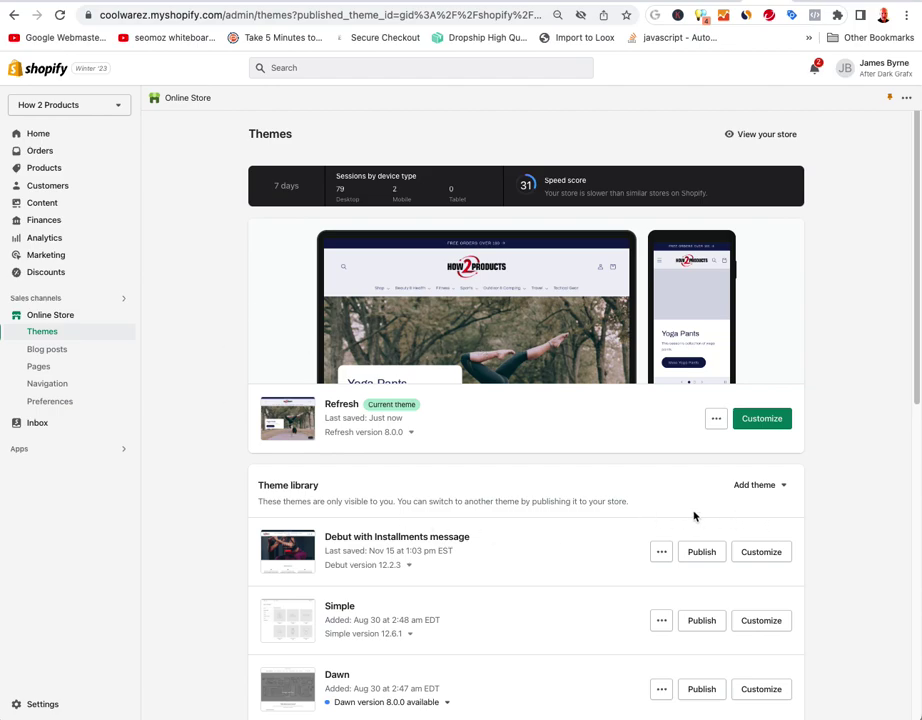
- Publish the Debut with Installments message theme as the store's current theme again
scroll(547, 533, down, 2)
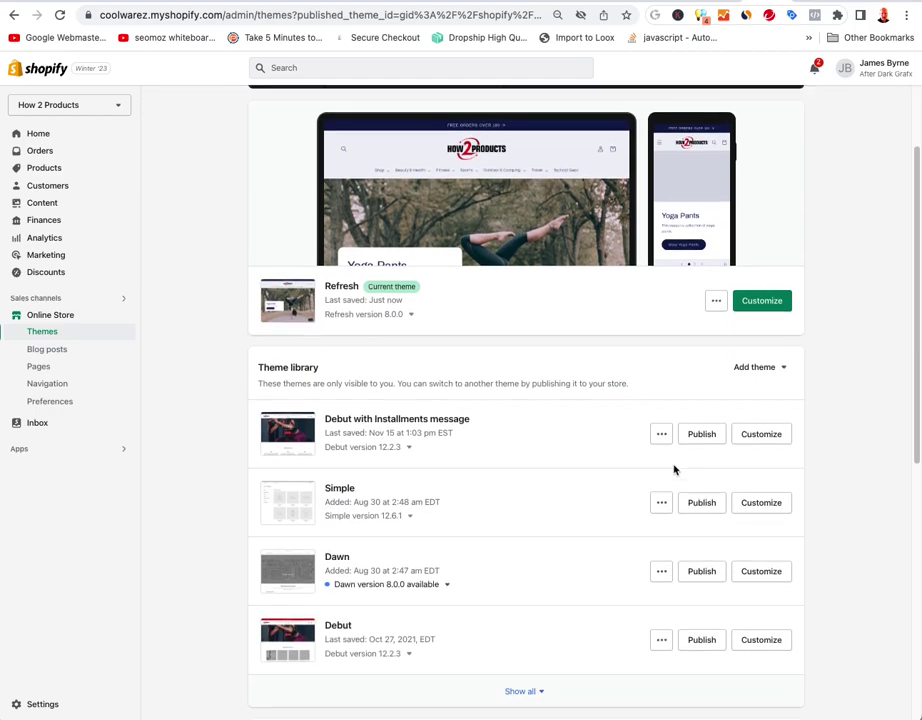
click(701, 434)
click(604, 461)
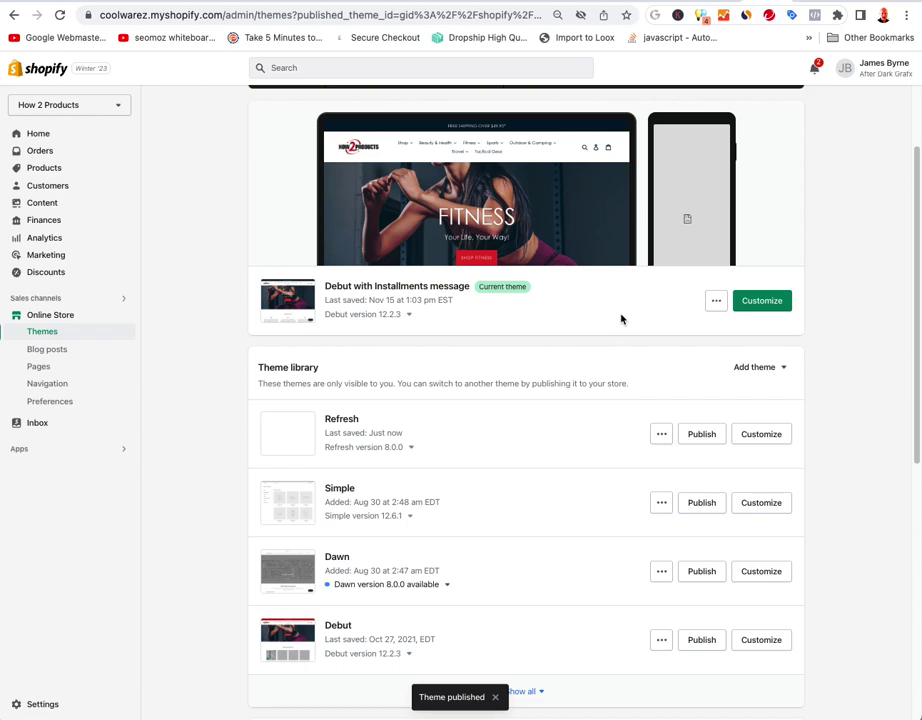
- Duplicate the Refresh theme in the theme library and open the original Refresh theme for customization
click(662, 436)
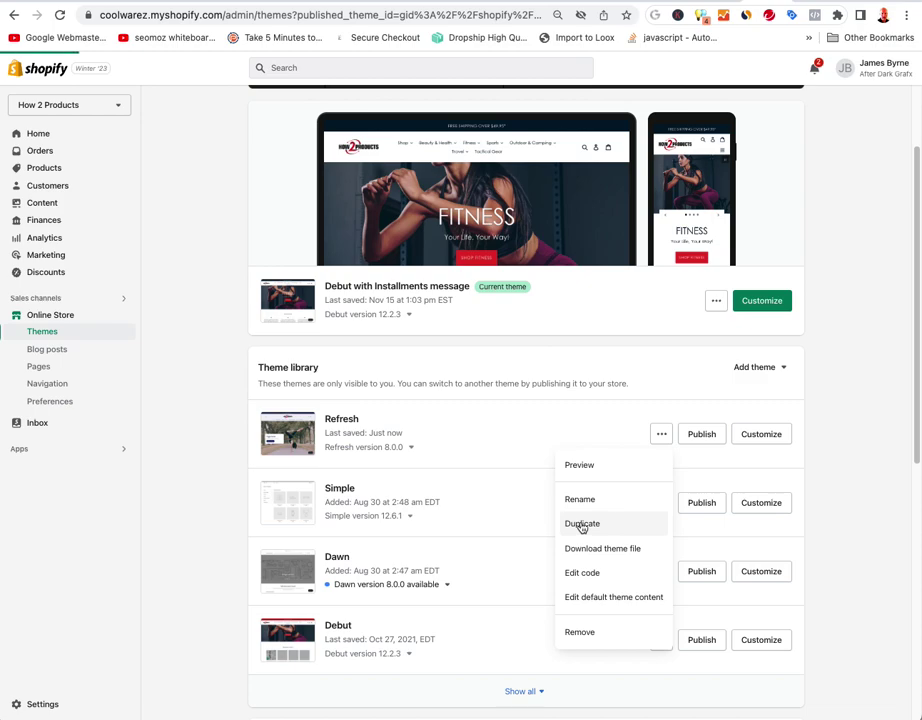
click(582, 525)
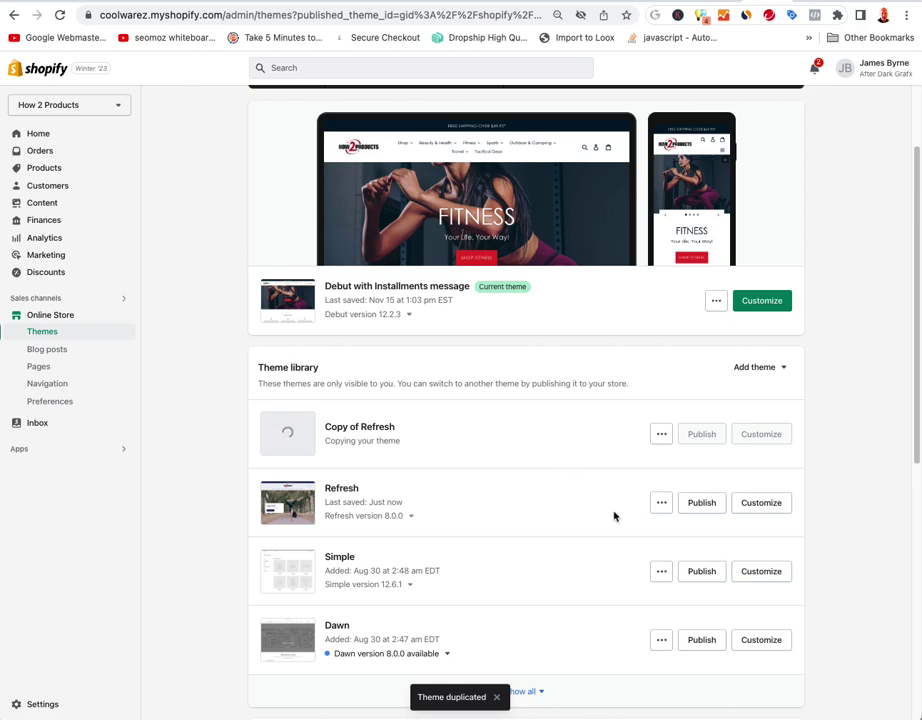
click(762, 502)
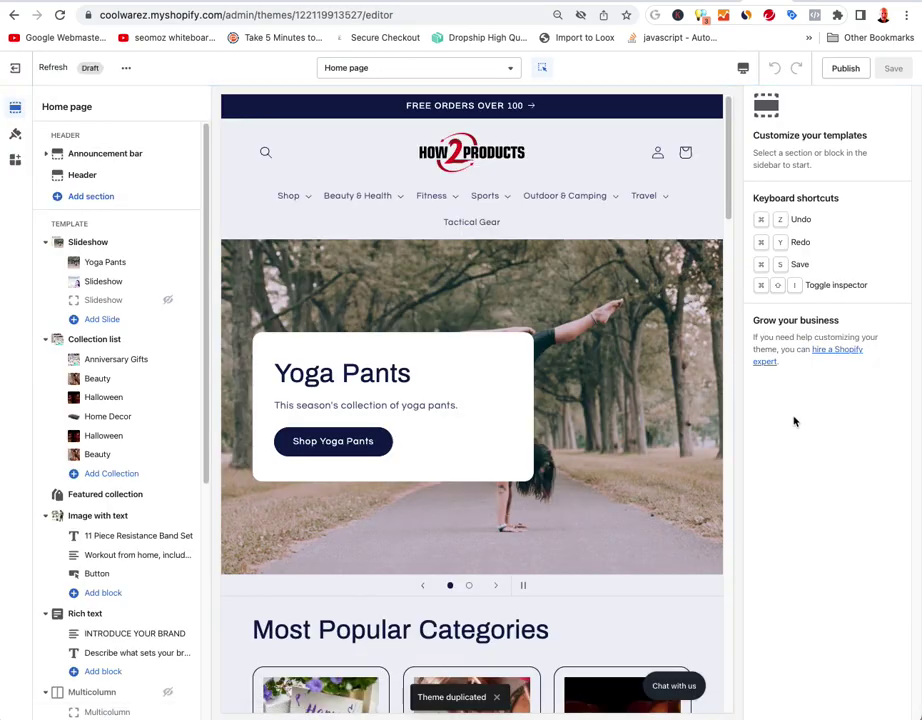
- Open how2products.com in a private browser window to check which theme visitors see
key(super+shift+n)
text(how)
key(Return)
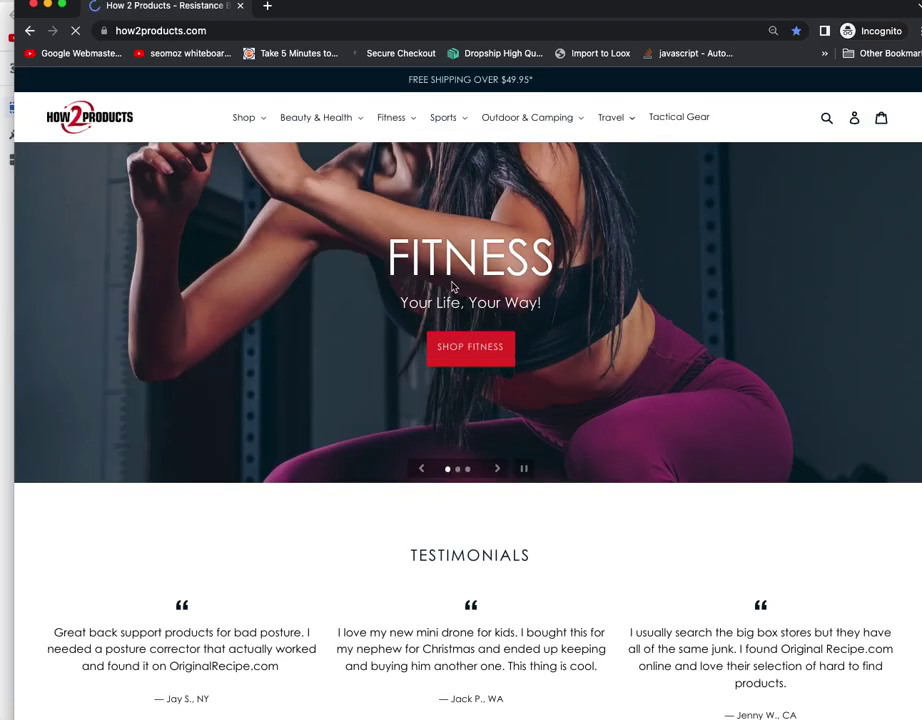
- Examine the live storefront's home page and navigation submenus, dismissing the email sign-up popup, and return to the theme editor
scroll(447, 291, down, 5)
scroll(447, 291, down, 5)
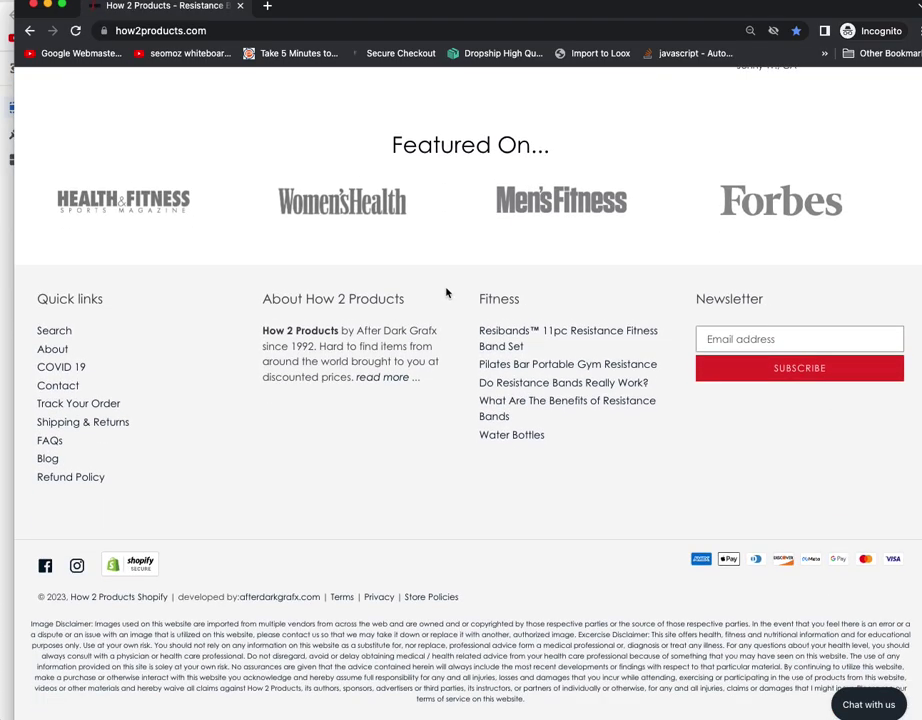
scroll(447, 291, up, 10)
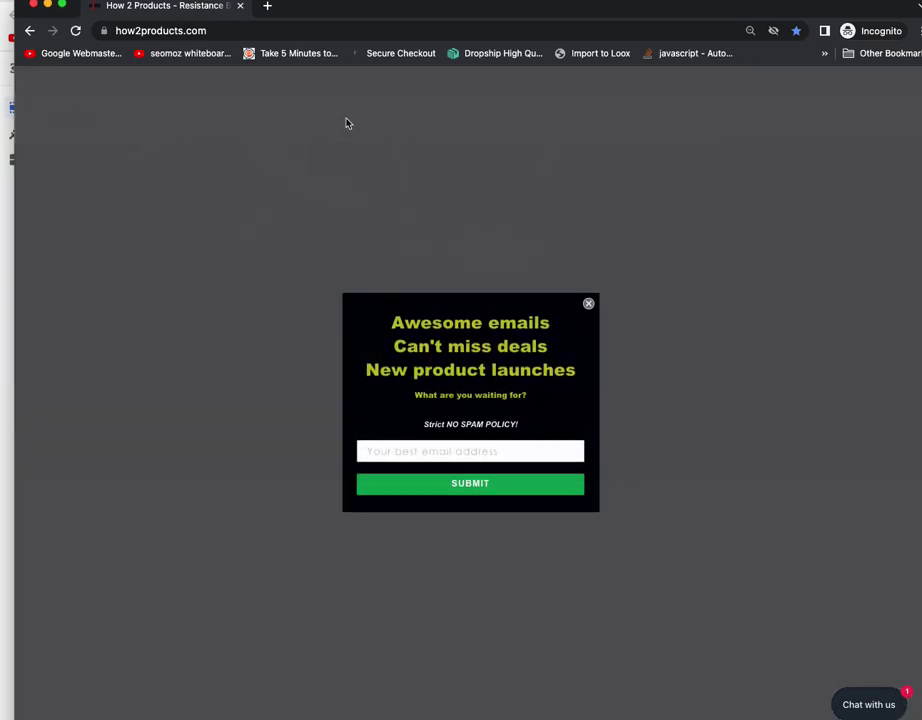
click(588, 303)
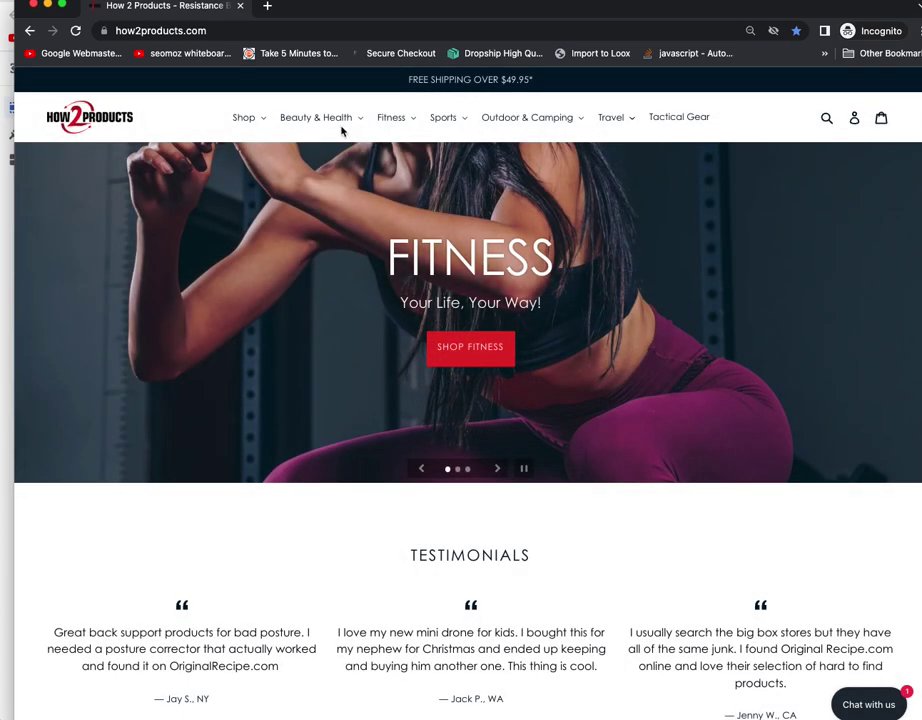
mouse_move(542, 127)
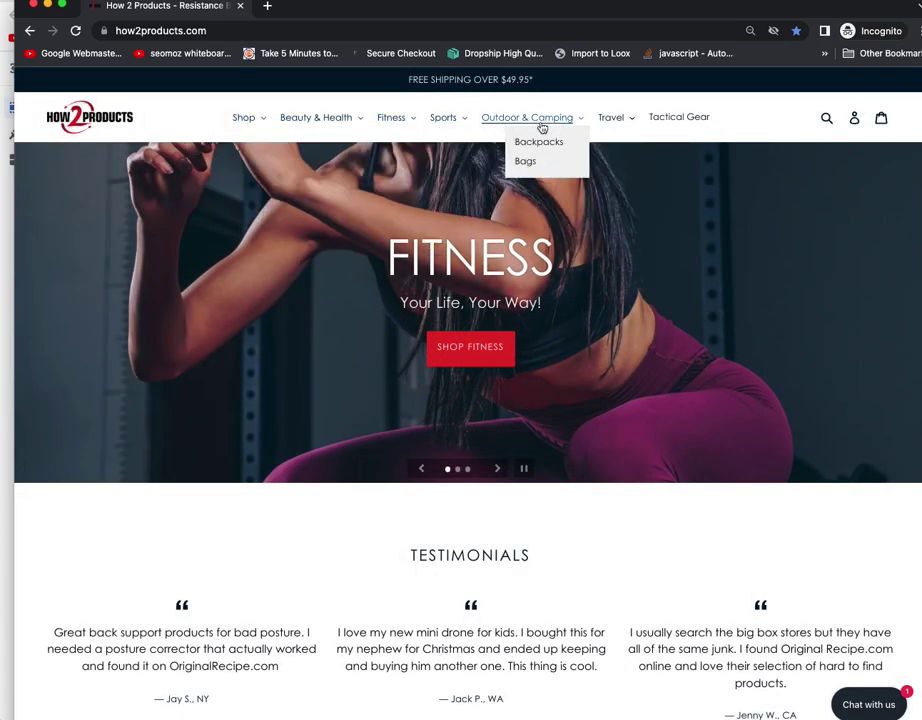
mouse_move(263, 119)
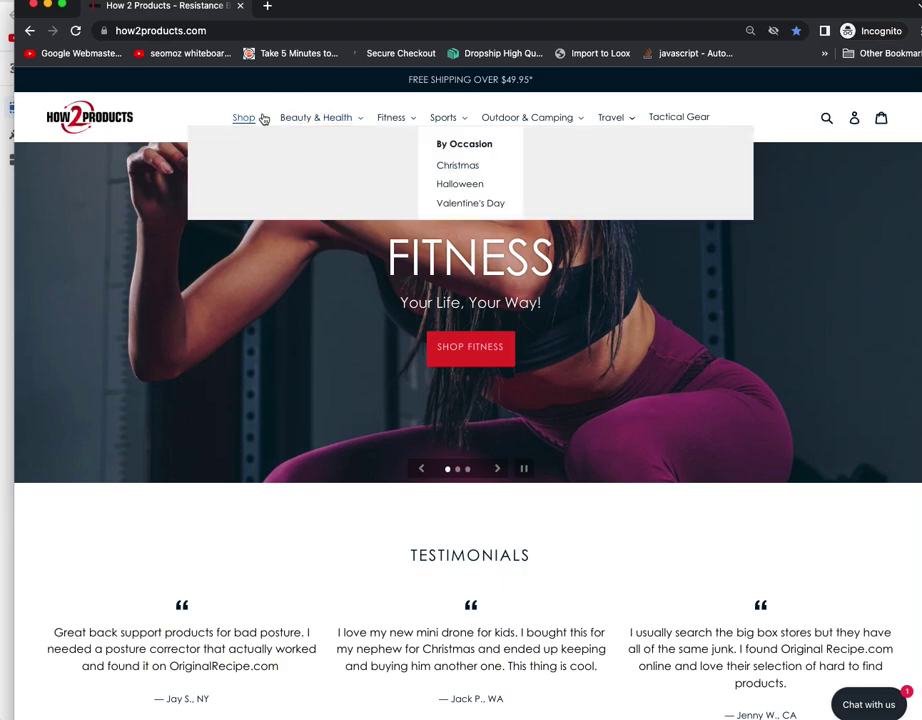
scroll(286, 426, down, 3)
scroll(286, 426, up, 2)
scroll(288, 424, up, 1)
key(super+grave)
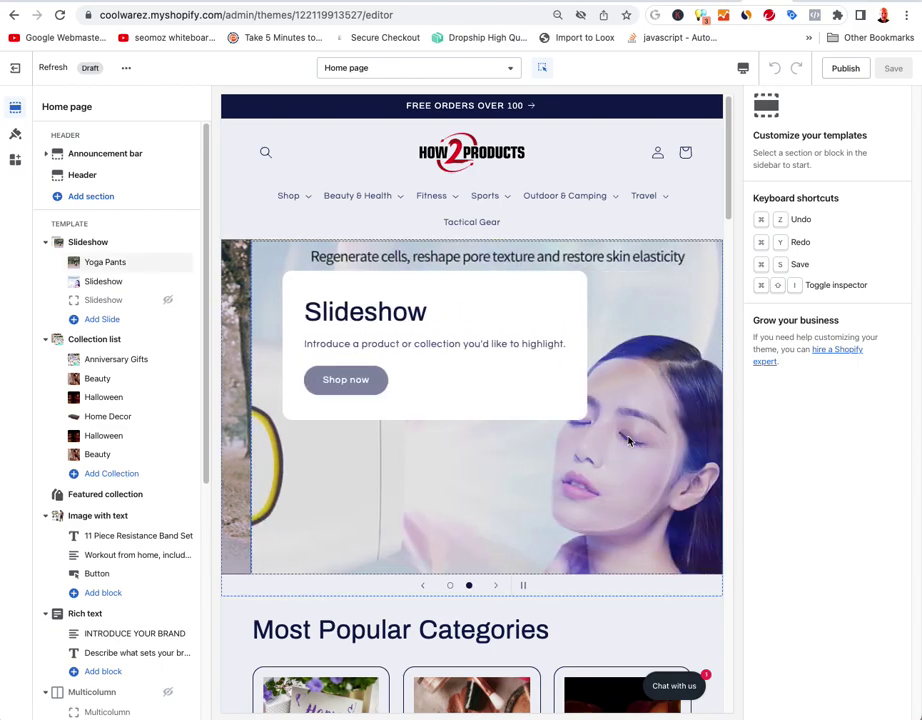
- Look over the draft Refresh theme's home page from the slideshow down to the blog posts
scroll(520, 478, down, 7)
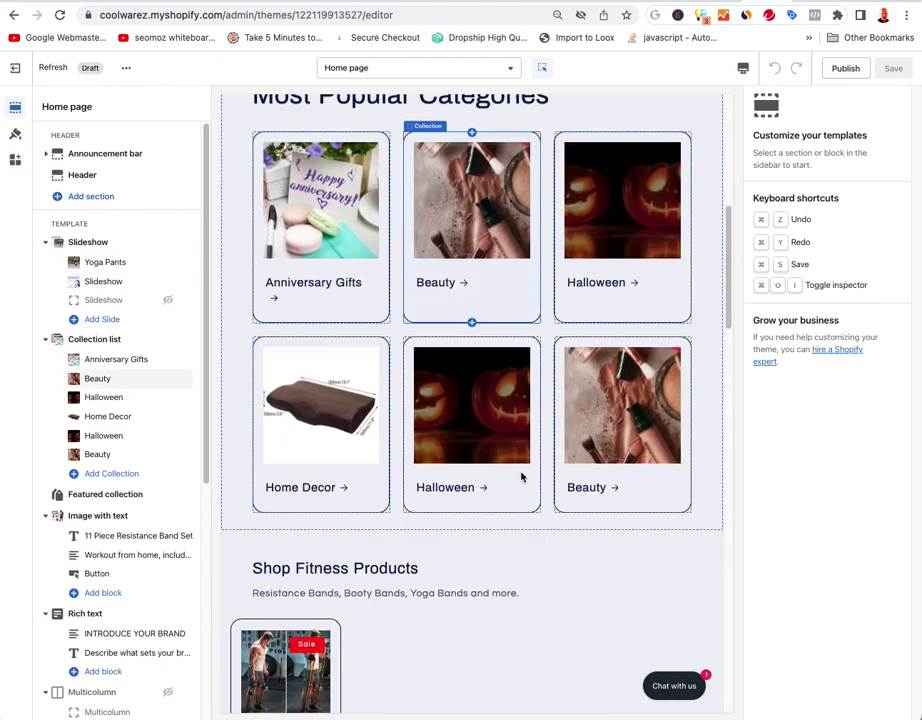
scroll(521, 477, up, 5)
scroll(525, 479, up, 3)
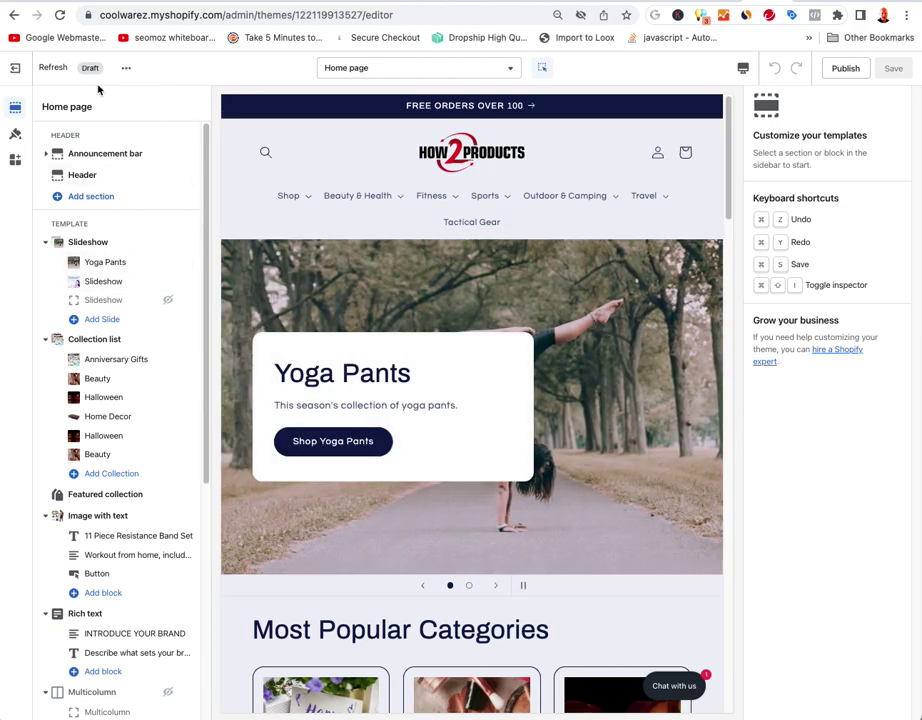
drag(64, 68, 36, 68)
click(50, 80)
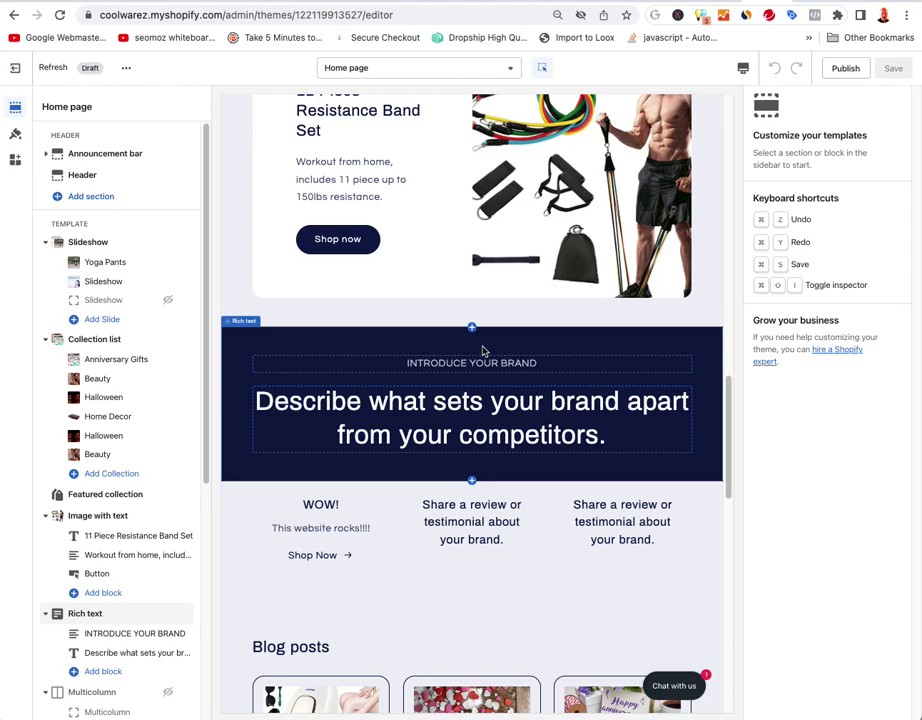
scroll(484, 360, up, 15)
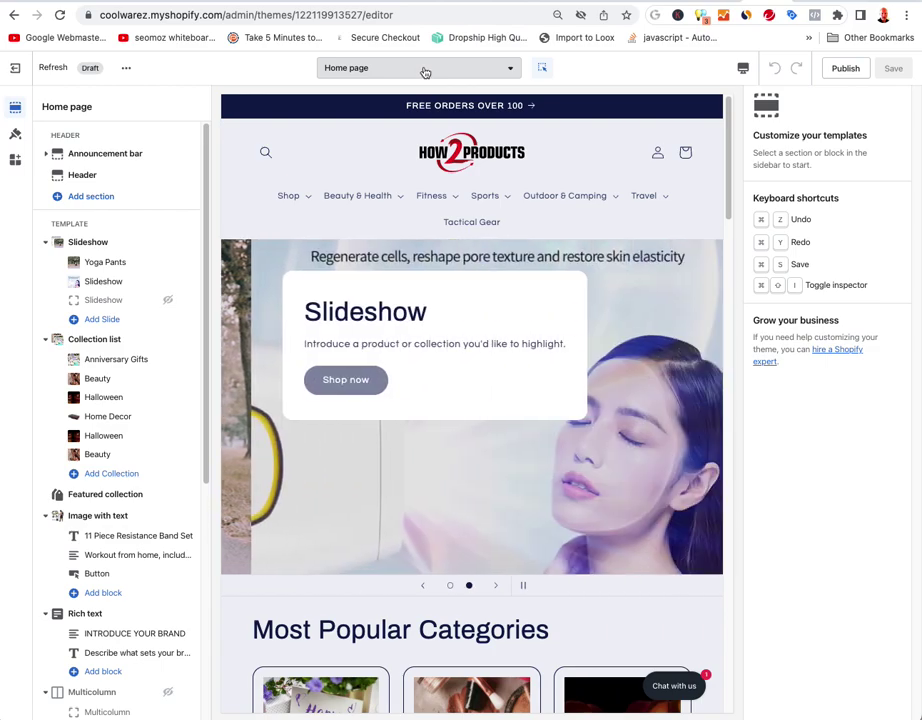
- Switch the theme editor from the home page to the Default product template
click(423, 72)
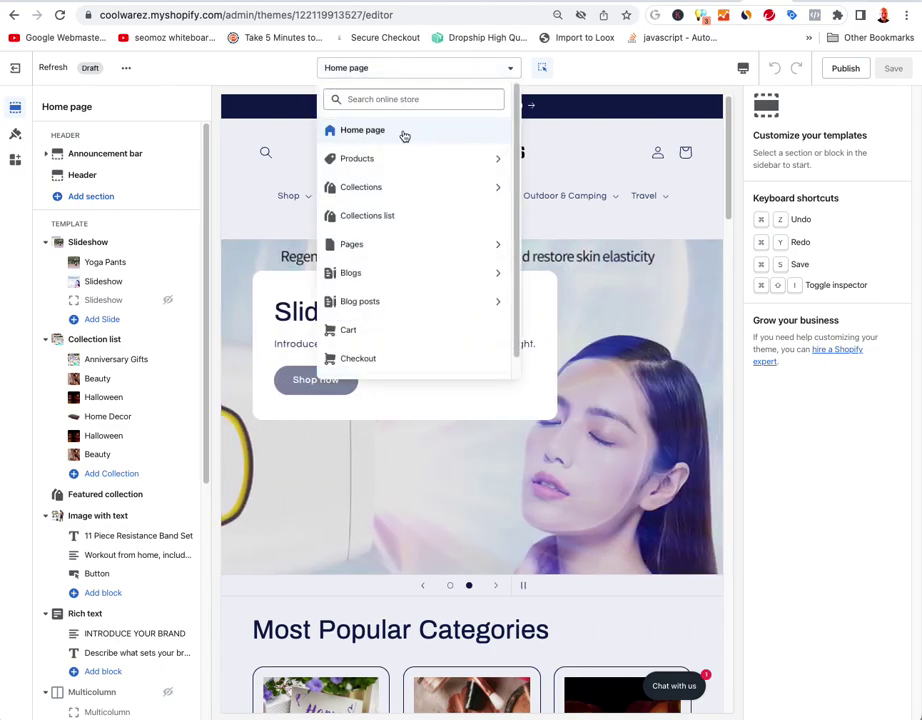
click(367, 162)
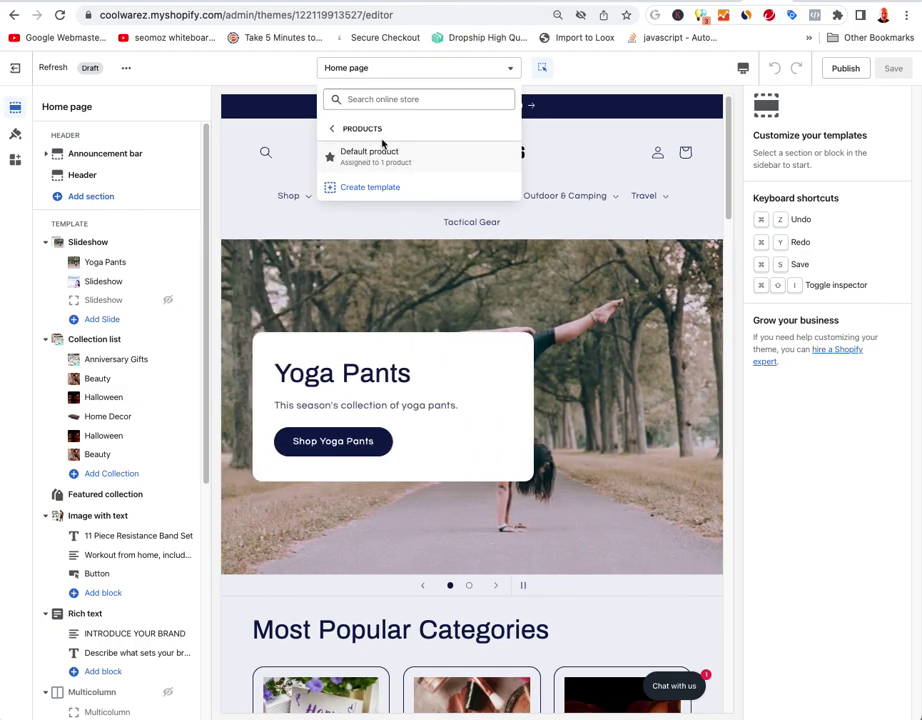
click(379, 152)
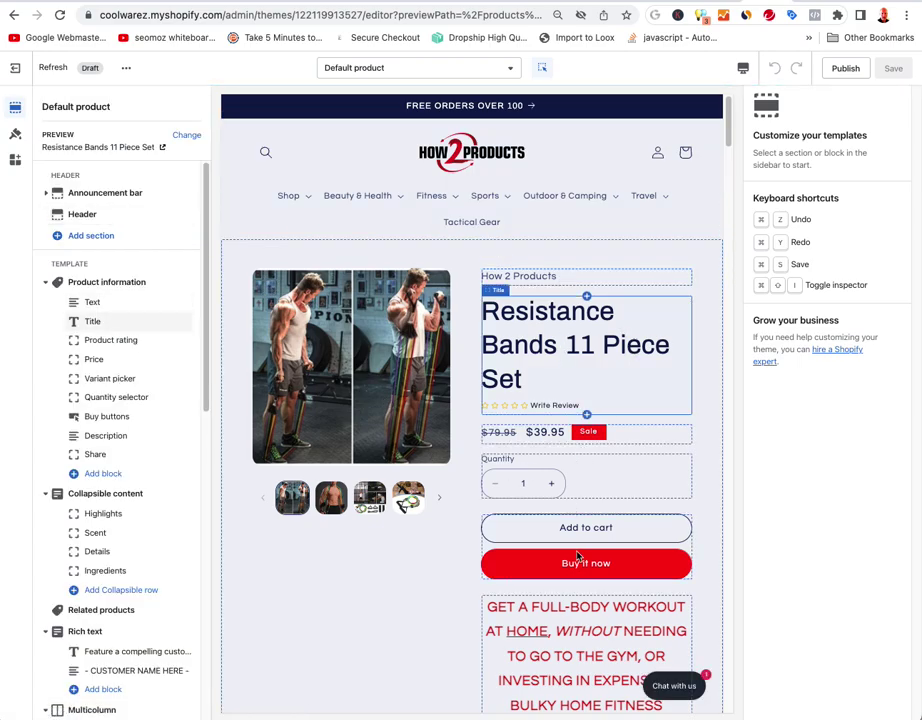
- Examine the Default product page's product details, description, collapsible content, customer review, multicolumn and complementary product sections
scroll(531, 539, down, 5)
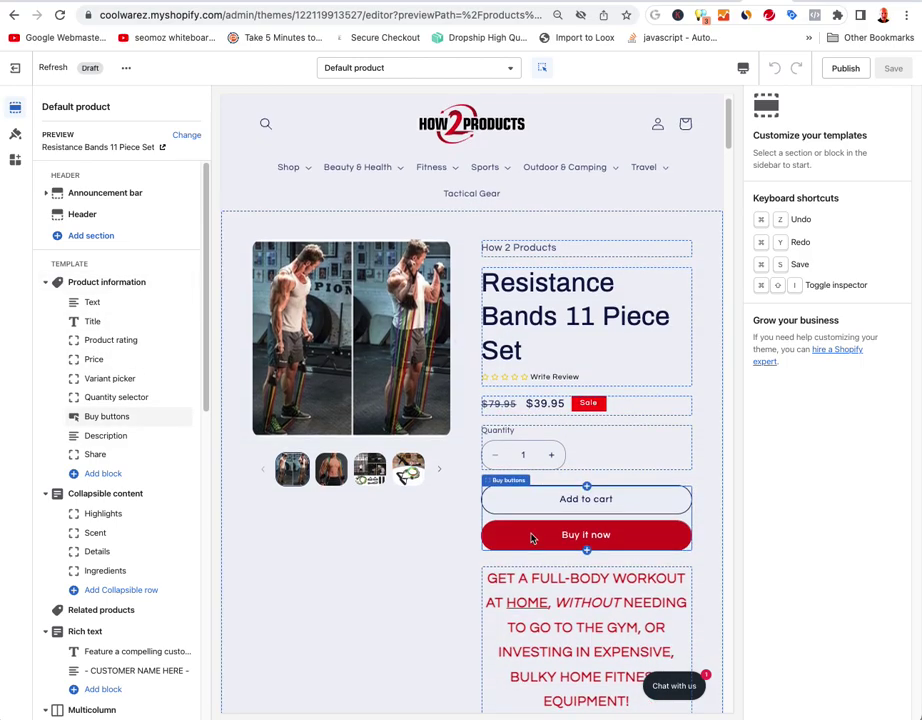
scroll(531, 539, down, 10)
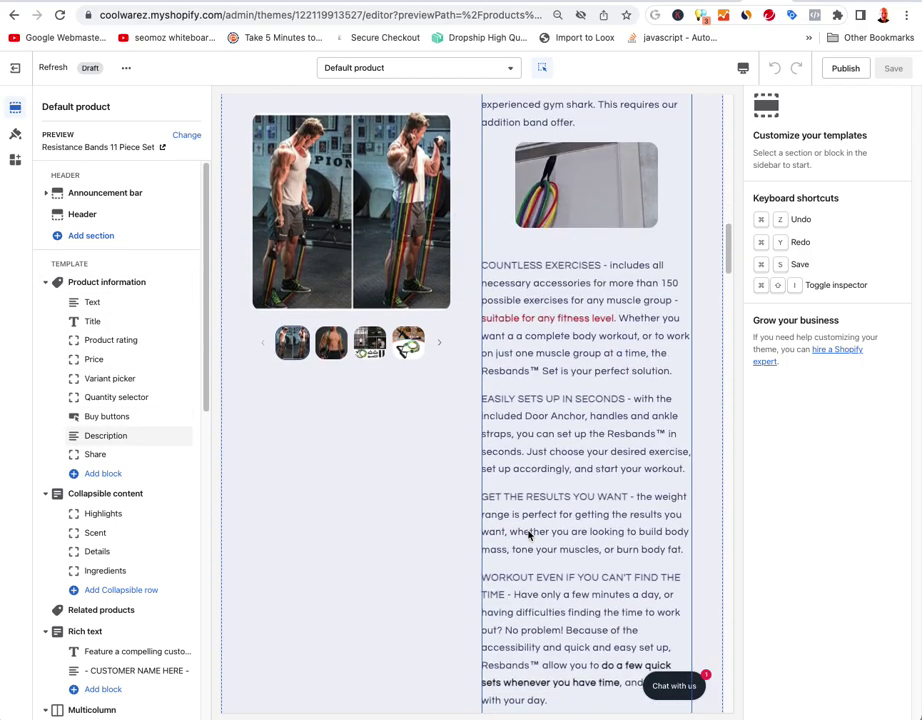
scroll(531, 539, up, 9)
scroll(531, 539, up, 5)
click(597, 329)
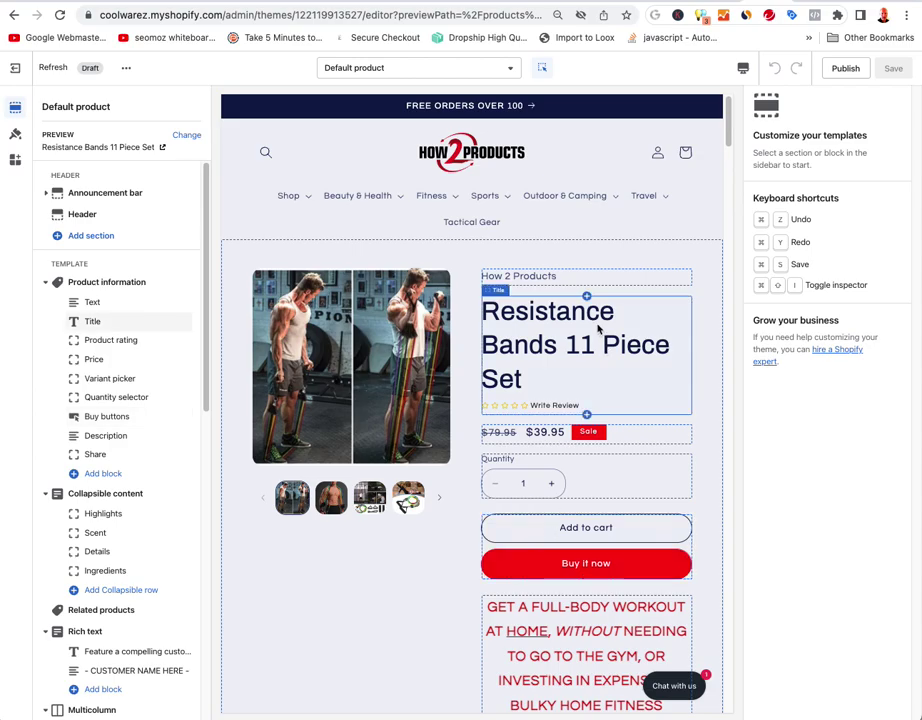
scroll(599, 327, down, 15)
scroll(600, 329, down, 10)
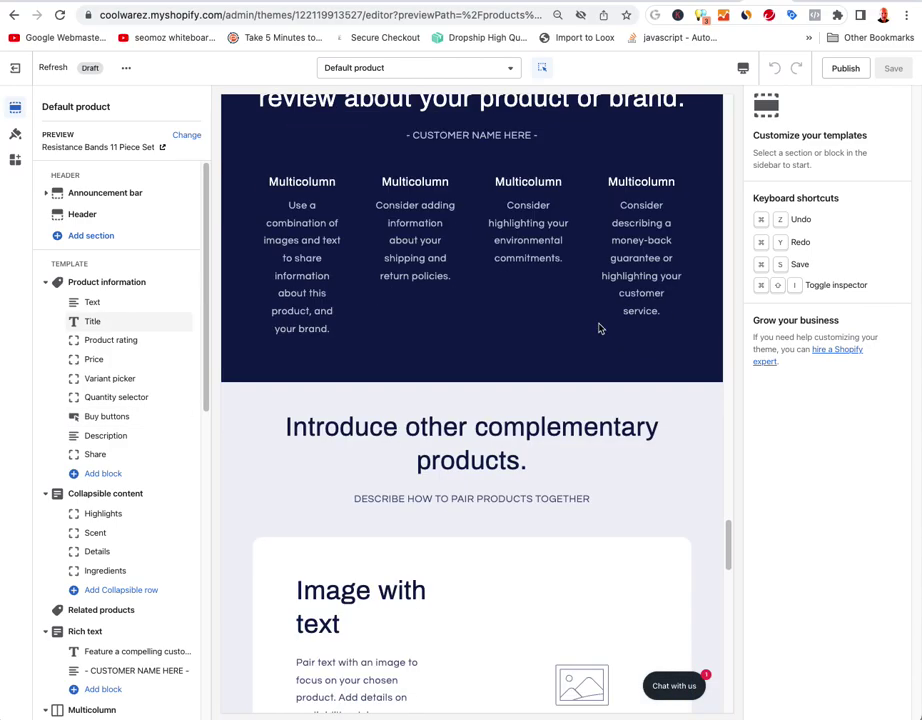
scroll(600, 329, up, 7)
scroll(602, 330, down, 3)
scroll(602, 330, down, 1)
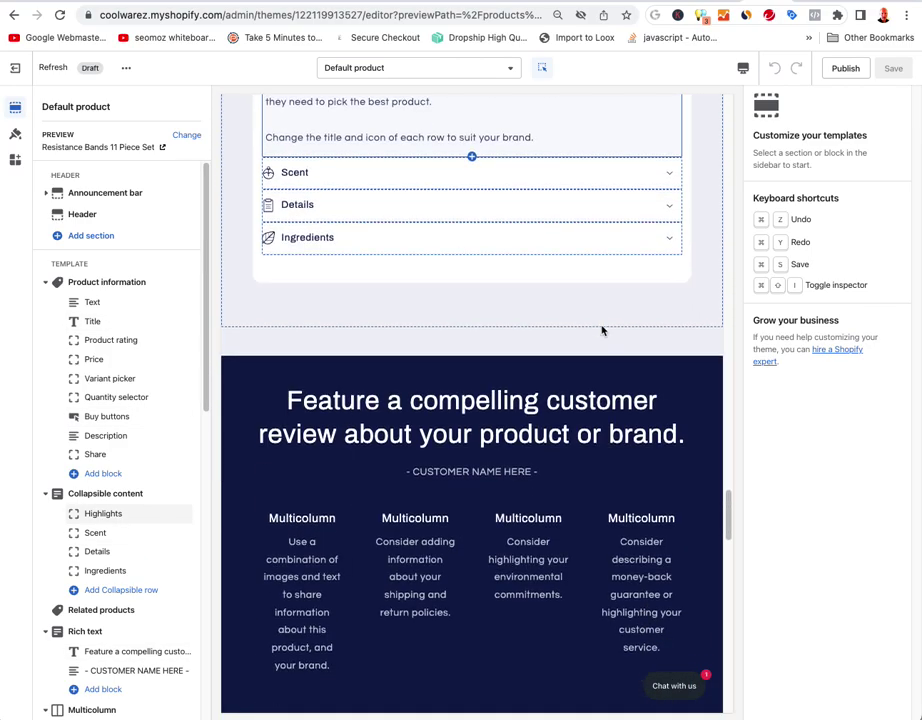
scroll(603, 331, up, 5)
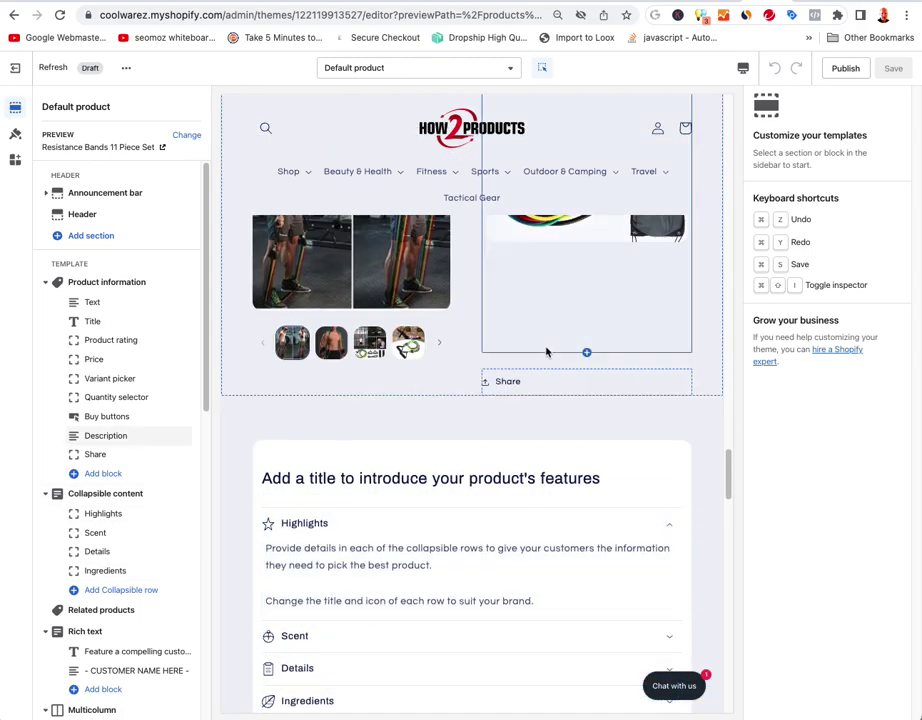
scroll(547, 352, up, 10)
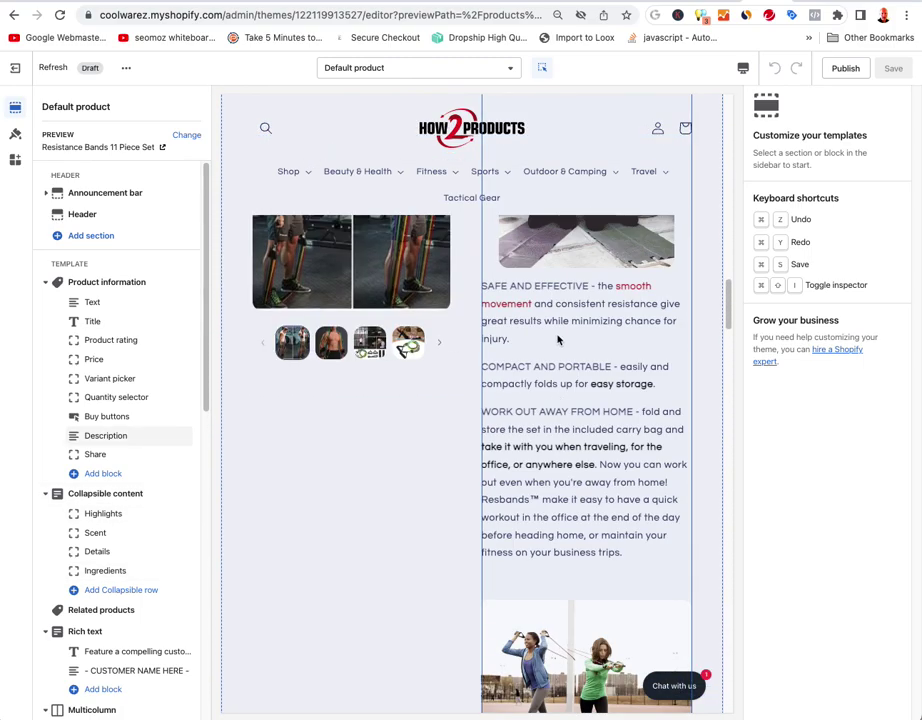
scroll(548, 320, up, 5)
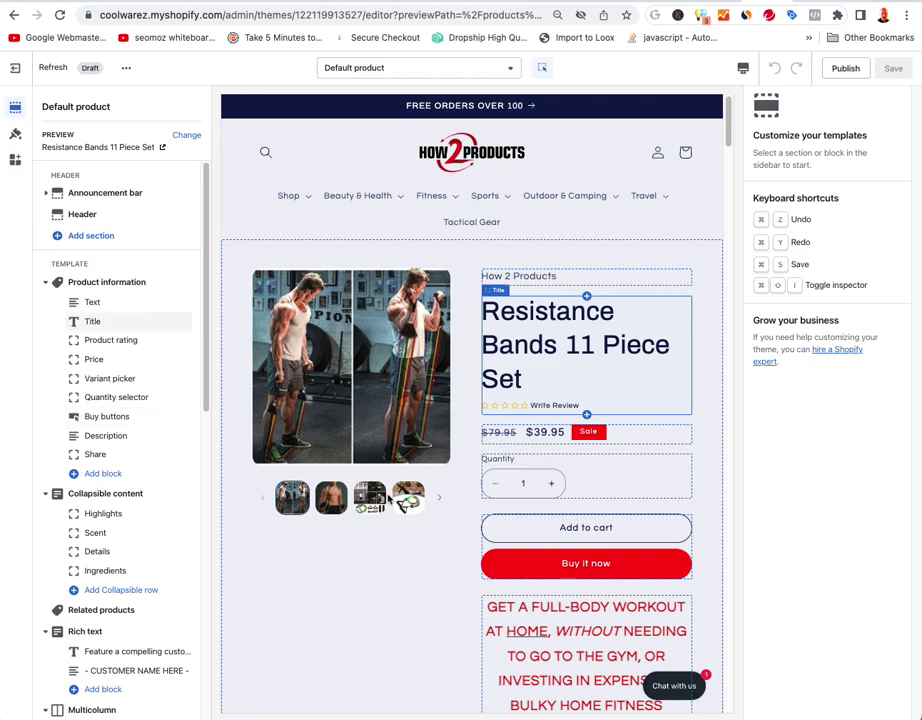
- Hide the vendor Text block above the product title in the Product information section
scroll(440, 554, down, 1)
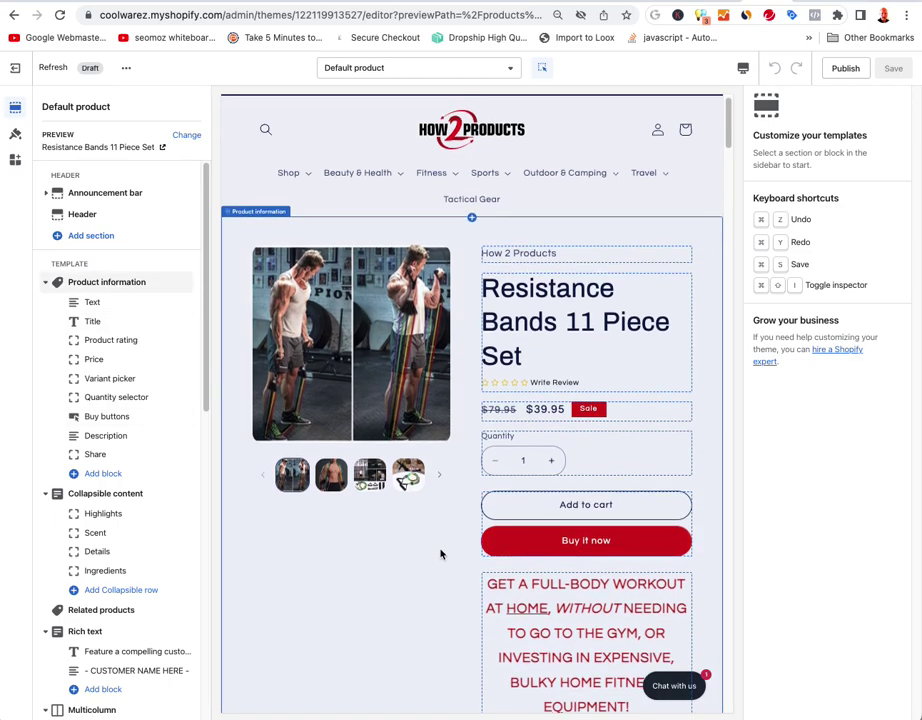
click(537, 257)
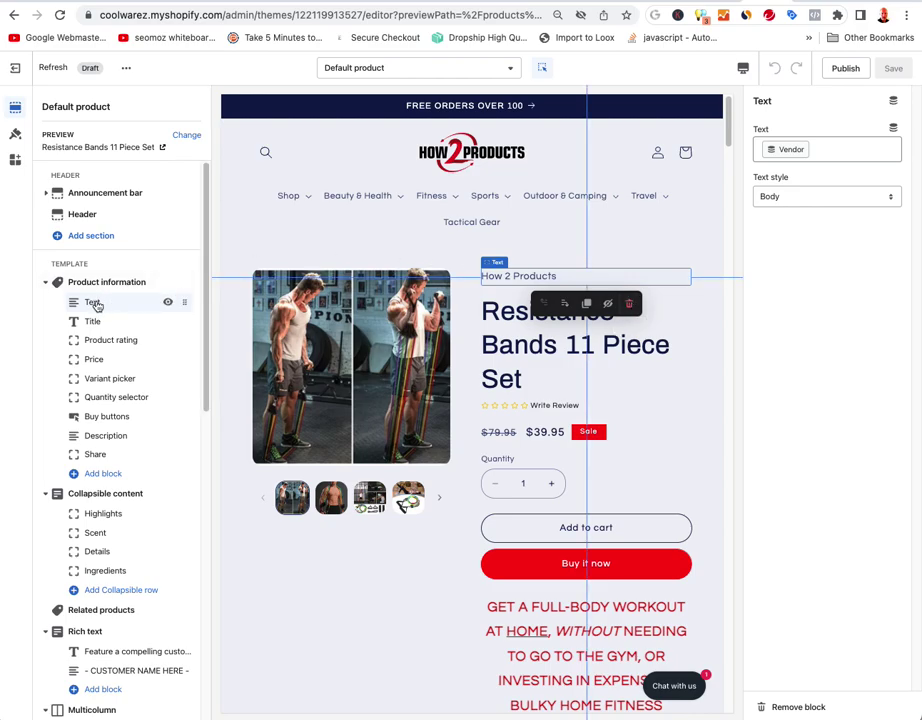
click(169, 303)
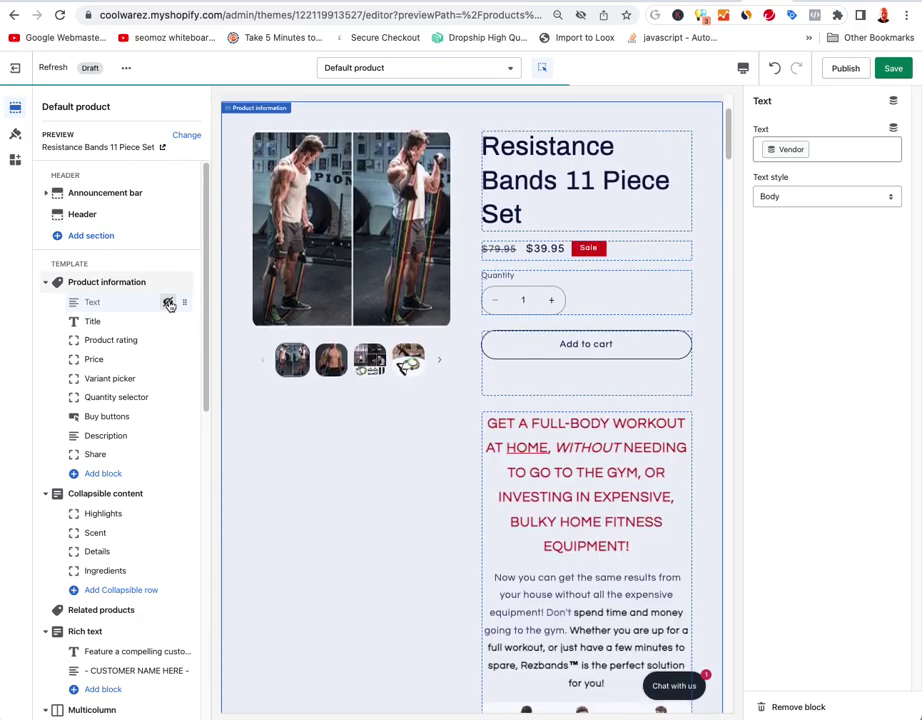
- Try the Fill media fit for the Product information section's images and restore the Original fit
click(97, 288)
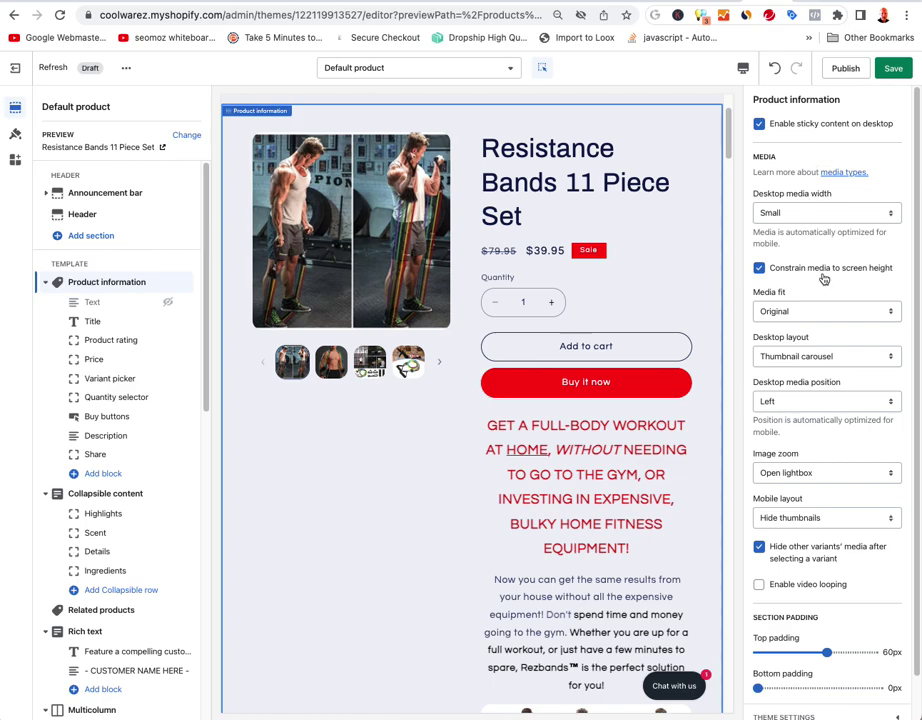
click(817, 313)
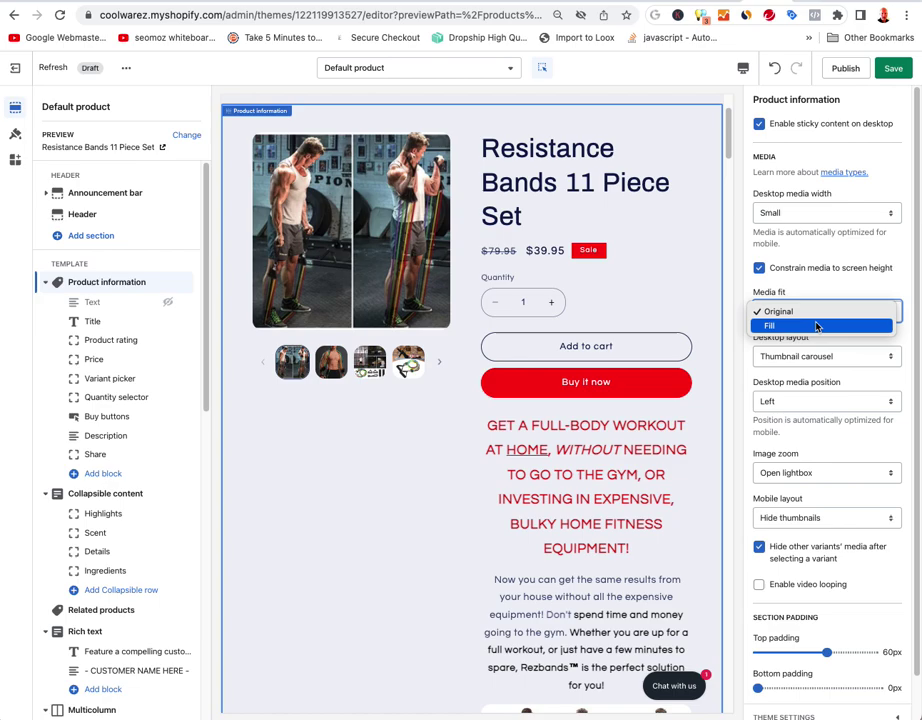
click(815, 328)
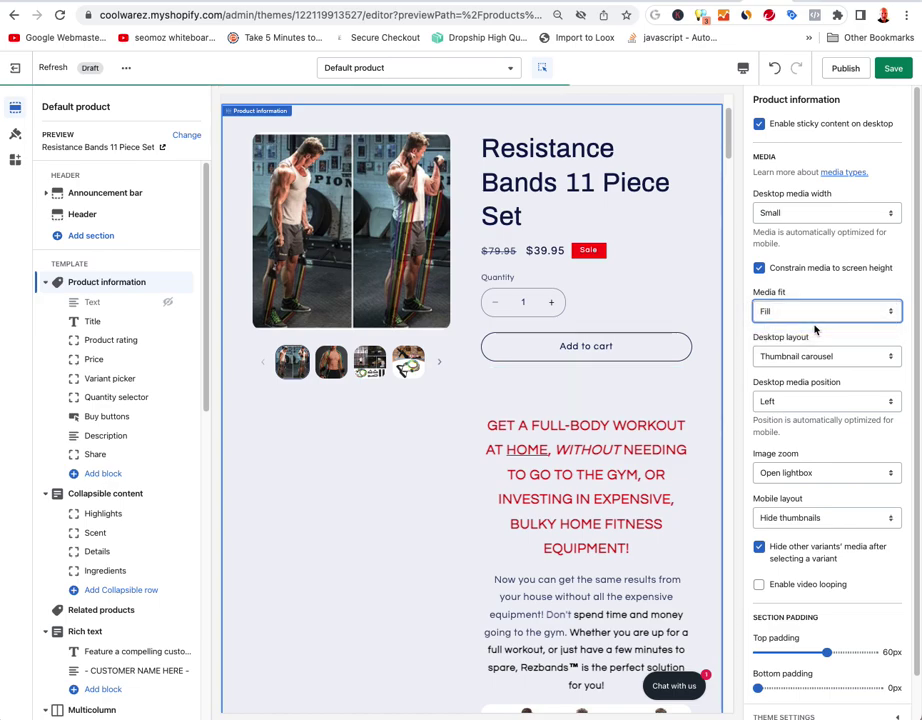
click(817, 318)
click(816, 297)
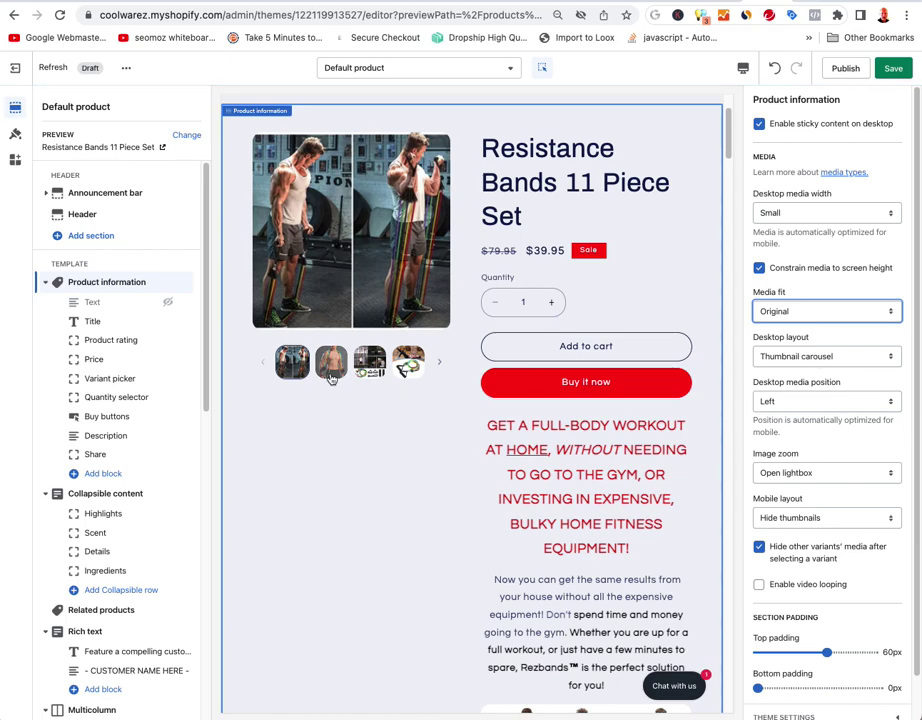
- Try the Thumbnails, 2 columns and Stacked desktop layouts for the product media and restore Thumbnail carousel
click(822, 358)
click(795, 342)
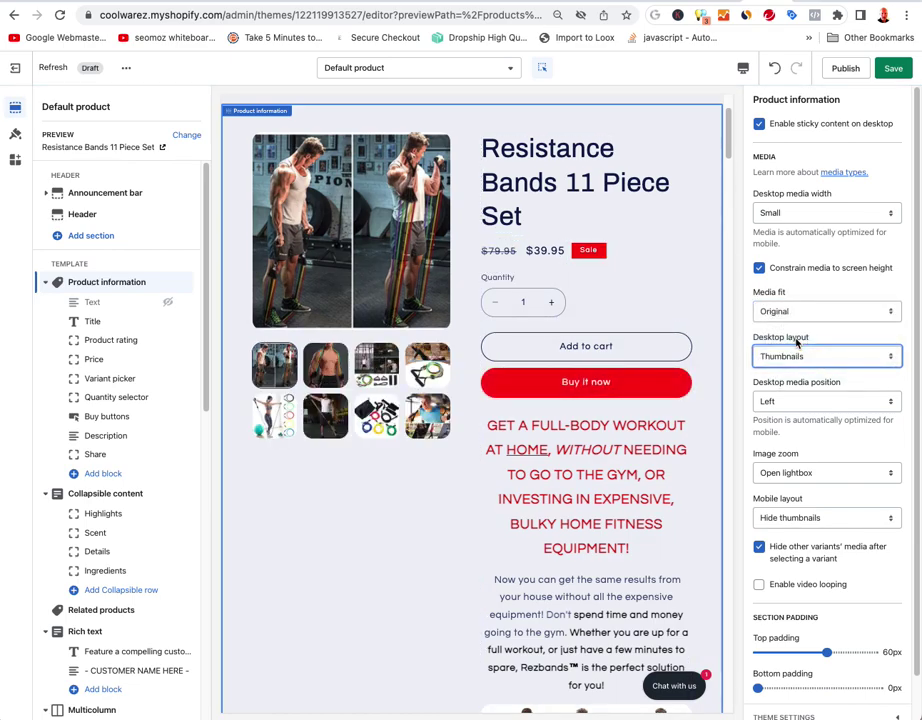
click(800, 358)
key(Up)
key(Return)
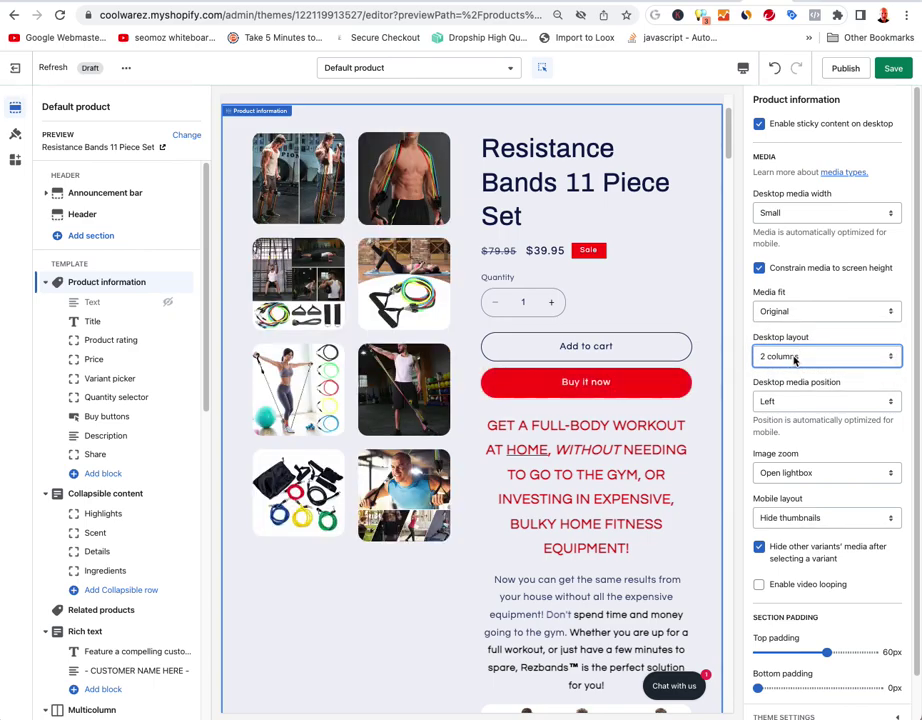
click(795, 357)
click(780, 343)
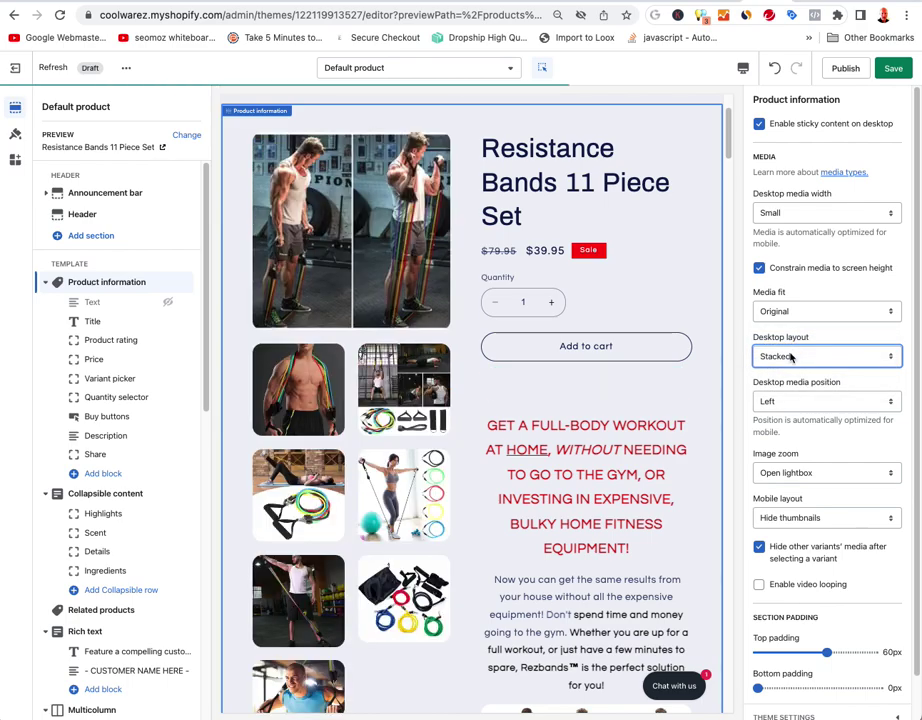
click(790, 355)
click(792, 399)
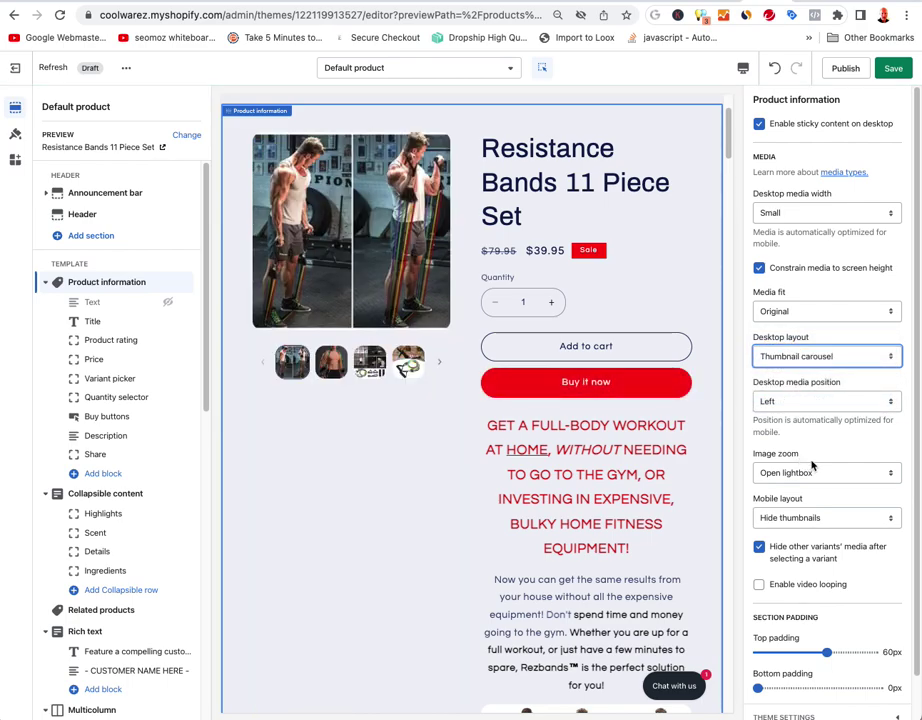
- Review the remaining Product information settings and look at the collapsible content section below it
scroll(814, 481, down, 1)
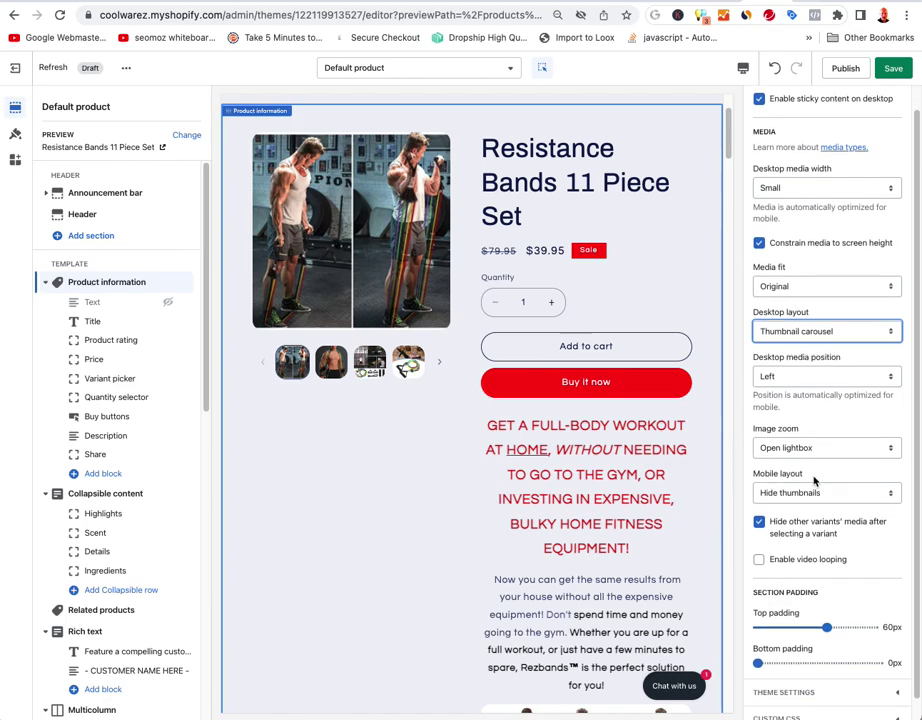
scroll(818, 537, down, 1)
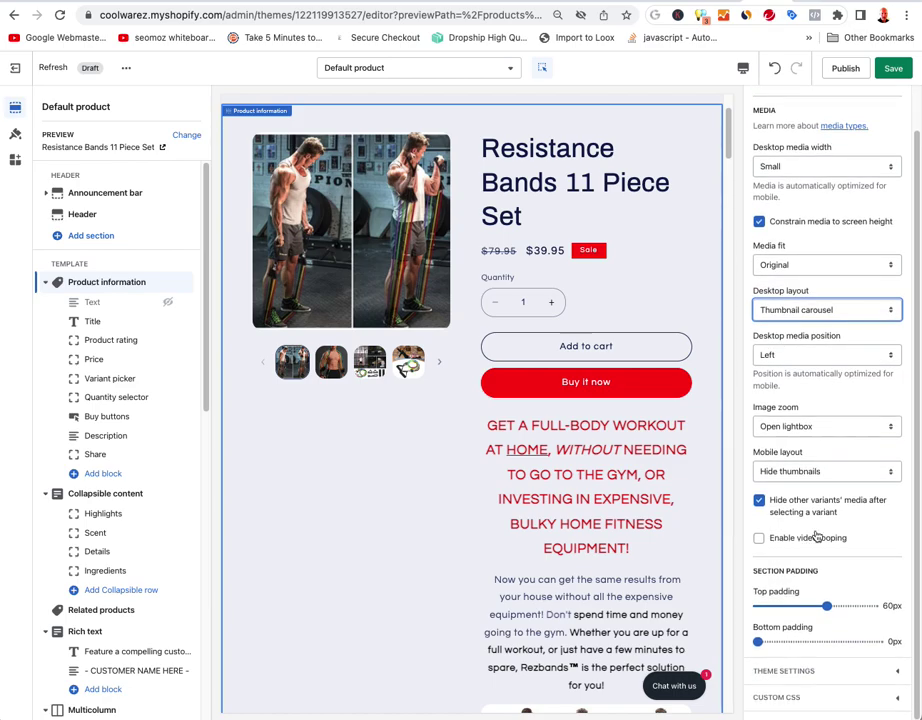
scroll(770, 515, up, 2)
click(458, 497)
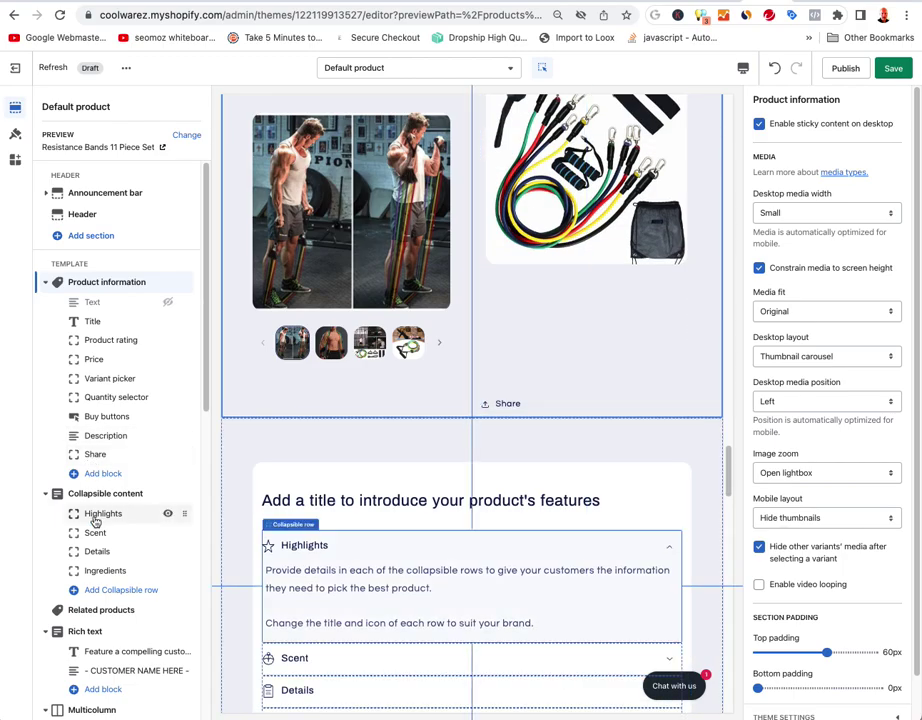
- Look at the settings of the Highlights and Ingredients rows in the Collapsible content section
scroll(323, 442, down, 5)
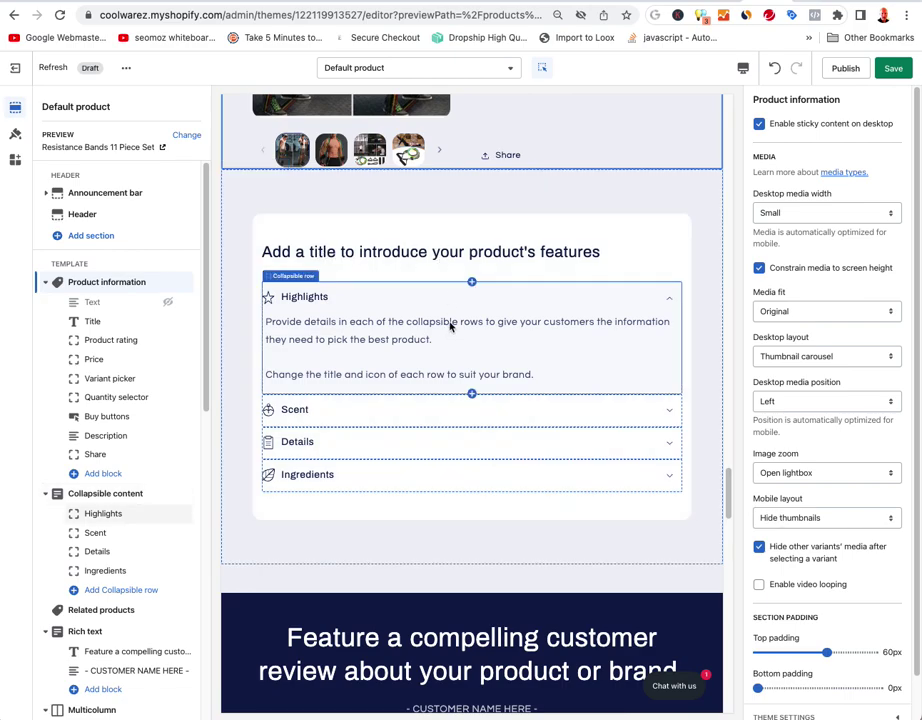
click(449, 380)
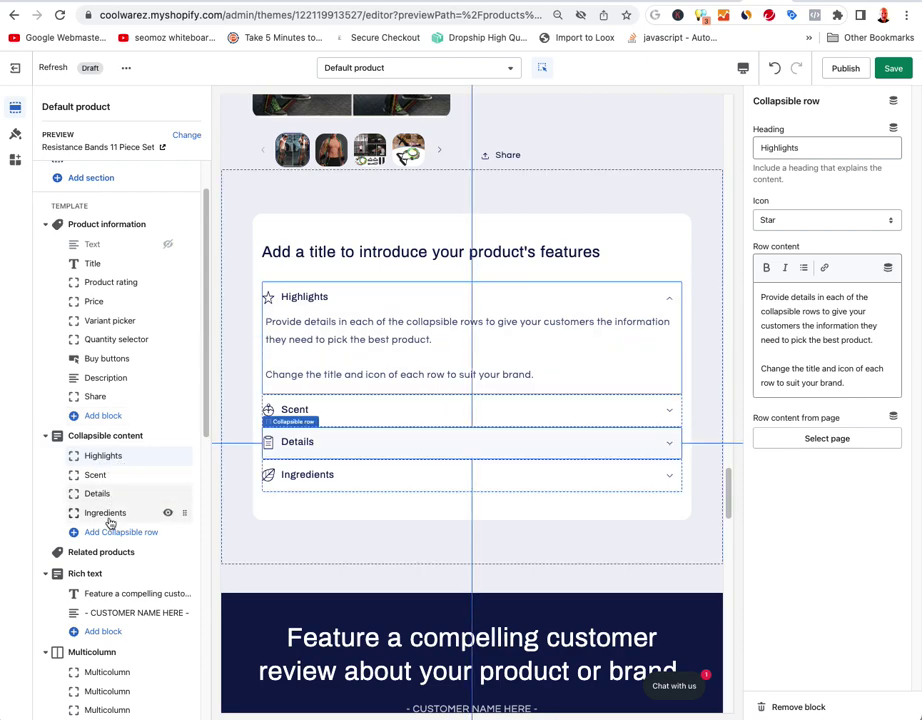
click(310, 480)
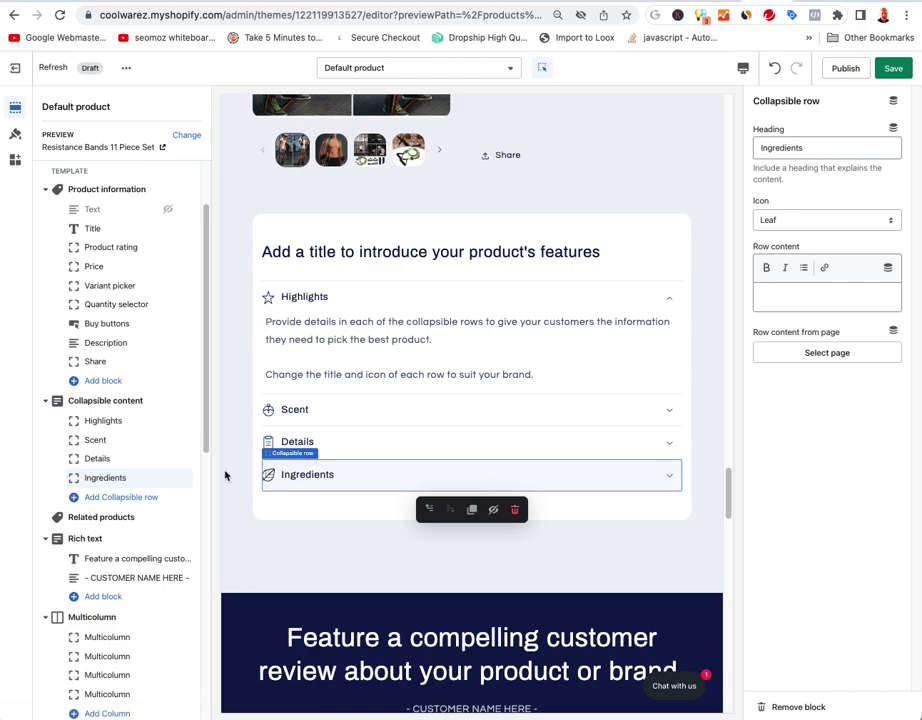
- Add two rows to the Collapsible content section, and hide both of them along with the Ingredients row
click(121, 497)
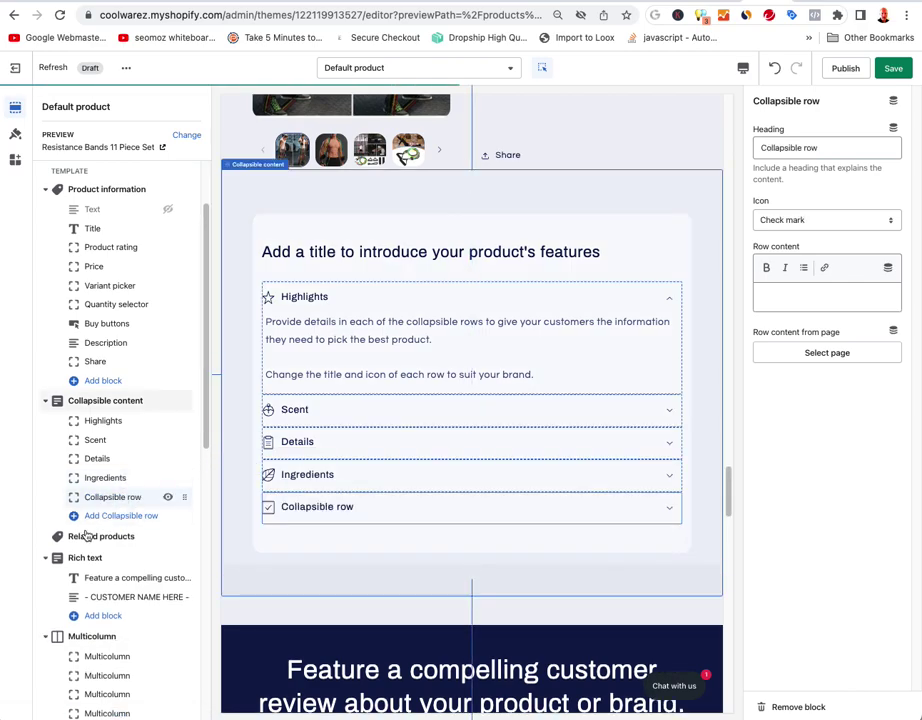
click(115, 515)
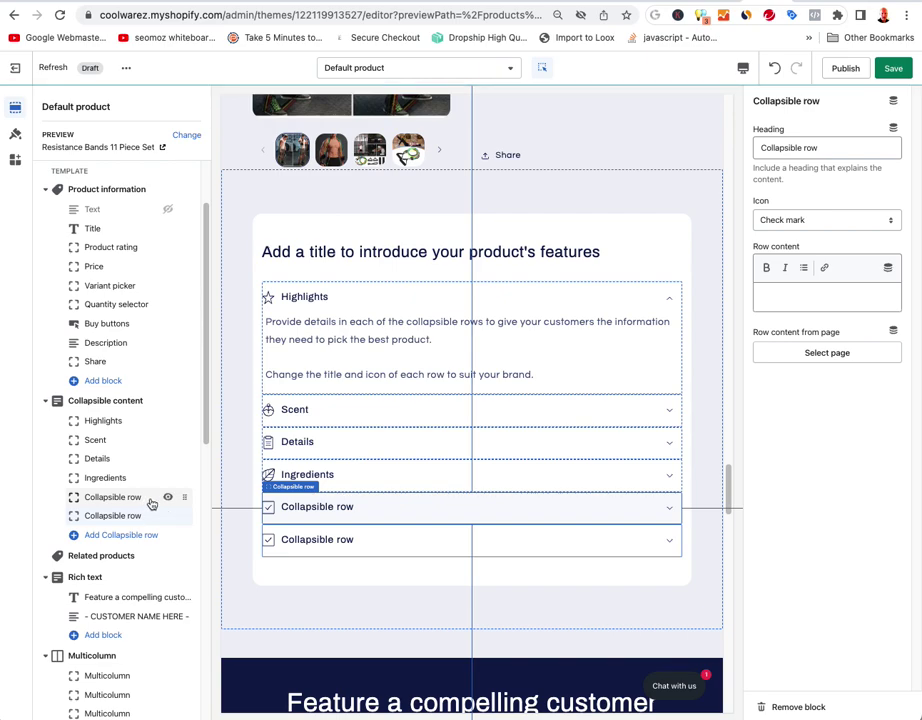
click(168, 514)
click(168, 497)
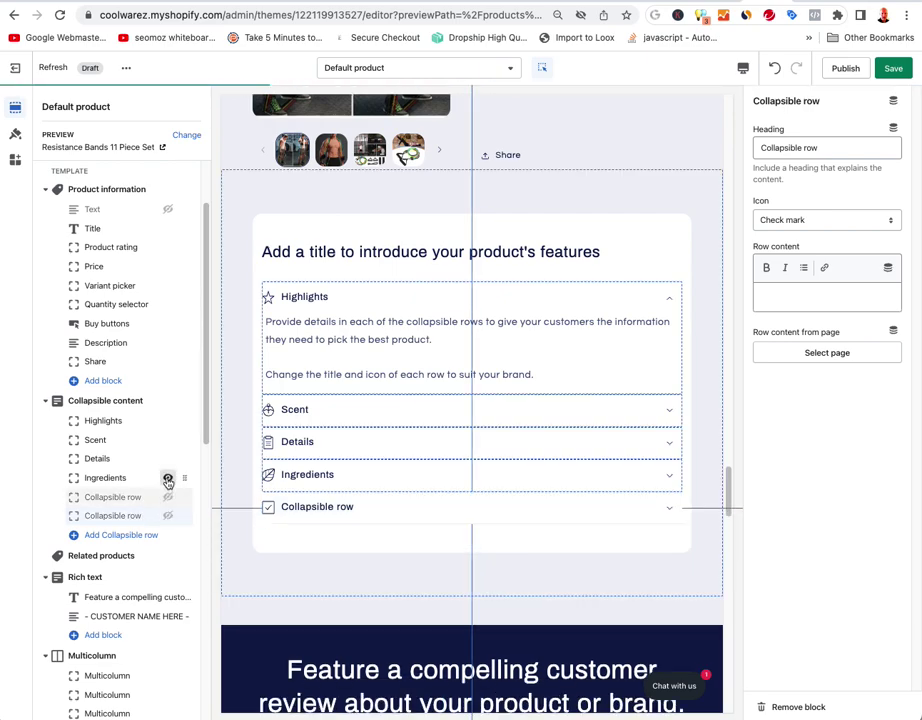
click(168, 478)
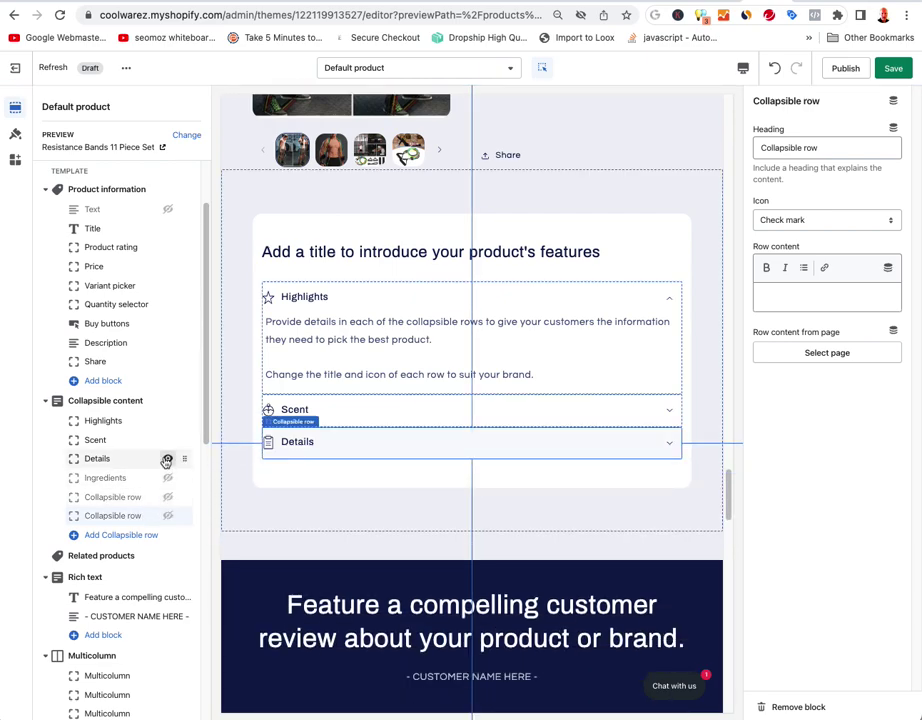
click(167, 459)
click(167, 459)
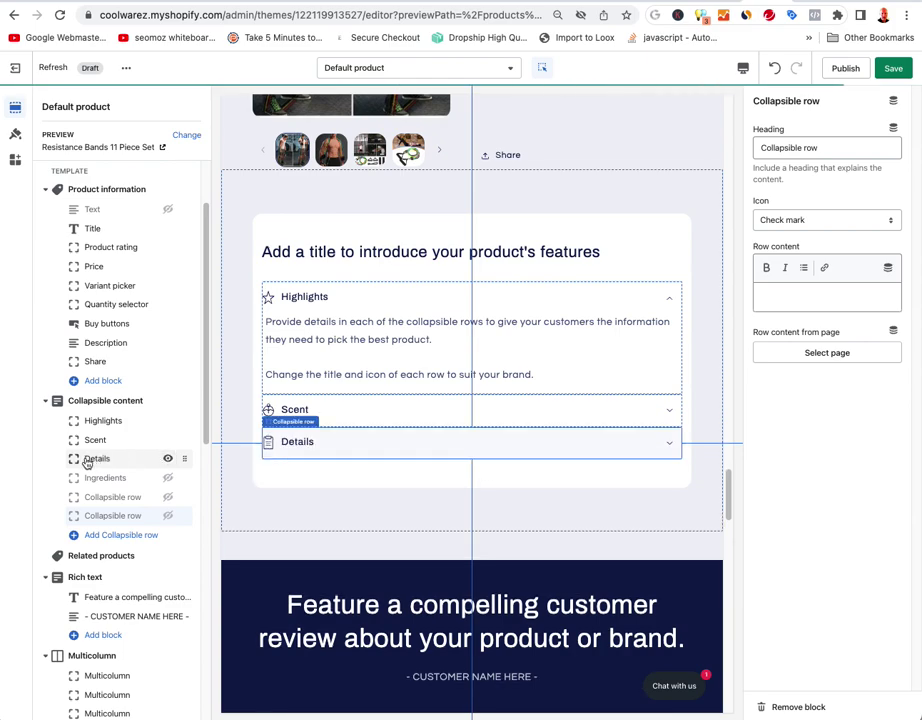
- Choose the About How2Products page as the content source of the Details collapsible row
click(88, 462)
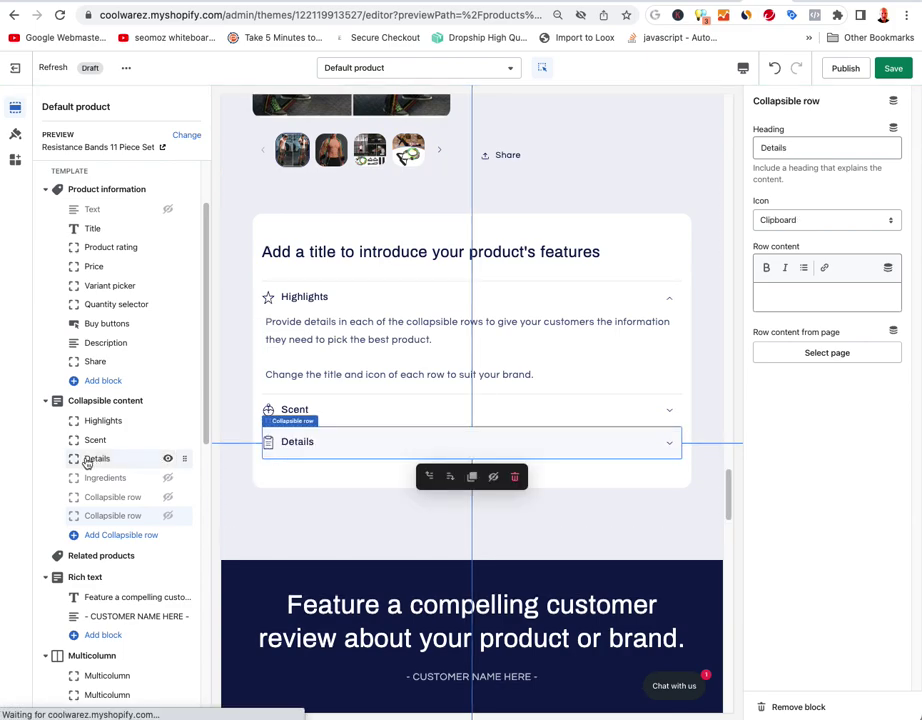
click(822, 355)
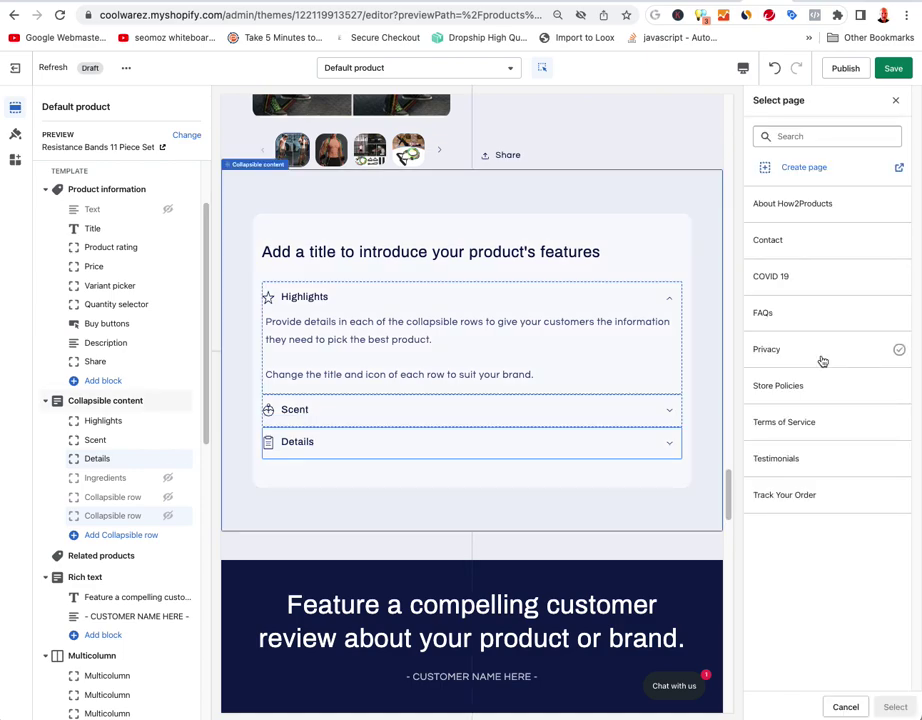
click(792, 206)
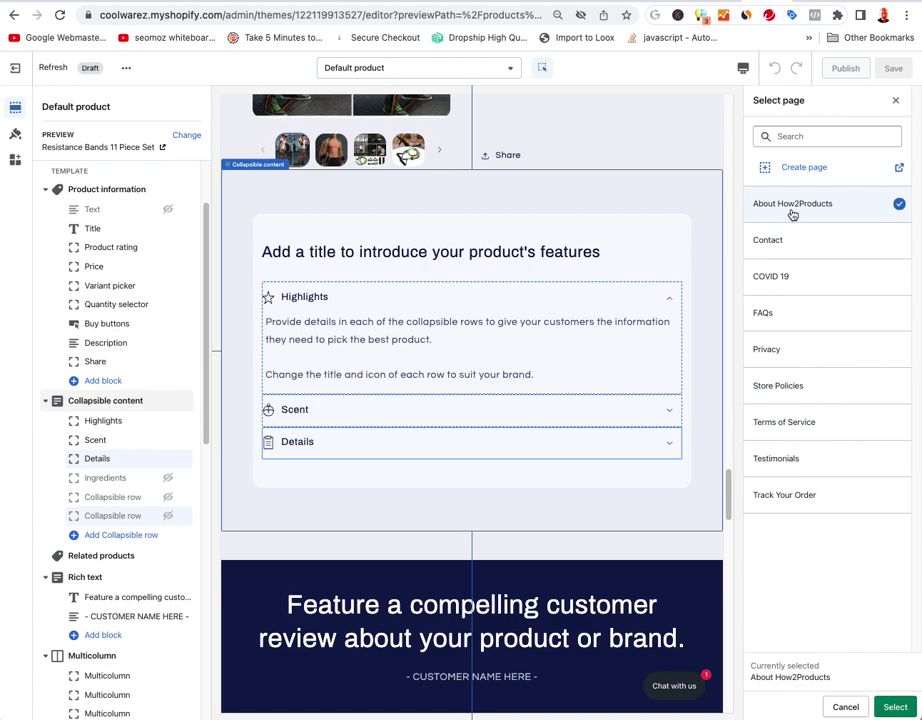
click(895, 707)
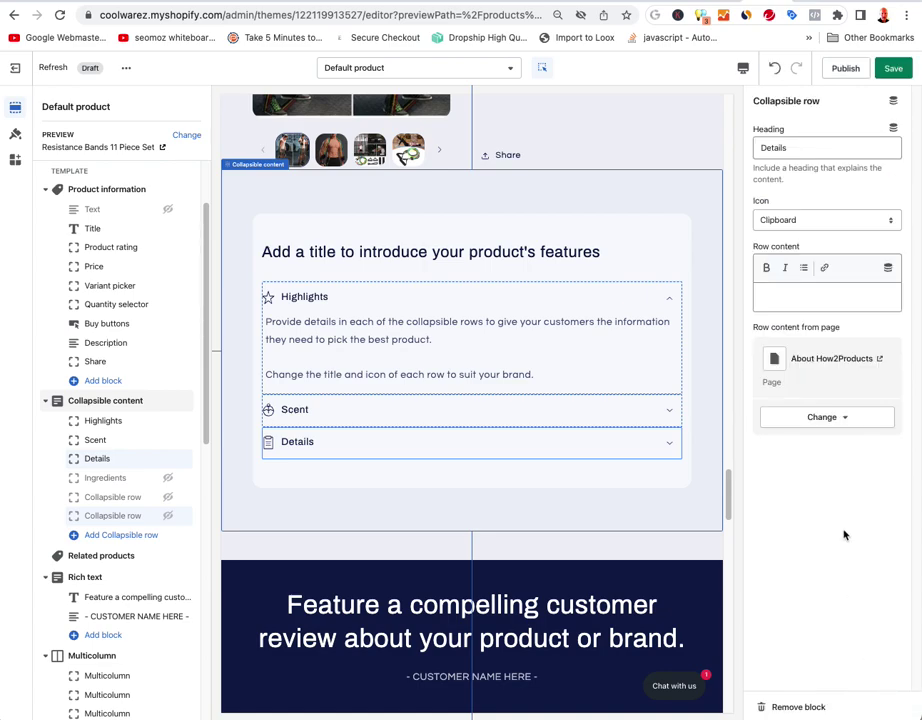
- Expand the Details row in the preview to check its page content, and collapse it again
click(413, 453)
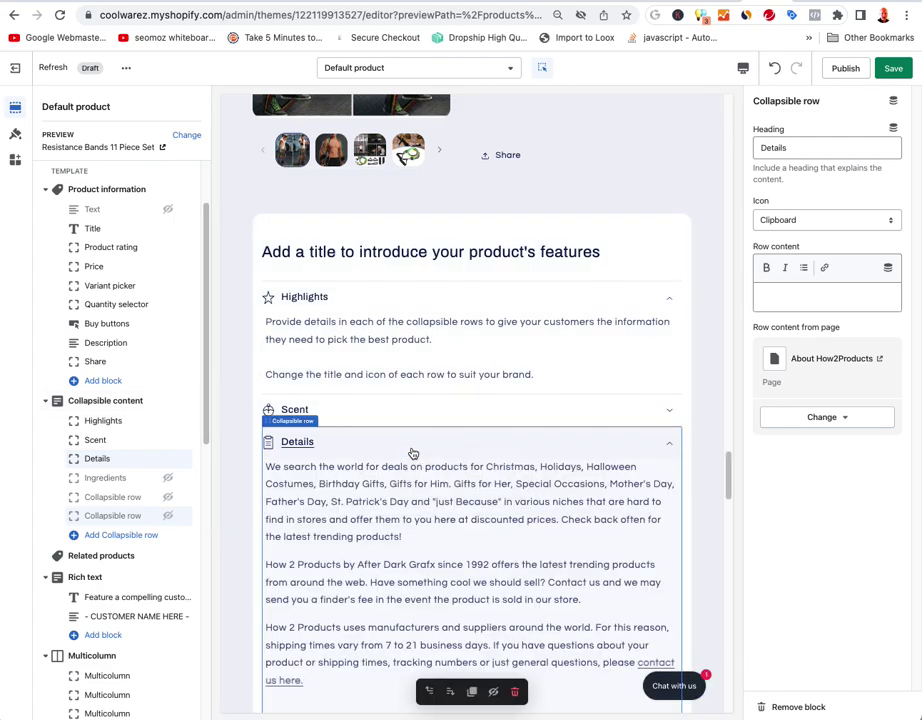
click(413, 453)
click(413, 453)
click(413, 453)
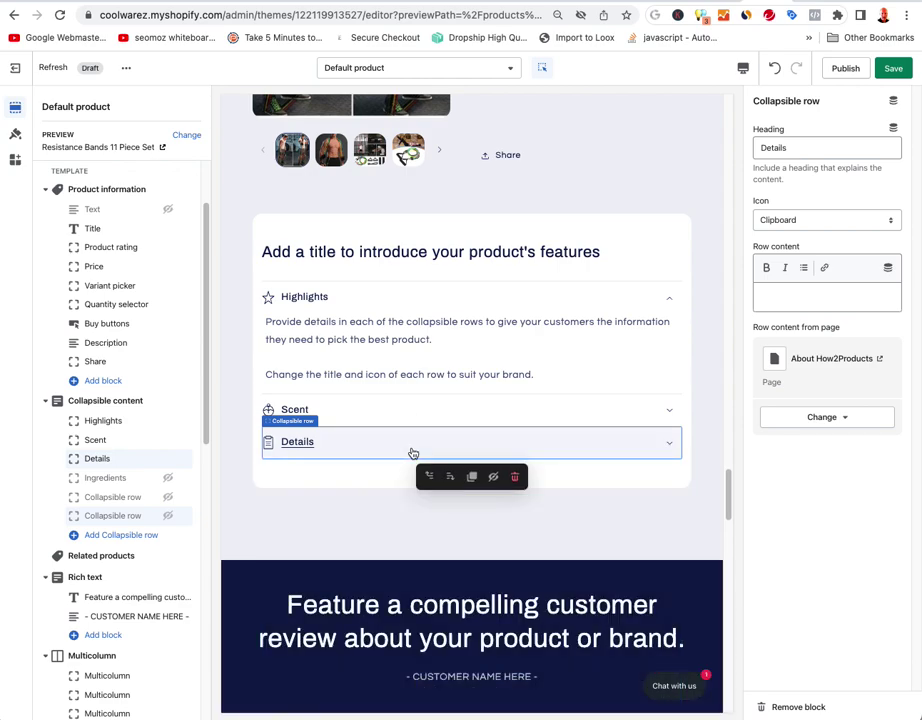
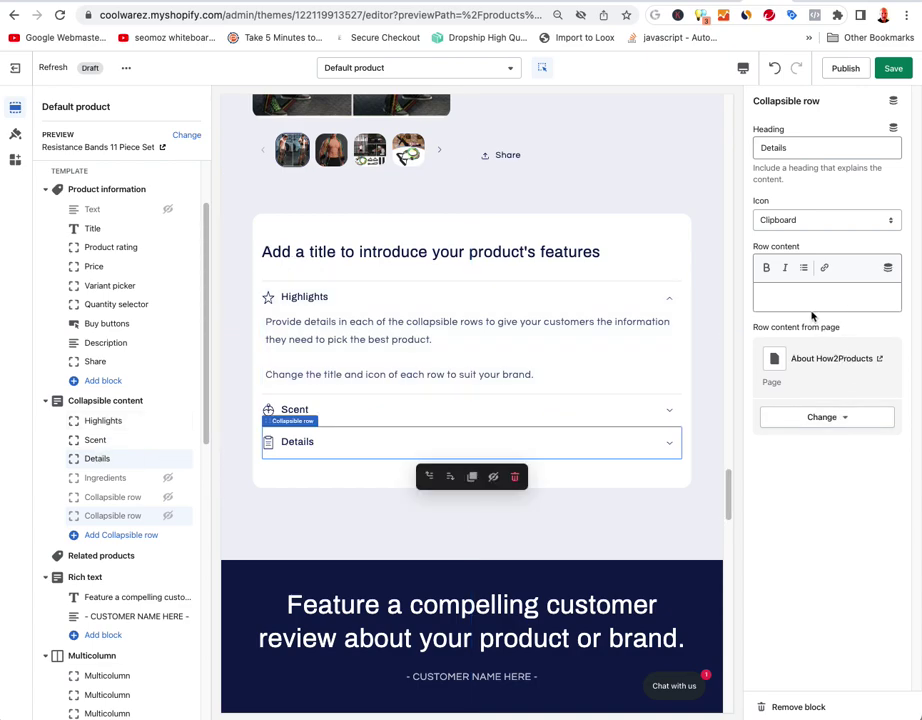
- Remove the linked page from the Details row, enter "hrhrhrhrhr" as its row content and check the row in the preview
click(820, 418)
click(815, 472)
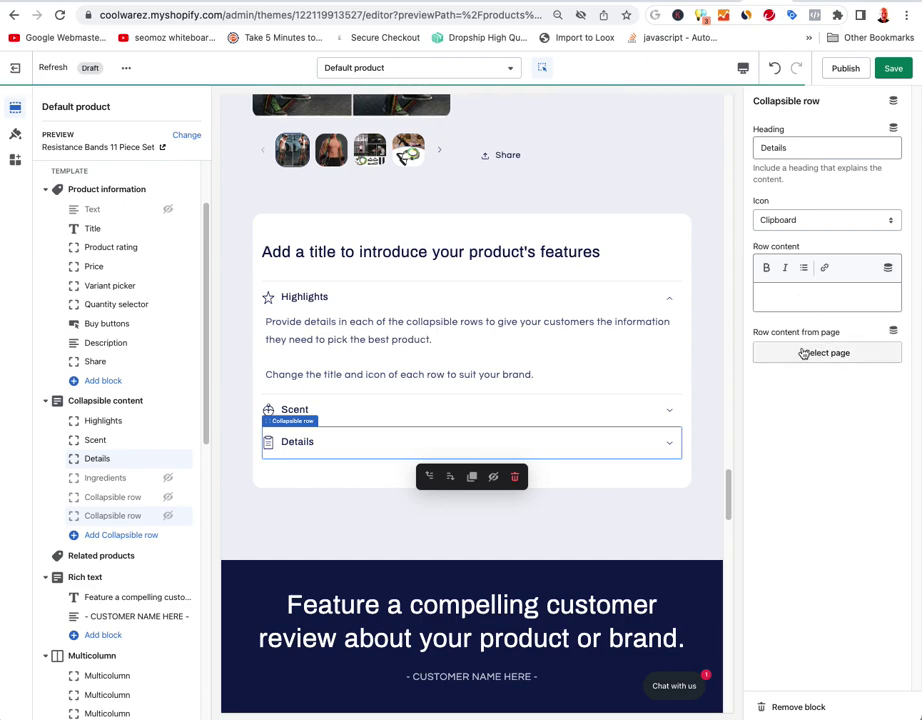
click(798, 296)
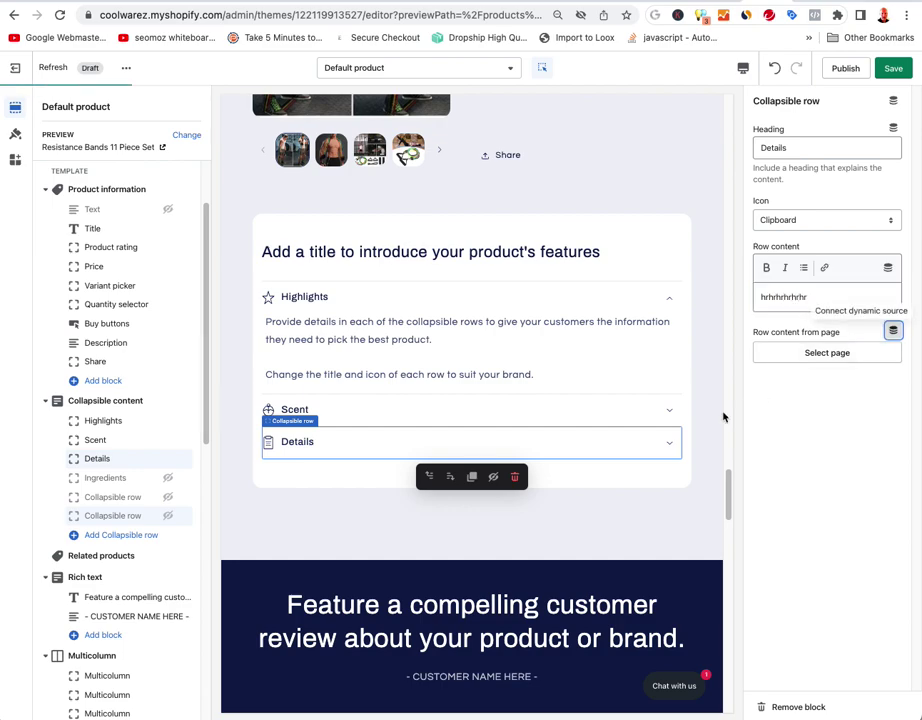
click(365, 447)
click(365, 449)
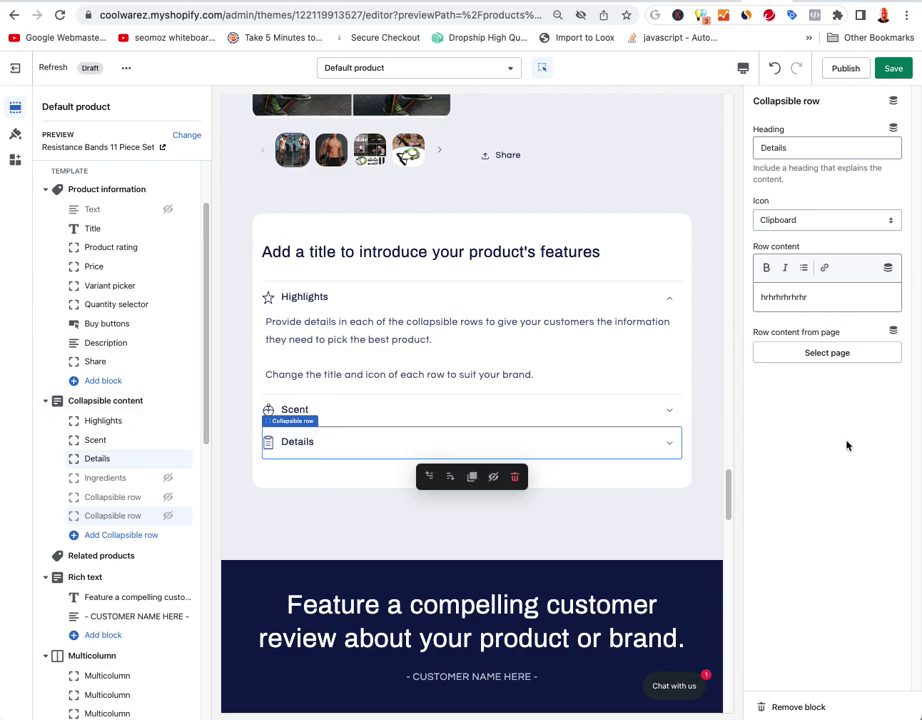
- Review the Related products and Rich text settings, and look through the remaining sections down to the email signup
click(97, 557)
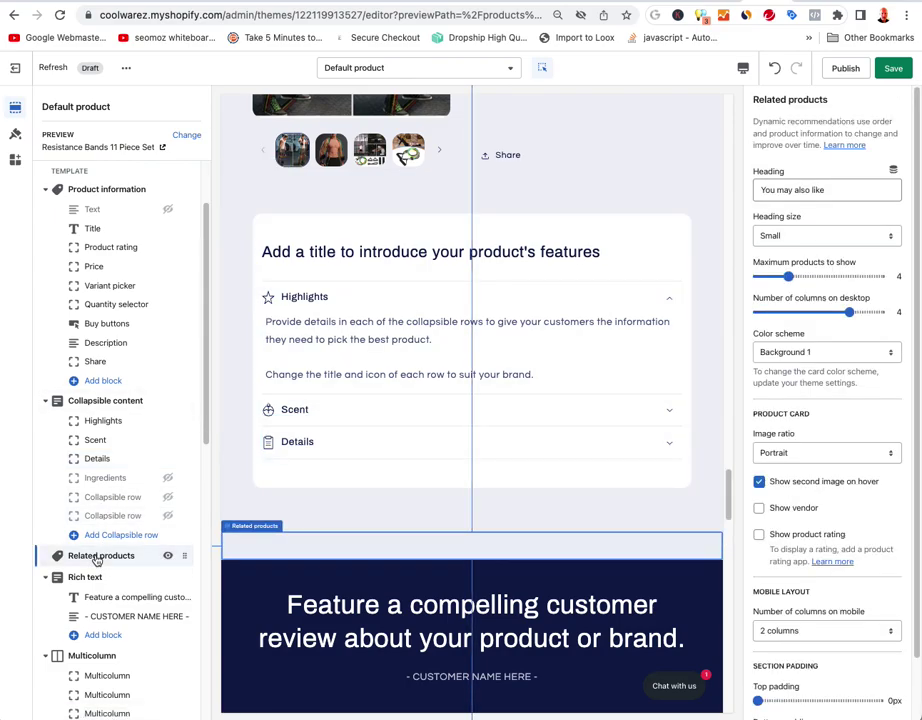
scroll(340, 457, down, 3)
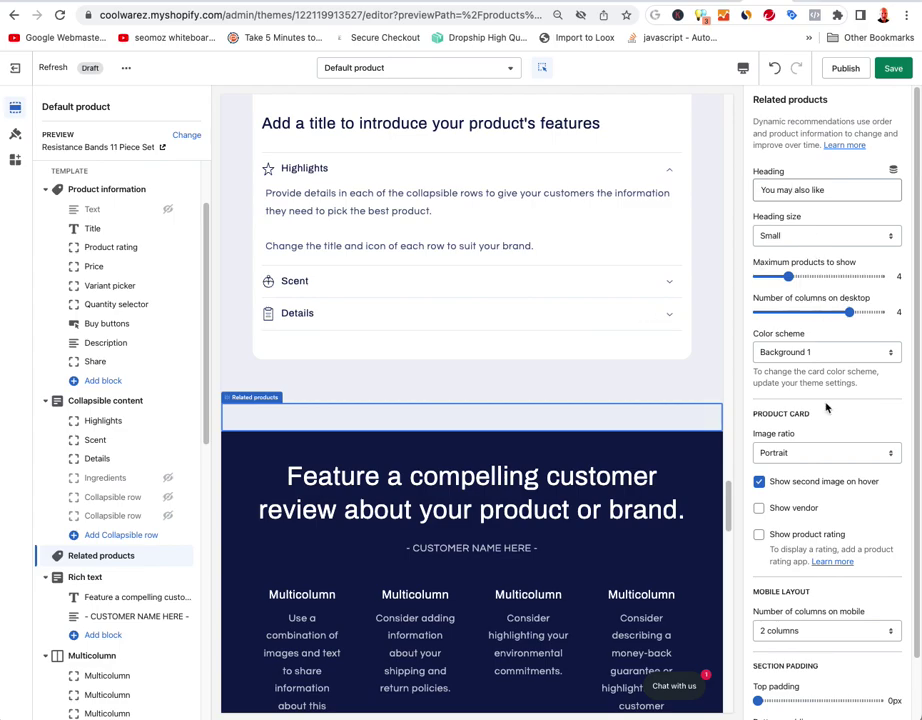
scroll(844, 368, down, 2)
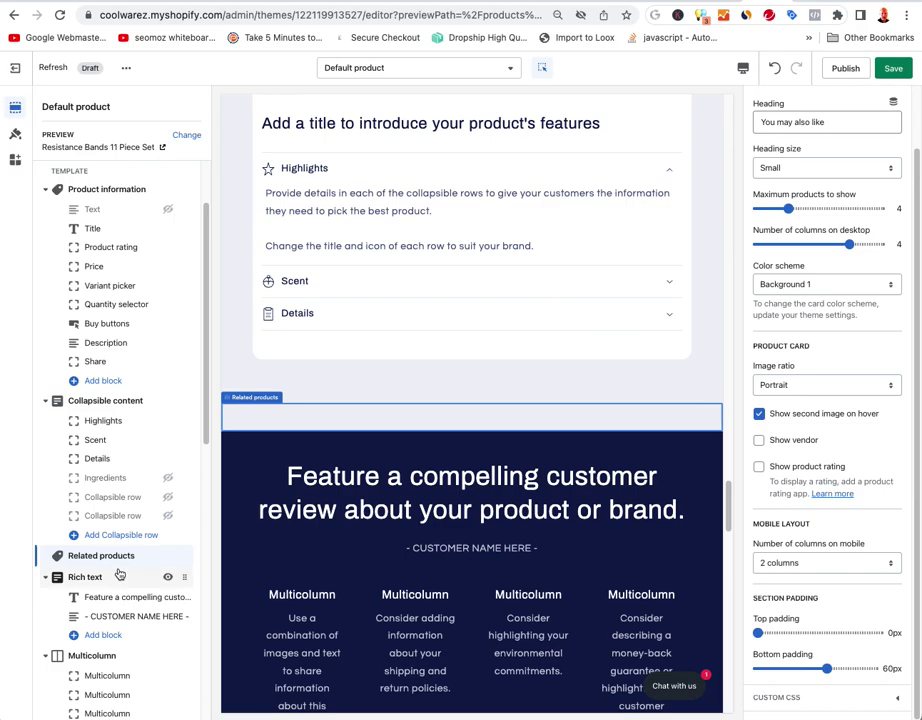
click(90, 580)
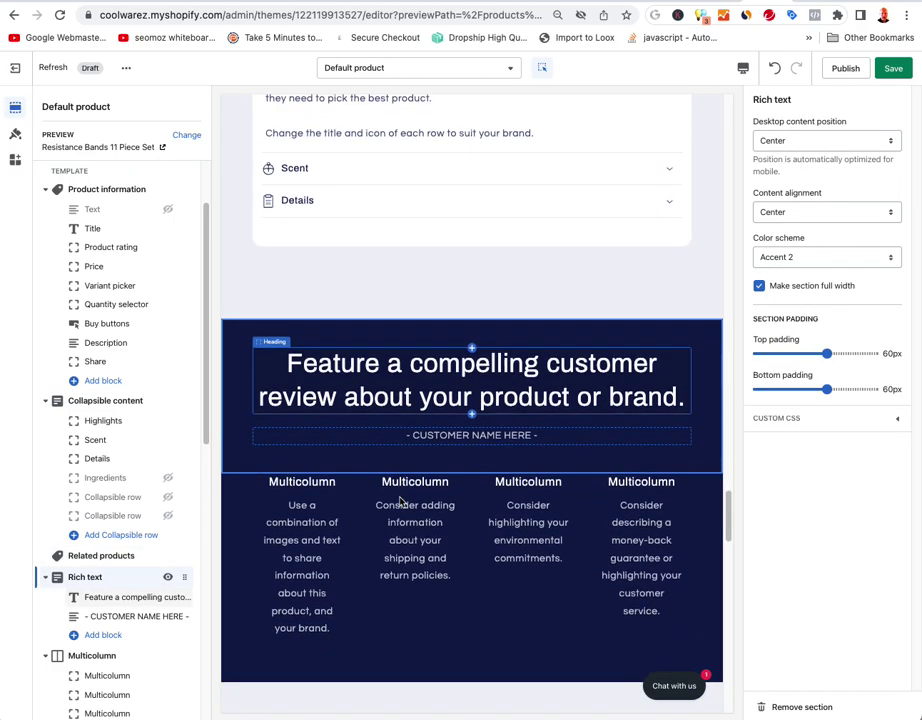
scroll(422, 478, down, 10)
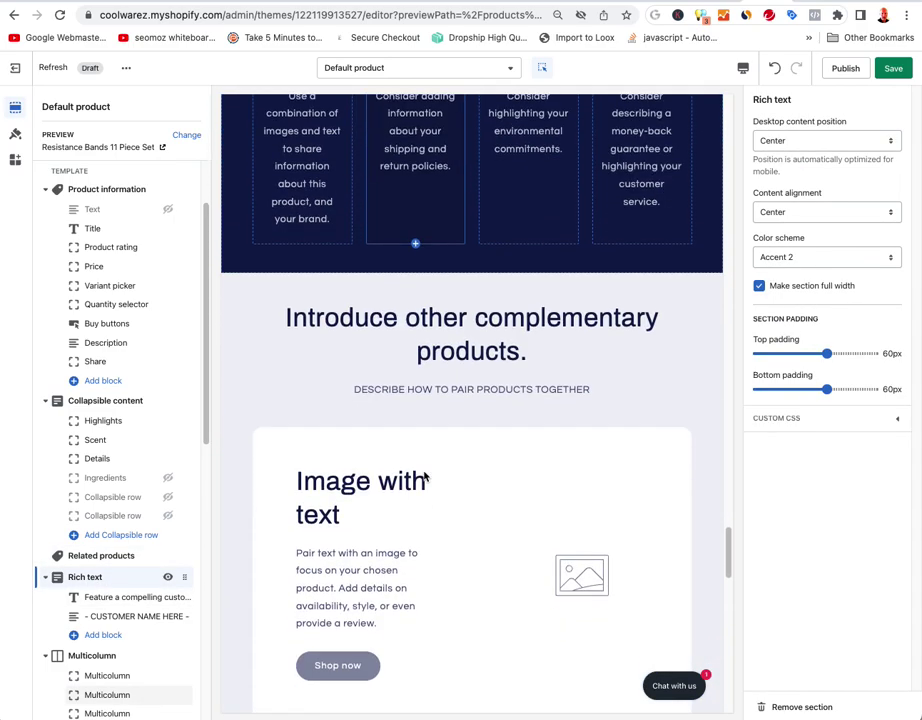
scroll(424, 477, down, 8)
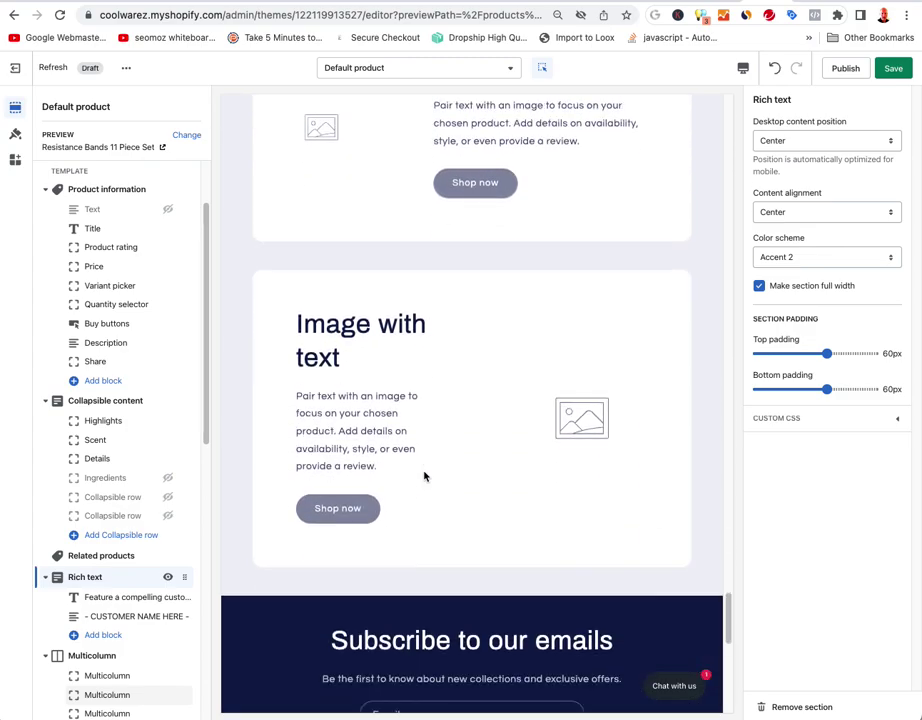
scroll(412, 472, up, 15)
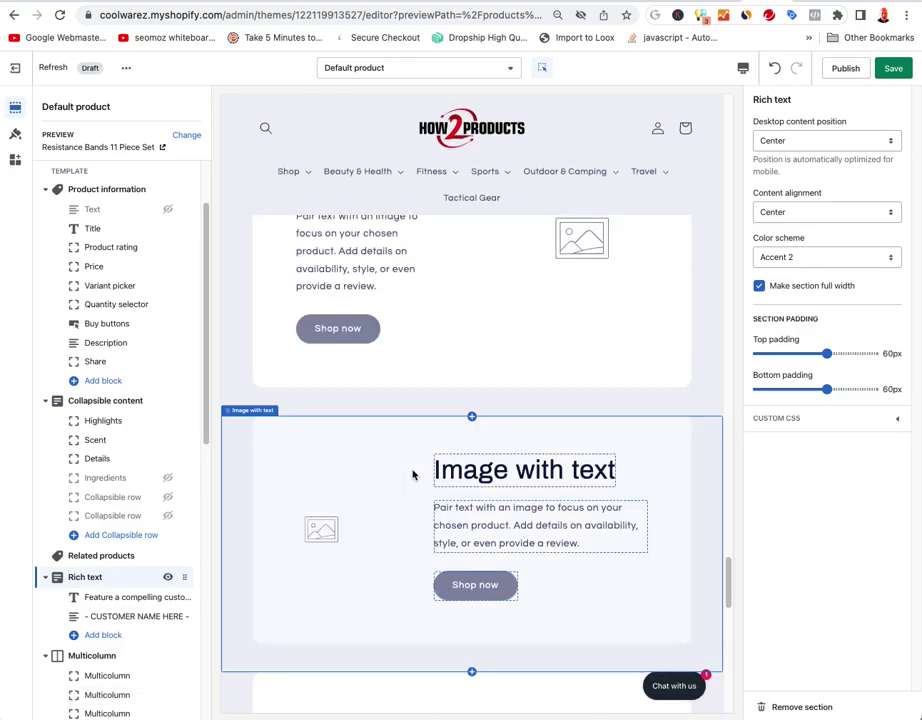
scroll(416, 468, up, 5)
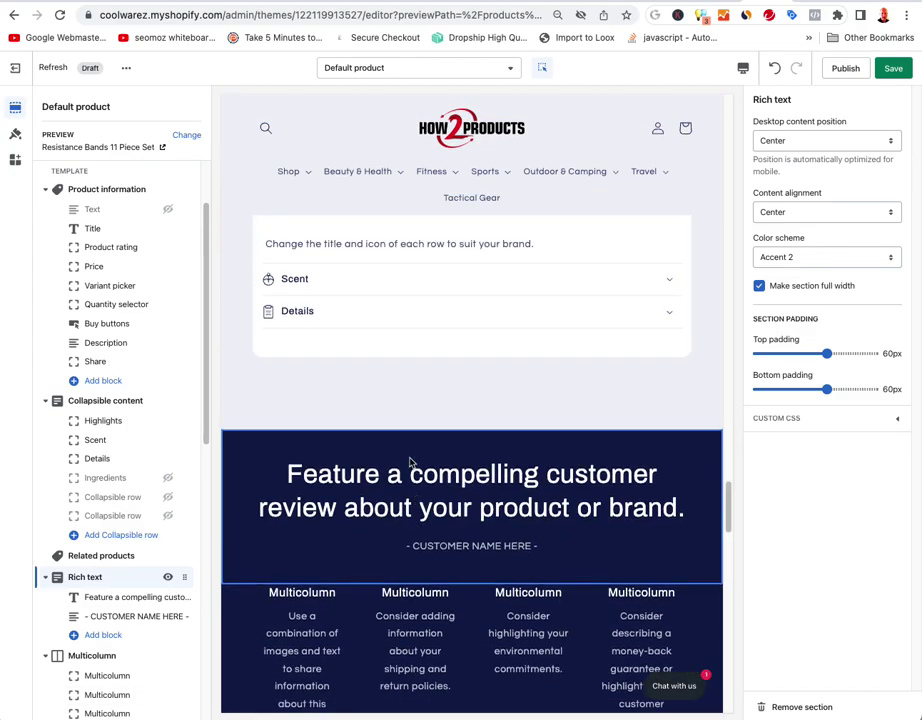
- Hide the customer review Rich text, the Multicolumn and the complementary products Rich text sections
click(166, 577)
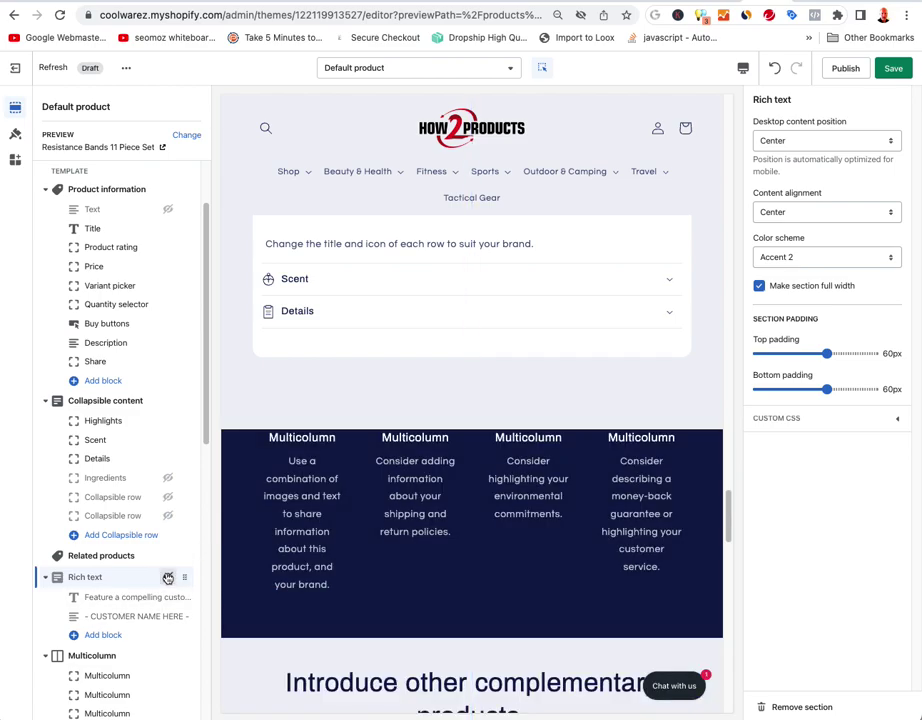
click(168, 657)
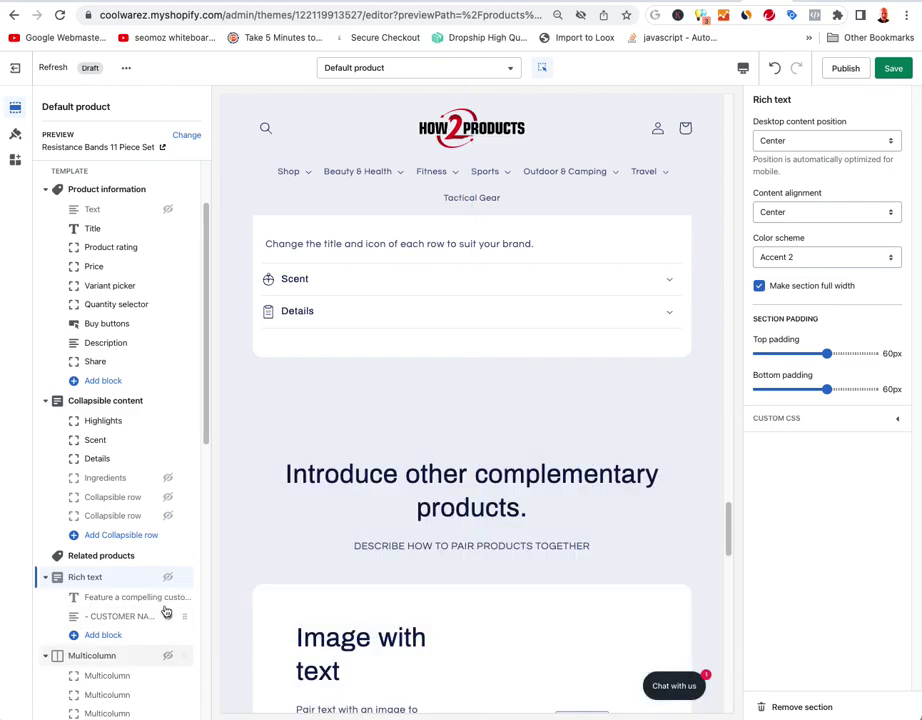
scroll(167, 610, down, 5)
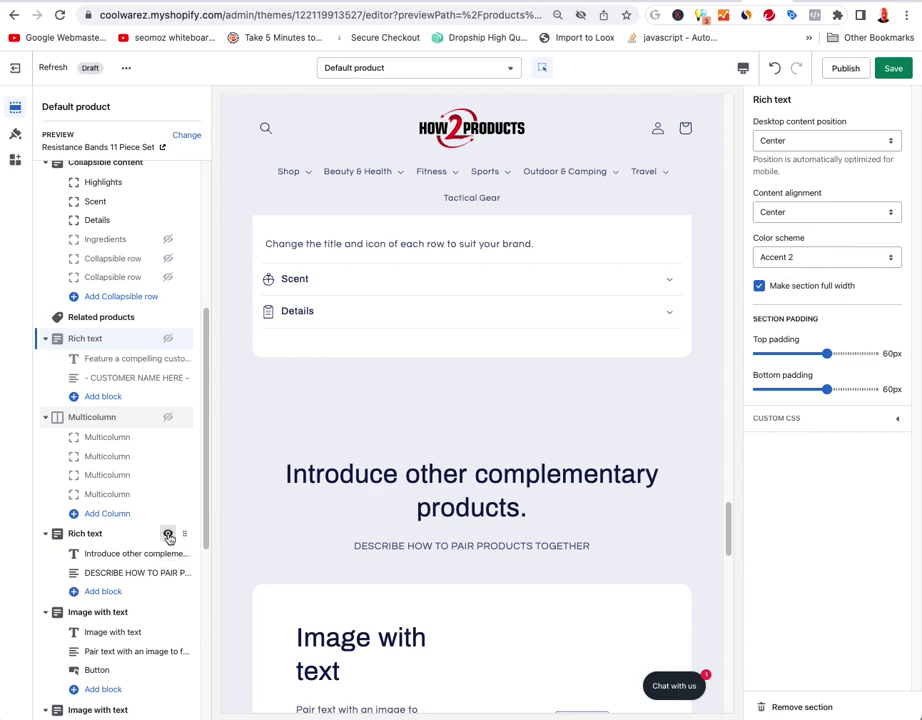
click(168, 533)
- Hide all three Image with text sections and the Email signup section
click(168, 612)
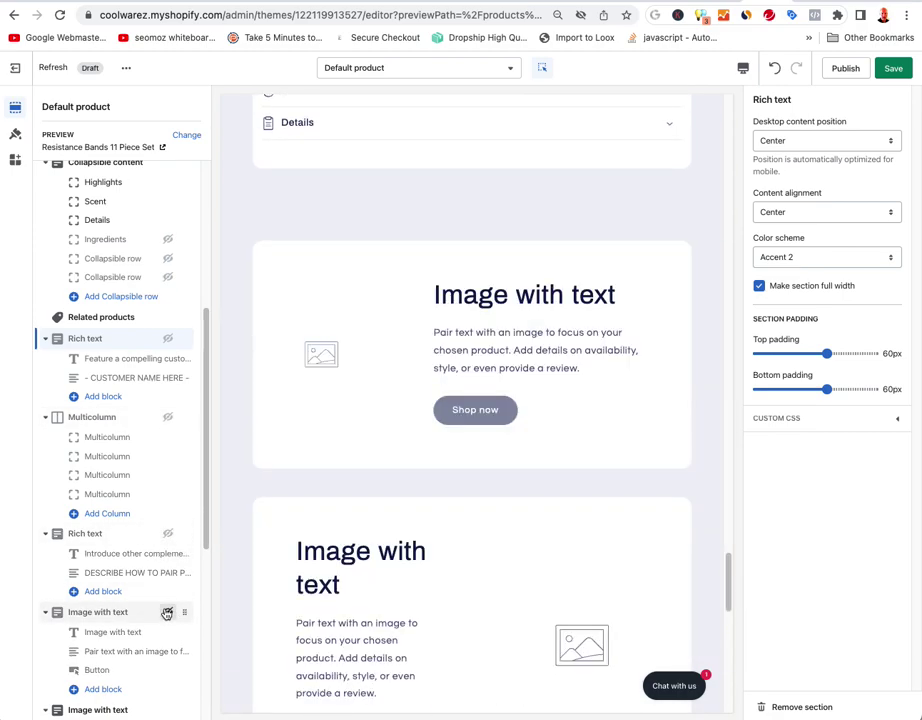
scroll(167, 605, down, 4)
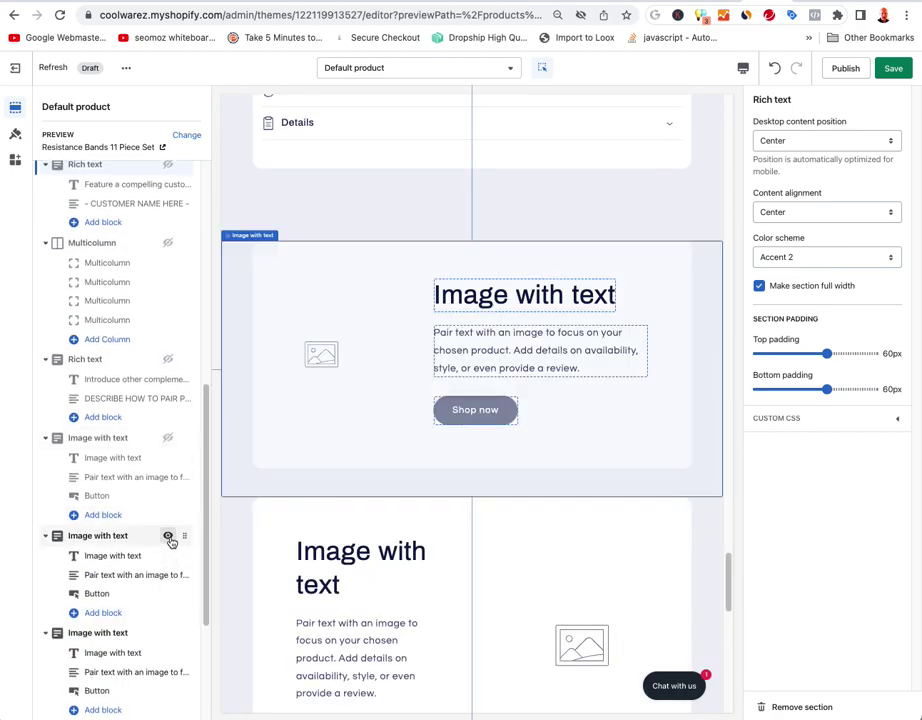
click(168, 536)
scroll(168, 536, down, 2)
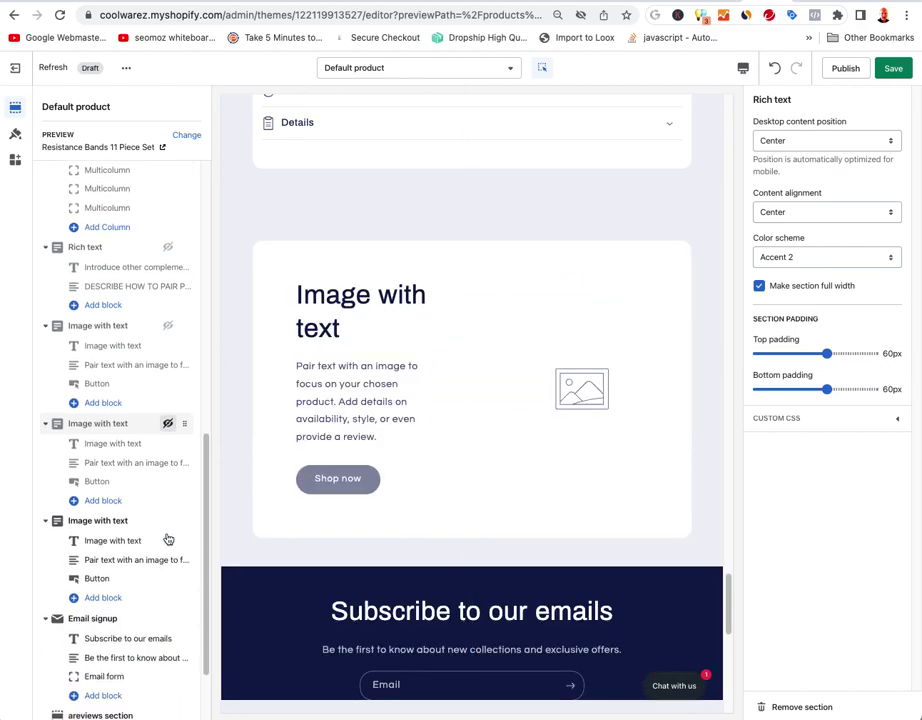
click(168, 521)
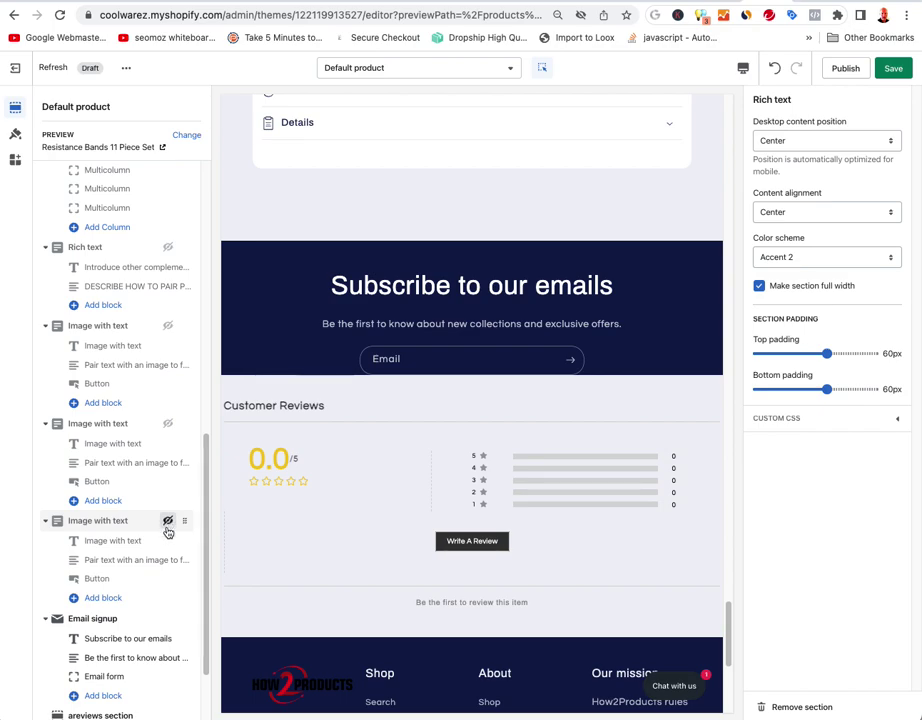
click(168, 619)
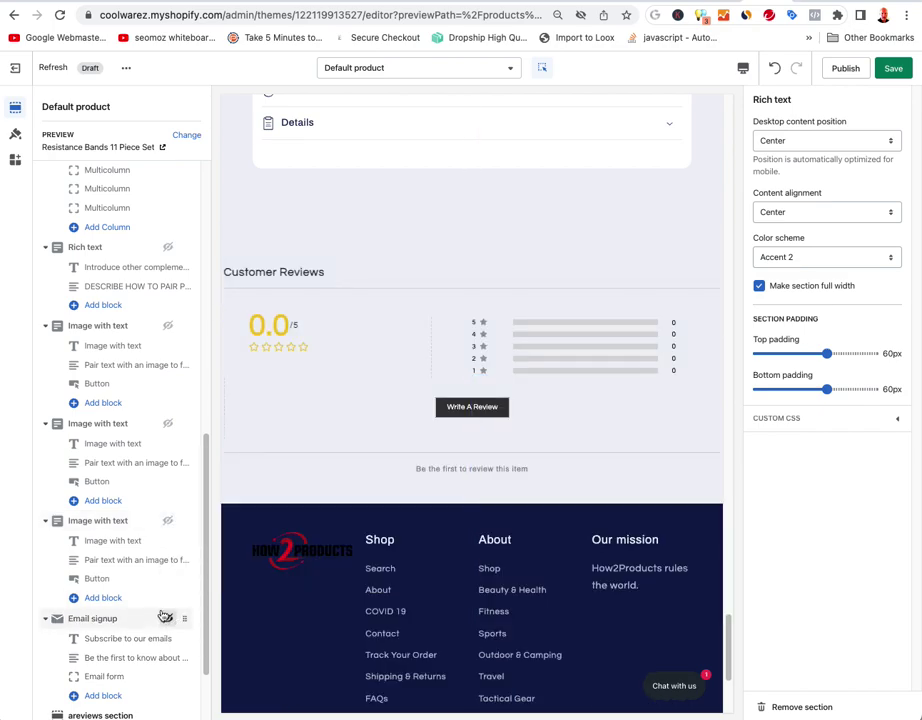
scroll(401, 484, up, 3)
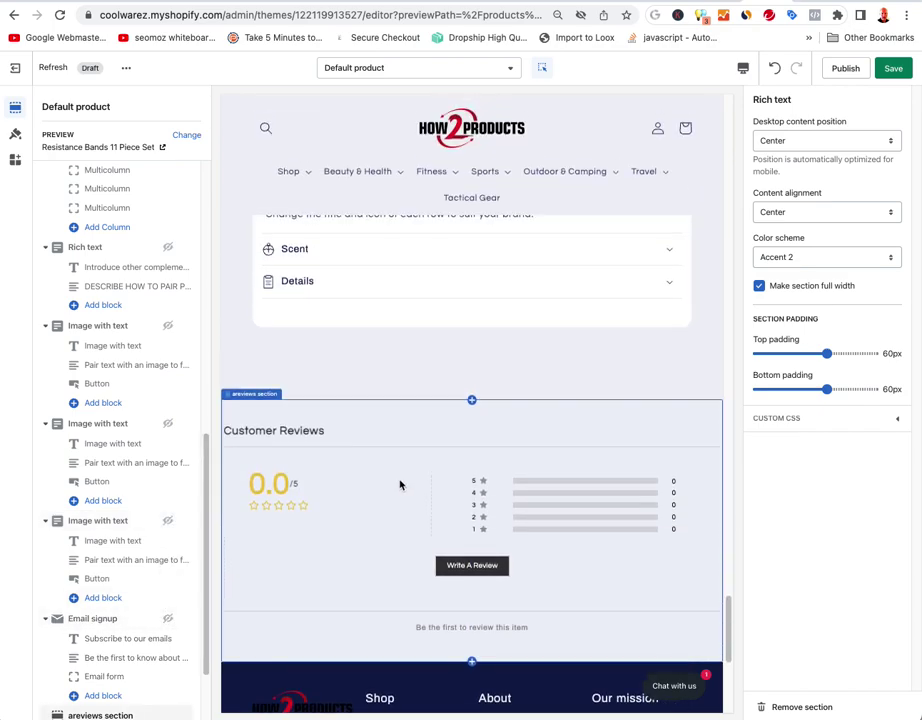
- Review the areviews section and the rest of the product page preview, and save the default product template
scroll(128, 469, down, 2)
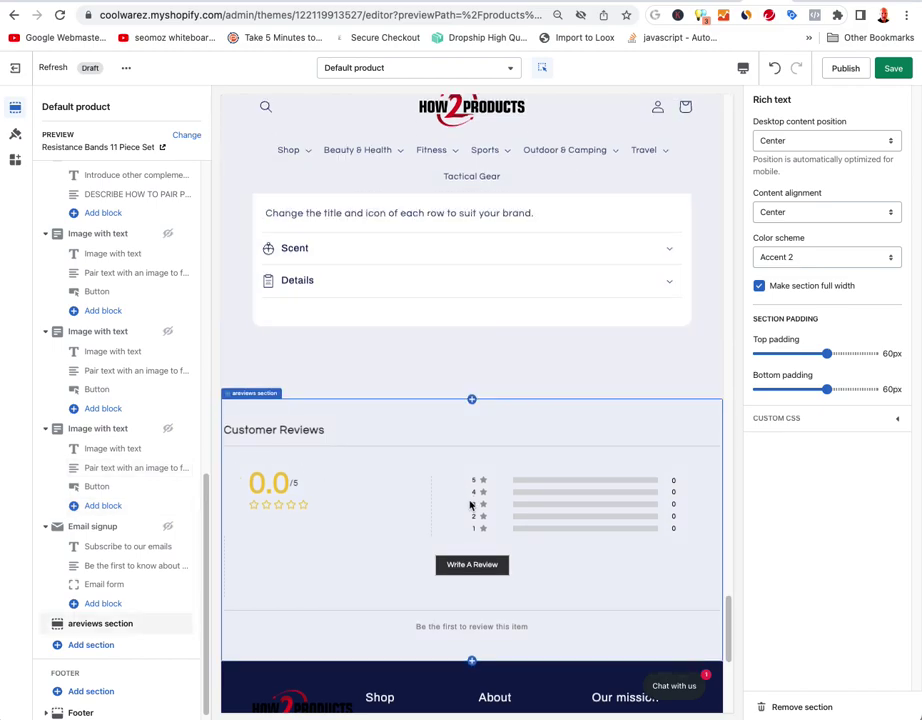
scroll(471, 503, down, 2)
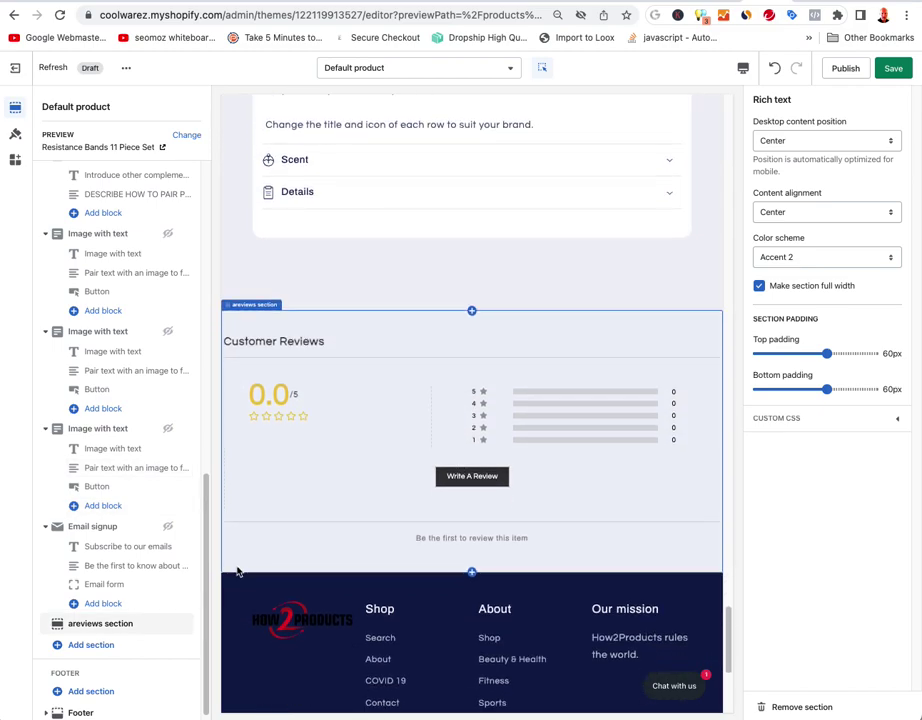
click(92, 628)
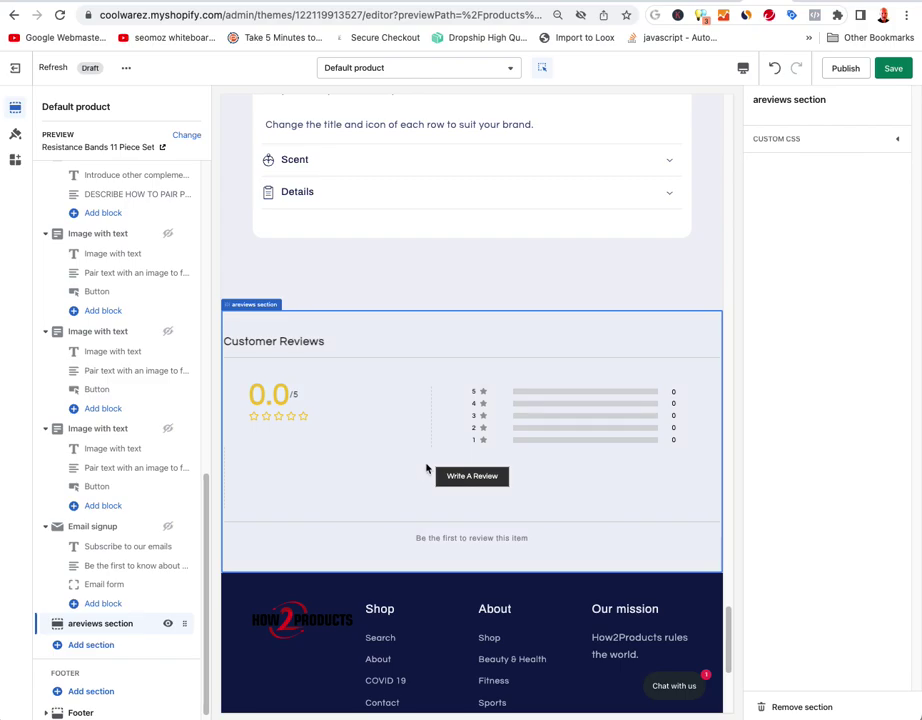
scroll(420, 468, down, 2)
scroll(420, 468, up, 7)
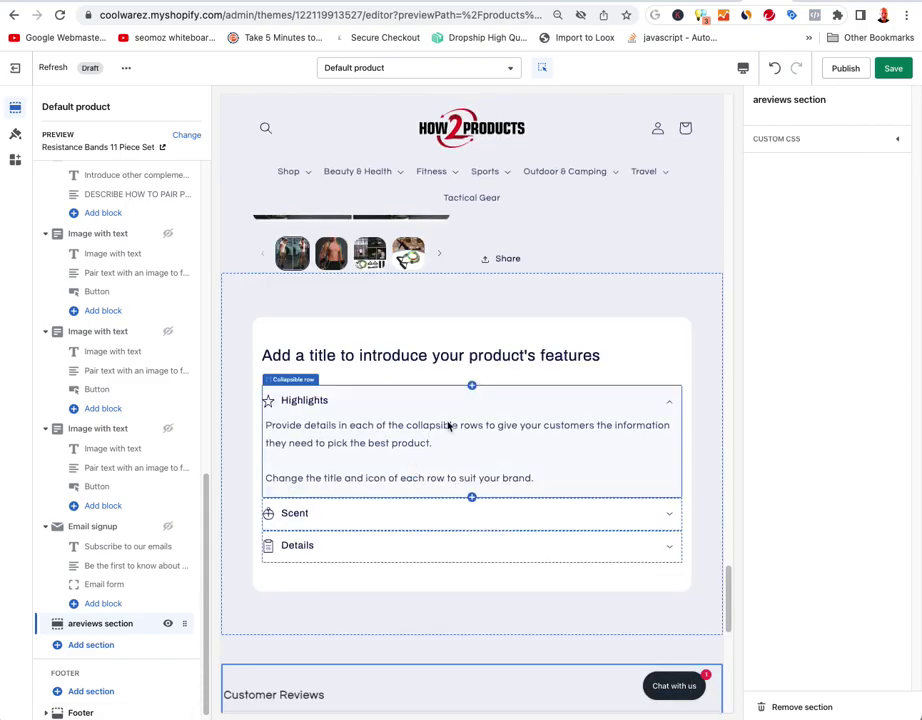
scroll(449, 425, up, 15)
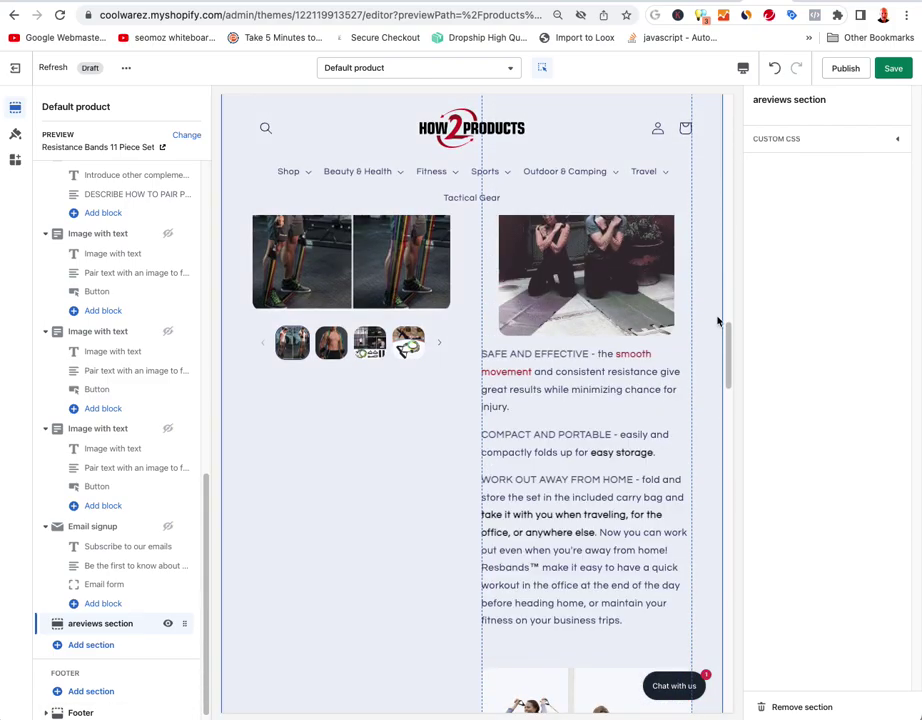
click(893, 68)
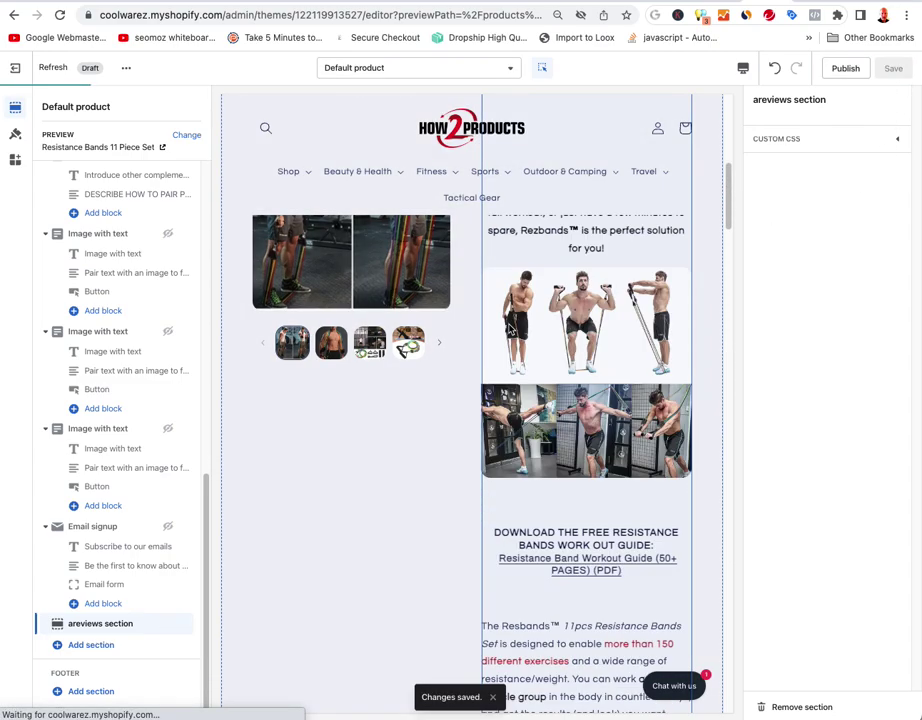
- Switch the editor to the Default collection template
click(383, 69)
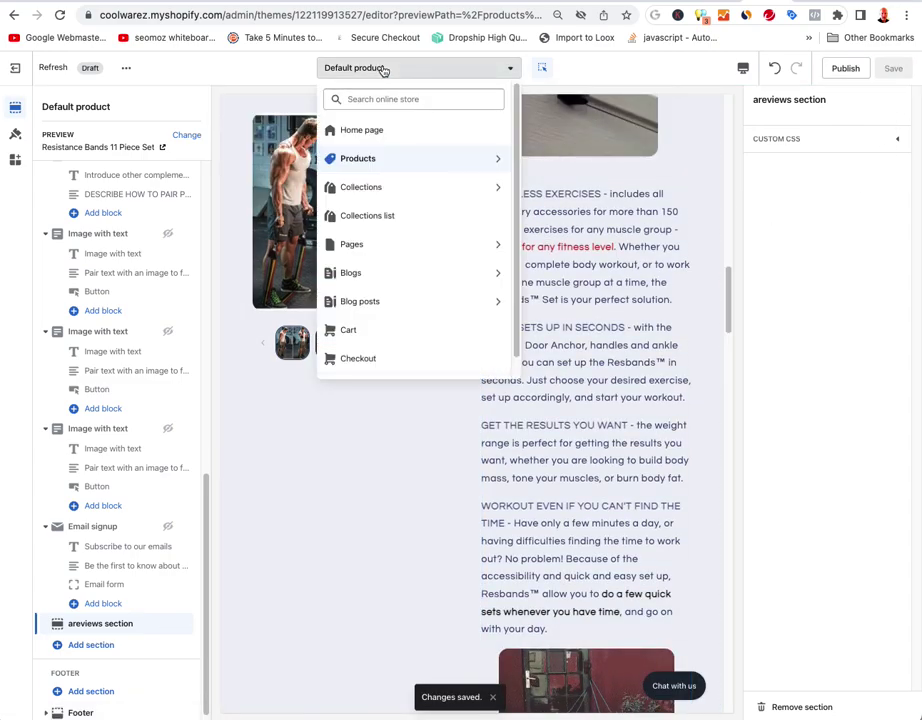
click(372, 189)
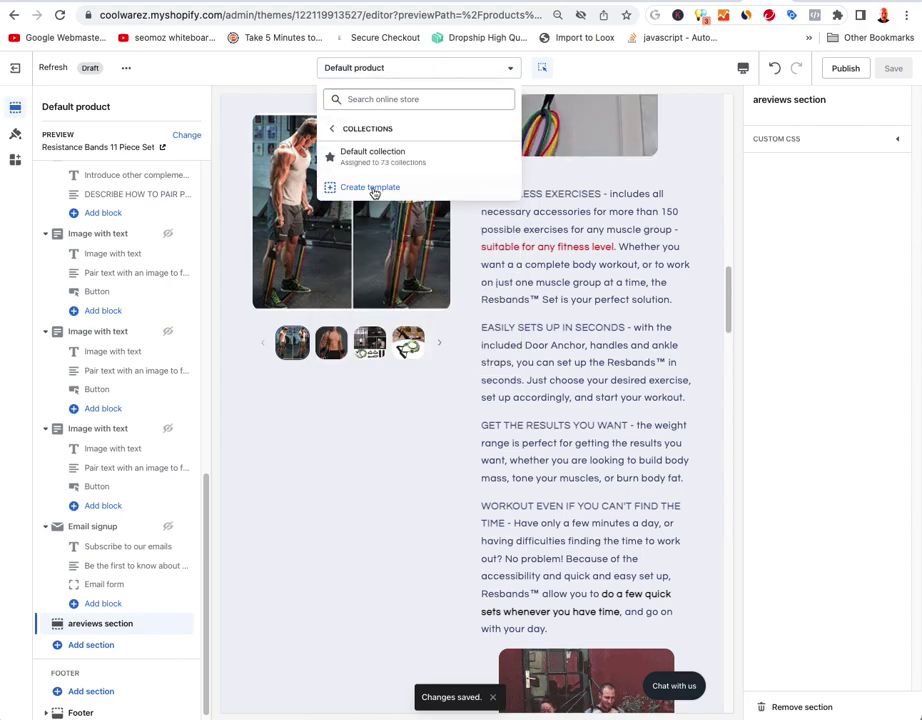
click(383, 156)
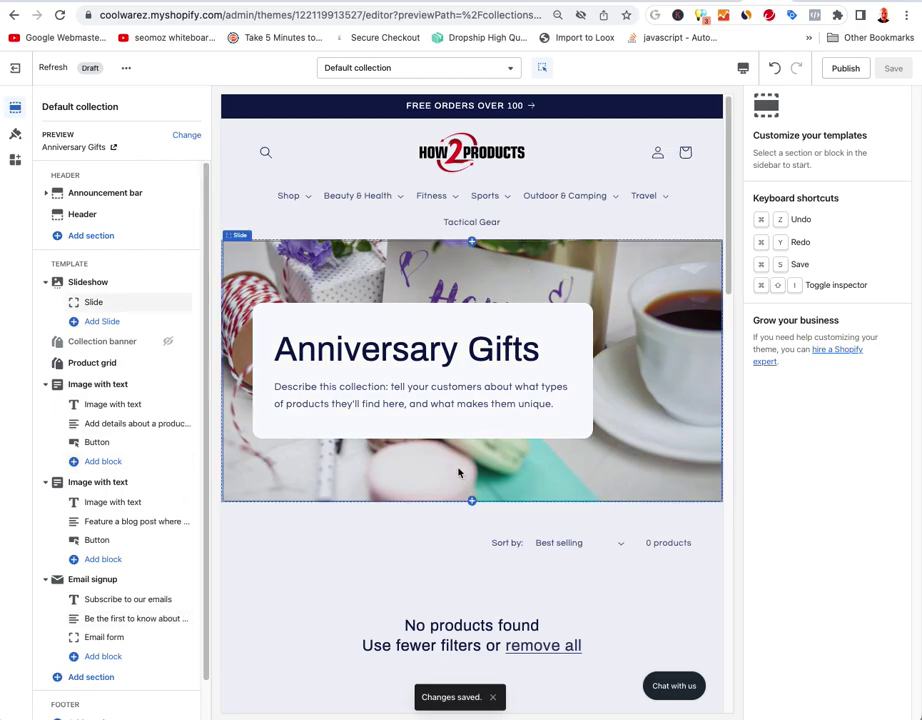
- Look through the collection template's sections in the preview and try hiding the slideshow's slide
scroll(459, 473, down, 8)
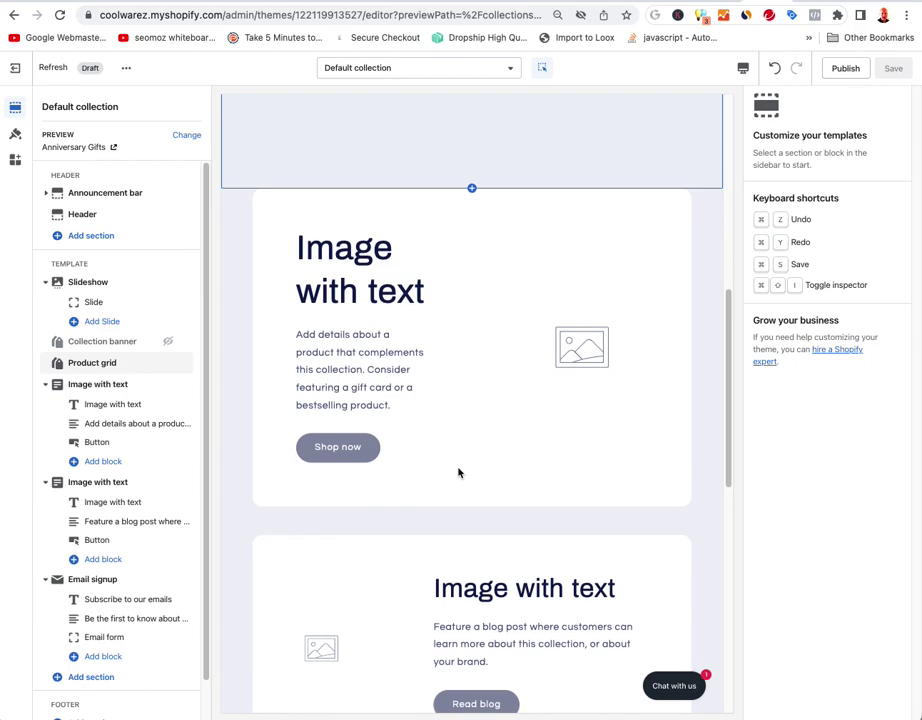
scroll(460, 473, down, 3)
click(460, 482)
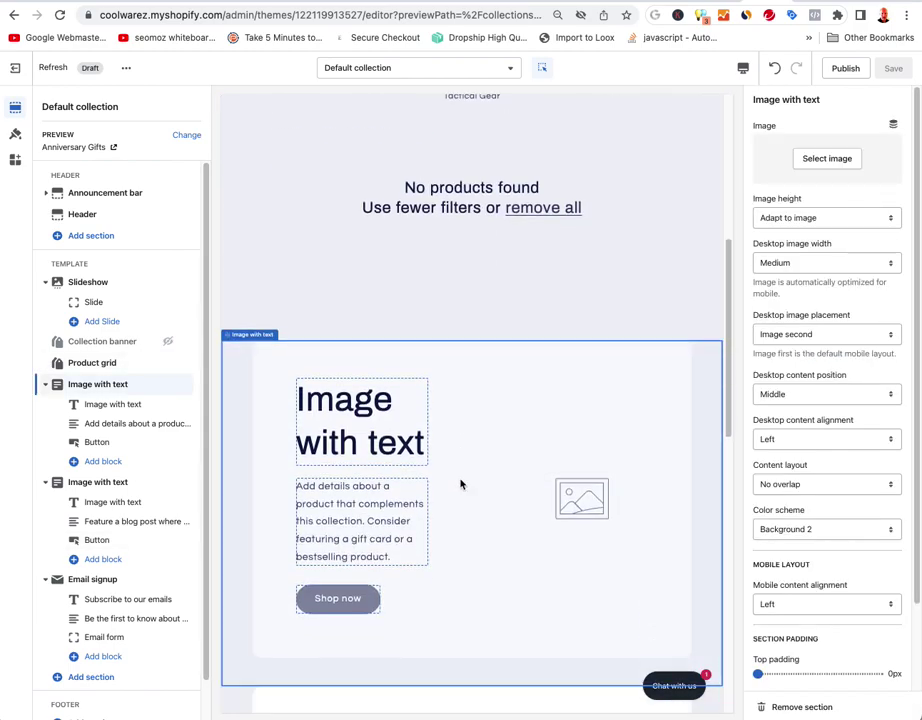
scroll(461, 484, down, 1)
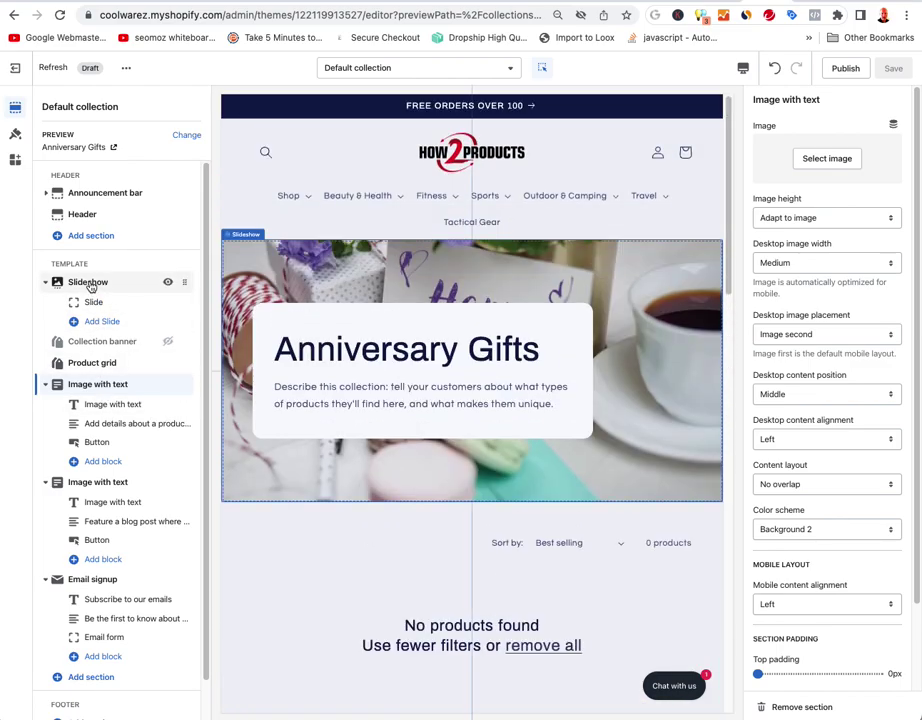
click(168, 303)
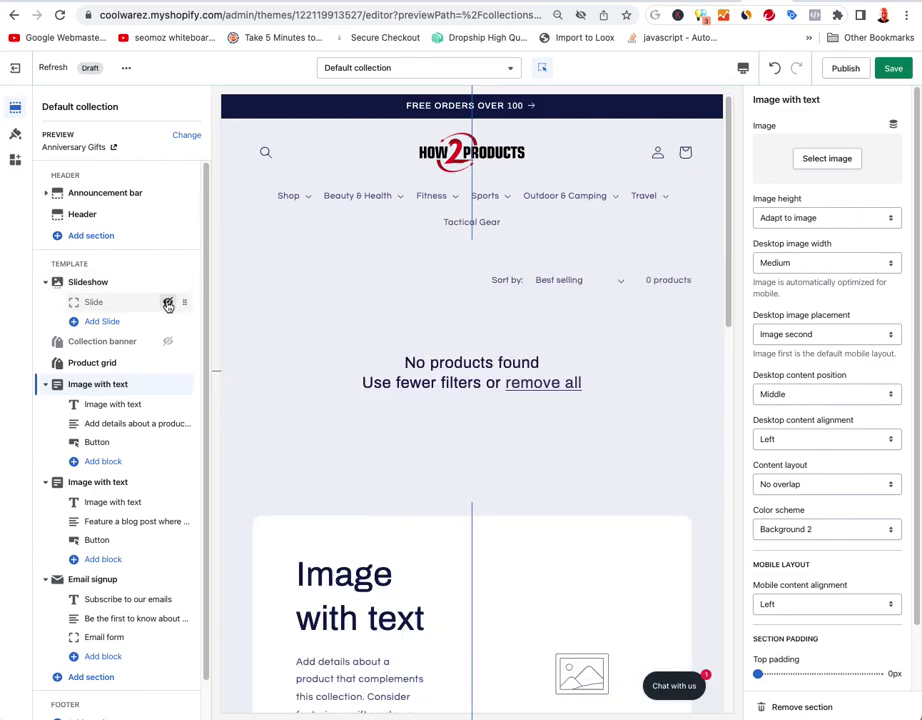
click(168, 303)
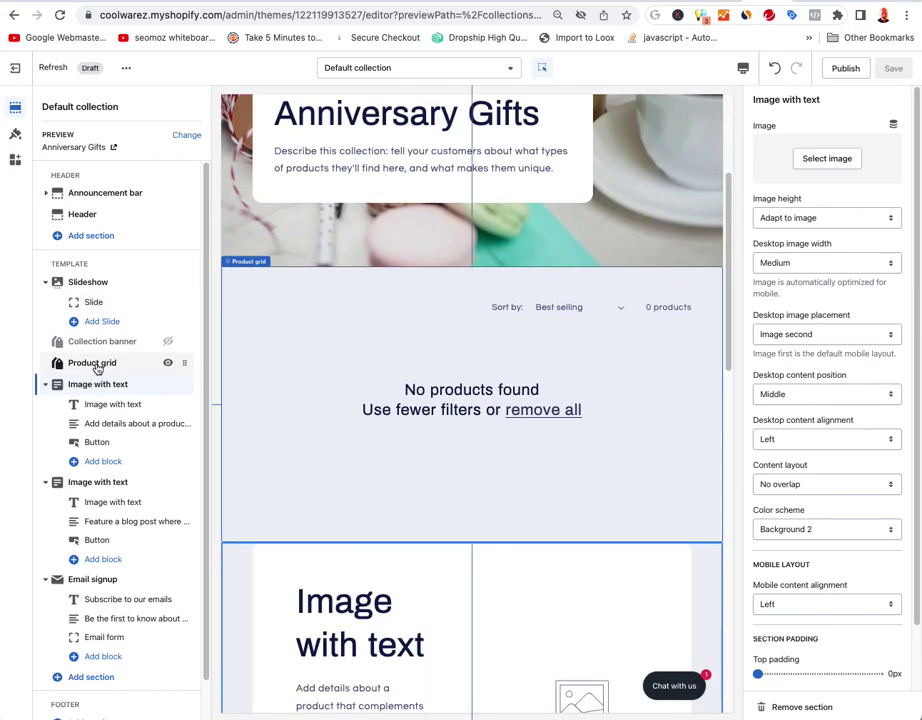
- Hide both Image with text sections and the Email signup section of the collection template, and save it
click(168, 385)
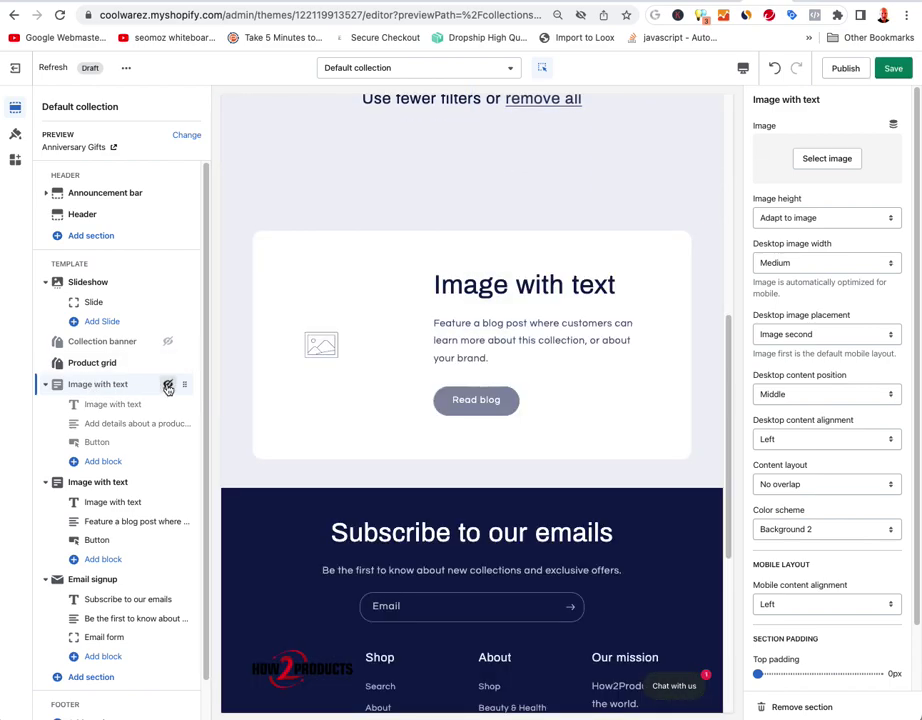
click(168, 483)
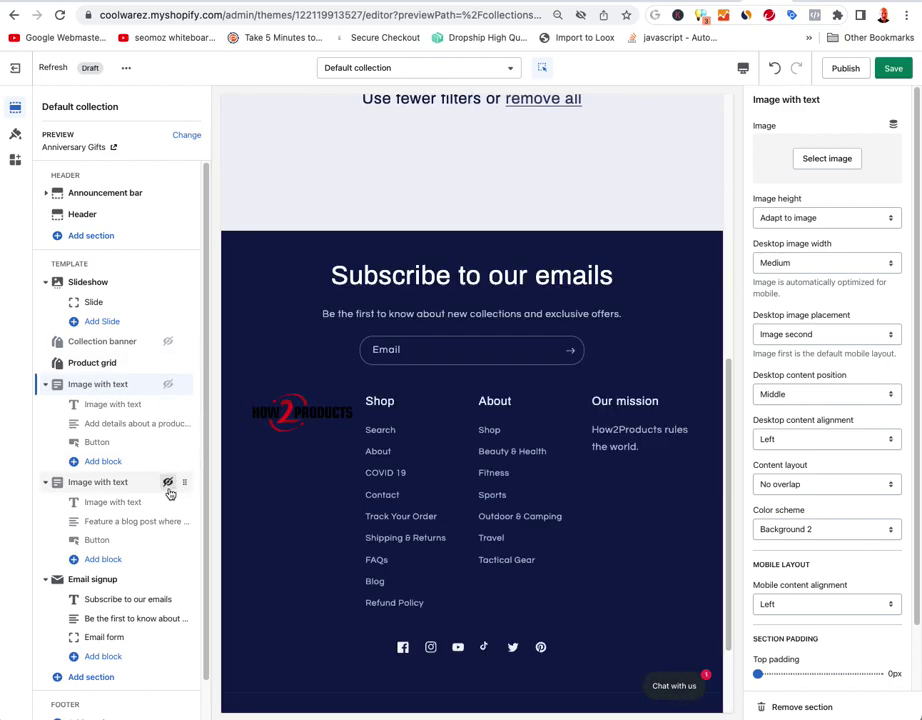
click(169, 582)
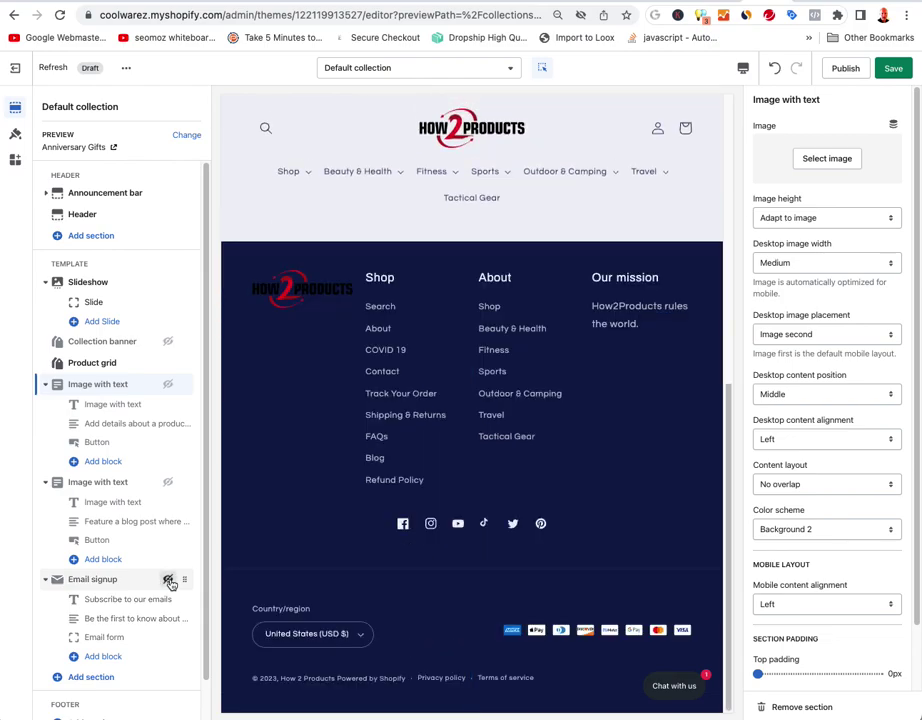
scroll(168, 582, down, 1)
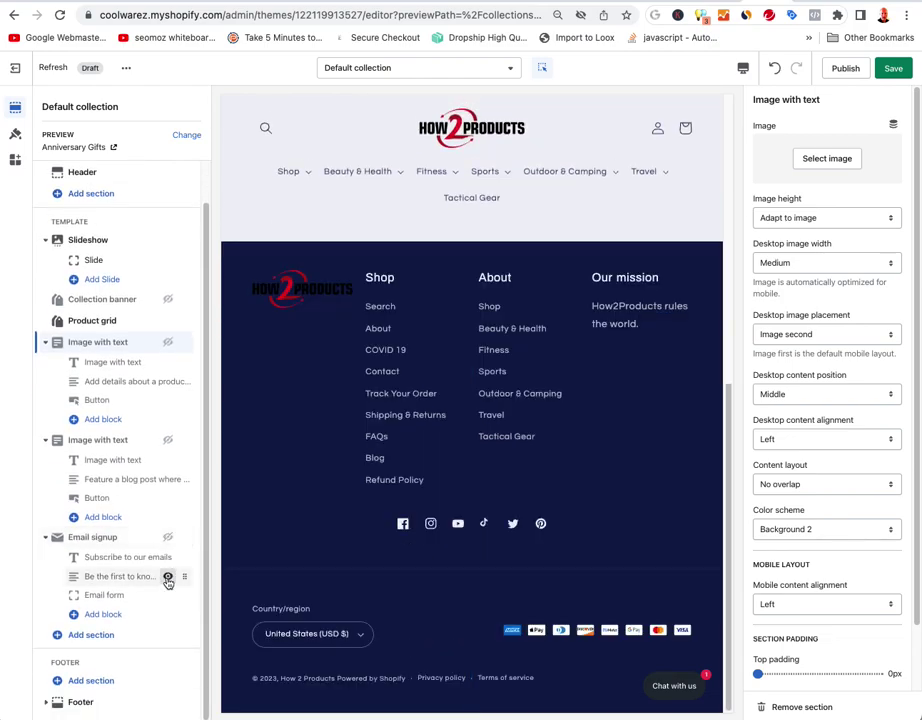
scroll(500, 568, up, 5)
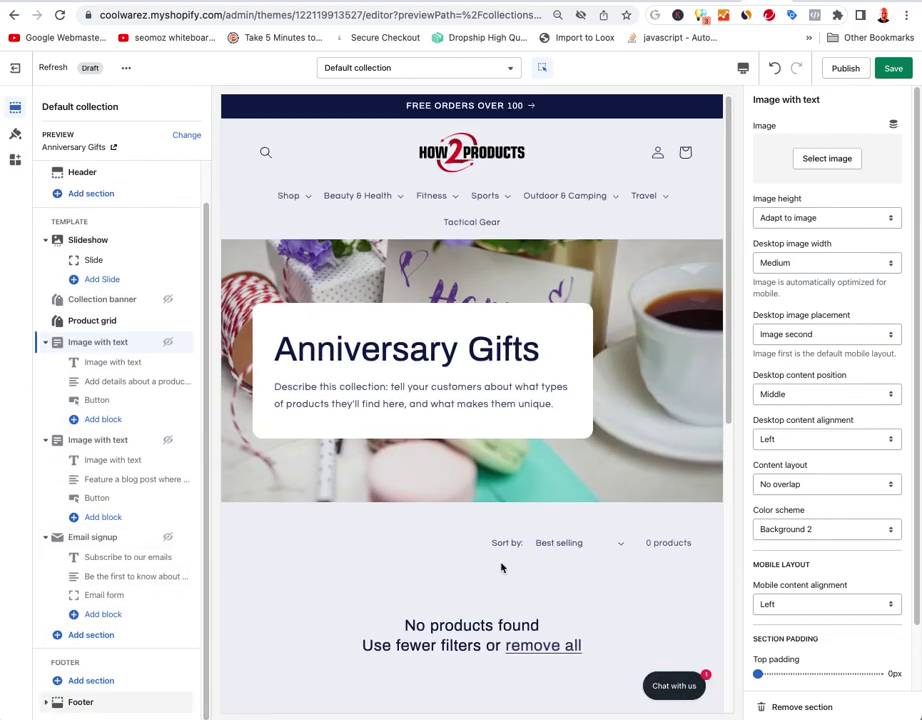
click(893, 69)
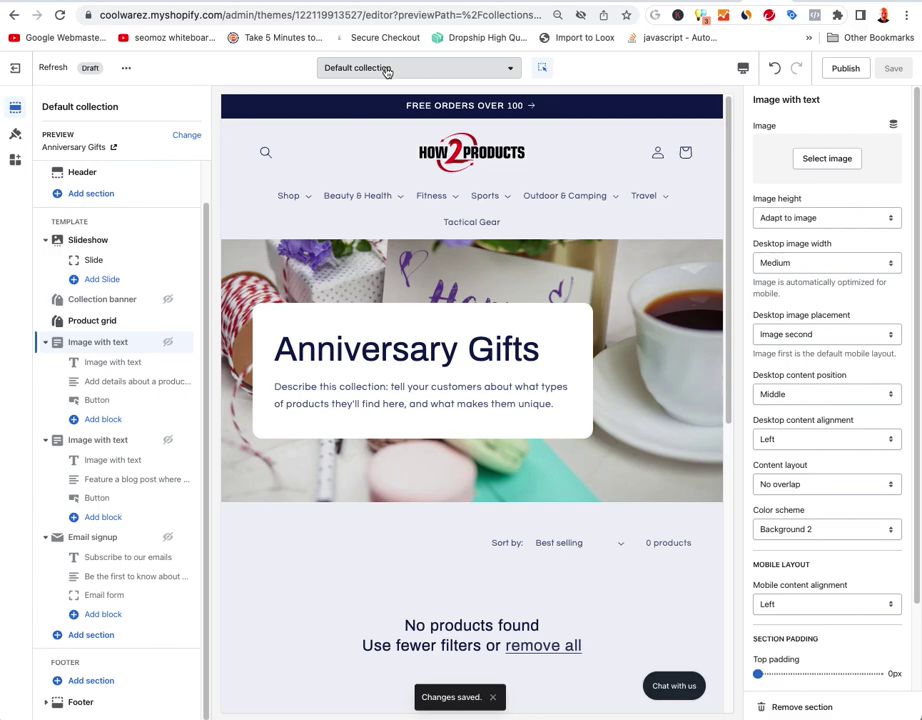
- Create a page template named "showroom" based on Default page
click(386, 70)
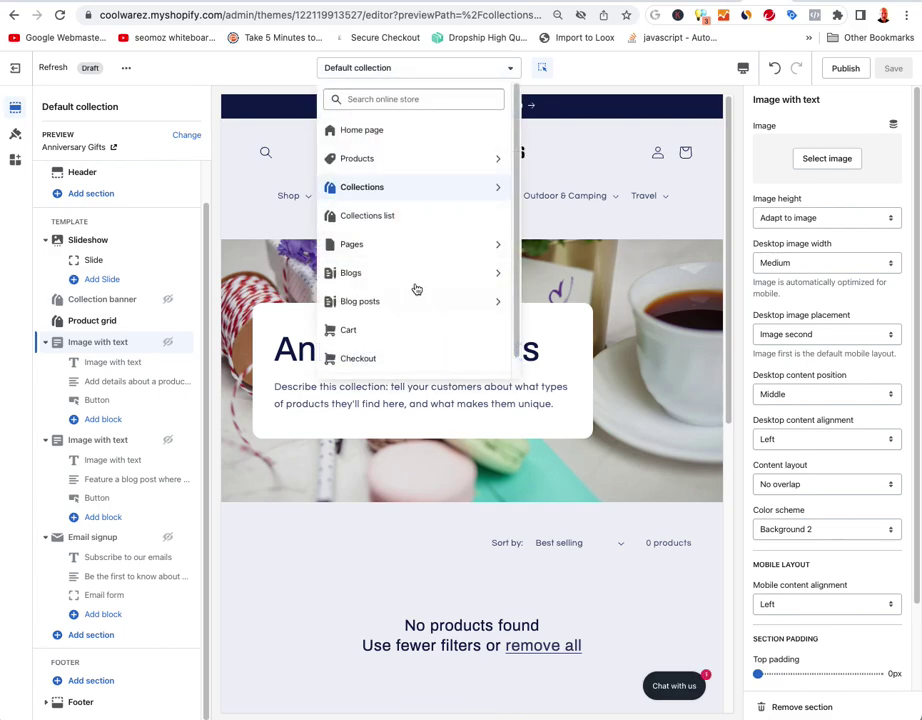
click(358, 243)
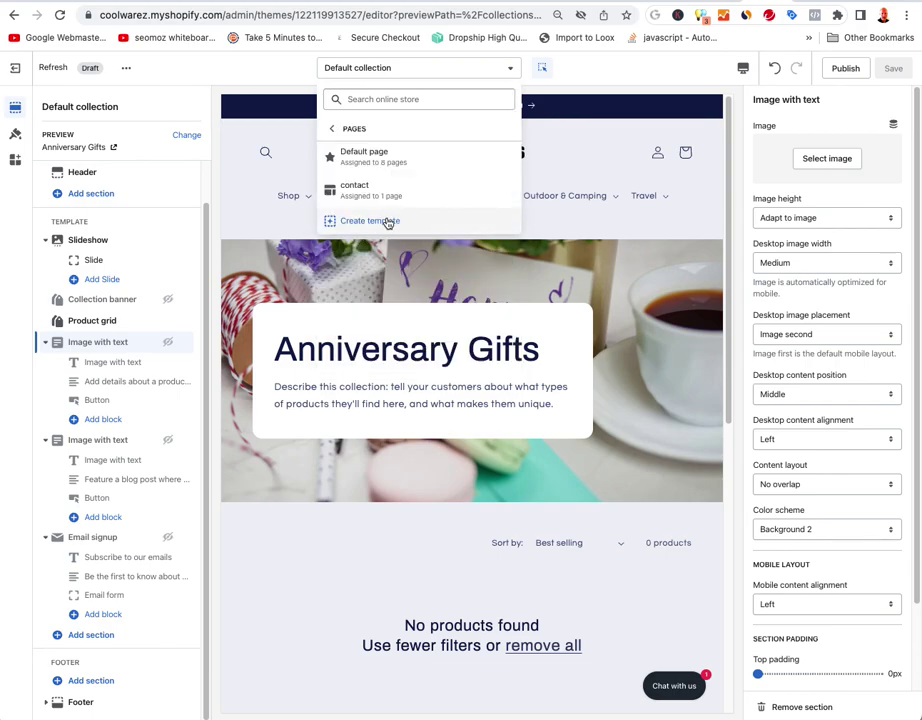
click(388, 222)
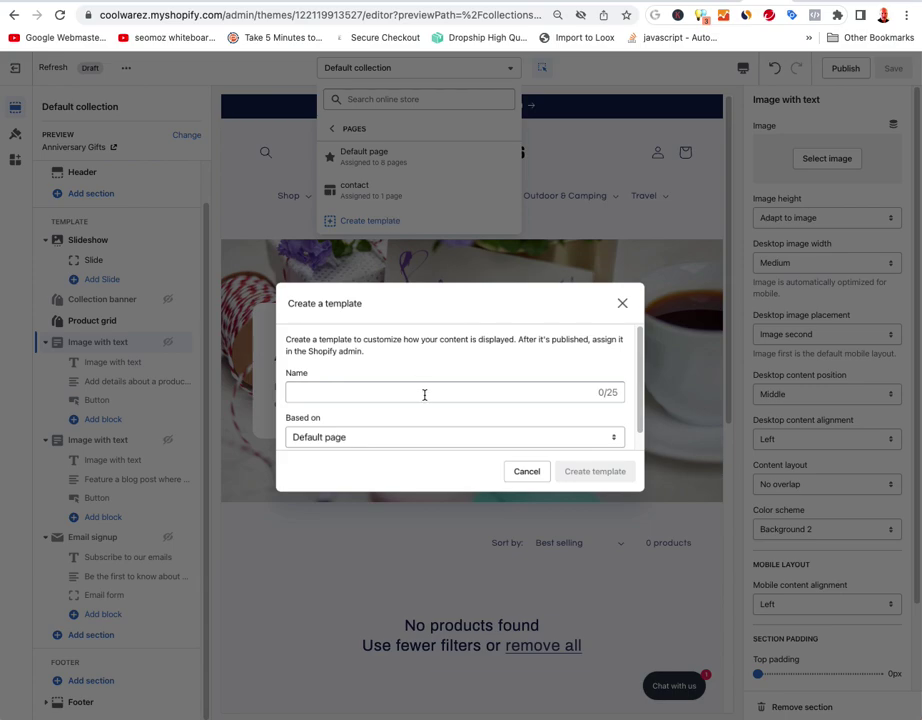
click(359, 396)
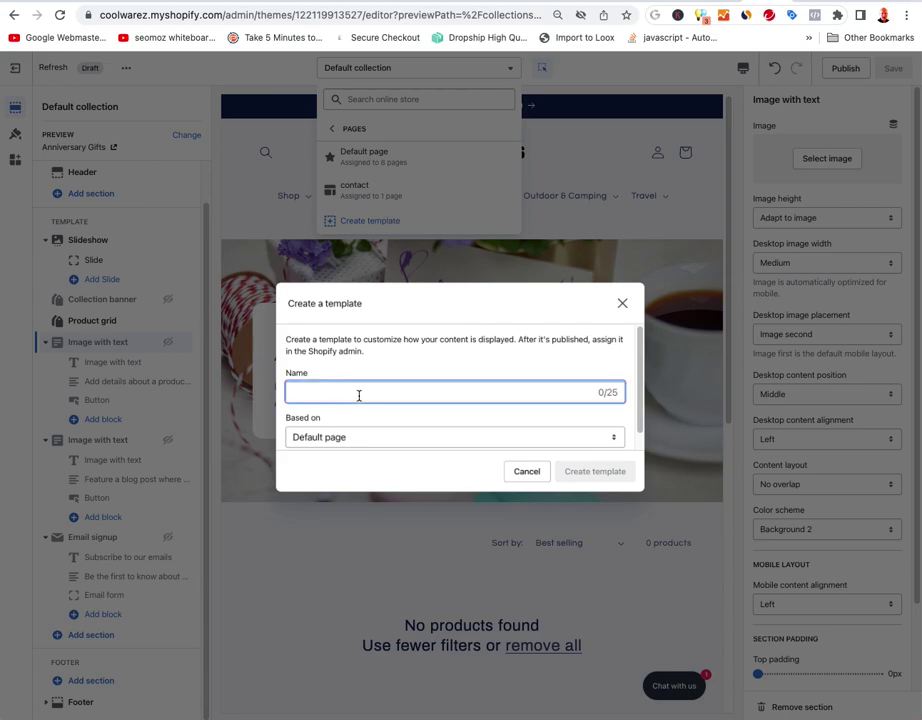
text(showroom)
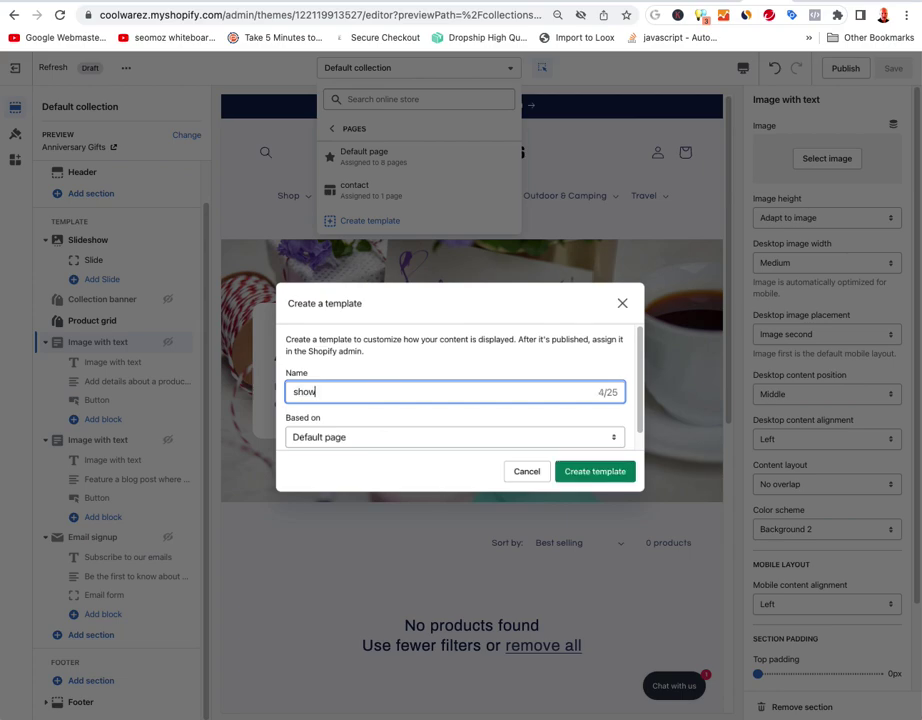
click(389, 437)
click(395, 486)
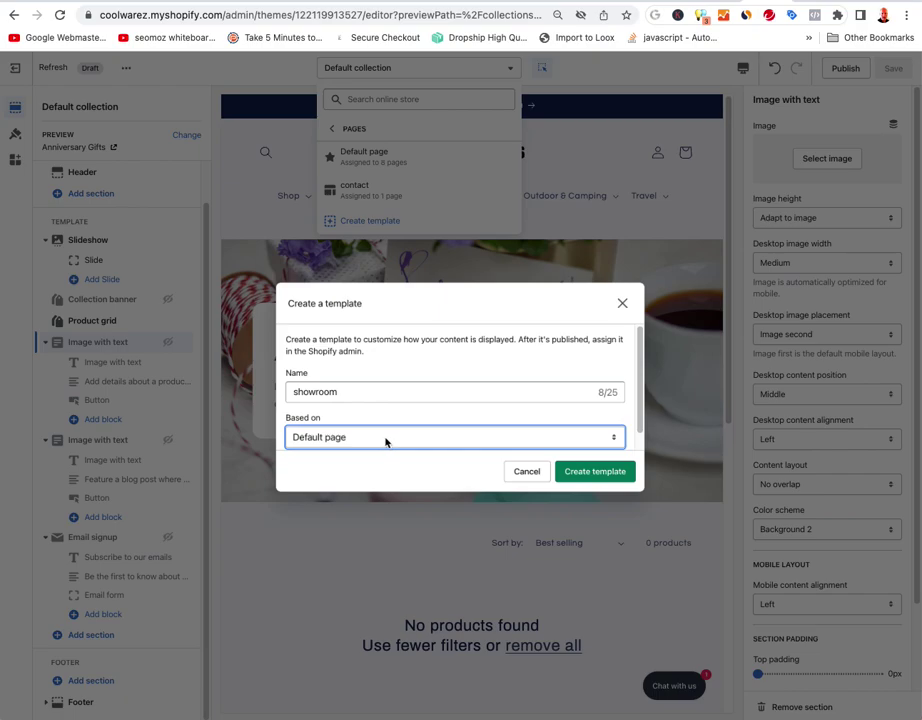
click(580, 472)
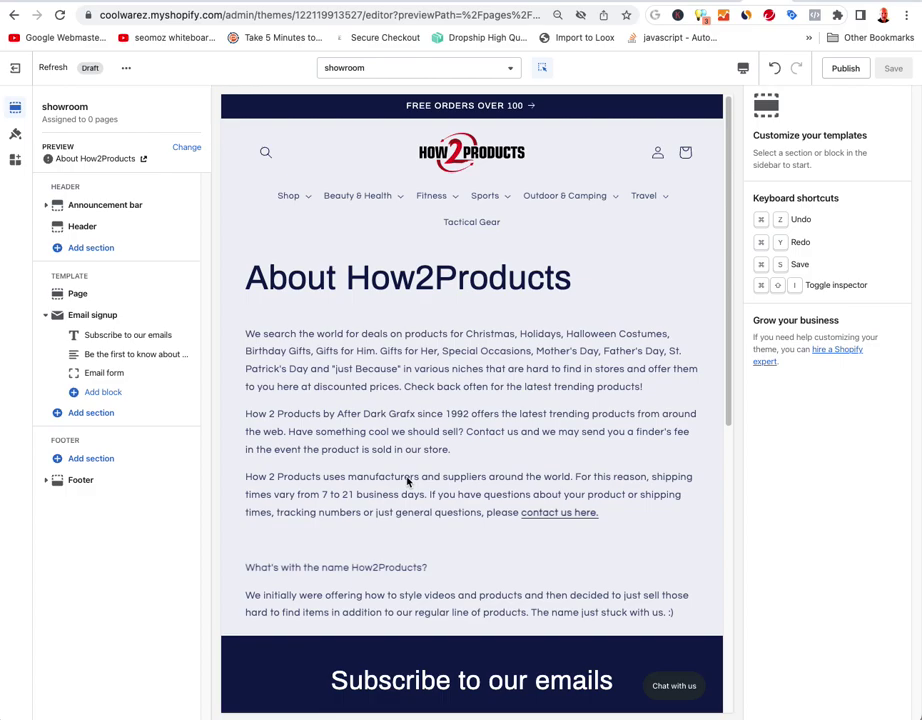
- Check the Page section's settings and hide the Email signup section in the showroom template
click(75, 293)
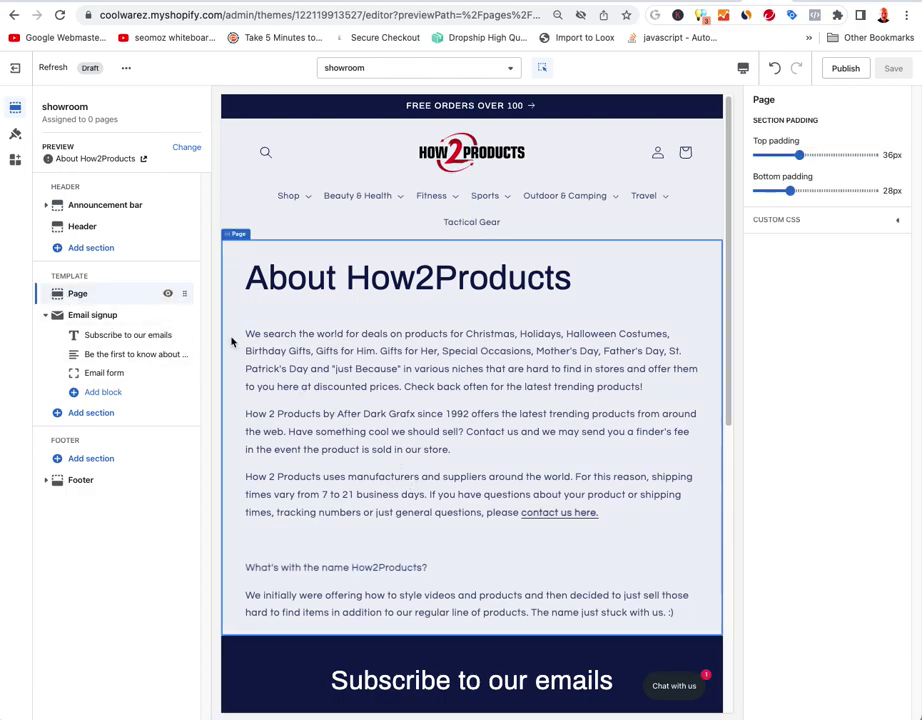
mouse_move(100, 315)
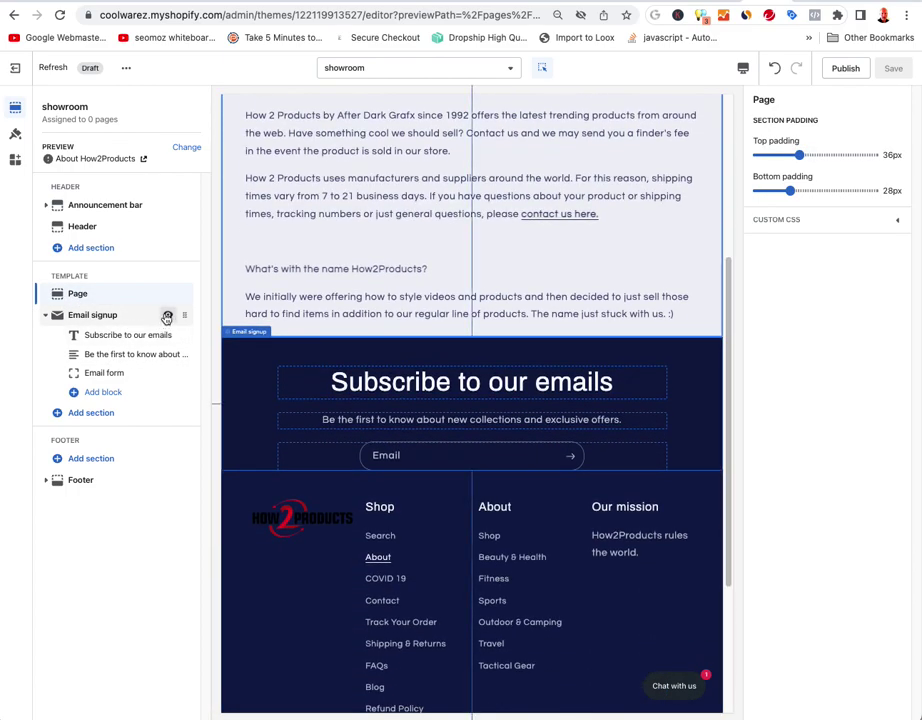
click(167, 316)
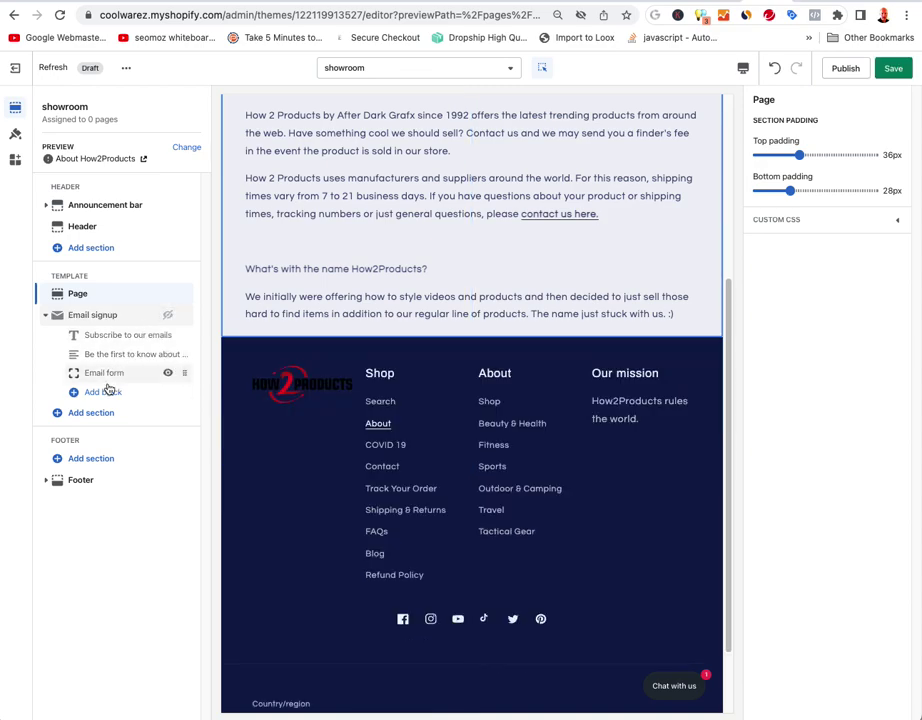
click(168, 316)
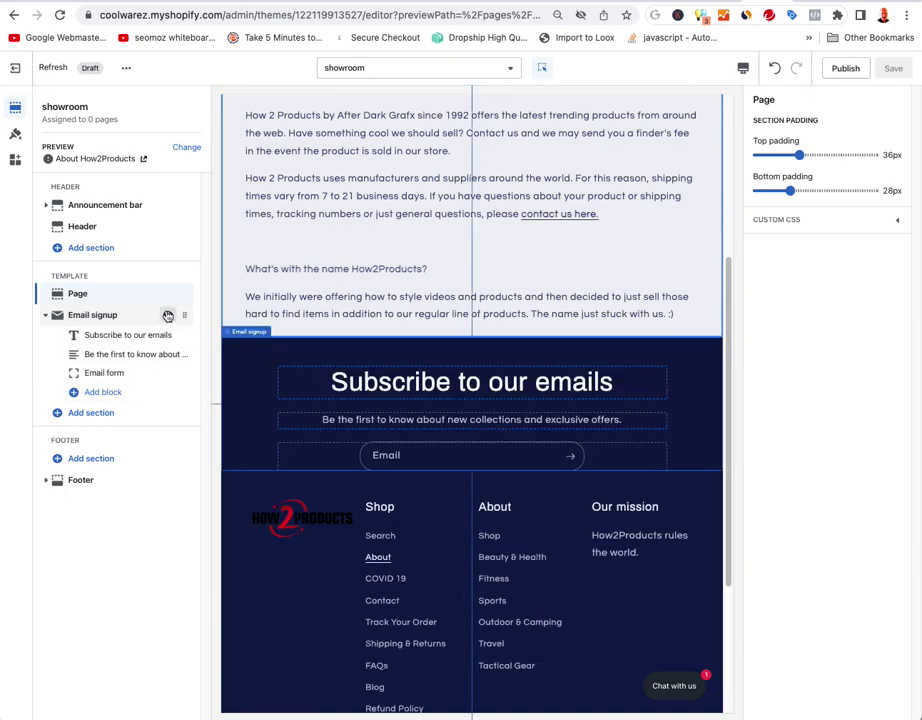
click(168, 316)
- Add a Featured collection section at the end of the showroom template and select the Page section with the About content
click(105, 414)
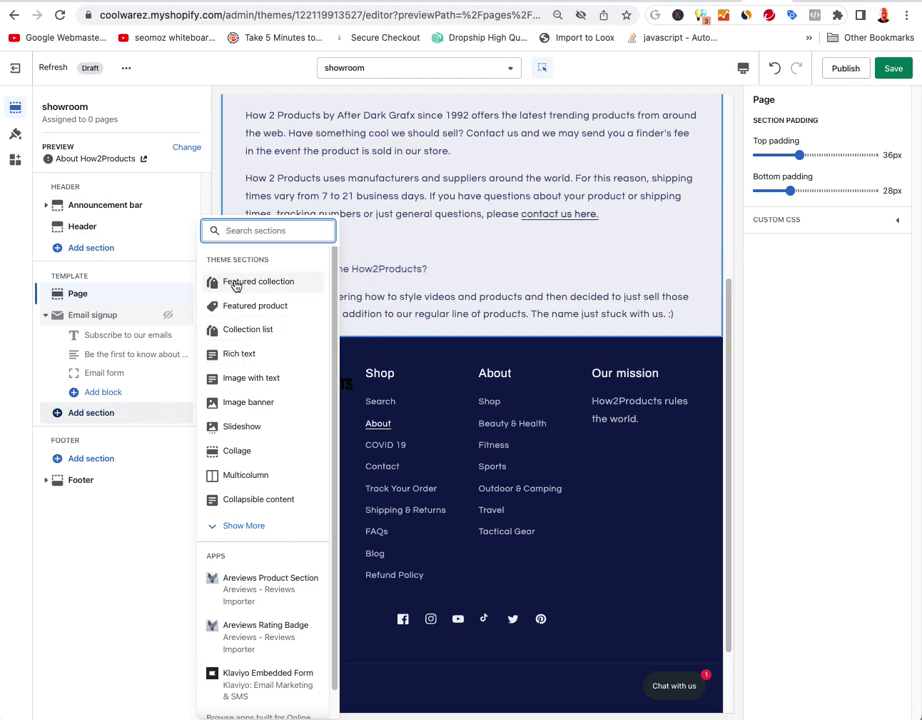
click(234, 287)
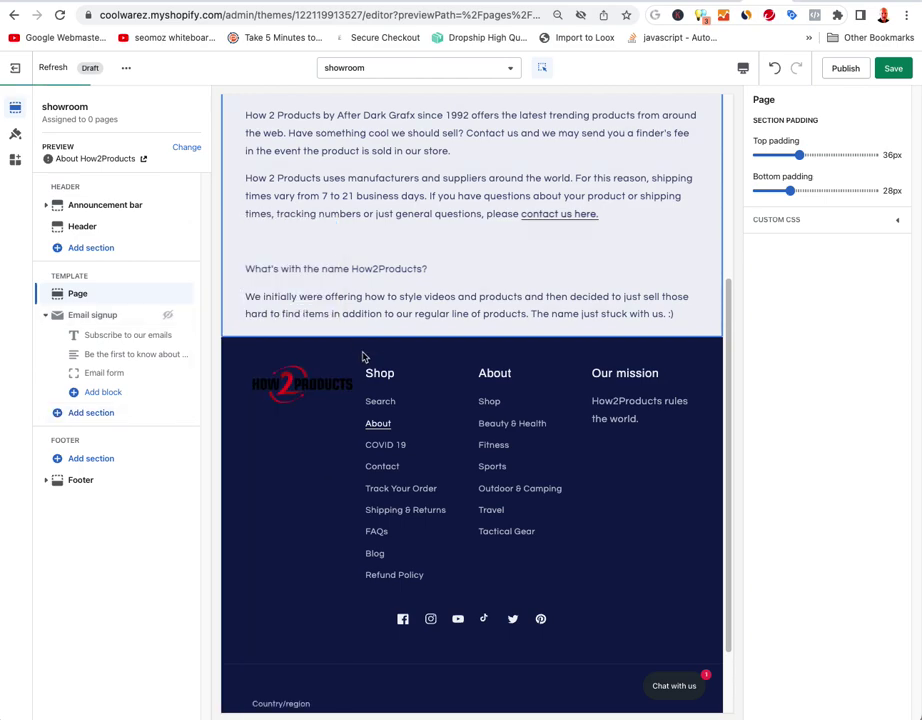
scroll(519, 315, up, 6)
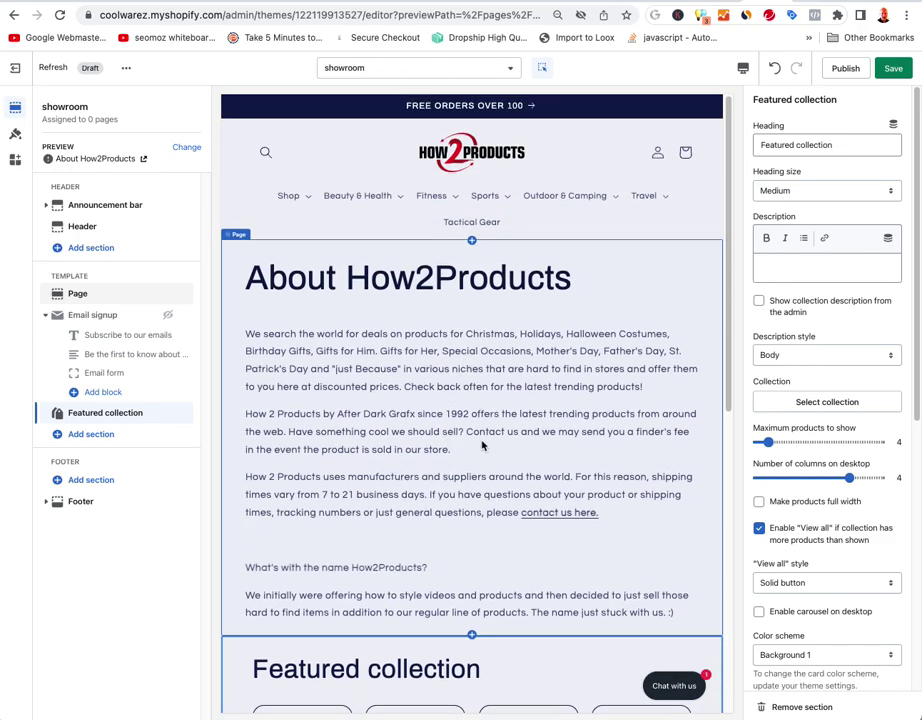
drag(482, 447, 480, 436)
click(367, 345)
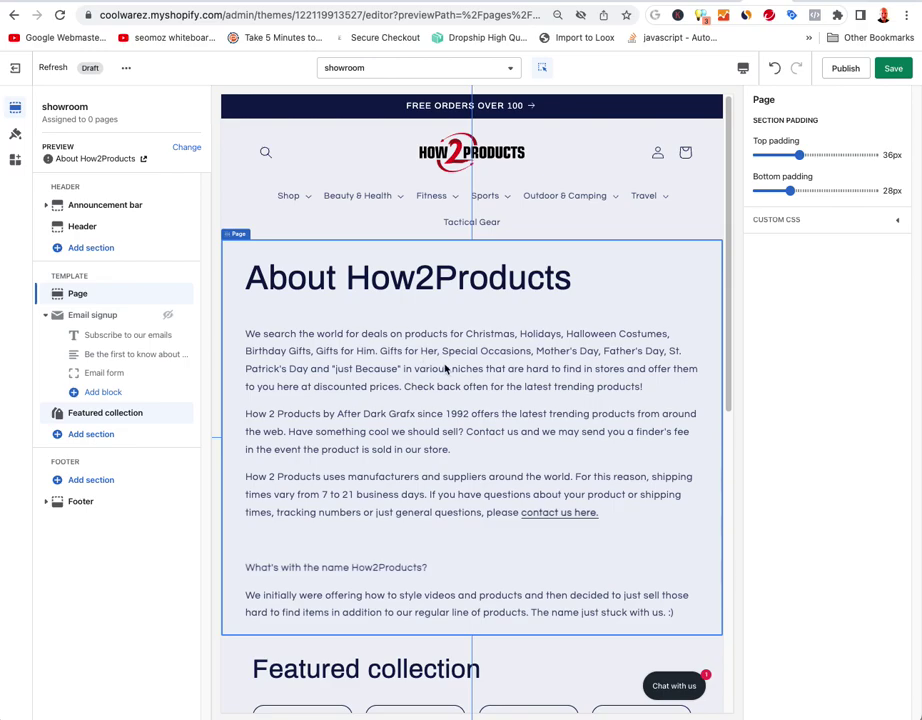
- Review the showroom template's About content and Featured collection section in the preview, and save the template
scroll(440, 378, down, 5)
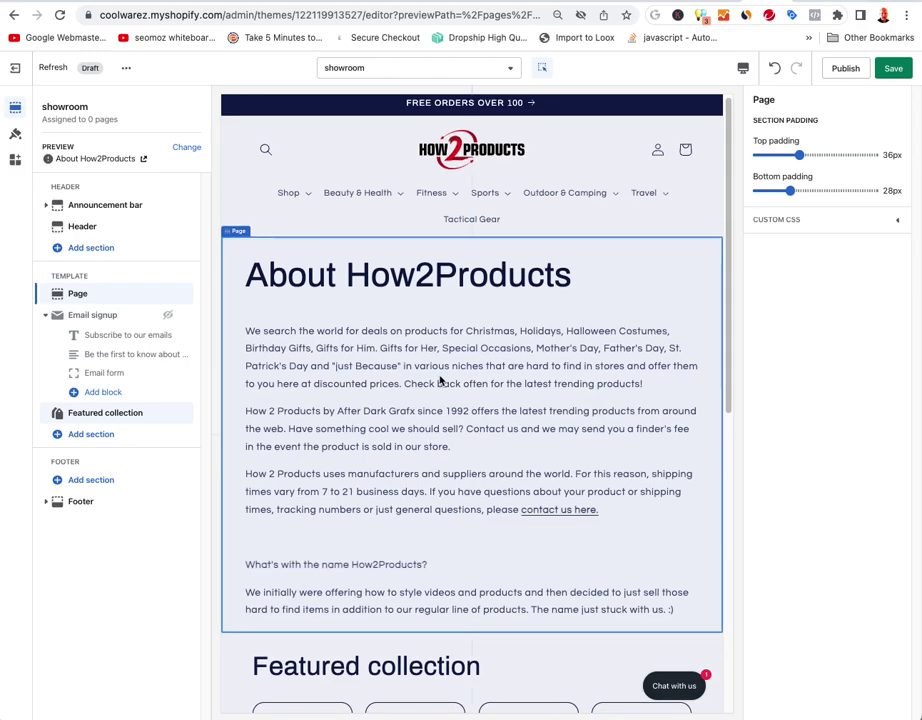
scroll(440, 378, down, 1)
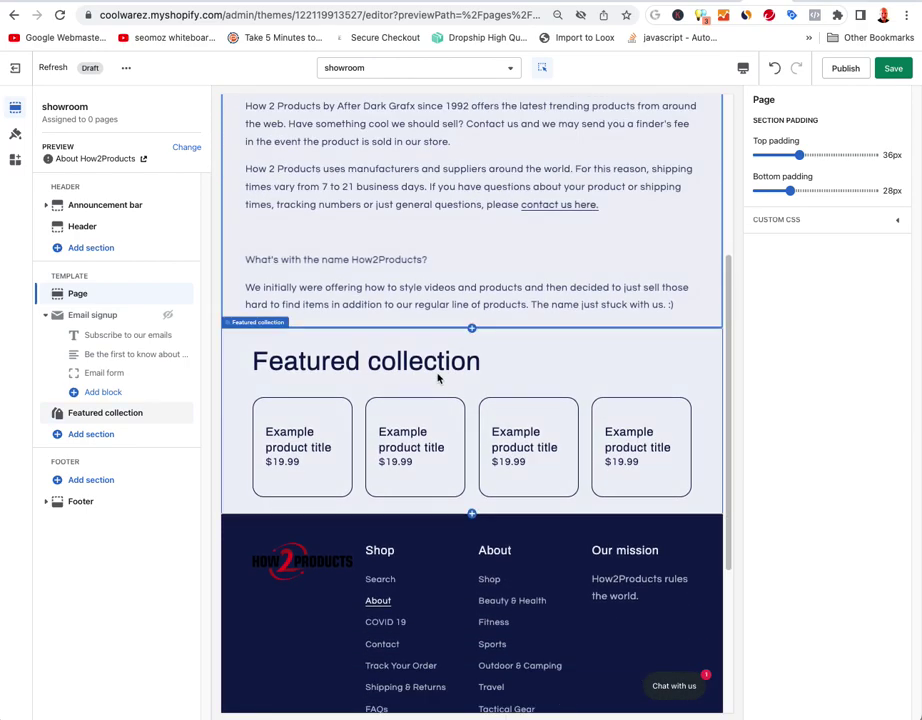
scroll(437, 378, up, 6)
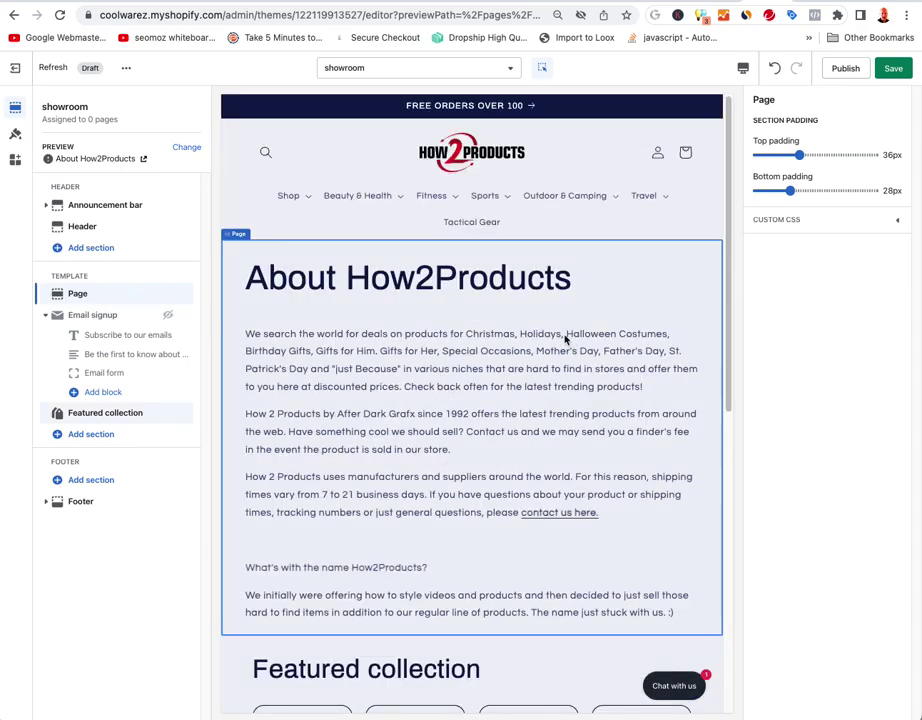
click(891, 67)
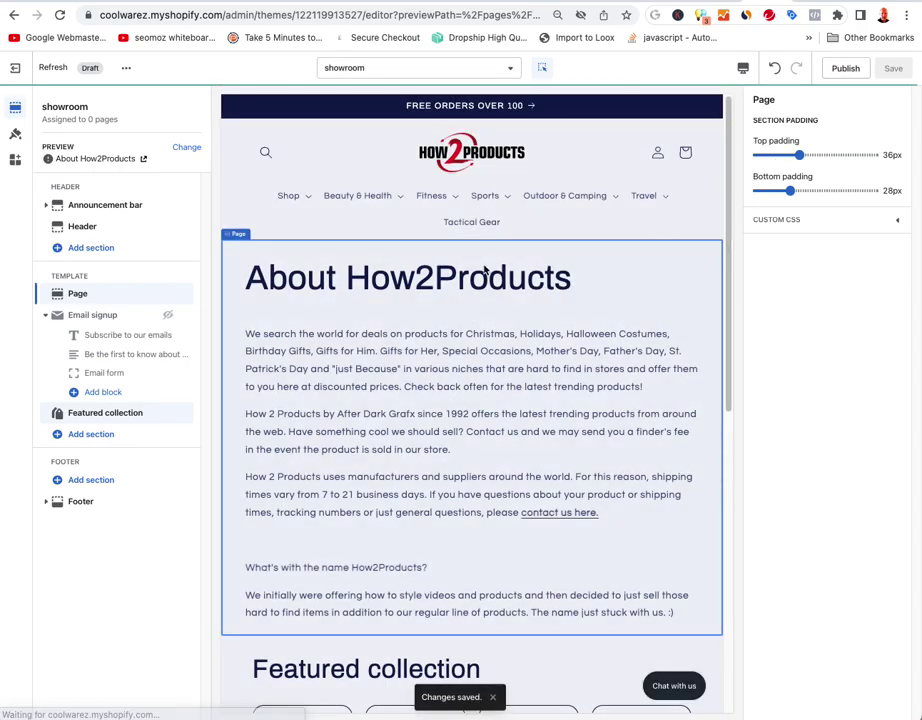
- Check the list of page templates for showroom and look over the showroom preview down to the Featured collection section
click(382, 70)
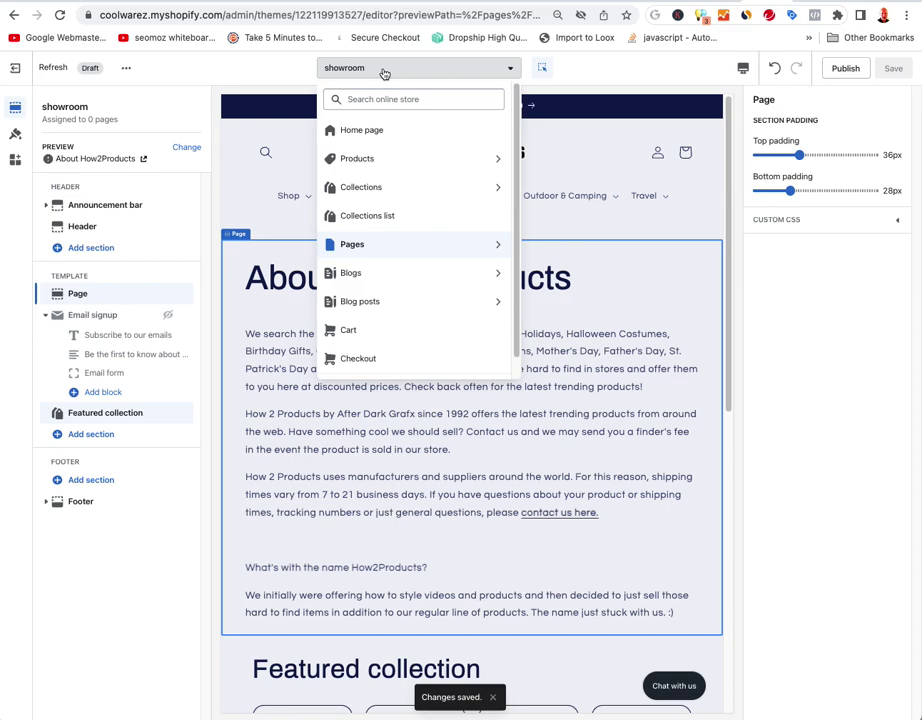
click(377, 245)
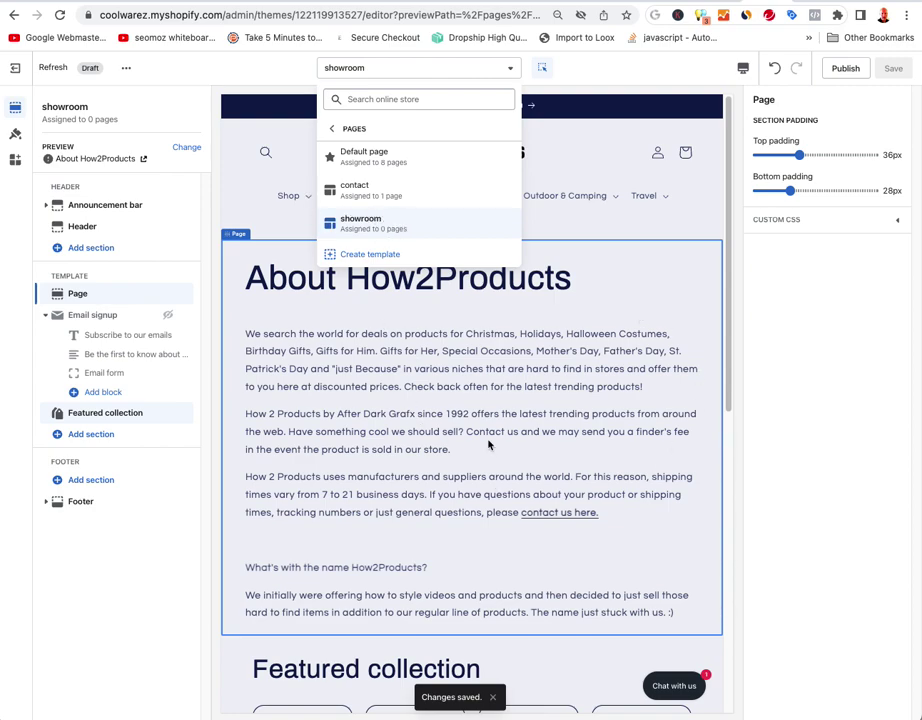
click(434, 483)
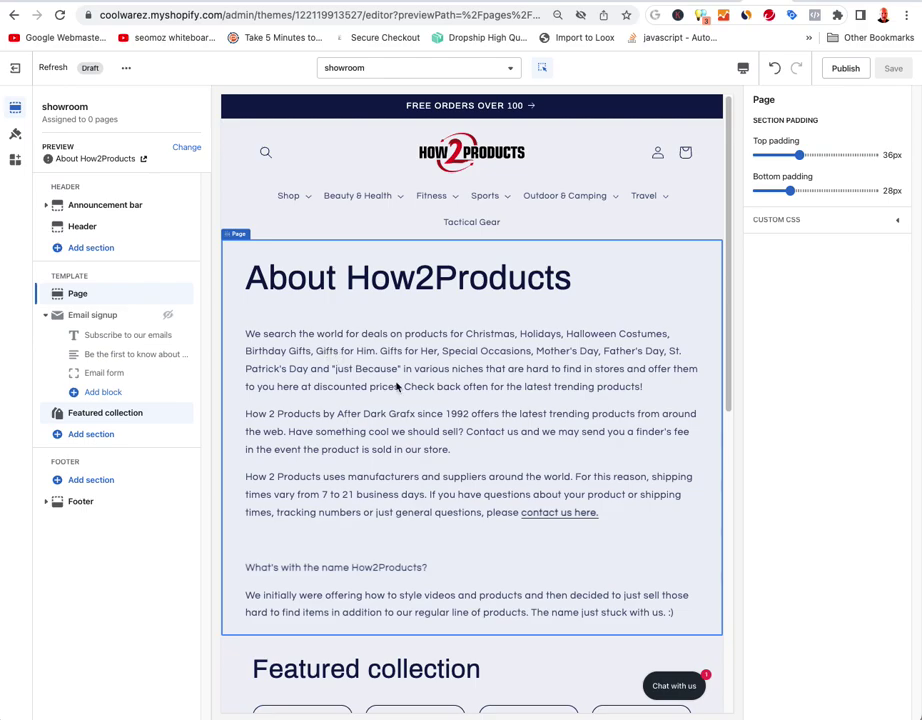
scroll(397, 386, down, 5)
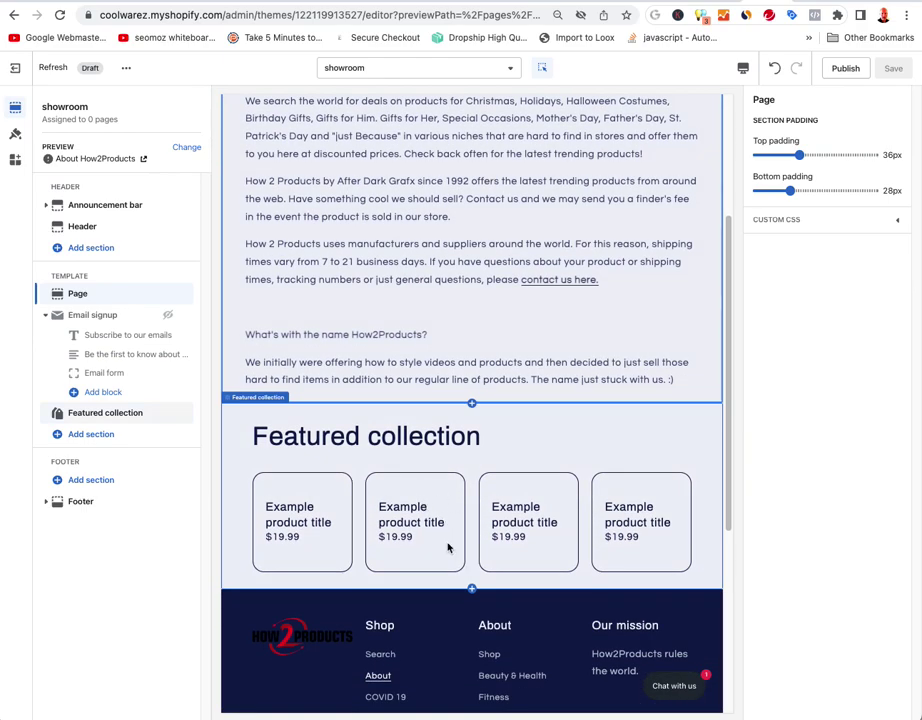
scroll(449, 527, up, 5)
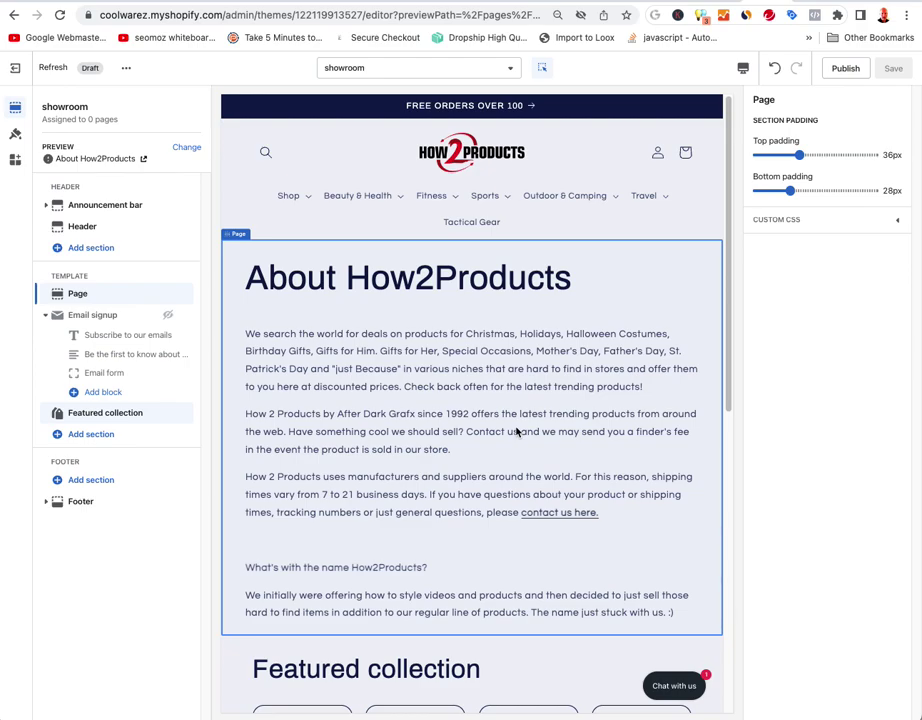
- Open the About page from the footer of the storefront preview, examine its layout, and return to the theme editor
key(ctrl+Tab)
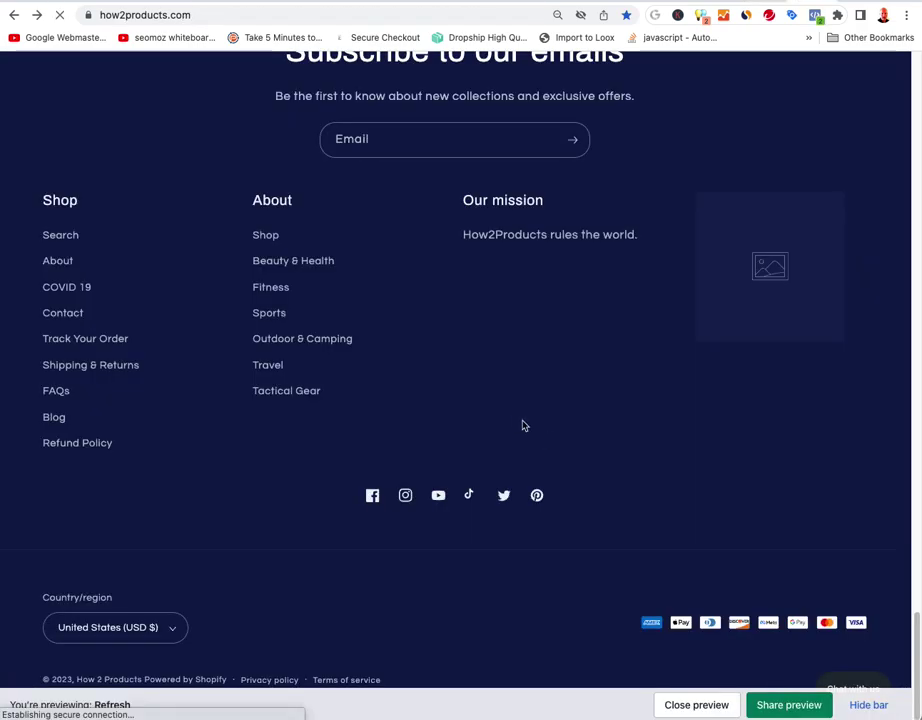
scroll(394, 410, up, 10)
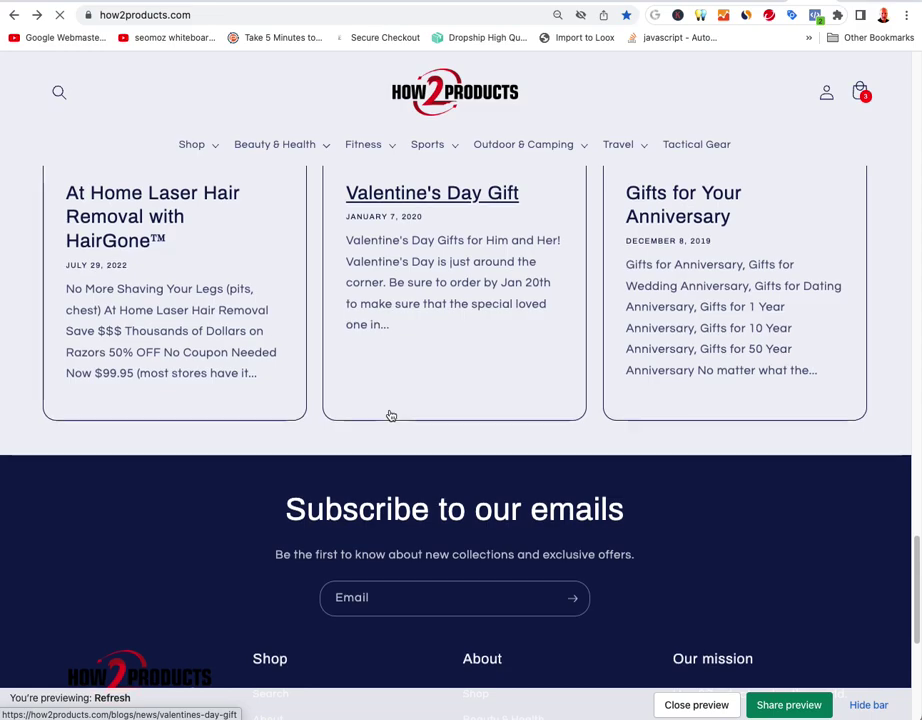
scroll(385, 415, down, 10)
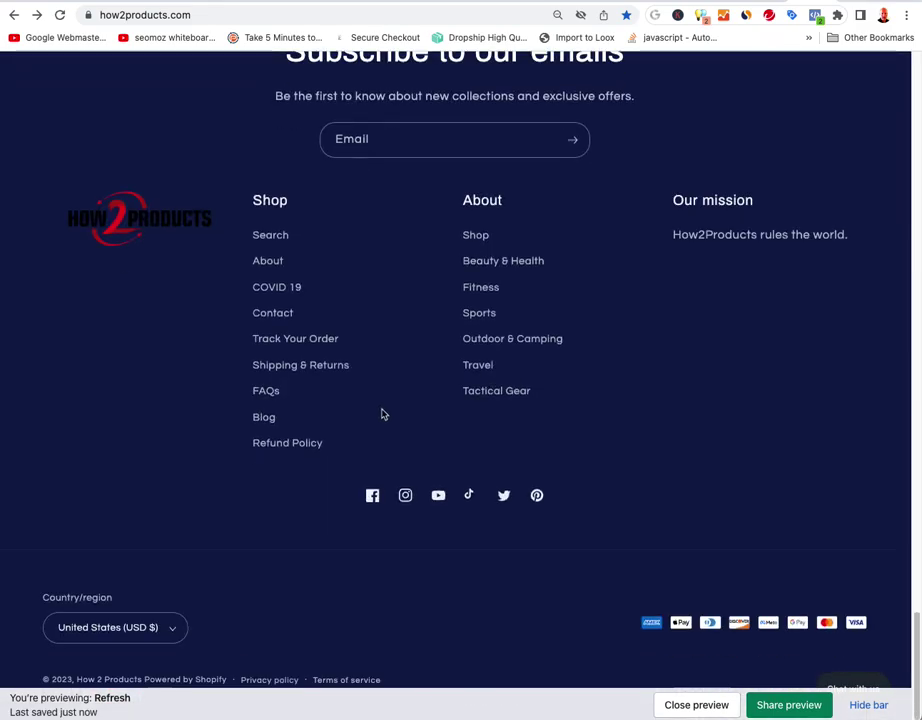
click(279, 259)
scroll(449, 363, down, 3)
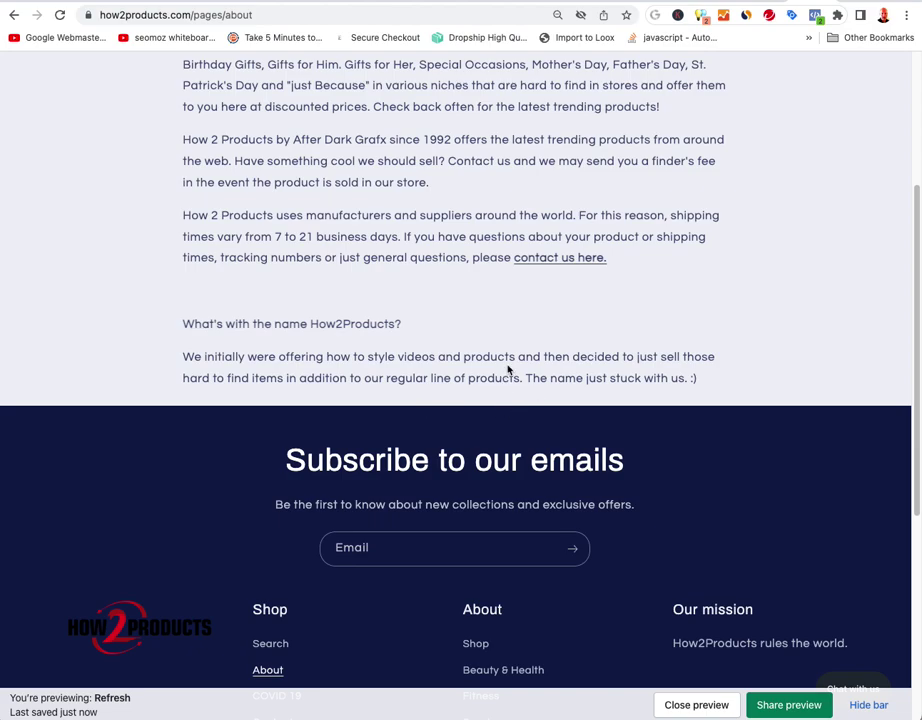
scroll(510, 365, up, 3)
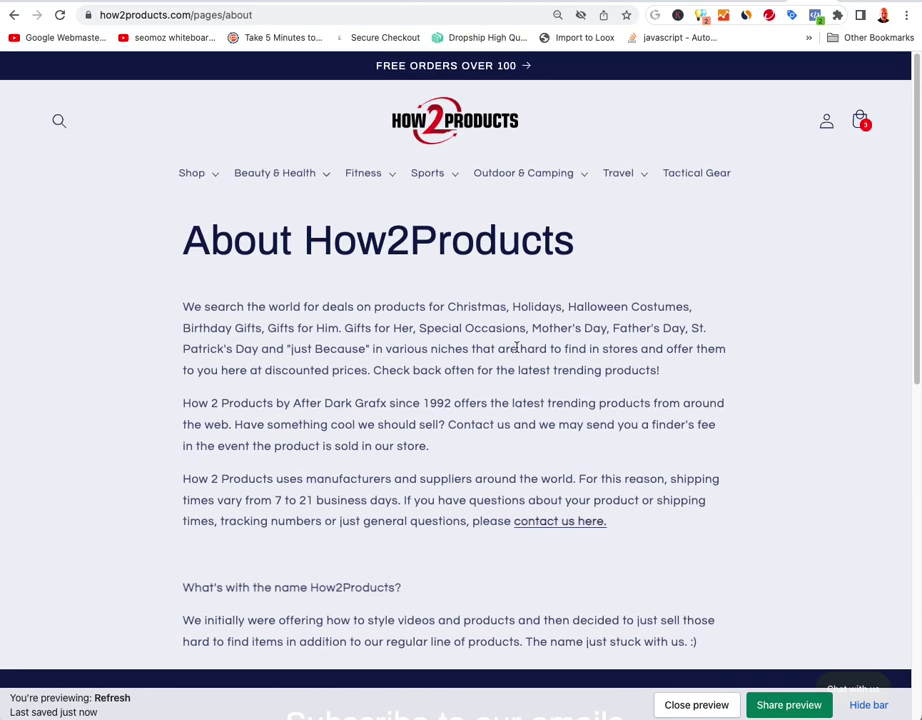
key(super+w)
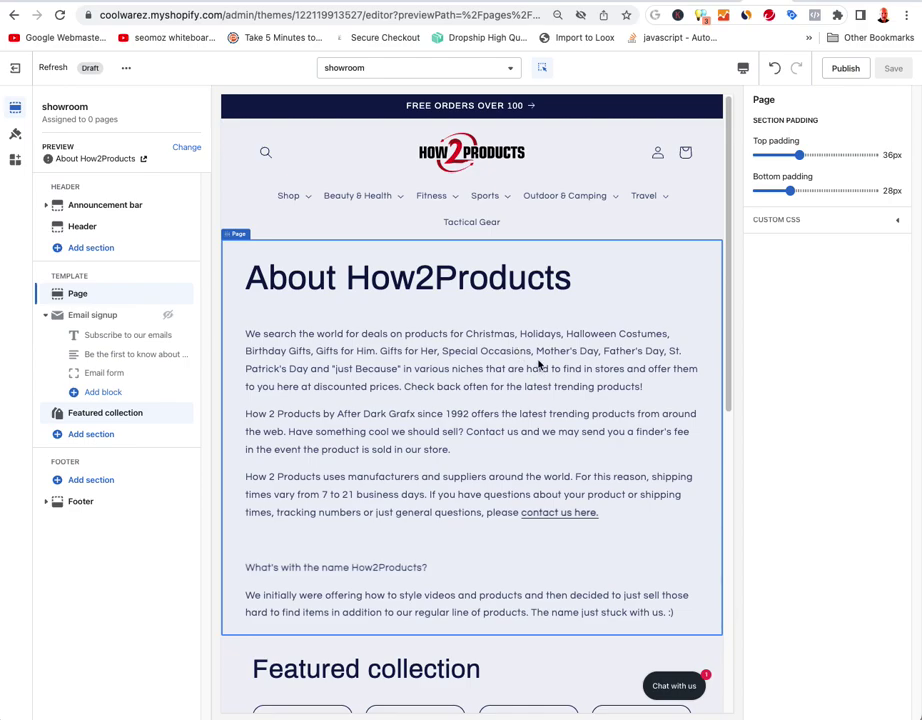
- Leave the theme editor, open the About How2Products page in the admin, and check which theme templates it offers
click(15, 68)
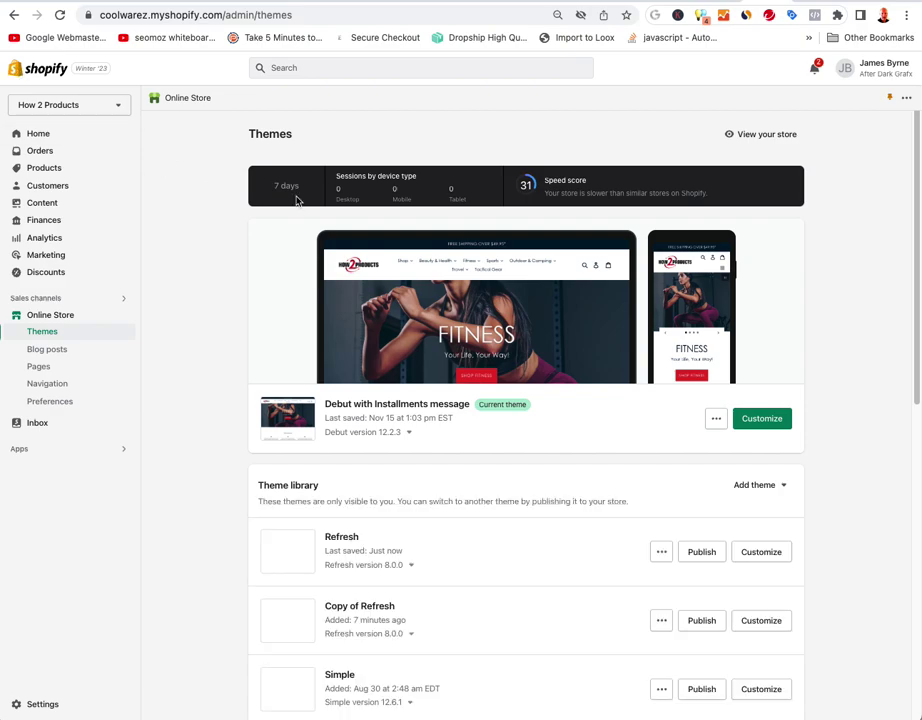
click(40, 366)
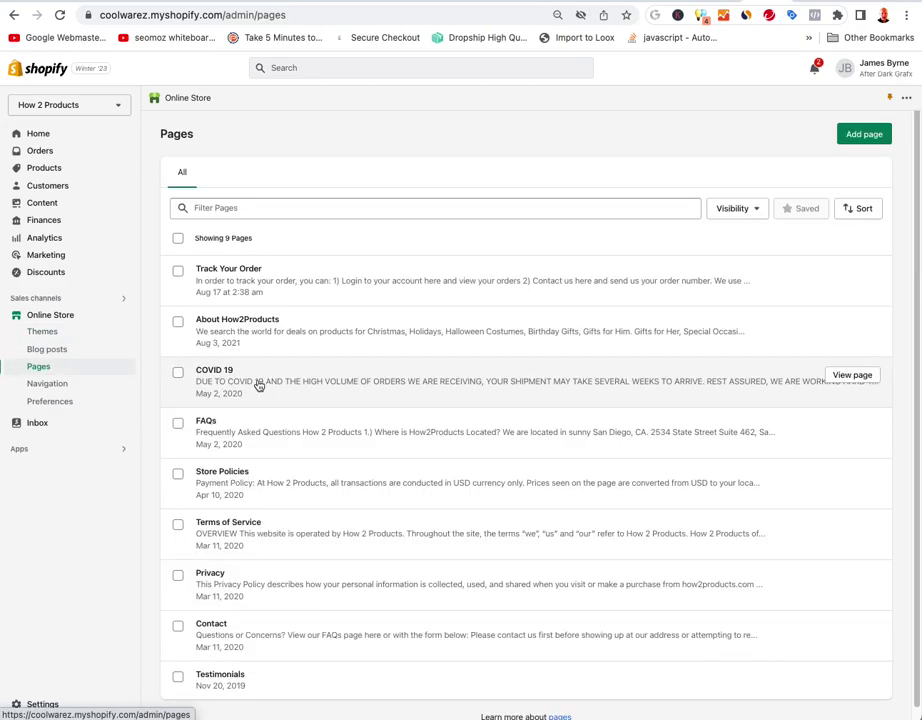
click(223, 334)
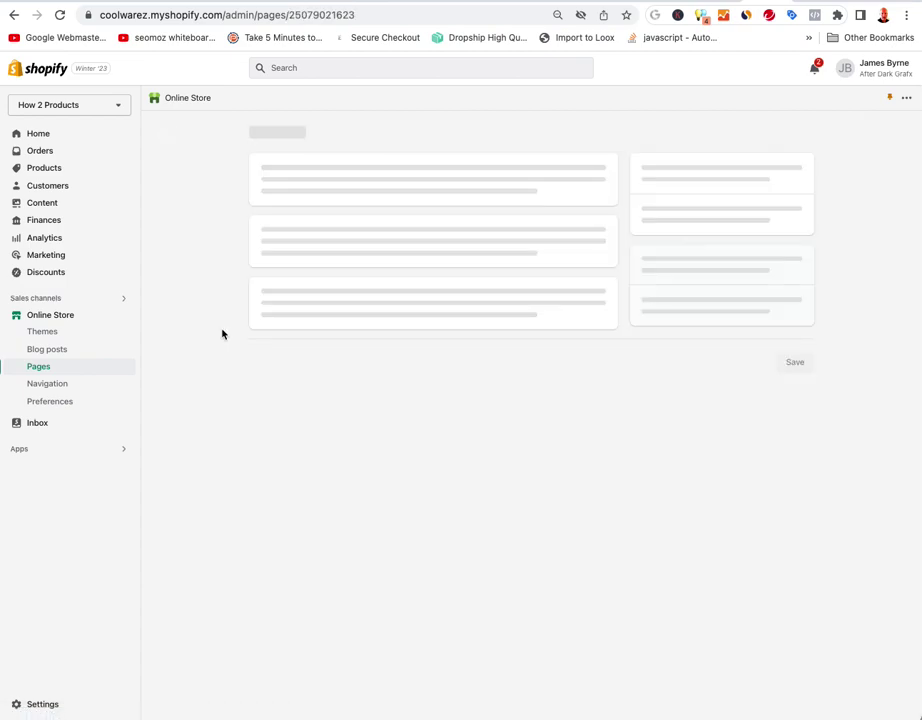
click(708, 347)
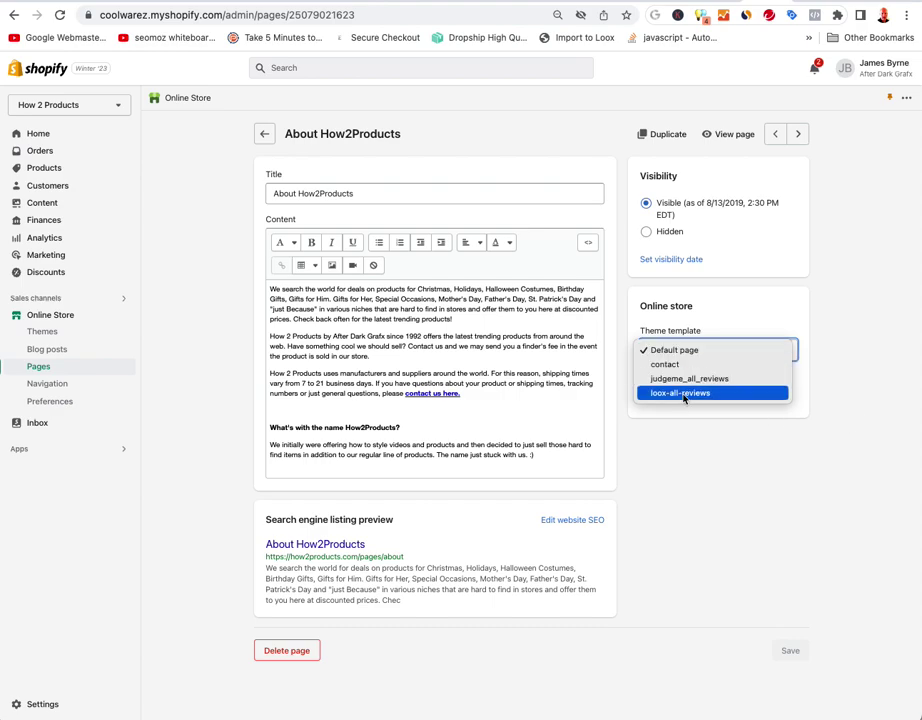
click(733, 463)
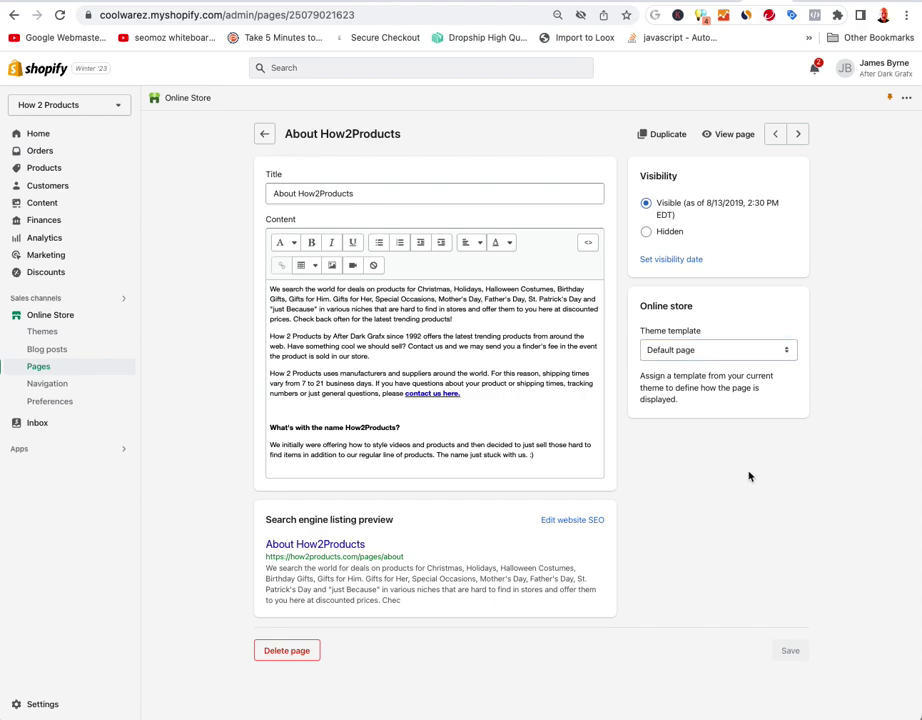
- Publish the Refresh theme from the theme library
click(83, 317)
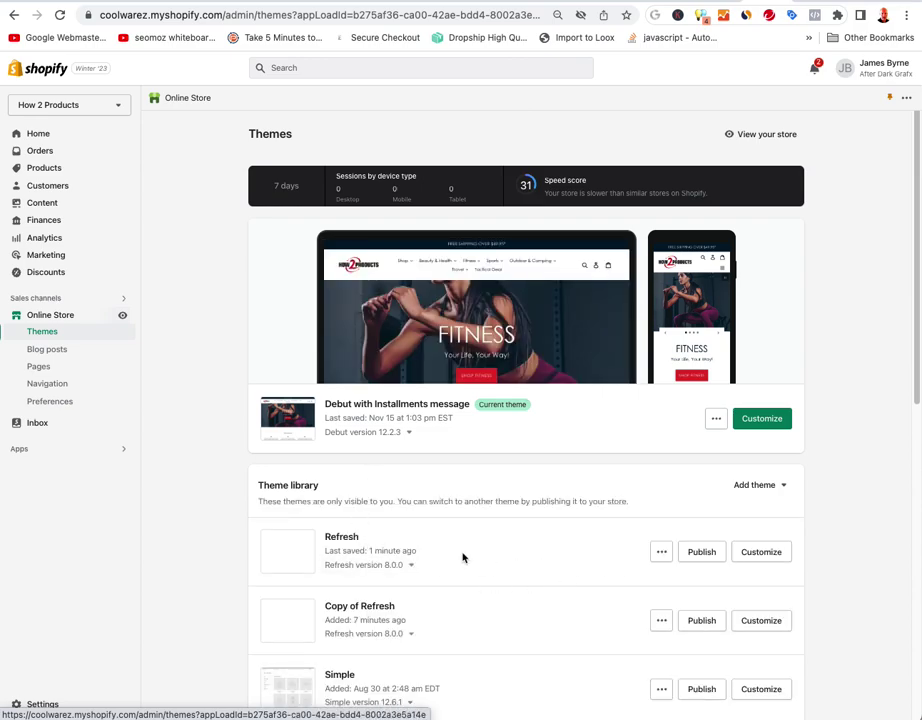
scroll(553, 552, down, 3)
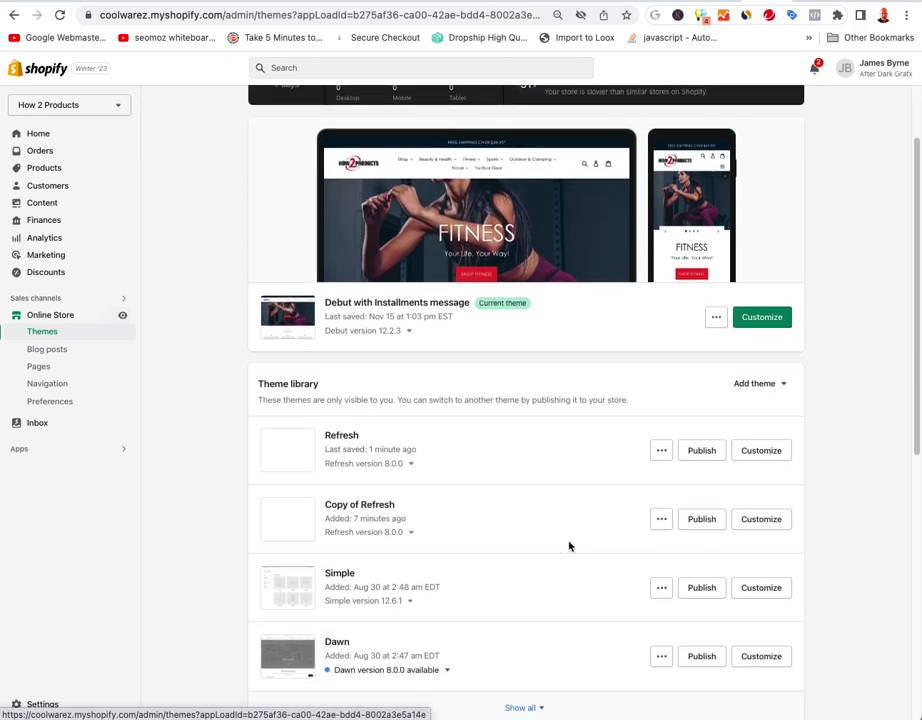
click(712, 452)
click(612, 462)
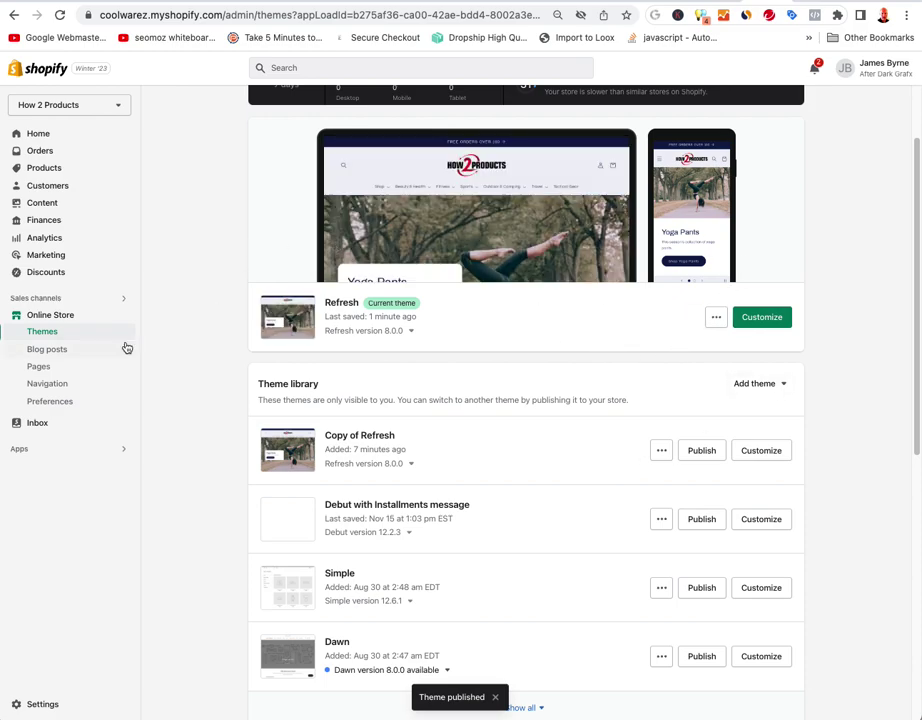
- Assign the showroom theme template to the About How2Products page and save the page
click(52, 367)
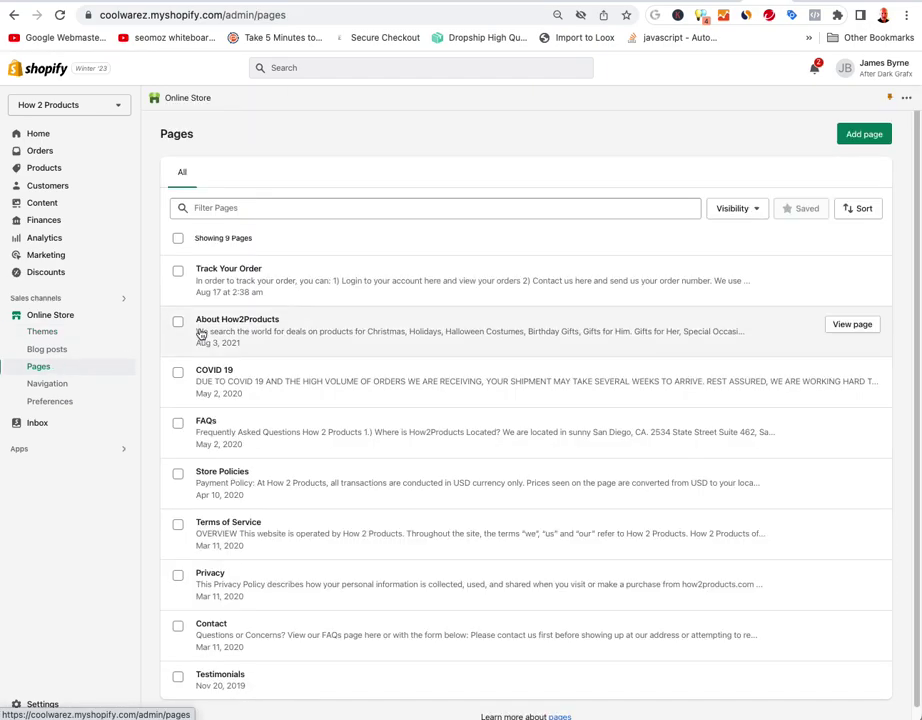
click(224, 319)
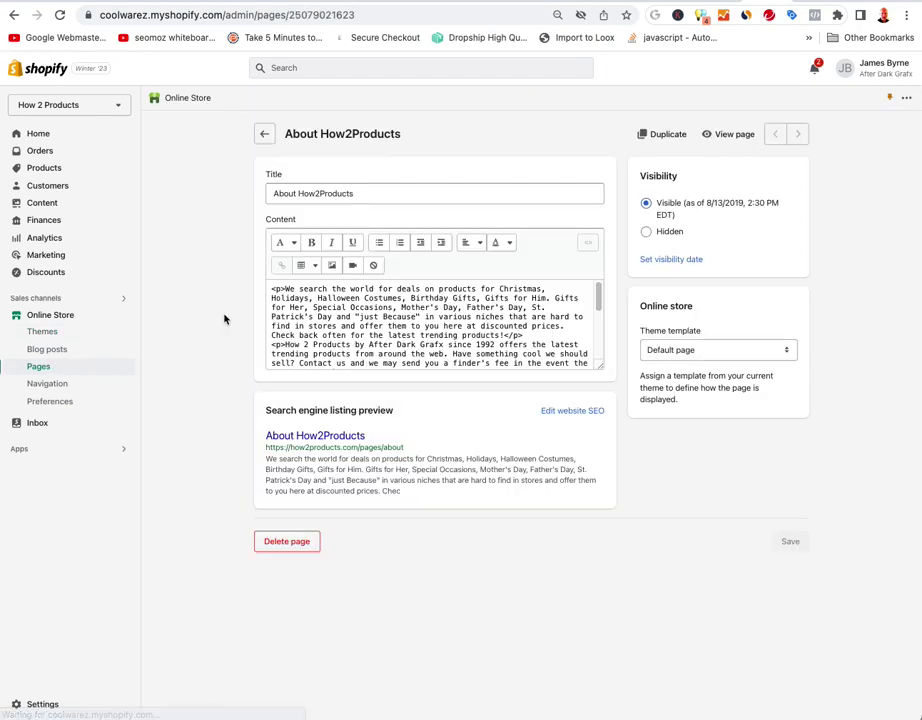
click(727, 348)
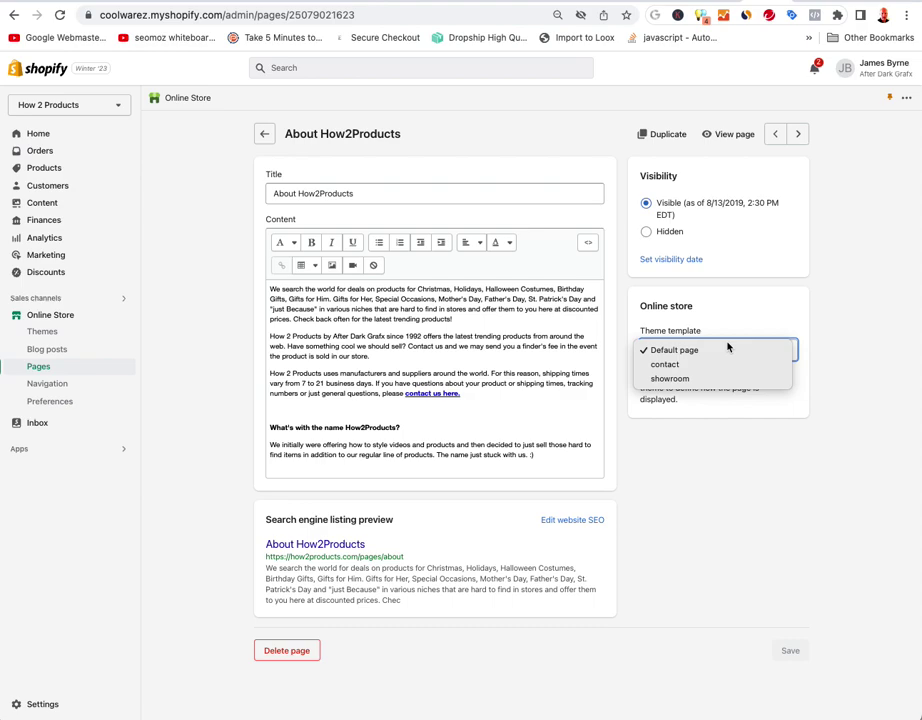
click(660, 379)
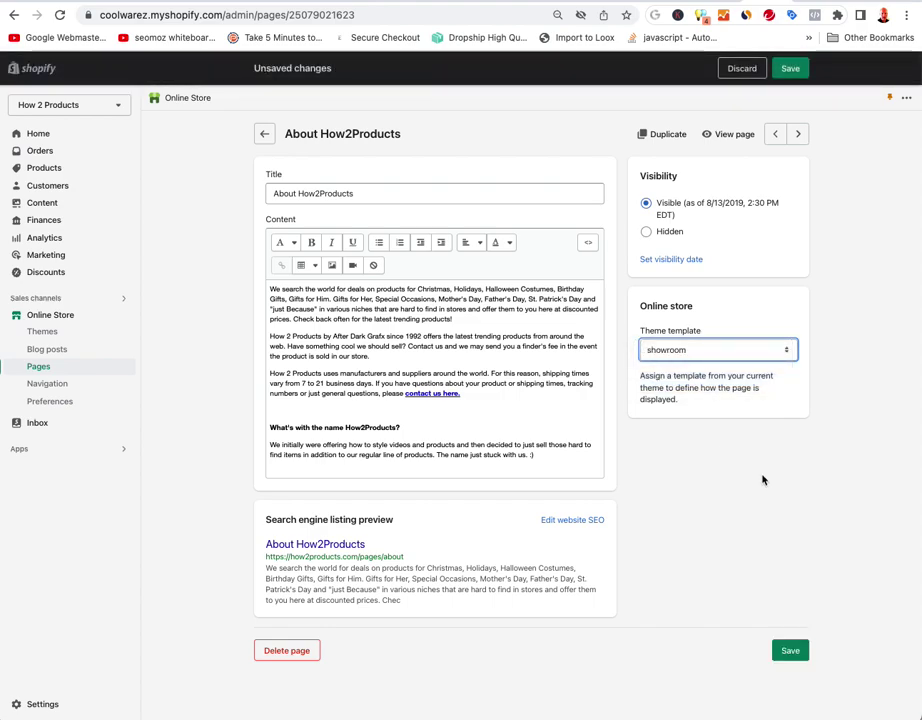
click(792, 70)
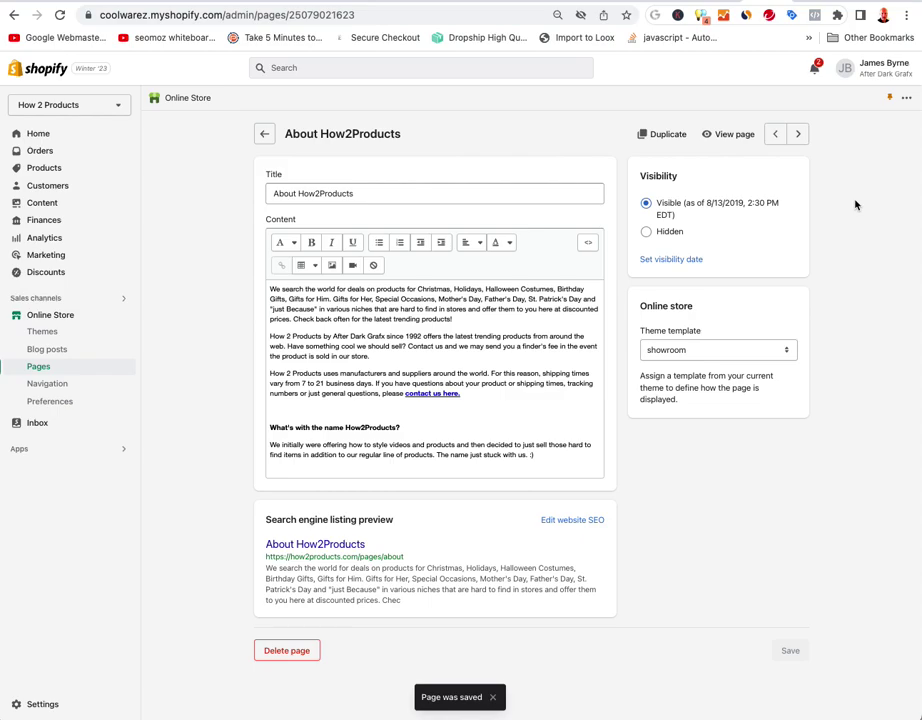
- Examine the About page on the storefront for the showroom layout, and return to the page's admin settings
key(ctrl+Tab)
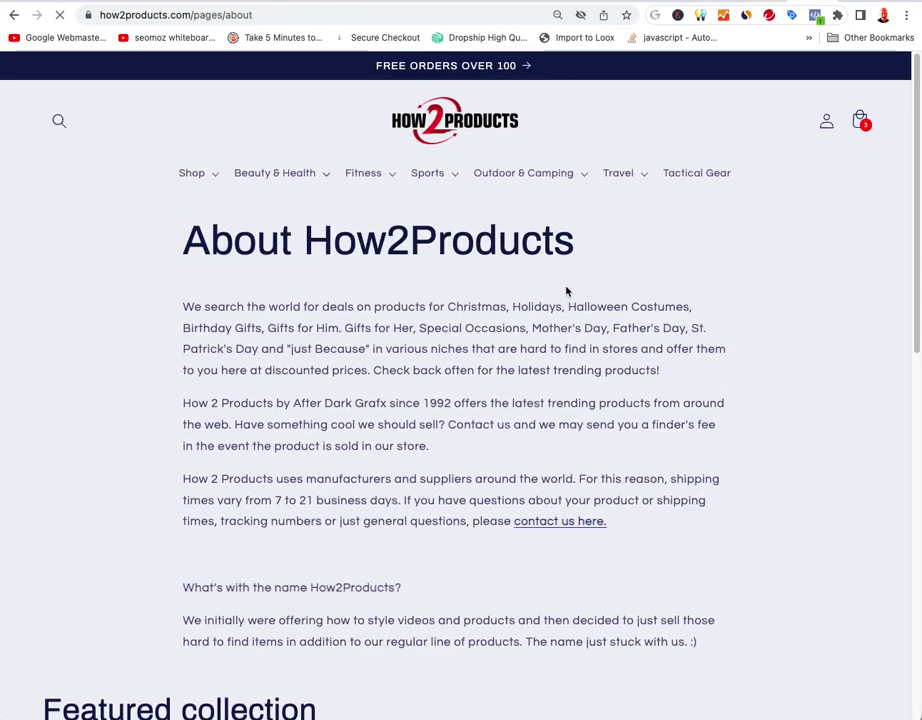
scroll(552, 291, down, 3)
scroll(550, 291, down, 10)
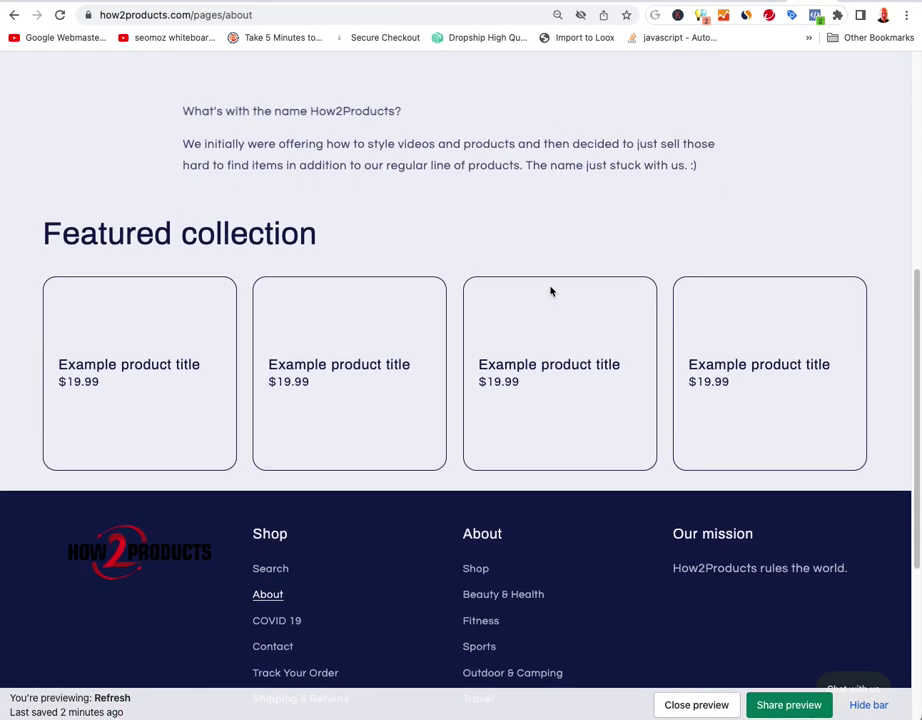
scroll(550, 291, up, 12)
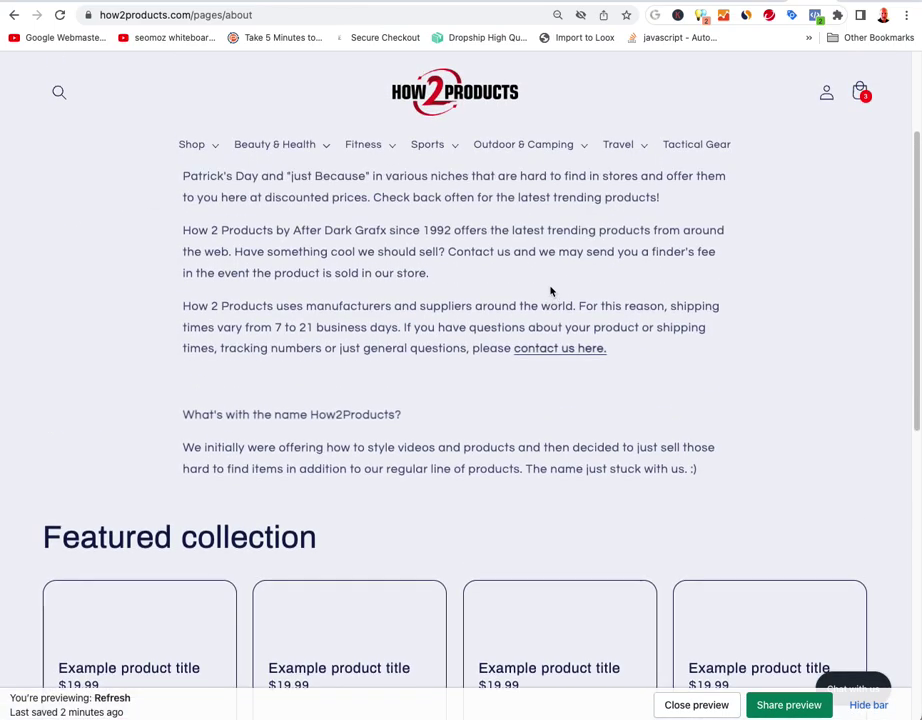
key(ctrl+w)
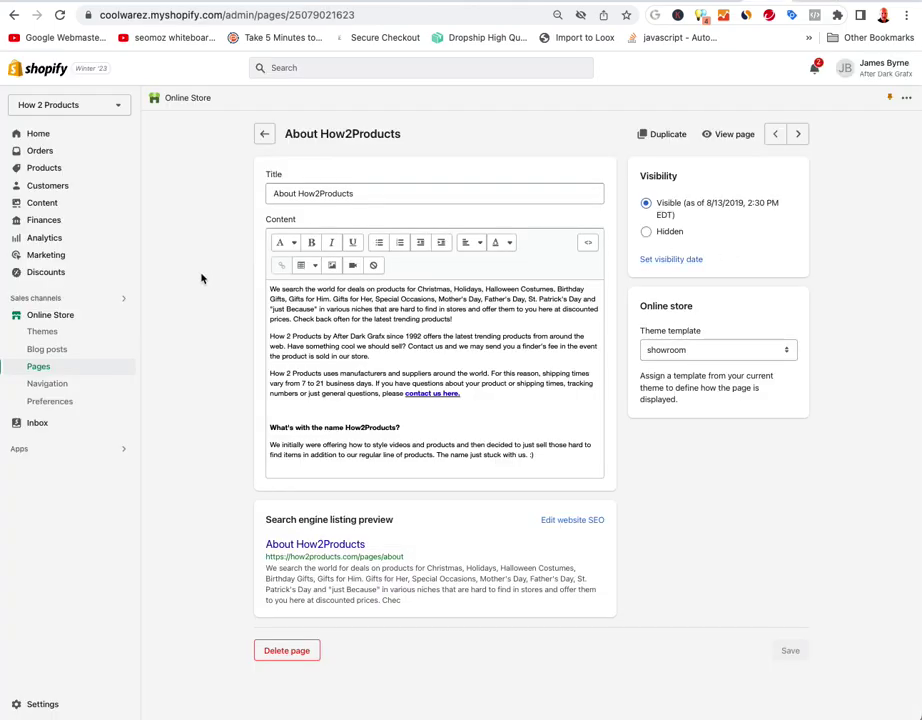
- Publish the Debut with Installments message theme from the theme library
click(68, 314)
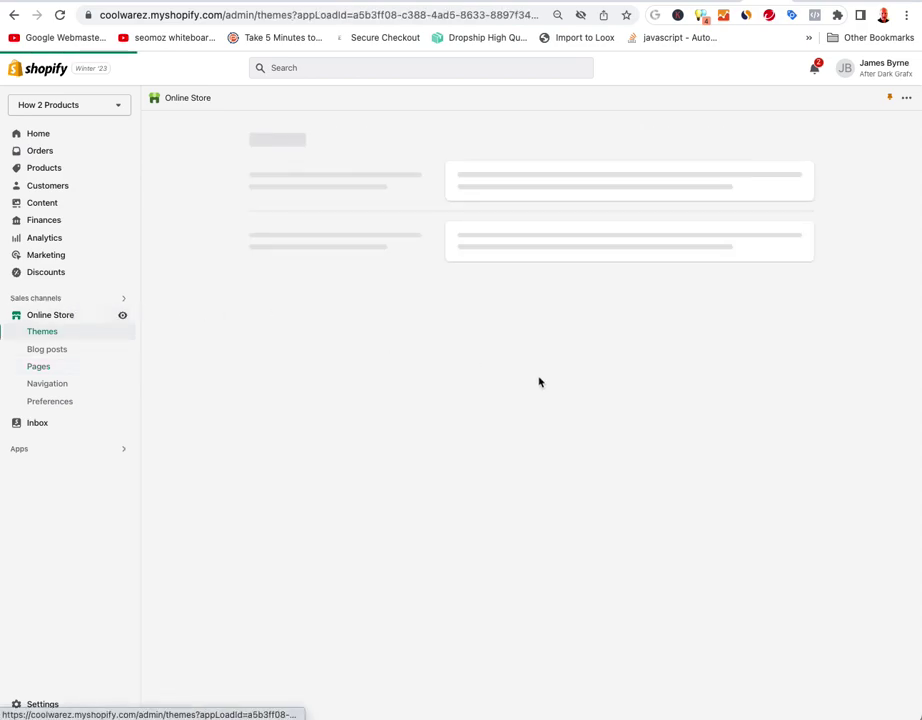
scroll(549, 473, down, 2)
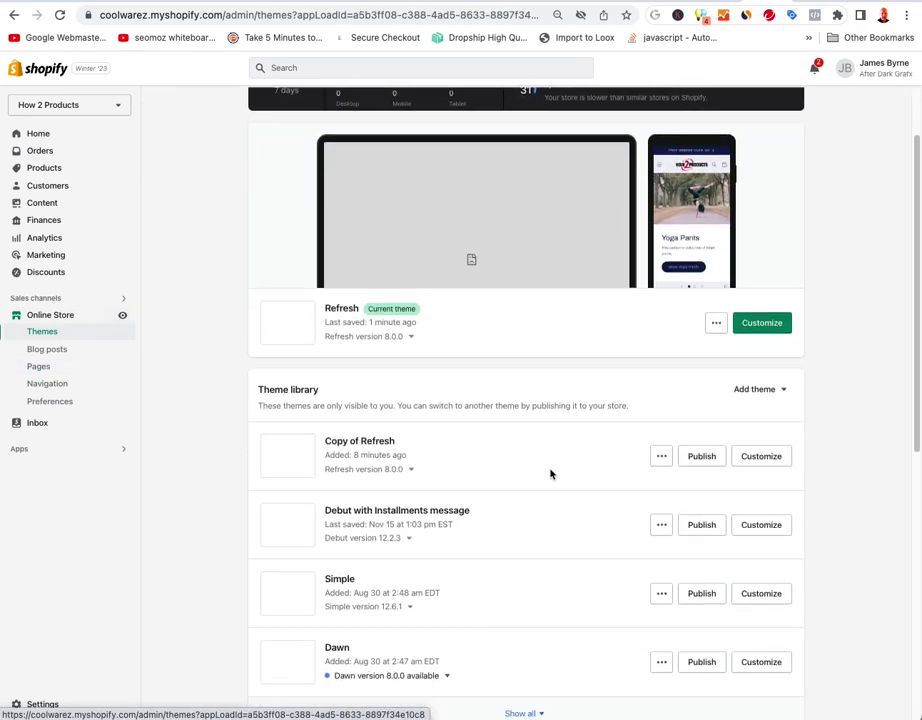
click(698, 525)
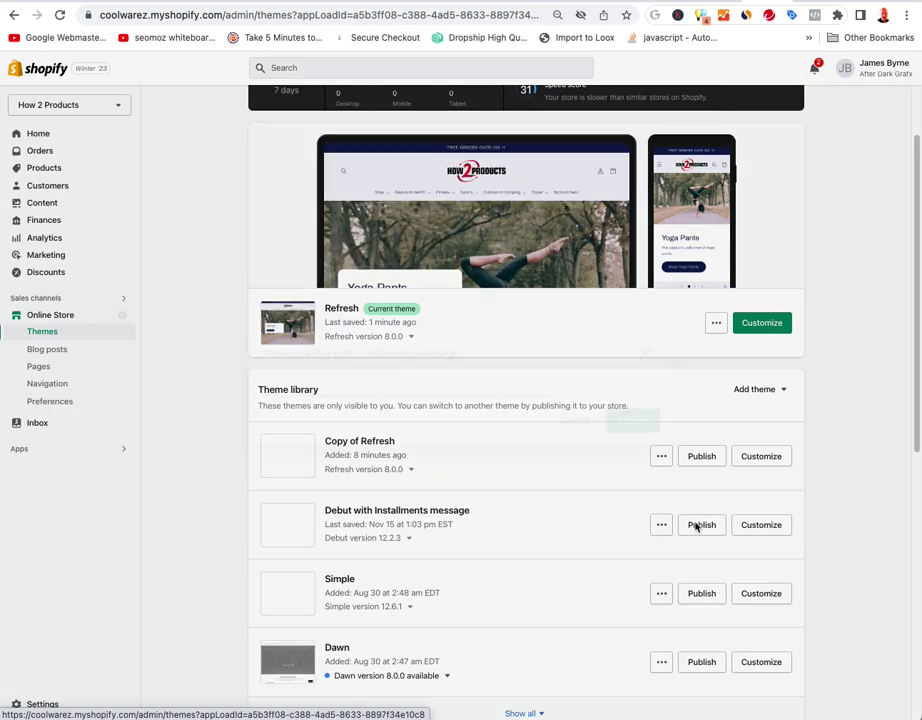
click(605, 466)
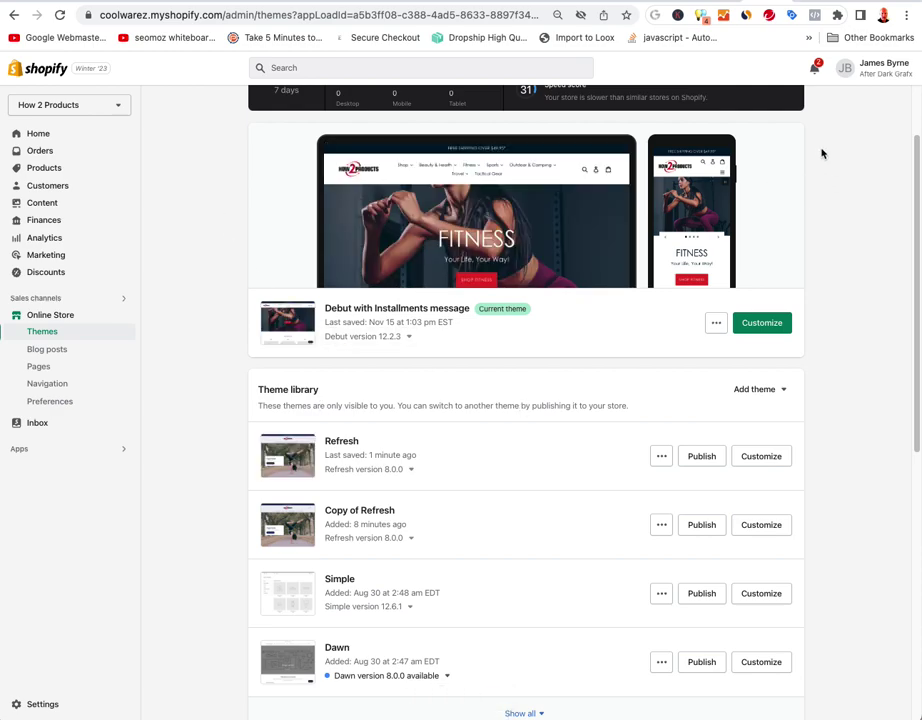
- Open the Refresh theme in the theme editor, check which product templates it has, and leave the editor
click(760, 458)
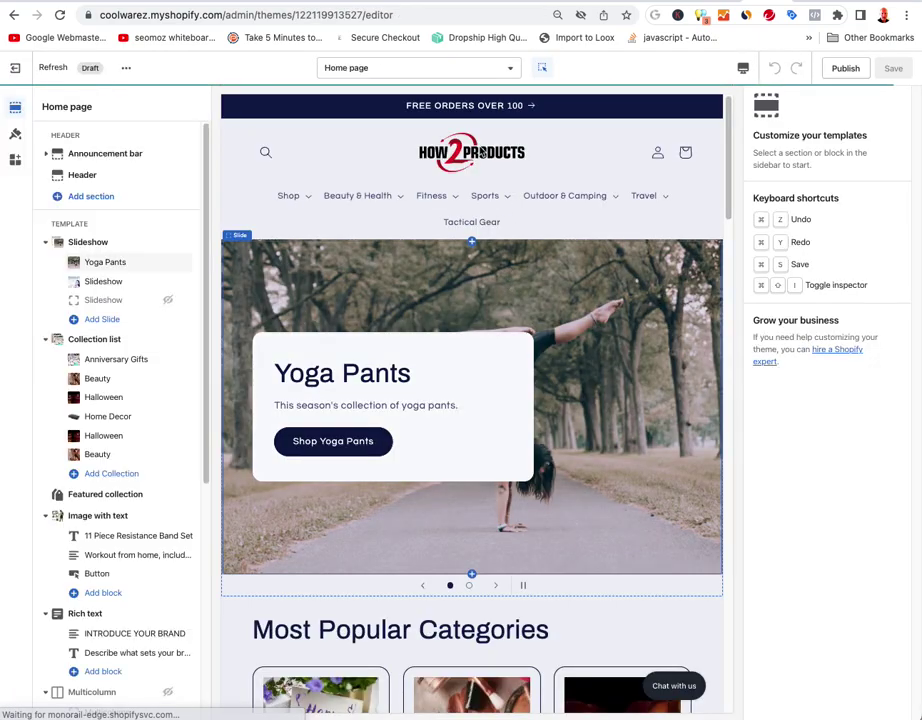
click(381, 72)
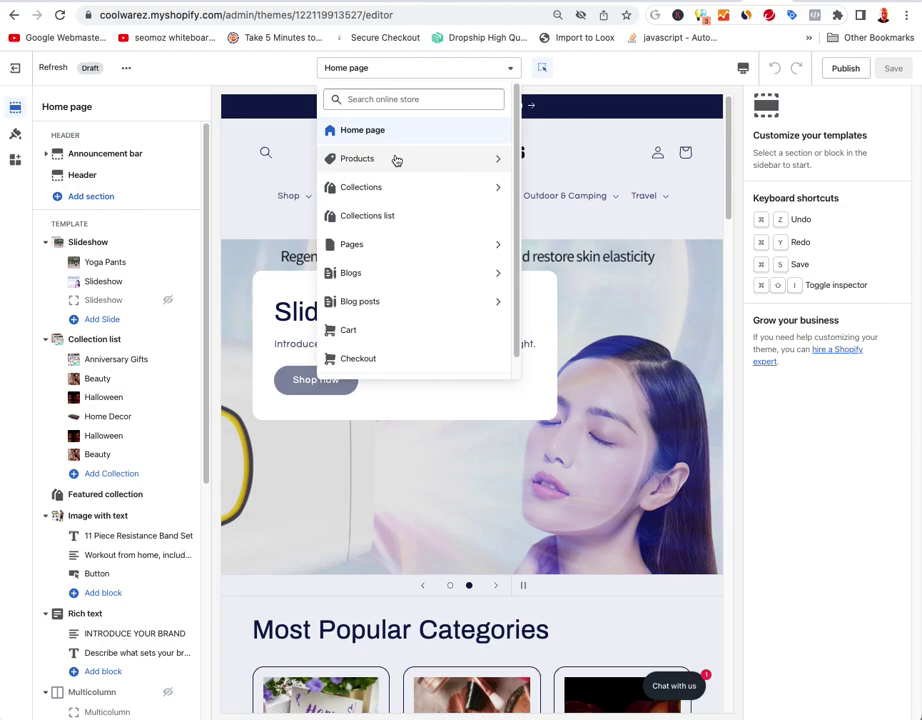
click(378, 162)
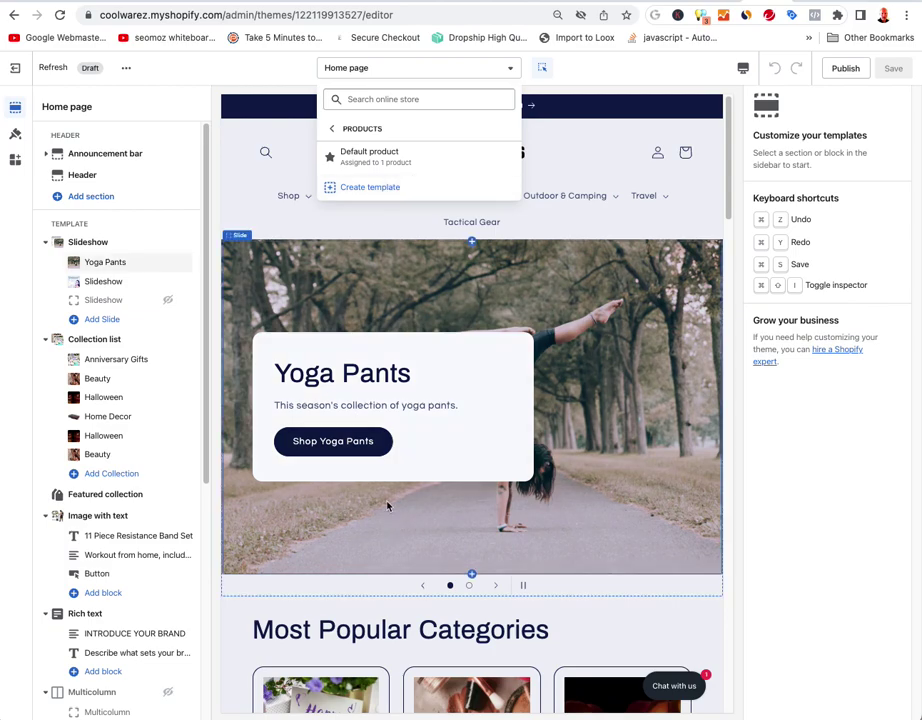
click(817, 554)
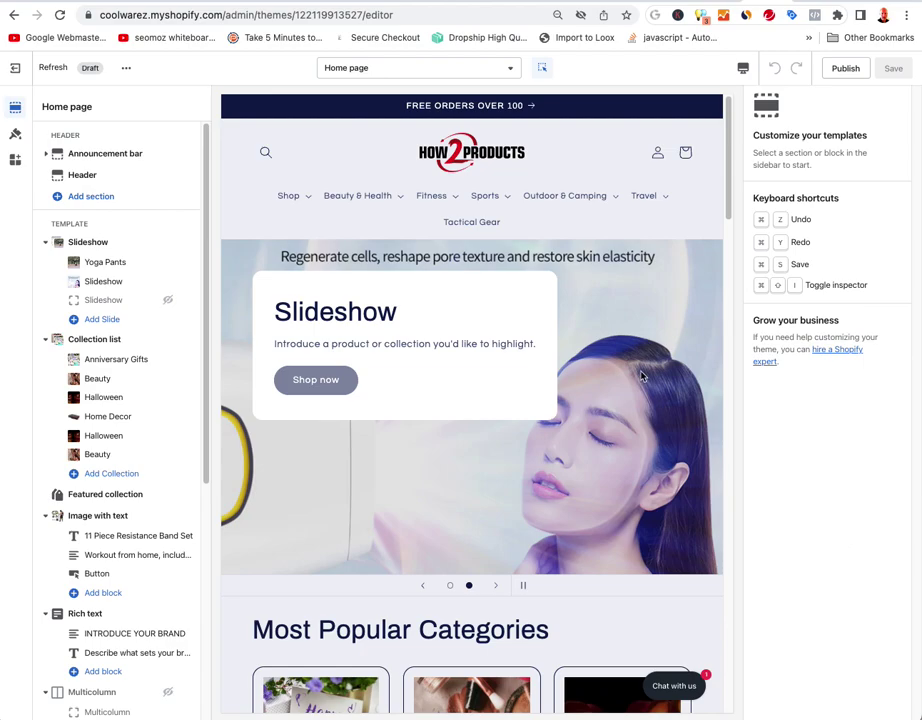
click(15, 67)
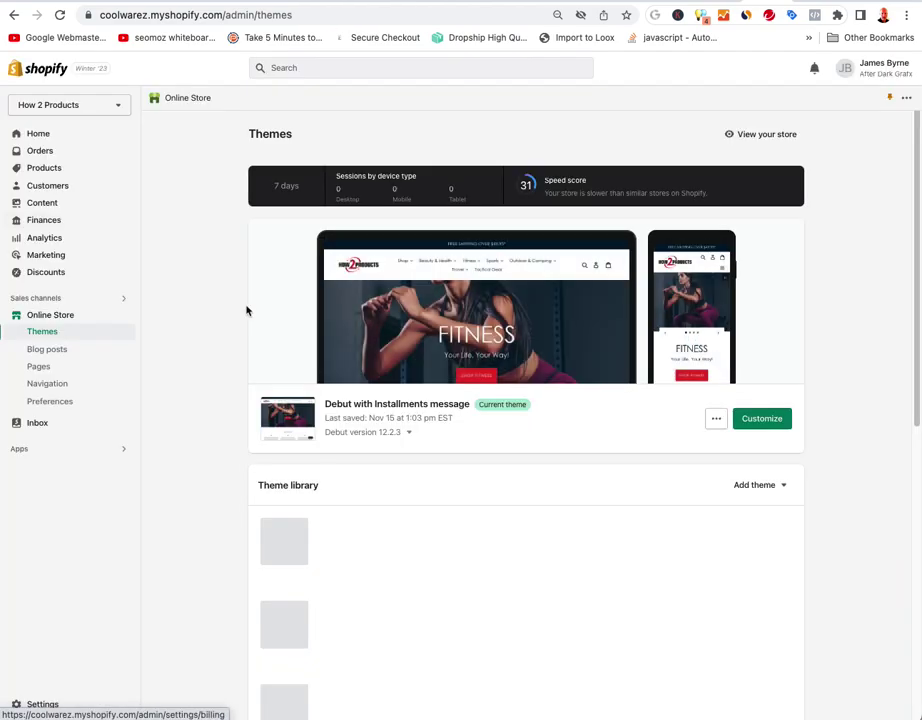
- Search the store's products for "resistance" and open the Resistance Bands 11 Piece Set product
click(36, 167)
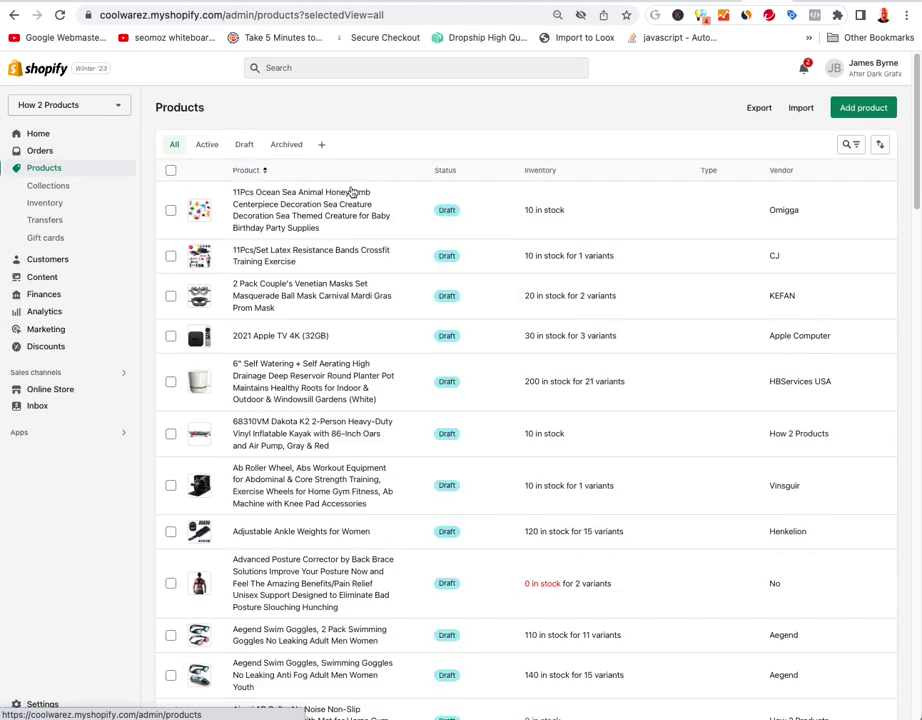
click(849, 144)
text(resiss)
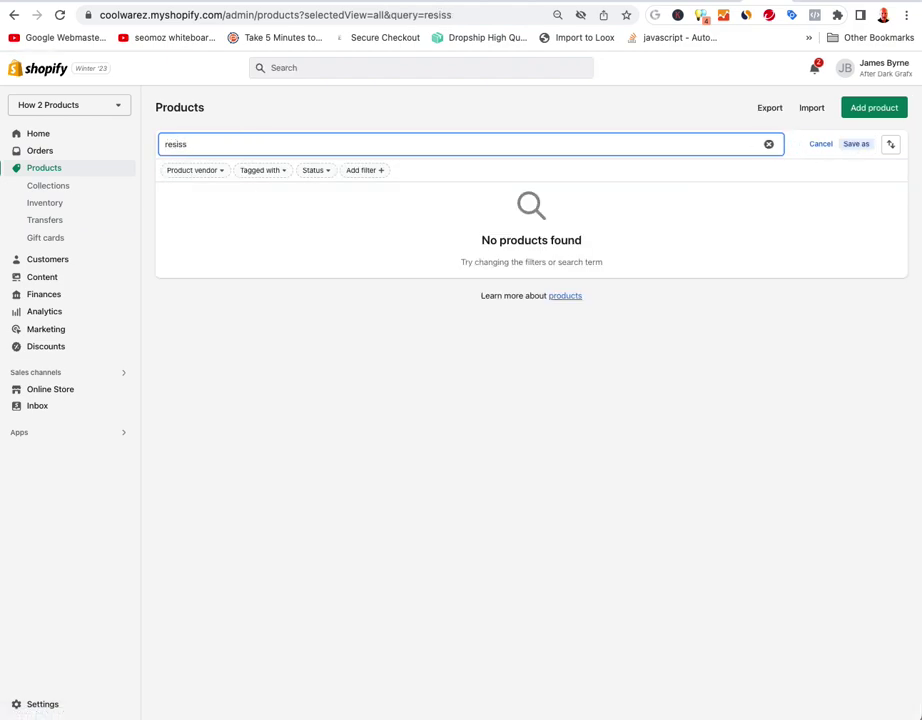
text(tance)
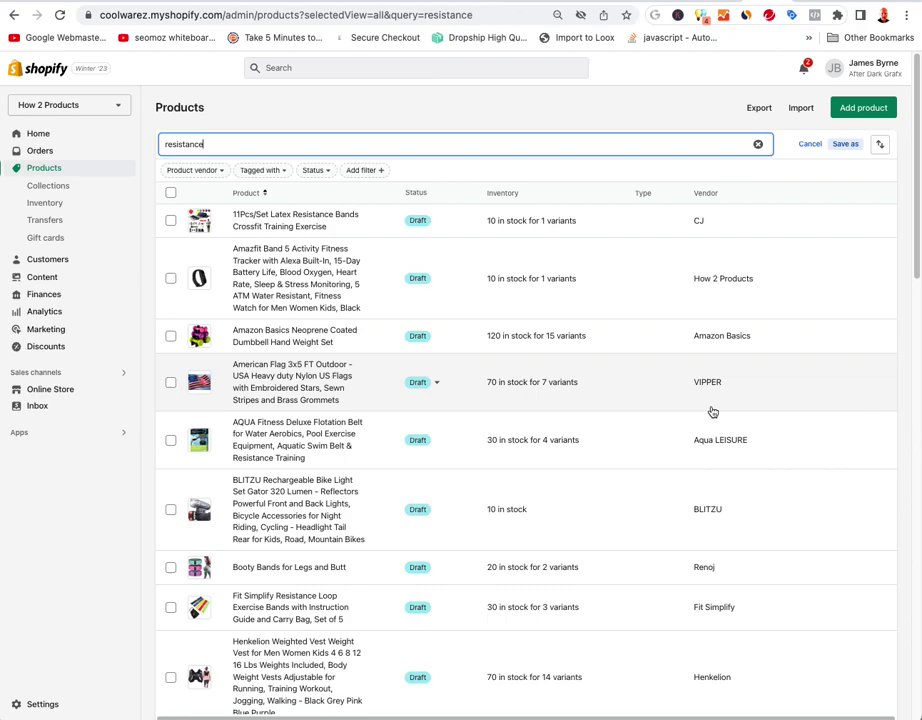
scroll(655, 407, down, 10)
scroll(655, 407, down, 3)
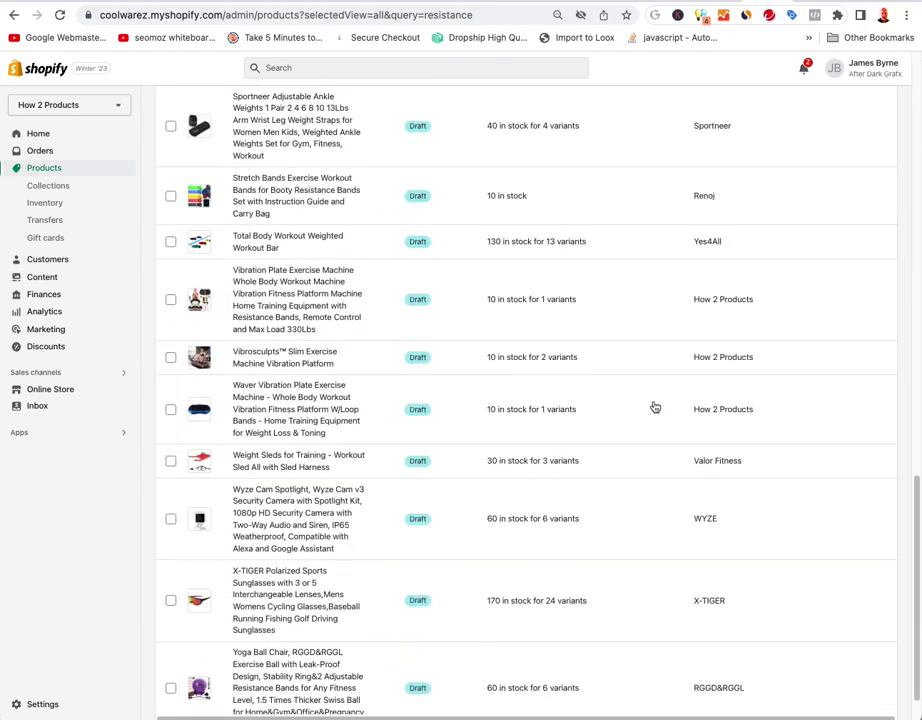
scroll(653, 406, down, 1)
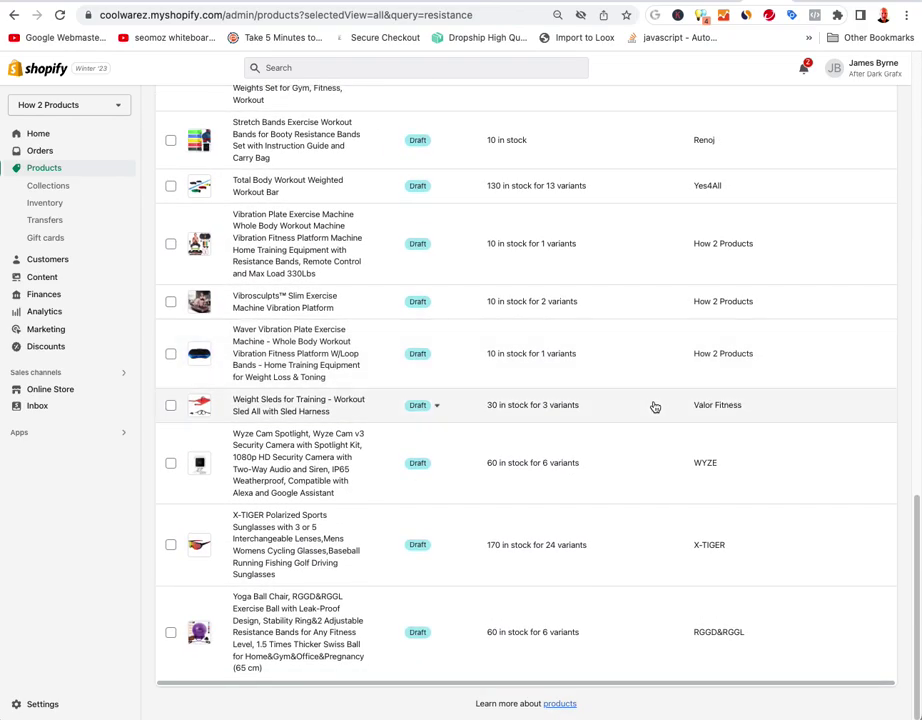
scroll(651, 406, up, 6)
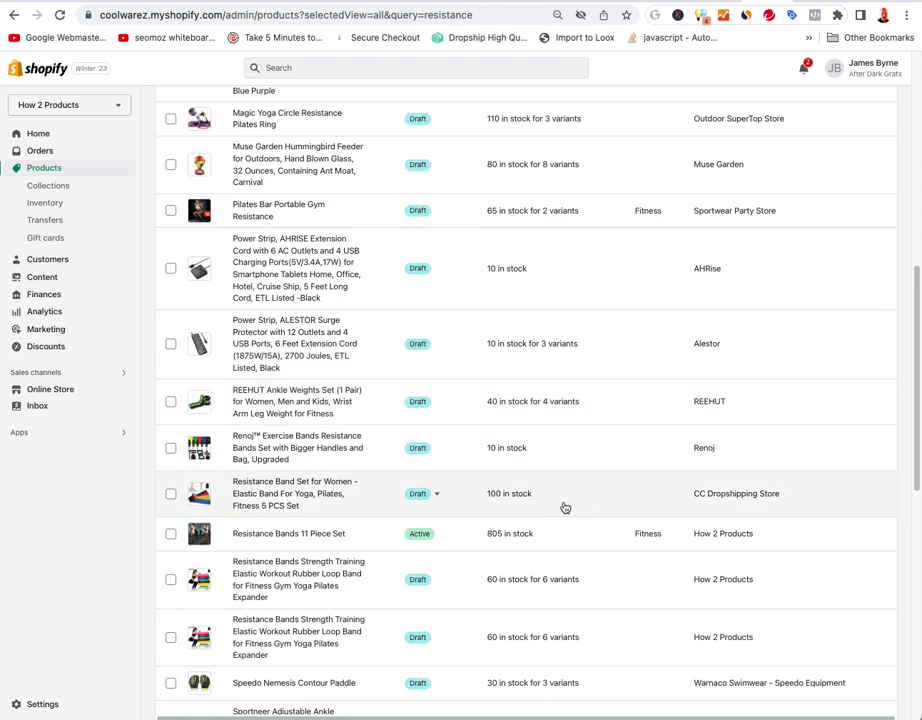
click(289, 534)
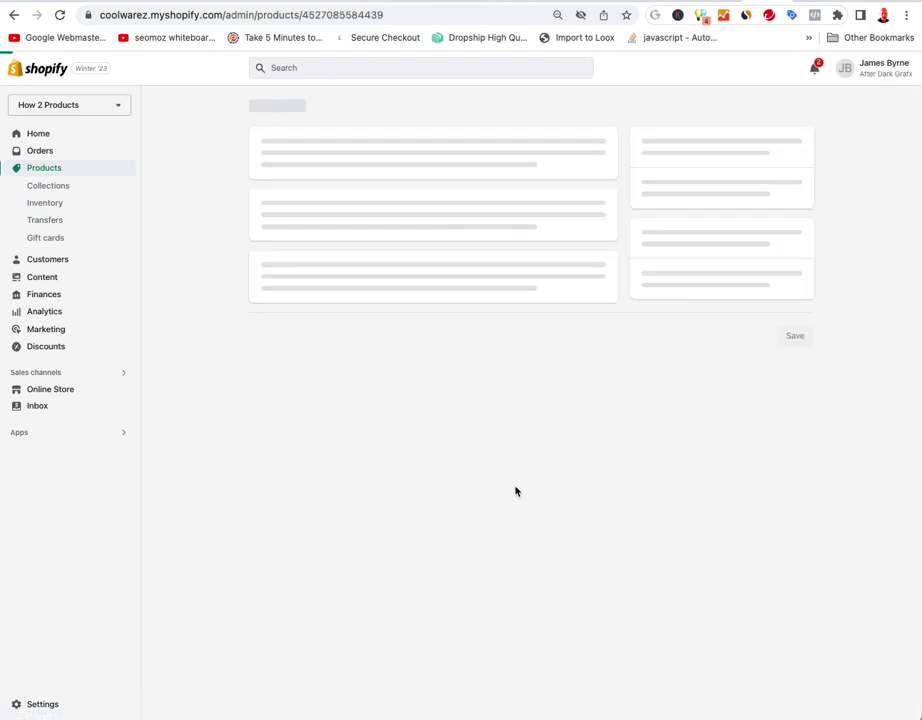
- Check which theme templates the Resistance Bands 11 Piece Set product offers, leaving its template selection as is
scroll(765, 436, down, 3)
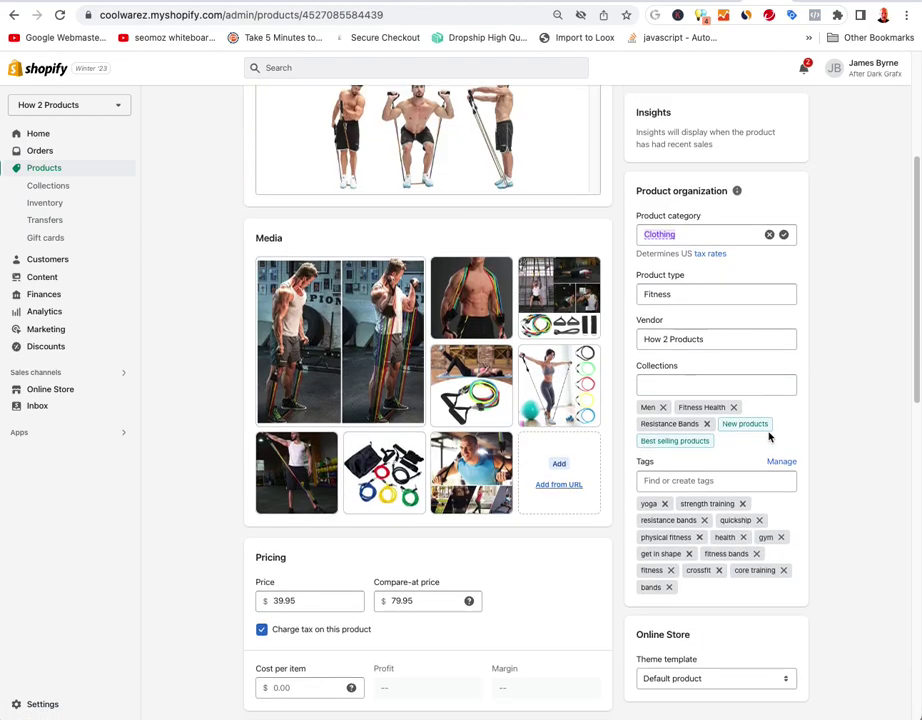
scroll(770, 436, down, 2)
scroll(769, 436, down, 3)
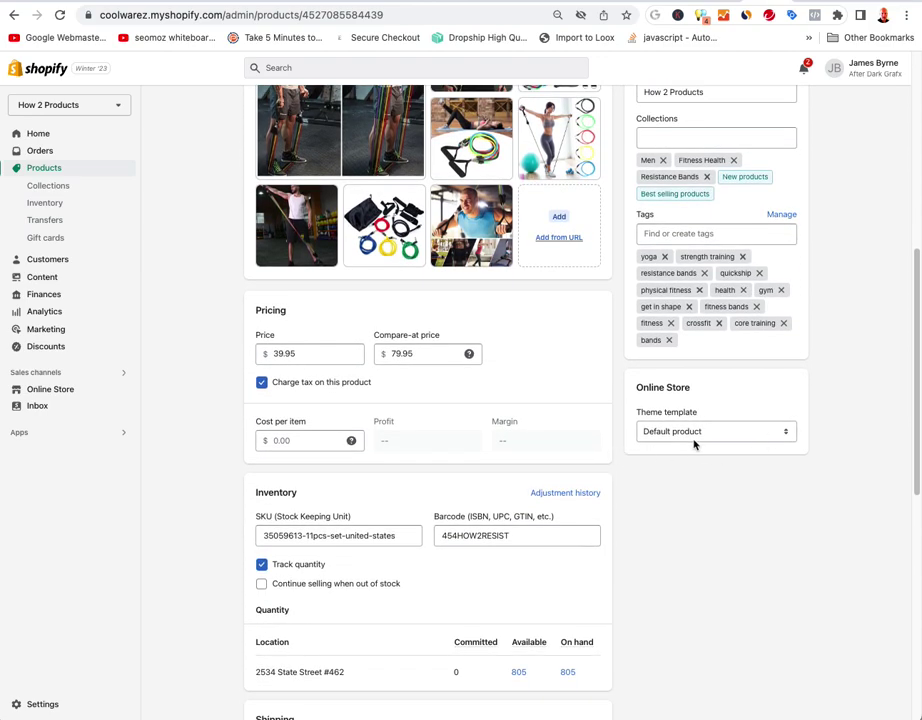
click(719, 433)
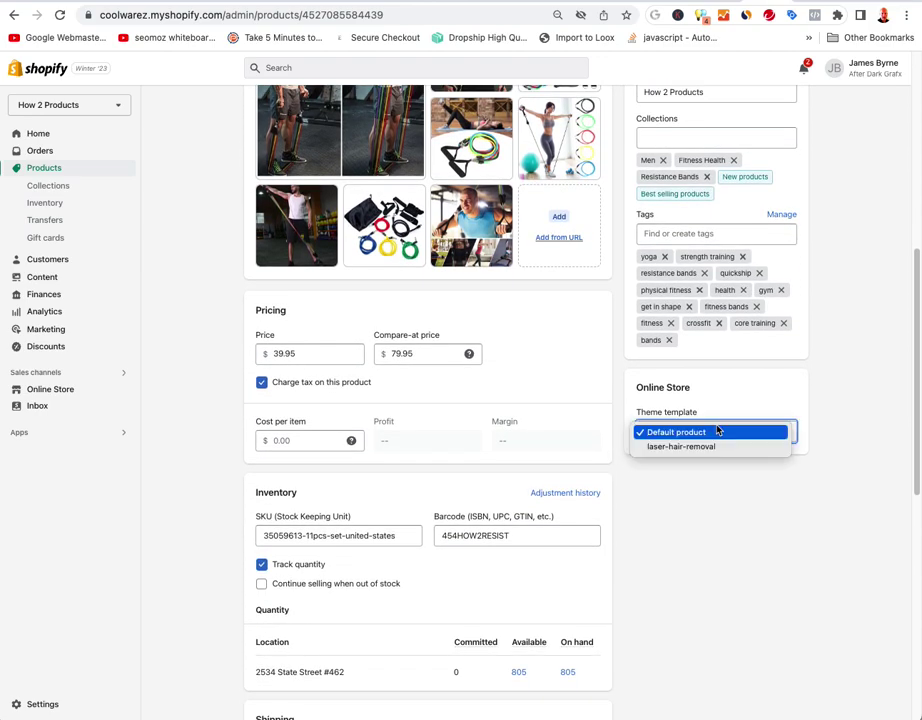
click(744, 502)
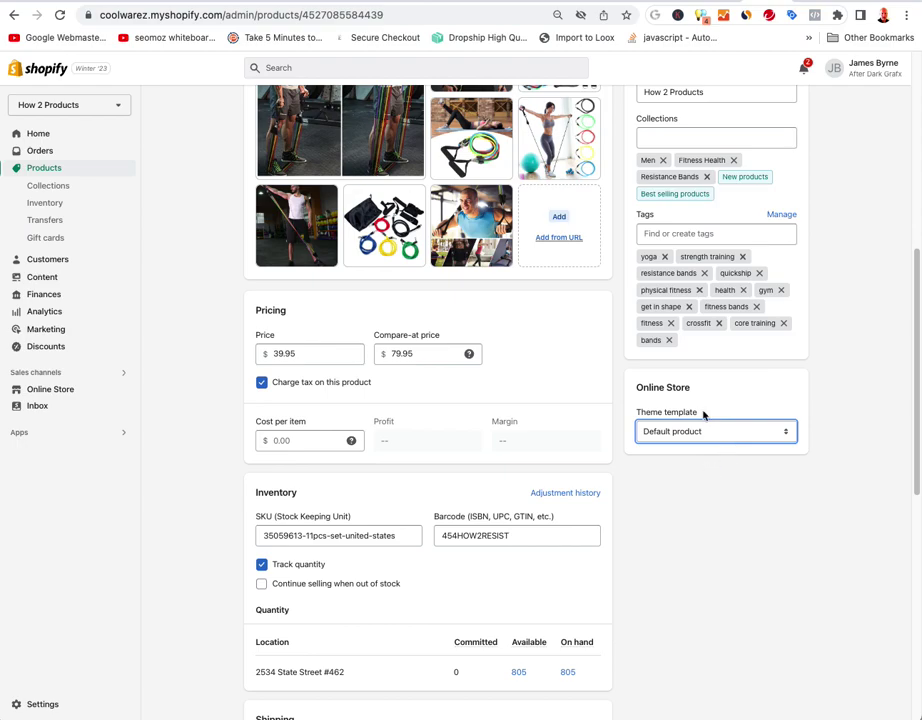
click(198, 308)
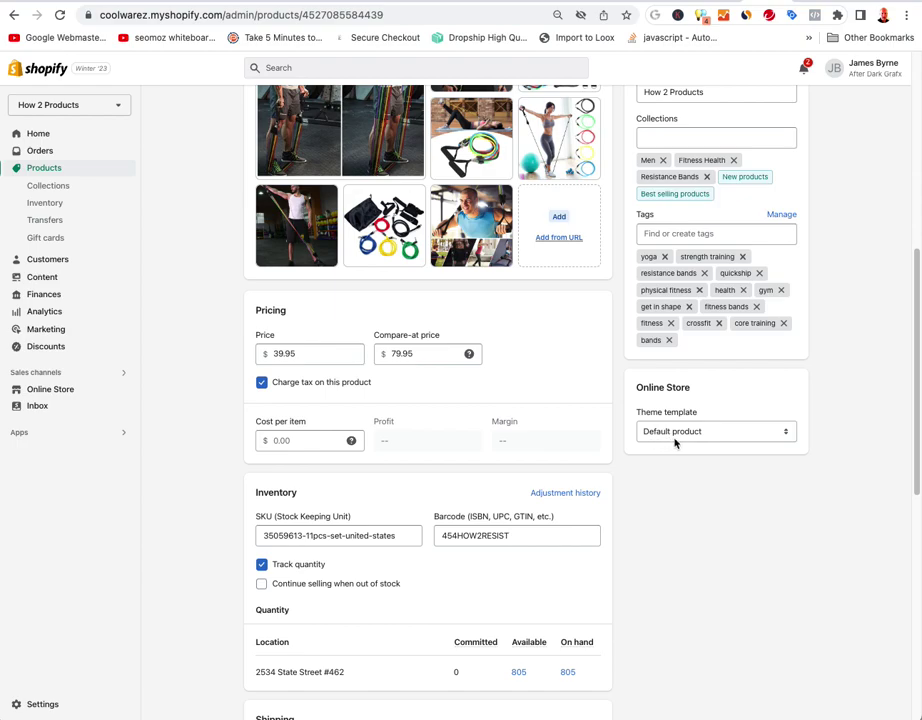
click(716, 436)
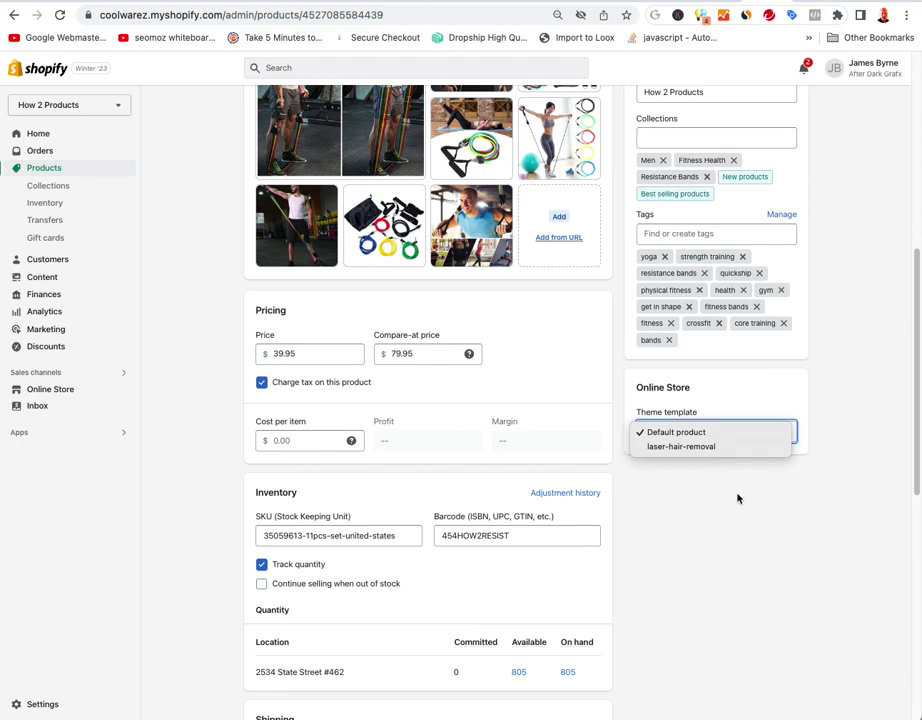
click(737, 498)
scroll(821, 488, up, 5)
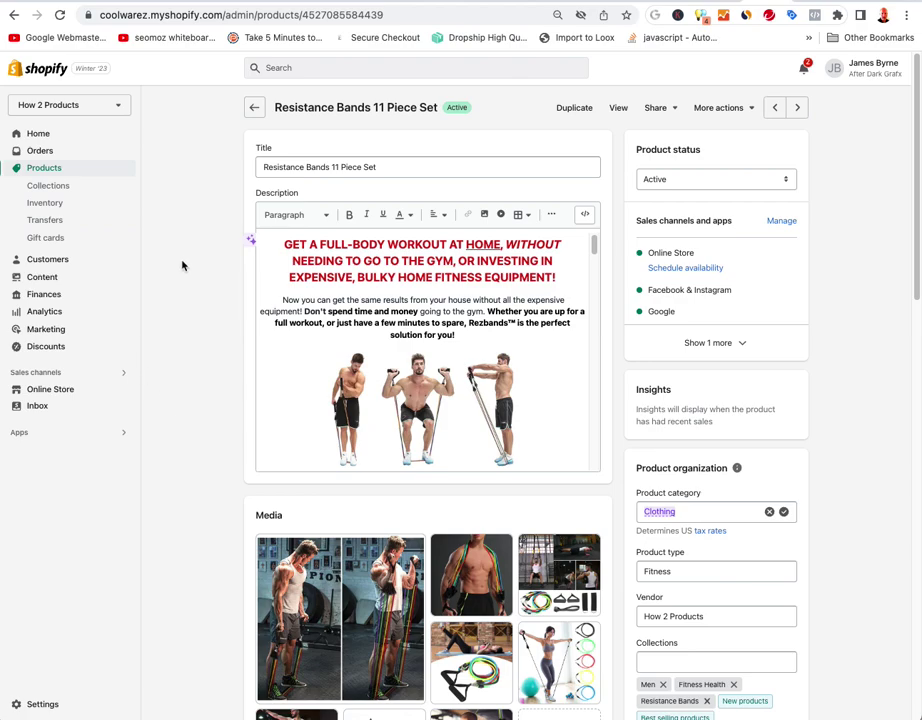
- Return to the online store's themes page and review the current theme and the theme library
click(70, 392)
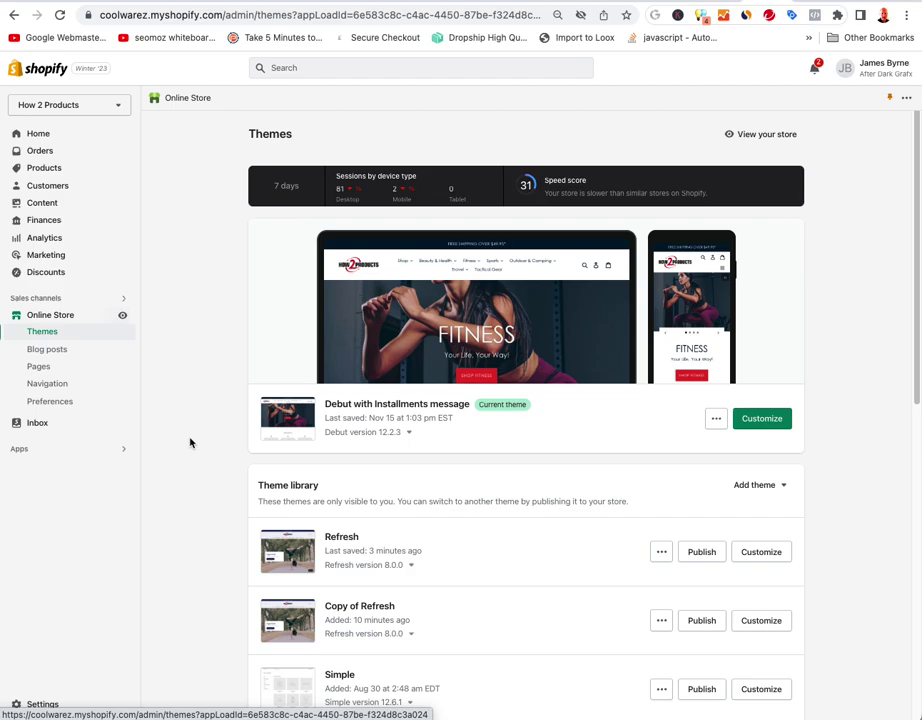
scroll(188, 436, down, 2)
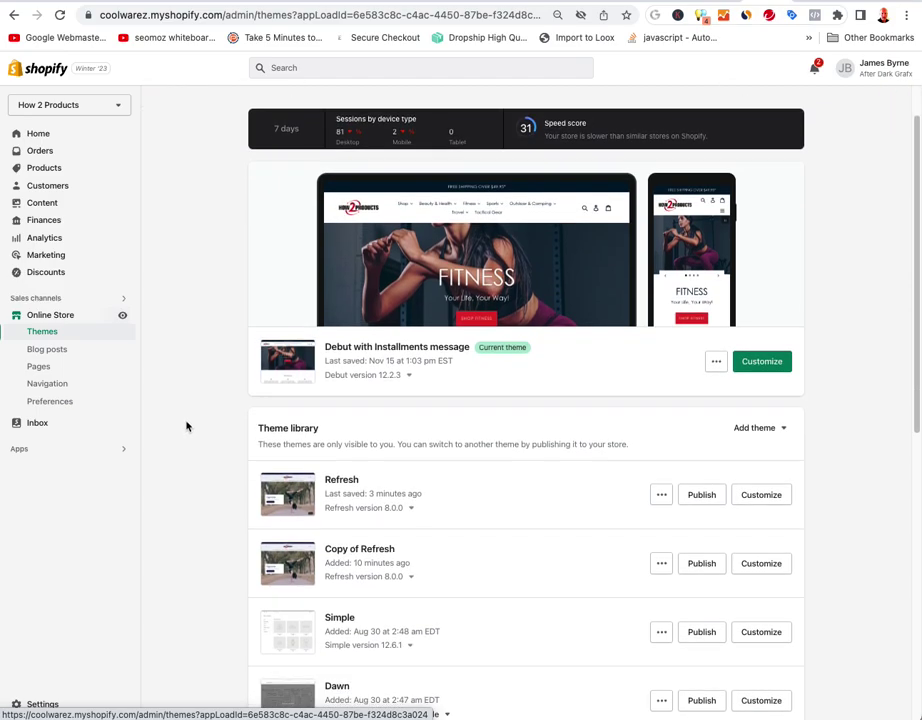
scroll(189, 420, up, 2)
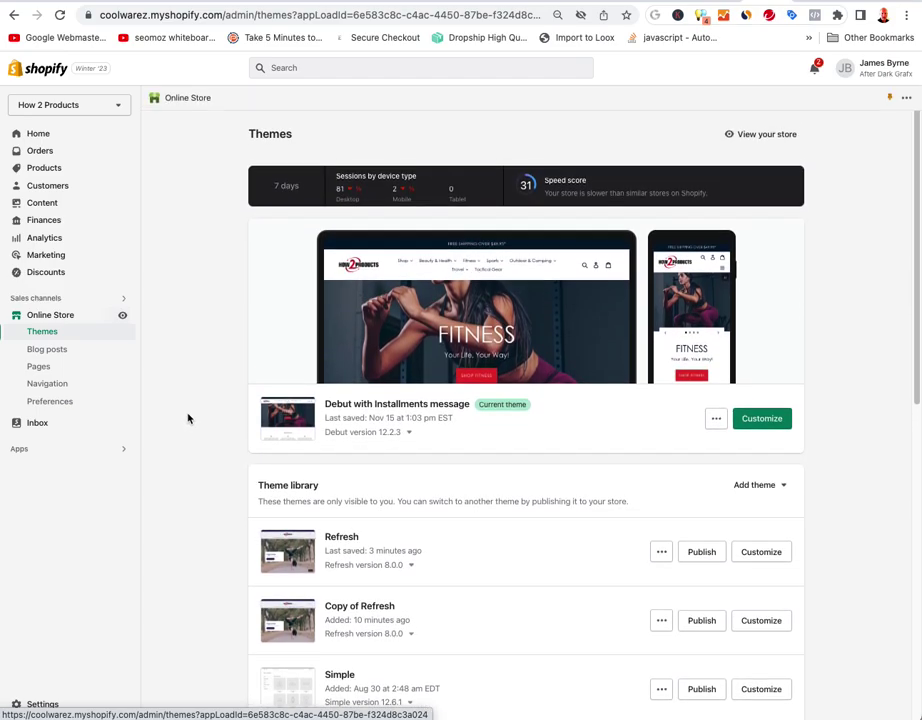